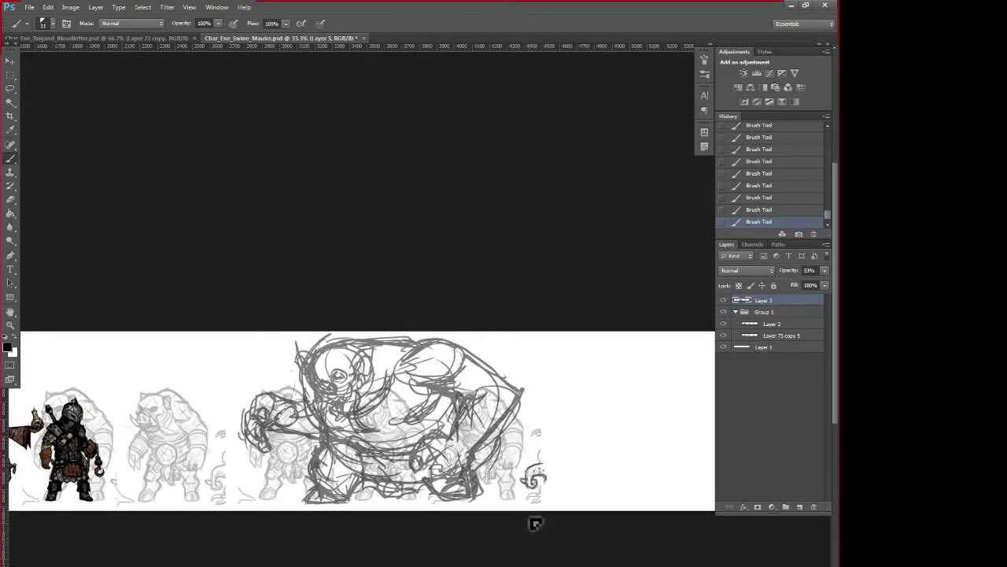
drag(436, 532, 425, 503)
scroll(472, 512, right, 2)
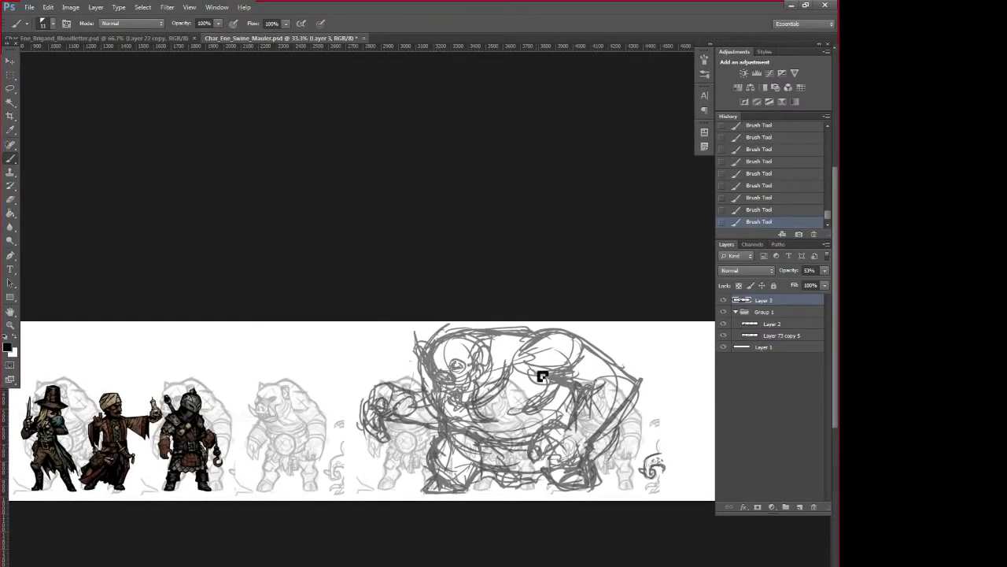
click(801, 508)
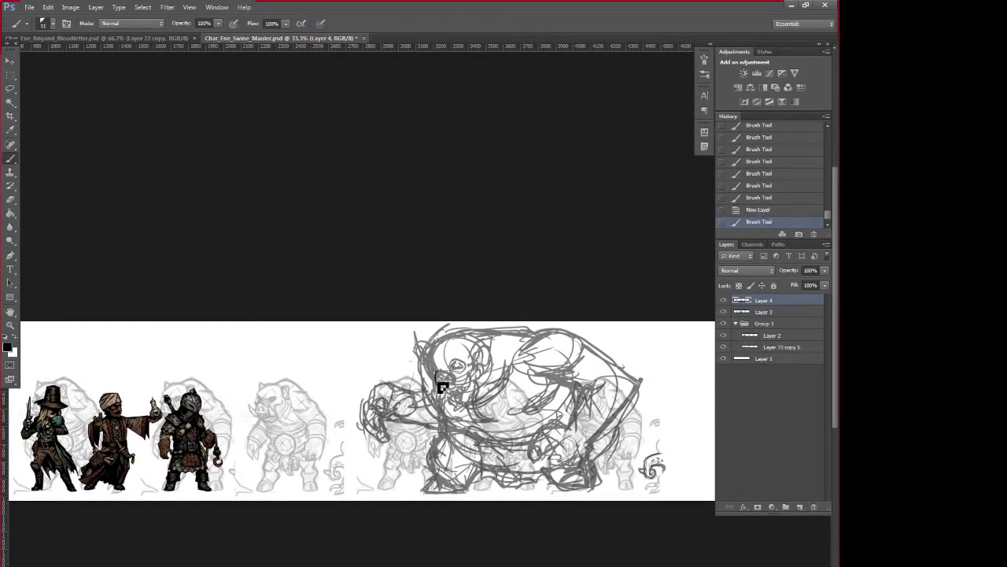
click(756, 210)
scroll(571, 470, left, 6)
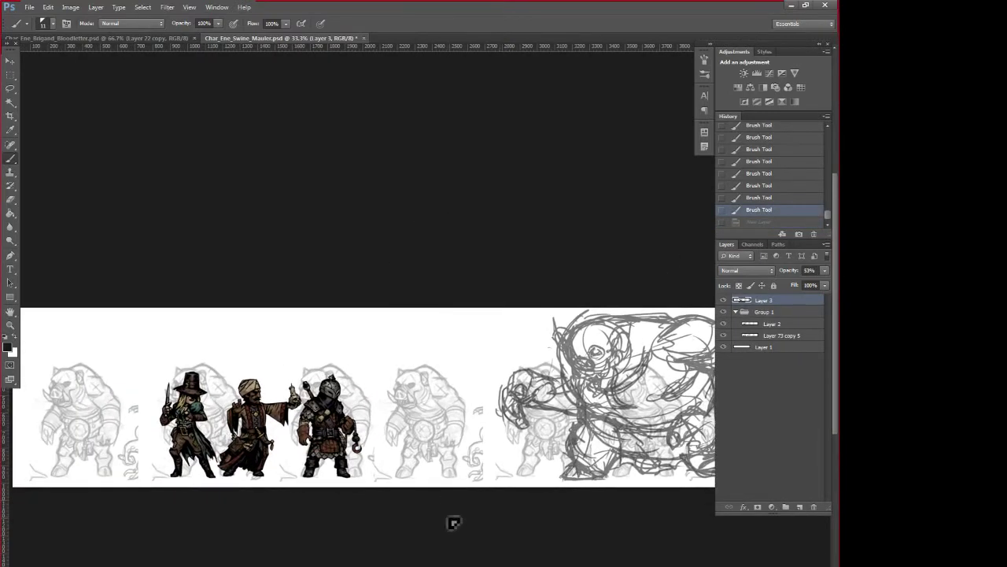
mouse_move(452, 522)
mouse_down()
mouse_move(430, 530)
mouse_move(439, 539)
mouse_move(598, 524)
mouse_move(448, 530)
mouse_up()
- Identify the layers by toggling Layer 3's visibility, and hide Layer 2 with the coloured hero characters
click(723, 300)
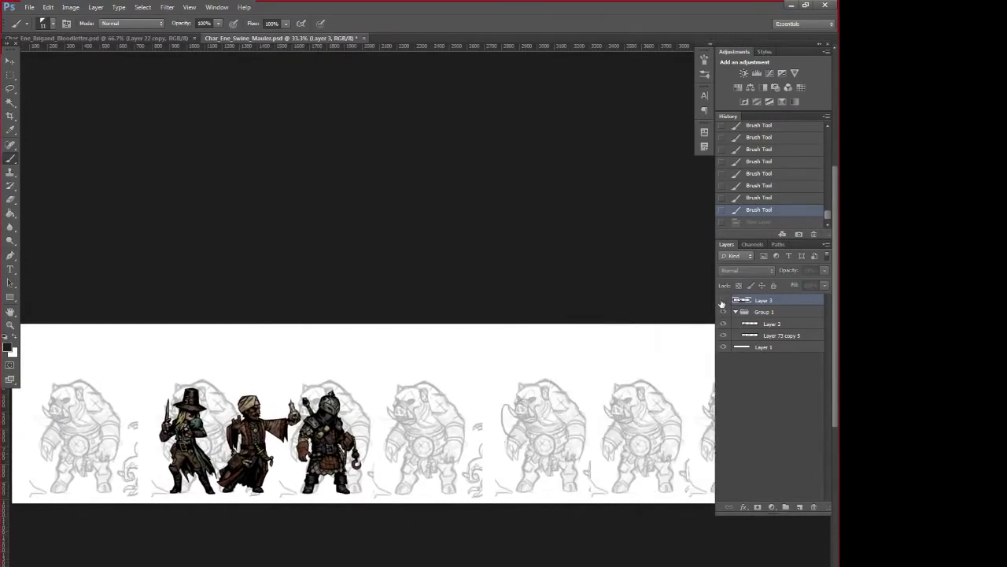
click(723, 300)
click(723, 323)
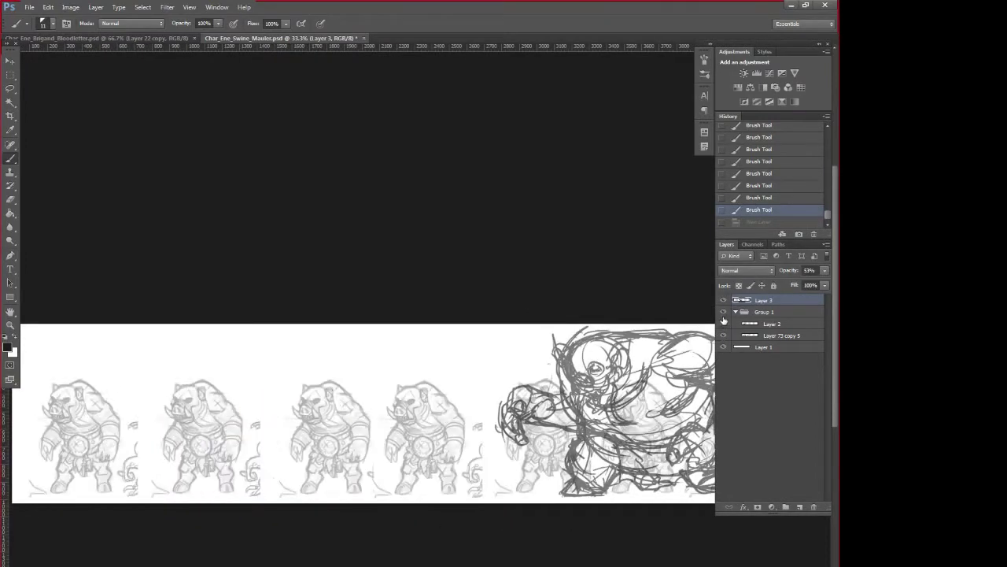
drag(441, 525, 313, 524)
drag(404, 511, 531, 513)
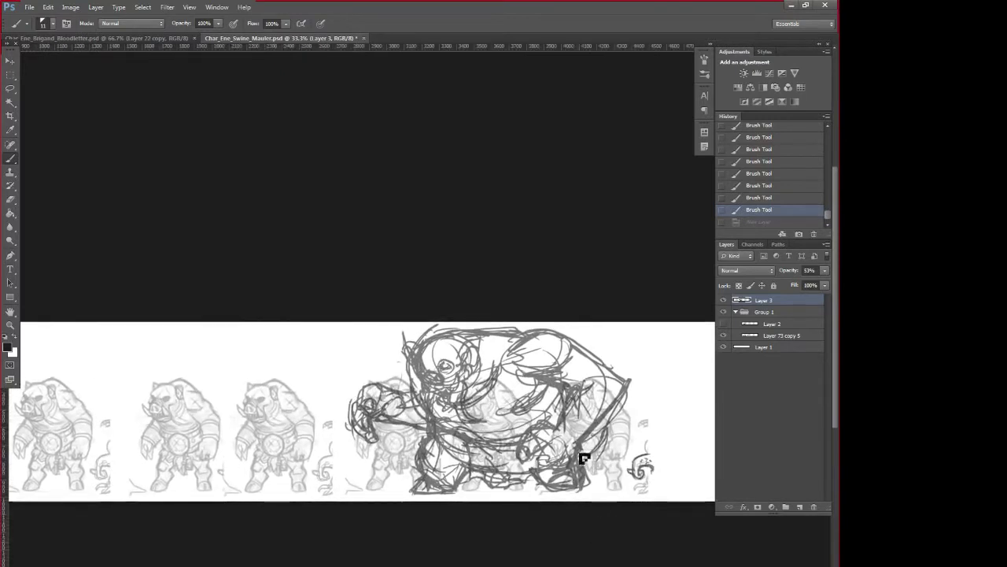
- Handwrite the numbers 1, 2 and 3 with the brush along the canvas above the boar sketches and the large creature
mouse_move(406, 521)
mouse_down()
mouse_move(641, 528)
mouse_move(533, 535)
mouse_move(600, 533)
mouse_up()
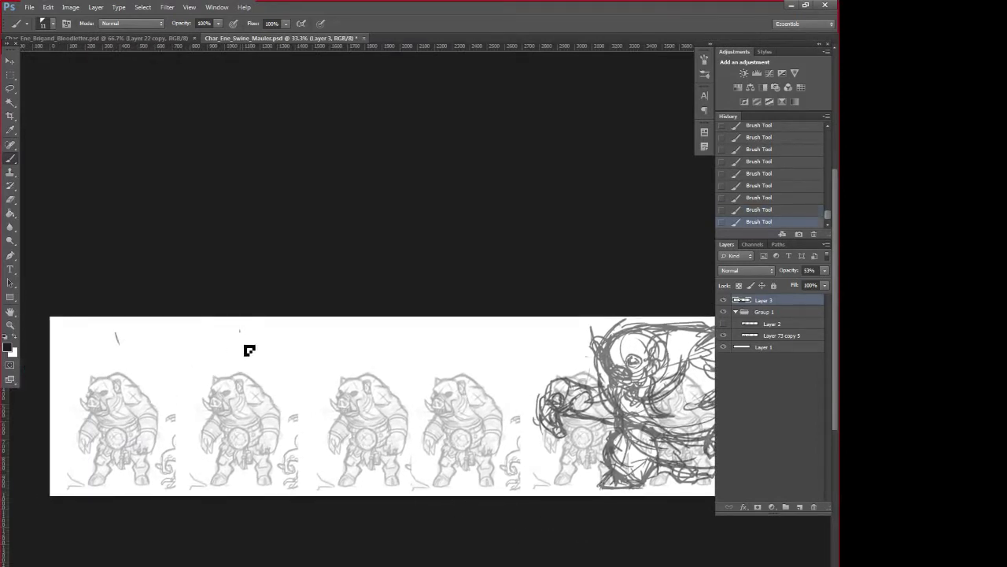
drag(241, 330, 241, 341)
drag(416, 332, 435, 339)
drag(563, 430, 412, 435)
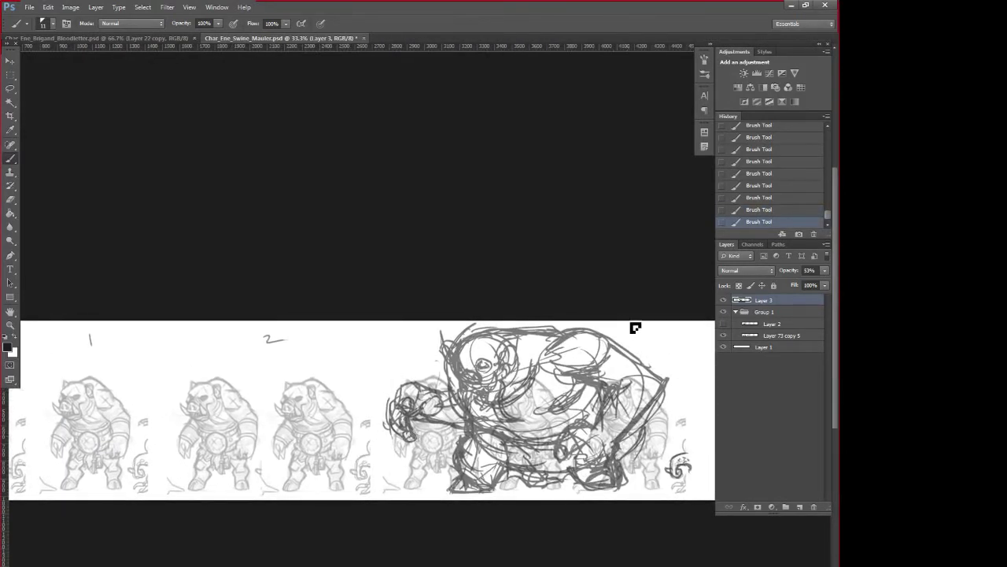
drag(627, 325, 627, 335)
mouse_move(375, 447)
mouse_down()
mouse_move(475, 436)
mouse_move(313, 482)
mouse_move(619, 467)
mouse_move(397, 479)
mouse_move(417, 466)
mouse_up()
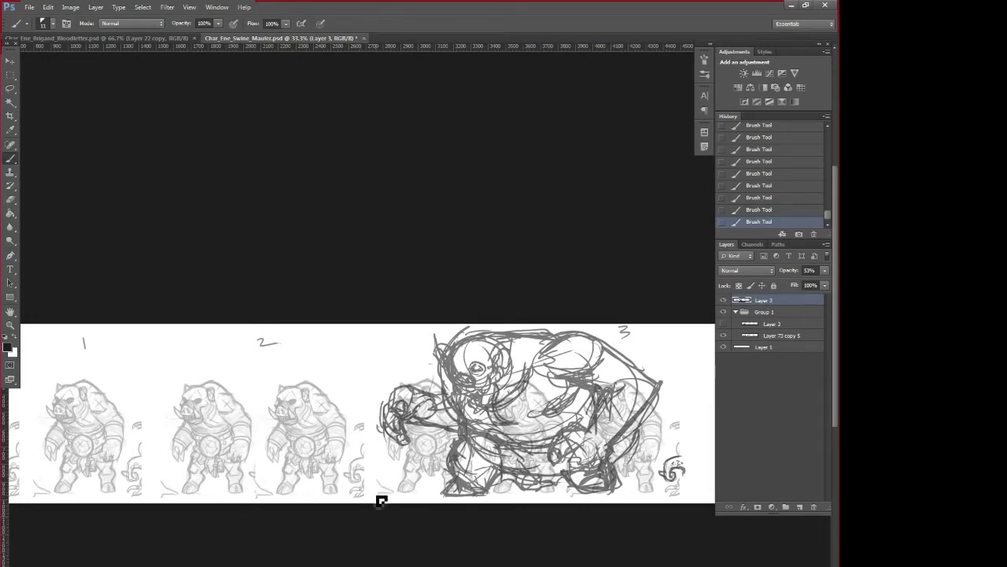
key(ctrl+plus)
drag(391, 504, 399, 452)
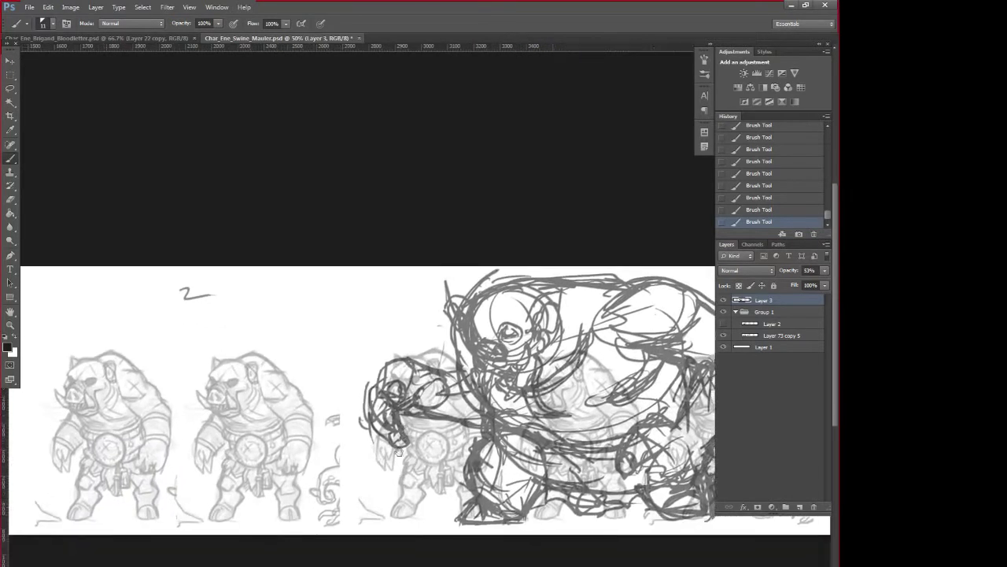
drag(454, 499, 523, 483)
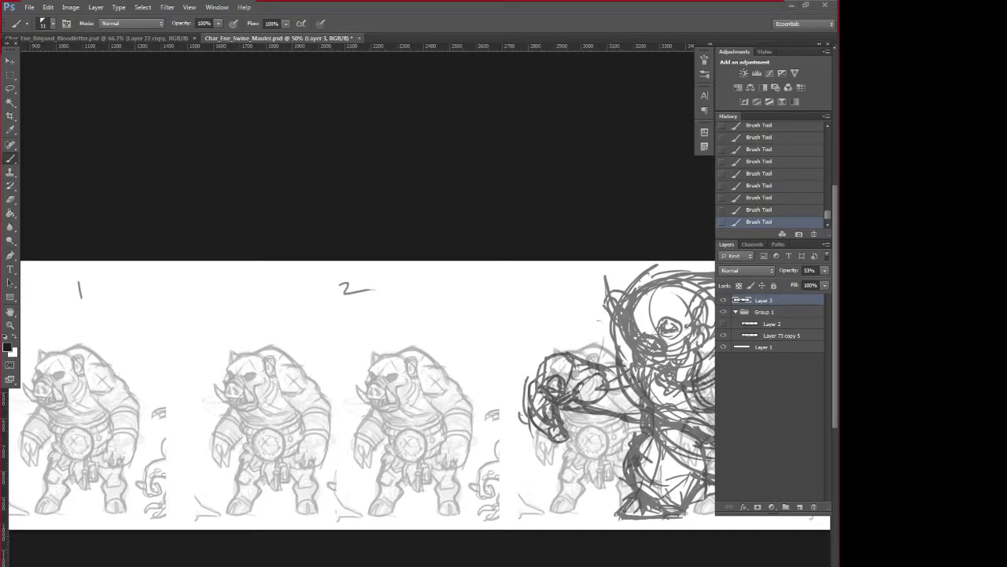
- Switch to Chrome's pig man image results and compare the related sculptures and the stitched pig creature with the Incredible Pigmen picture
drag(0, 66, 657, 61)
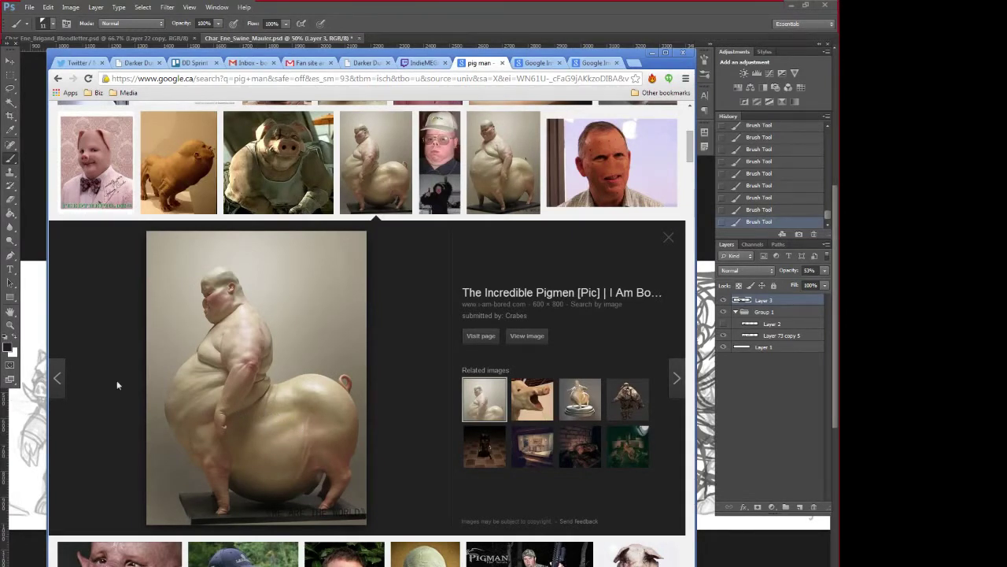
click(590, 410)
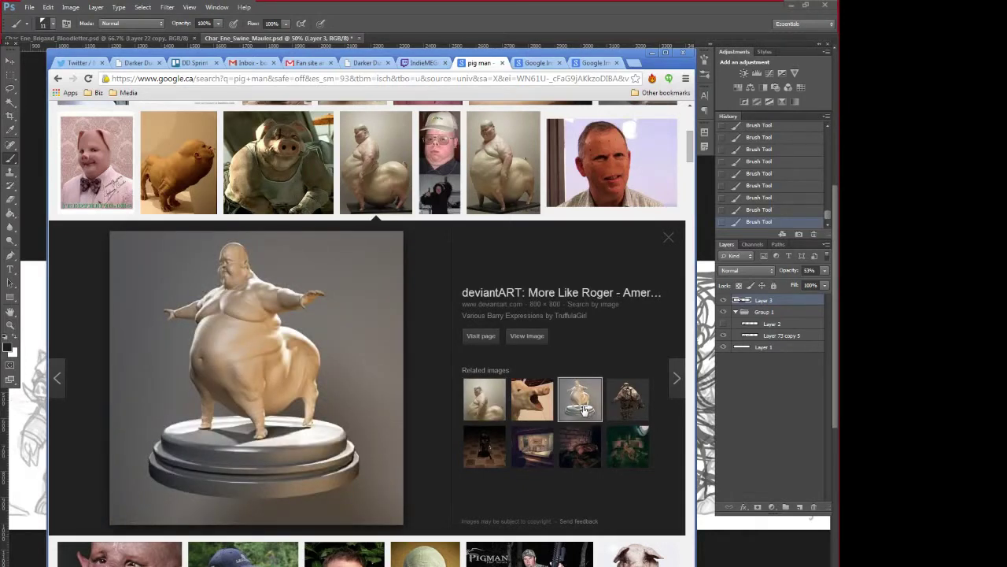
click(484, 399)
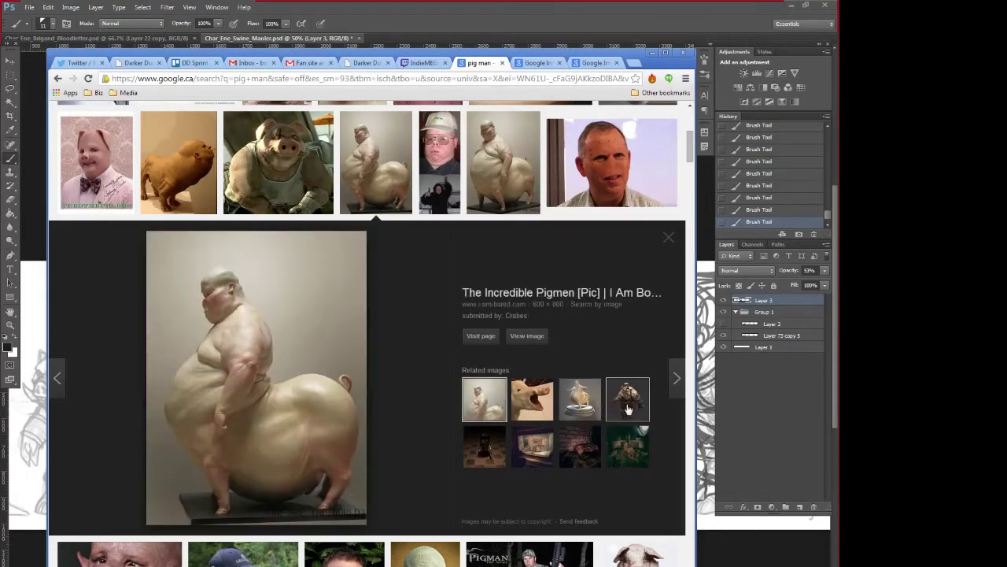
click(629, 407)
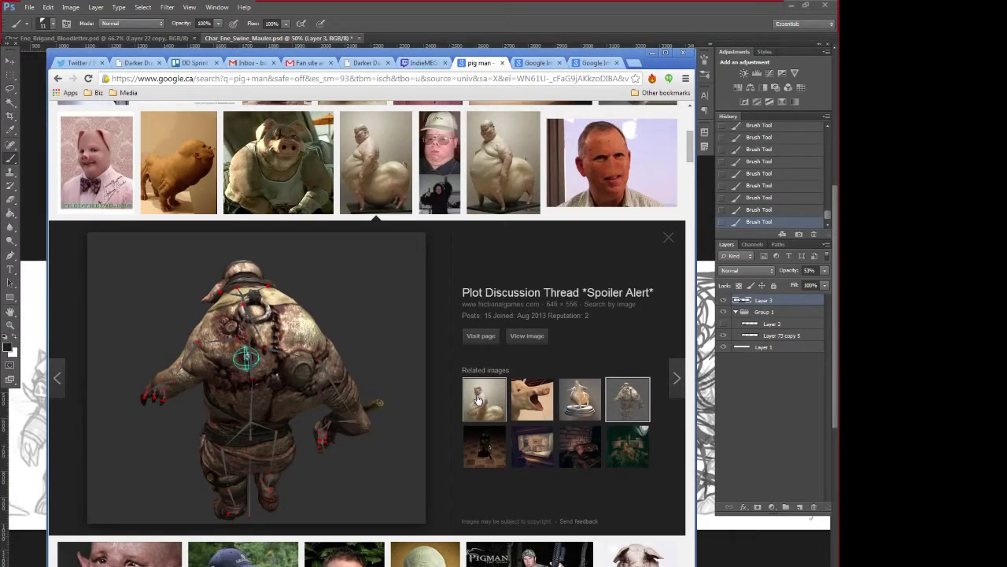
click(477, 399)
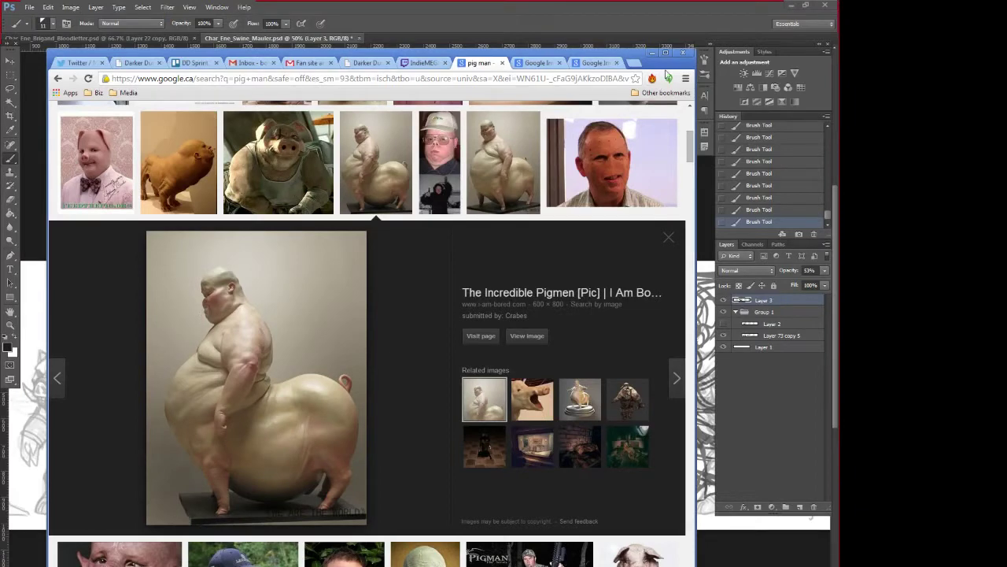
drag(666, 71, 719, 79)
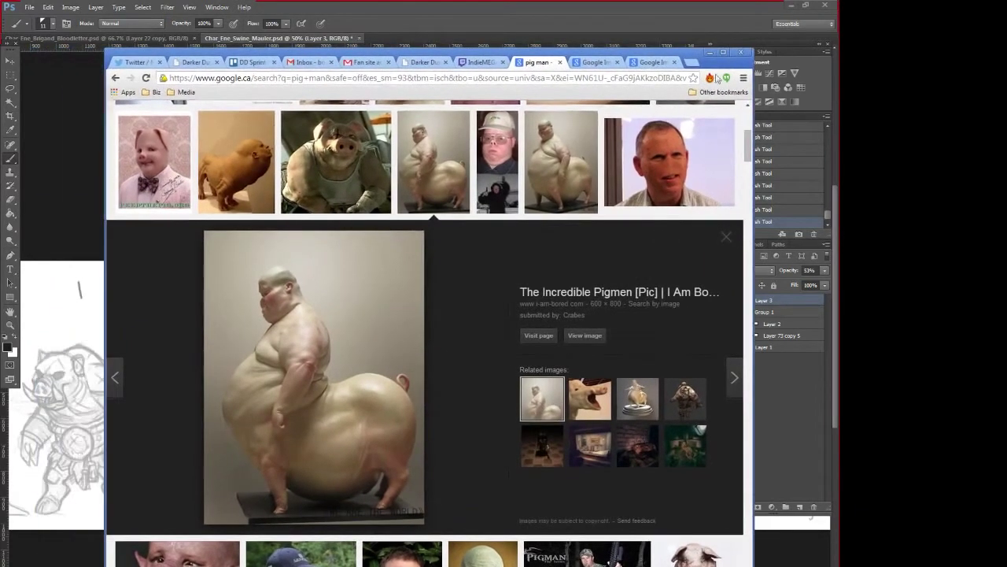
- Open the source page of the Incredible Pigmen picture and copy the full-size image
right_click(362, 333)
click(423, 419)
click(614, 292)
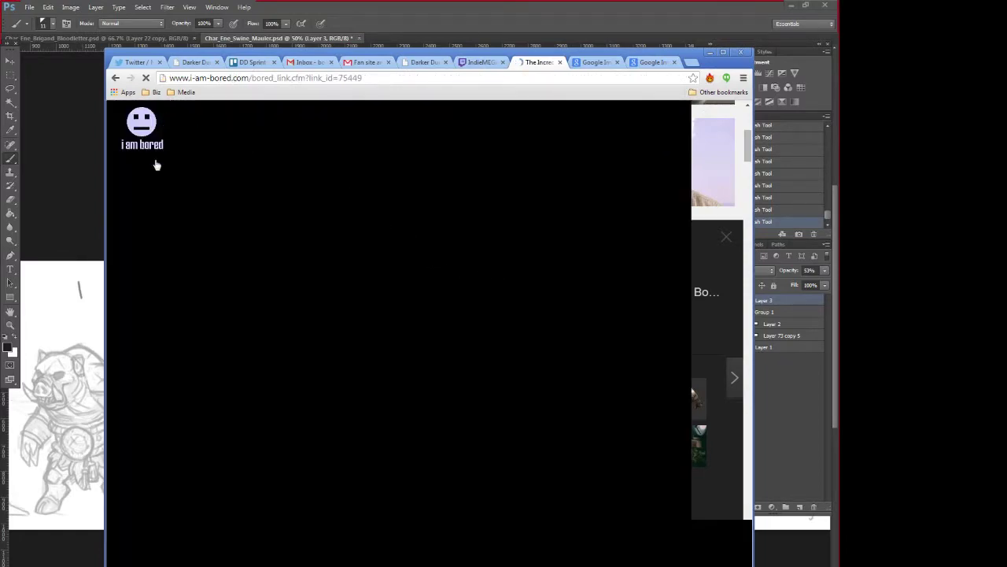
scroll(354, 305, down, 6)
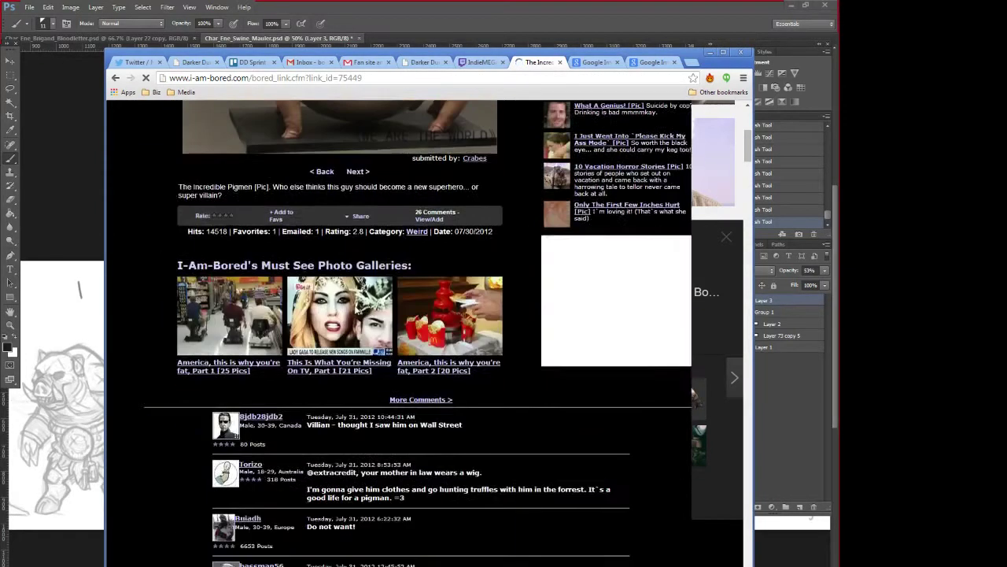
scroll(354, 305, up, 8)
scroll(354, 305, down, 3)
right_click(353, 299)
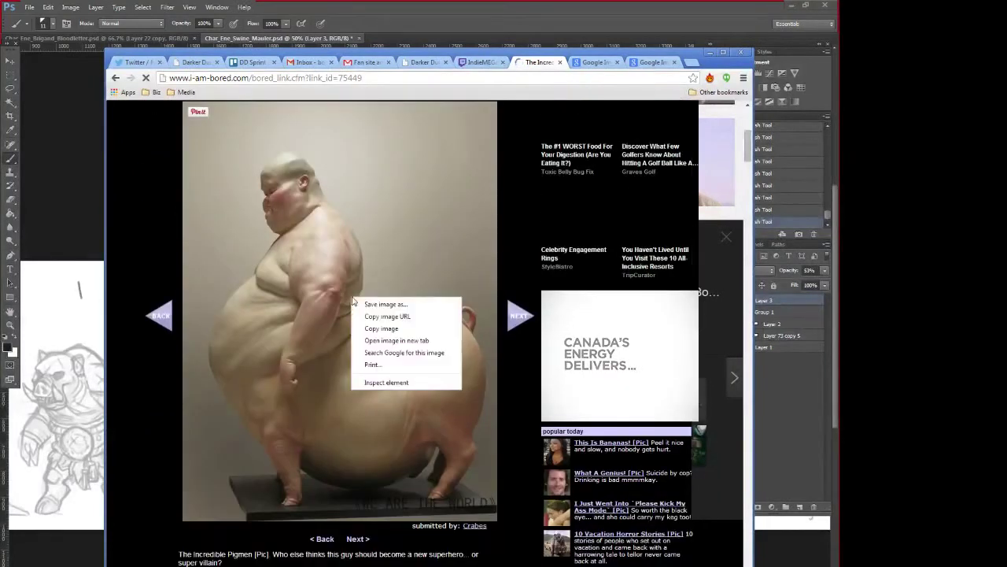
click(381, 328)
- Close the pop-up advertisement and the i-am-bored page, and return to the Swine Mauler drawing in Photoshop
scroll(383, 333, up, 2)
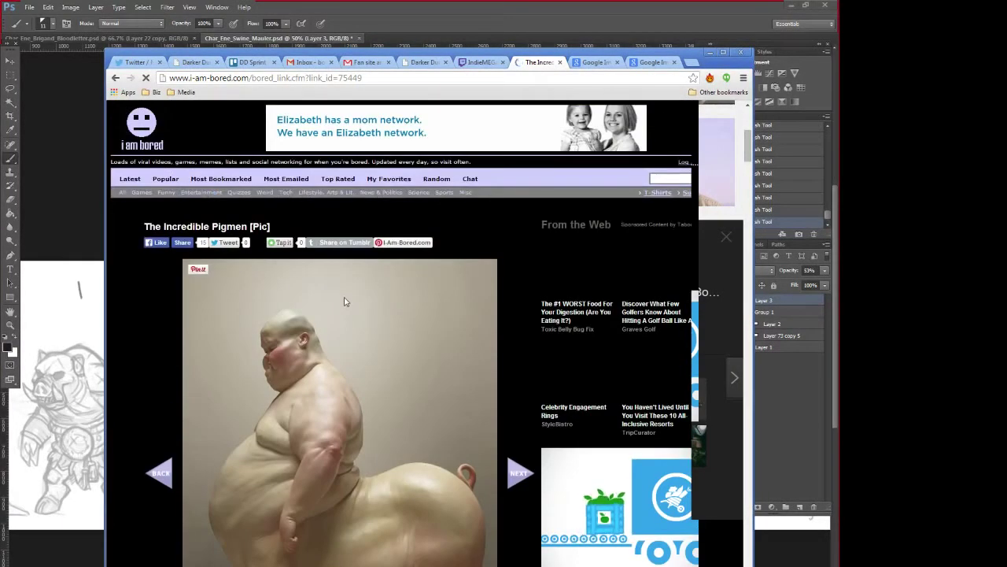
click(130, 180)
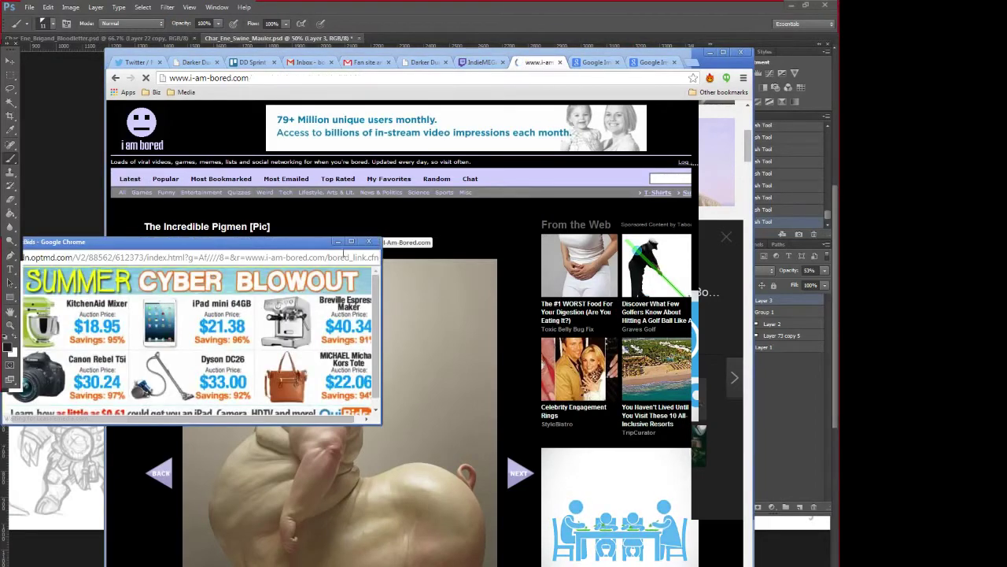
click(370, 241)
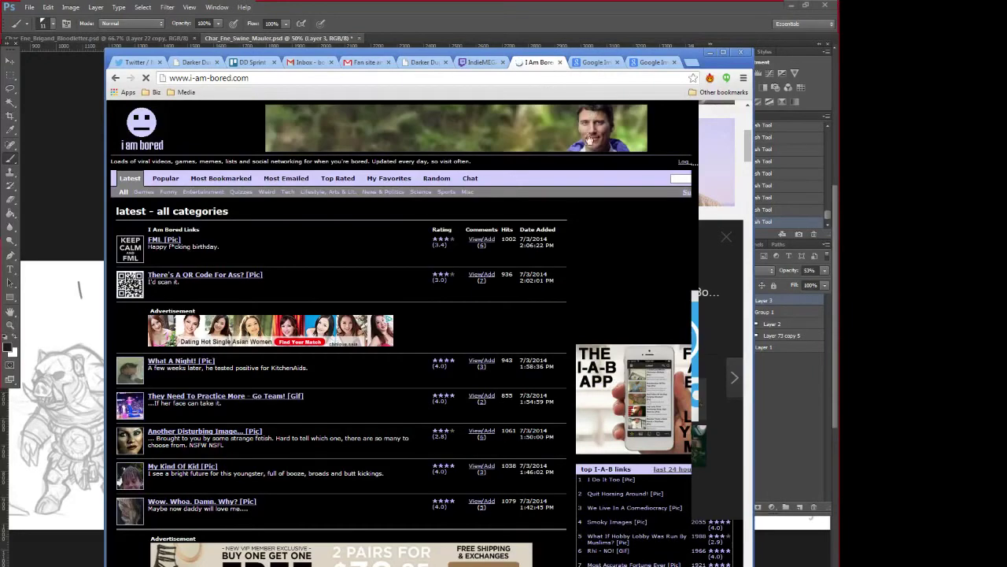
click(560, 62)
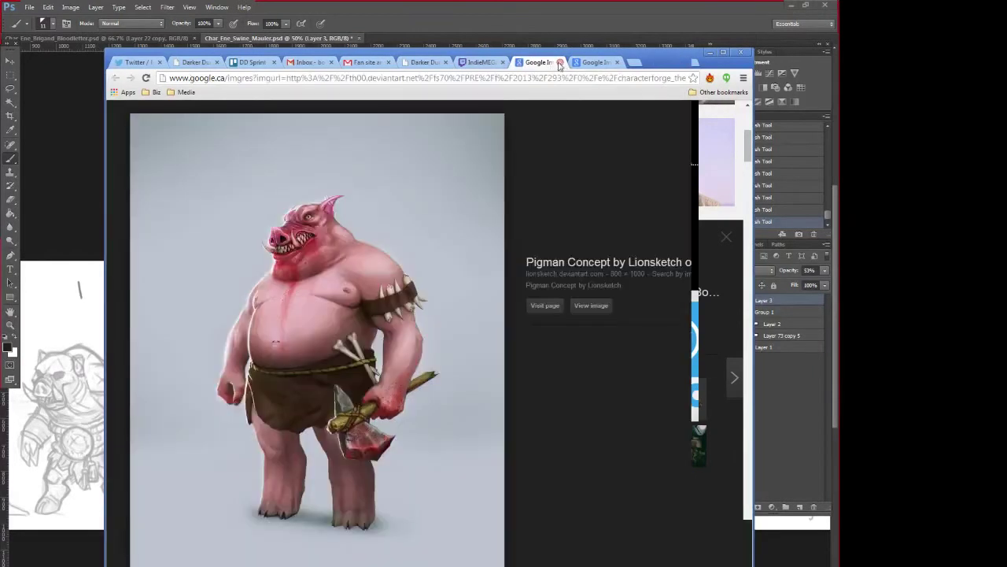
click(710, 52)
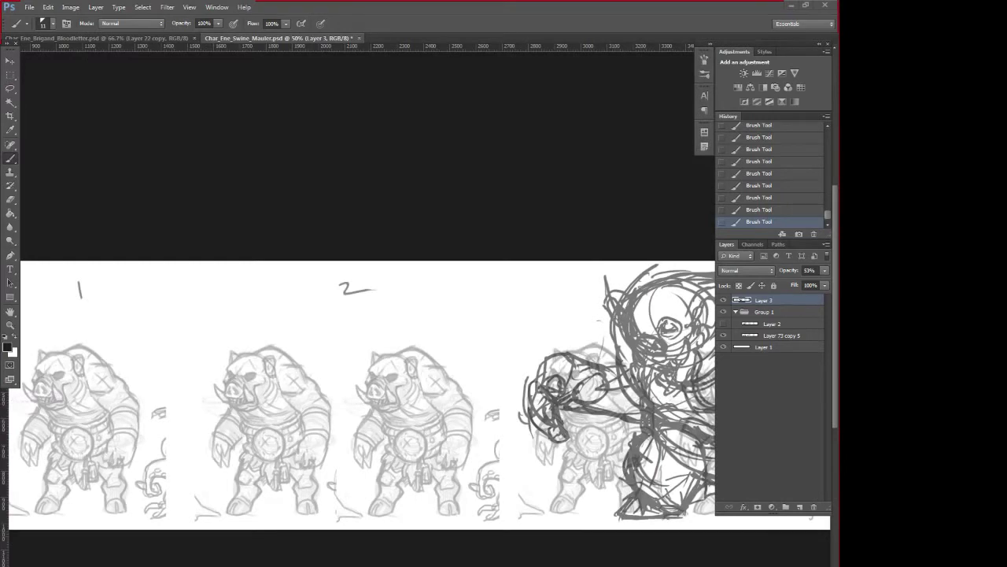
- Paste the copied pigman picture into the drawing and move it below the handwritten number 1
key(ctrl+v)
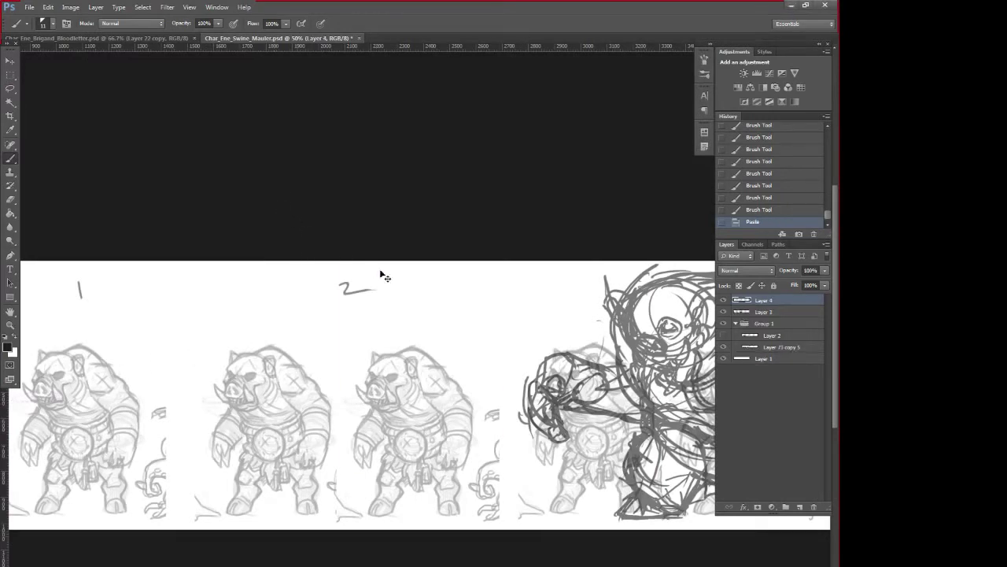
click(10, 68)
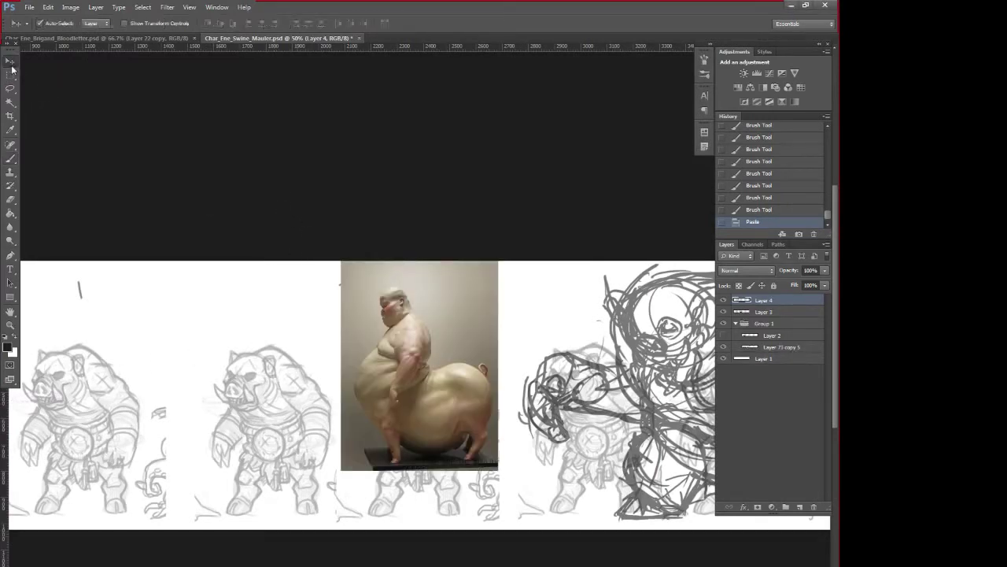
mouse_move(494, 415)
mouse_down()
mouse_move(687, 452)
mouse_move(275, 464)
mouse_move(175, 483)
mouse_up()
drag(336, 474, 559, 470)
drag(391, 473, 335, 481)
drag(519, 500, 358, 505)
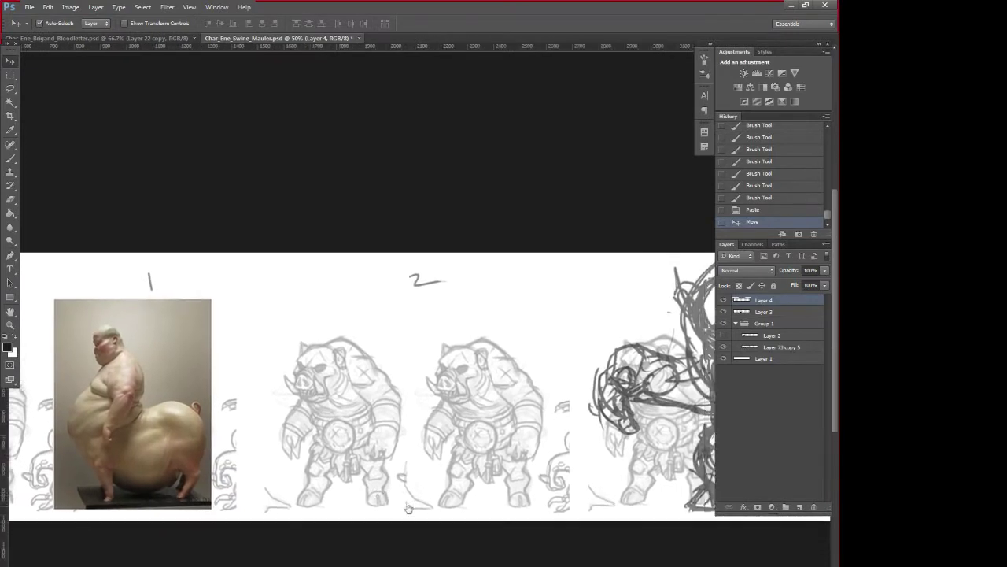
- Set up the Brush tool with a dark colour sampled from the photo's base, and make sketch Layer 3 active
key(b)
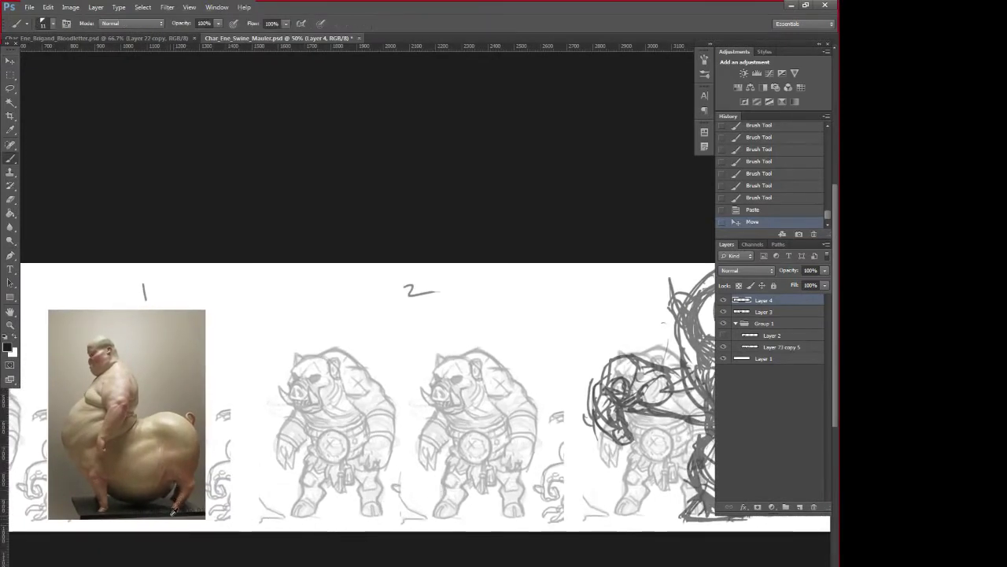
alt+click(138, 514)
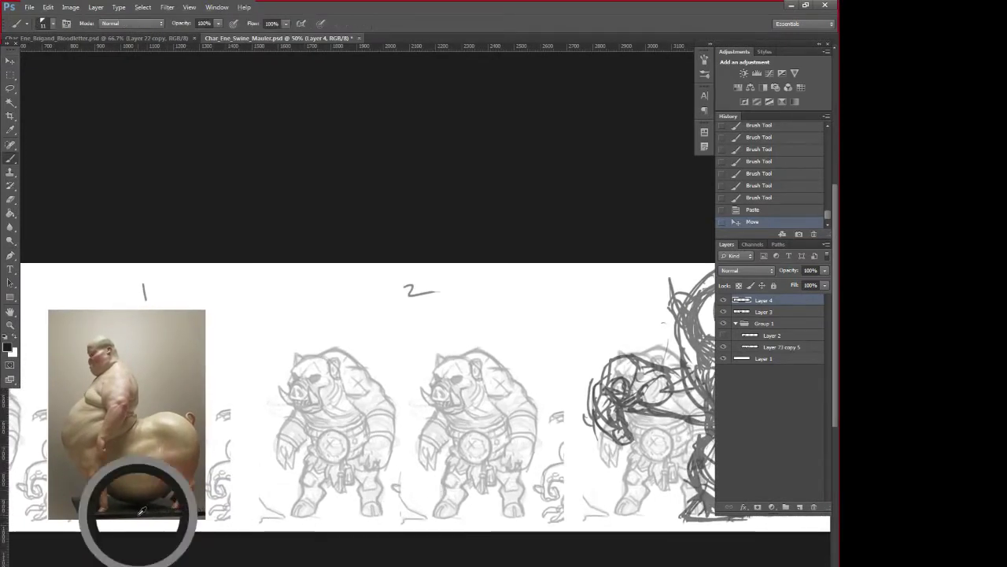
click(724, 301)
click(723, 301)
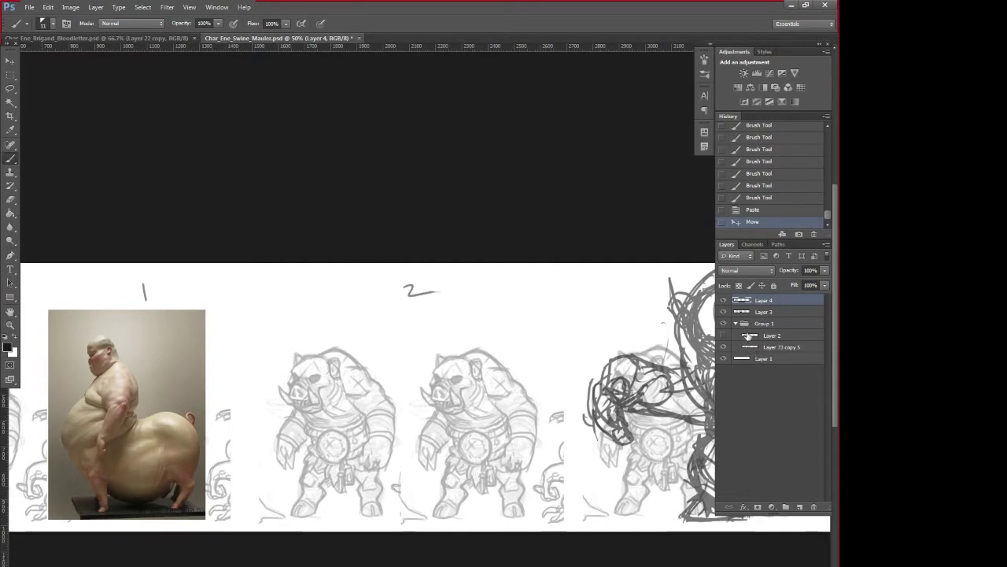
click(748, 346)
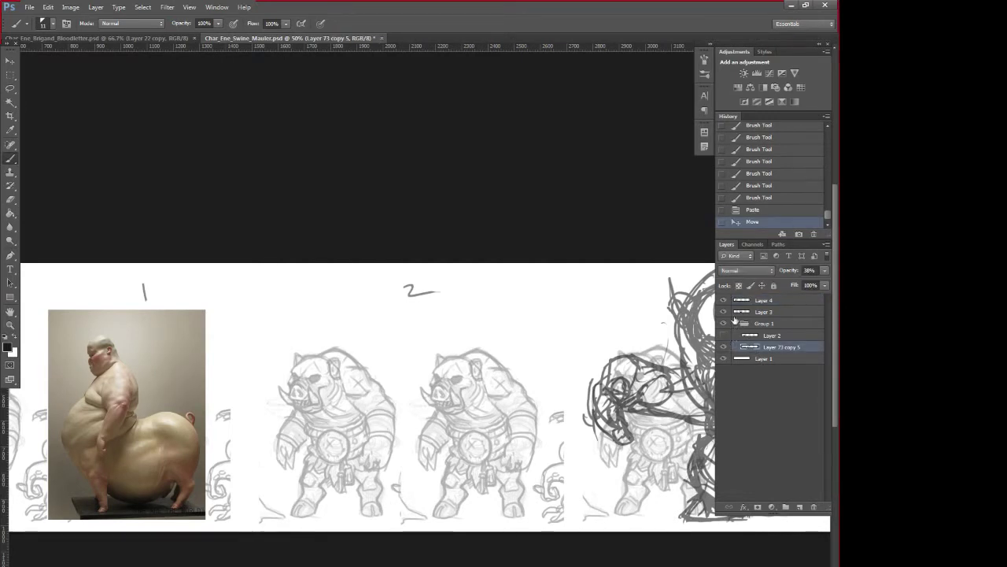
click(740, 312)
click(724, 312)
click(723, 312)
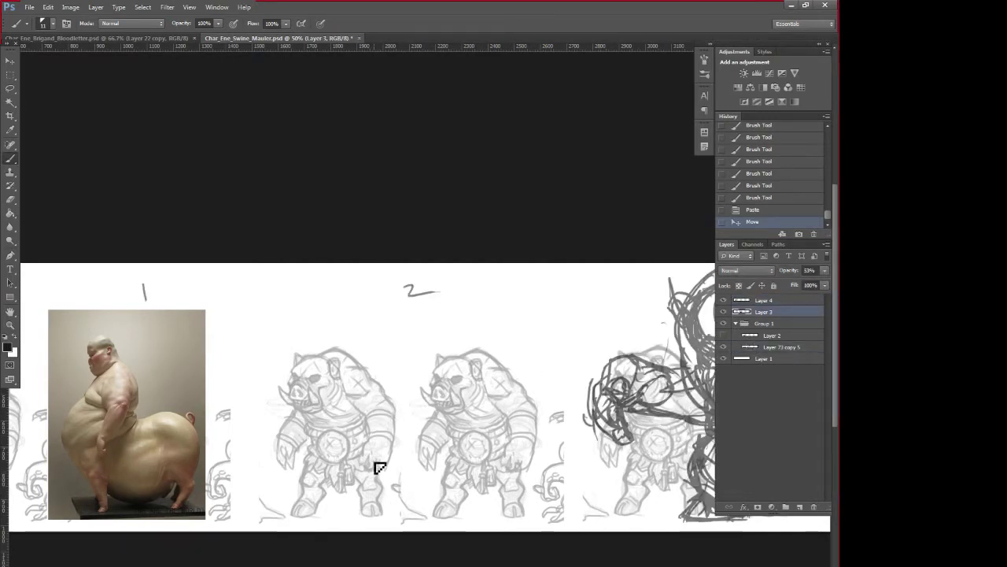
- Sketch the rounded belly and the two front legs of a pigman figure over the boar guide below number 2
drag(336, 403, 317, 444)
drag(314, 431, 321, 464)
mouse_move(314, 434)
mouse_down()
mouse_move(361, 492)
mouse_move(315, 452)
mouse_move(345, 466)
mouse_move(339, 479)
mouse_move(319, 445)
mouse_move(332, 516)
mouse_move(349, 503)
mouse_move(347, 480)
mouse_move(340, 513)
mouse_up()
drag(360, 465, 372, 511)
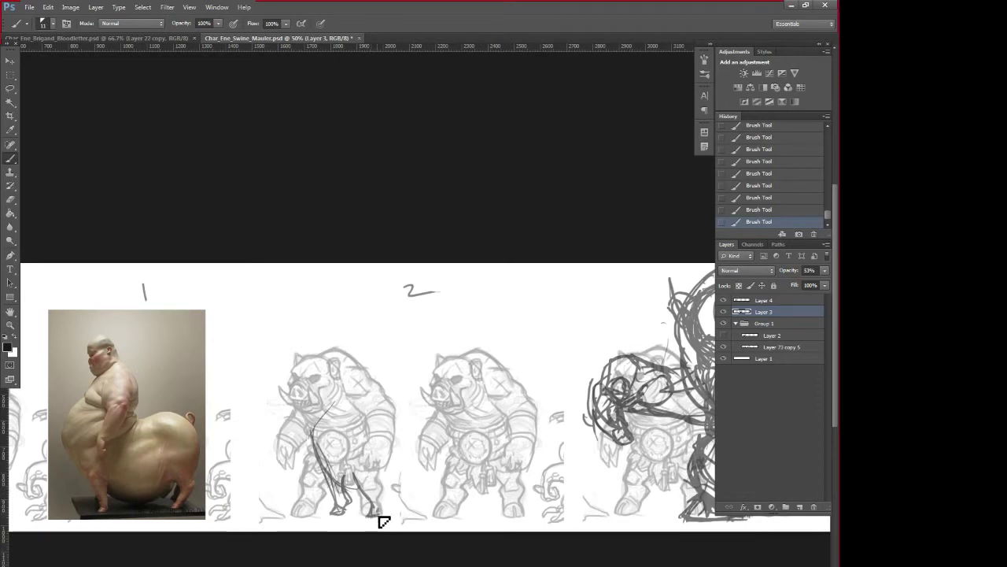
mouse_move(378, 477)
mouse_down()
mouse_move(352, 477)
mouse_move(372, 510)
mouse_up()
drag(322, 425, 318, 457)
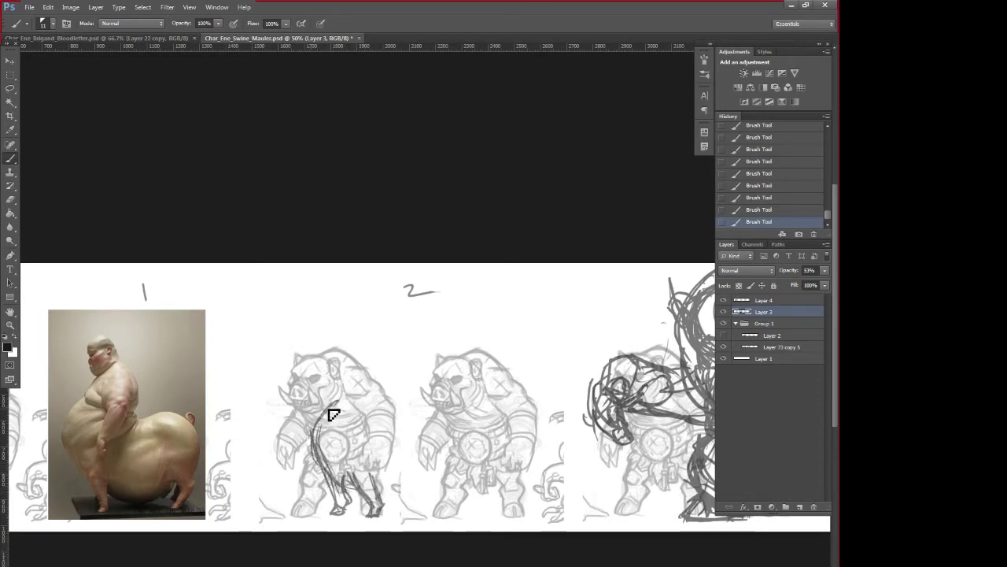
- Sketch the pigman's shoulders, head, back and hanging arm, and undo the accidental shift of the boar guide layer
mouse_move(330, 412)
mouse_down()
mouse_move(340, 389)
mouse_move(366, 402)
mouse_move(359, 419)
mouse_move(382, 410)
mouse_move(332, 400)
mouse_move(348, 381)
mouse_move(363, 381)
mouse_move(336, 345)
mouse_move(369, 349)
mouse_move(366, 382)
mouse_up()
mouse_move(351, 343)
mouse_down()
mouse_move(337, 382)
mouse_move(325, 364)
mouse_move(361, 370)
mouse_move(353, 350)
mouse_move(389, 435)
mouse_up()
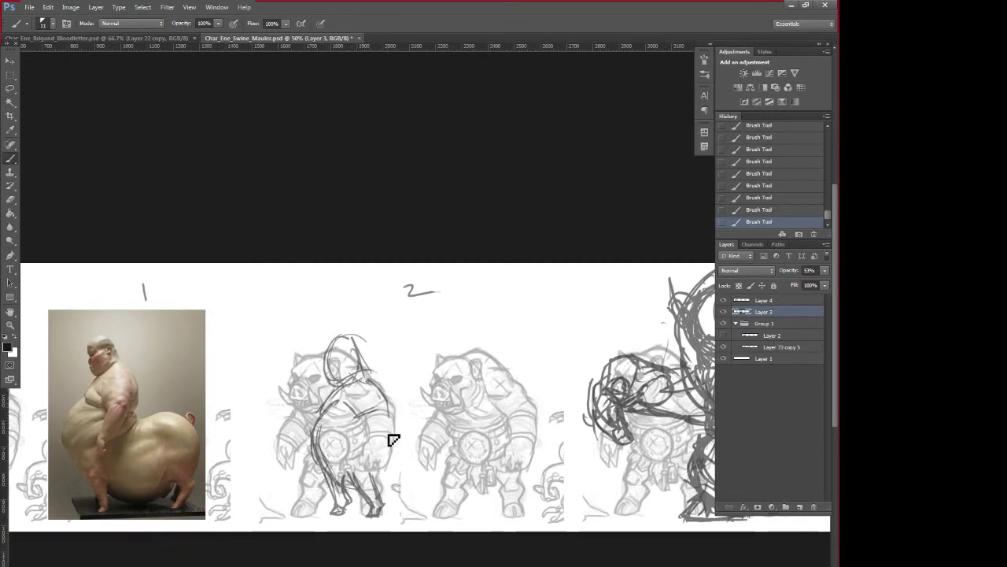
drag(364, 398, 381, 441)
mouse_move(363, 400)
mouse_down()
mouse_move(383, 439)
mouse_move(390, 410)
mouse_move(384, 446)
mouse_move(388, 428)
mouse_move(396, 444)
mouse_move(376, 462)
mouse_move(376, 431)
mouse_move(372, 473)
mouse_move(361, 455)
mouse_move(357, 475)
mouse_move(368, 410)
mouse_move(376, 440)
mouse_move(361, 462)
mouse_move(378, 427)
mouse_move(354, 465)
mouse_up()
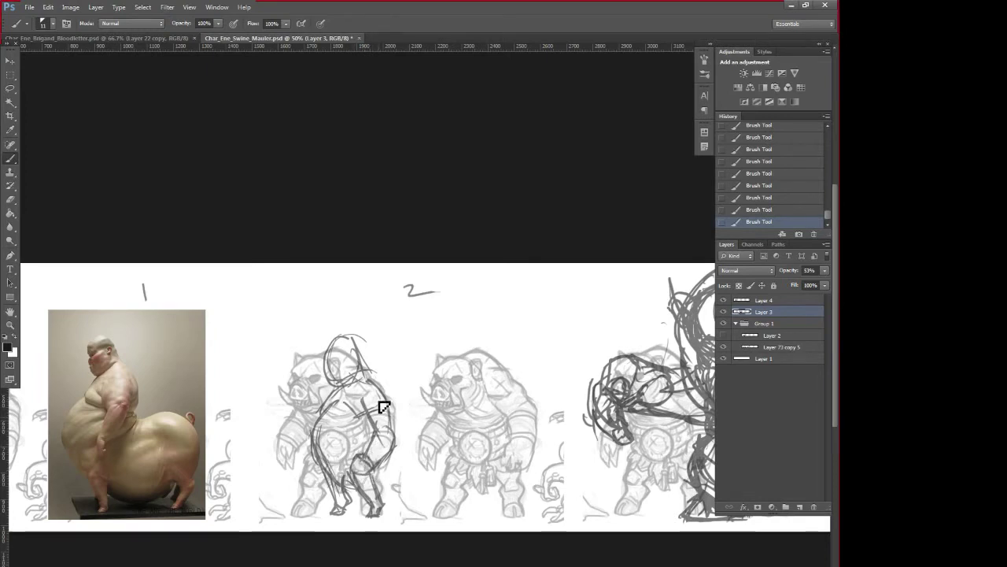
drag(385, 395, 398, 431)
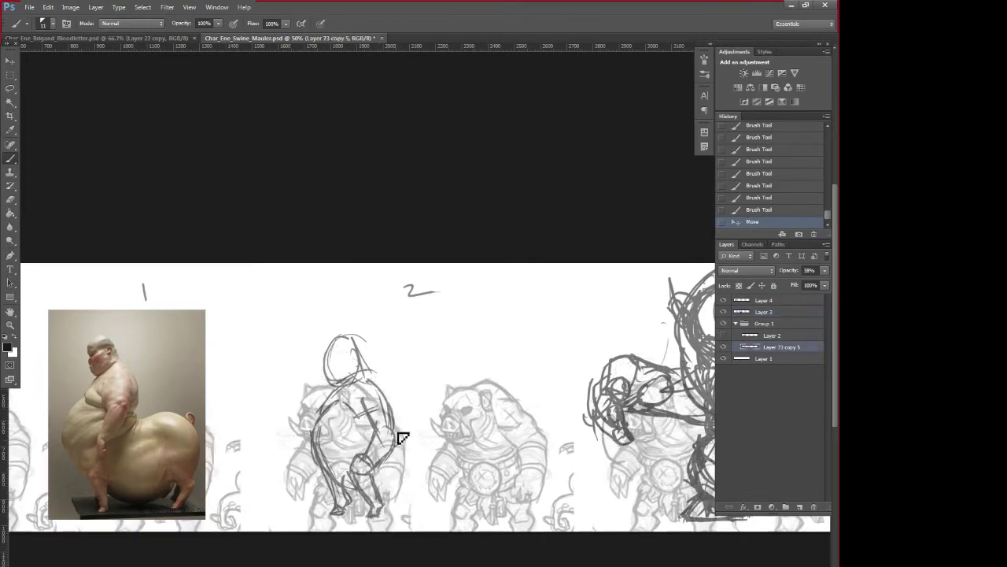
key(ctrl+z)
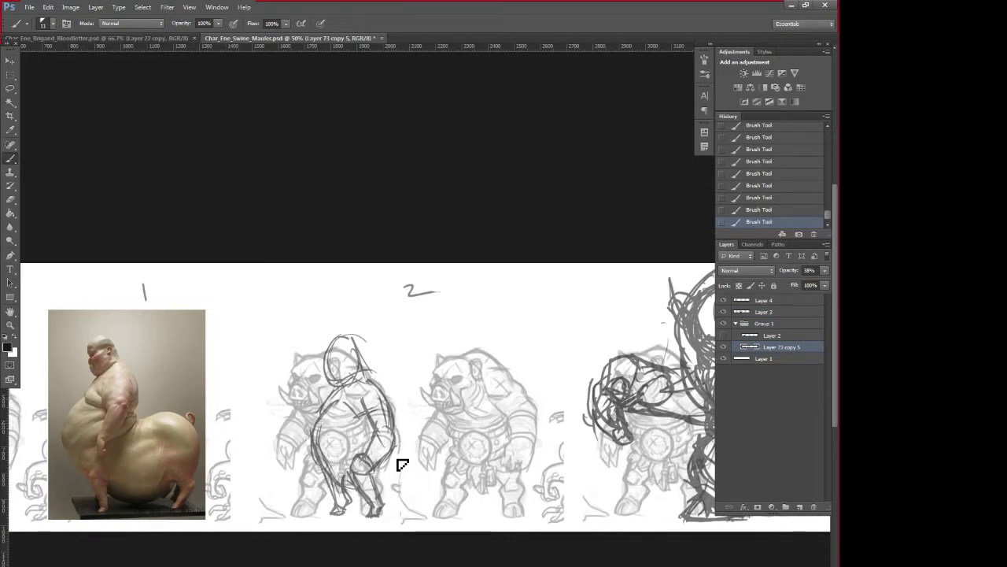
- Sketch the pigman's rounded rump and a hind leg behind the arm
mouse_move(400, 428)
mouse_down()
mouse_move(438, 446)
mouse_move(431, 469)
mouse_move(431, 432)
mouse_move(419, 489)
mouse_move(407, 421)
mouse_move(438, 475)
mouse_move(442, 445)
mouse_move(431, 488)
mouse_up()
drag(326, 469, 350, 489)
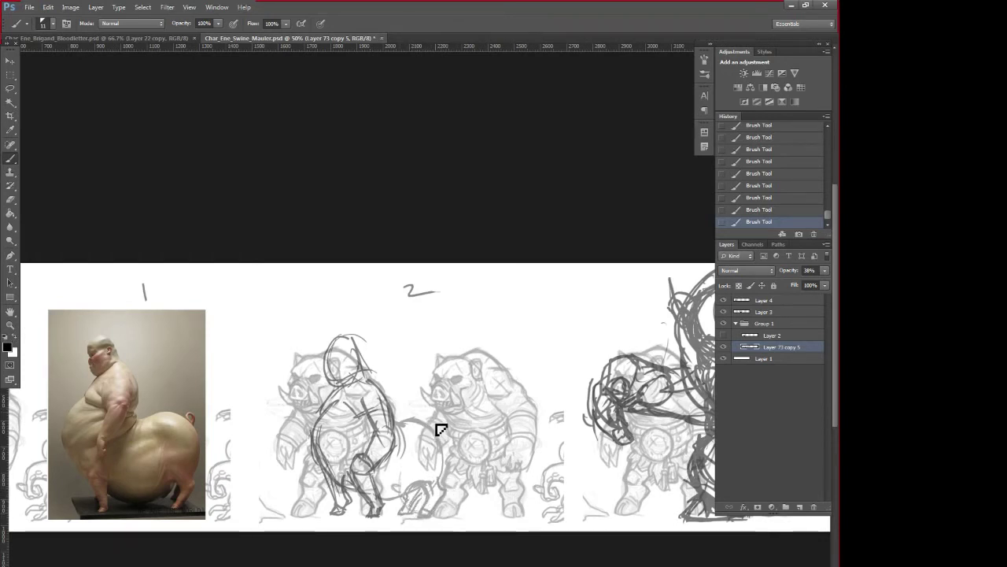
mouse_move(417, 424)
mouse_down()
mouse_move(435, 485)
mouse_move(442, 446)
mouse_move(443, 481)
mouse_up()
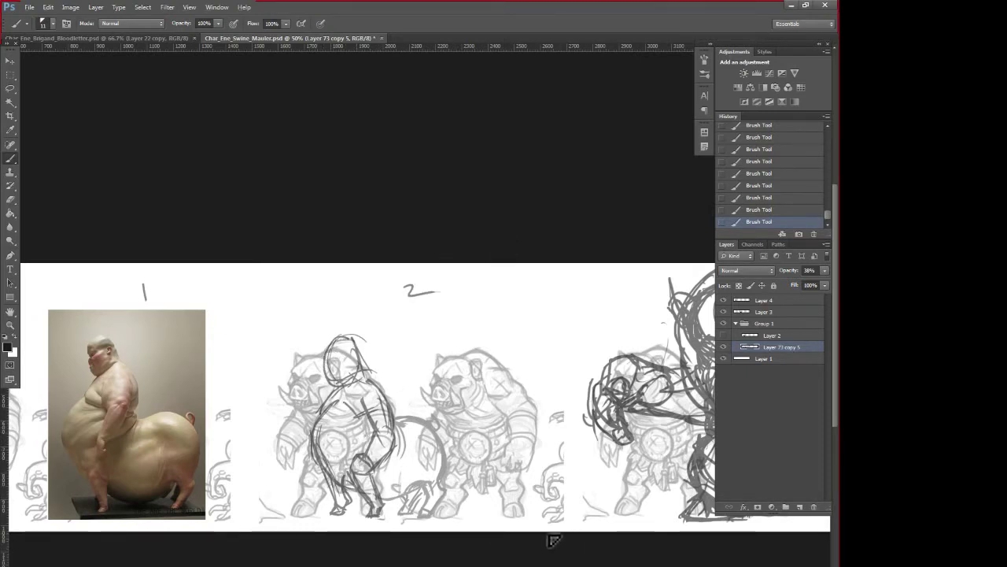
- Check the boar guide layer, make Layer 3 active, and redraw the rump, underbelly and hind legs there
click(723, 348)
click(723, 347)
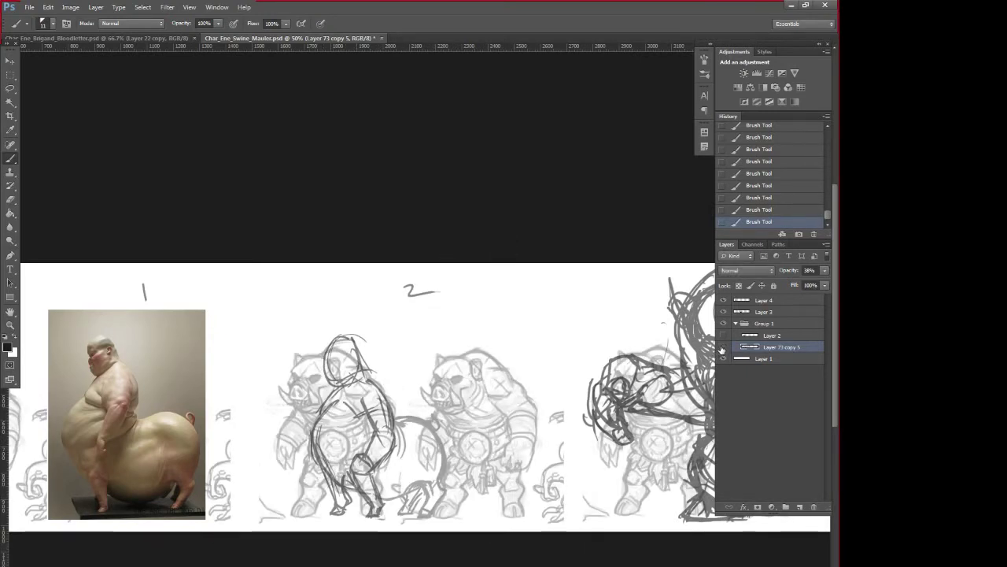
click(724, 347)
click(723, 347)
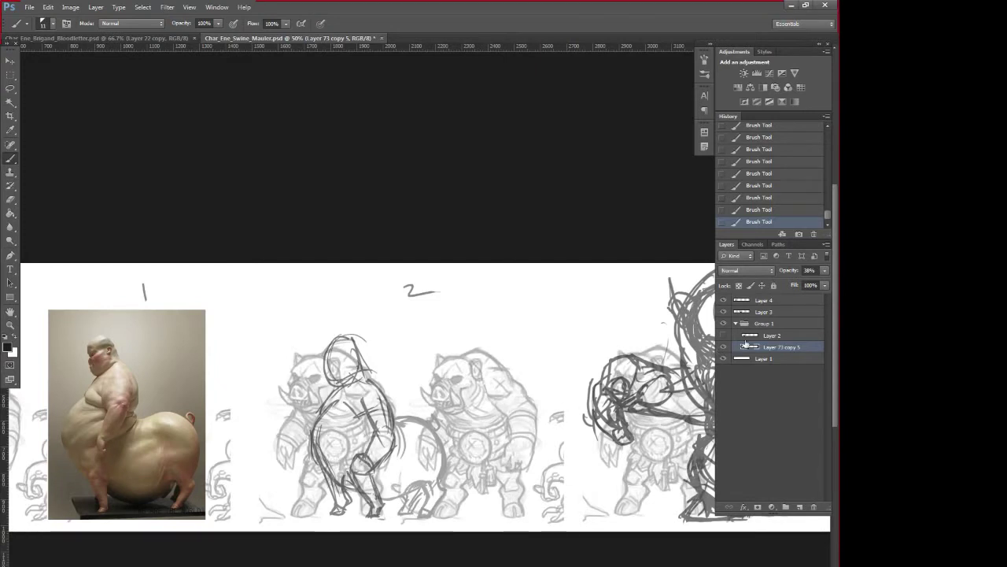
click(740, 312)
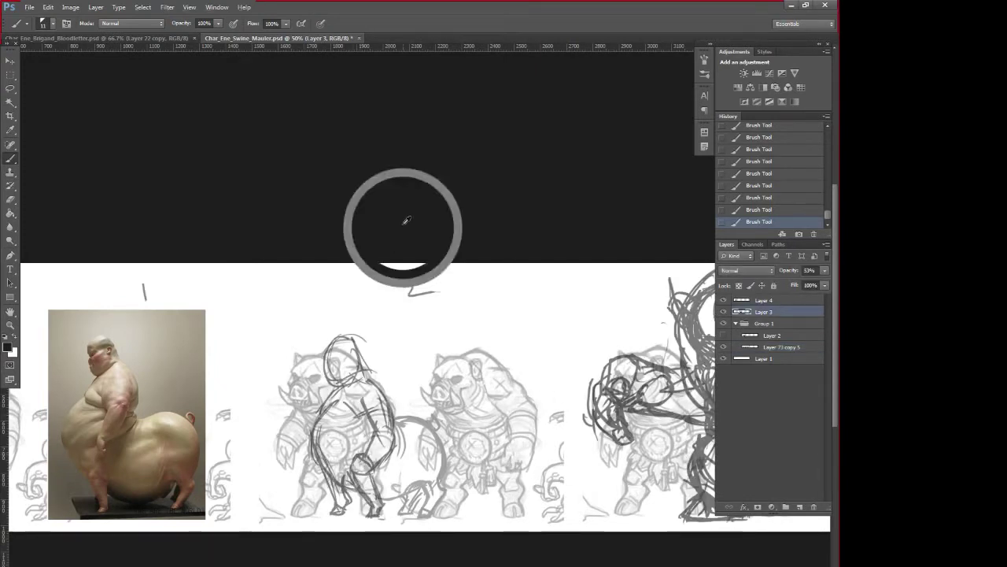
mouse_move(398, 426)
mouse_down()
mouse_move(447, 456)
mouse_move(436, 442)
mouse_move(441, 485)
mouse_up()
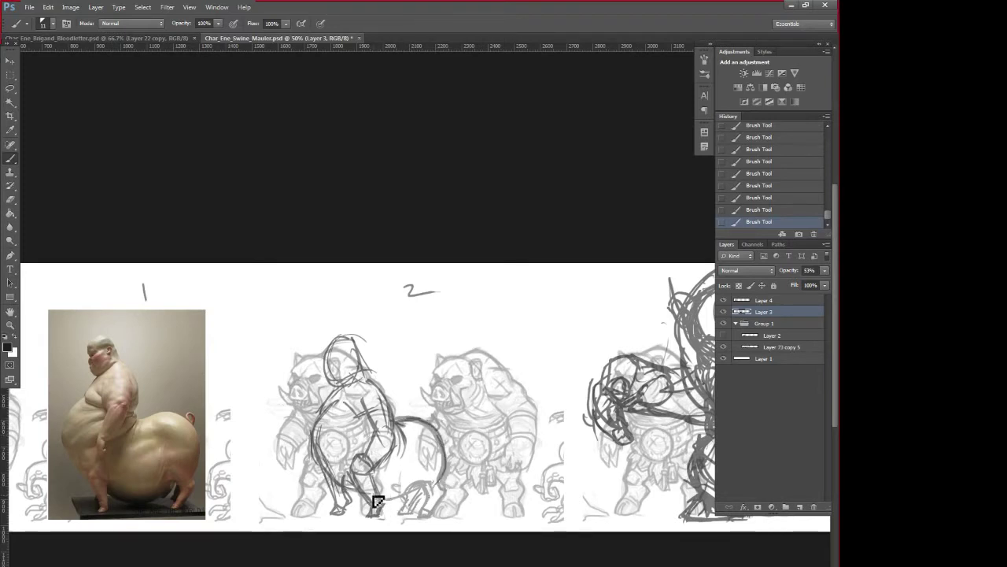
mouse_move(380, 498)
mouse_down()
mouse_move(452, 465)
mouse_move(409, 497)
mouse_move(424, 485)
mouse_move(418, 517)
mouse_move(436, 516)
mouse_move(422, 516)
mouse_move(434, 515)
mouse_move(422, 507)
mouse_move(441, 506)
mouse_move(435, 514)
mouse_move(446, 490)
mouse_move(413, 511)
mouse_move(409, 494)
mouse_move(399, 517)
mouse_move(433, 494)
mouse_up()
drag(472, 540, 432, 561)
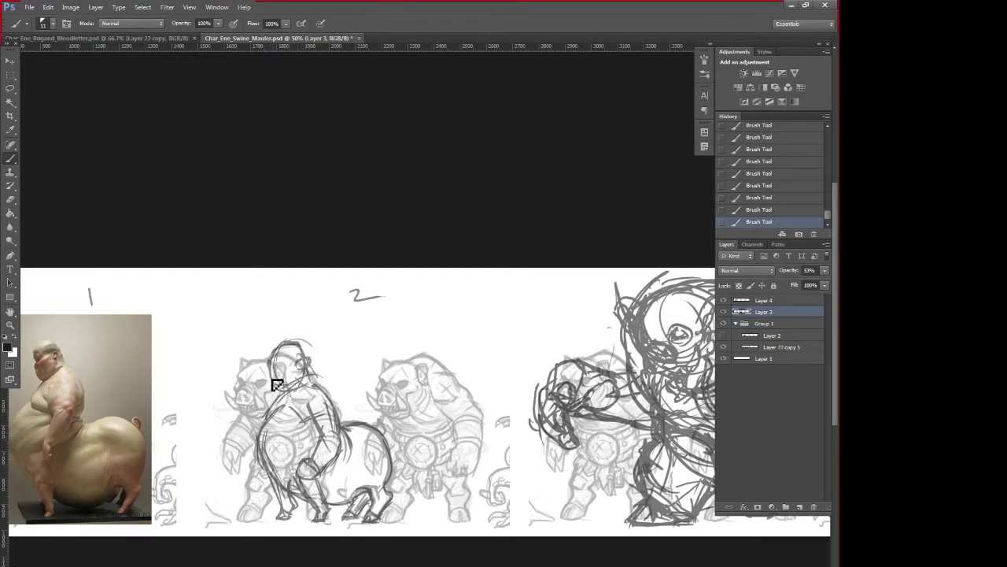
- Step back three brush strokes in the history and redraw the pigman's shoulder and upper back line
mouse_move(278, 390)
mouse_down()
mouse_move(417, 392)
mouse_move(459, 372)
mouse_up()
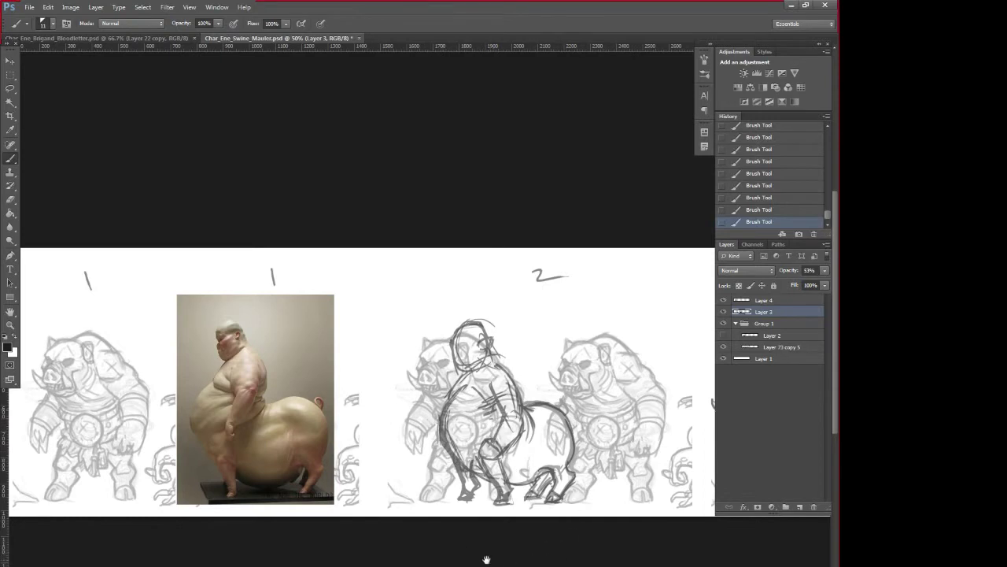
drag(486, 559, 415, 551)
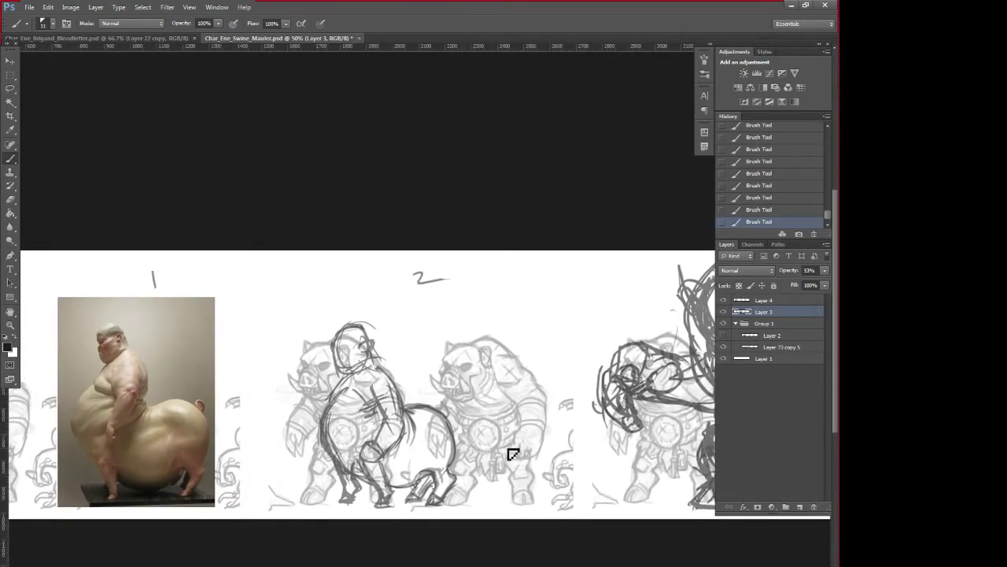
drag(527, 533, 514, 525)
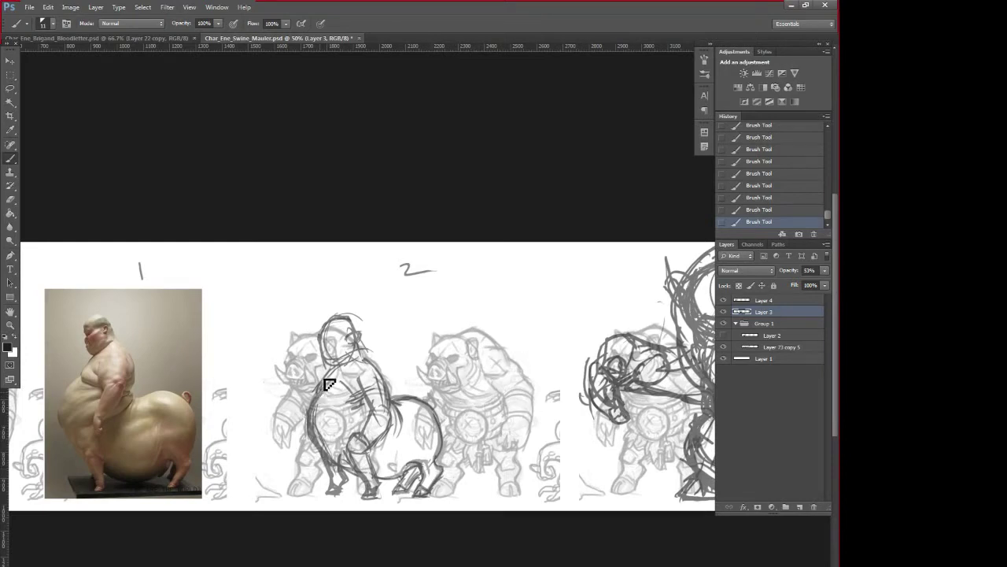
mouse_move(431, 354)
mouse_down()
mouse_move(440, 310)
mouse_move(472, 348)
mouse_move(433, 354)
mouse_move(476, 351)
mouse_up()
click(755, 187)
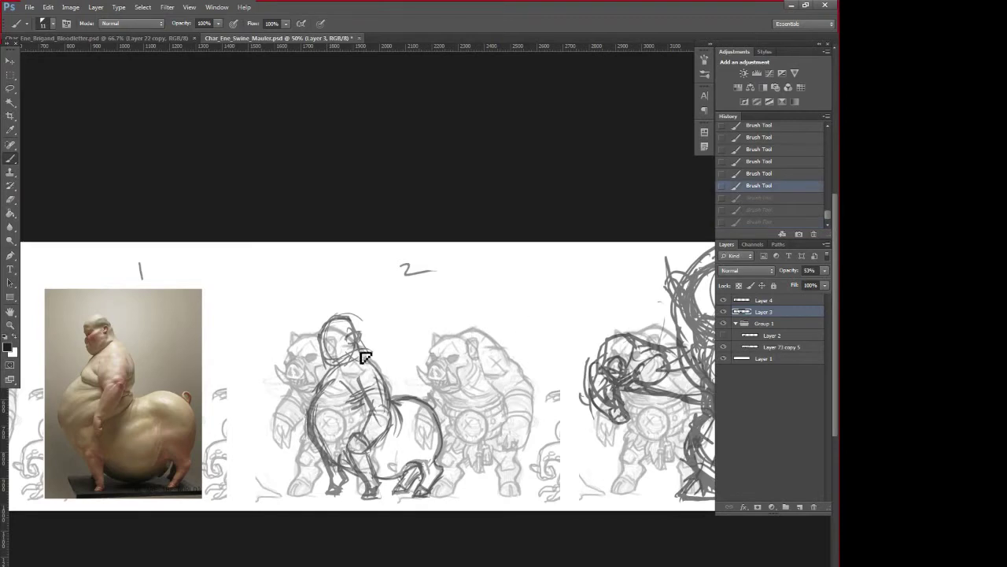
drag(365, 357, 388, 386)
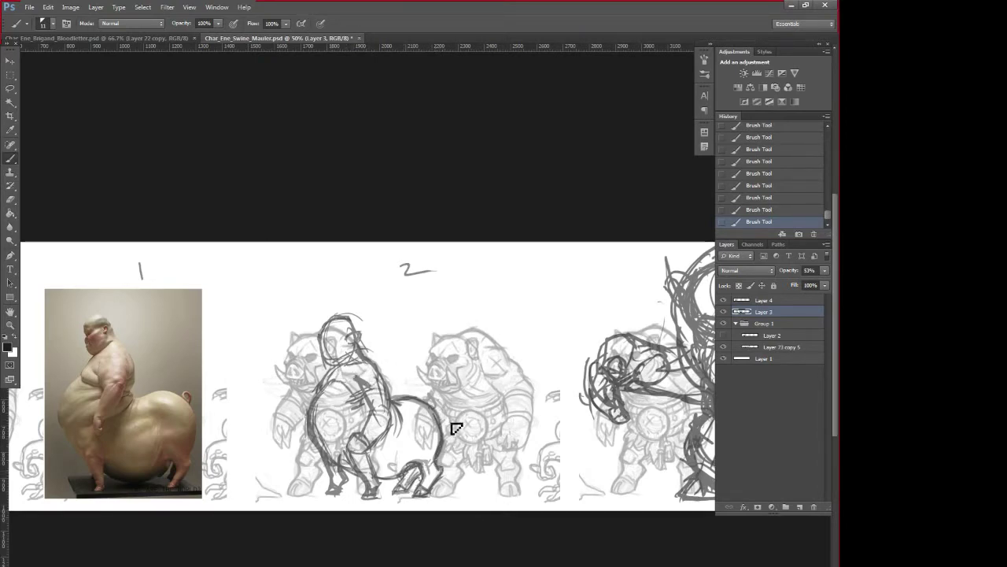
- Compare the pigman sketch with the large one-eyed brute concept, with and without the boar guides
click(10, 62)
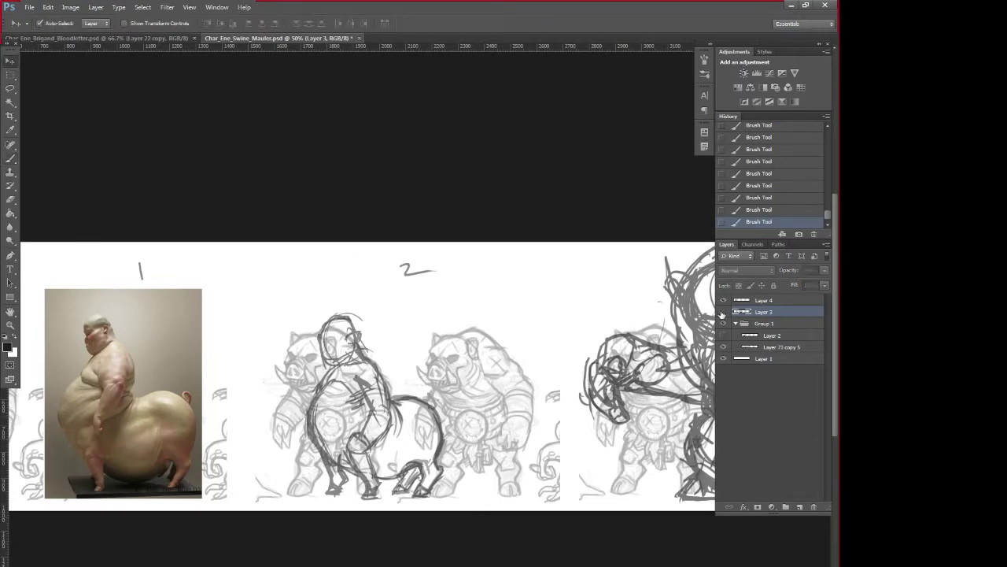
drag(561, 422, 443, 436)
drag(660, 410, 391, 423)
drag(279, 501, 423, 494)
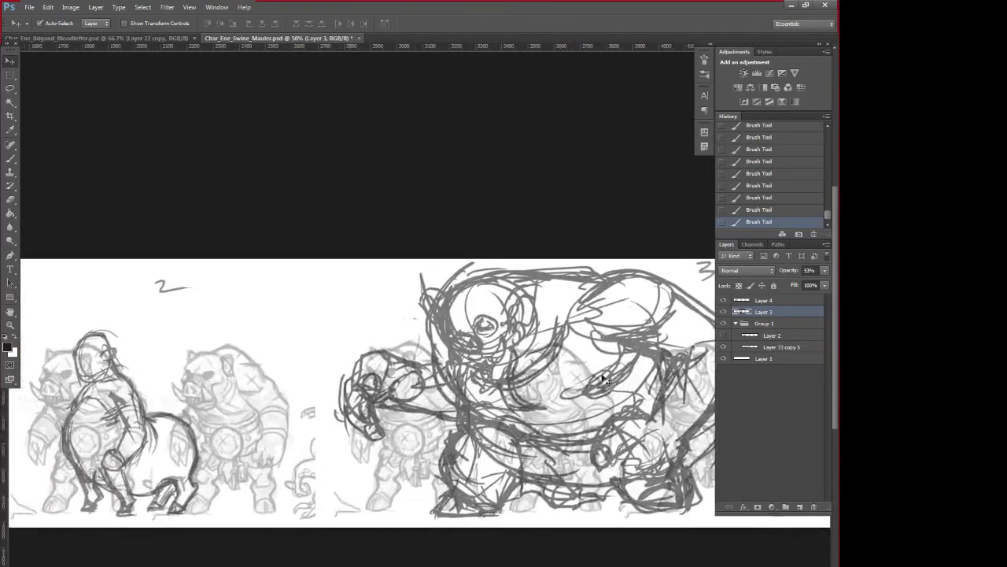
drag(349, 506, 498, 502)
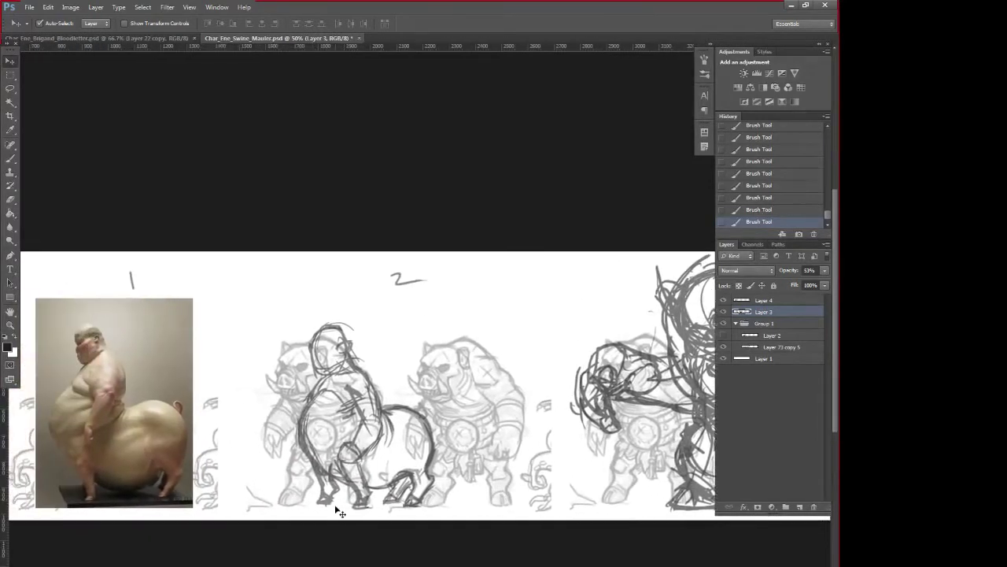
drag(518, 486, 295, 481)
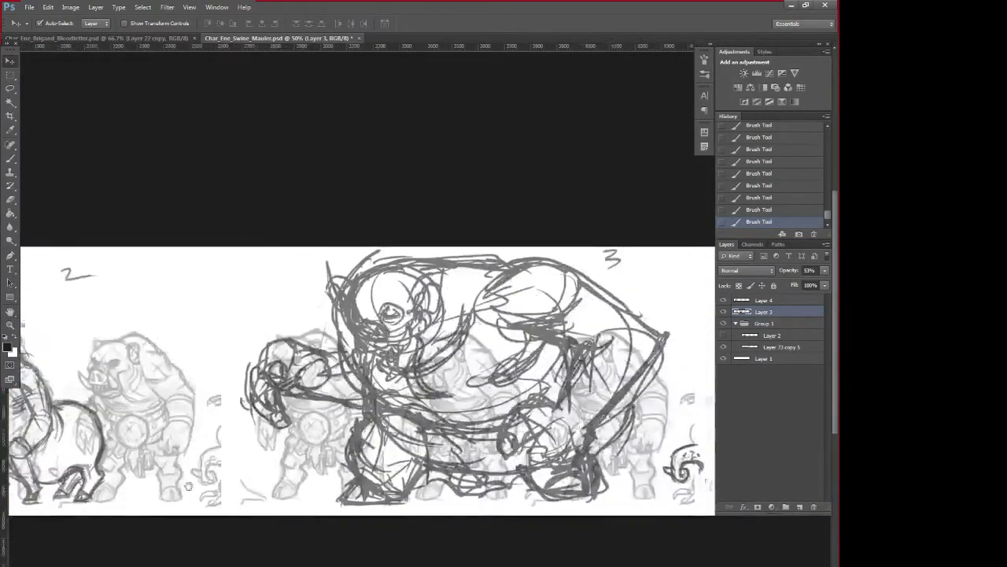
drag(391, 522, 367, 525)
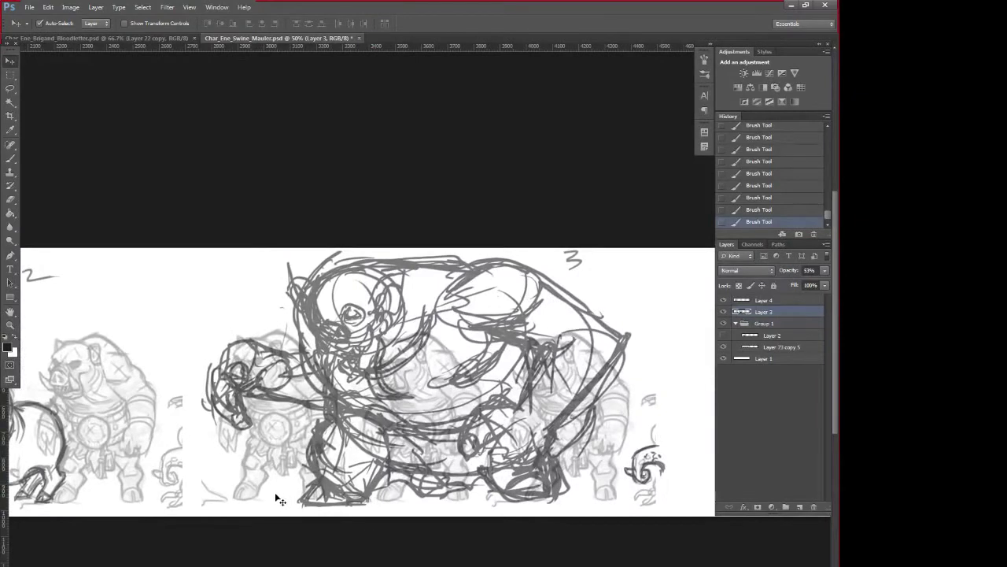
mouse_move(274, 491)
mouse_down()
mouse_move(327, 509)
mouse_move(405, 512)
mouse_move(448, 492)
mouse_up()
click(723, 348)
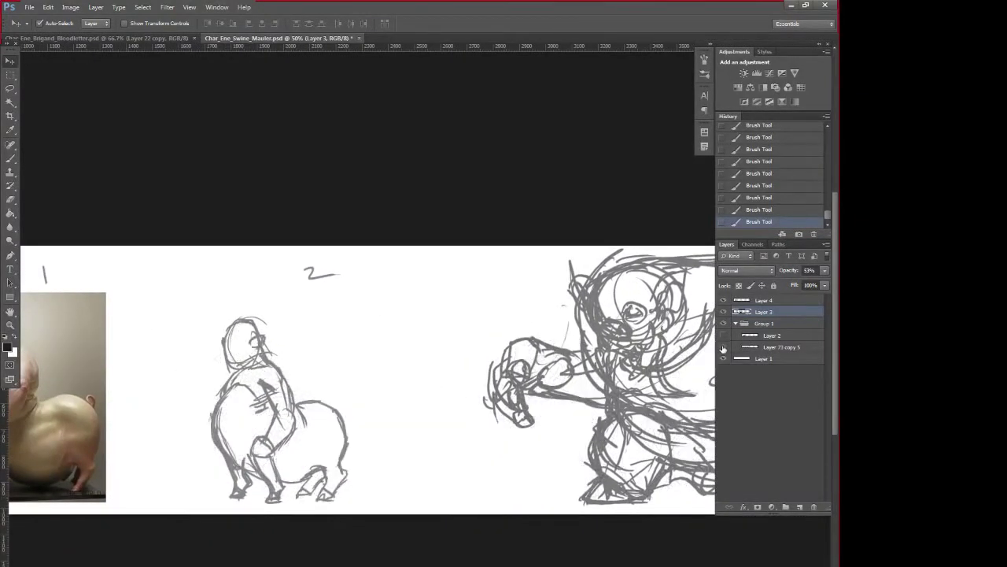
click(723, 348)
mouse_move(694, 478)
mouse_down()
mouse_move(409, 510)
mouse_move(650, 486)
mouse_up()
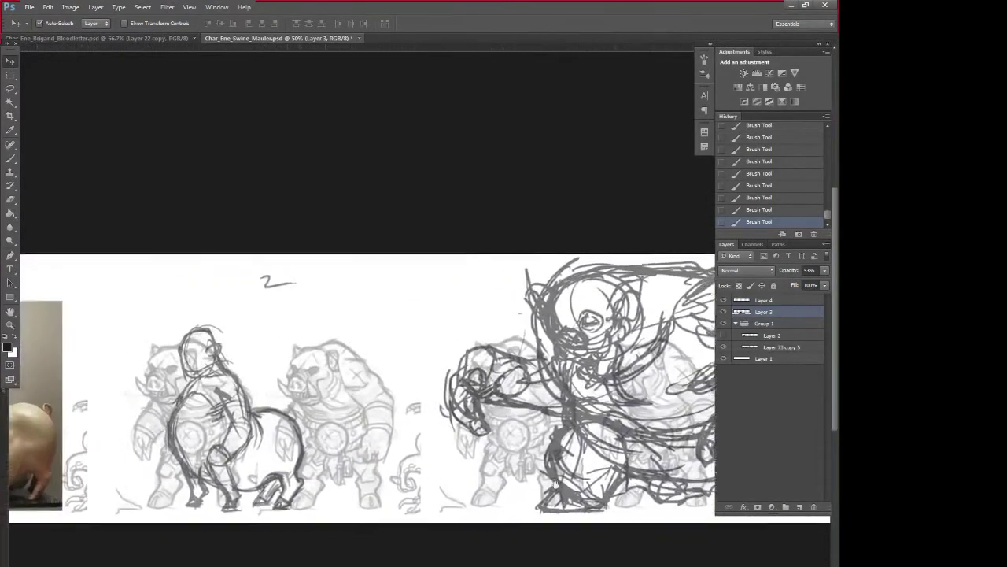
mouse_move(449, 500)
mouse_down()
mouse_move(505, 519)
mouse_move(570, 506)
mouse_move(844, 494)
mouse_move(732, 498)
mouse_up()
- Show the coloured hero figures on Layer 2 and hide the pigman photo on Layer 4
click(724, 336)
drag(606, 484, 440, 488)
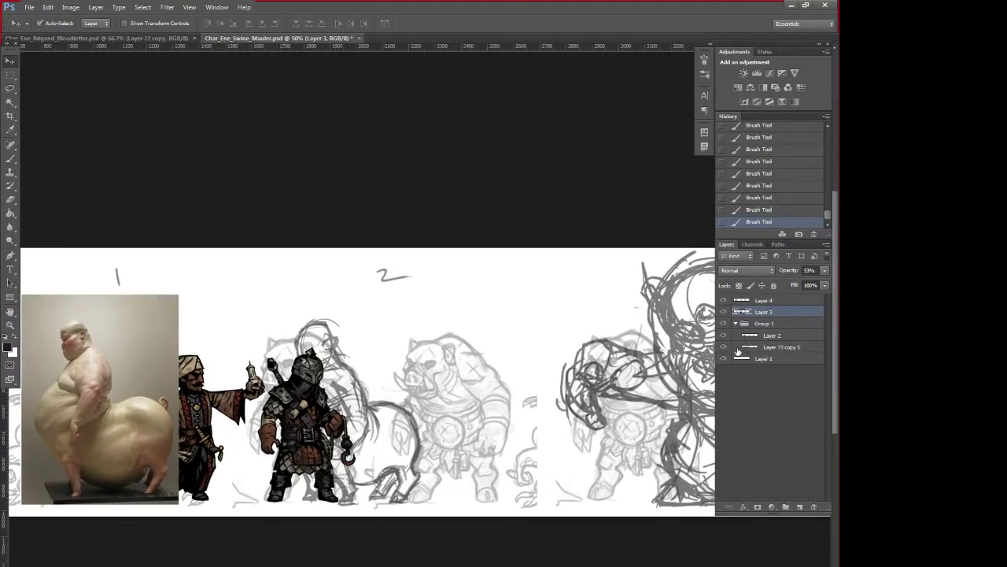
click(723, 300)
click(723, 301)
click(722, 300)
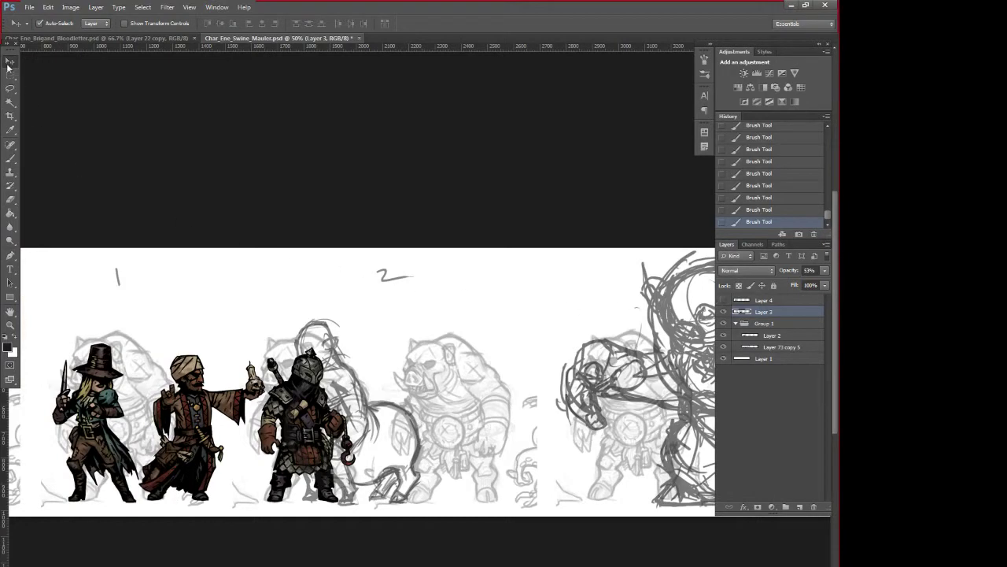
- Compare the pigman sketch's size with the heroes by switching Layer 2 and Layer 3 off and on
click(722, 335)
click(722, 335)
click(724, 334)
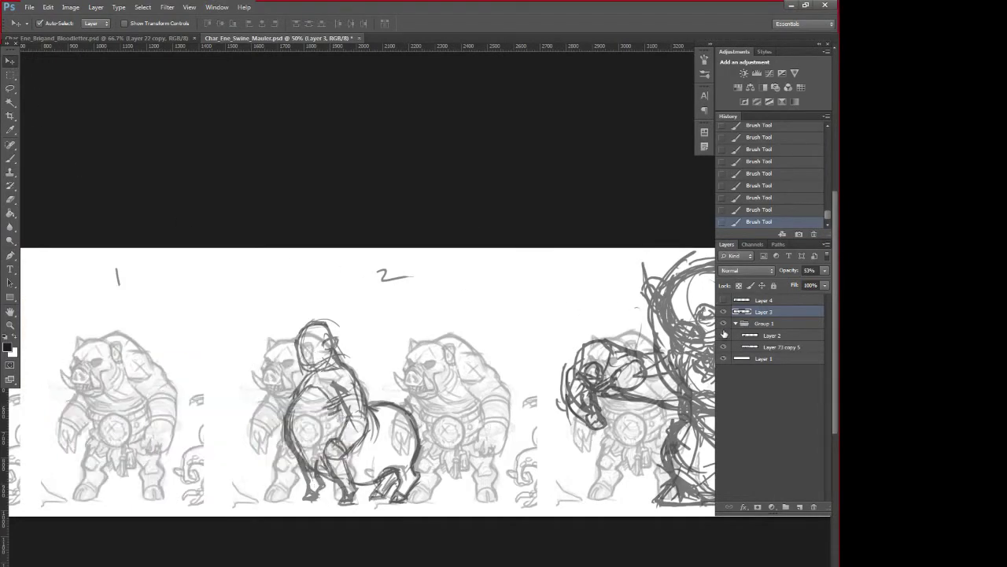
click(724, 335)
click(723, 313)
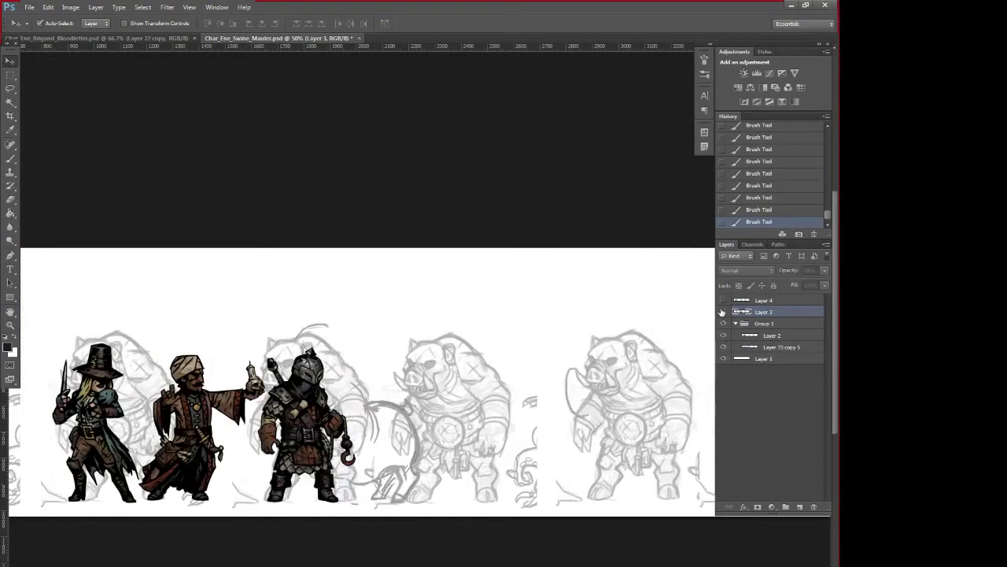
click(723, 312)
click(723, 312)
click(723, 312)
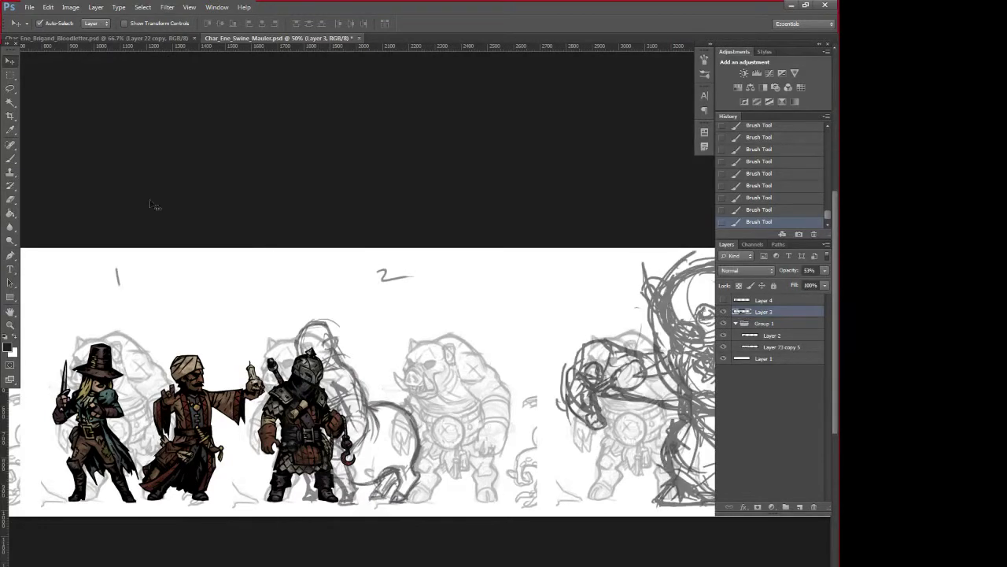
- Select the pigman sketch on Layer 3, enlarge it to about 113%, shift it slightly right, and clear the selection
click(10, 76)
drag(242, 310, 474, 517)
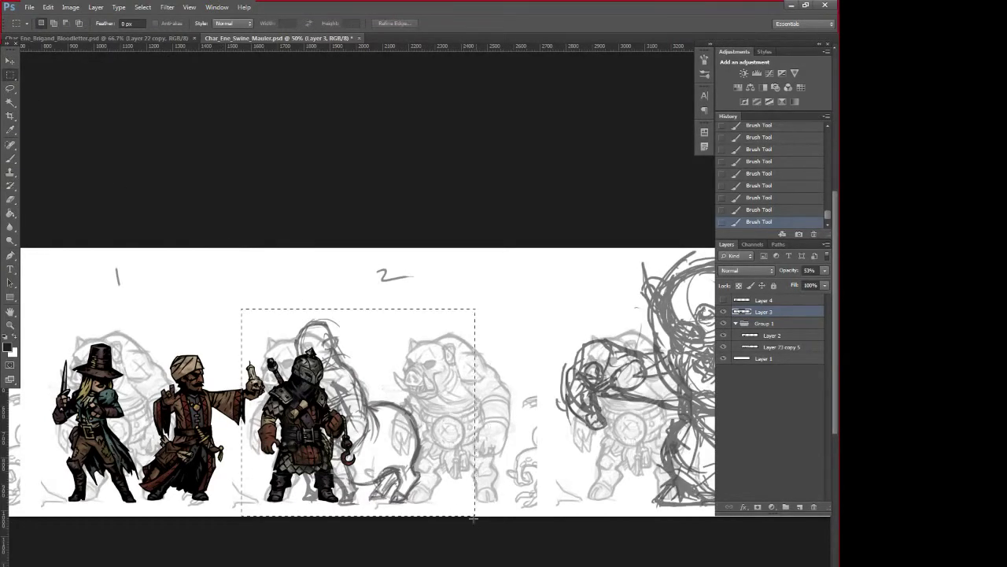
key(ctrl+t)
drag(474, 309, 513, 286)
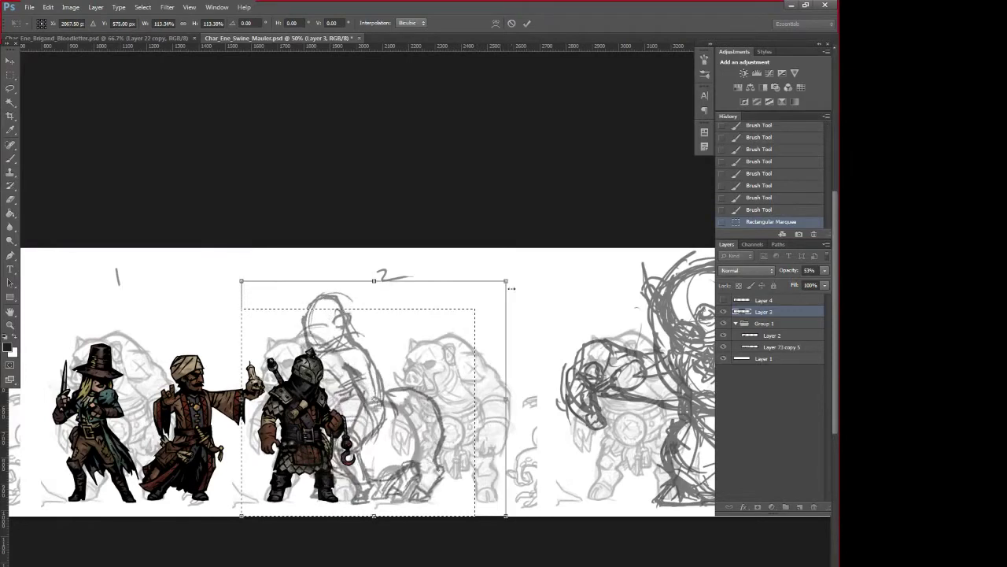
drag(434, 444, 454, 445)
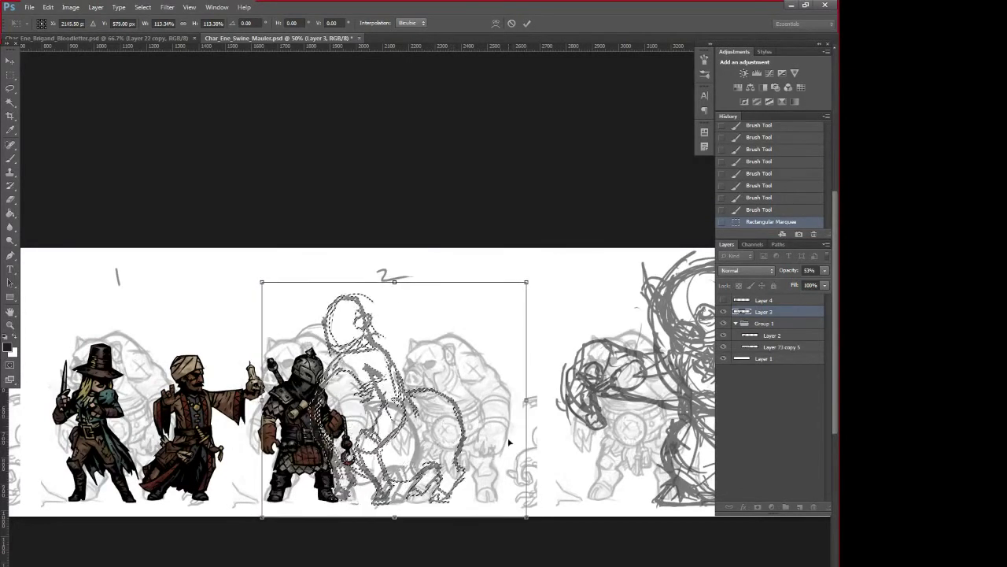
key(Return)
key(ctrl+d)
- Check the enlarged sketch against the pigman photo, and hide the photo and the hero figures on Layer 2
drag(513, 479, 615, 473)
click(724, 301)
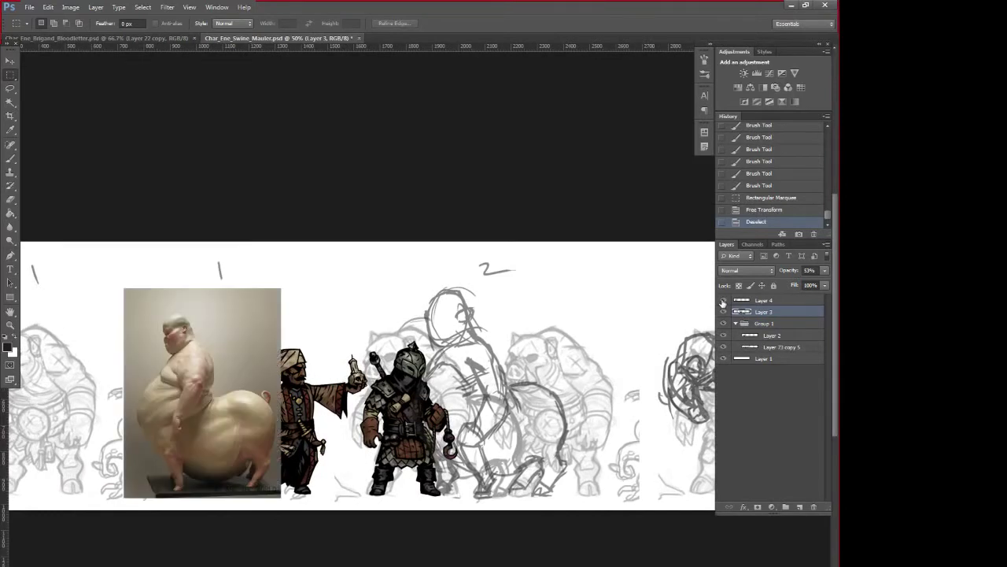
click(724, 301)
click(749, 335)
click(724, 335)
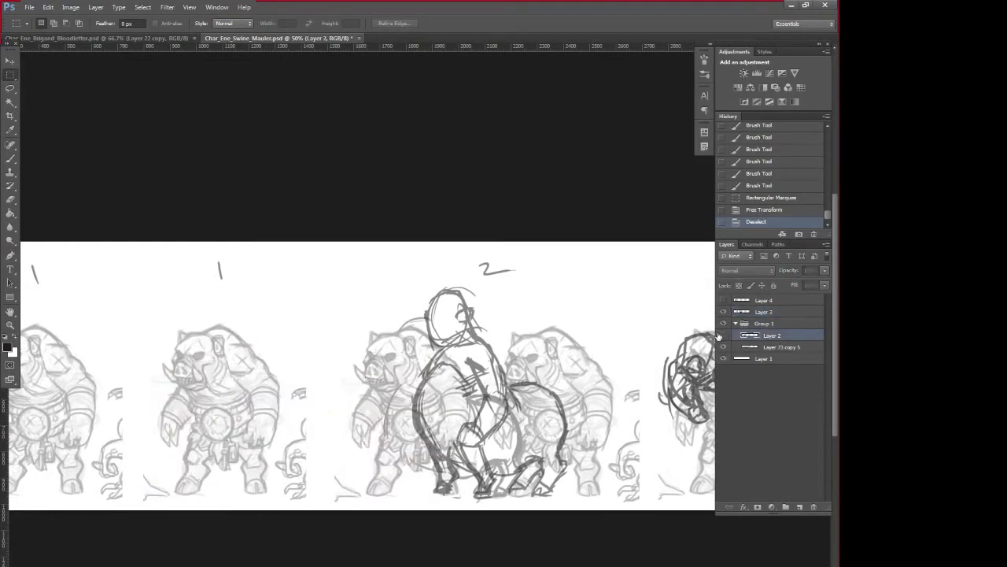
- Compare the enlarged pigman sketch with the coloured hero figures by switching Layer 2 on and off
click(723, 335)
drag(495, 429, 614, 433)
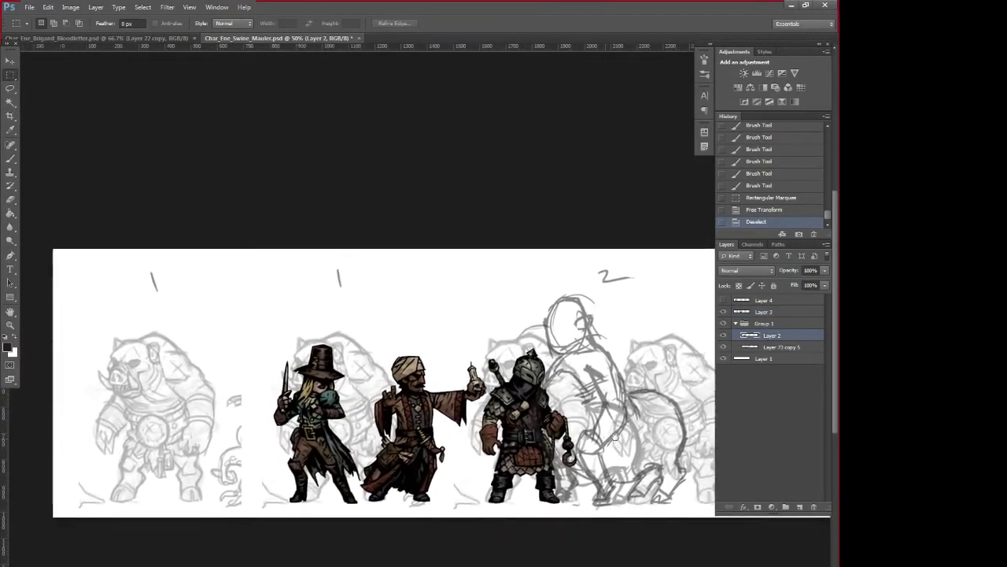
click(724, 335)
click(724, 335)
key(b)
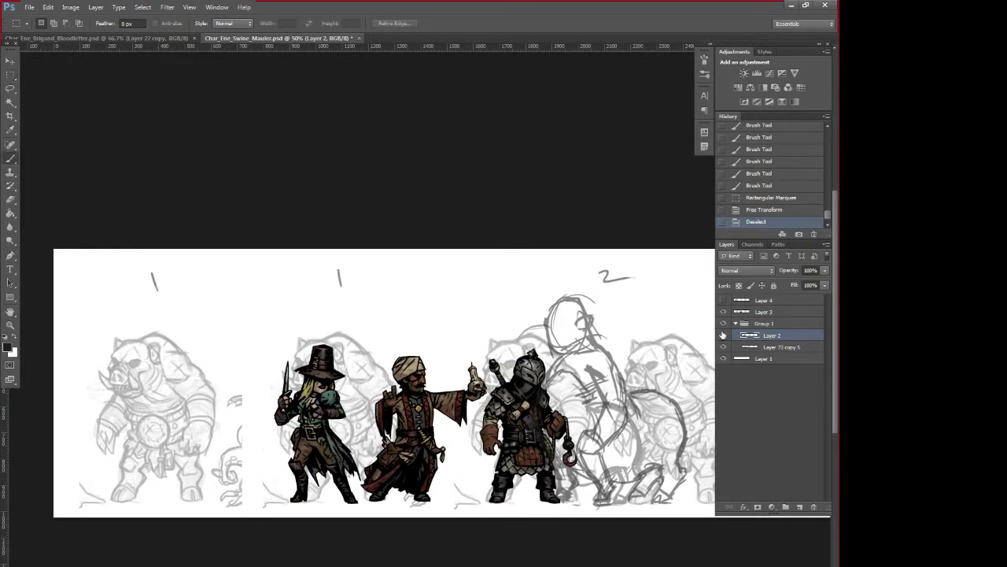
drag(112, 499, 122, 470)
click(723, 336)
click(723, 336)
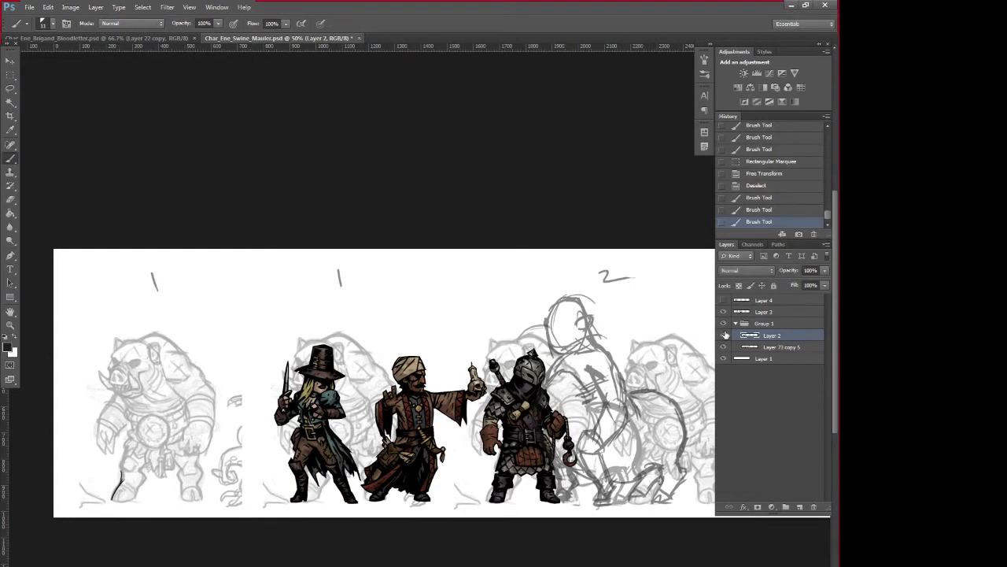
click(741, 313)
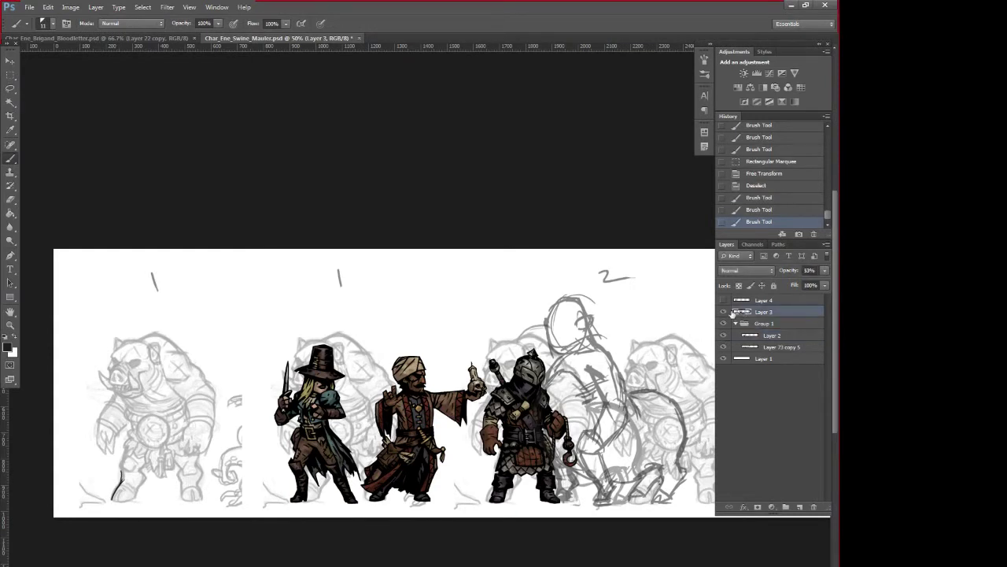
click(760, 187)
- Check the pigman sketch on Layer 3 and the photo on Layer 4 by toggling them, and hide the hero figures on Layer 2
click(730, 325)
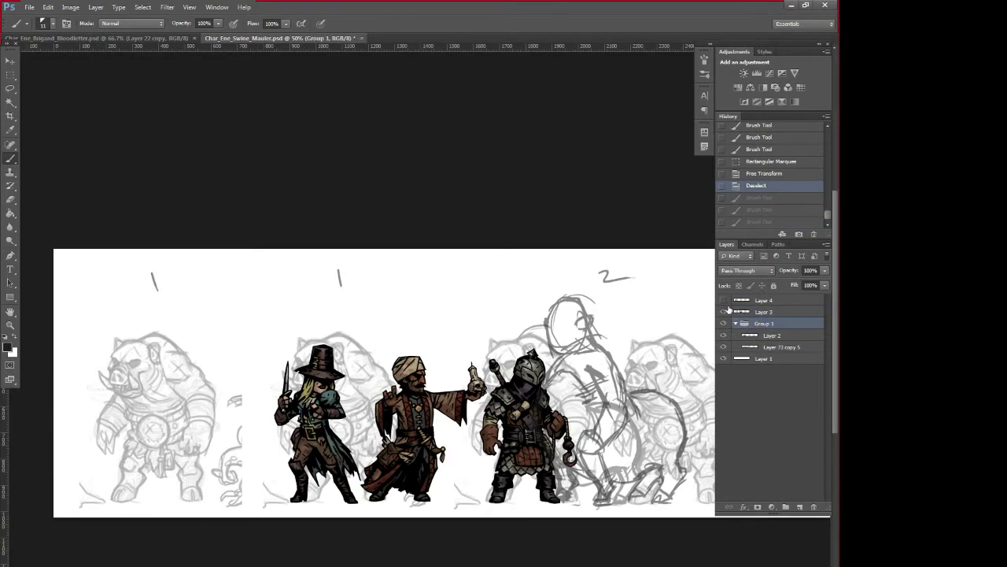
click(723, 313)
click(723, 313)
click(724, 300)
click(724, 301)
click(724, 335)
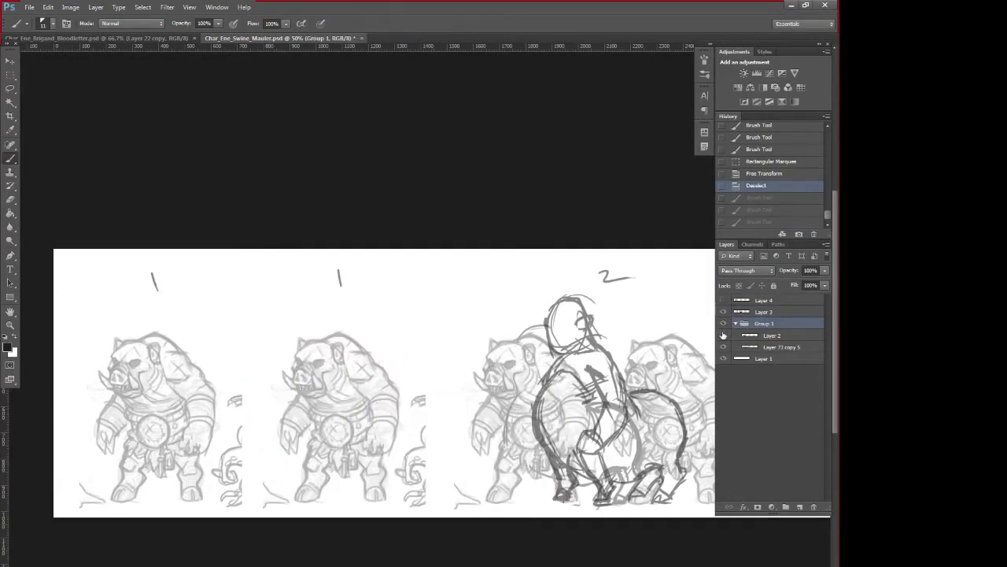
drag(543, 494, 387, 512)
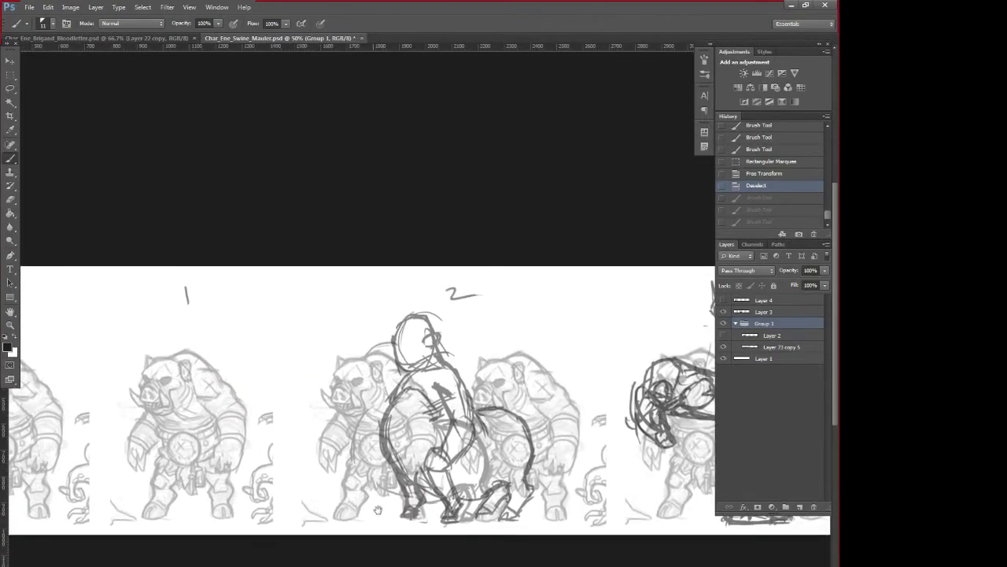
- Select the pigman sketch on Layer 3 and raise its opacity to 79%
click(723, 312)
click(724, 312)
click(761, 313)
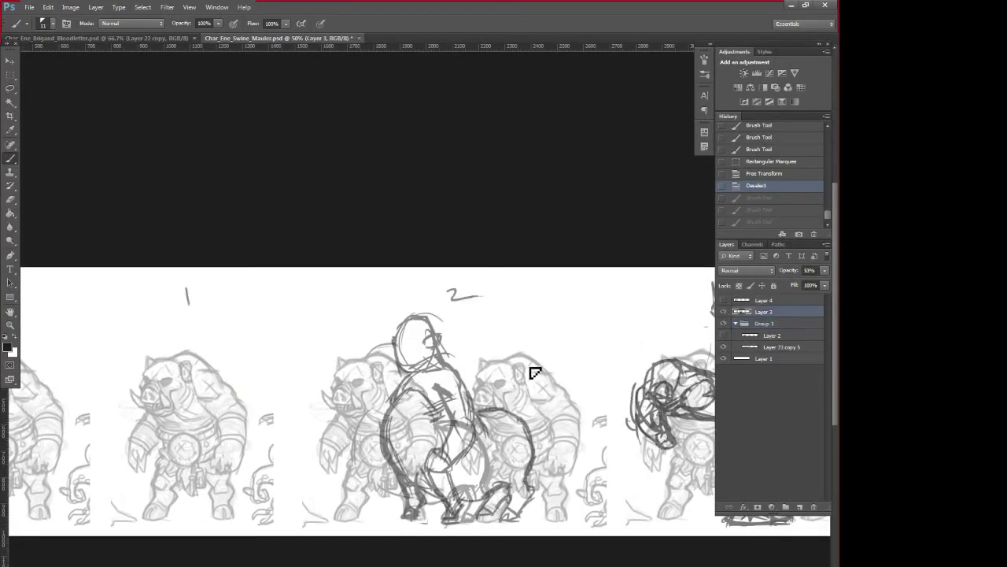
drag(824, 274, 813, 280)
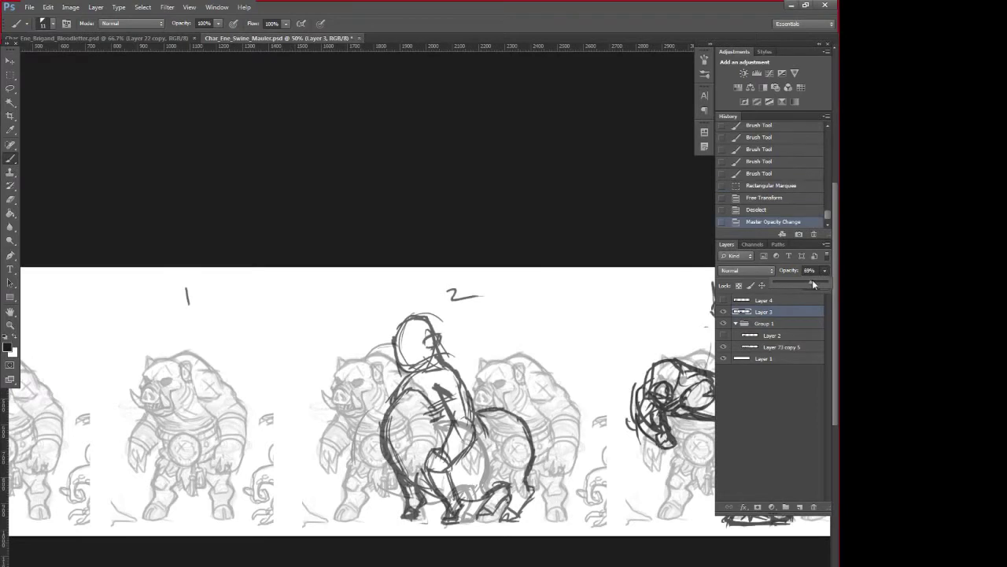
click(541, 238)
- Strengthen the pigman's underbelly line and add short bristle marks across its belly and hindquarters
drag(509, 514, 531, 482)
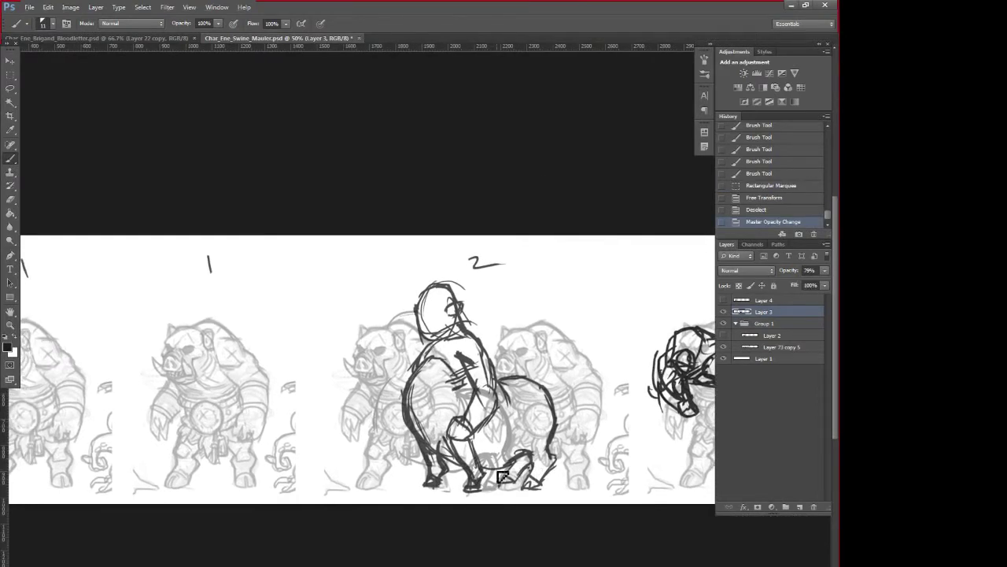
mouse_move(456, 461)
mouse_down()
mouse_move(520, 469)
mouse_move(487, 469)
mouse_move(531, 451)
mouse_up()
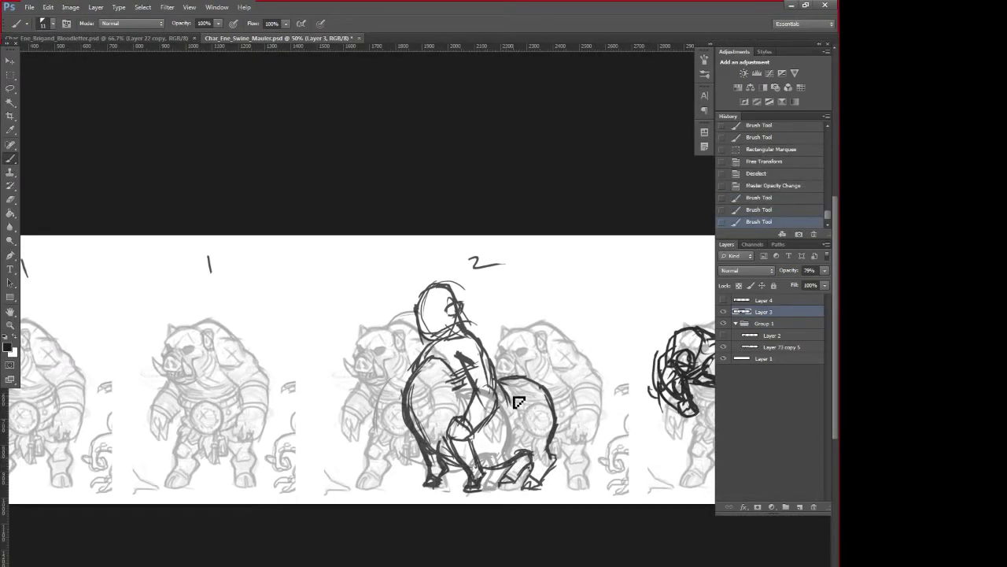
drag(514, 396, 521, 423)
mouse_move(535, 422)
mouse_down()
mouse_move(534, 458)
mouse_move(551, 463)
mouse_up()
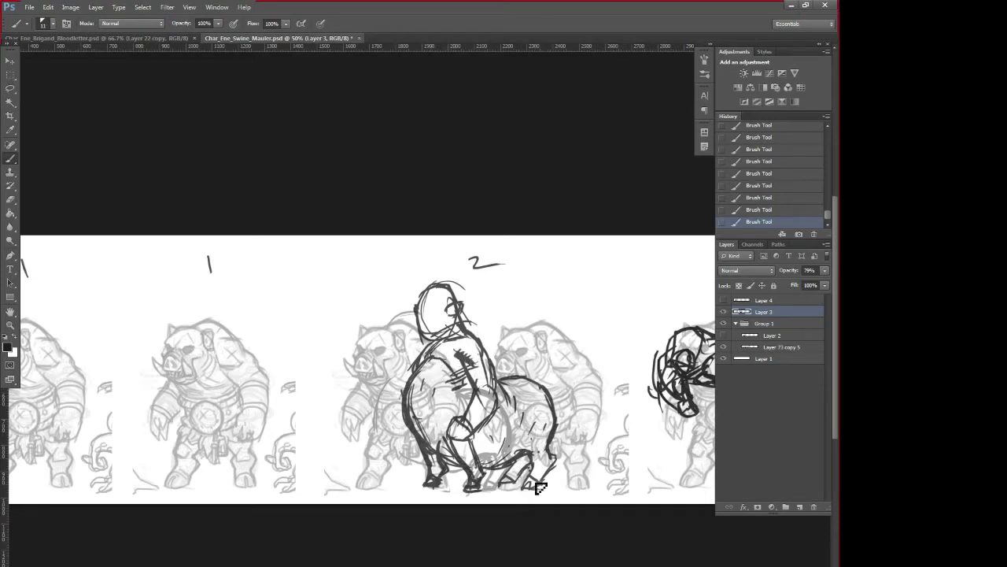
- Sketch the pigman's brow, eye and mouth, and add a curly tail above its hindquarters
mouse_move(483, 535)
mouse_down()
mouse_move(598, 515)
mouse_move(592, 503)
mouse_up()
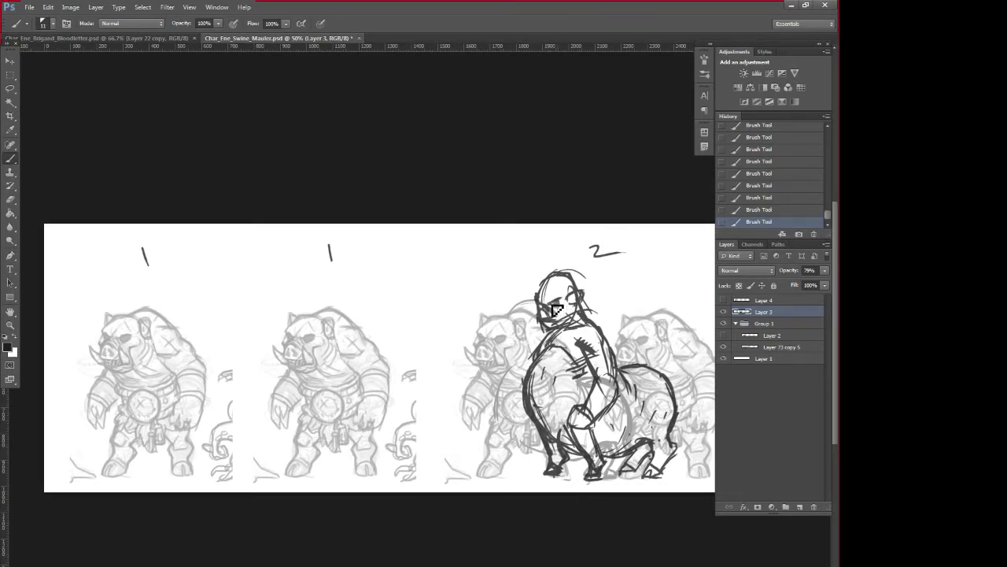
drag(583, 529, 483, 522)
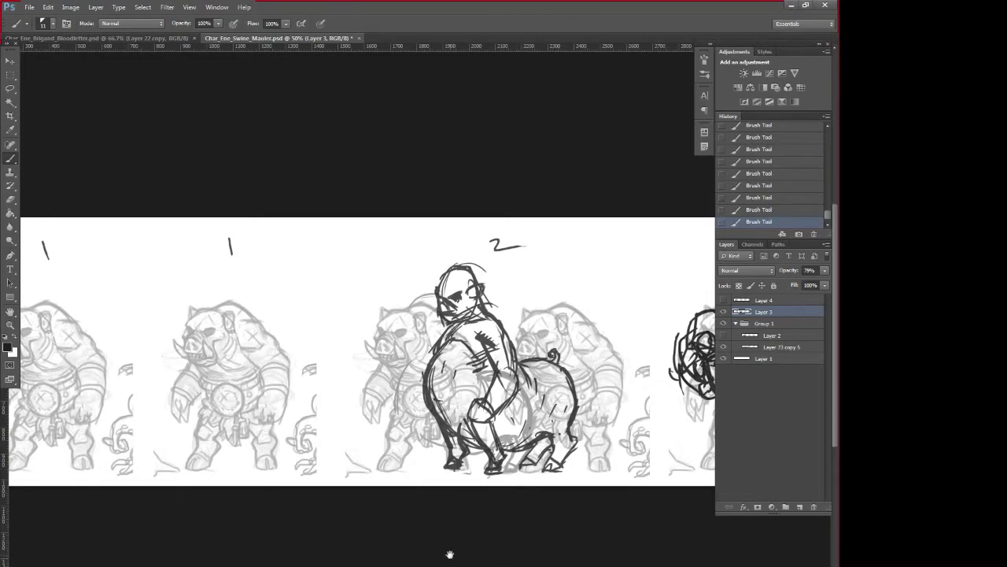
mouse_move(445, 549)
mouse_down()
mouse_move(490, 533)
mouse_move(502, 556)
mouse_up()
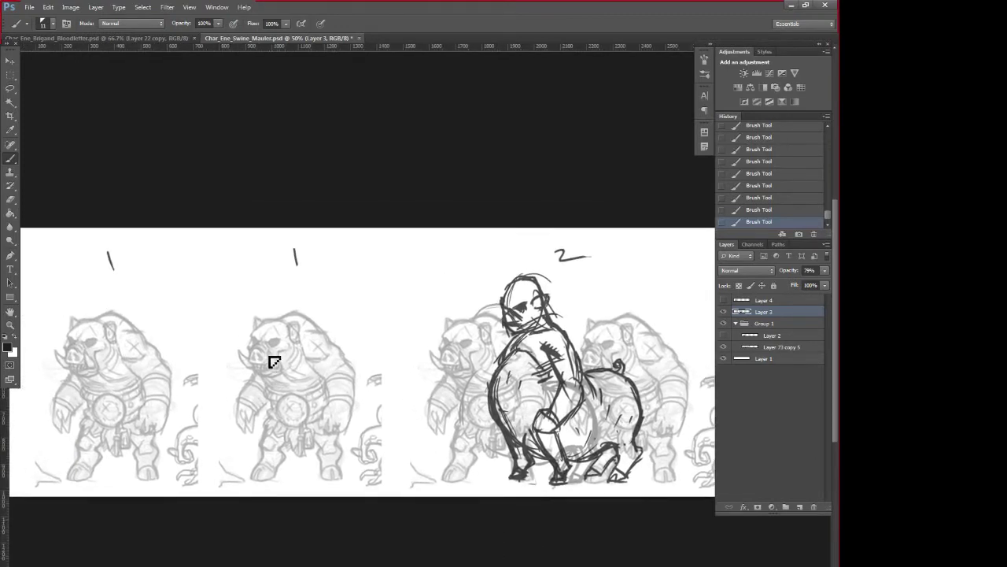
- Trace the tusk, snout and toothed lower jaw of the faded boar figure under the second number 1
drag(269, 350, 270, 358)
key(ctrl+plus)
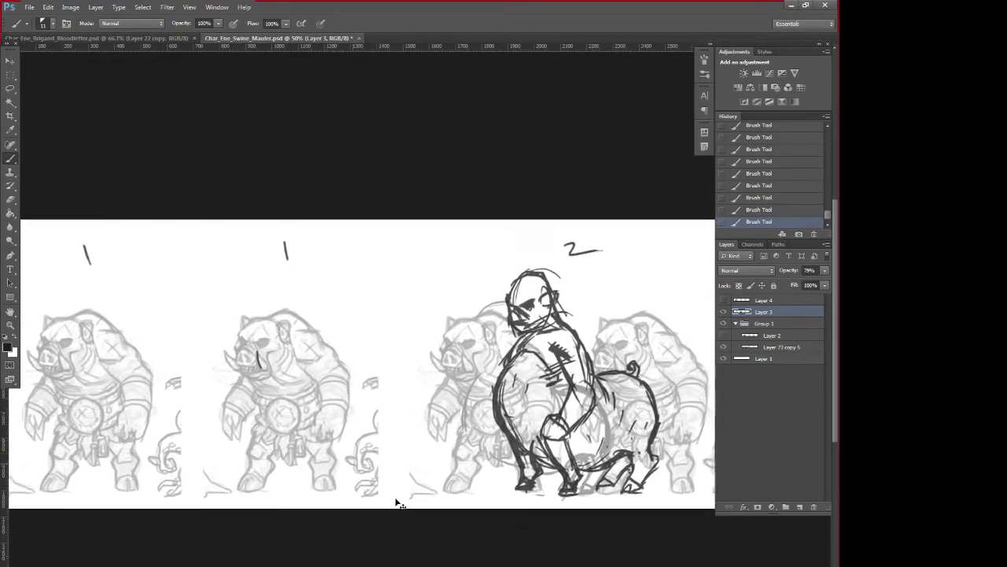
drag(440, 476, 374, 460)
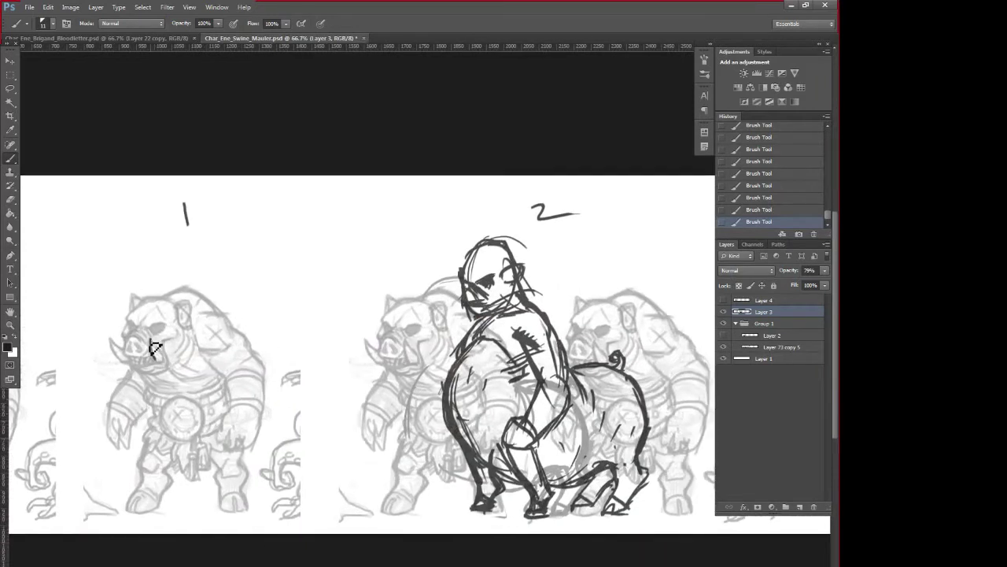
drag(154, 346, 155, 368)
drag(148, 362, 141, 368)
- Step back through the last boar-head strokes and restore them to compare the snout
key(ctrl+alt+z)
key(ctrl+alt+z)
key(ctrl+alt+z)
key(ctrl+alt+z)
key(ctrl+alt+z)
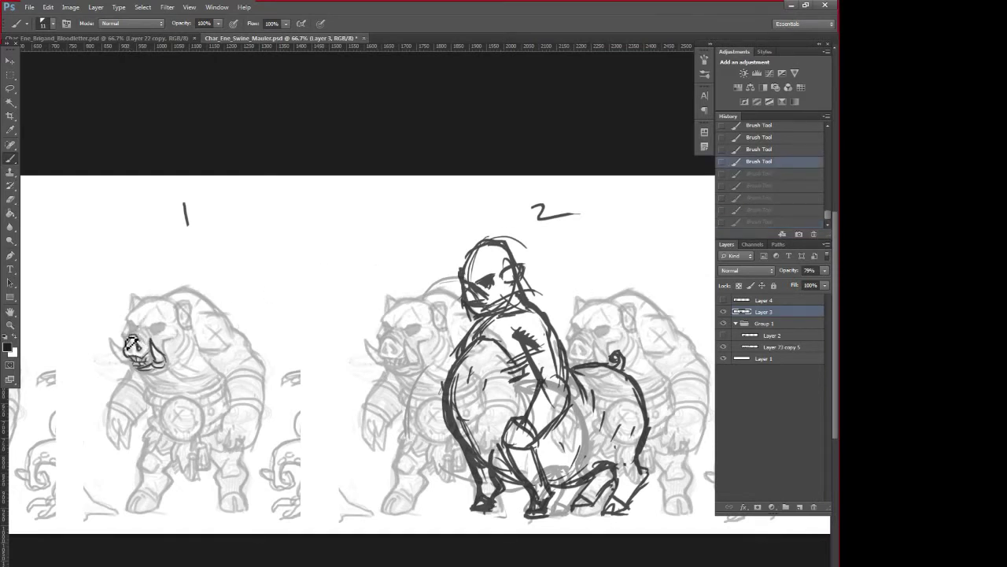
key(ctrl+shift+z)
key(ctrl+shift+z)
key(ctrl+shift+z)
key(ctrl+shift+z)
key(ctrl+shift+z)
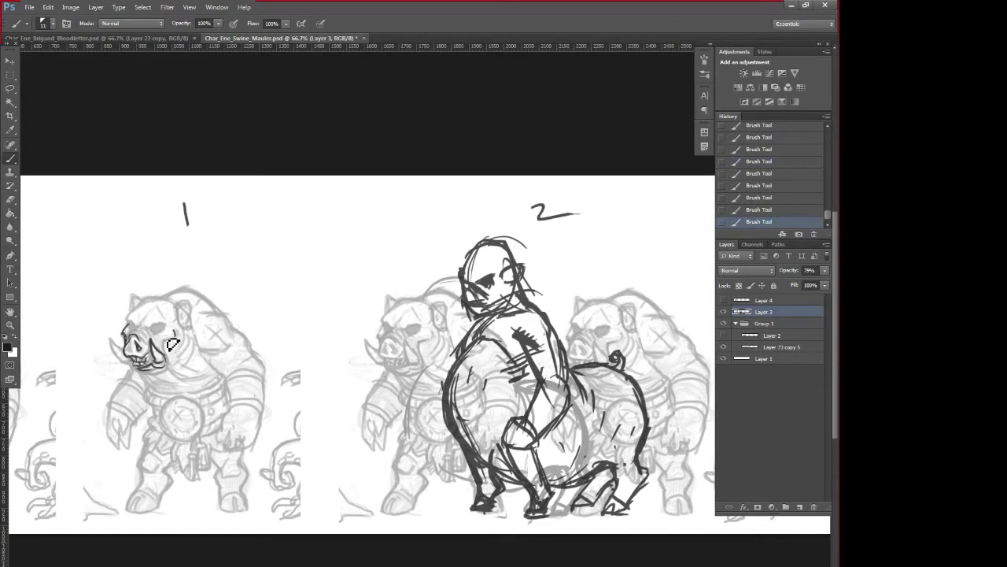
- Trace the rest of the boar's head with its outer tusk, eyes, forehead and cheek folds
mouse_move(173, 344)
mouse_down()
mouse_move(162, 379)
mouse_move(127, 364)
mouse_up()
mouse_move(163, 329)
mouse_down()
mouse_move(132, 323)
mouse_move(134, 349)
mouse_move(157, 333)
mouse_move(169, 337)
mouse_move(157, 335)
mouse_move(169, 329)
mouse_move(140, 343)
mouse_move(137, 329)
mouse_move(159, 324)
mouse_move(135, 325)
mouse_move(179, 307)
mouse_up()
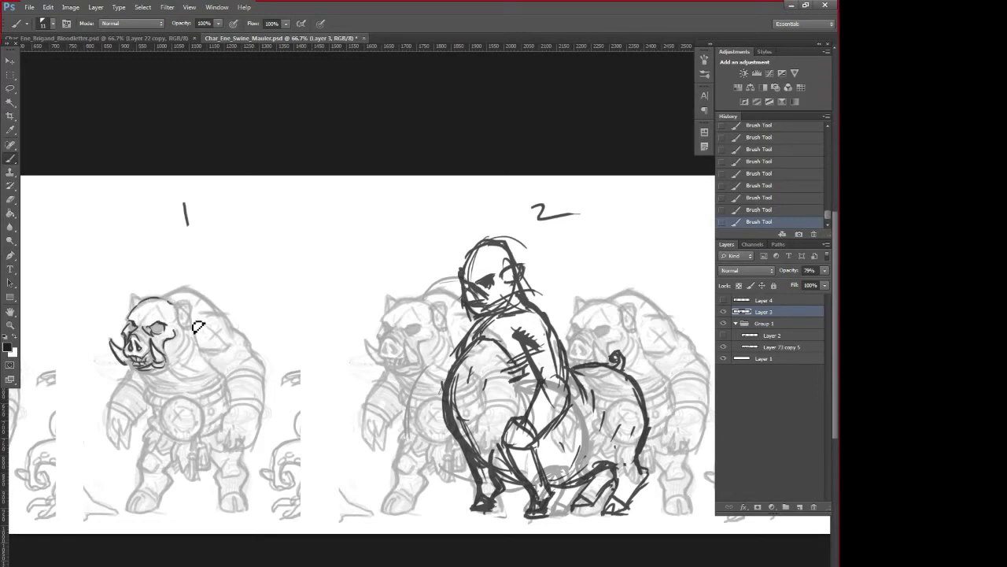
mouse_move(170, 361)
mouse_down()
mouse_move(184, 348)
mouse_move(182, 356)
mouse_up()
- Sketch the pigman's raised arm and fist gripping a long-hafted weapon that rests across its shoulders
drag(503, 518, 428, 537)
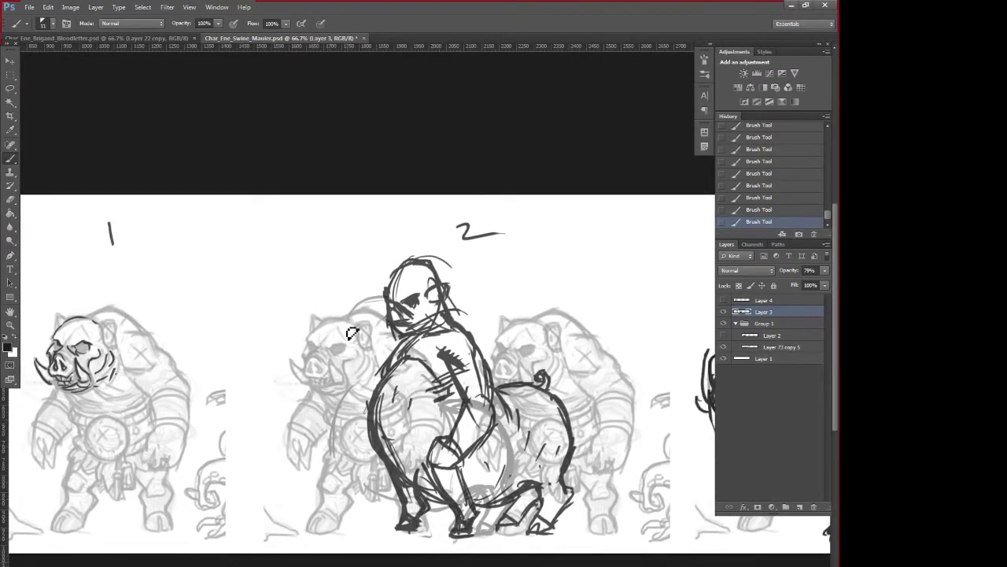
drag(344, 308, 329, 354)
mouse_move(351, 292)
mouse_down()
mouse_move(337, 356)
mouse_move(386, 359)
mouse_up()
mouse_move(363, 282)
mouse_down()
mouse_move(387, 285)
mouse_move(346, 324)
mouse_move(359, 285)
mouse_move(351, 328)
mouse_move(341, 300)
mouse_move(362, 301)
mouse_move(301, 282)
mouse_move(312, 272)
mouse_move(320, 275)
mouse_move(303, 295)
mouse_move(317, 277)
mouse_move(317, 297)
mouse_move(324, 274)
mouse_move(364, 291)
mouse_move(319, 284)
mouse_move(390, 300)
mouse_up()
drag(371, 290, 529, 323)
mouse_move(454, 313)
mouse_down()
mouse_move(558, 335)
mouse_move(517, 327)
mouse_move(525, 317)
mouse_up()
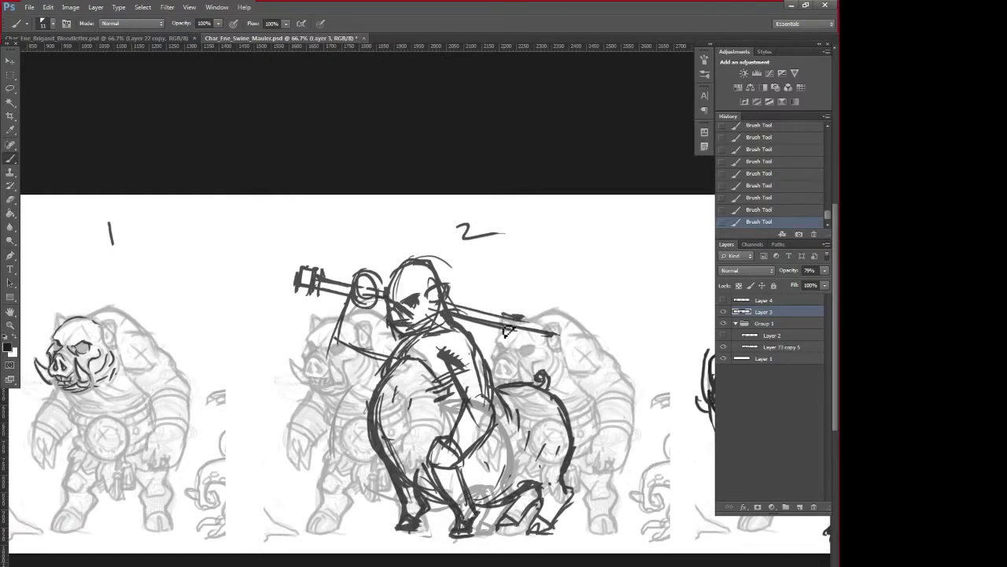
- Draw an upright line at the weapon's rear end, and complete the raised arm with its inner contour and heavier outline
drag(510, 271, 501, 312)
key(ctrl+z)
drag(509, 276, 504, 313)
click(748, 176)
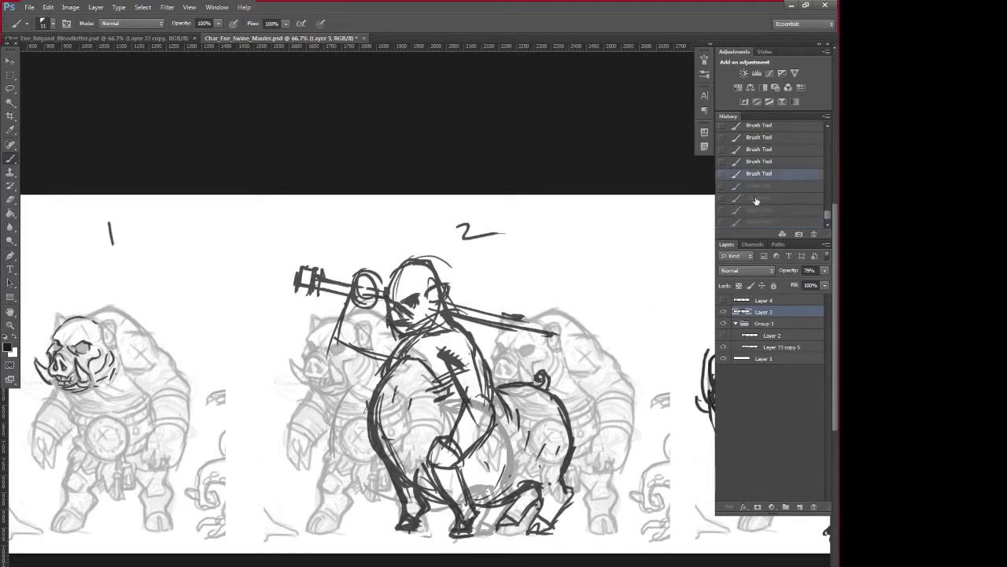
click(754, 198)
click(763, 222)
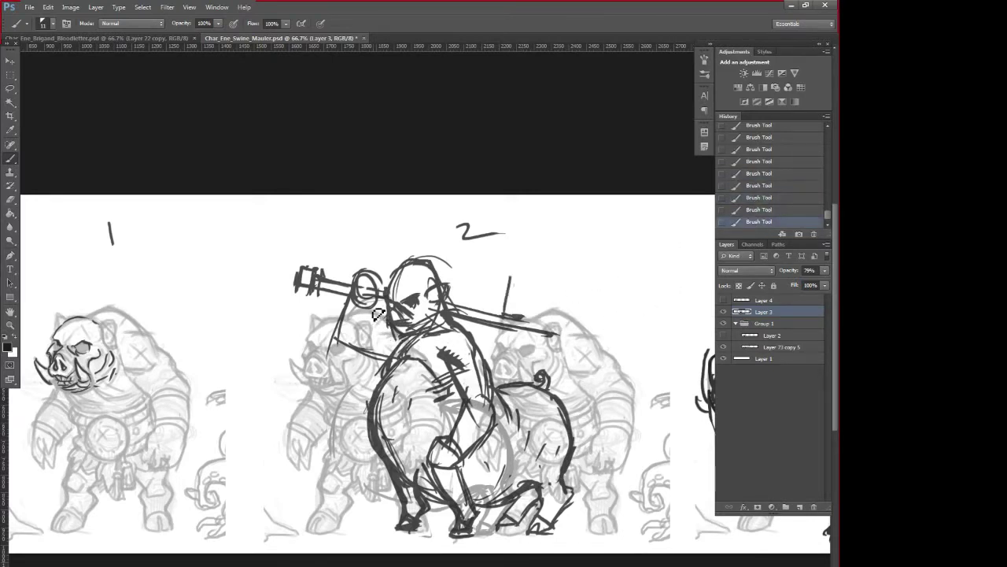
mouse_move(372, 300)
mouse_down()
mouse_move(367, 331)
mouse_move(347, 348)
mouse_move(382, 373)
mouse_up()
drag(367, 328, 398, 337)
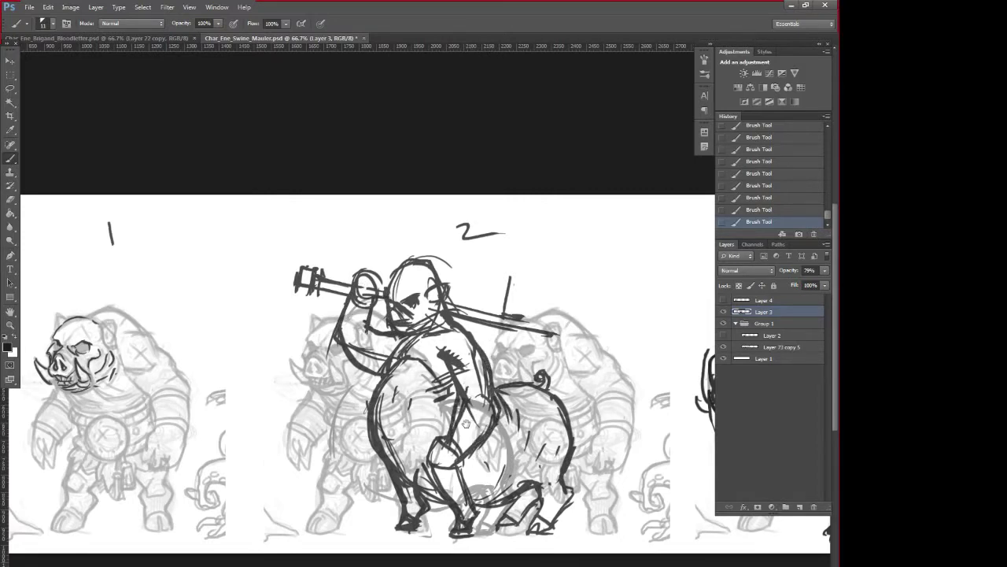
- Sample white from the canvas and, with a 35 px brush, clean stray lines off the pigman's jaw, chest and lowered arm
right_click(509, 388)
alt+click(480, 270)
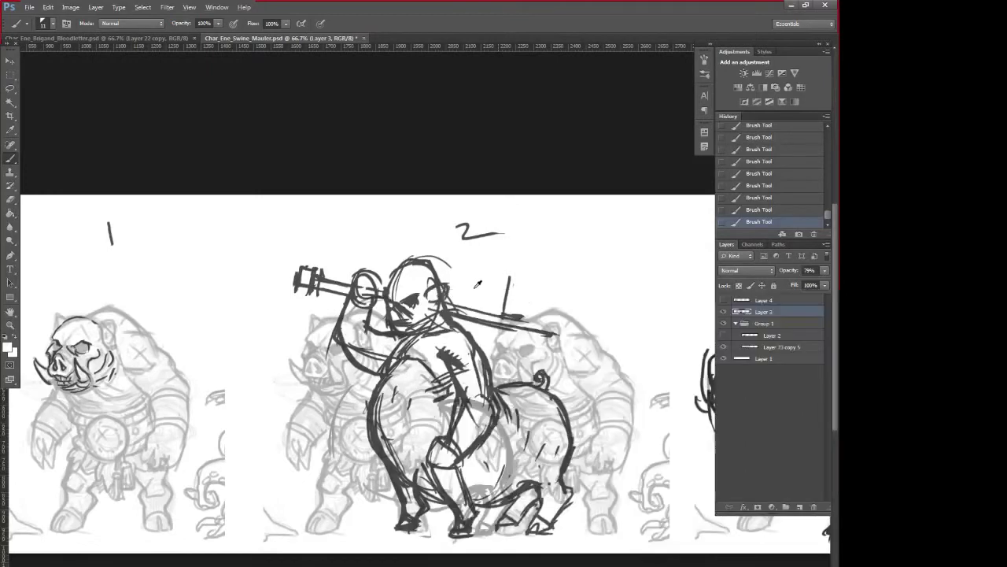
alt+click(475, 290)
right_click(495, 305)
click(456, 317)
alt+click(467, 270)
key(Escape)
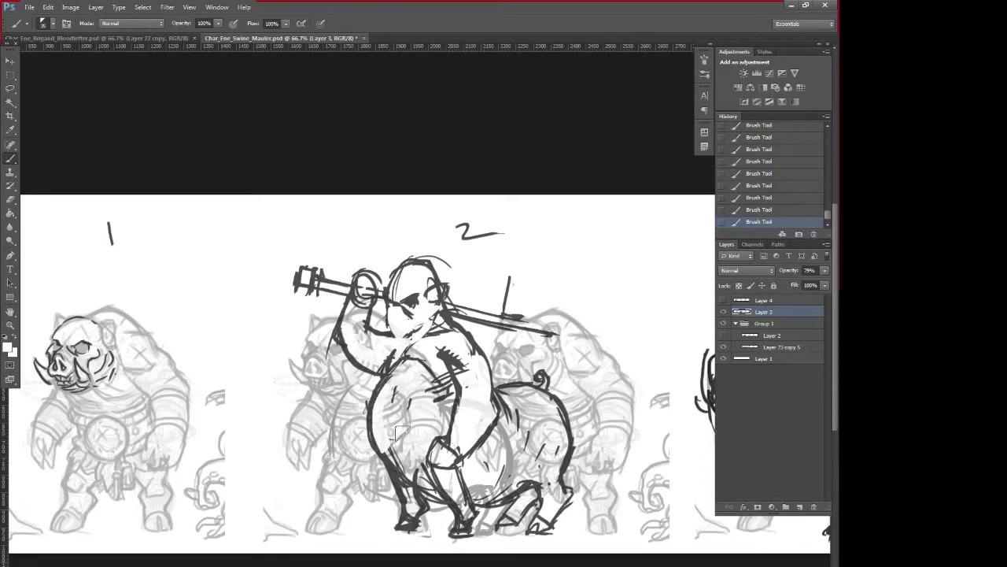
- Paint white over the rough lines on the pigman's belly, hindquarters and the crown of its head
drag(404, 413, 407, 447)
mouse_move(425, 399)
mouse_down()
mouse_move(437, 392)
mouse_move(443, 410)
mouse_up()
drag(438, 374, 441, 408)
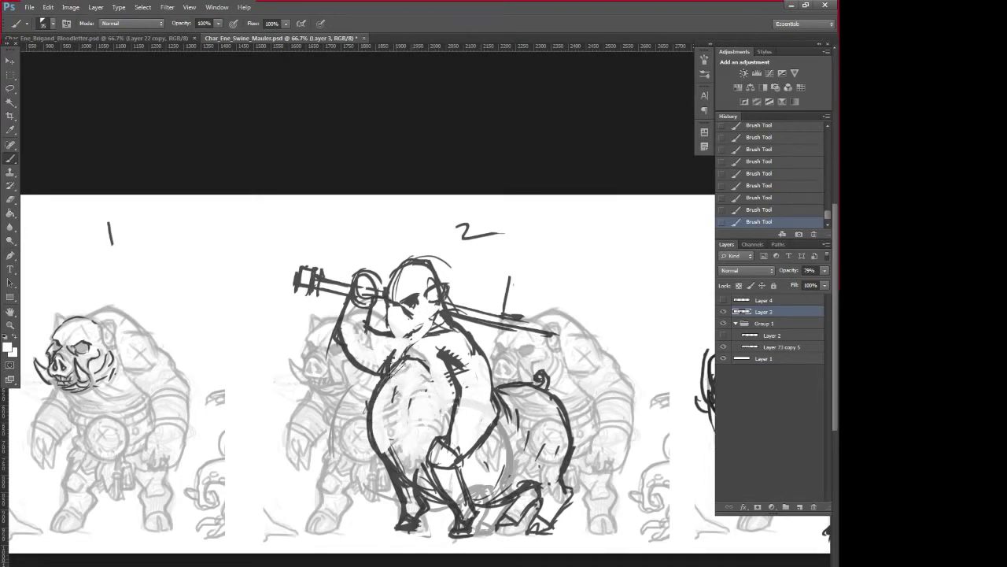
drag(397, 371, 412, 368)
mouse_move(423, 428)
mouse_down()
mouse_move(387, 390)
mouse_move(407, 459)
mouse_move(458, 492)
mouse_move(390, 443)
mouse_move(467, 467)
mouse_move(529, 436)
mouse_move(499, 449)
mouse_move(510, 440)
mouse_move(525, 465)
mouse_move(533, 402)
mouse_move(546, 407)
mouse_move(556, 485)
mouse_up()
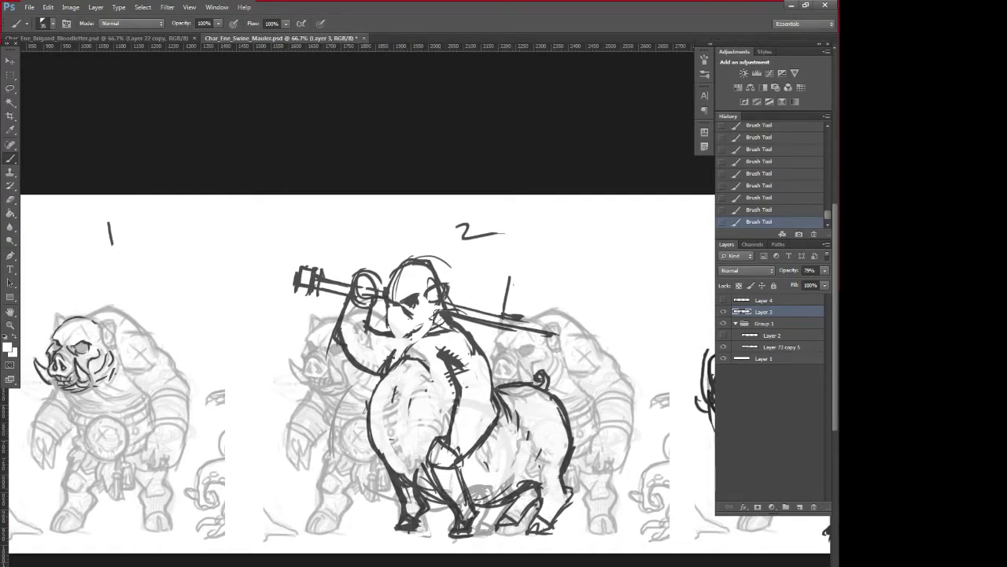
mouse_move(398, 266)
mouse_down()
mouse_move(439, 265)
mouse_move(403, 263)
mouse_up()
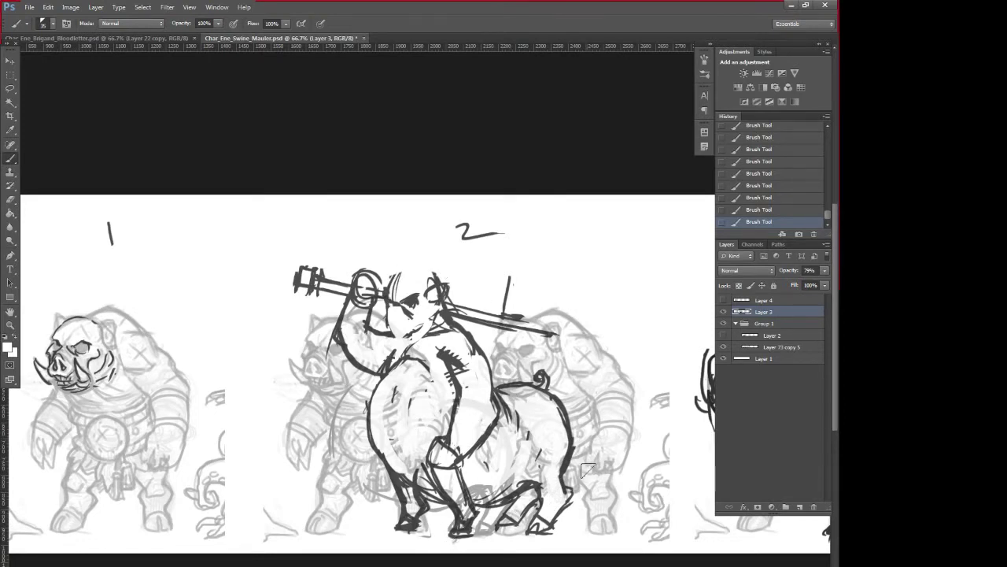
- Switch to the 6 px brush in a dark colour, and draw tusks on the face and a crease at the lowered elbow
right_click(478, 340)
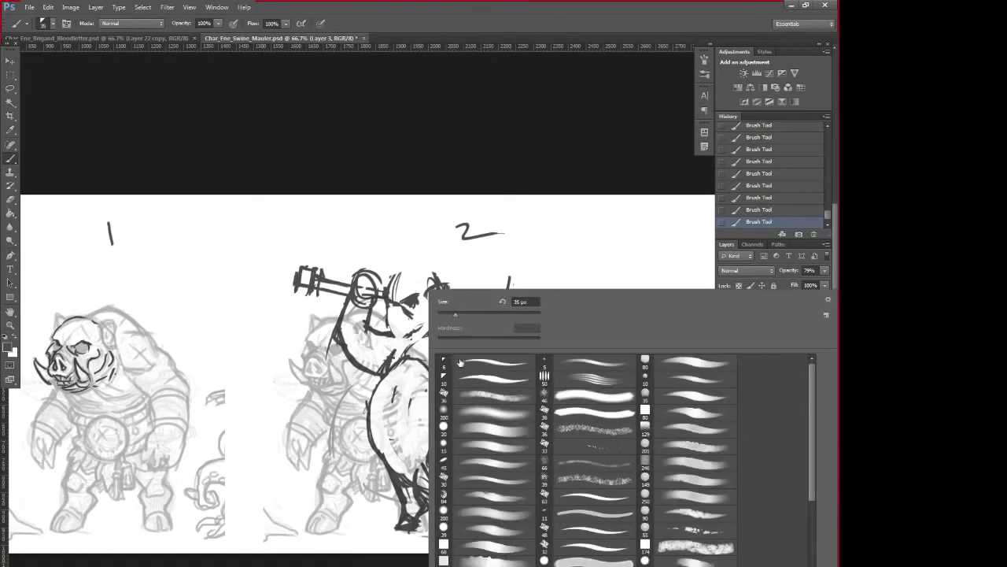
alt+click(389, 364)
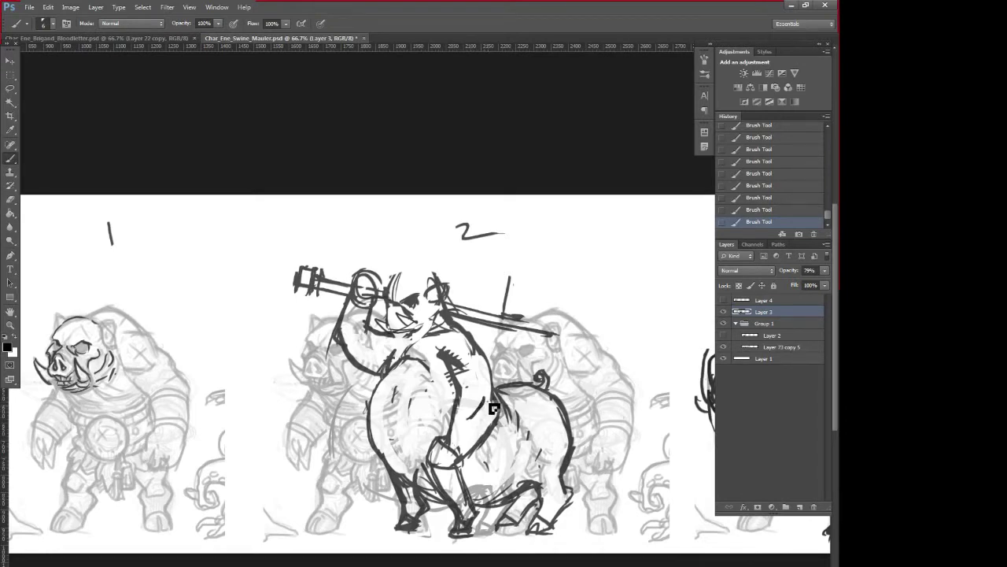
click(759, 189)
mouse_move(497, 406)
mouse_down()
mouse_move(469, 424)
mouse_move(496, 399)
mouse_up()
- Add a jagged fur edge along the pigman's underside and short bristle strokes on its hindquarters
drag(535, 490, 547, 496)
key(ctrl+z)
mouse_move(495, 473)
mouse_down()
mouse_move(543, 470)
mouse_move(550, 454)
mouse_move(492, 474)
mouse_move(482, 456)
mouse_move(550, 420)
mouse_move(545, 427)
mouse_move(527, 398)
mouse_move(551, 428)
mouse_move(548, 445)
mouse_move(553, 438)
mouse_move(547, 411)
mouse_move(558, 428)
mouse_move(528, 394)
mouse_move(587, 438)
mouse_up()
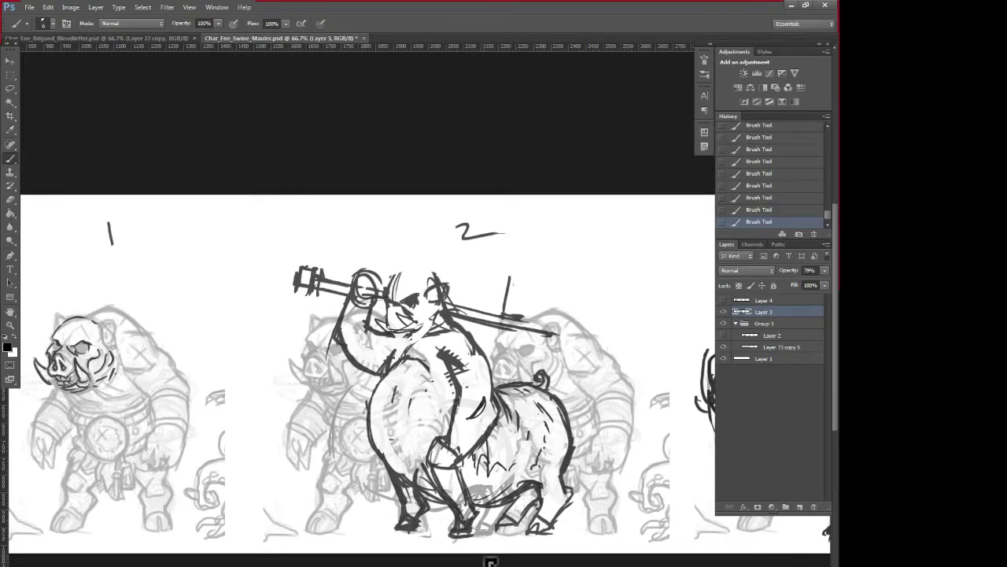
- Choose the 10 px brush and draw an upright oval over the front of the pigman's belly
right_click(398, 406)
click(423, 385)
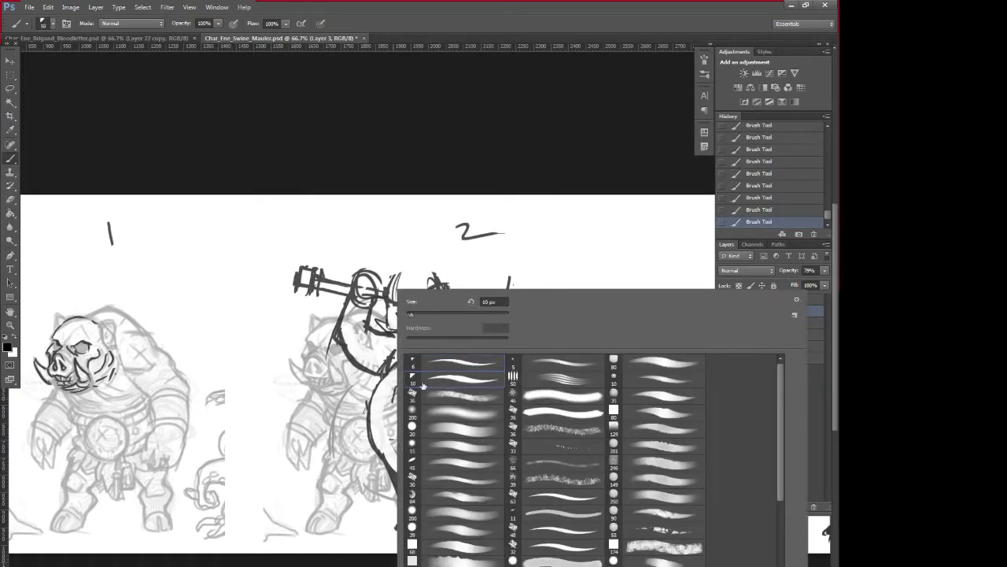
click(374, 422)
mouse_move(370, 446)
mouse_down()
mouse_move(399, 407)
mouse_move(374, 405)
mouse_move(407, 444)
mouse_move(412, 416)
mouse_move(369, 417)
mouse_move(391, 437)
mouse_move(386, 462)
mouse_move(407, 412)
mouse_move(392, 471)
mouse_up()
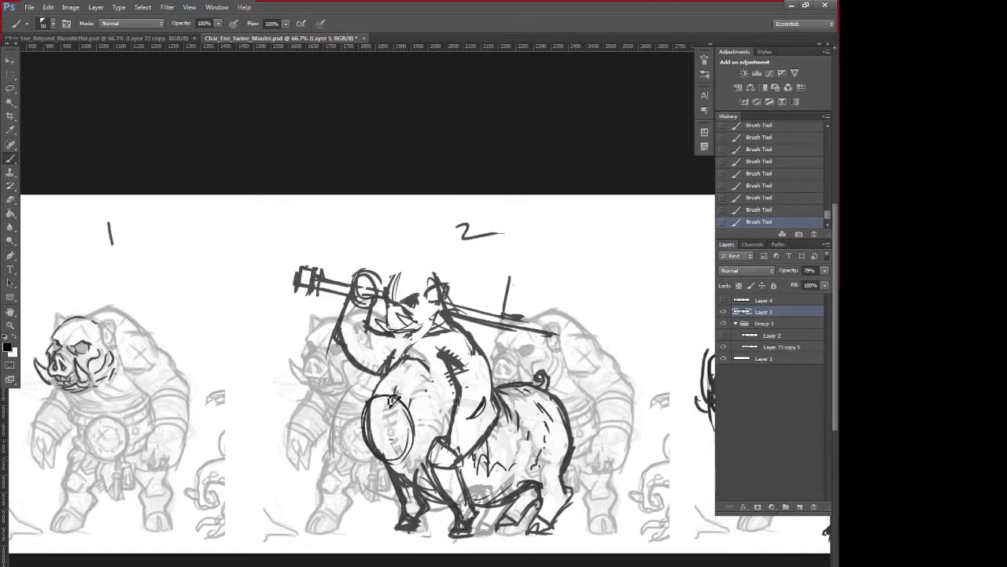
- Draw the inner rim of the four-legged pigman's oval buckle, and add chain links running from it across the belly
mouse_move(391, 404)
mouse_down()
mouse_move(383, 429)
mouse_move(399, 435)
mouse_move(386, 413)
mouse_move(392, 451)
mouse_move(369, 440)
mouse_move(394, 414)
mouse_move(386, 455)
mouse_up()
mouse_move(423, 415)
mouse_down()
mouse_move(415, 421)
mouse_move(454, 404)
mouse_up()
drag(369, 413, 371, 399)
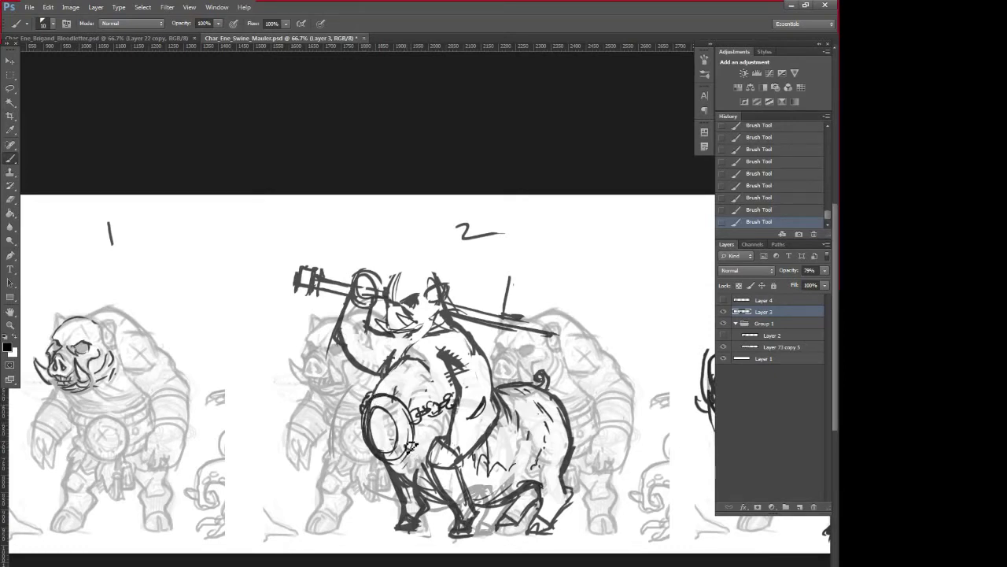
mouse_move(411, 446)
mouse_down()
mouse_move(433, 453)
mouse_move(429, 461)
mouse_move(450, 454)
mouse_up()
mouse_move(370, 444)
mouse_down()
mouse_move(366, 470)
mouse_move(414, 452)
mouse_move(396, 425)
mouse_move(383, 433)
mouse_move(403, 410)
mouse_move(399, 433)
mouse_move(431, 417)
mouse_move(376, 400)
mouse_move(379, 454)
mouse_move(373, 444)
mouse_up()
key(ctrl+z)
- Touch up the buckle's rim with white and dark strokes, and draw ragged cloth hanging below it
alt+click(376, 401)
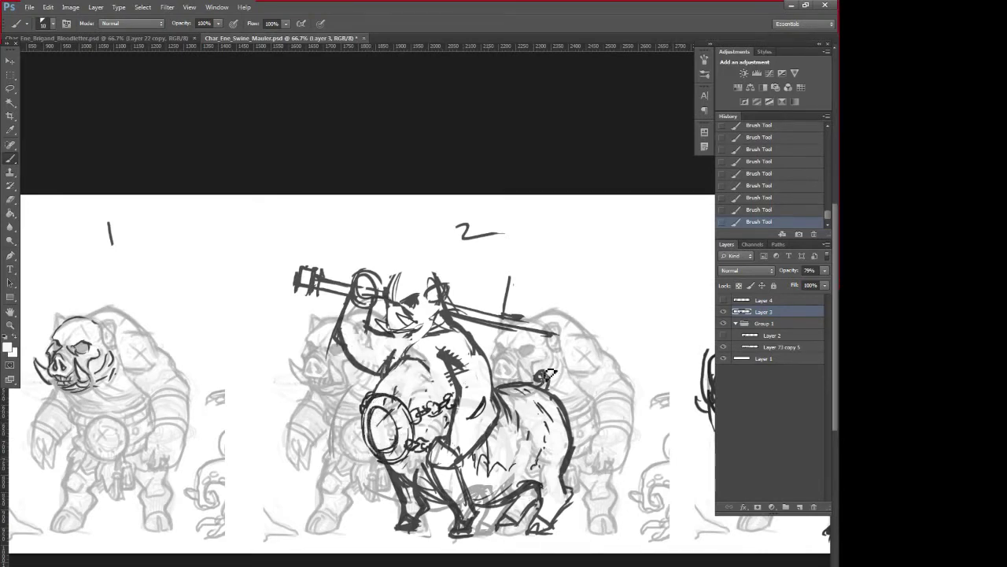
alt+click(411, 561)
alt+click(410, 556)
key(x)
mouse_move(377, 403)
mouse_down()
mouse_move(394, 398)
mouse_move(369, 438)
mouse_up()
key(x)
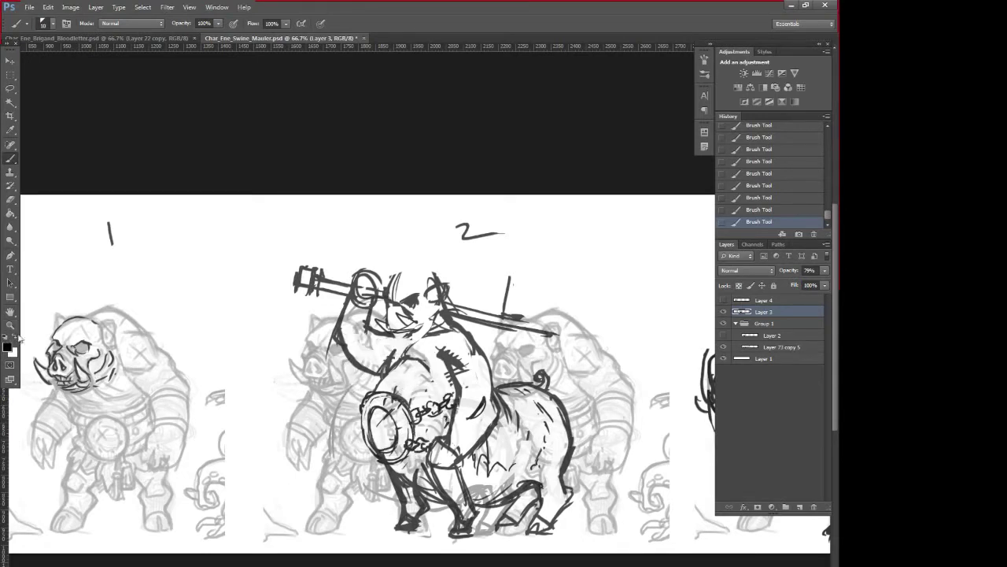
drag(381, 463, 385, 496)
mouse_move(385, 497)
mouse_down()
mouse_move(410, 468)
mouse_move(433, 450)
mouse_move(428, 459)
mouse_move(420, 434)
mouse_move(453, 413)
mouse_move(428, 411)
mouse_up()
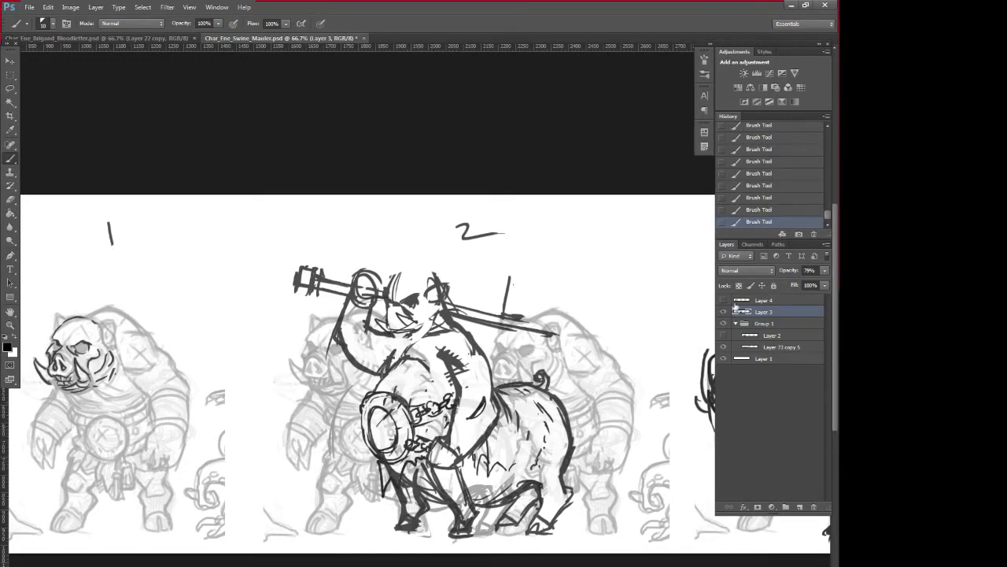
- Step back through the latest brush strokes, and draw darker cloth shreds and a strap edge along the upper chain
click(760, 209)
click(759, 188)
drag(424, 470, 433, 464)
mouse_move(411, 405)
mouse_down()
mouse_move(458, 391)
mouse_move(413, 410)
mouse_up()
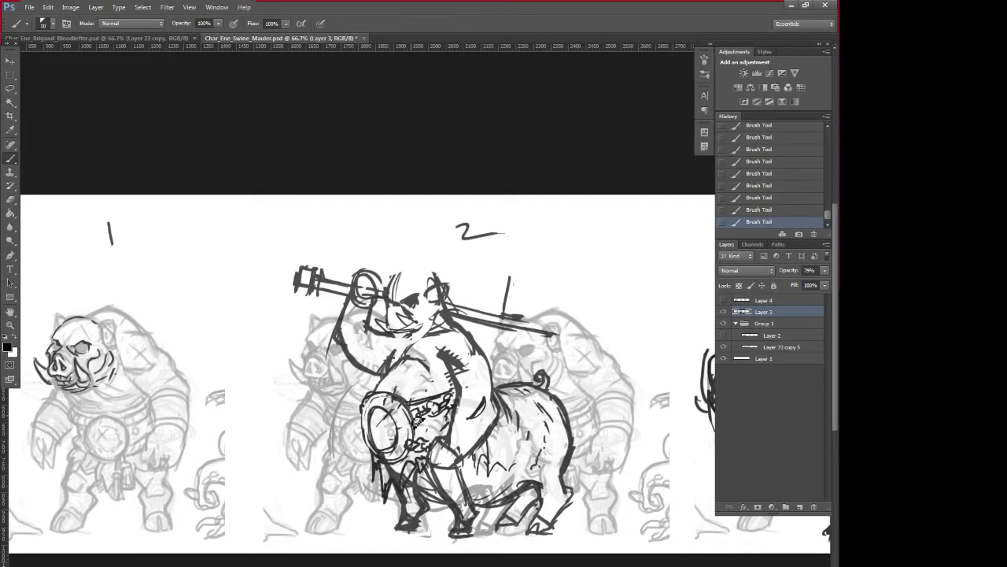
- Detail the oval buckle with inner contour lines, a thicker outer rim and small studs along its front edge
mouse_move(373, 420)
mouse_down()
mouse_move(385, 450)
mouse_move(396, 442)
mouse_up()
drag(393, 403, 404, 444)
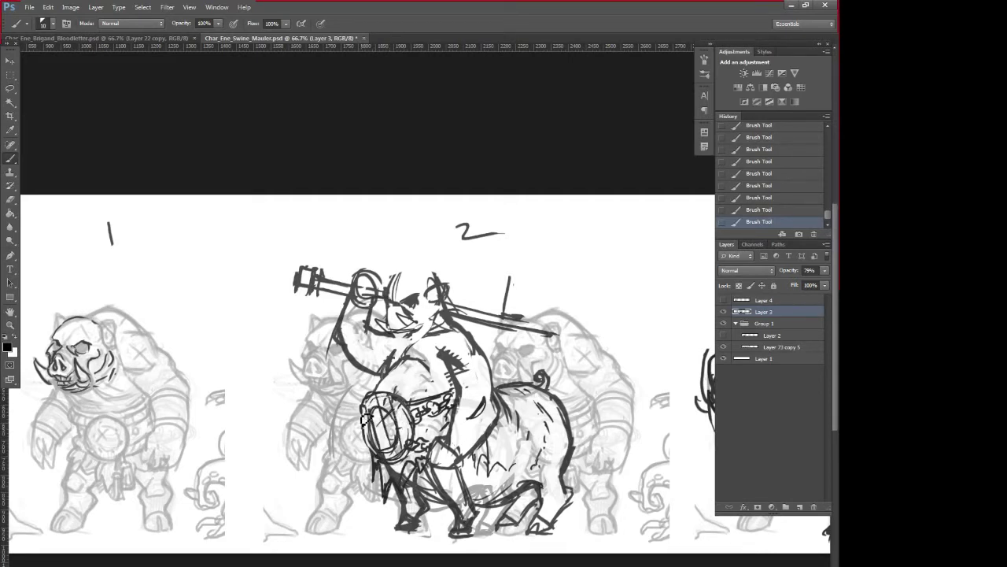
drag(363, 409, 360, 445)
mouse_move(417, 395)
mouse_down()
mouse_move(416, 425)
mouse_move(428, 433)
mouse_move(409, 458)
mouse_up()
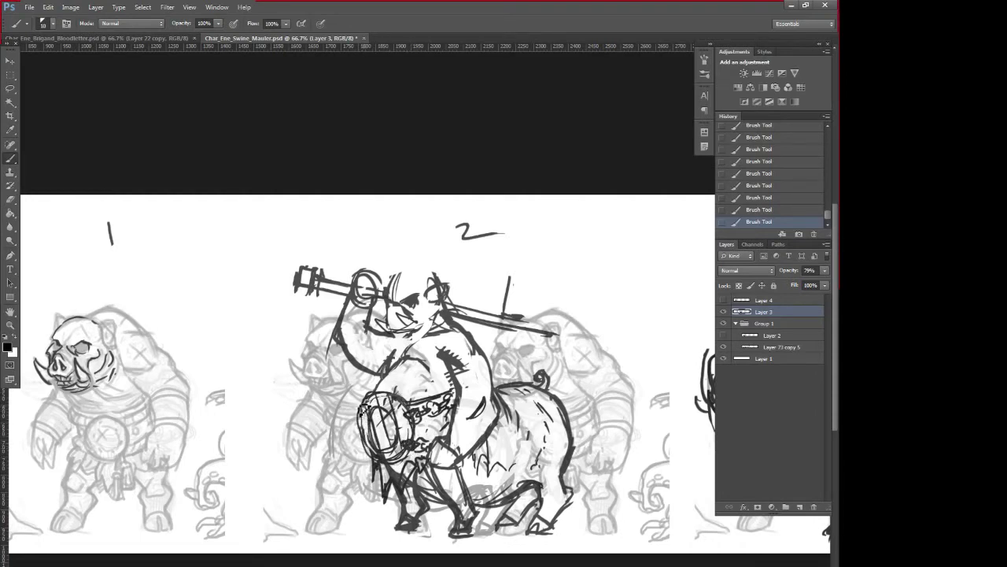
drag(360, 404, 363, 411)
drag(362, 448, 366, 454)
- Draw a rounded, banded shoulder pad on the lowered arm and a strap running from it across the chest
drag(446, 367, 478, 360)
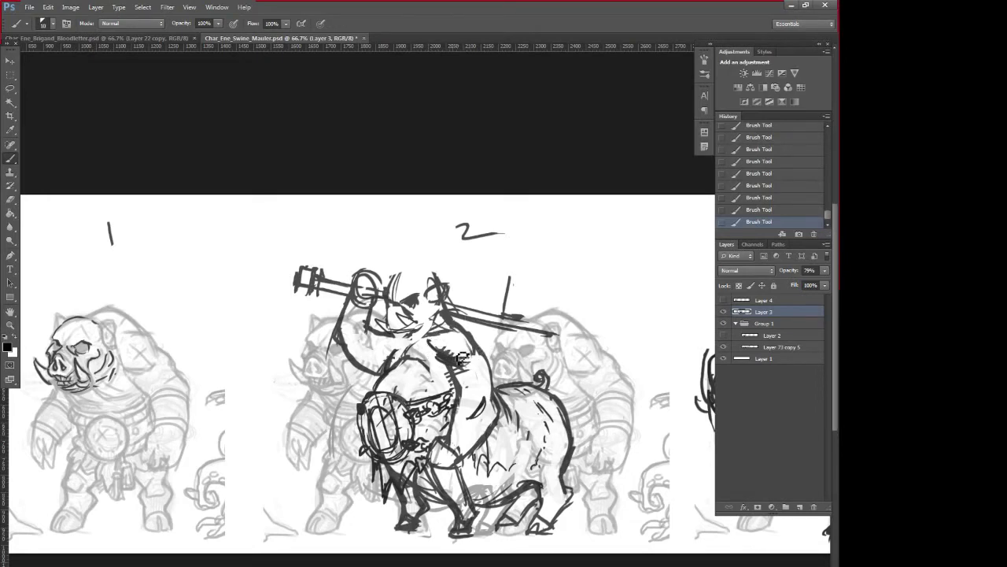
drag(461, 366, 492, 348)
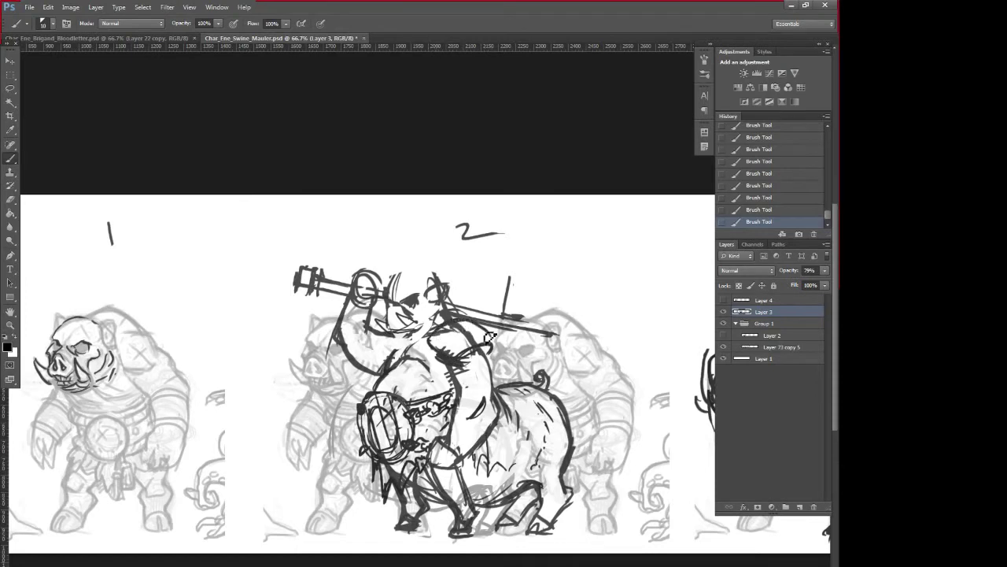
mouse_move(440, 347)
mouse_down()
mouse_move(492, 346)
mouse_move(449, 351)
mouse_move(440, 344)
mouse_move(456, 333)
mouse_move(487, 361)
mouse_up()
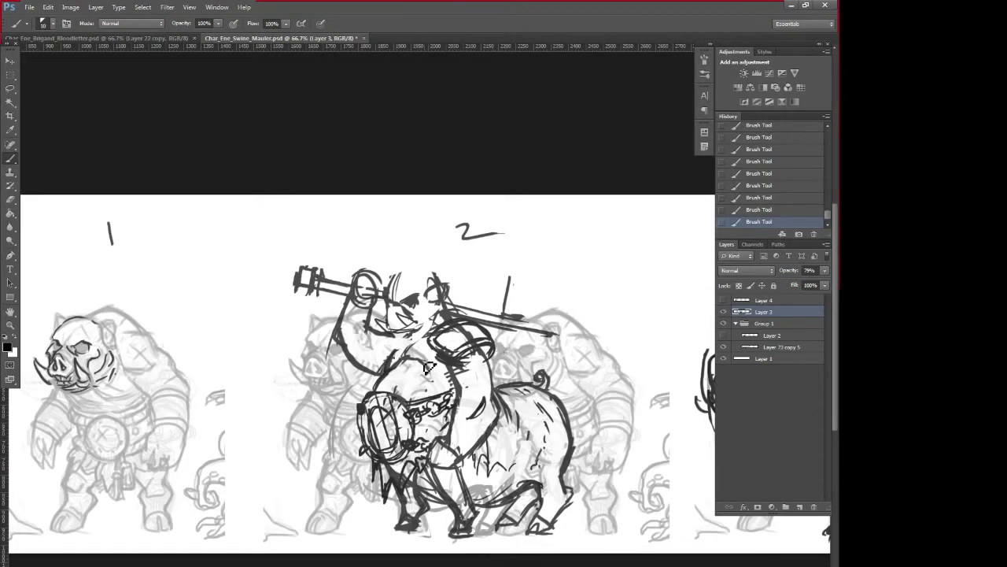
mouse_move(383, 385)
mouse_down()
mouse_move(437, 356)
mouse_move(433, 346)
mouse_up()
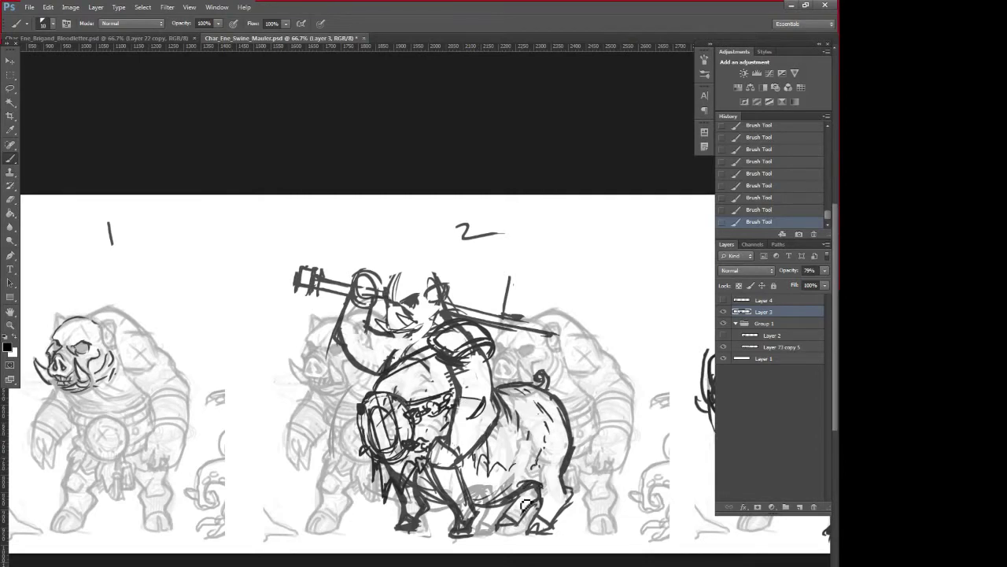
- Strengthen the lowered hand and wrist, and rework the forearm and elbow edges with dark and white strokes
mouse_move(482, 447)
mouse_down()
mouse_move(455, 448)
mouse_move(450, 436)
mouse_move(460, 455)
mouse_move(431, 460)
mouse_move(432, 475)
mouse_move(460, 471)
mouse_move(477, 454)
mouse_up()
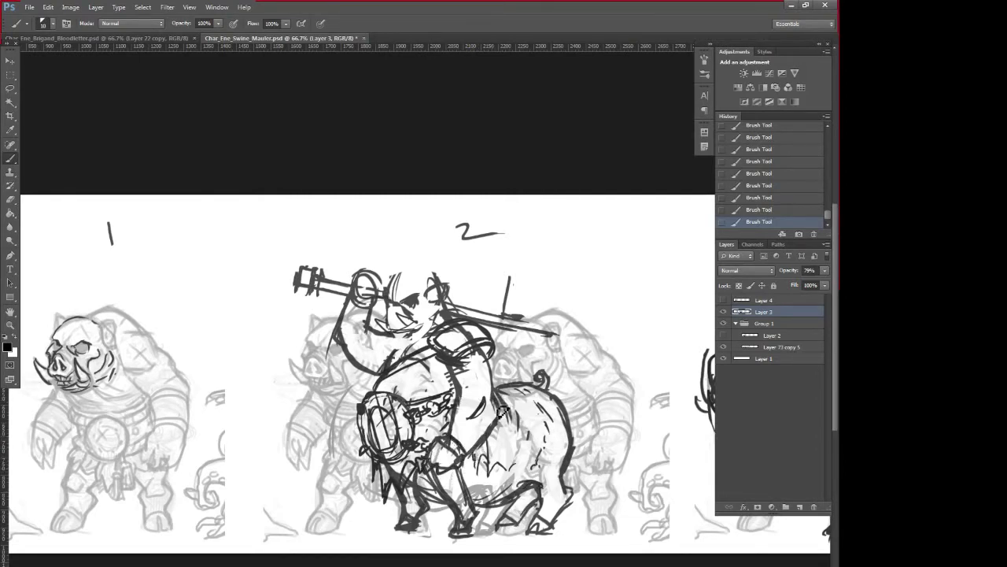
drag(502, 412, 477, 448)
drag(499, 410, 471, 459)
mouse_move(503, 411)
mouse_down()
mouse_move(477, 410)
mouse_move(492, 425)
mouse_move(517, 412)
mouse_move(497, 450)
mouse_move(502, 425)
mouse_up()
alt+click(496, 438)
mouse_move(502, 425)
mouse_down()
mouse_move(472, 467)
mouse_move(482, 438)
mouse_up()
alt+click(454, 385)
drag(458, 379, 462, 367)
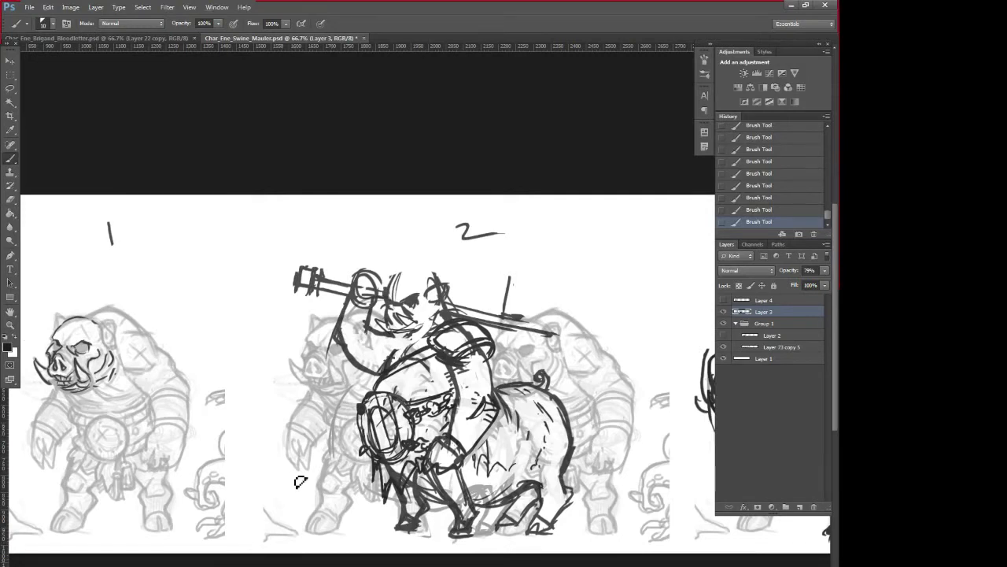
- Trace concept 1's hunched back, near arm with its bands, and both hands in dark lines over the faint sketch
drag(112, 307, 151, 338)
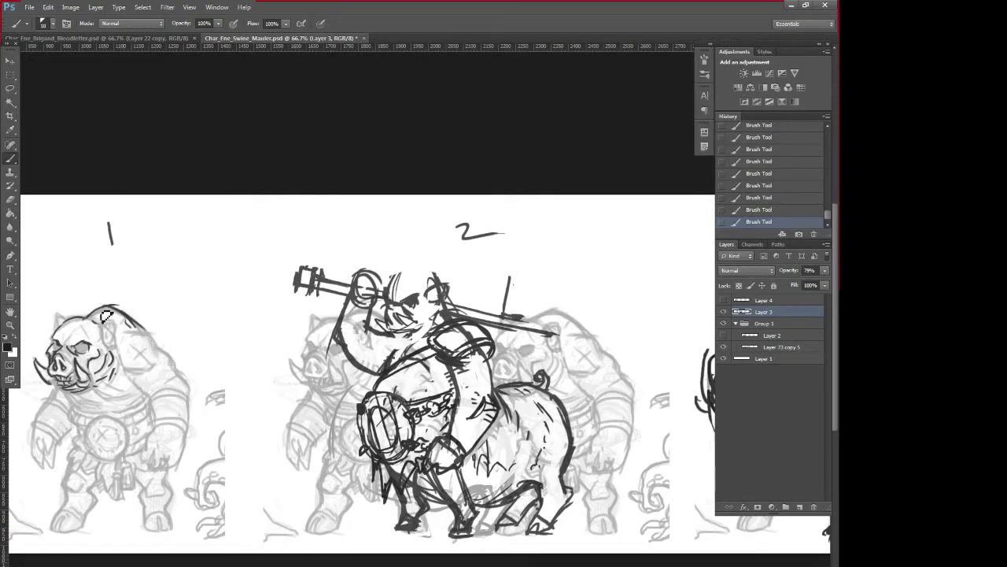
mouse_move(85, 319)
mouse_down()
mouse_move(118, 313)
mouse_move(155, 346)
mouse_move(126, 336)
mouse_move(155, 350)
mouse_move(162, 367)
mouse_move(134, 377)
mouse_move(174, 359)
mouse_move(161, 355)
mouse_move(191, 396)
mouse_move(150, 401)
mouse_move(186, 420)
mouse_move(155, 410)
mouse_move(192, 401)
mouse_up()
mouse_move(153, 430)
mouse_down()
mouse_move(183, 443)
mouse_move(157, 437)
mouse_move(188, 435)
mouse_move(192, 413)
mouse_move(179, 434)
mouse_move(154, 414)
mouse_move(151, 451)
mouse_move(138, 466)
mouse_move(158, 439)
mouse_move(156, 465)
mouse_up()
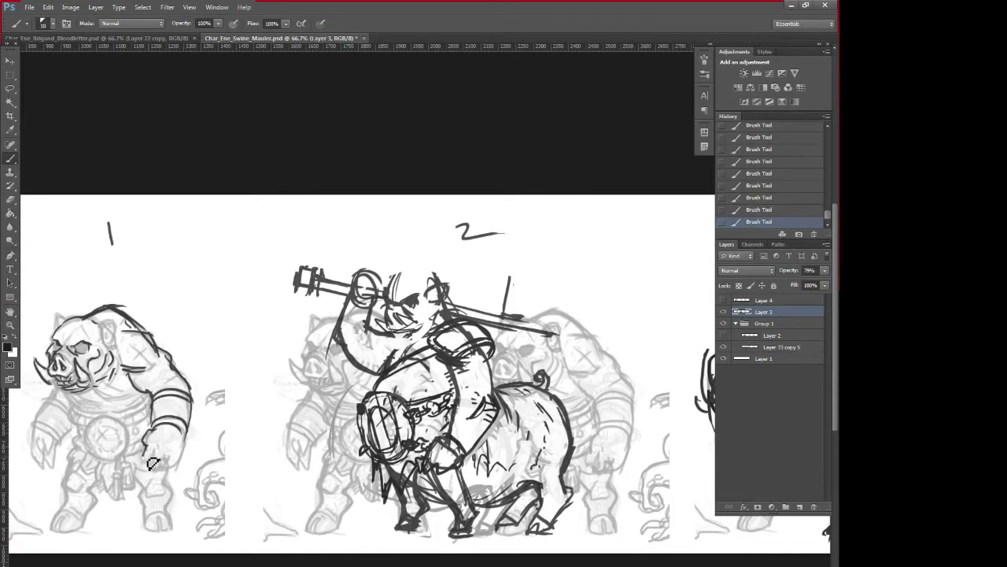
mouse_move(150, 448)
mouse_down()
mouse_move(151, 478)
mouse_move(155, 462)
mouse_move(151, 476)
mouse_move(176, 451)
mouse_up()
mouse_move(40, 434)
mouse_down()
mouse_move(43, 453)
mouse_move(47, 436)
mouse_move(32, 451)
mouse_move(42, 470)
mouse_up()
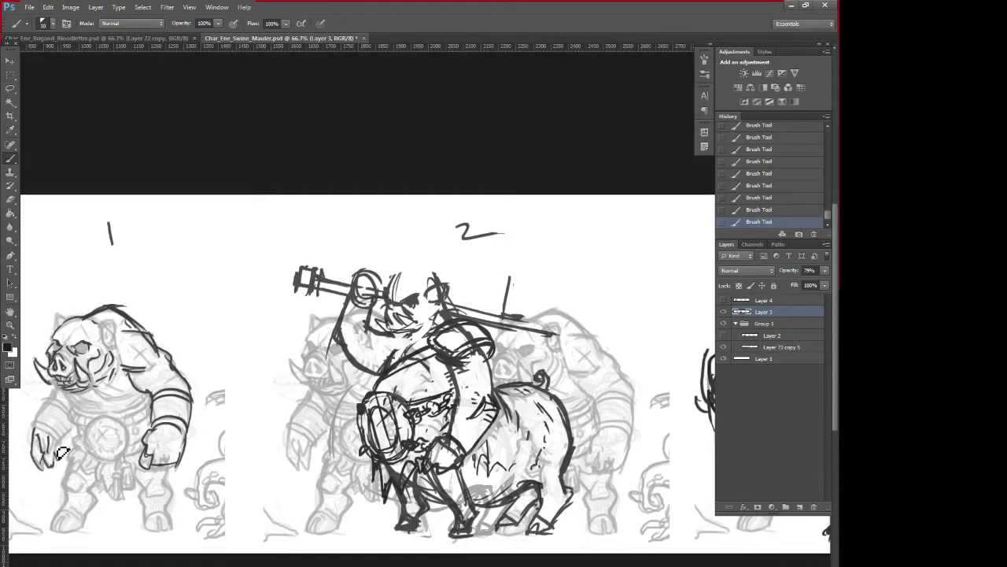
- Sketch a small round-bellied creature with a curled tail beside the huge concept 3 figure
drag(622, 472, 55, 485)
mouse_move(693, 439)
mouse_down()
mouse_move(484, 448)
mouse_move(581, 445)
mouse_up()
mouse_move(635, 410)
mouse_down()
mouse_move(613, 429)
mouse_move(626, 450)
mouse_move(622, 425)
mouse_move(641, 409)
mouse_move(662, 441)
mouse_move(630, 476)
mouse_move(655, 448)
mouse_move(604, 451)
mouse_move(617, 466)
mouse_move(673, 438)
mouse_up()
drag(662, 456, 683, 443)
mouse_move(619, 498)
mouse_down()
mouse_move(637, 519)
mouse_move(628, 541)
mouse_move(665, 504)
mouse_move(663, 531)
mouse_move(658, 490)
mouse_move(686, 464)
mouse_up()
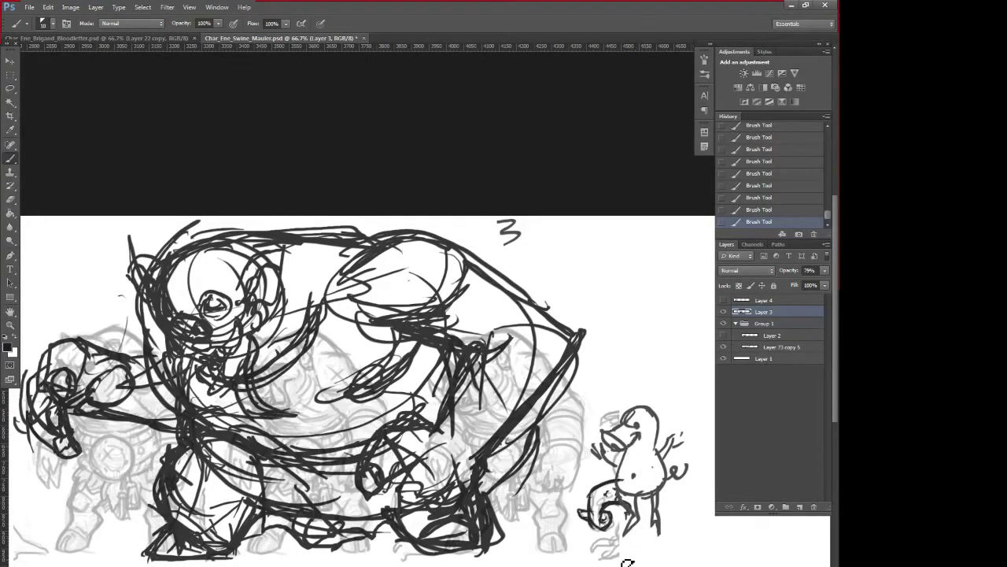
- Return to concept 2, undo the trial strokes on its head, and draw vertical mask slats over the mouth
drag(411, 565, 521, 550)
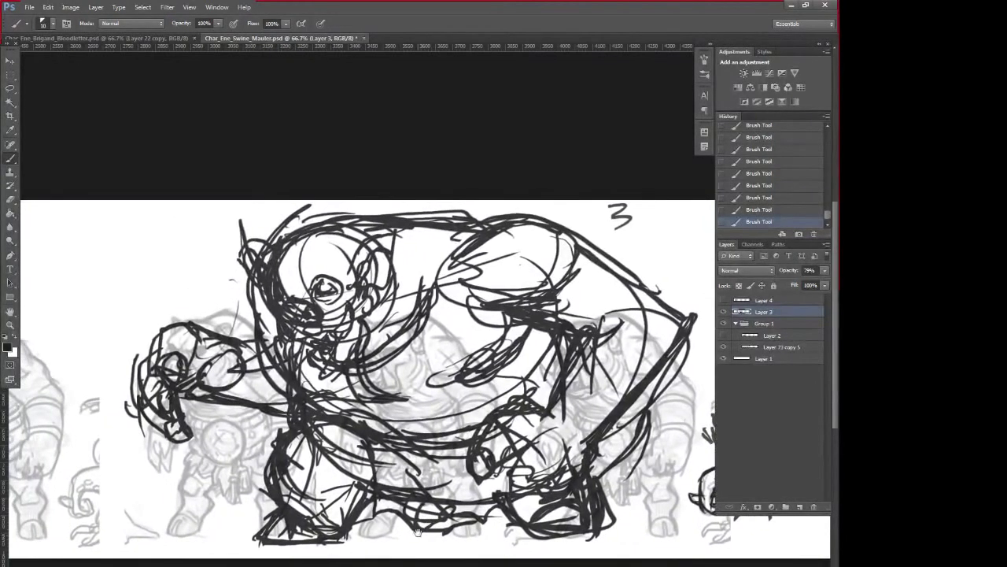
drag(420, 526, 564, 486)
drag(354, 496, 538, 494)
drag(288, 485, 543, 507)
drag(389, 389, 270, 406)
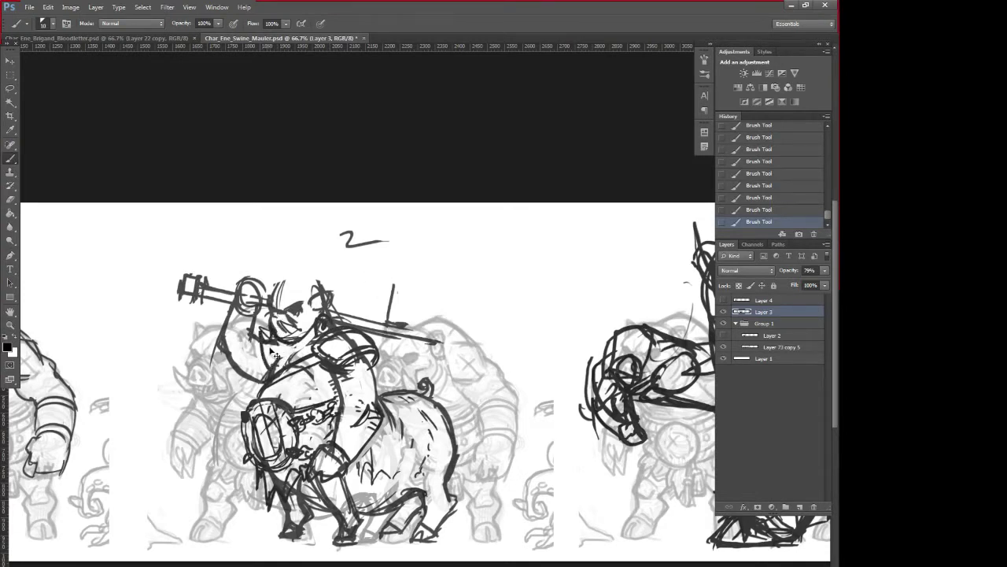
drag(276, 338, 281, 365)
click(765, 165)
mouse_move(273, 302)
mouse_down()
mouse_move(297, 278)
mouse_move(300, 301)
mouse_up()
key(ctrl+z)
key(ctrl+z)
key(ctrl+z)
mouse_move(269, 306)
mouse_down()
mouse_move(294, 276)
mouse_move(323, 289)
mouse_up()
drag(265, 326, 295, 361)
- Paint out stray lines around concept 2's face in white, and draw a domed crown, mask edge and neck strap
alt+click(274, 323)
alt+click(276, 322)
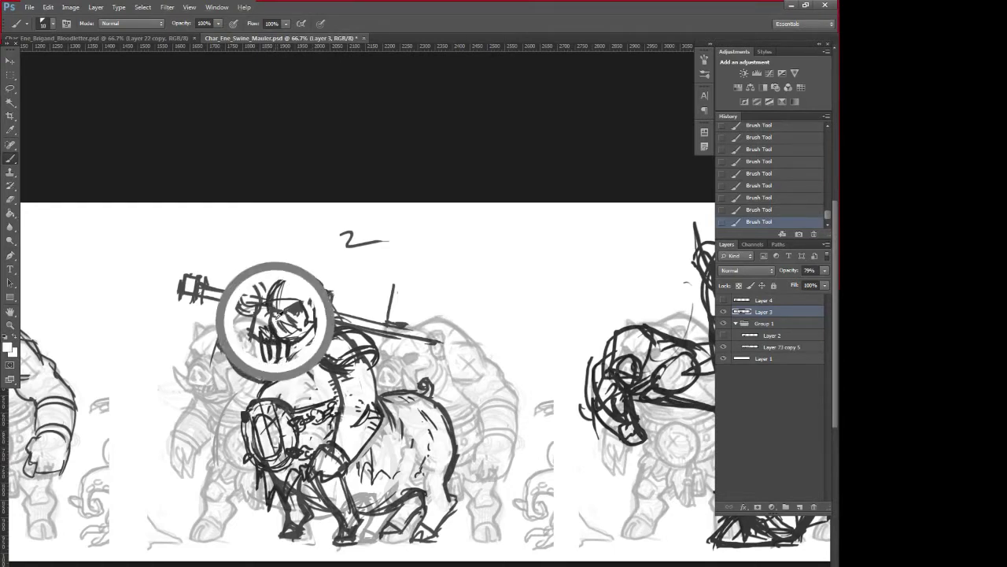
mouse_move(271, 322)
mouse_down()
mouse_move(265, 342)
mouse_move(307, 370)
mouse_up()
key(alt)
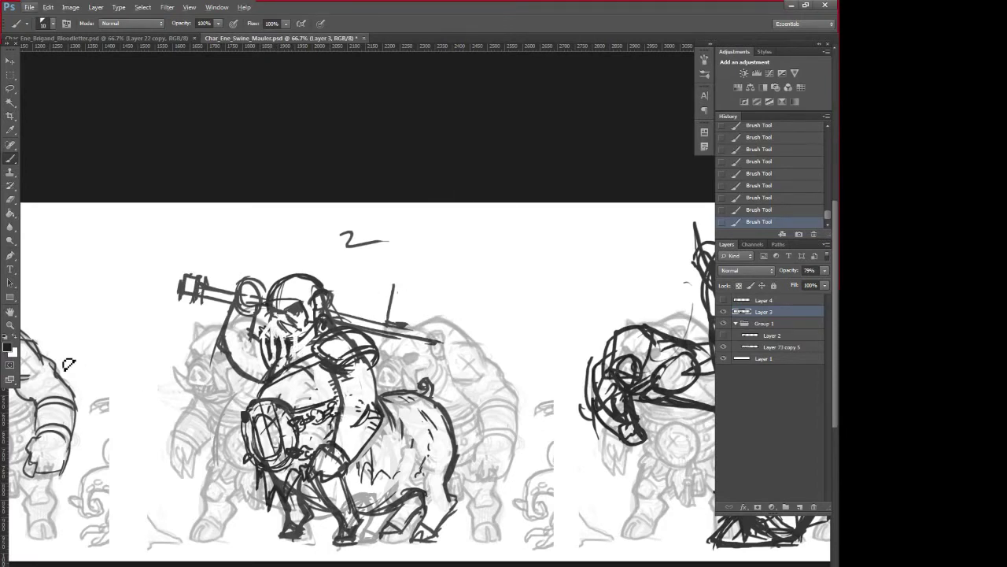
drag(262, 346, 274, 319)
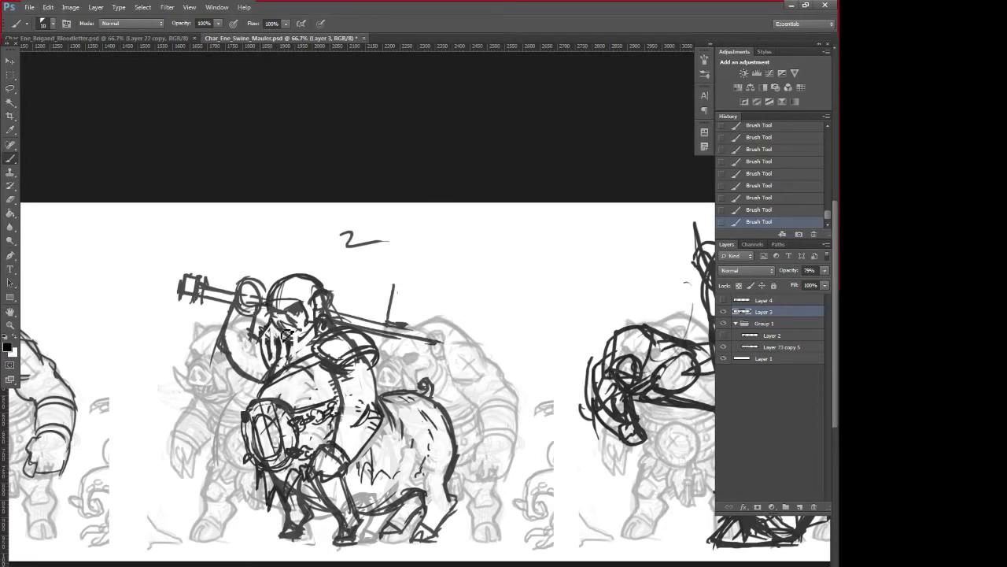
drag(279, 374, 318, 349)
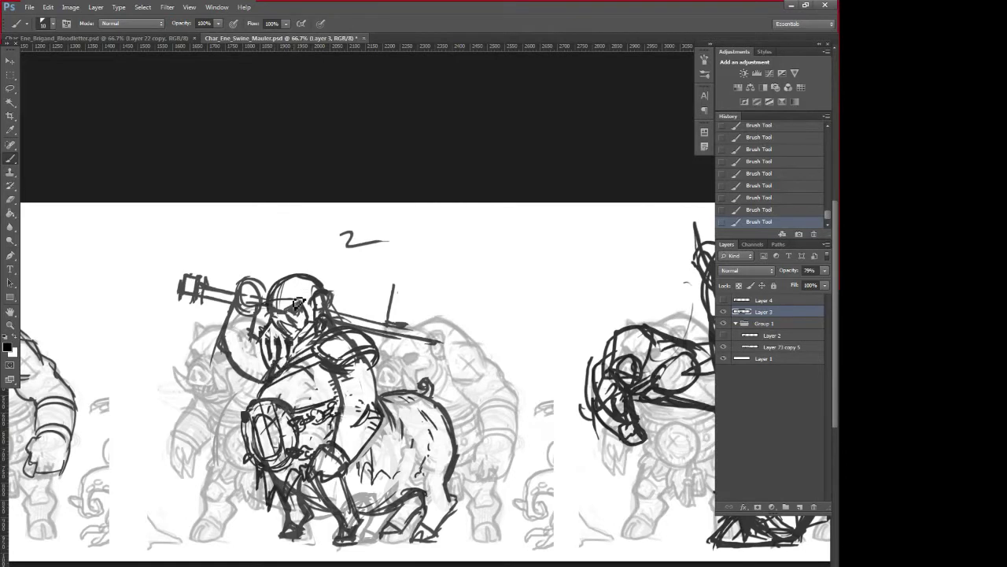
drag(302, 283, 297, 294)
- Clean up the shading and lower rim of concept 2's shoulder pad with white strokes
drag(428, 483, 564, 467)
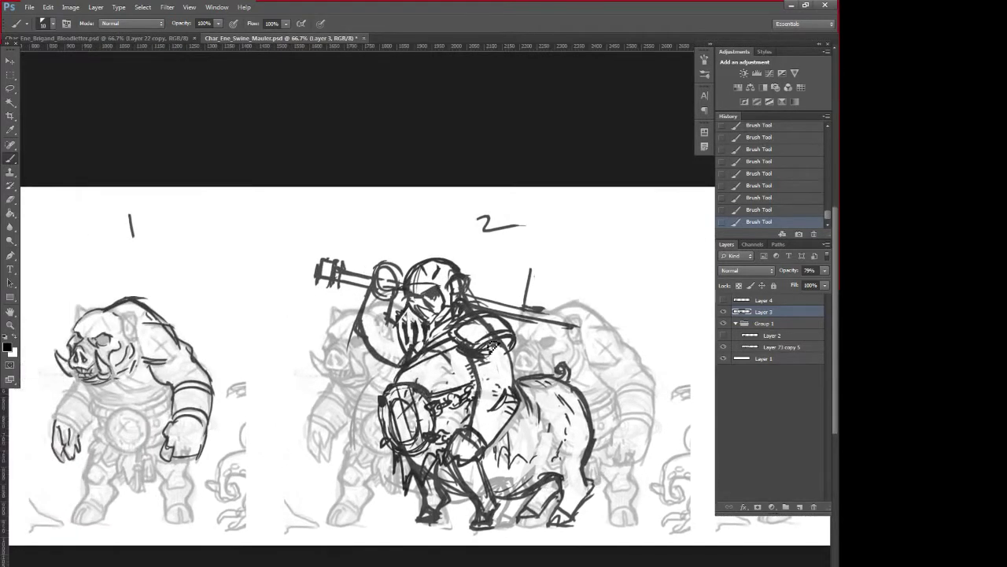
alt+click(483, 331)
mouse_move(488, 340)
mouse_down()
mouse_move(481, 320)
mouse_move(460, 335)
mouse_move(499, 346)
mouse_up()
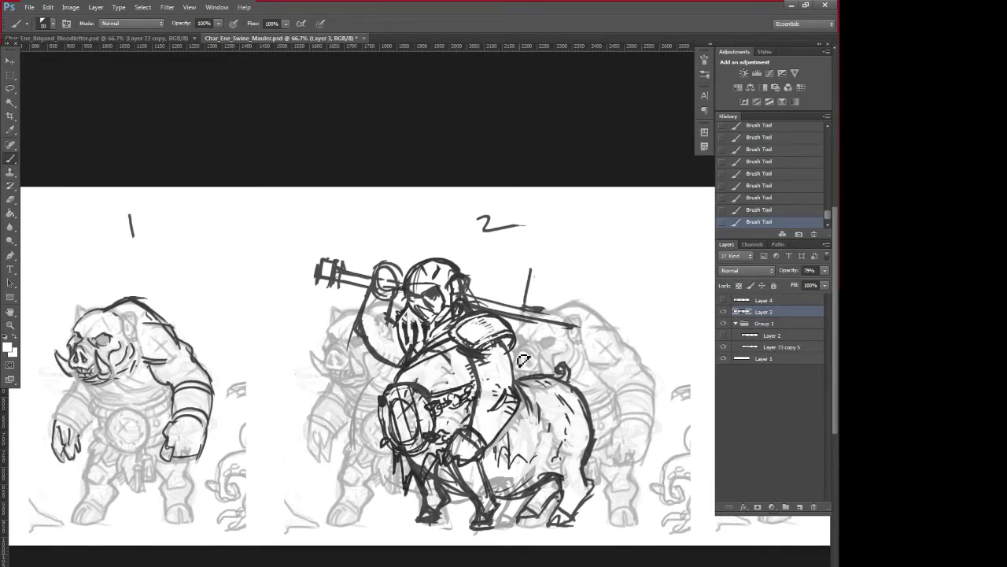
- Switch back to the dark colour, and trace concept 1's chest folds, waist wrap and round belt buckle
key(x)
drag(137, 418, 225, 431)
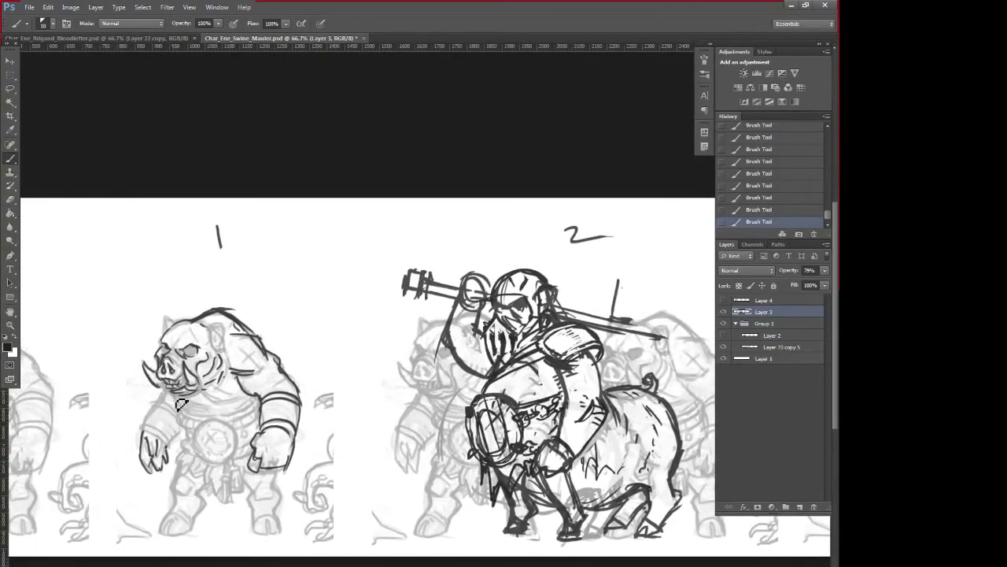
drag(203, 399, 252, 402)
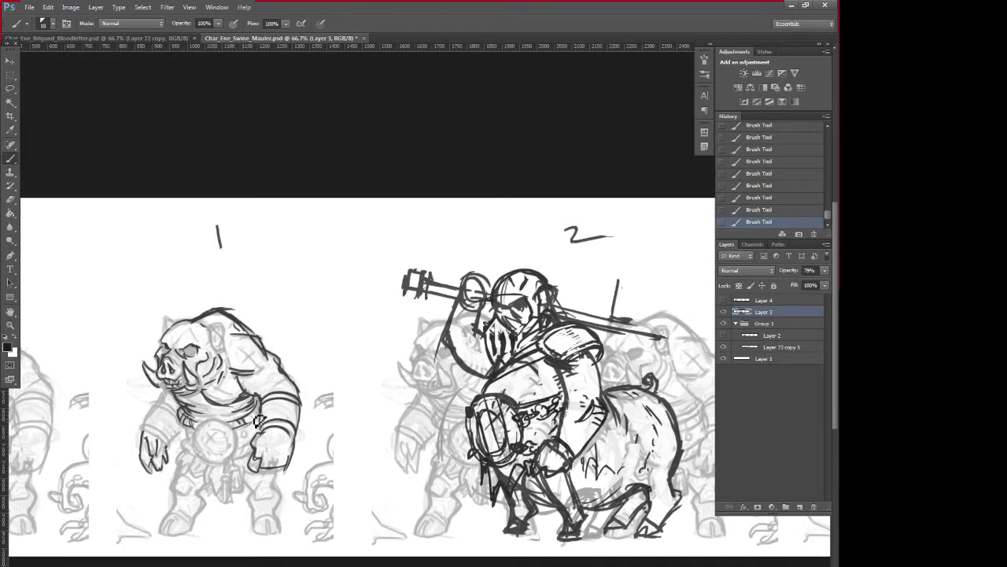
mouse_move(196, 438)
mouse_down()
mouse_move(217, 419)
mouse_move(235, 435)
mouse_move(211, 462)
mouse_up()
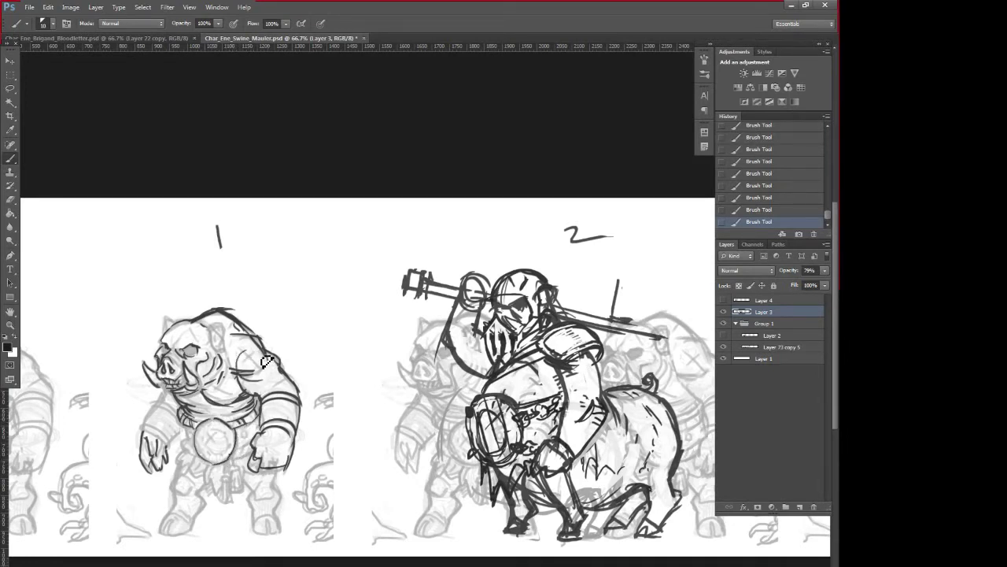
- Add strokes to concept 1's shoulder, step back through the recent brush strokes, and redo them
drag(260, 350, 265, 381)
drag(250, 339, 276, 350)
click(743, 174)
click(740, 148)
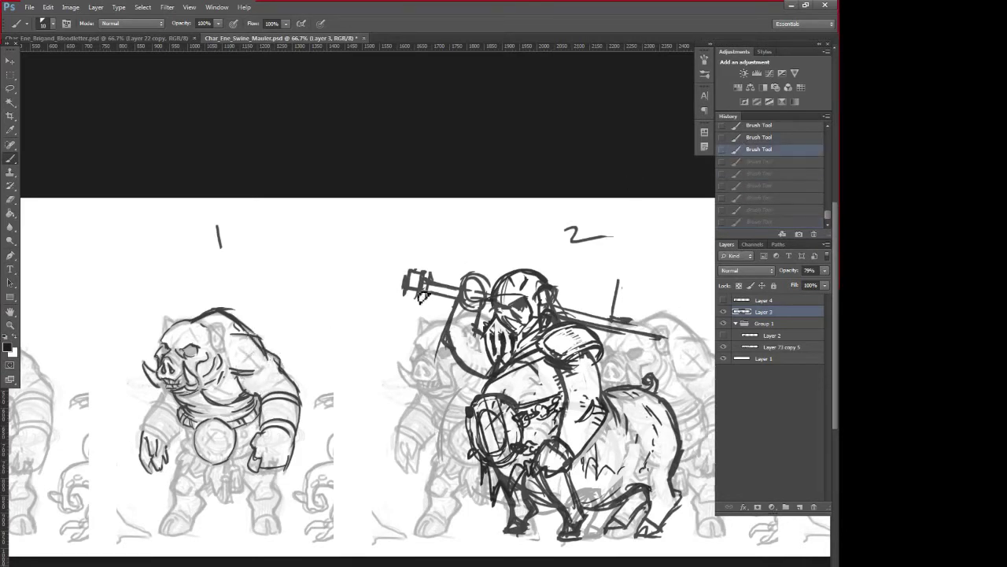
key(ctrl+shift+z)
key(ctrl+shift+z)
key(ctrl+shift+z)
key(ctrl+shift+z)
key(ctrl+shift+z)
key(ctrl+shift+z)
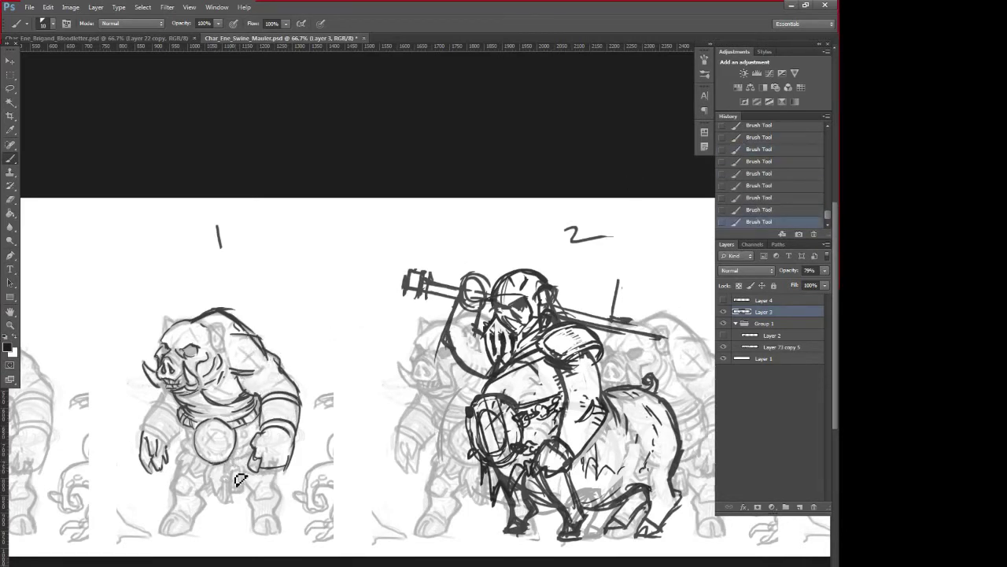
- Draw the tassels hanging below concept 1's buckle, the belt's diamond stud, and the ragged loincloth with the upper legs
drag(229, 470, 224, 491)
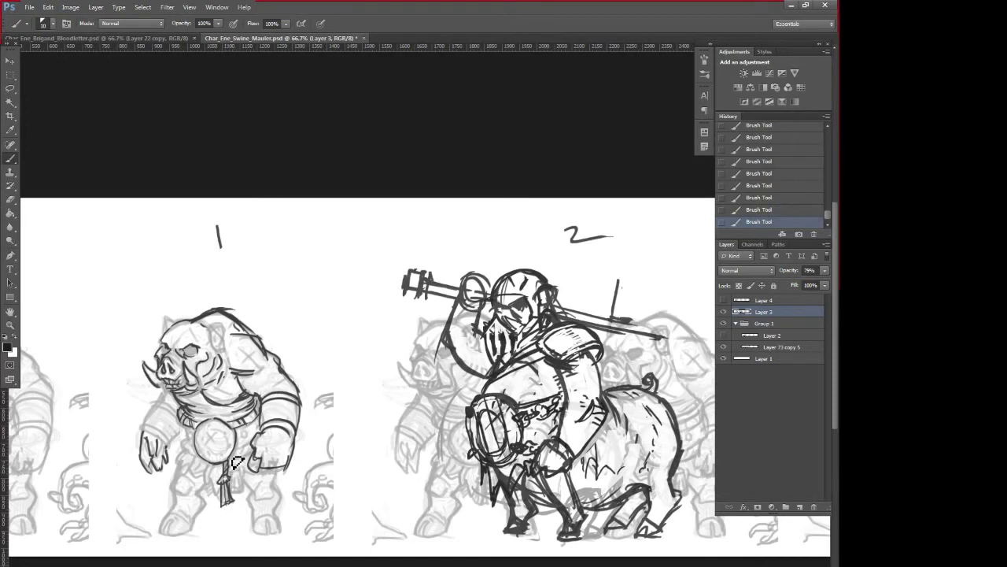
drag(231, 455, 235, 492)
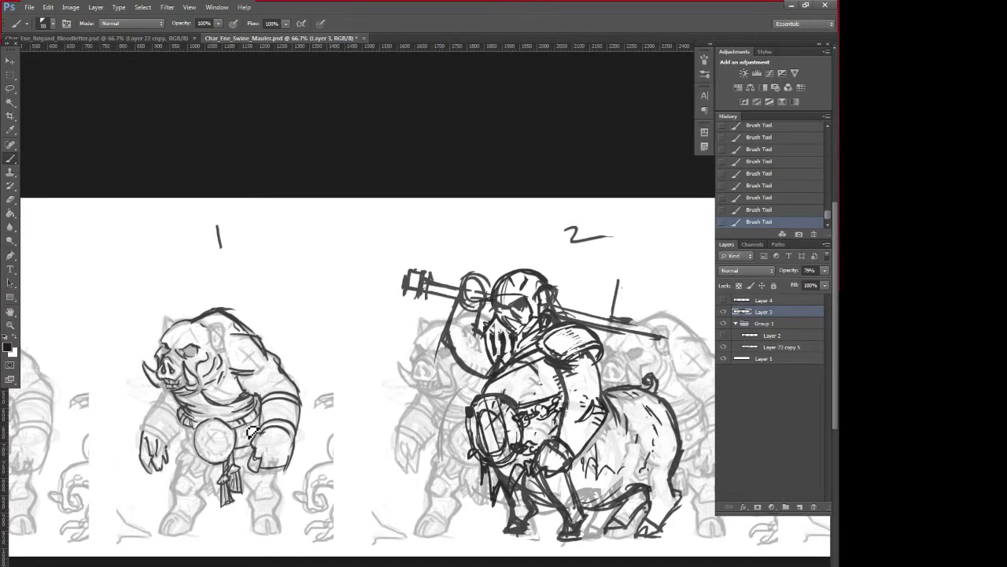
drag(249, 435, 245, 440)
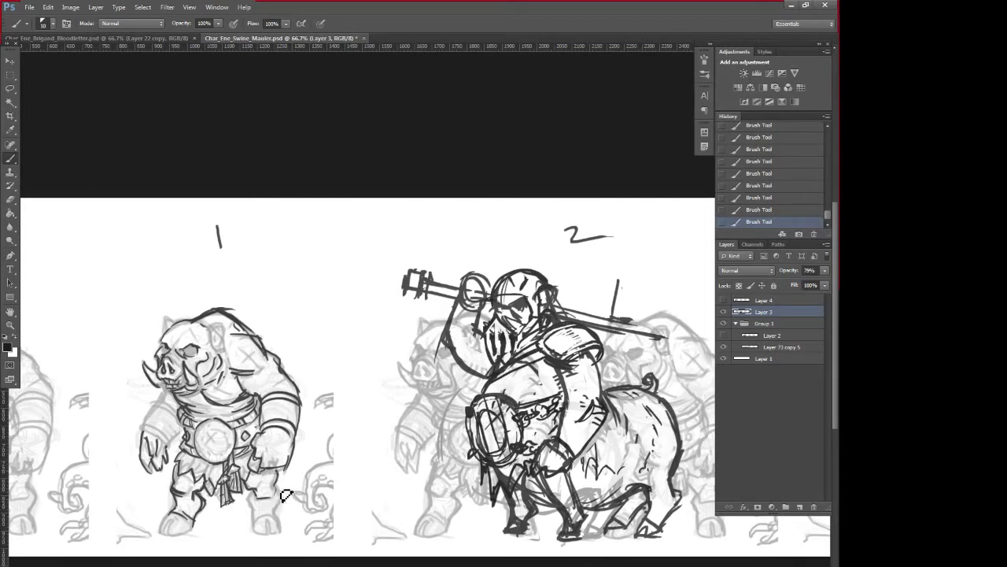
- Draw crossed wraps around both of concept 1's lower legs just above the hooves
drag(252, 523, 279, 514)
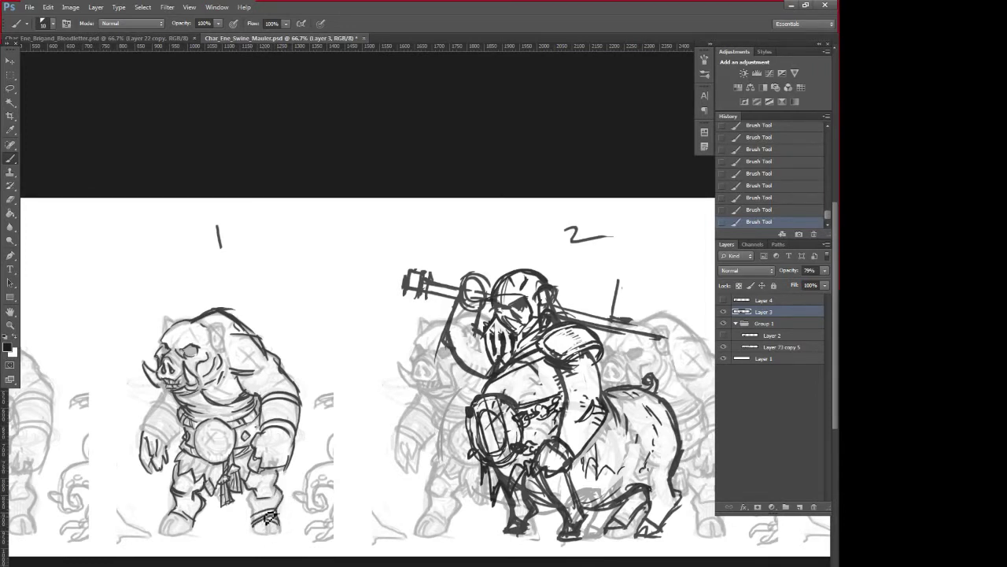
drag(249, 493, 251, 520)
mouse_move(181, 518)
mouse_down()
mouse_move(192, 523)
mouse_move(207, 496)
mouse_move(182, 504)
mouse_up()
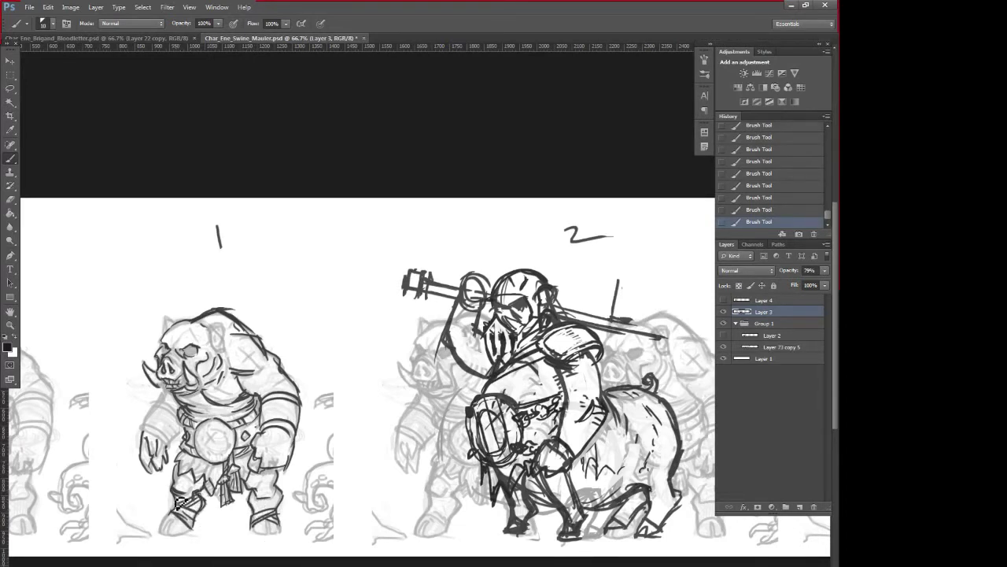
- Trace concept 1's two hooves in dark lines below the leg wraps
mouse_move(272, 511)
mouse_down()
mouse_move(255, 518)
mouse_move(279, 505)
mouse_move(270, 511)
mouse_up()
mouse_move(180, 518)
mouse_down()
mouse_move(164, 536)
mouse_move(180, 525)
mouse_move(188, 535)
mouse_up()
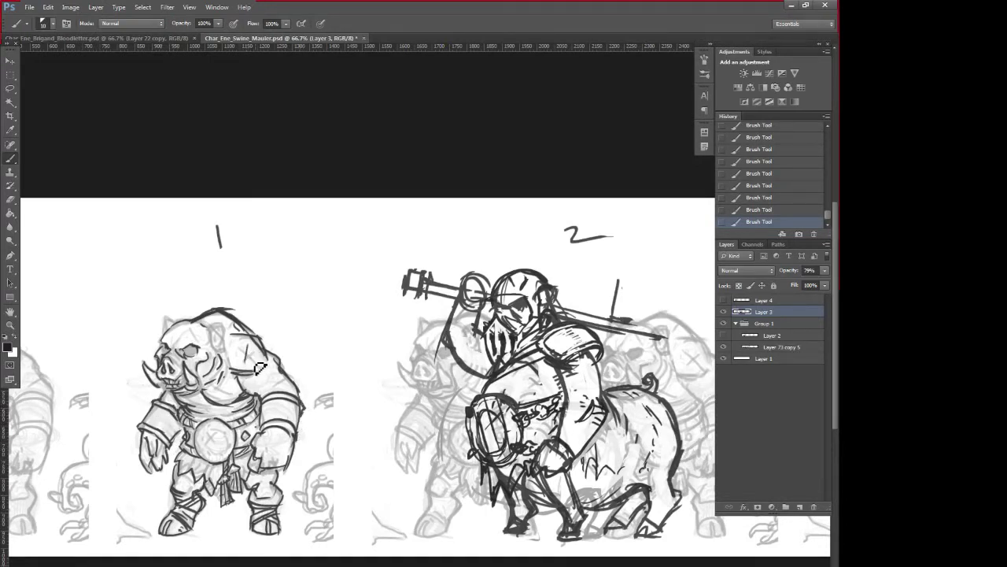
- Lower the opacity of Layer 3 to 52%
drag(544, 542, 381, 545)
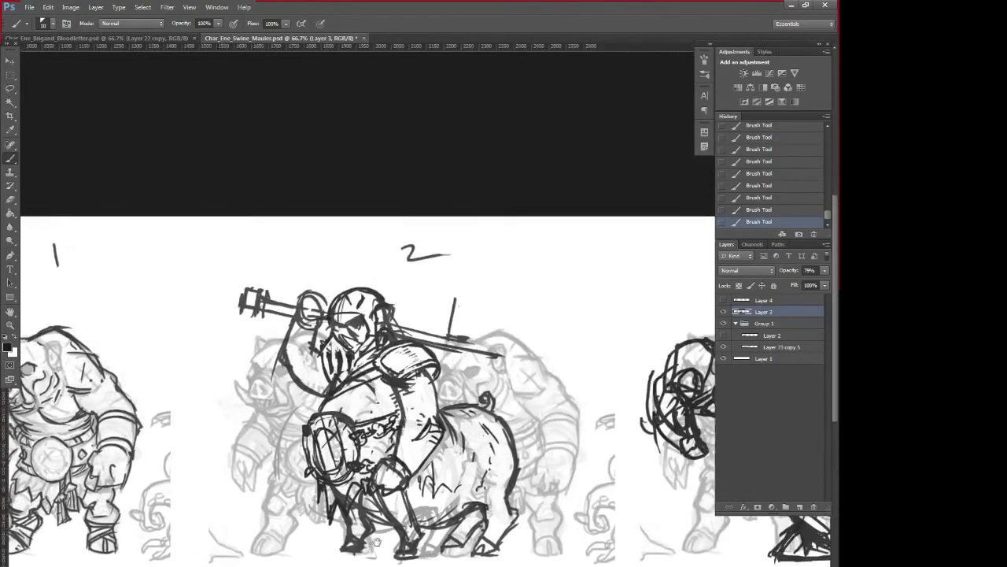
mouse_move(665, 518)
mouse_down()
mouse_move(465, 522)
mouse_move(589, 501)
mouse_up()
key(ctrl+minus)
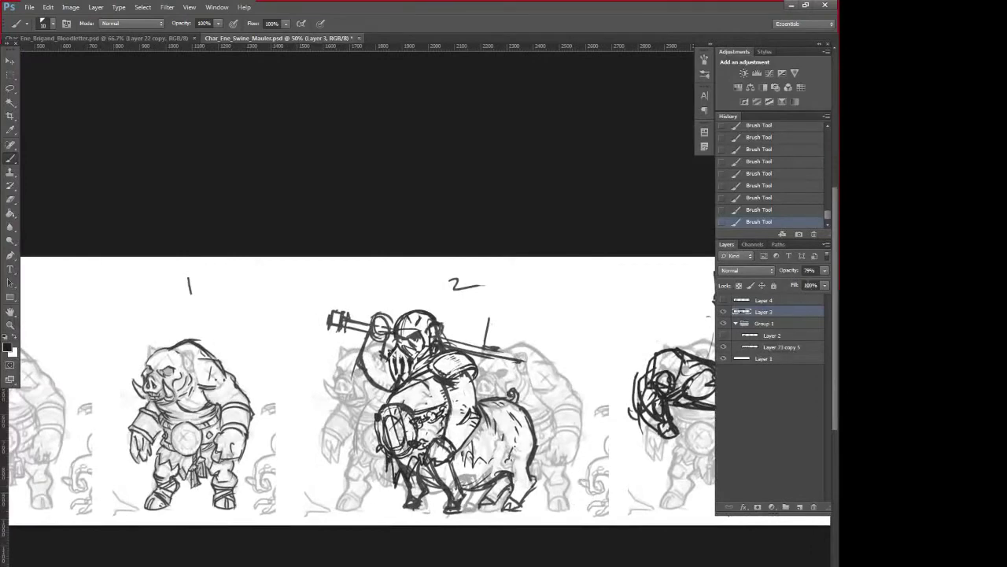
click(824, 270)
click(801, 281)
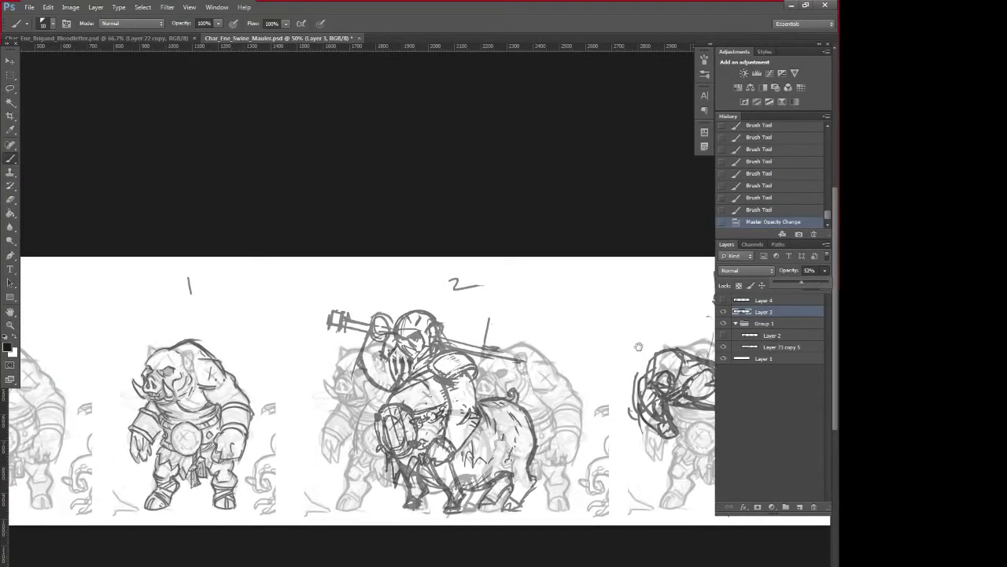
drag(638, 346, 549, 352)
drag(439, 472, 530, 490)
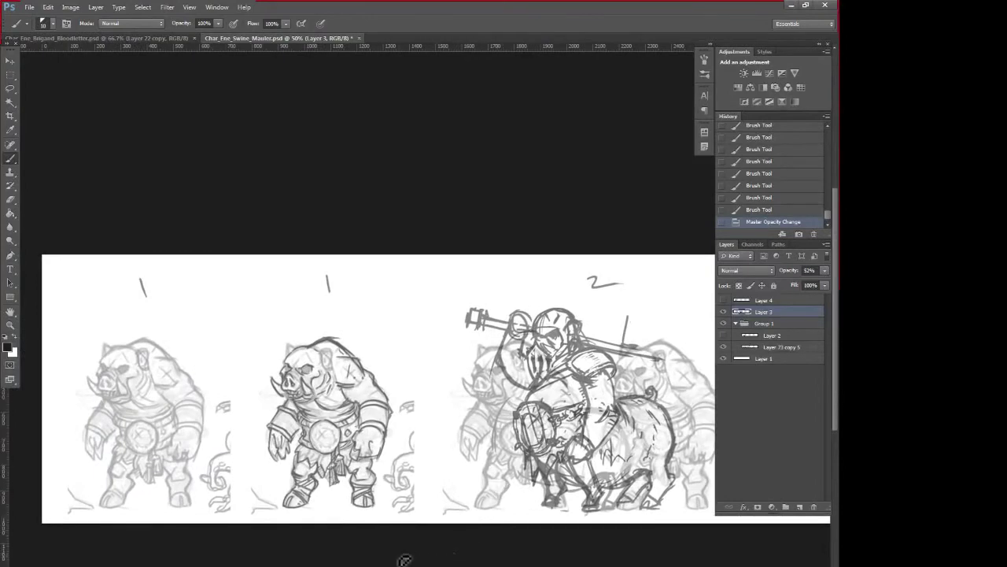
key(ctrl+plus)
drag(71, 462, 247, 424)
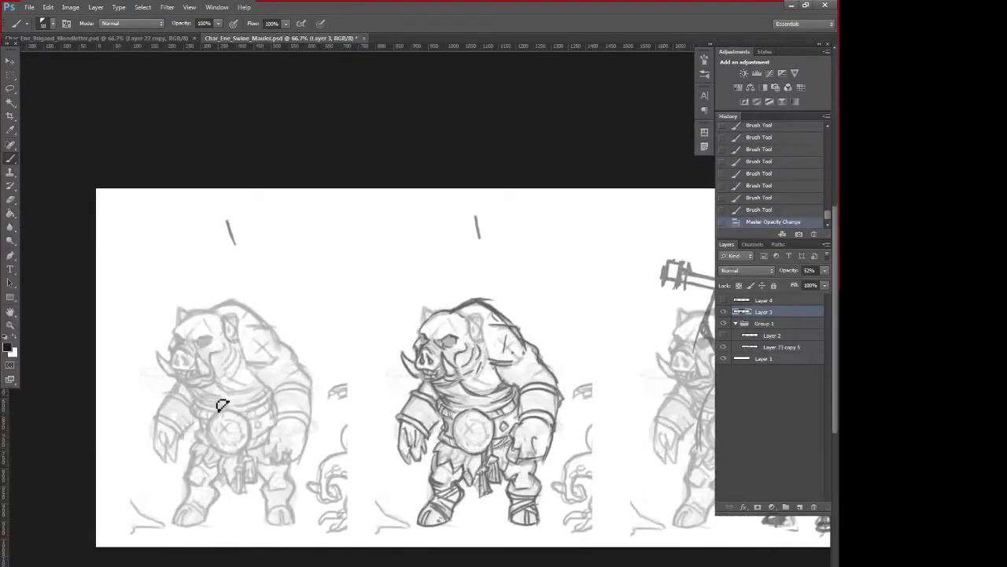
- Undo a test stroke across the leftmost pigman's chest, and set Layer 3's opacity to 63%
drag(218, 375, 196, 439)
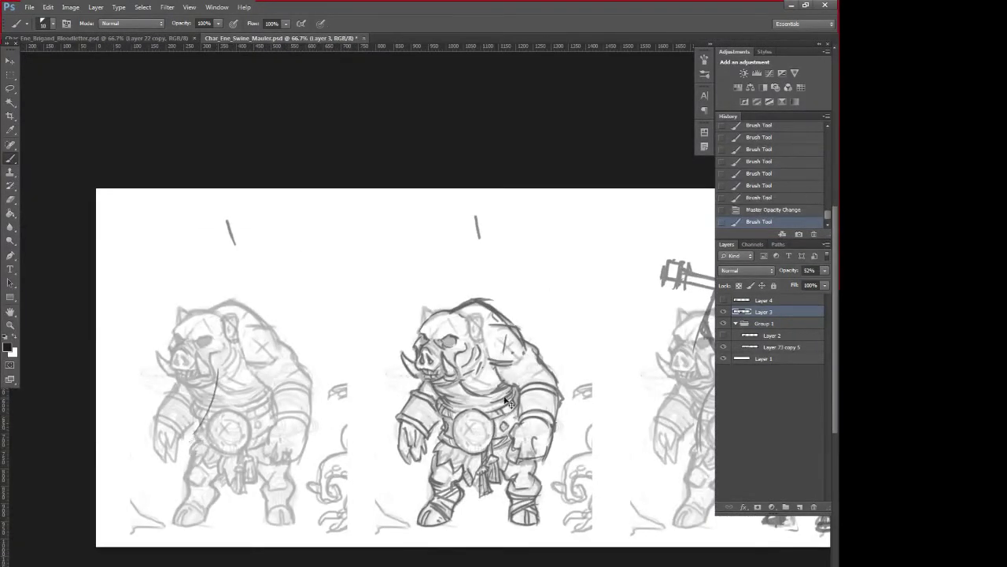
click(757, 209)
click(724, 312)
click(724, 312)
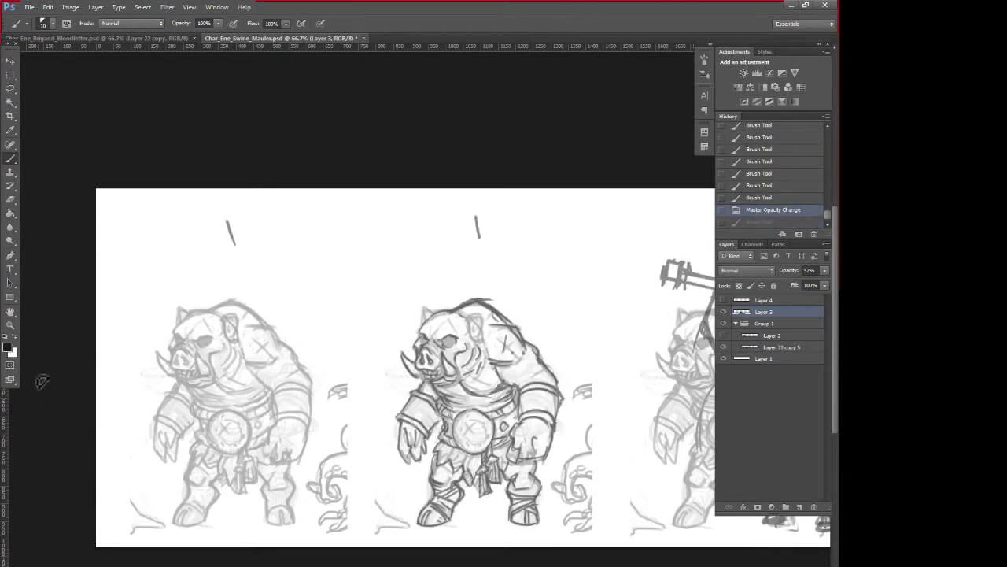
click(825, 270)
click(807, 282)
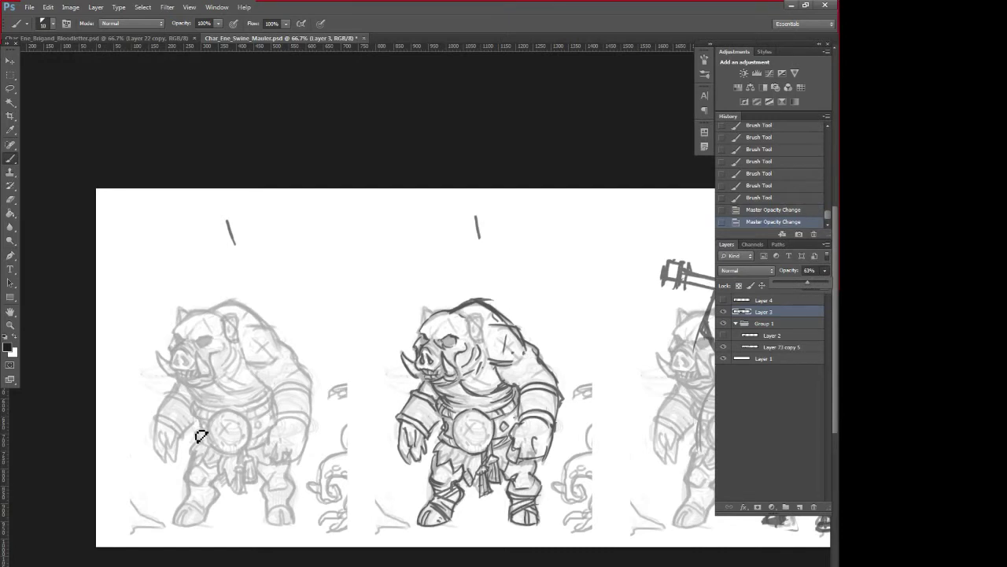
- Draw a short slanted line rising from the ground beside the leftmost pigman's foot
click(162, 522)
drag(162, 522, 169, 477)
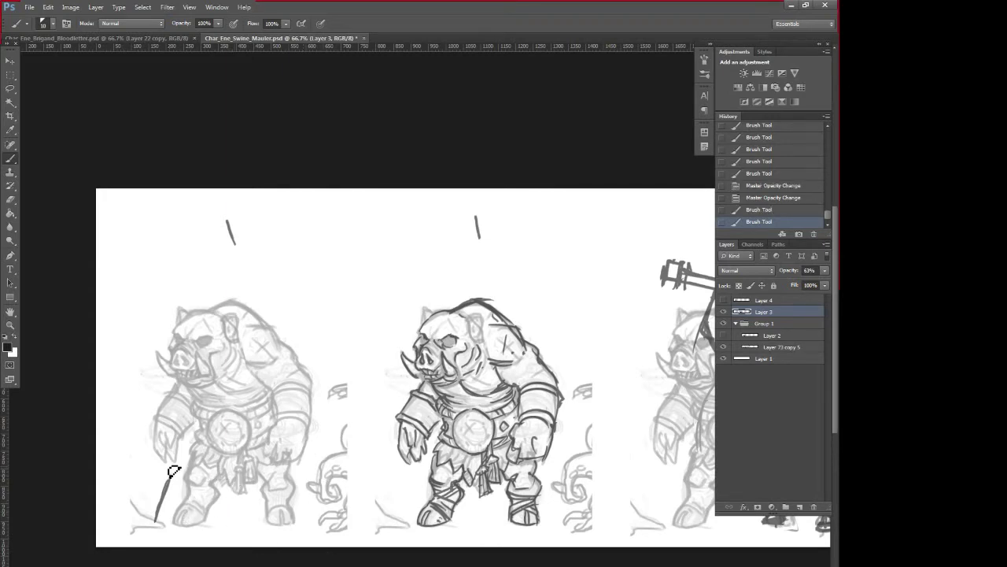
drag(174, 471, 180, 451)
drag(175, 477, 175, 473)
drag(156, 521, 166, 521)
drag(165, 520, 171, 500)
mouse_move(170, 503)
mouse_down()
mouse_move(188, 470)
mouse_move(180, 425)
mouse_up()
drag(175, 480, 168, 508)
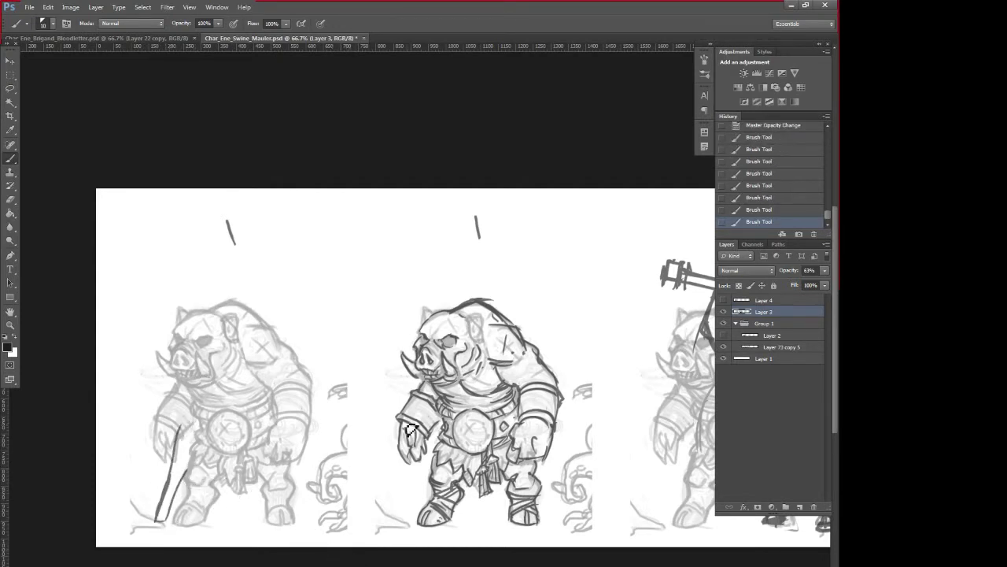
click(758, 174)
click(762, 138)
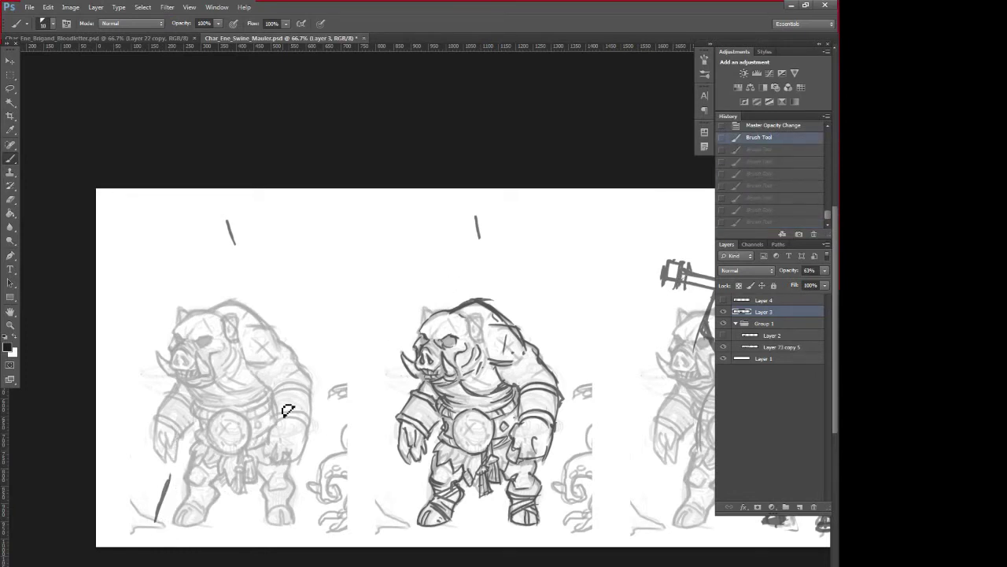
- Sketch a long foreleg on the leftmost pigman, running from below the jaw down to a hoofed foot on the ground
drag(186, 384, 180, 418)
mouse_move(185, 385)
mouse_down()
mouse_move(189, 446)
mouse_move(186, 429)
mouse_move(230, 532)
mouse_up()
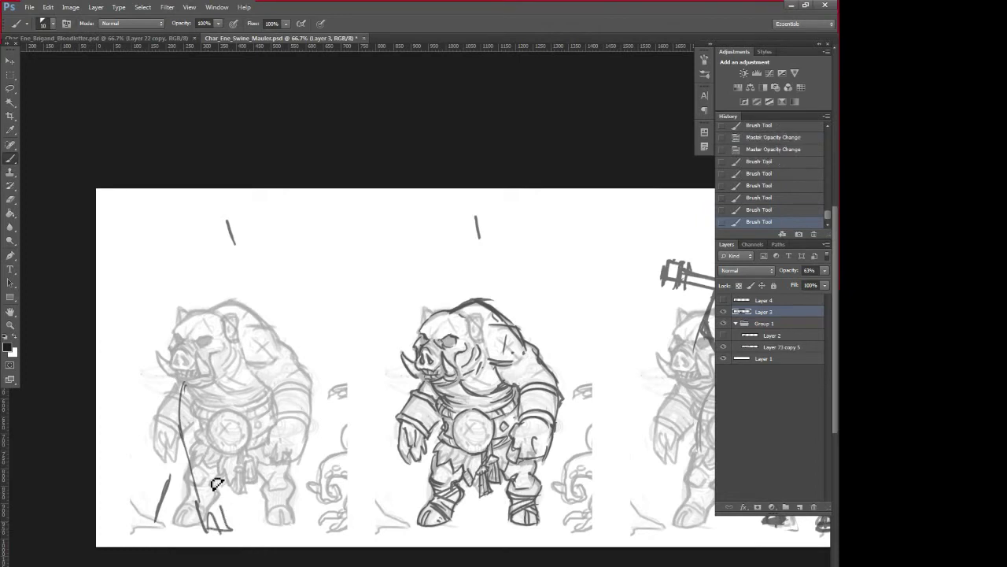
drag(214, 482, 230, 529)
drag(182, 429, 194, 482)
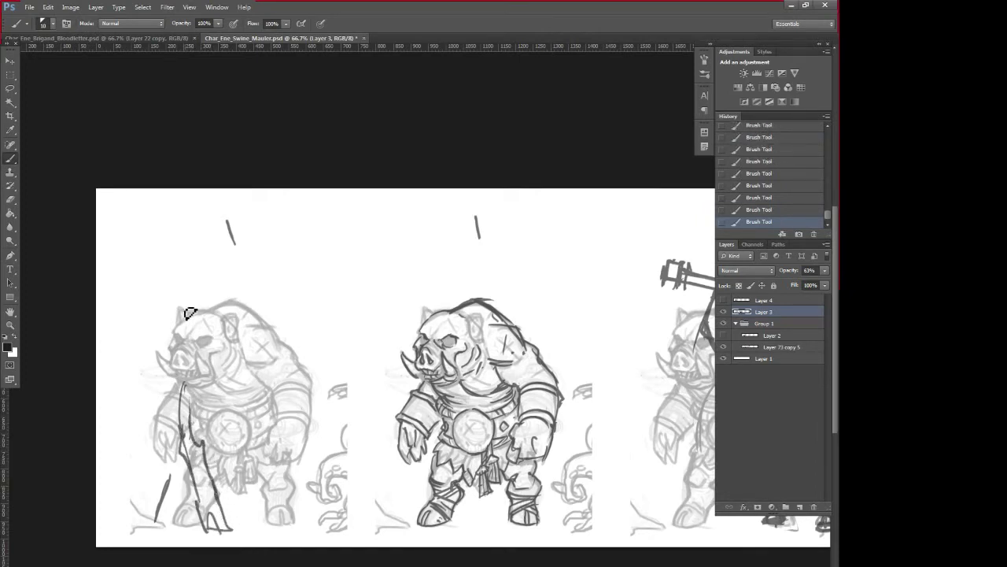
- Draw the leftmost pigman's lowered head with rounded skull, tusk, snout and ear, plus the sloping shoulder line behind it
drag(169, 330, 219, 320)
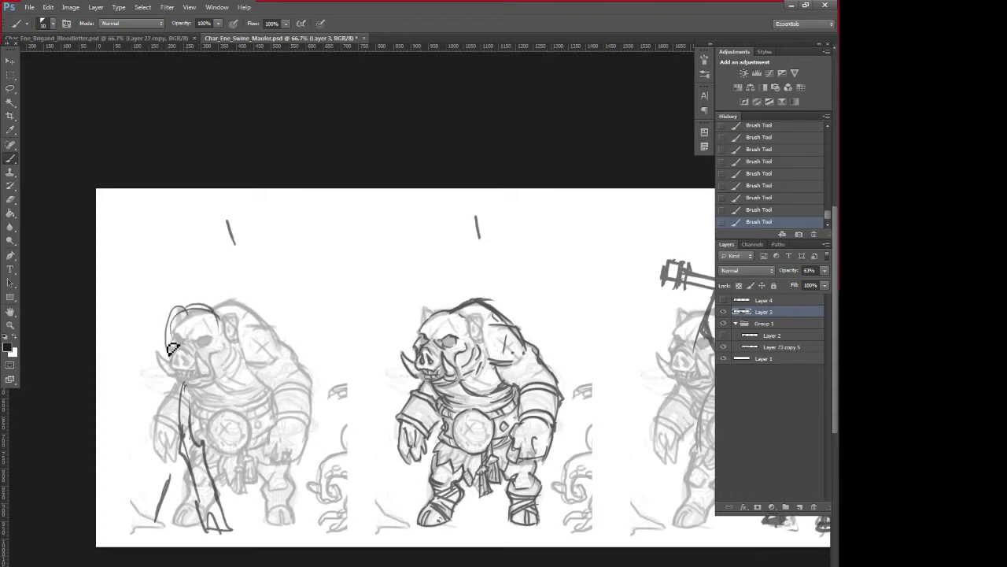
mouse_move(148, 345)
mouse_down()
mouse_move(161, 353)
mouse_move(188, 326)
mouse_move(166, 324)
mouse_move(180, 332)
mouse_move(172, 326)
mouse_move(169, 341)
mouse_move(195, 349)
mouse_move(195, 361)
mouse_move(175, 361)
mouse_move(170, 372)
mouse_move(199, 356)
mouse_move(184, 377)
mouse_move(199, 386)
mouse_move(191, 377)
mouse_move(208, 370)
mouse_move(178, 373)
mouse_move(183, 382)
mouse_move(180, 357)
mouse_up()
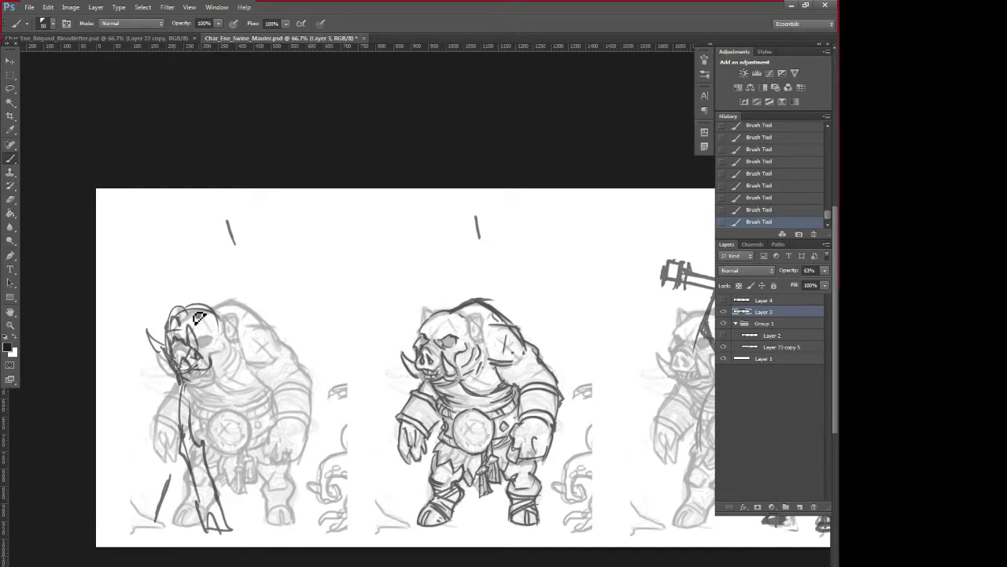
mouse_move(195, 323)
mouse_down()
mouse_move(211, 341)
mouse_move(215, 326)
mouse_move(170, 335)
mouse_move(194, 300)
mouse_move(160, 417)
mouse_move(179, 413)
mouse_move(173, 330)
mouse_move(189, 333)
mouse_move(173, 342)
mouse_move(176, 322)
mouse_move(211, 308)
mouse_move(230, 327)
mouse_move(223, 347)
mouse_move(237, 337)
mouse_move(284, 388)
mouse_move(290, 417)
mouse_up()
key(ctrl+z)
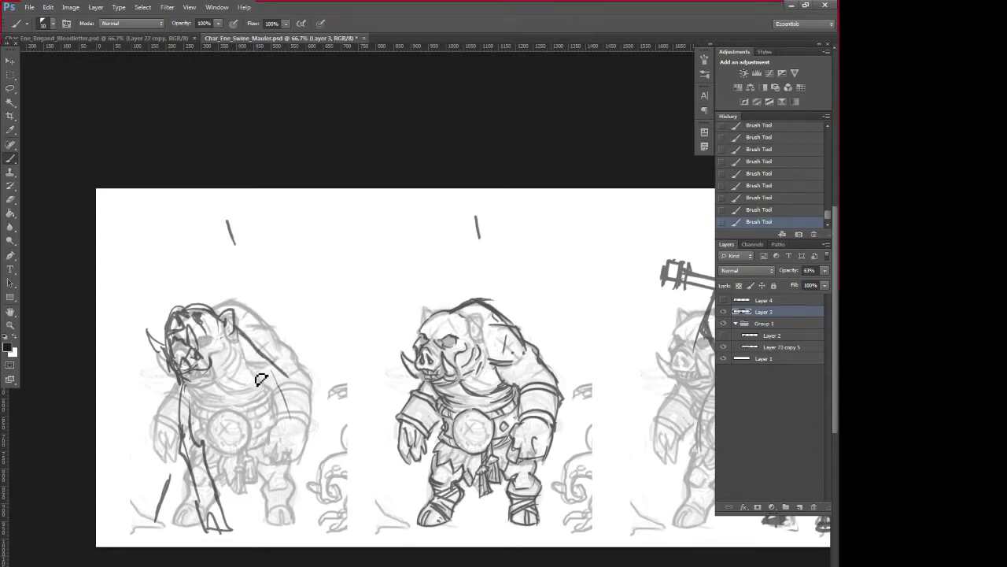
- Draw the leftmost pigman's other arm, hanging from the sloping shoulder and ending in a clawed hand
mouse_move(257, 374)
mouse_down()
mouse_move(274, 386)
mouse_move(275, 372)
mouse_move(287, 406)
mouse_move(302, 410)
mouse_up()
drag(194, 436, 206, 455)
mouse_move(290, 413)
mouse_down()
mouse_move(285, 450)
mouse_move(297, 459)
mouse_move(285, 432)
mouse_move(284, 451)
mouse_move(313, 445)
mouse_up()
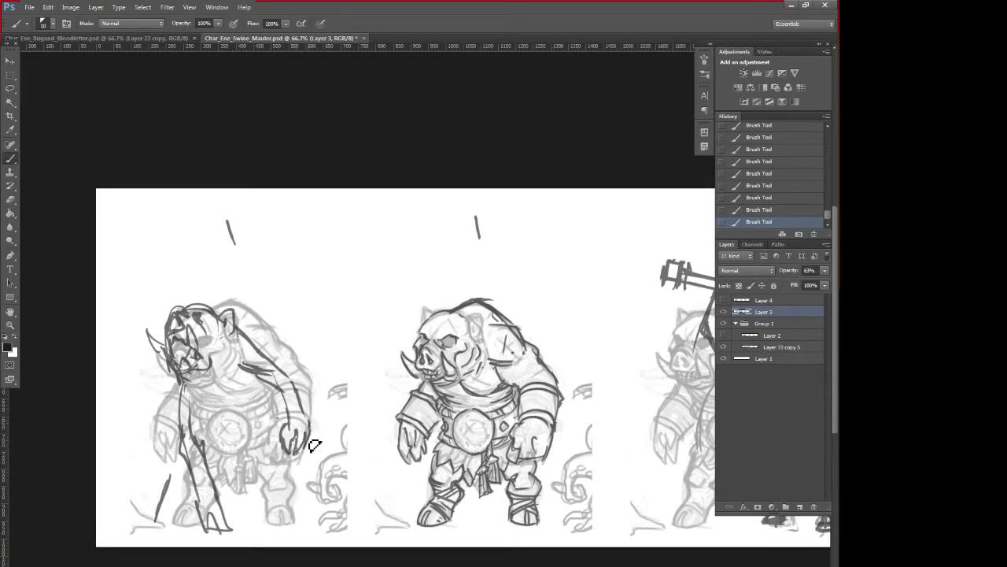
- Reinforce the outline of the leftmost pigman's long foreleg and add toe lines to its foot
drag(211, 511, 219, 523)
drag(178, 380, 184, 433)
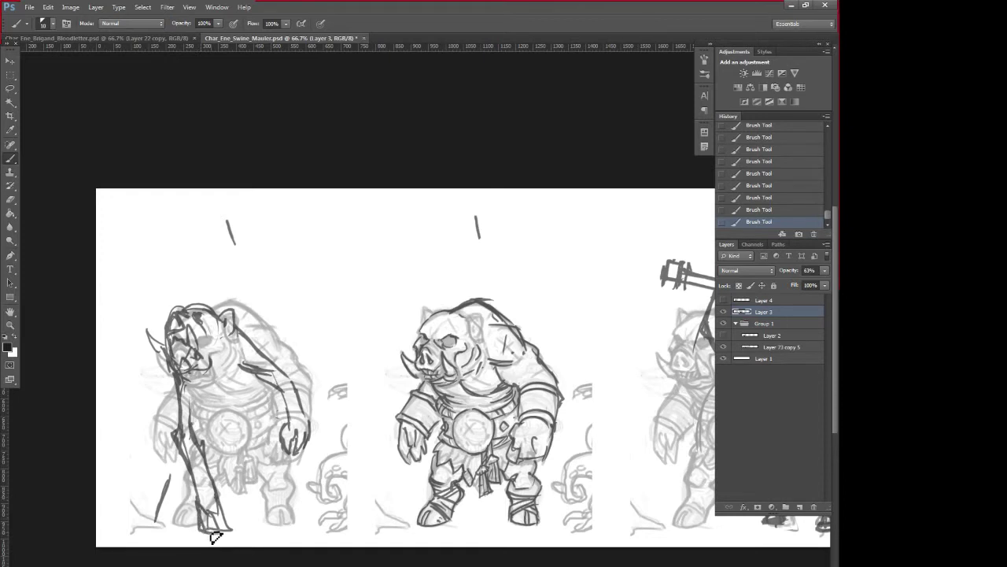
drag(204, 513, 225, 530)
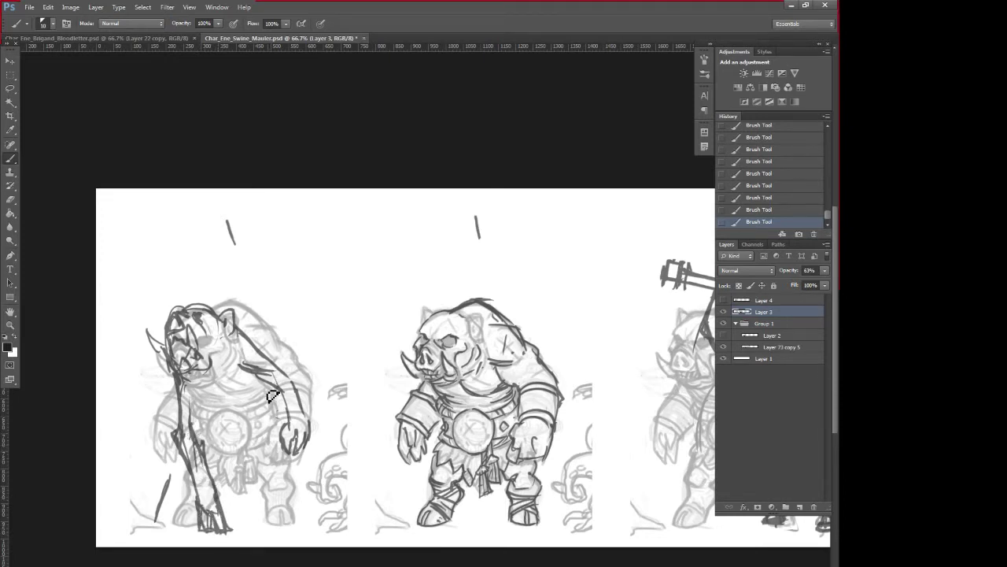
- Draw curved folds under the leftmost pigman's neck and short crease strokes on its cheek
mouse_move(185, 383)
mouse_down()
mouse_move(262, 381)
mouse_move(239, 396)
mouse_move(260, 380)
mouse_move(227, 391)
mouse_up()
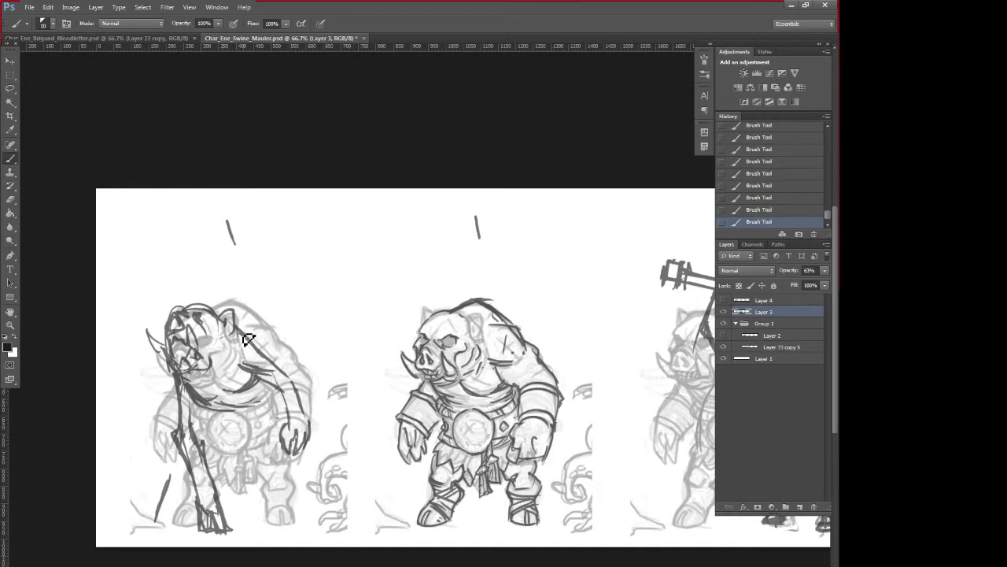
drag(230, 354, 223, 368)
drag(236, 355, 230, 368)
- Thicken the leftmost pigman's hanging arm and shoulder outlines, and fill in its dark eye
drag(278, 387, 292, 415)
mouse_move(290, 373)
mouse_down()
mouse_move(315, 440)
mouse_move(308, 427)
mouse_move(307, 455)
mouse_move(289, 463)
mouse_move(314, 447)
mouse_up()
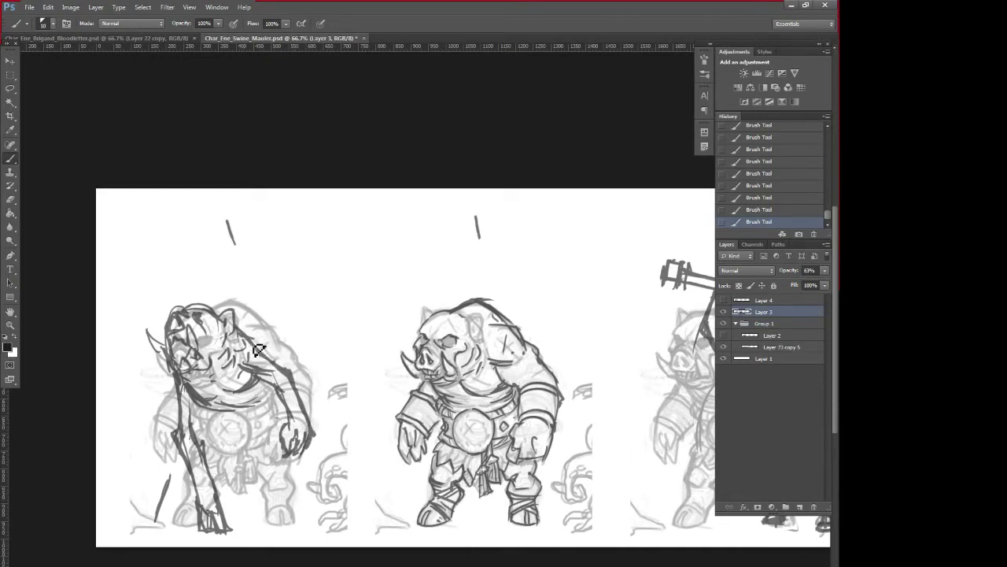
drag(180, 381, 176, 401)
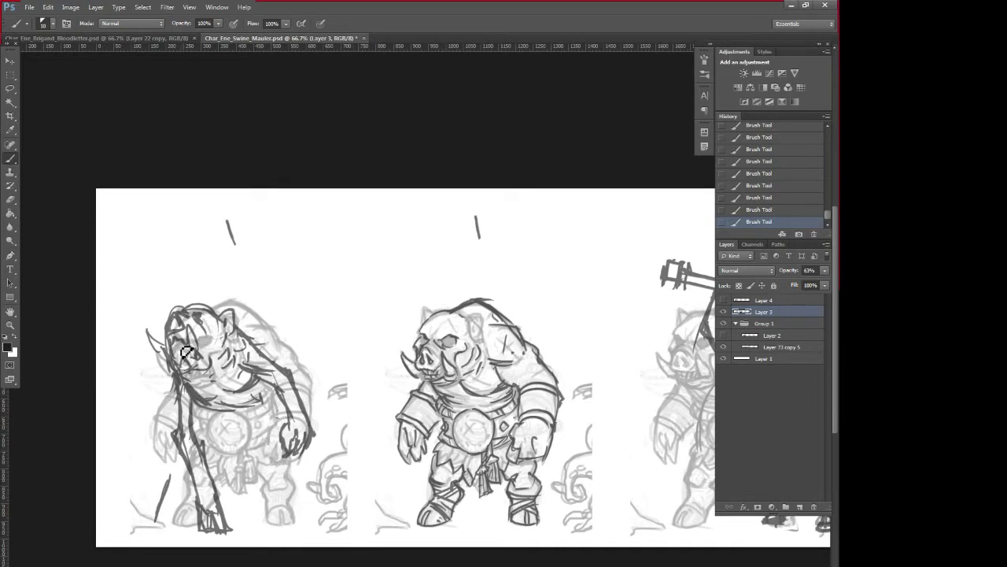
drag(181, 346, 196, 356)
- Set the foreground colour to black, and draw the leftmost pigman's round belly and both hoofed hind legs
click(8, 347)
click(588, 565)
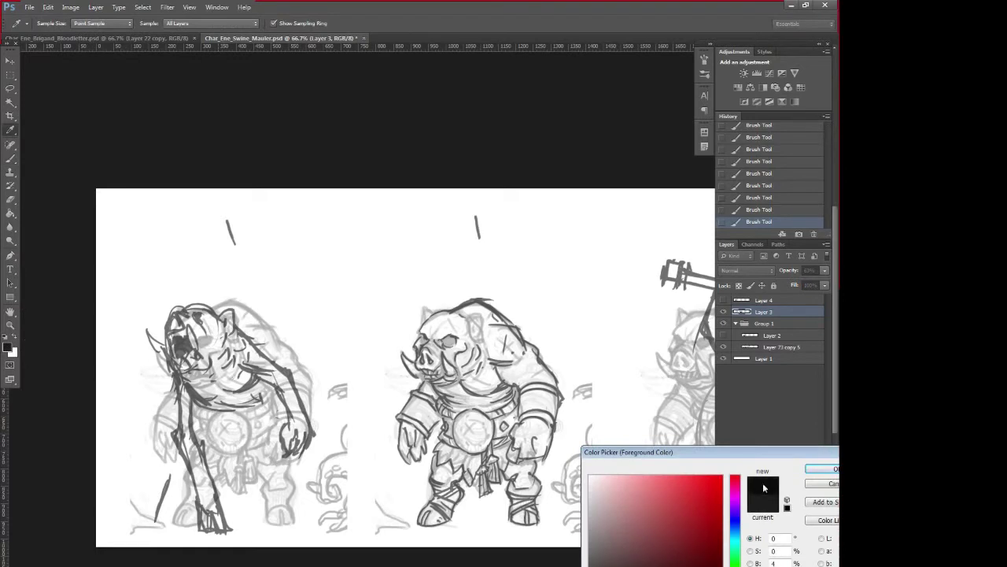
click(822, 469)
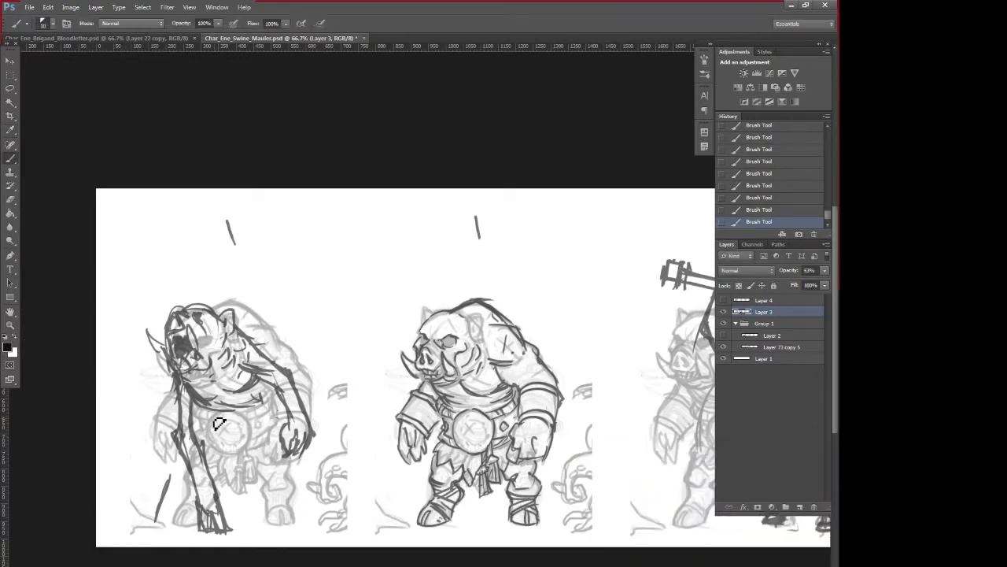
mouse_move(211, 469)
mouse_down()
mouse_move(239, 478)
mouse_move(230, 470)
mouse_move(282, 443)
mouse_up()
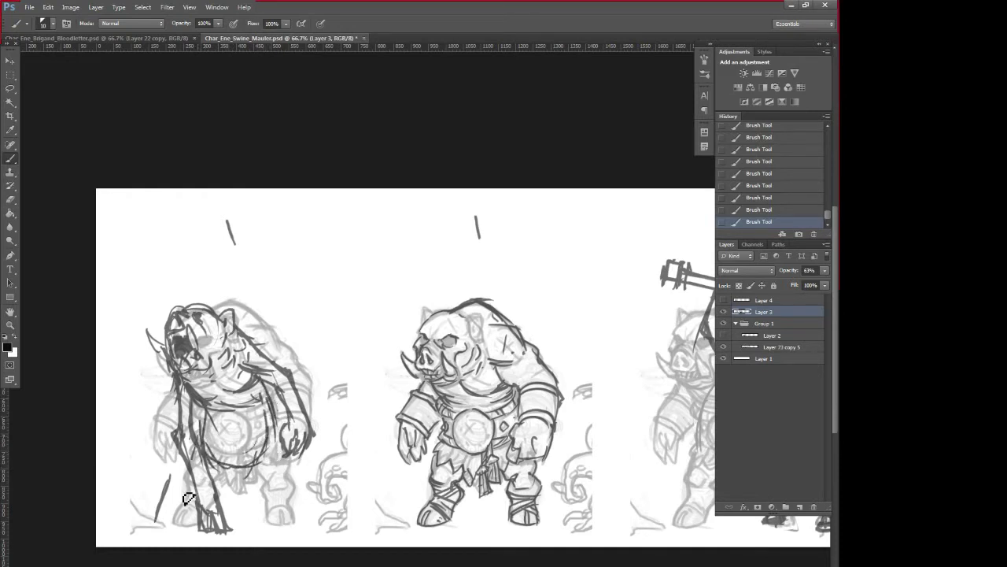
mouse_move(256, 465)
mouse_down()
mouse_move(277, 495)
mouse_move(284, 491)
mouse_up()
mouse_move(275, 445)
mouse_down()
mouse_move(296, 506)
mouse_move(279, 508)
mouse_move(303, 527)
mouse_up()
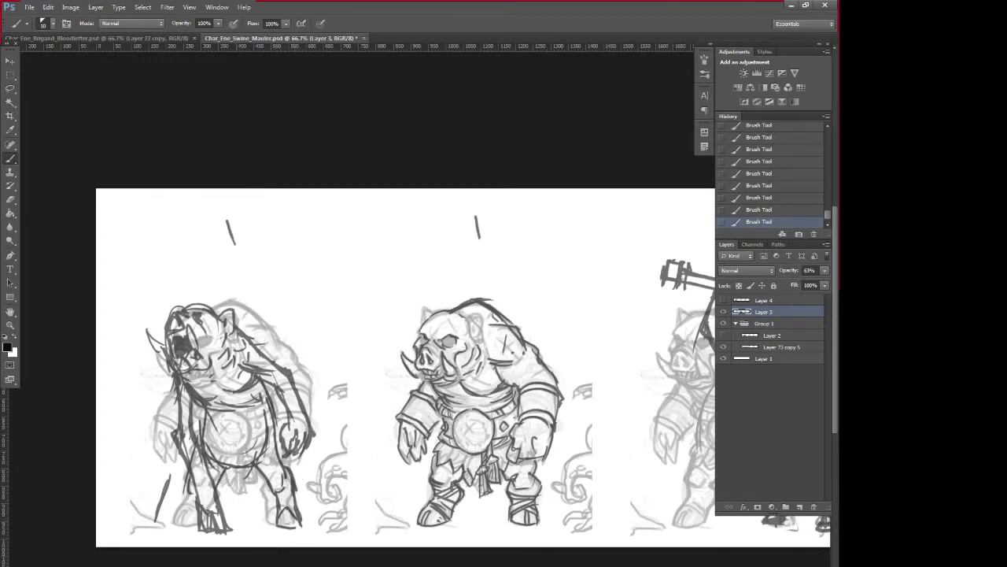
drag(197, 496, 180, 542)
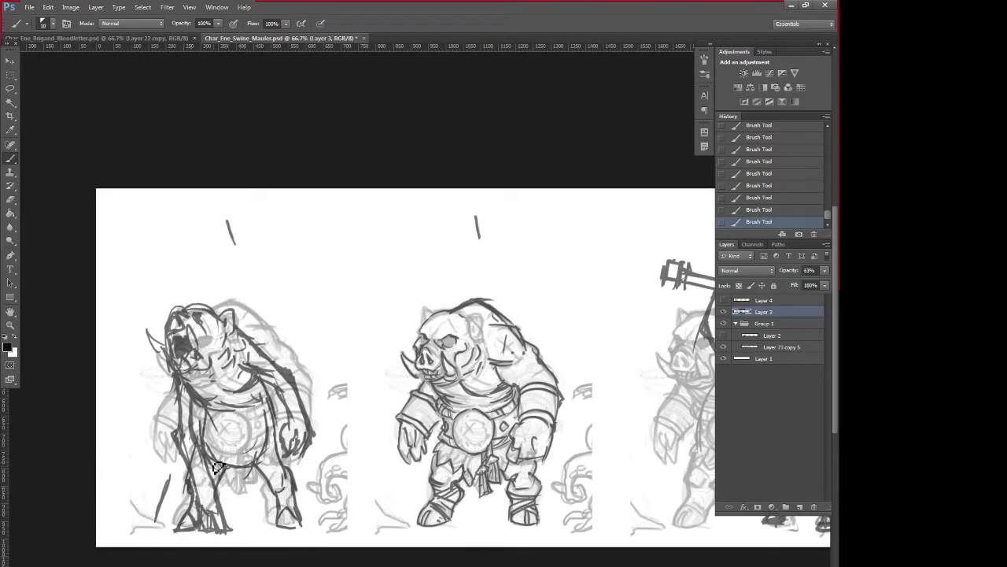
drag(218, 467, 264, 464)
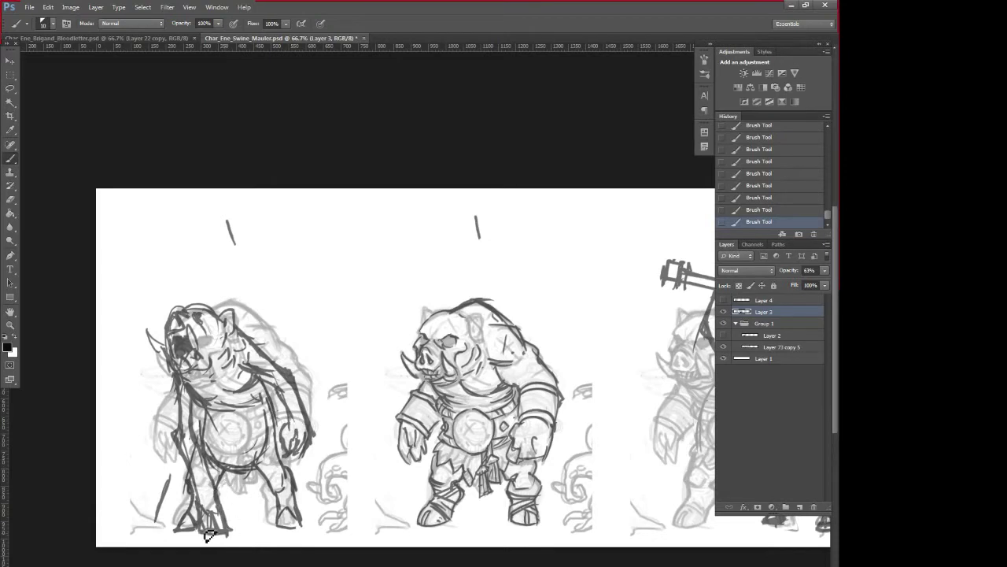
- Redraw the leftmost pigman's foreleg and foot with heavier outlines, undoing the stroke that misses
alt+click(203, 498)
alt+click(199, 409)
drag(199, 411, 218, 502)
key(ctrl+z)
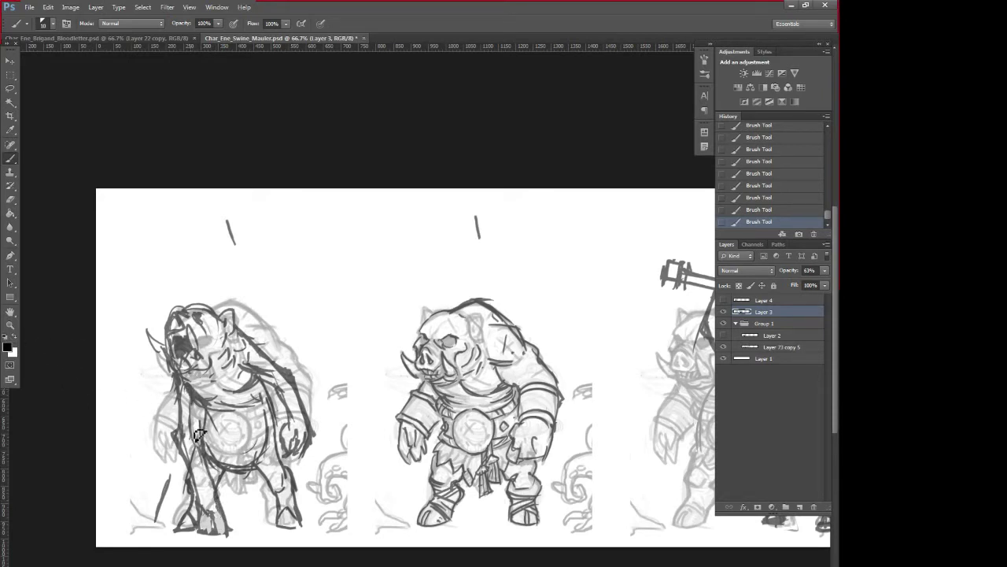
mouse_move(201, 450)
mouse_down()
mouse_move(223, 520)
mouse_move(226, 543)
mouse_move(214, 549)
mouse_move(203, 517)
mouse_move(220, 538)
mouse_up()
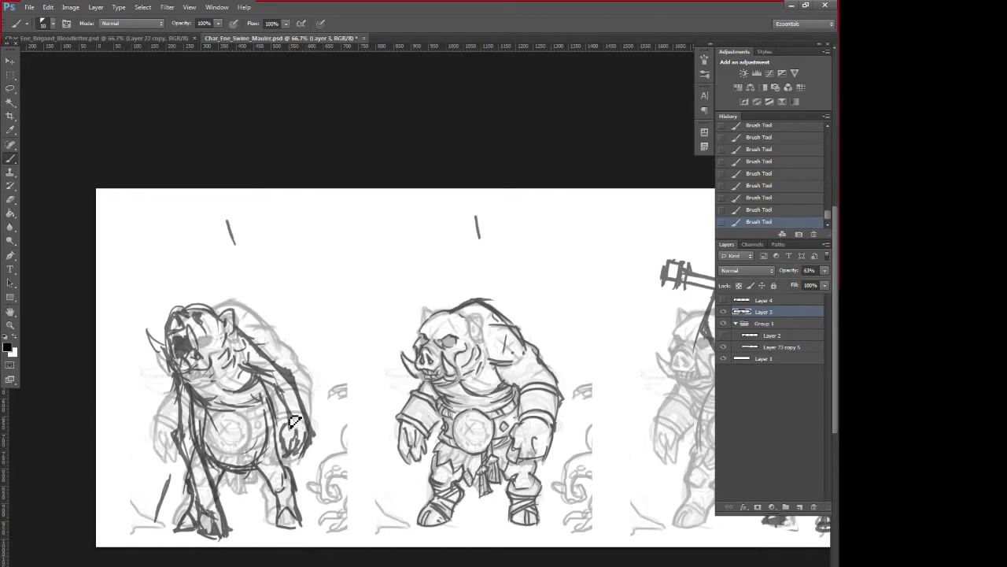
- Shade the leftmost pigman's chest, jaw, underbelly and hind leg with dark strokes, and darken its hand and hooves
drag(290, 430, 304, 422)
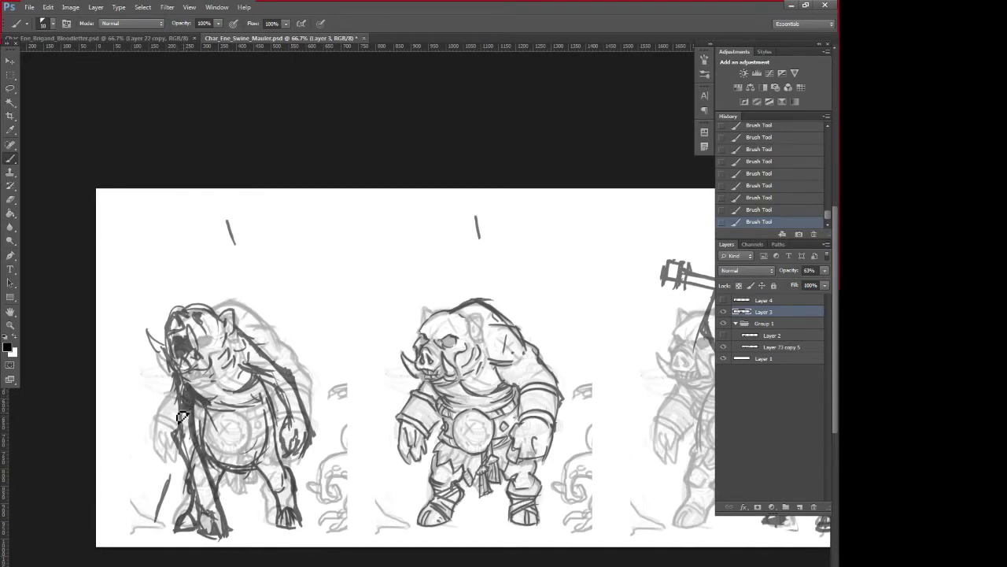
mouse_move(201, 392)
mouse_down()
mouse_move(240, 411)
mouse_move(214, 426)
mouse_move(218, 464)
mouse_move(285, 490)
mouse_move(266, 476)
mouse_move(299, 508)
mouse_up()
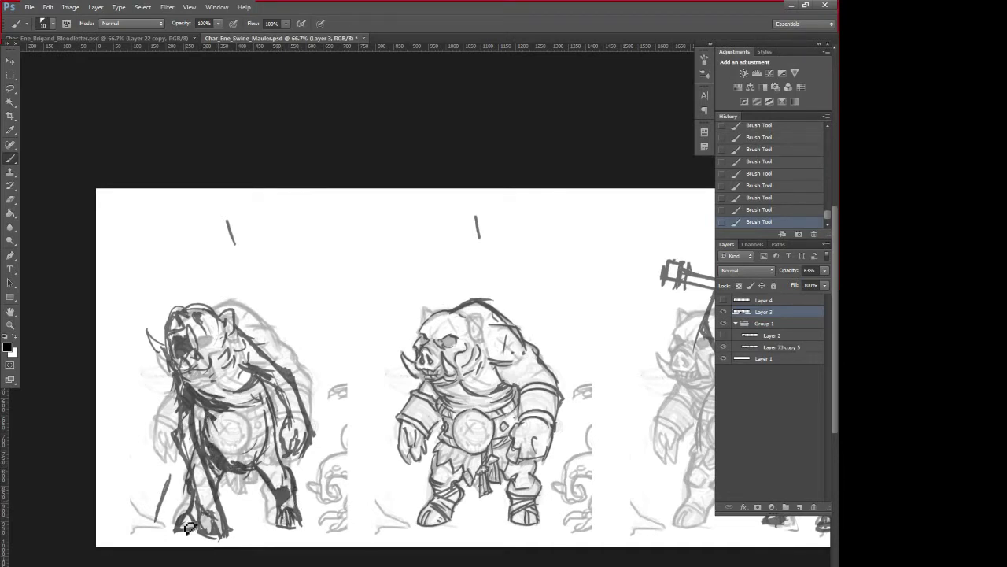
mouse_move(189, 529)
mouse_down()
mouse_move(197, 508)
mouse_move(196, 543)
mouse_up()
mouse_move(298, 440)
mouse_down()
mouse_move(316, 457)
mouse_move(299, 437)
mouse_move(282, 449)
mouse_move(302, 425)
mouse_up()
mouse_move(214, 356)
mouse_down()
mouse_move(206, 388)
mouse_move(193, 384)
mouse_move(215, 390)
mouse_move(195, 379)
mouse_move(245, 372)
mouse_move(198, 445)
mouse_up()
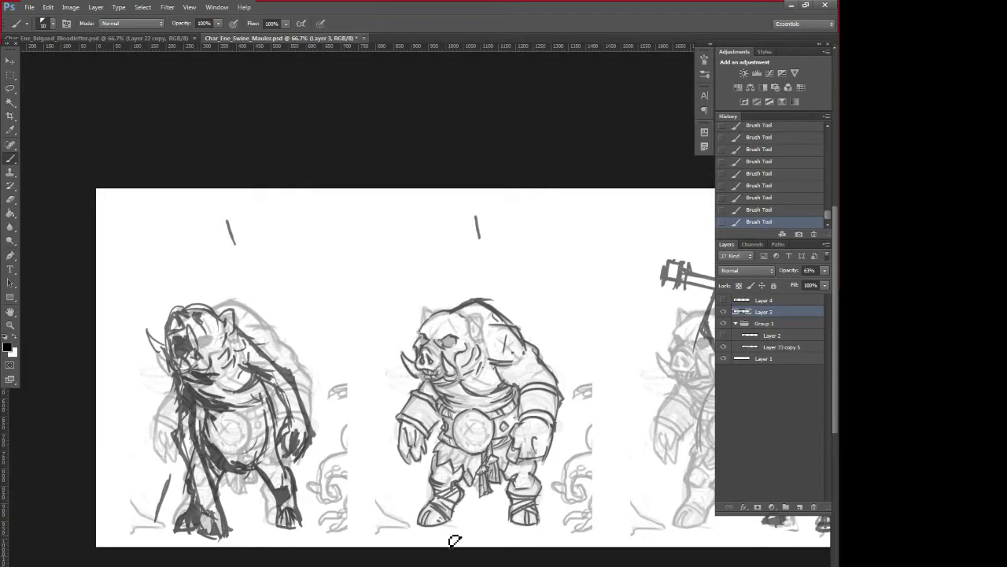
drag(558, 519, 501, 523)
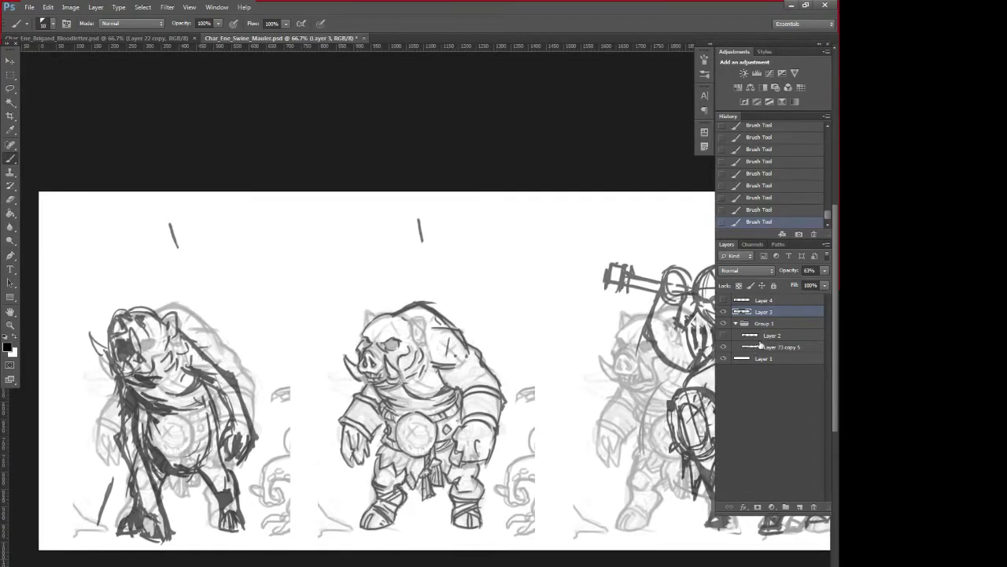
- On Layer 73 copy 5, lasso and delete the faded old pigman sketch behind the leftmost figure, then clear the selection
click(759, 346)
click(11, 88)
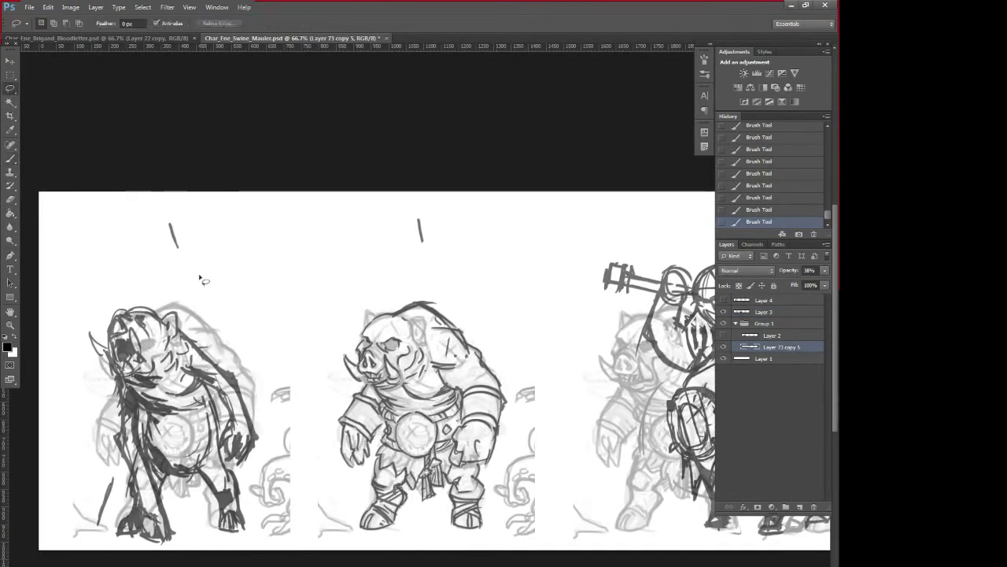
mouse_move(203, 280)
mouse_down()
mouse_move(93, 547)
mouse_move(313, 420)
mouse_up()
key(Delete)
key(ctrl+d)
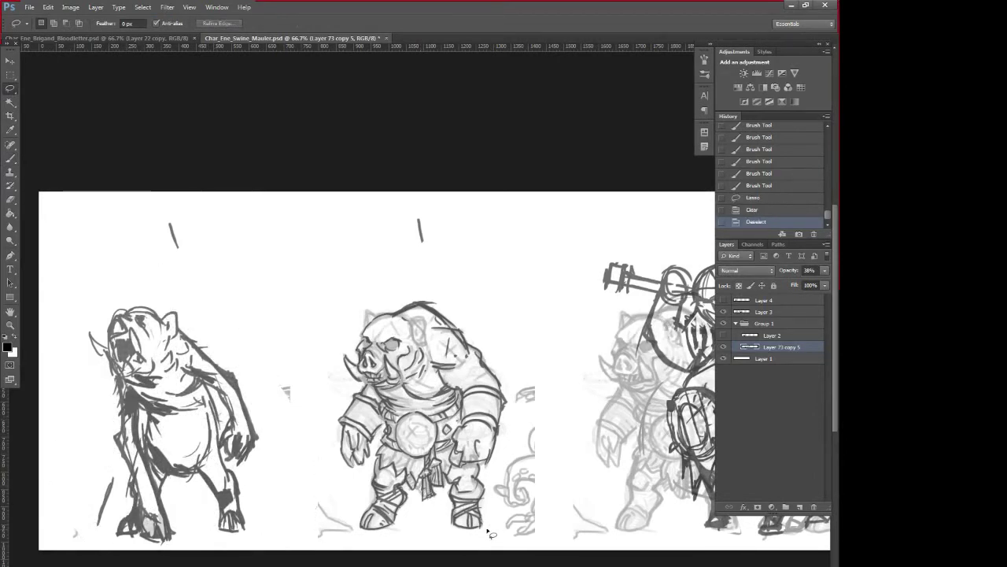
- Paint out the leftover sketch marks beside the leftmost pigman's feet with a white brush, and resample the dark drawing colour
key(b)
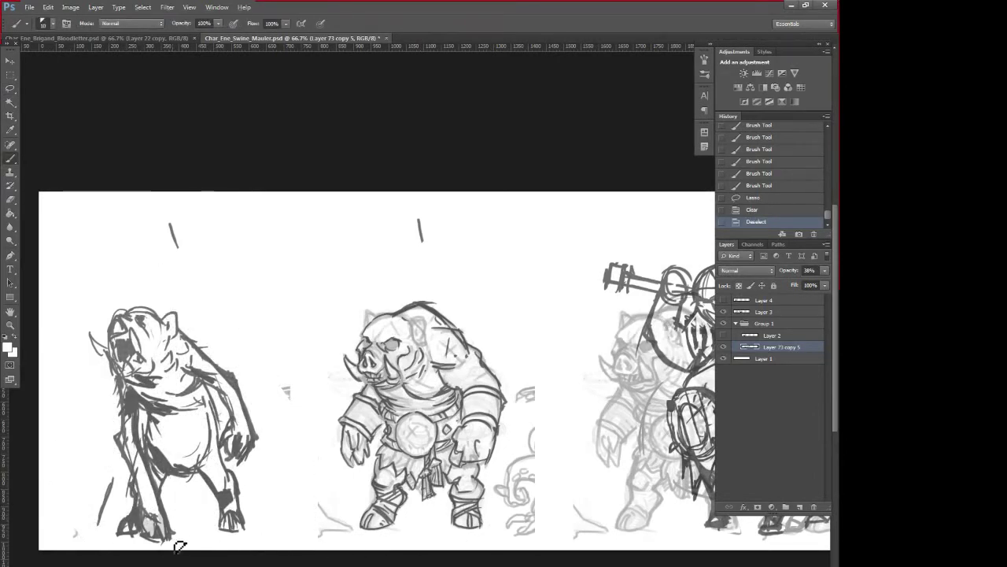
drag(176, 550, 193, 536)
mouse_move(492, 539)
mouse_down()
mouse_move(473, 554)
mouse_move(392, 548)
mouse_up()
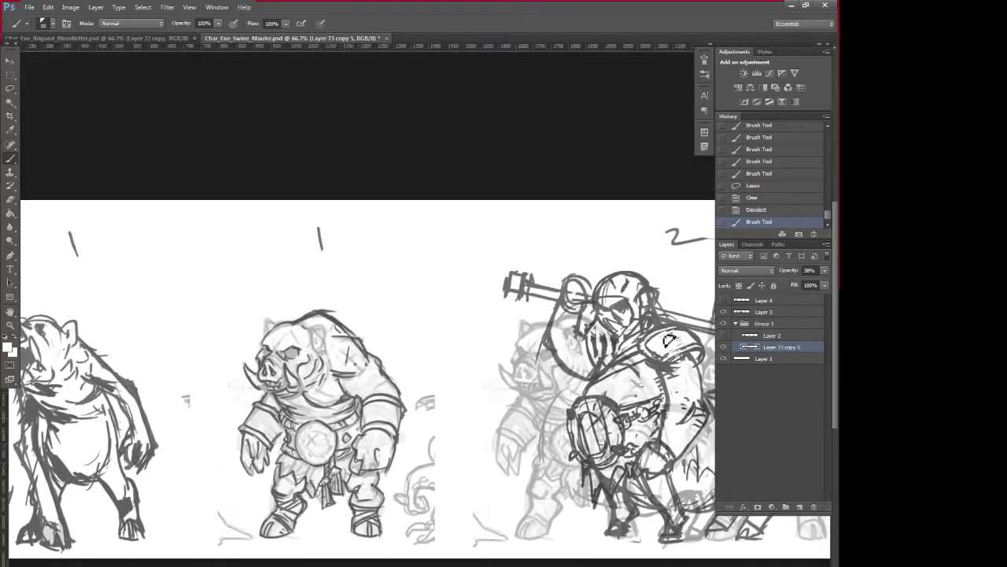
alt+click(471, 179)
drag(398, 395, 445, 391)
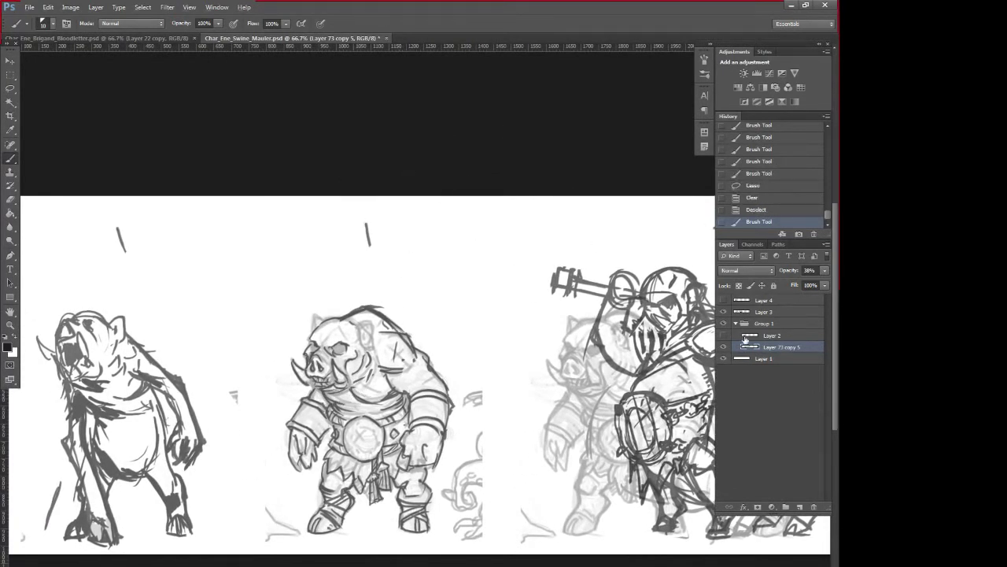
- On Layer 3, strengthen the standing pigman's mouth line, step back the last stray strokes, and darken its eyes and brow
click(723, 314)
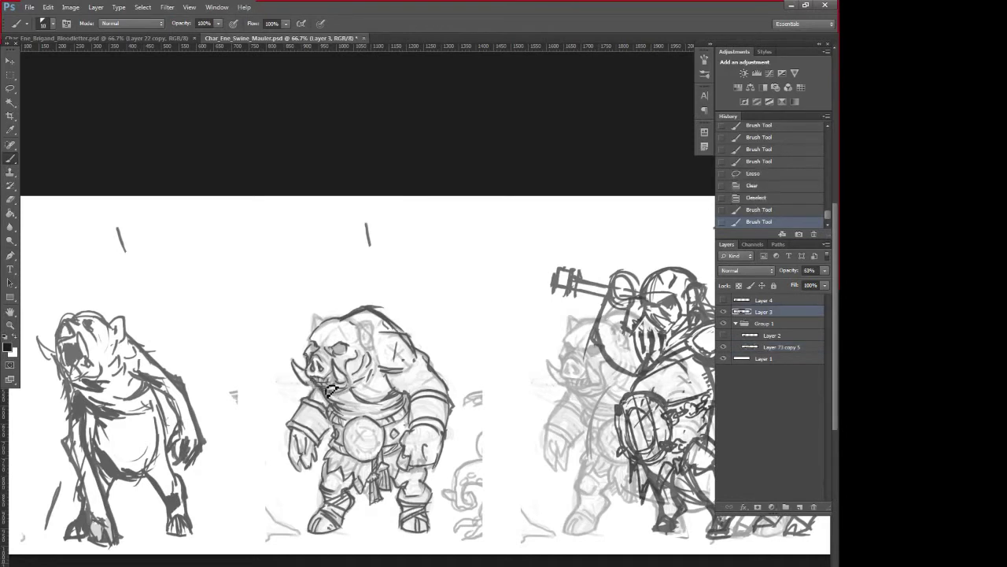
mouse_move(318, 385)
mouse_down()
mouse_move(368, 380)
mouse_move(318, 389)
mouse_move(347, 389)
mouse_up()
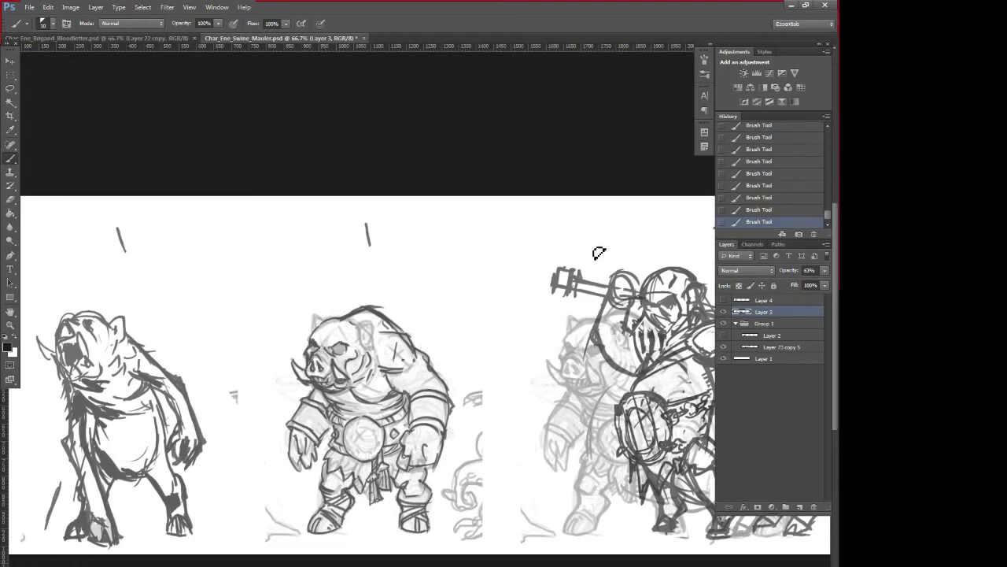
click(752, 197)
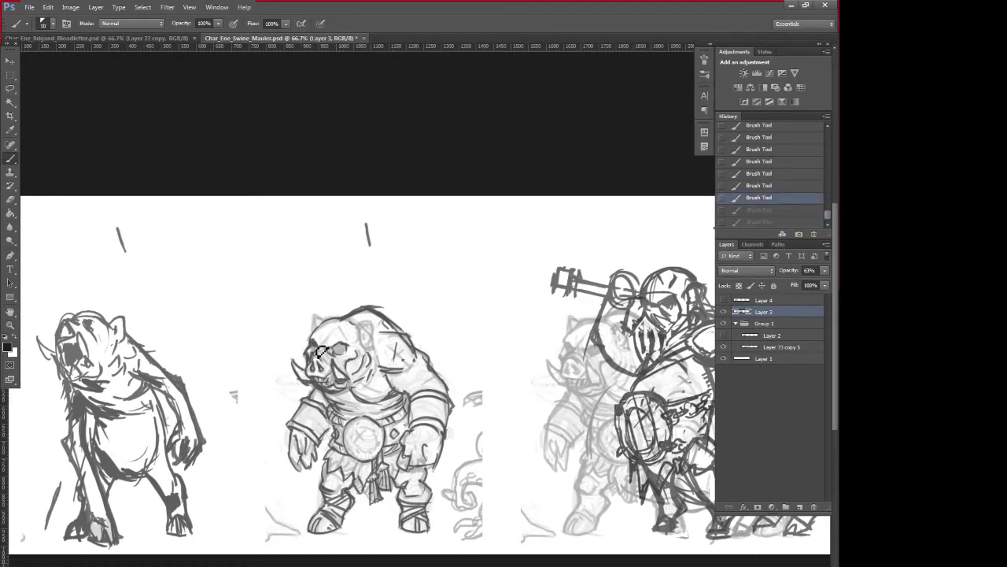
drag(321, 350, 329, 351)
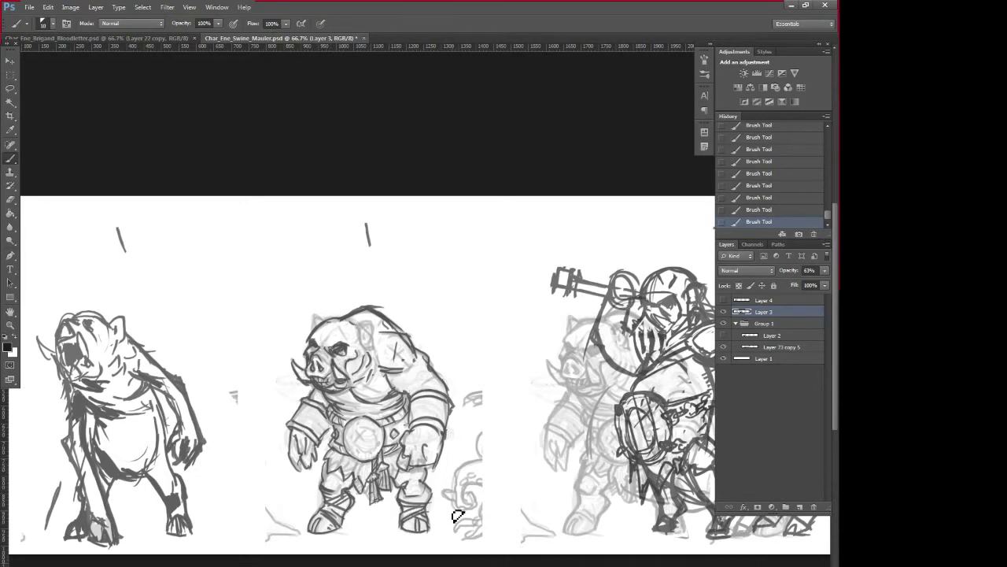
- Outline the standing pigman's hooves with darker strokes, and clean up their lower edge with white
drag(366, 494, 466, 502)
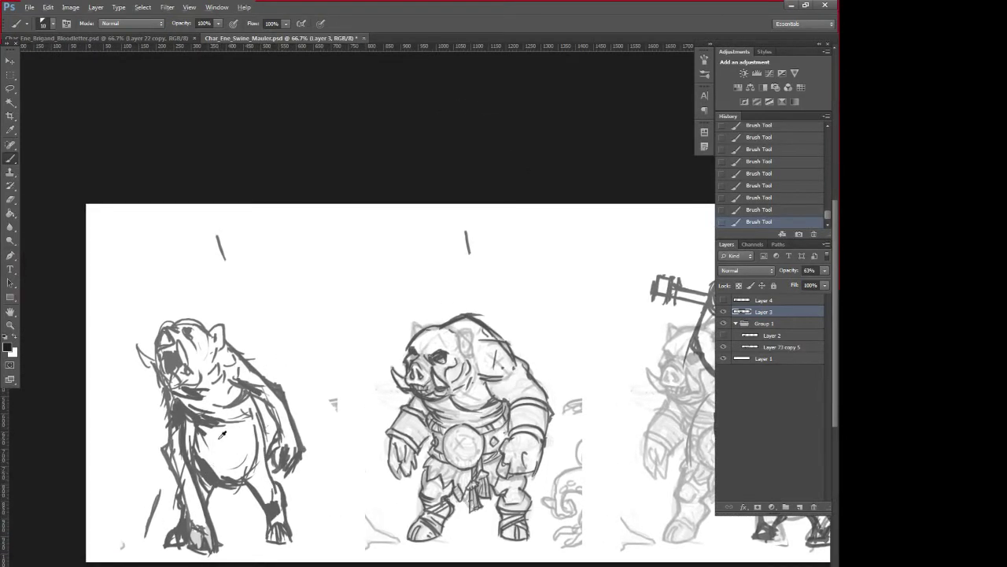
drag(499, 532, 374, 518)
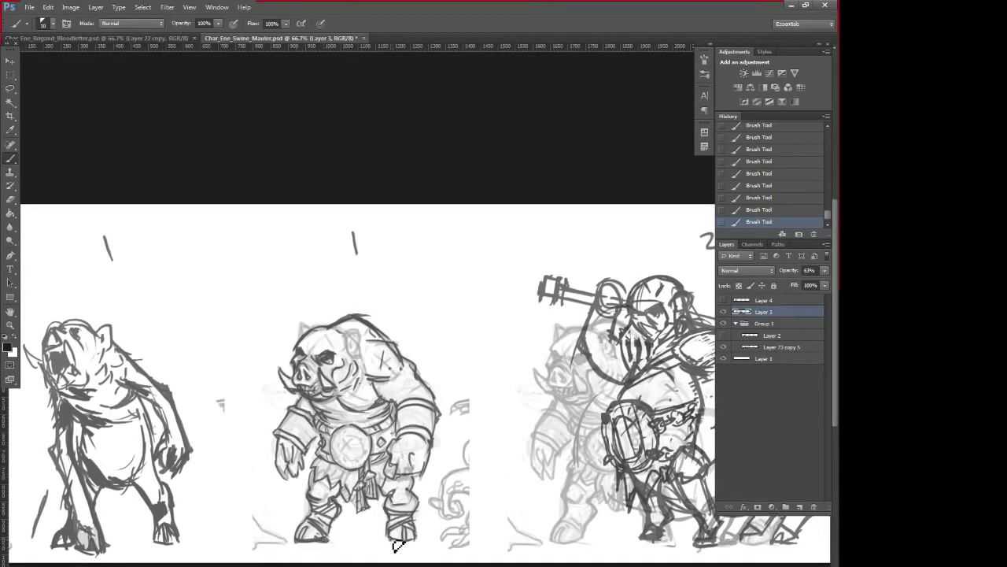
alt+click(337, 540)
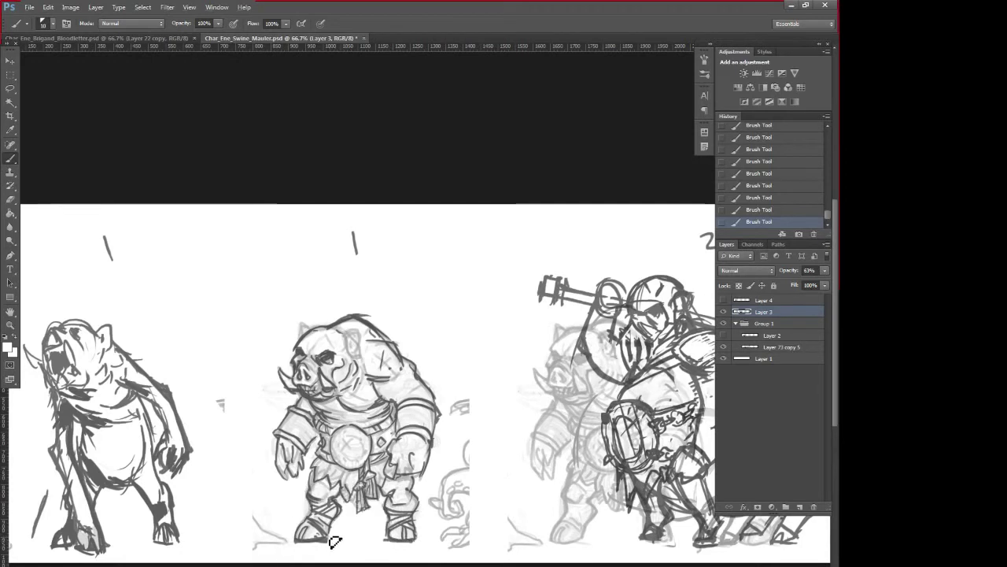
drag(334, 543, 310, 551)
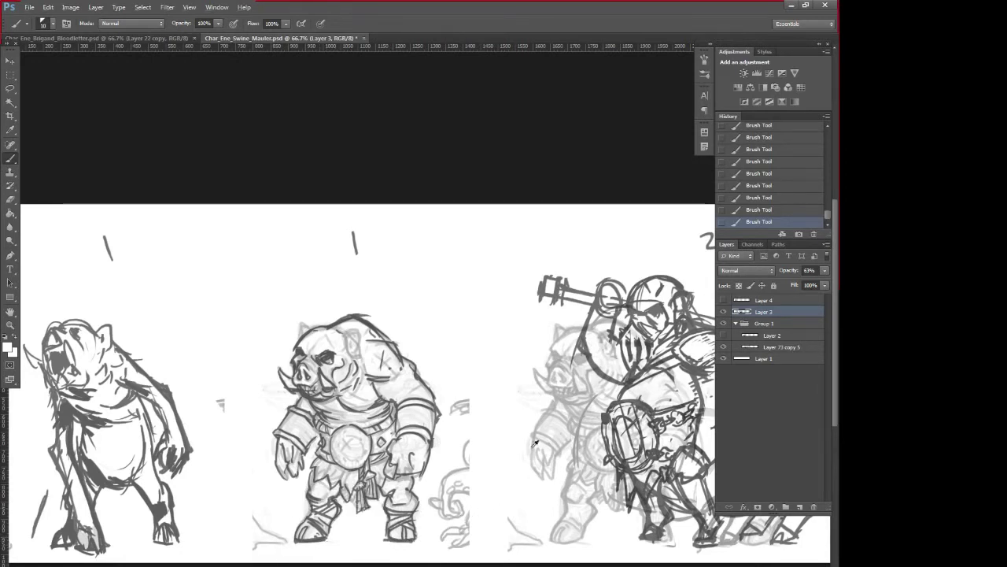
- Add short hair strokes to the leftmost pigman's belly, and outline the standing pigman's round belt buckle and belt
drag(470, 410, 406, 396)
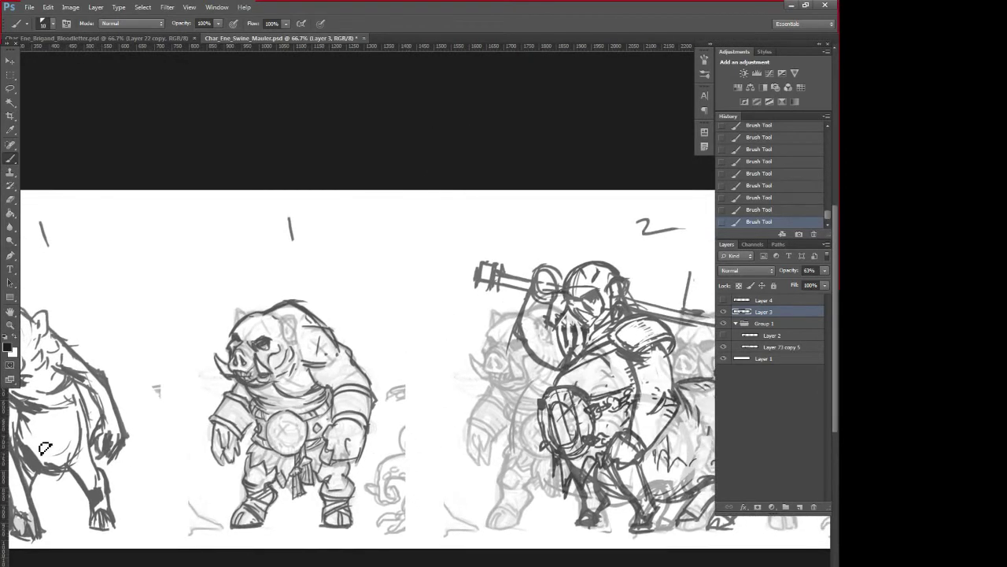
mouse_move(69, 433)
mouse_down()
mouse_move(68, 454)
mouse_move(89, 452)
mouse_move(86, 463)
mouse_move(149, 466)
mouse_move(172, 453)
mouse_up()
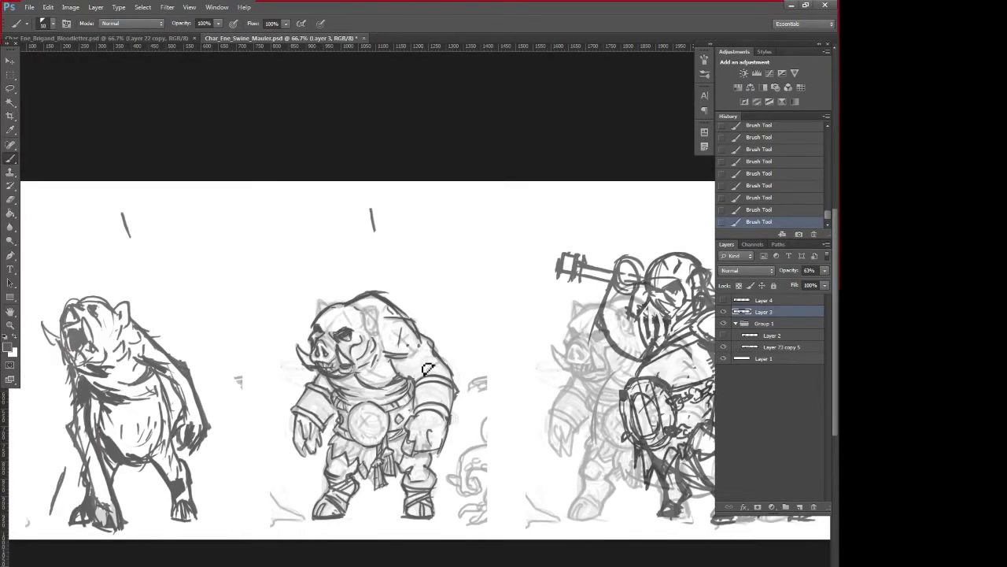
drag(507, 476, 295, 501)
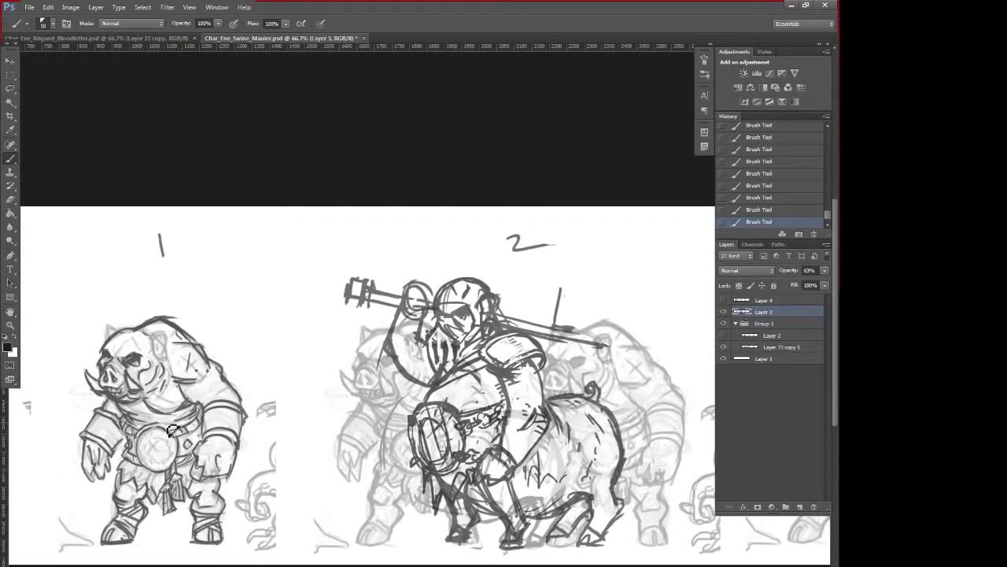
drag(183, 445, 178, 469)
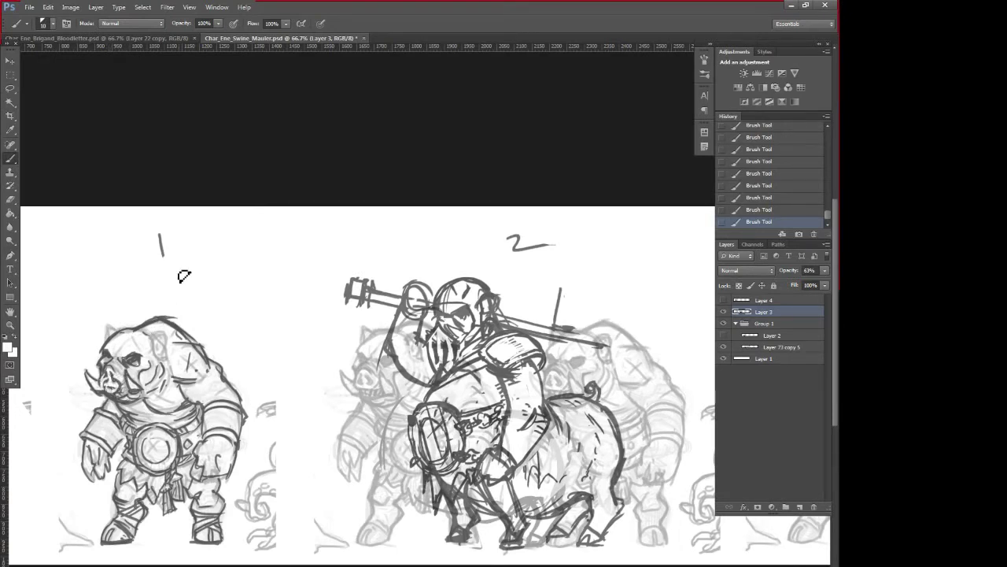
- Draw short black bristles along the standing pigman's head and humped back, undoing the stroke that misses
key(d)
key(x)
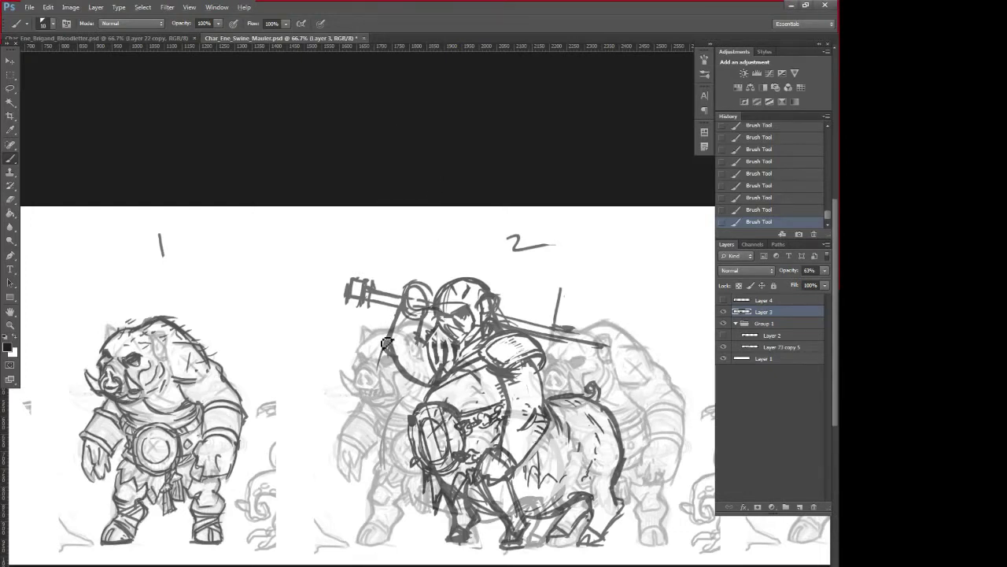
drag(310, 419, 452, 407)
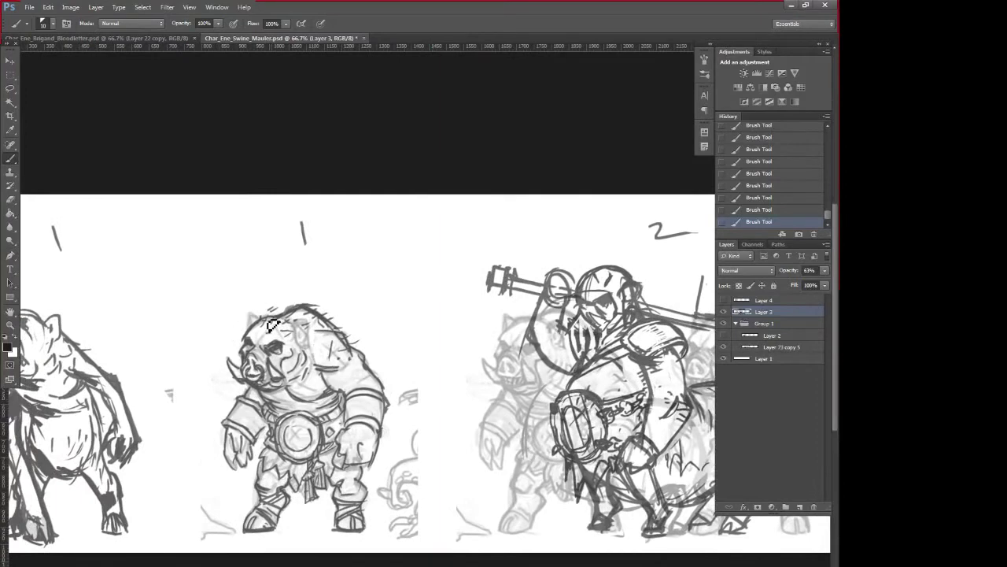
drag(268, 318, 288, 305)
mouse_move(473, 534)
mouse_down()
mouse_move(601, 528)
mouse_move(512, 555)
mouse_up()
key(ctrl+z)
drag(521, 514, 374, 502)
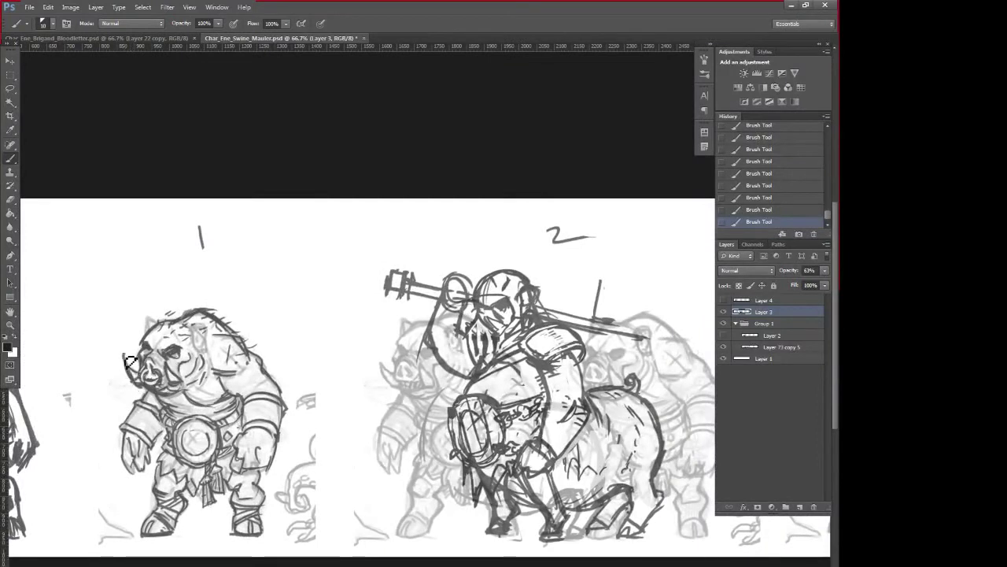
- Rework the standing pigman's outer tusk, alternating white and dark strokes to sharpen its outline
key(x)
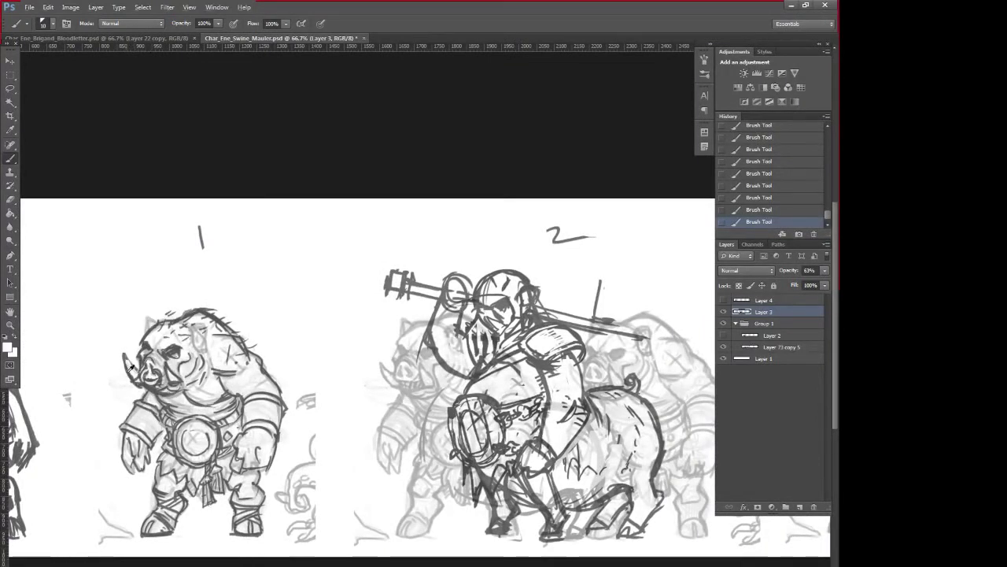
alt+click(203, 162)
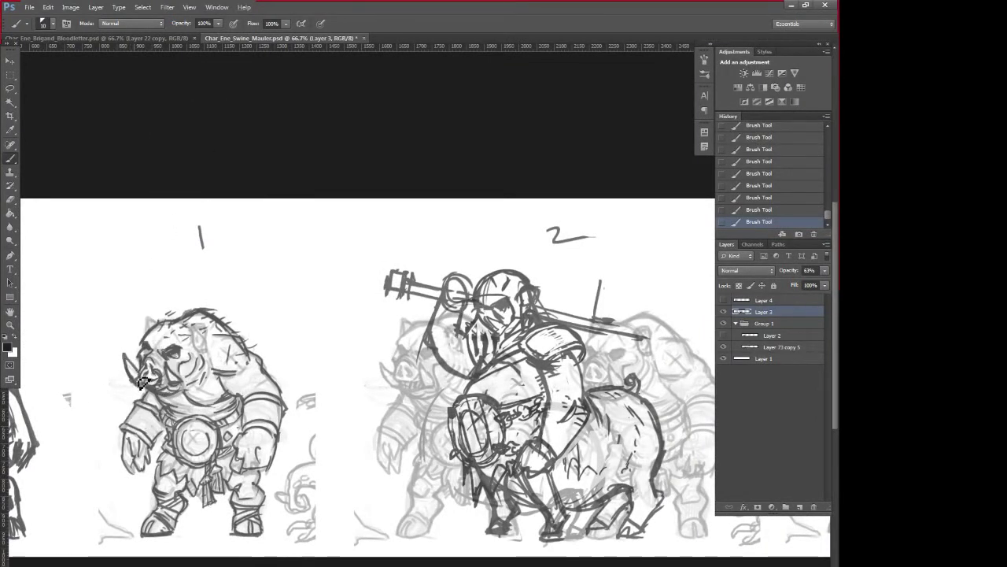
alt+click(221, 193)
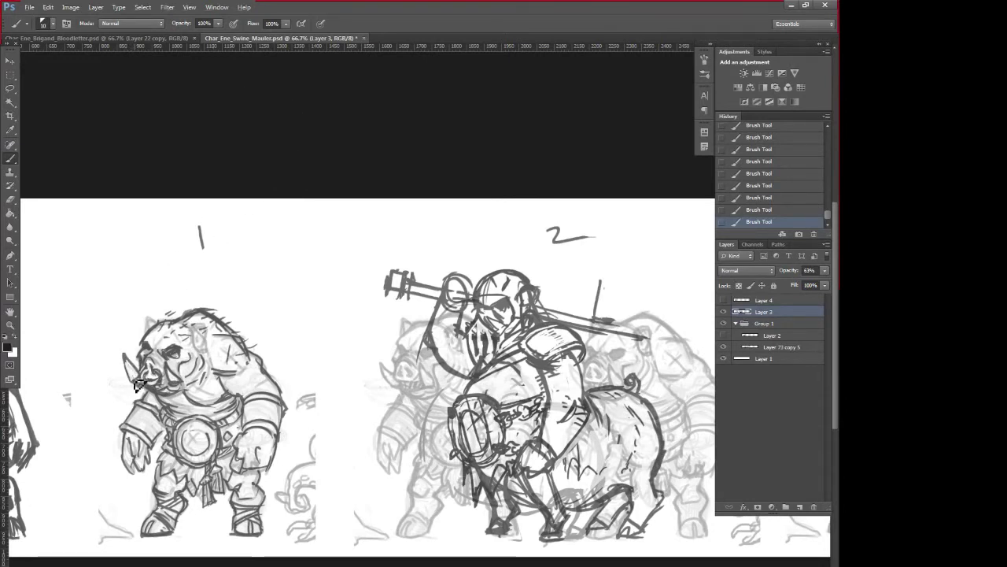
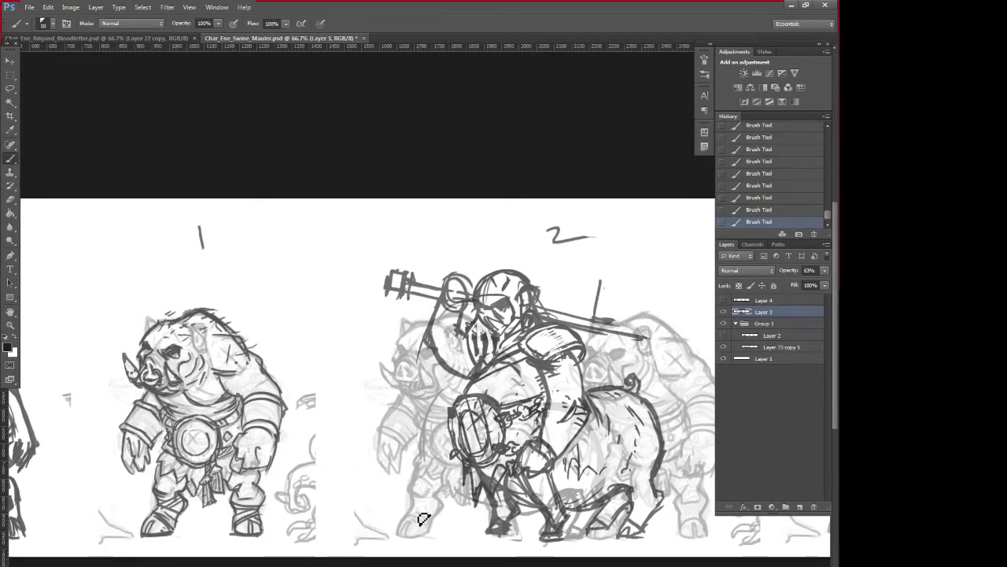
- On Layer 73 copy 5, lasso the stray sketch fragments between the first three concepts, fill them with white, and deselect
drag(409, 487, 371, 510)
key(ctrl+minus)
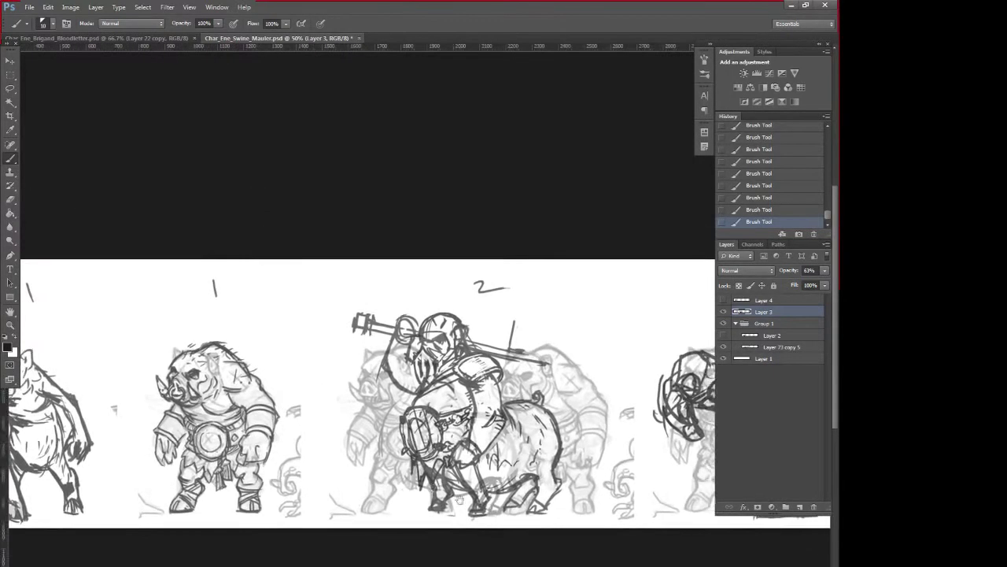
drag(477, 510, 515, 514)
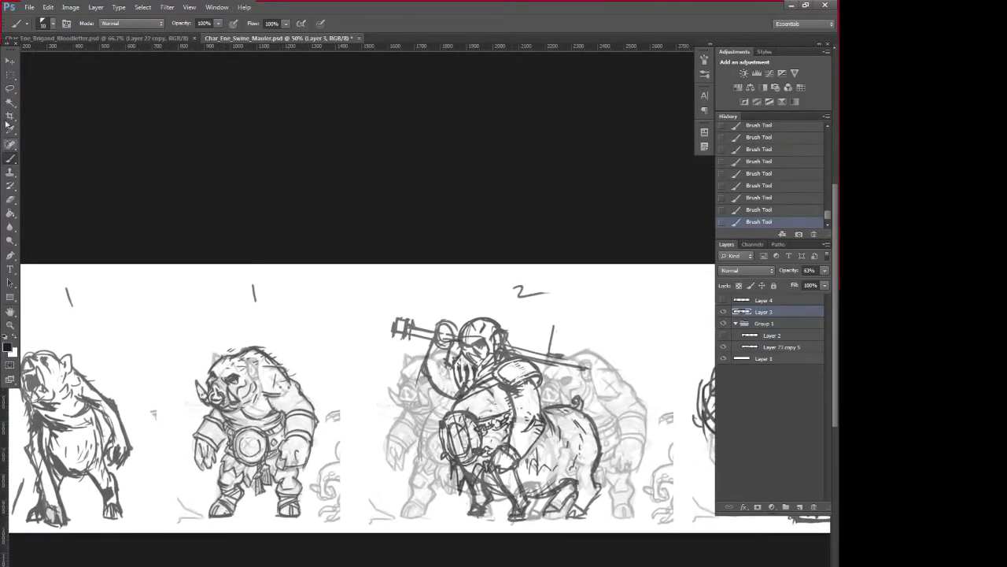
click(11, 90)
click(752, 346)
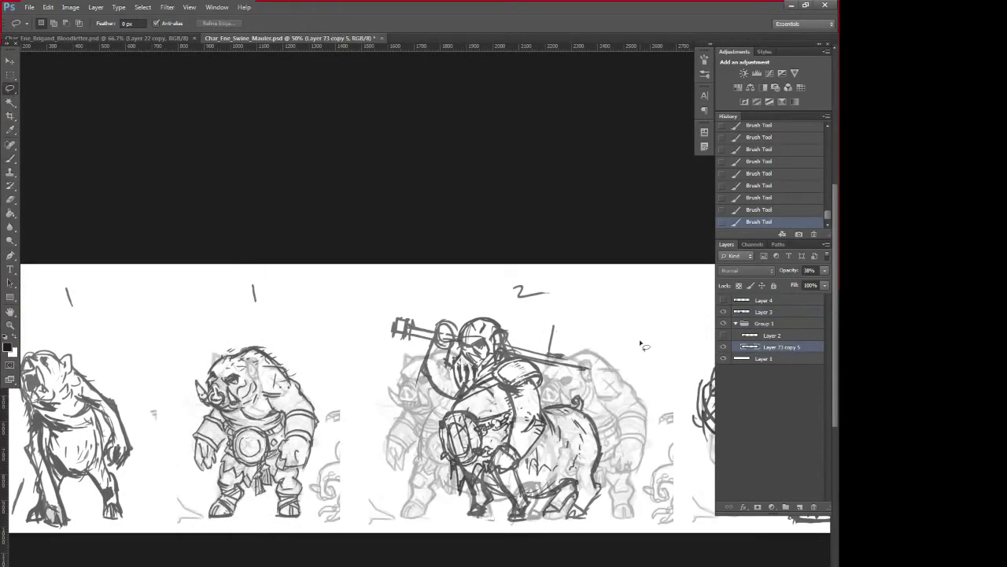
drag(195, 325, 175, 421)
mouse_move(210, 519)
mouse_down()
mouse_move(128, 392)
mouse_move(158, 334)
mouse_up()
drag(129, 427, 89, 476)
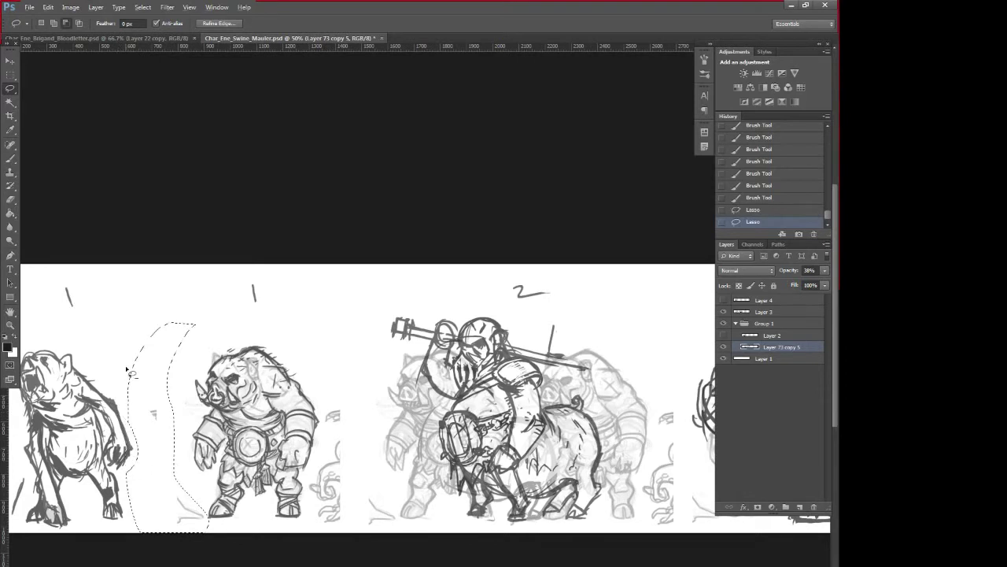
drag(345, 387, 333, 403)
mouse_move(325, 452)
mouse_down()
mouse_move(327, 542)
mouse_move(386, 543)
mouse_move(370, 381)
mouse_move(346, 387)
mouse_up()
drag(678, 411, 659, 429)
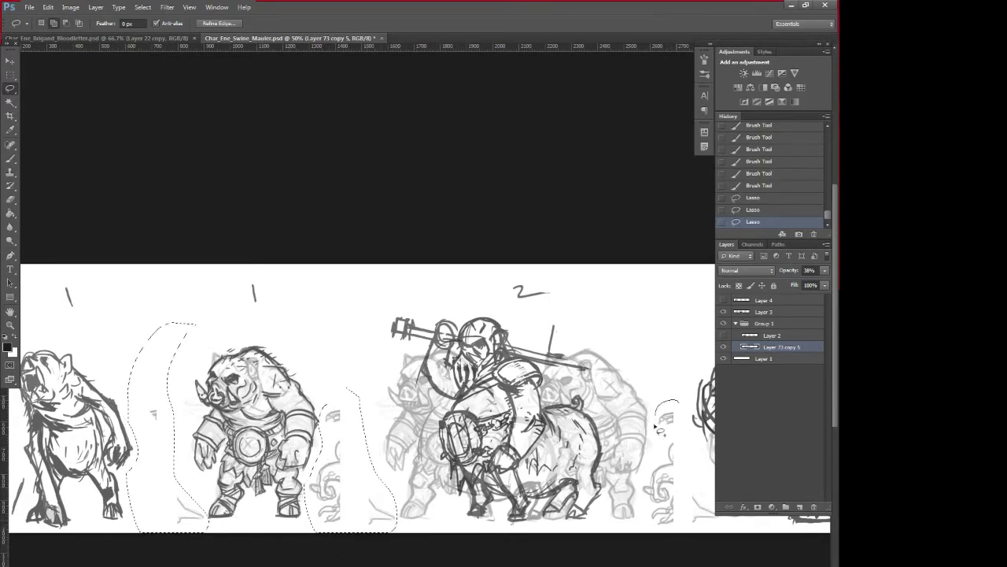
mouse_move(644, 499)
mouse_down()
mouse_move(690, 475)
mouse_move(679, 406)
mouse_up()
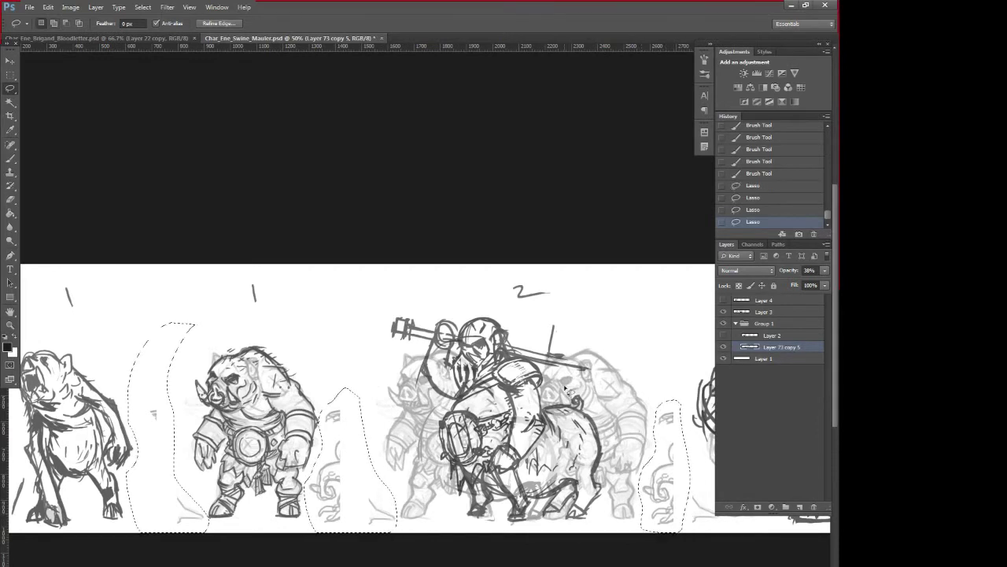
key(x)
key(alt+BackSpace)
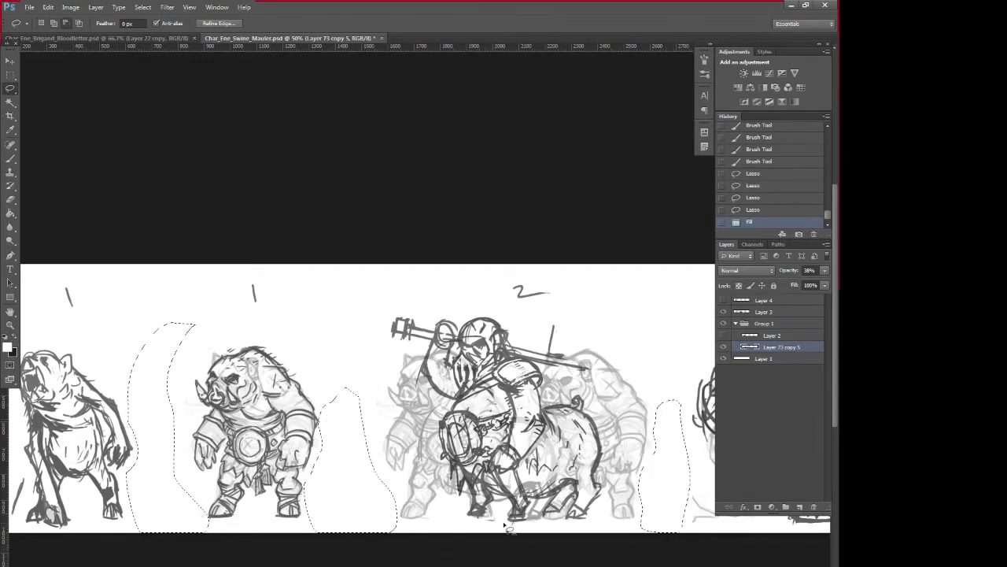
key(ctrl+d)
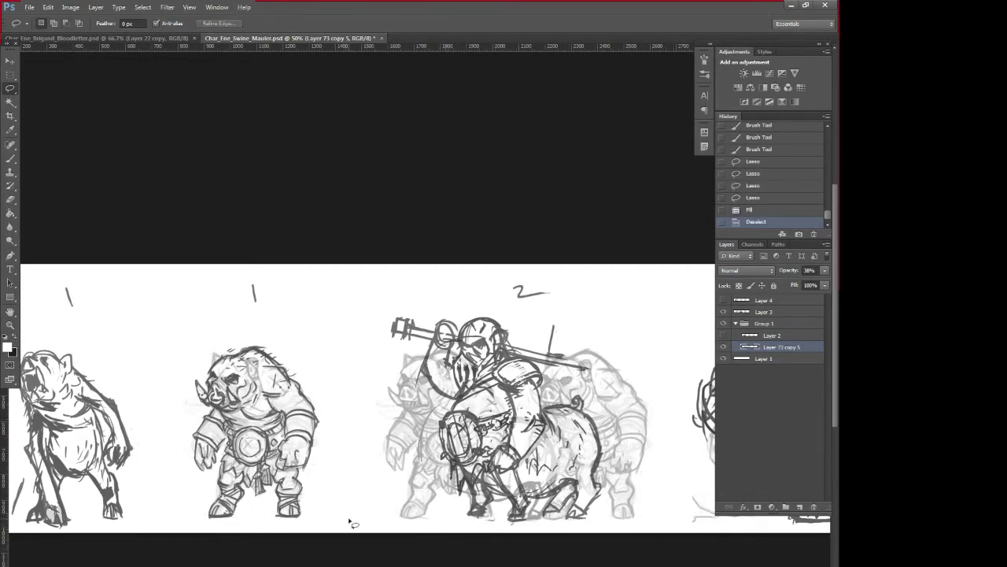
- Draw a straight horizontal grey ground line beneath the feet of the concept figures on Layer 73 copy 5
key(b)
key(ctrl+minus)
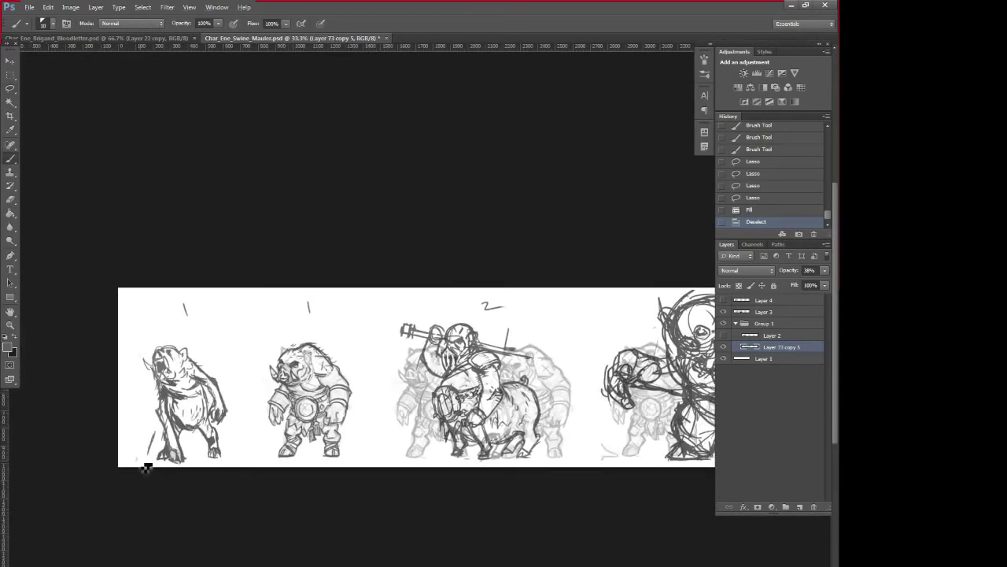
click(128, 460)
drag(160, 459, 798, 493)
drag(482, 508, 402, 539)
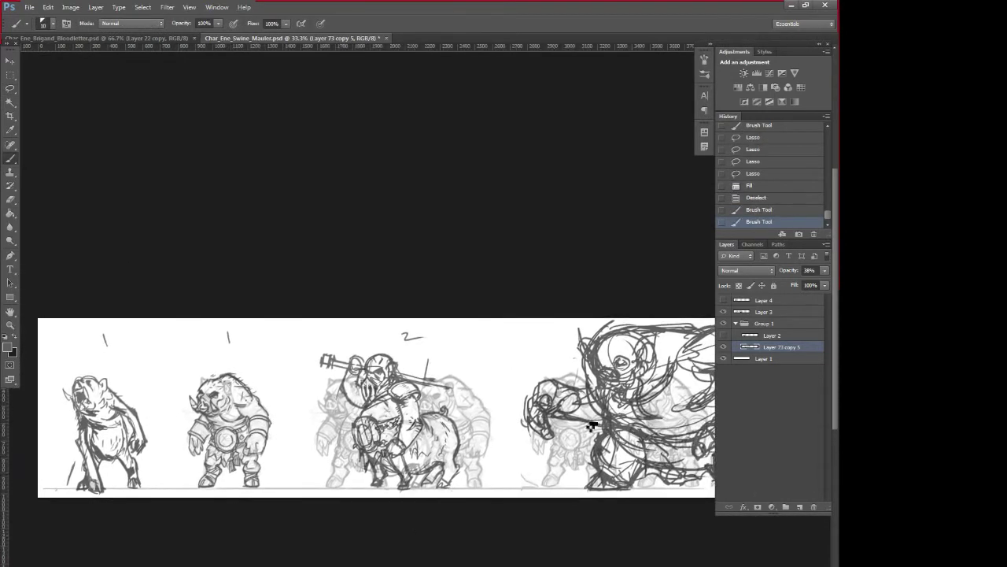
shift+click(61, 494)
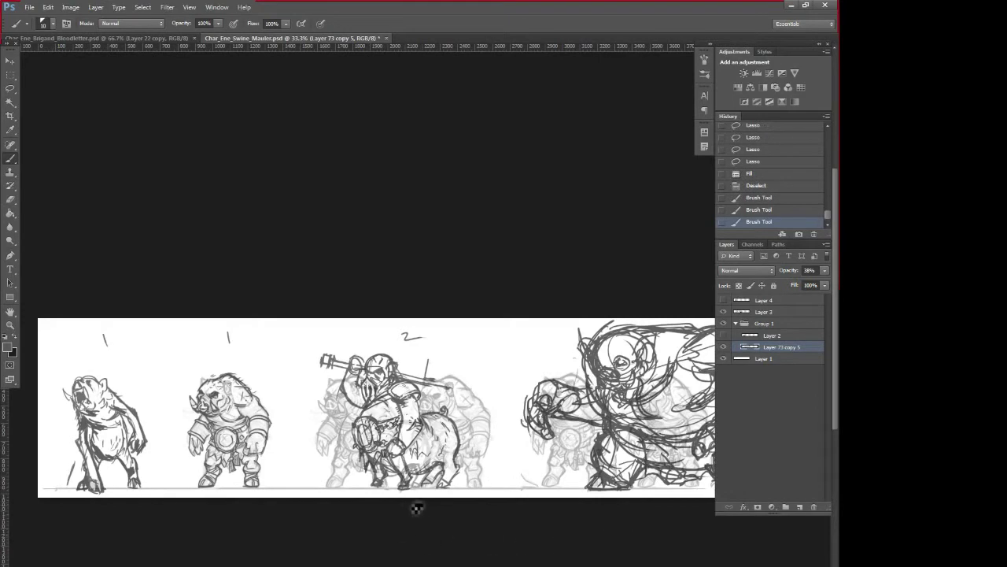
- Lasso the standing concept 1 pigman, check which layer holds it, and copy it from Layer 3 onto a new layer
key(ctrl+plus)
drag(384, 473, 558, 407)
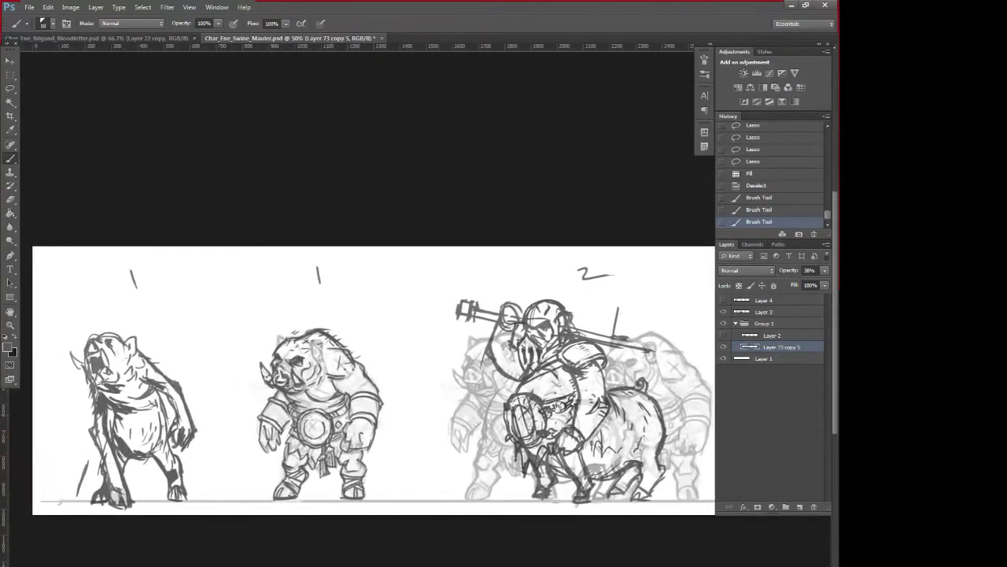
key(l)
mouse_move(319, 318)
mouse_down()
mouse_move(229, 384)
mouse_move(250, 465)
mouse_up()
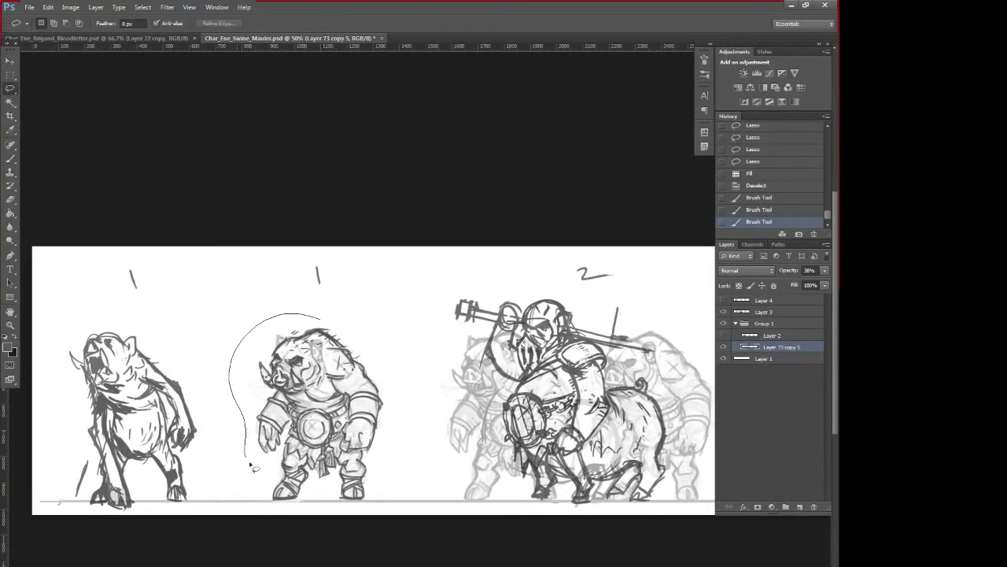
drag(386, 488, 268, 319)
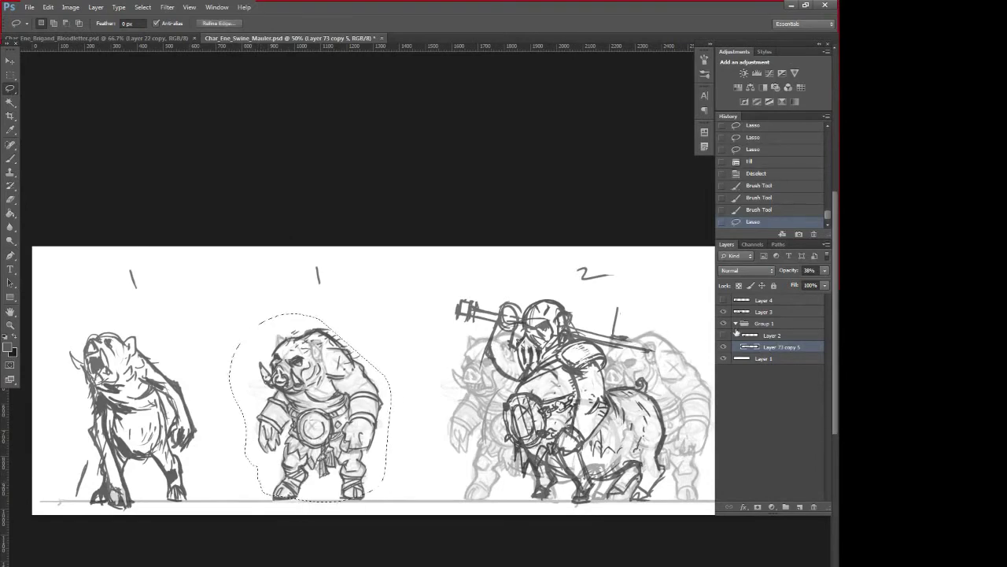
click(724, 312)
click(724, 312)
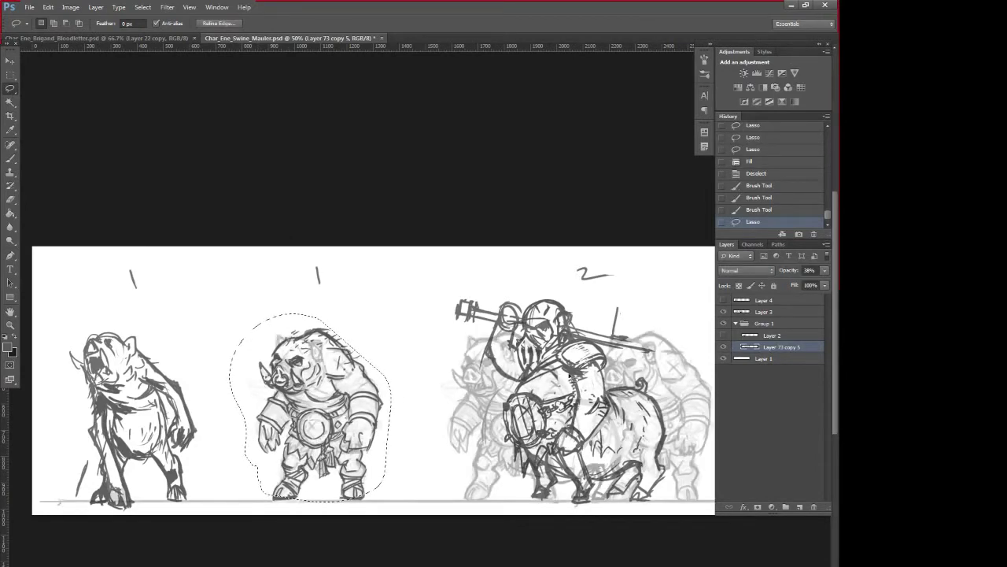
click(743, 313)
key(ctrl+c)
key(ctrl+v)
- Warp the pasted pigman, pushing its head forward, widening the back and arm, and spreading its legs into a broader stance
key(ctrl+t)
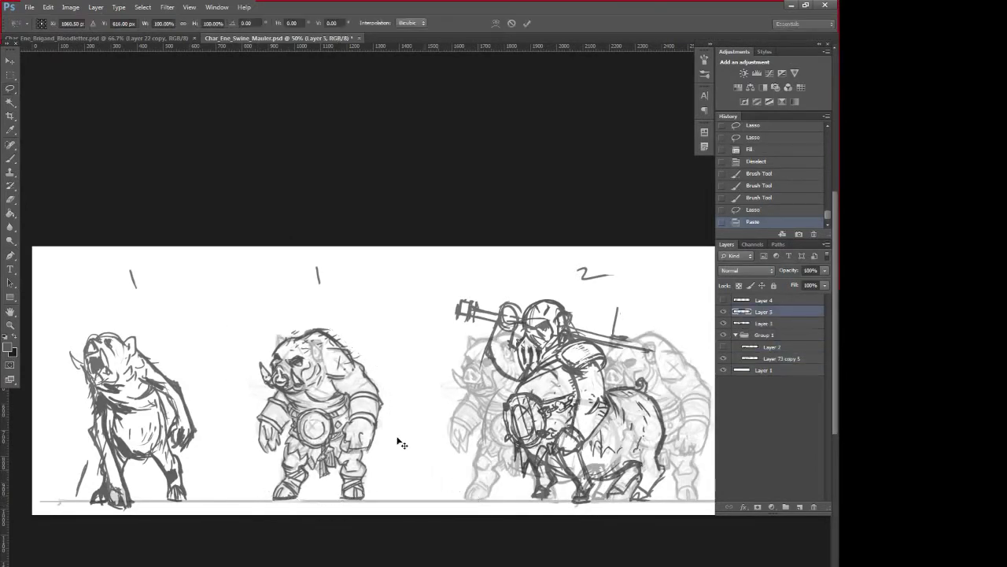
right_click(380, 356)
click(355, 455)
drag(244, 343, 225, 351)
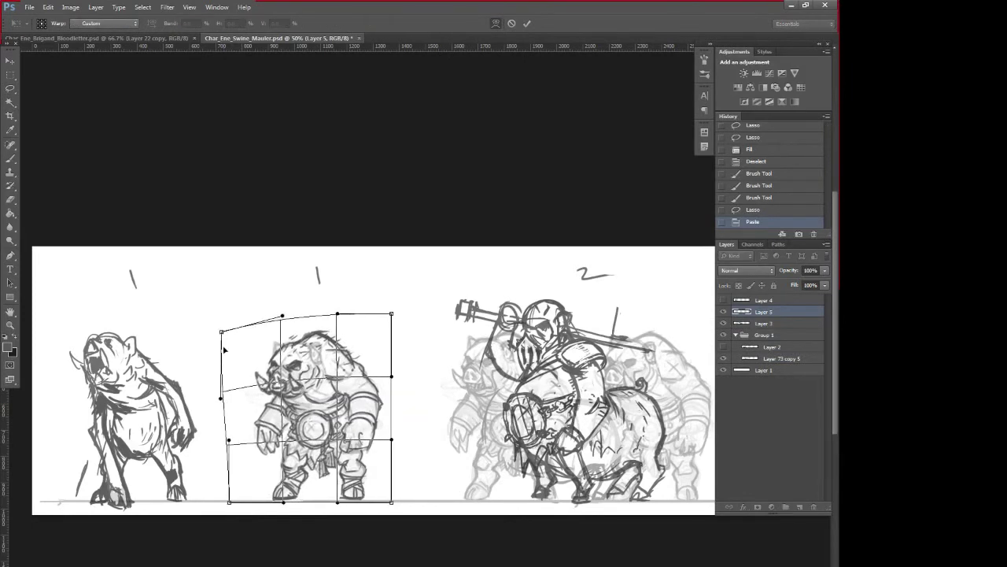
drag(375, 376, 389, 353)
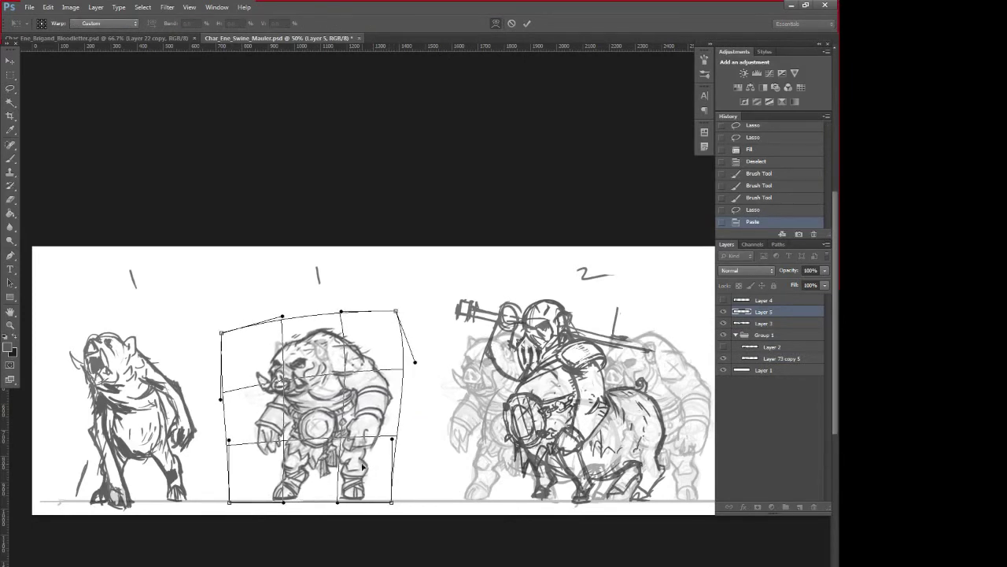
drag(313, 485, 309, 488)
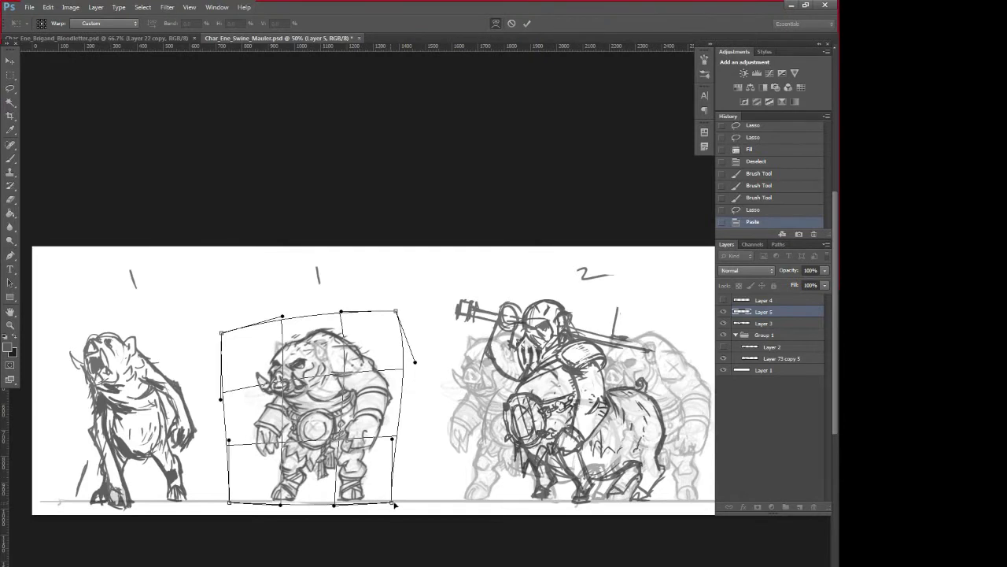
mouse_move(393, 503)
mouse_down()
mouse_move(415, 506)
mouse_move(386, 504)
mouse_up()
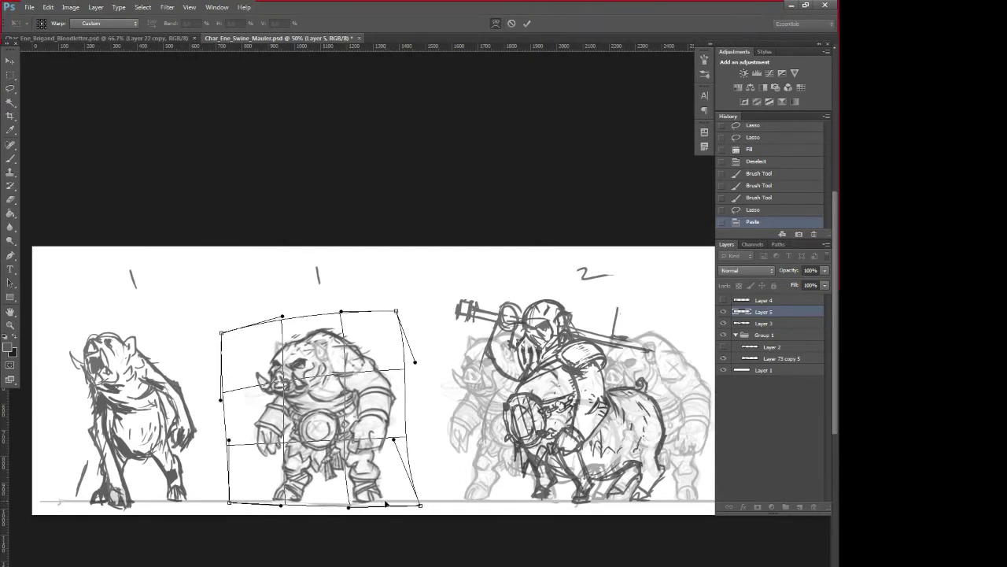
key(Return)
key(l)
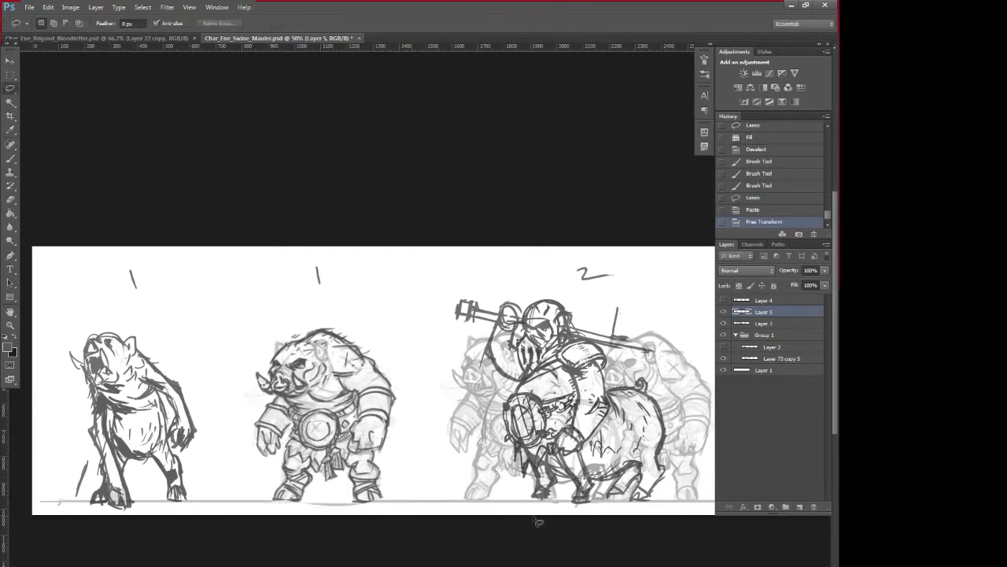
click(10, 102)
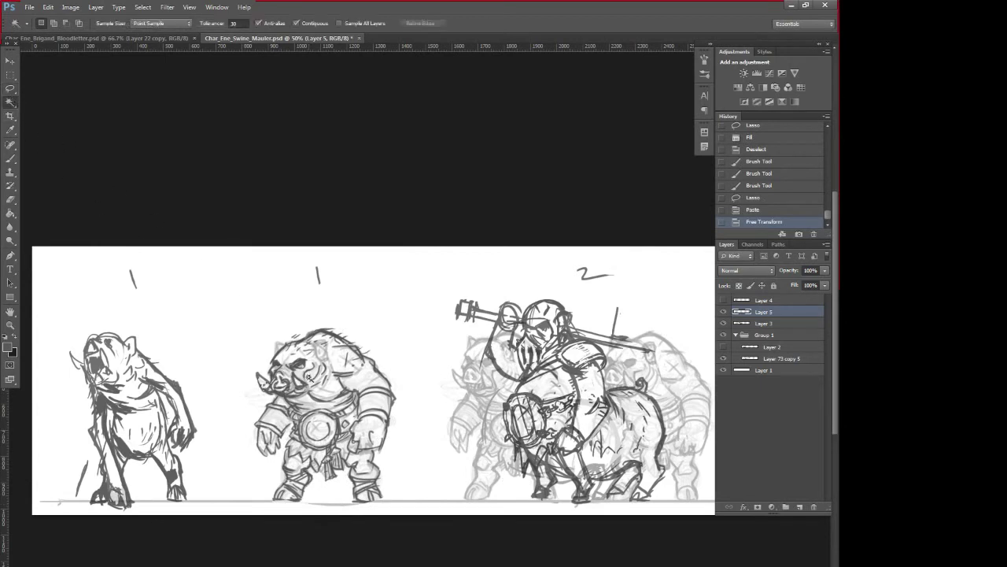
click(299, 507)
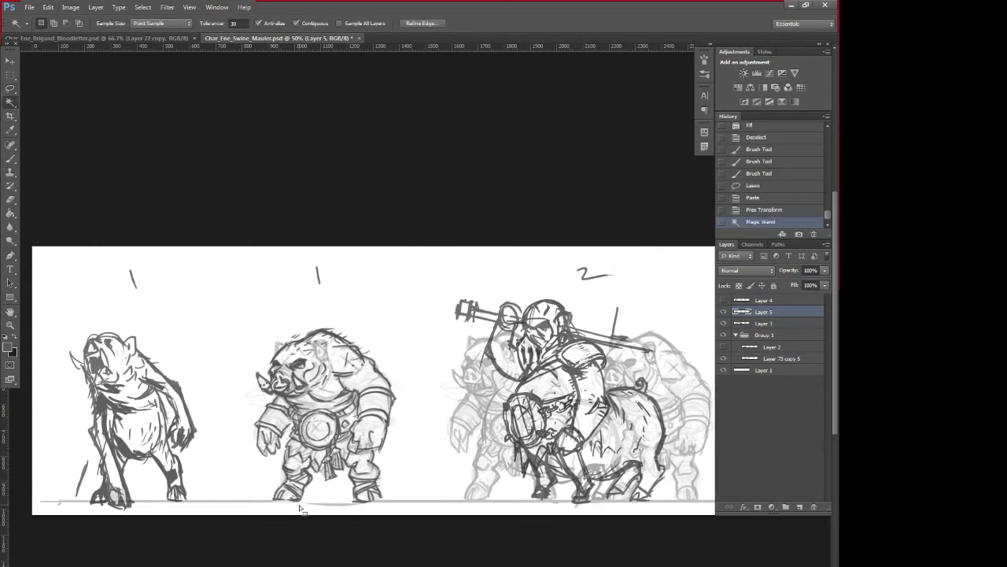
key(ctrl+d)
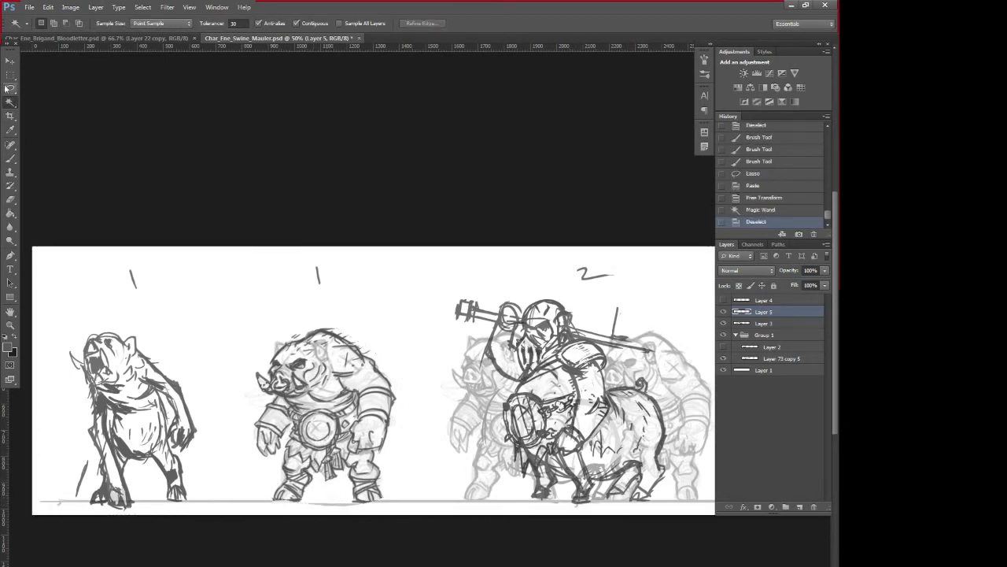
- Lasso the warped line remnant between the standing pigman's feet, clear it, and deselect
click(10, 88)
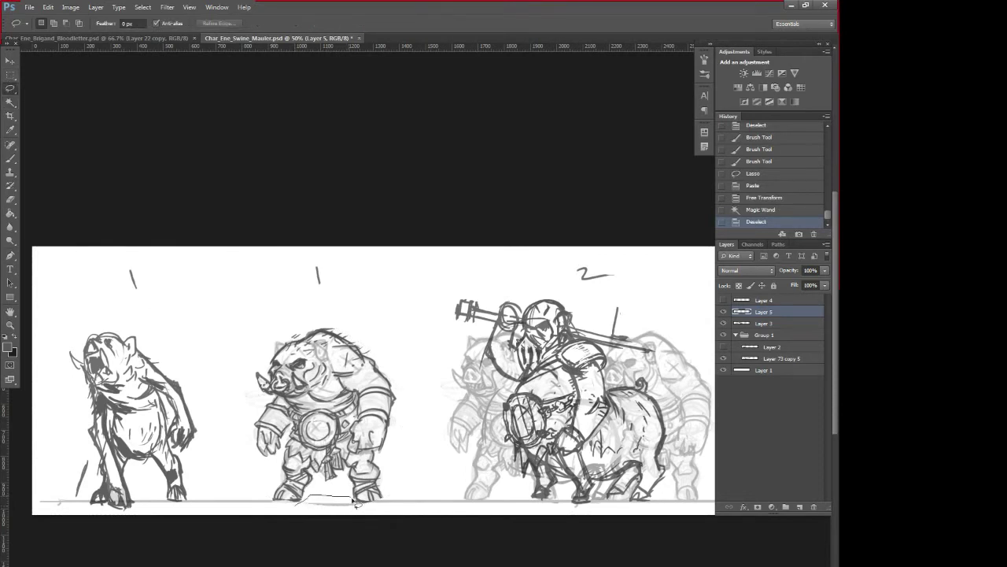
drag(356, 504, 371, 513)
key(Delete)
key(ctrl+d)
- Merge the warped pigman layer down into Layer 3, toggling layer visibility before and after to compare the result
drag(432, 469, 425, 483)
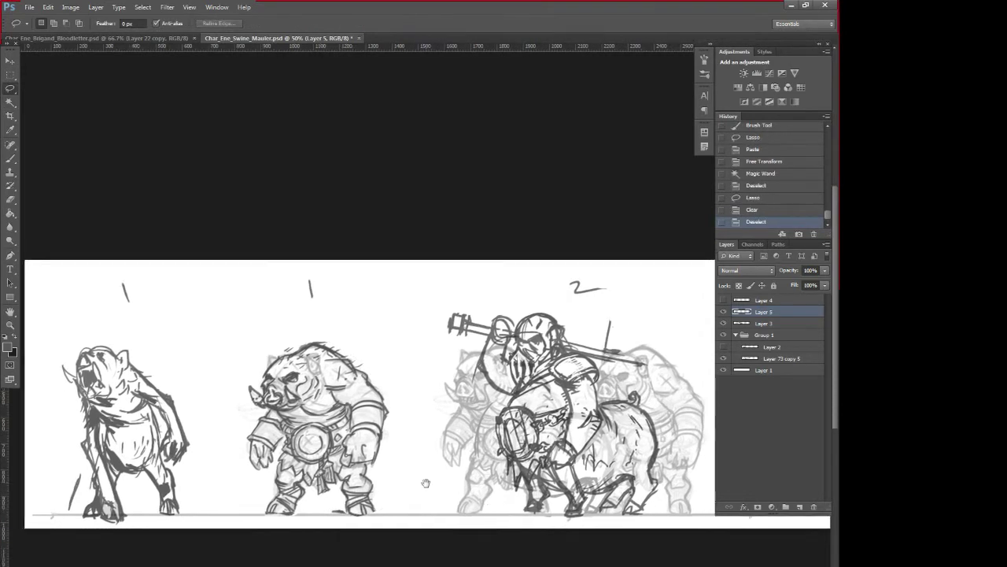
key(b)
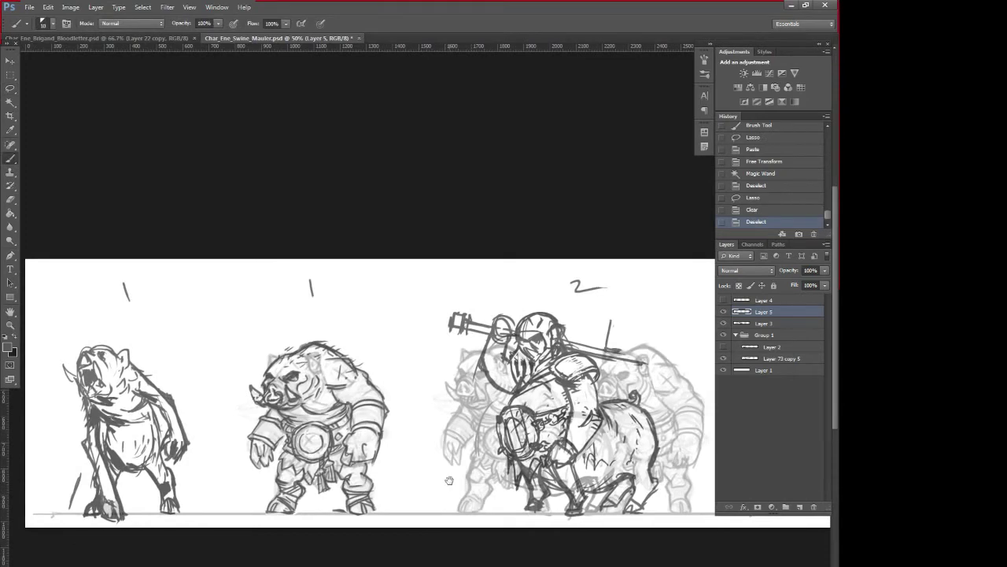
mouse_move(449, 480)
mouse_down()
mouse_move(512, 487)
mouse_move(220, 465)
mouse_up()
mouse_move(550, 467)
mouse_down()
mouse_move(312, 508)
mouse_move(558, 513)
mouse_up()
key(ctrl+minus)
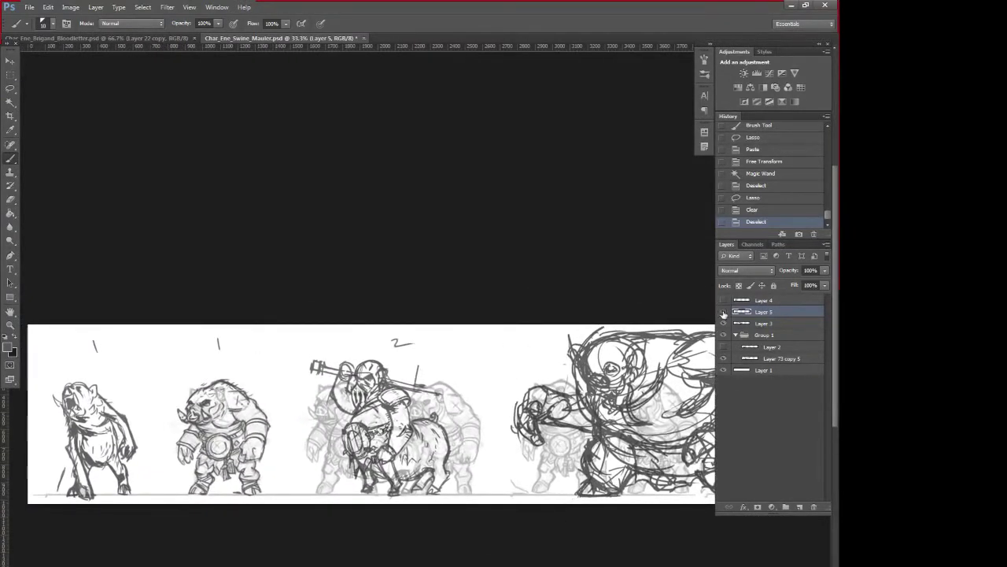
click(723, 313)
click(723, 313)
key(ctrl+e)
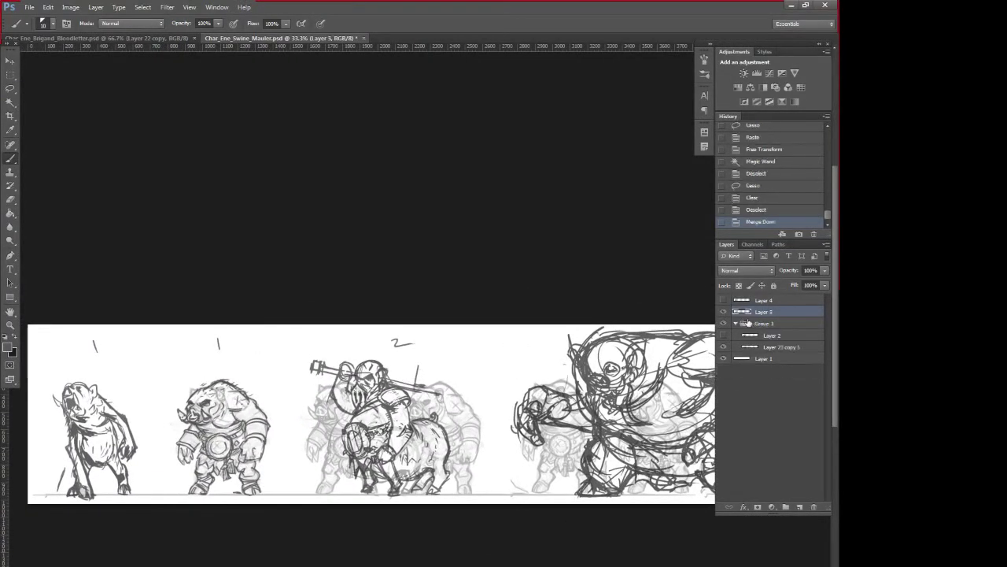
click(723, 311)
click(723, 311)
click(723, 312)
click(723, 311)
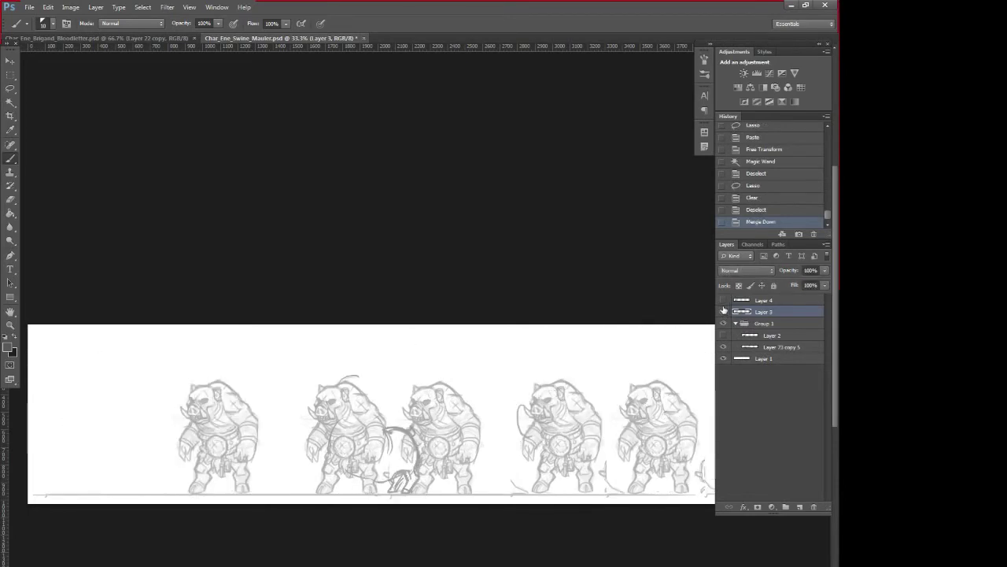
- Pick a larger brush and paint white over the messy lines inside concept 3's outstretched hand and forearm
drag(613, 455, 456, 462)
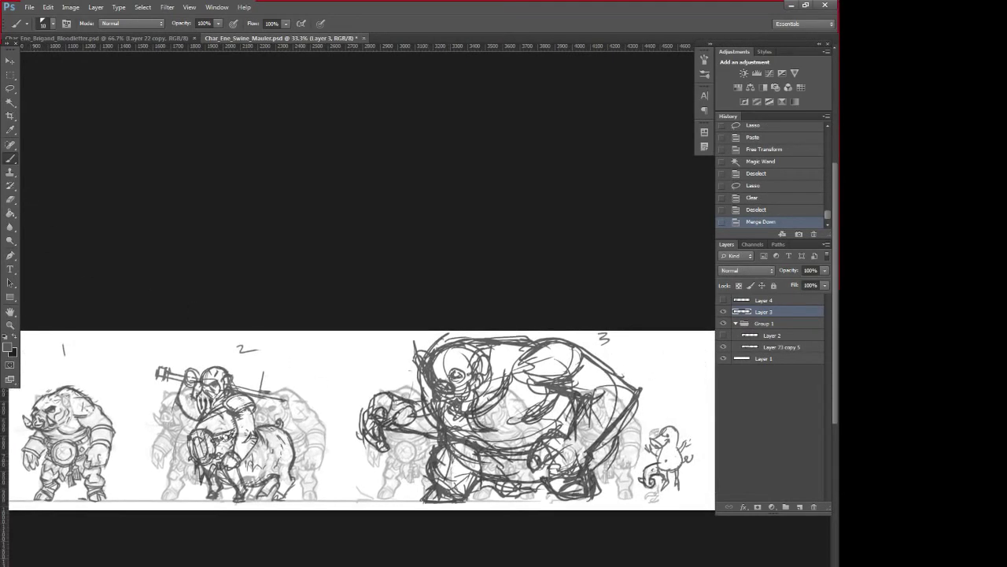
right_click(364, 372)
click(397, 315)
click(347, 367)
drag(384, 406, 385, 419)
drag(380, 438, 379, 444)
drag(374, 435, 385, 405)
drag(383, 447, 406, 404)
mouse_move(407, 405)
mouse_down()
mouse_move(421, 389)
mouse_move(438, 392)
mouse_up()
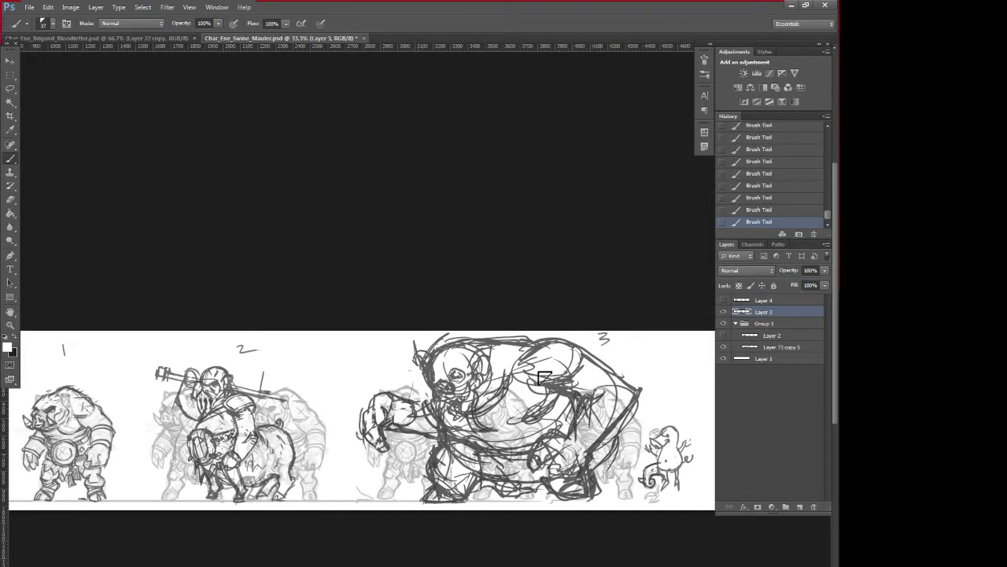
- Paint out the overlapping construction lines across concept 3's shoulder, near arm, belly and legs with white
mouse_move(544, 377)
mouse_down()
mouse_move(570, 379)
mouse_move(554, 381)
mouse_up()
mouse_move(588, 372)
mouse_down()
mouse_move(539, 356)
mouse_move(573, 358)
mouse_move(572, 387)
mouse_move(596, 394)
mouse_move(572, 389)
mouse_move(611, 399)
mouse_move(593, 419)
mouse_move(616, 396)
mouse_move(632, 398)
mouse_move(612, 425)
mouse_up()
mouse_move(450, 465)
mouse_down()
mouse_move(447, 497)
mouse_move(478, 491)
mouse_move(468, 447)
mouse_move(512, 462)
mouse_move(449, 433)
mouse_move(514, 438)
mouse_move(475, 449)
mouse_move(541, 435)
mouse_move(523, 447)
mouse_move(558, 428)
mouse_move(537, 435)
mouse_move(533, 472)
mouse_move(488, 468)
mouse_move(519, 482)
mouse_move(512, 488)
mouse_move(545, 475)
mouse_up()
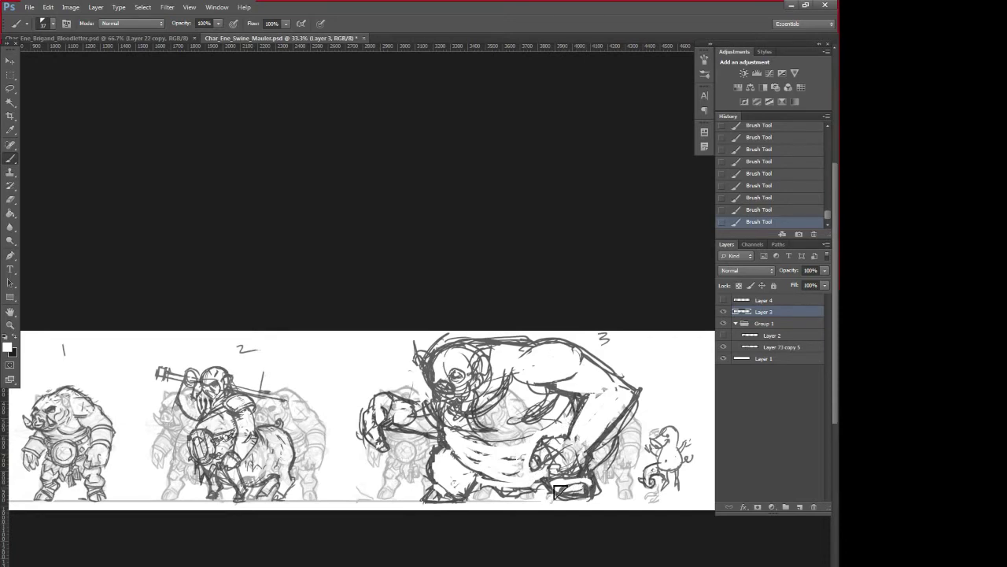
- With a thin dark brush, draw ring-shaped earrings on both sides of the first, roaring pigman's head on Layer 3
drag(464, 525, 632, 512)
key(ctrl+plus)
key(ctrl+plus)
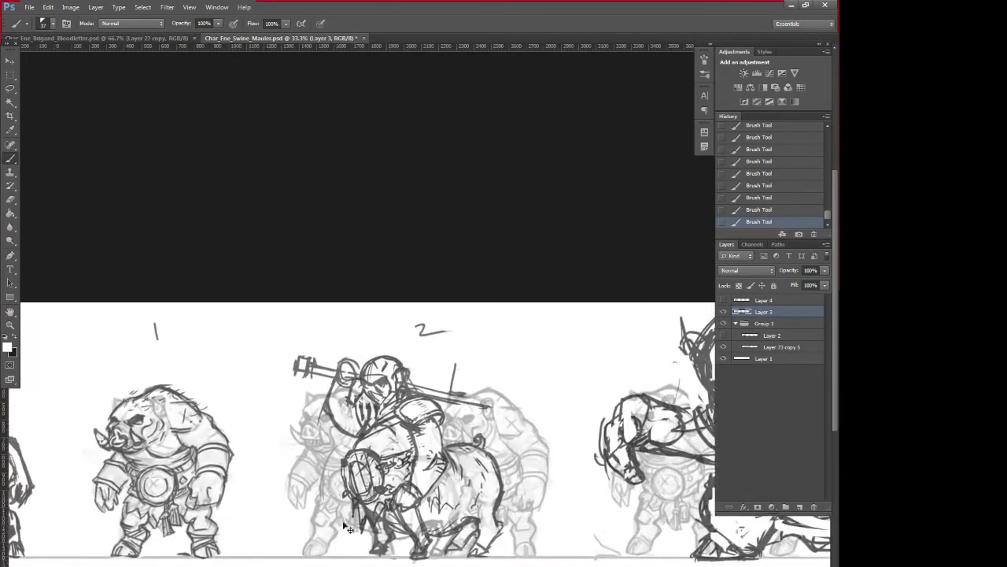
drag(161, 540, 437, 484)
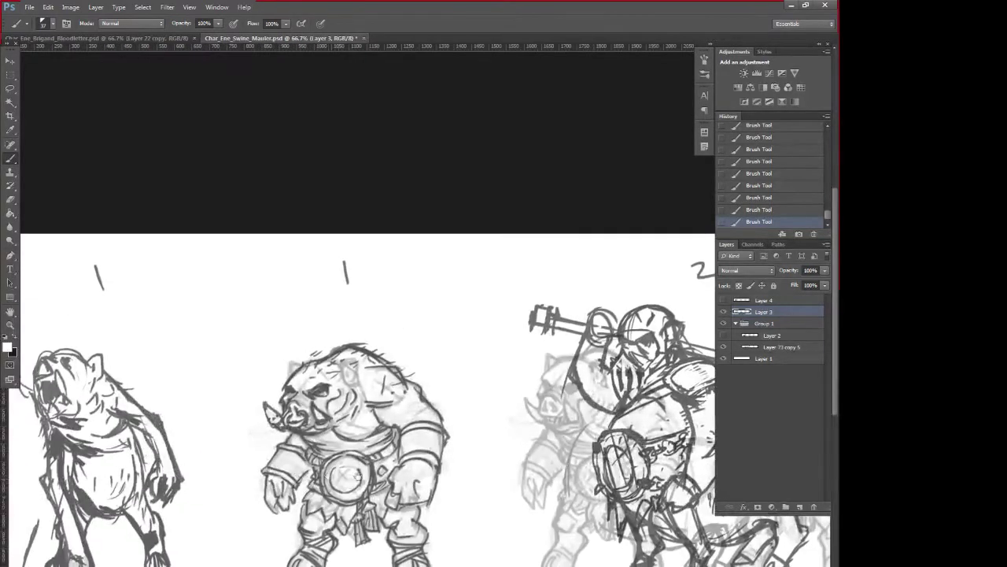
drag(359, 475, 465, 469)
right_click(312, 287)
click(351, 369)
alt+click(339, 214)
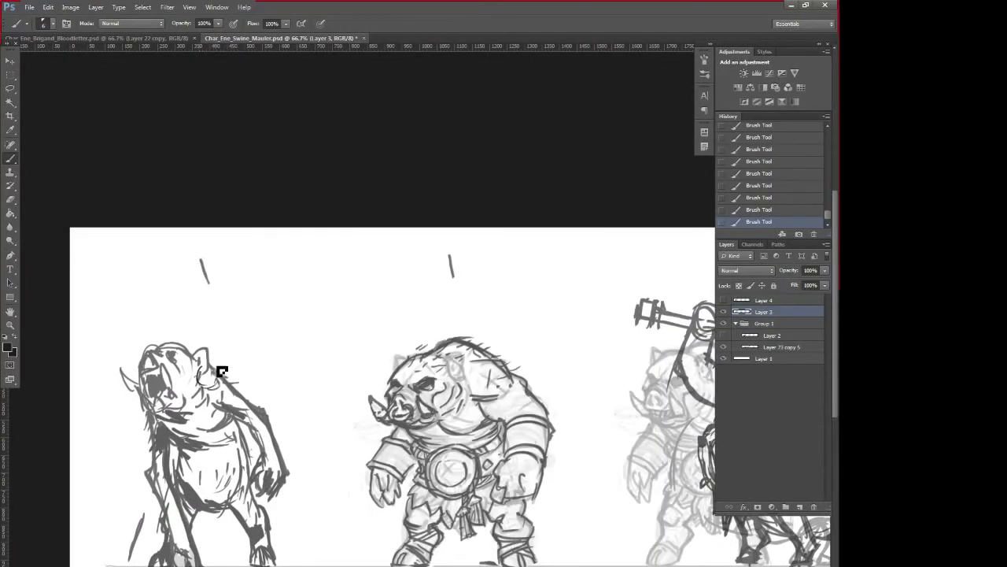
drag(207, 378, 217, 385)
drag(134, 386, 140, 400)
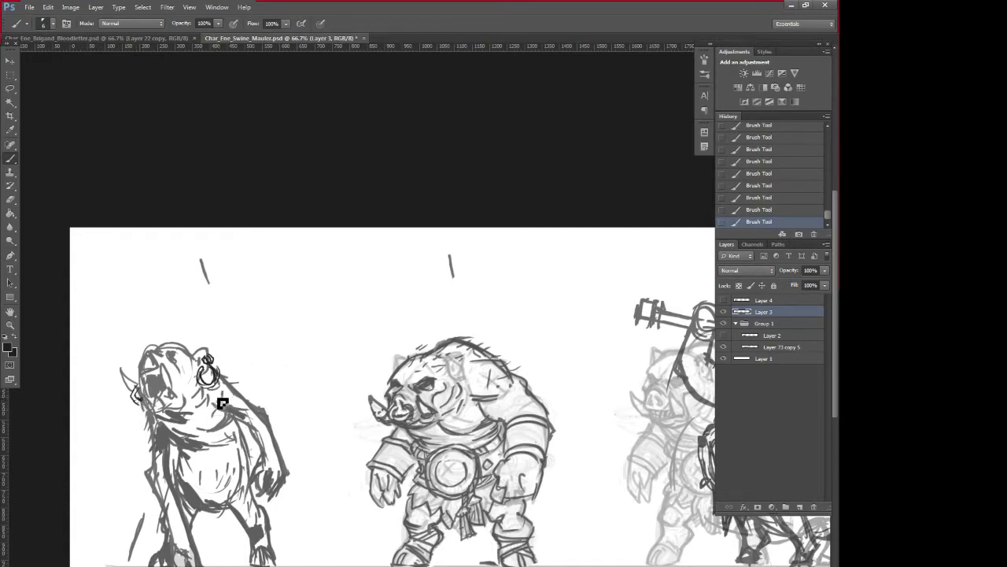
- Sketch a collar with hanging straps around the roaring pigman's neck, undoing the first misplaced strokes
mouse_move(233, 387)
mouse_down()
mouse_move(217, 436)
mouse_move(237, 388)
mouse_move(204, 441)
mouse_move(207, 427)
mouse_move(227, 439)
mouse_move(217, 448)
mouse_move(220, 434)
mouse_move(177, 429)
mouse_move(208, 434)
mouse_up()
key(ctrl+z)
key(ctrl+z)
mouse_move(144, 407)
mouse_down()
mouse_move(148, 444)
mouse_move(165, 431)
mouse_move(146, 454)
mouse_move(157, 456)
mouse_move(163, 435)
mouse_move(157, 451)
mouse_move(148, 423)
mouse_move(161, 429)
mouse_move(224, 396)
mouse_move(169, 436)
mouse_move(162, 426)
mouse_move(171, 440)
mouse_move(207, 440)
mouse_move(234, 419)
mouse_move(192, 420)
mouse_move(206, 399)
mouse_move(231, 414)
mouse_move(218, 404)
mouse_move(223, 384)
mouse_move(217, 405)
mouse_move(228, 380)
mouse_move(203, 397)
mouse_move(217, 374)
mouse_move(211, 400)
mouse_move(227, 427)
mouse_up()
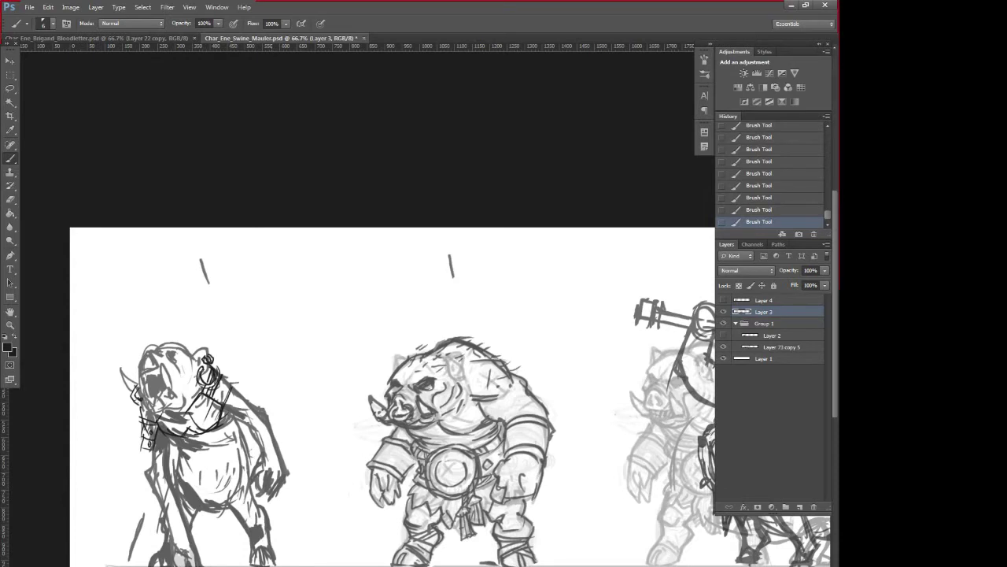
- Switch to the 10 px brush and handwrite the notes "drummer" and "trough" between the two concept 1 labels
right_click(329, 402)
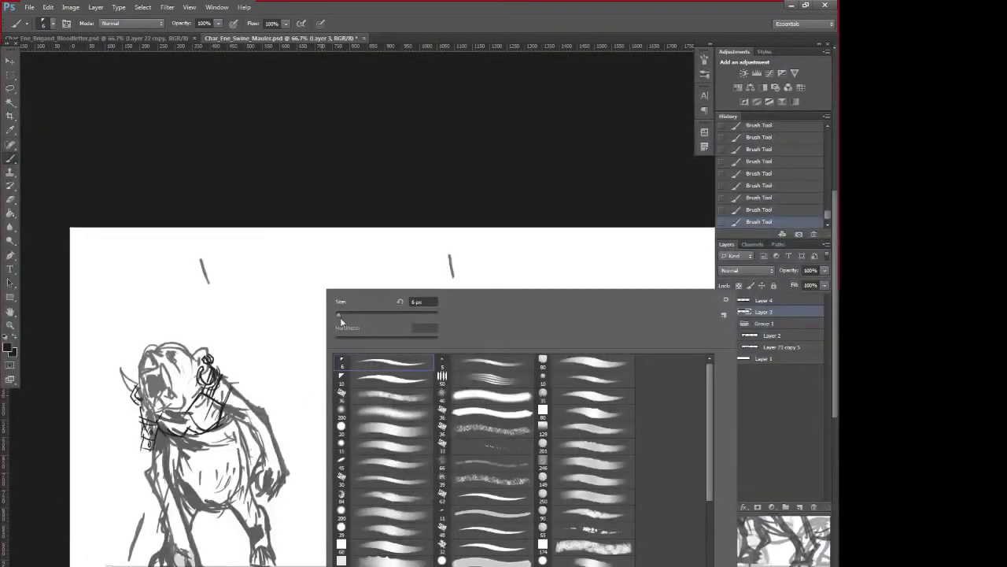
double_click(358, 378)
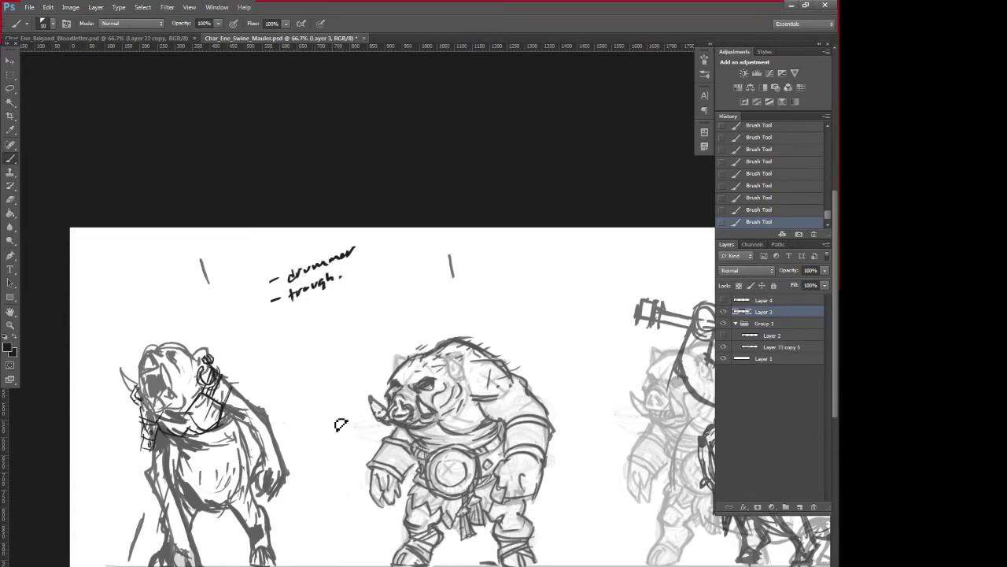
drag(341, 424, 218, 449)
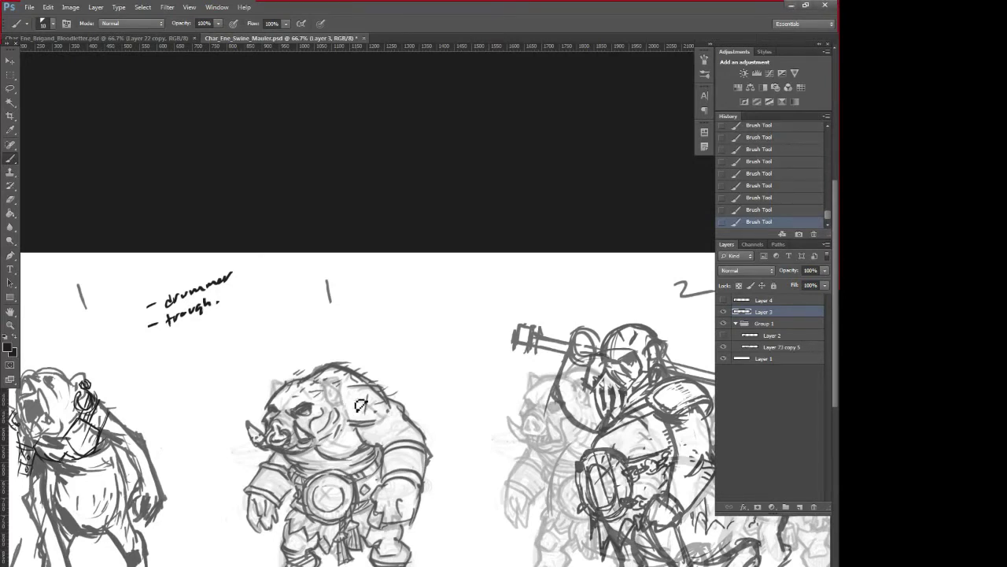
drag(411, 489, 510, 478)
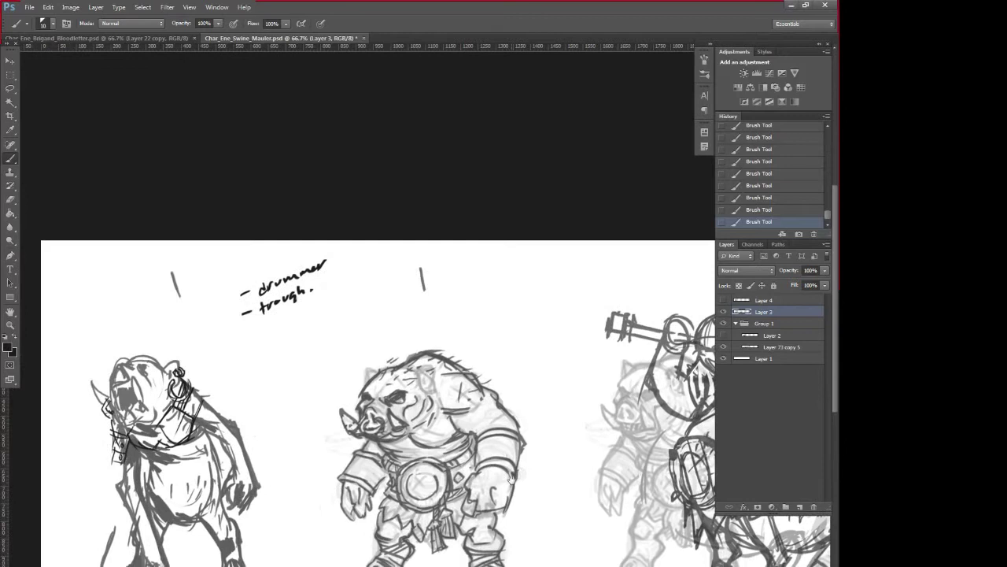
- Lasso the roaring pigman's collar and neck area on Layer 3, clear it, and deselect
right_click(337, 493)
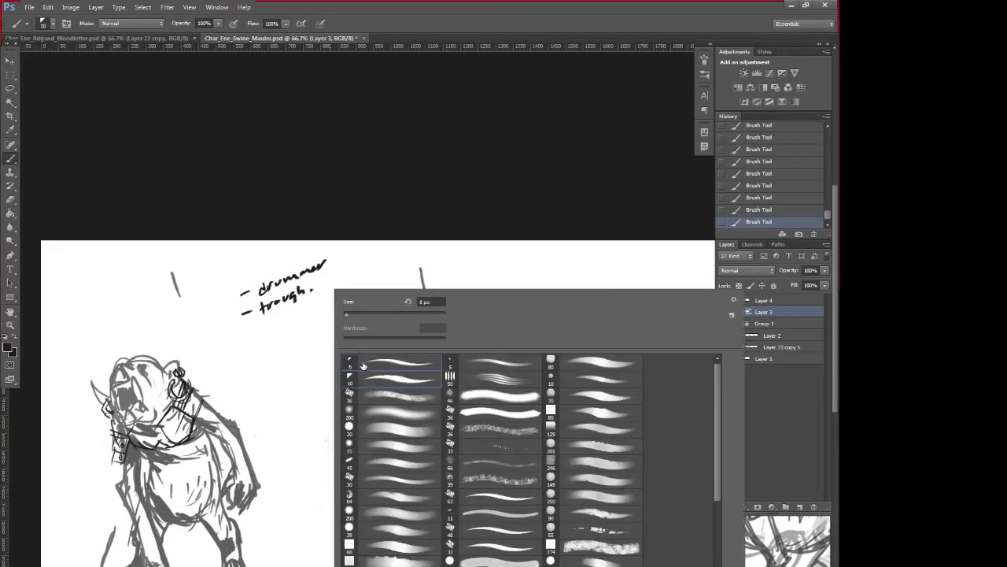
alt+click(240, 383)
click(10, 88)
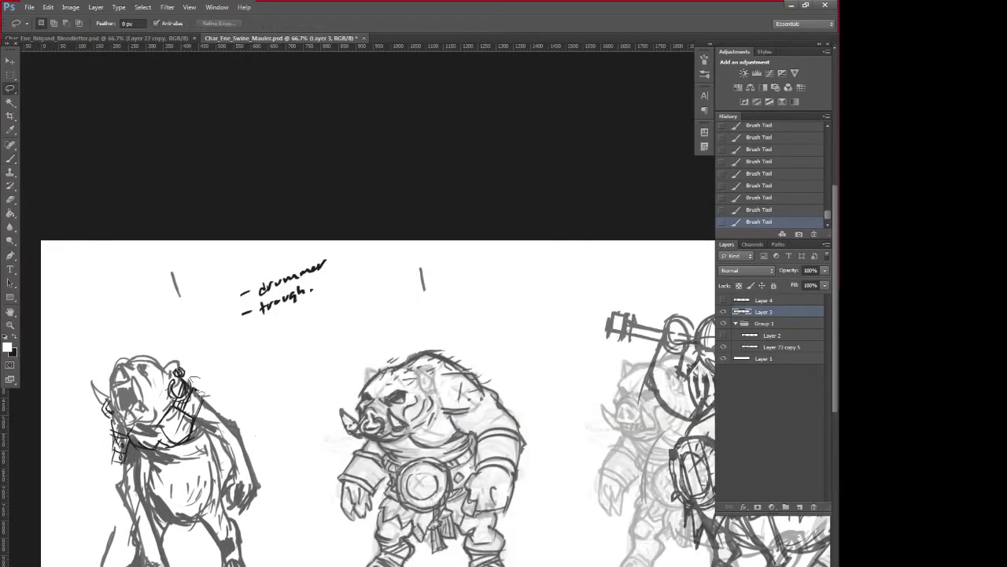
mouse_move(130, 422)
mouse_down()
mouse_move(229, 387)
mouse_move(194, 378)
mouse_up()
key(Delete)
key(ctrl+d)
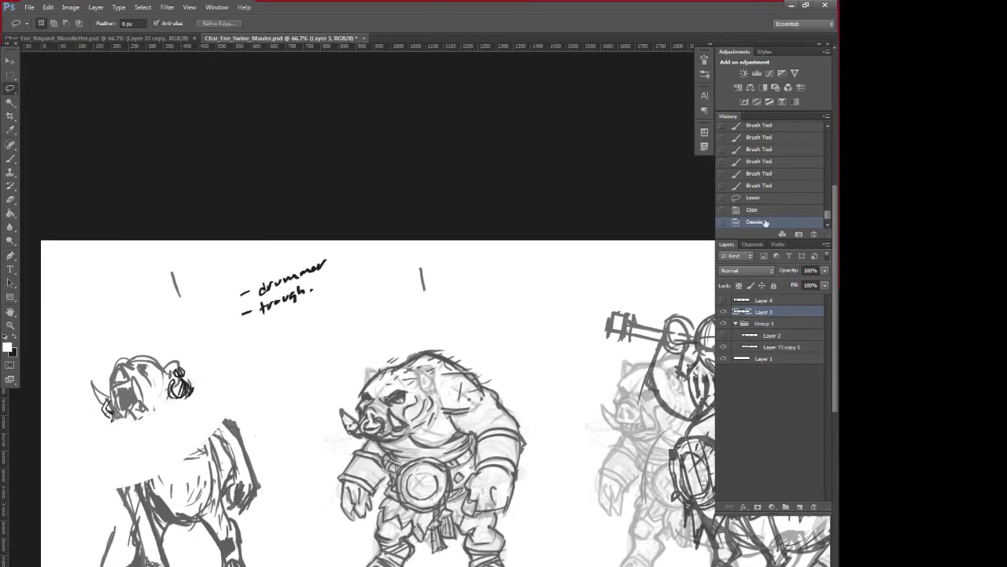
- Step back through the history to before the cleared neck, the handwritten notes and the main collar strokes
click(756, 210)
click(753, 188)
drag(827, 217, 827, 183)
click(777, 146)
click(778, 145)
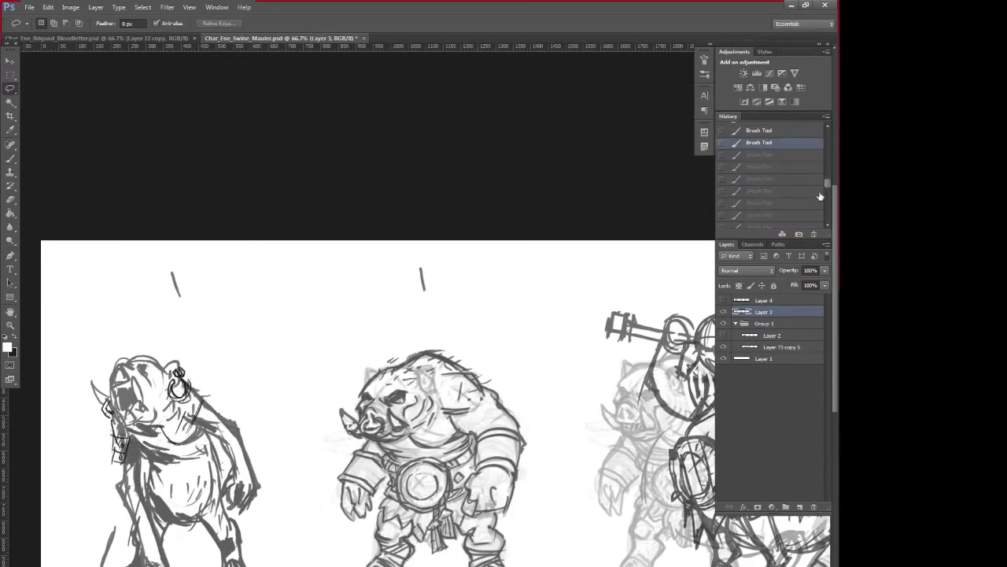
- Undo the leftover collar strokes, then duplicate the lassoed roaring pigman onto a new layer over the second concept 1 figure
key(ctrl+alt+z)
key(ctrl+alt+z)
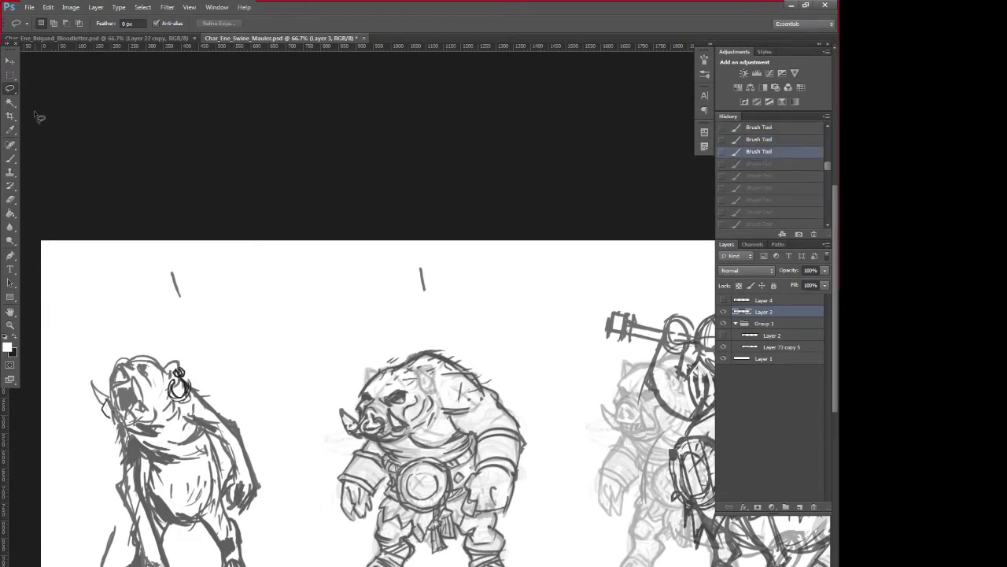
mouse_move(179, 336)
mouse_down()
mouse_move(78, 466)
mouse_move(82, 562)
mouse_move(249, 401)
mouse_up()
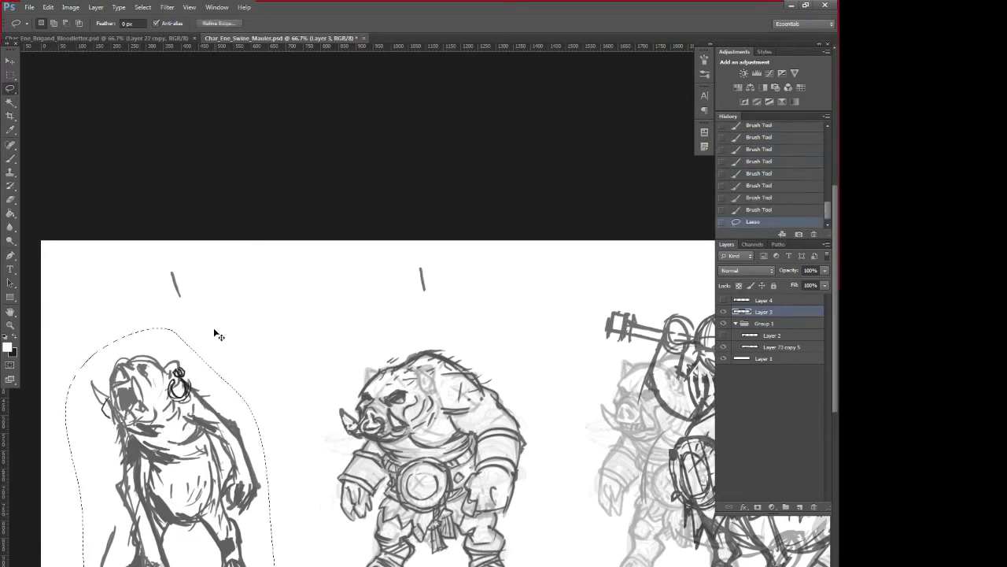
key(ctrl+c)
key(ctrl+v)
key(v)
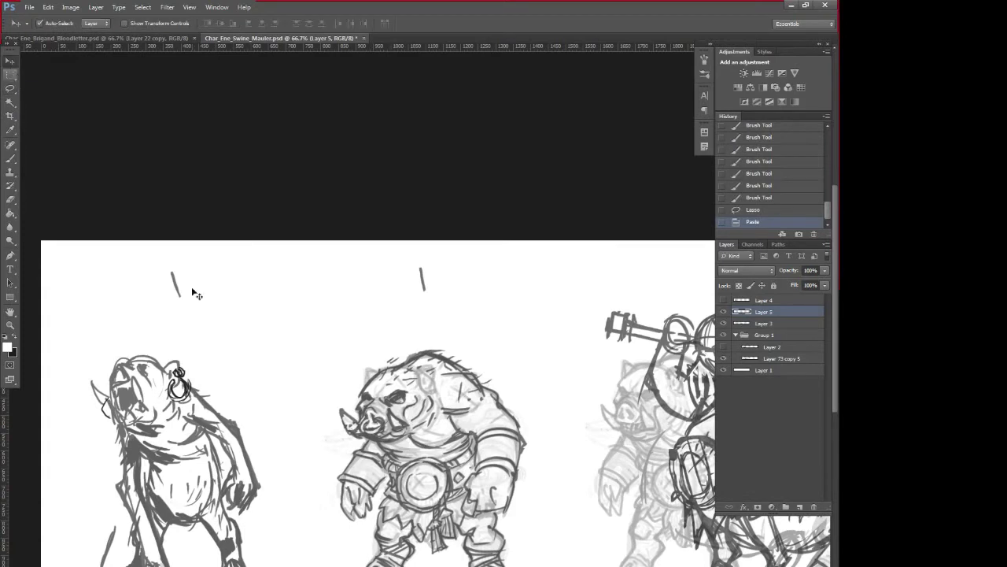
drag(148, 492, 350, 470)
- Sketch a round drum in front of the copied pigman's belly, hanging from long straps at the neck
key(b)
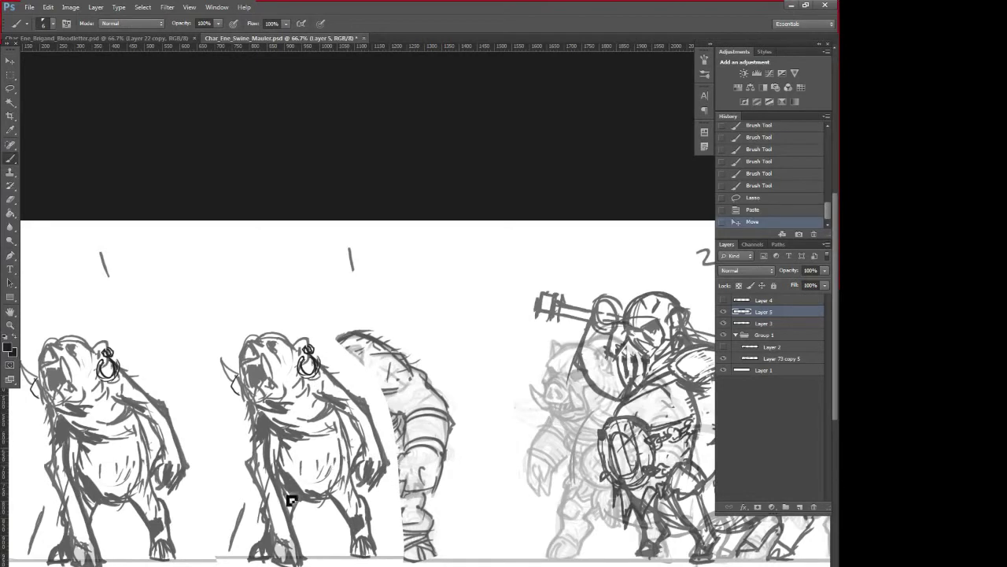
mouse_move(281, 464)
mouse_down()
mouse_move(336, 484)
mouse_move(283, 486)
mouse_up()
mouse_move(269, 423)
mouse_down()
mouse_move(289, 466)
mouse_move(285, 458)
mouse_up()
mouse_move(319, 373)
mouse_down()
mouse_move(323, 473)
mouse_move(317, 368)
mouse_move(320, 502)
mouse_move(282, 491)
mouse_move(282, 507)
mouse_move(284, 491)
mouse_move(297, 527)
mouse_move(326, 522)
mouse_move(286, 526)
mouse_move(328, 491)
mouse_move(326, 471)
mouse_move(332, 510)
mouse_up()
drag(329, 472, 332, 516)
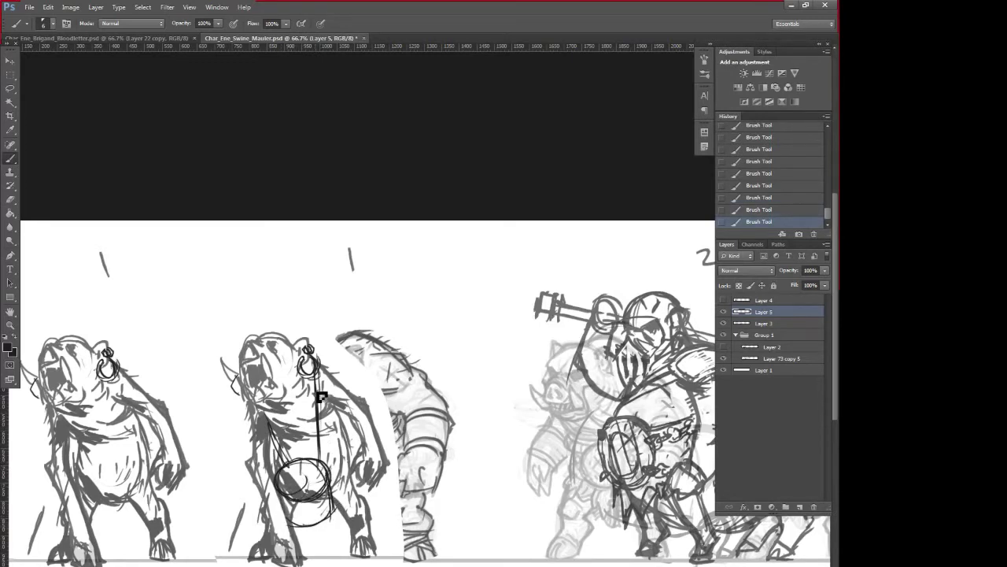
mouse_move(311, 373)
mouse_down()
mouse_move(313, 446)
mouse_move(302, 441)
mouse_move(295, 461)
mouse_move(282, 461)
mouse_move(322, 452)
mouse_move(289, 525)
mouse_up()
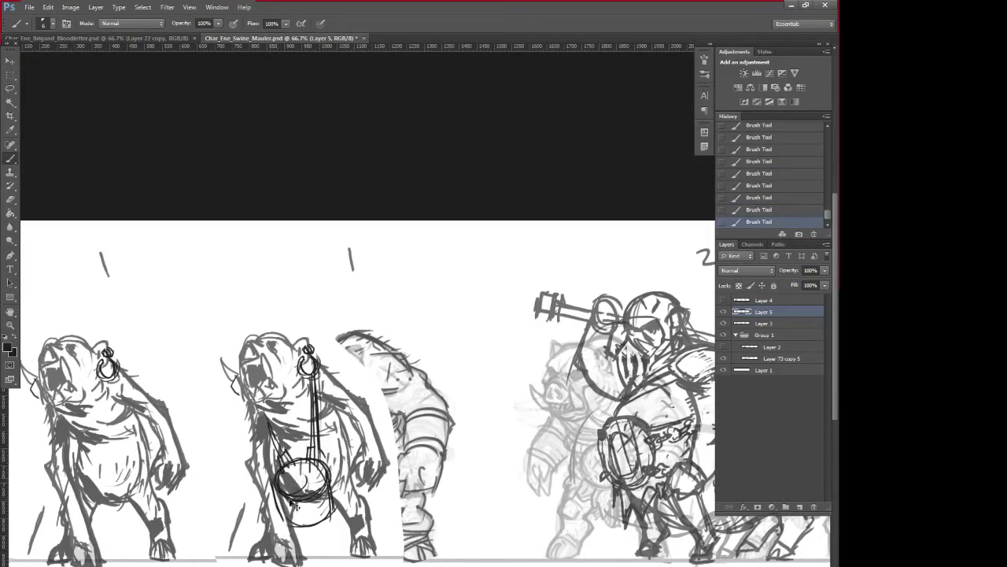
- Add jagged teeth and rim lines to the drum, and paint out the overlapping body lines inside it in white
click(731, 199)
mouse_move(281, 491)
mouse_down()
mouse_move(291, 517)
mouse_move(303, 501)
mouse_up()
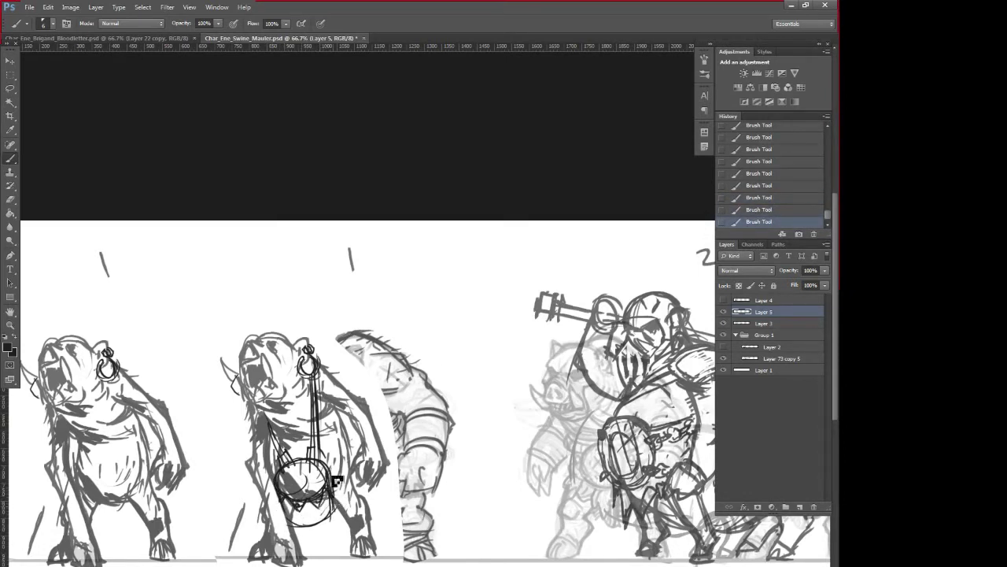
mouse_move(280, 494)
mouse_down()
mouse_move(326, 483)
mouse_move(290, 507)
mouse_move(292, 518)
mouse_move(285, 499)
mouse_move(291, 526)
mouse_up()
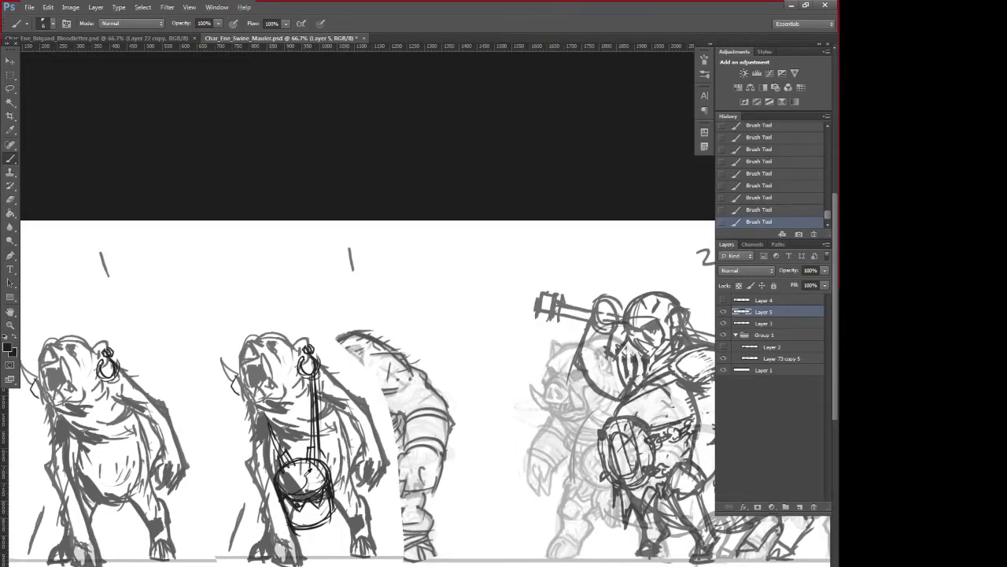
right_click(318, 501)
click(300, 470)
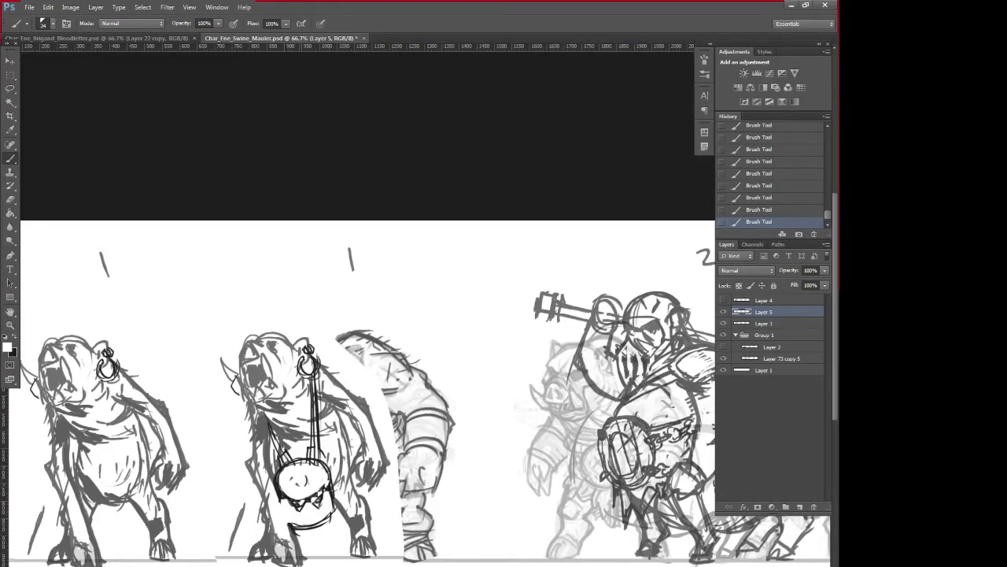
alt+click(279, 487)
mouse_move(278, 483)
mouse_down()
mouse_move(285, 525)
mouse_move(316, 528)
mouse_up()
alt+click(289, 496)
alt+click(290, 497)
- Switch to a smaller brush and sketch the drum's rim, side planks and a crude face on its top
right_click(369, 477)
drag(394, 318, 388, 320)
alt+click(394, 212)
mouse_move(279, 493)
mouse_down()
mouse_move(329, 474)
mouse_move(302, 524)
mouse_move(333, 507)
mouse_move(333, 496)
mouse_up()
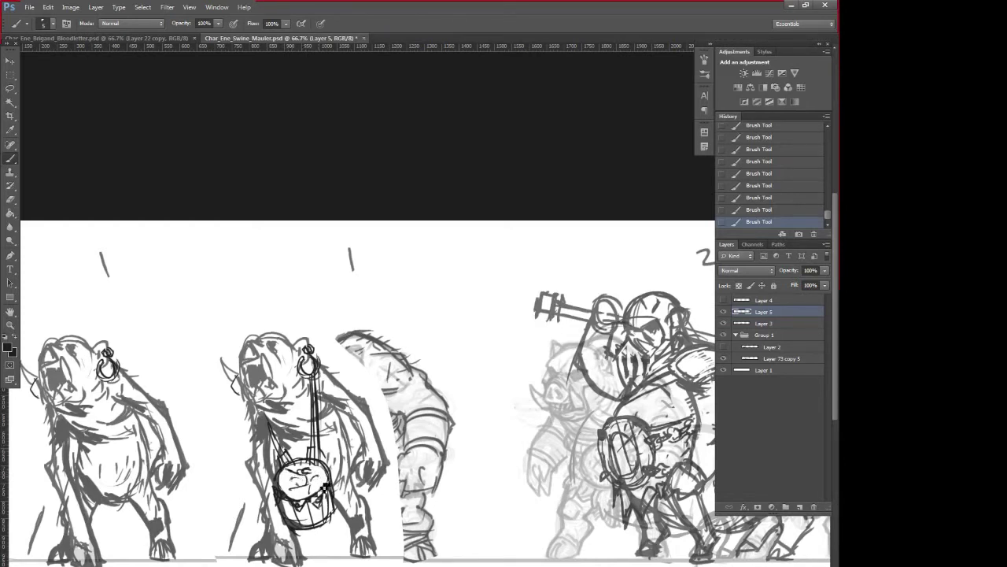
mouse_move(324, 486)
mouse_down()
mouse_move(297, 492)
mouse_move(304, 496)
mouse_up()
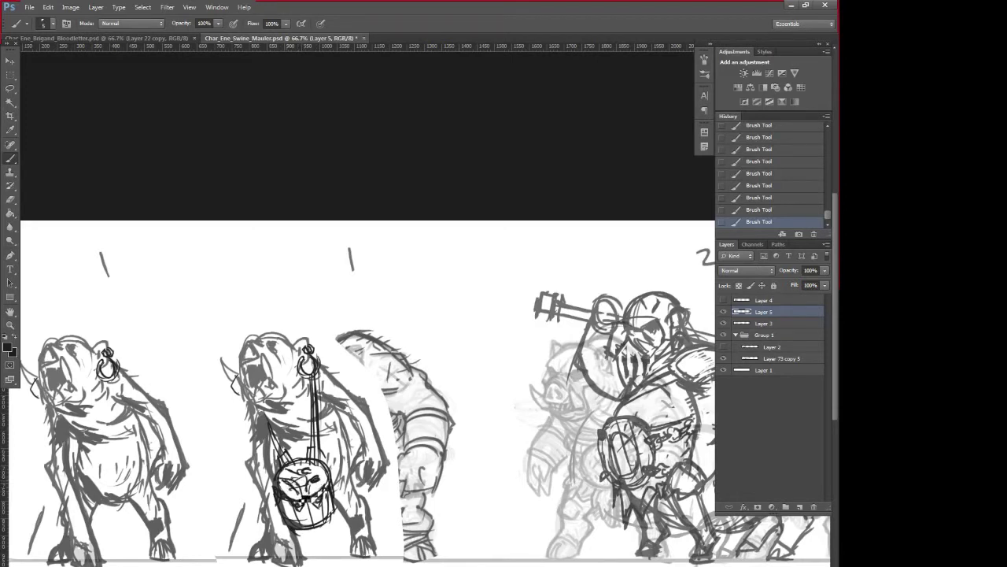
- Lasso the drum's upper part and enlarge it to about 135% with Free Transform
right_click(356, 489)
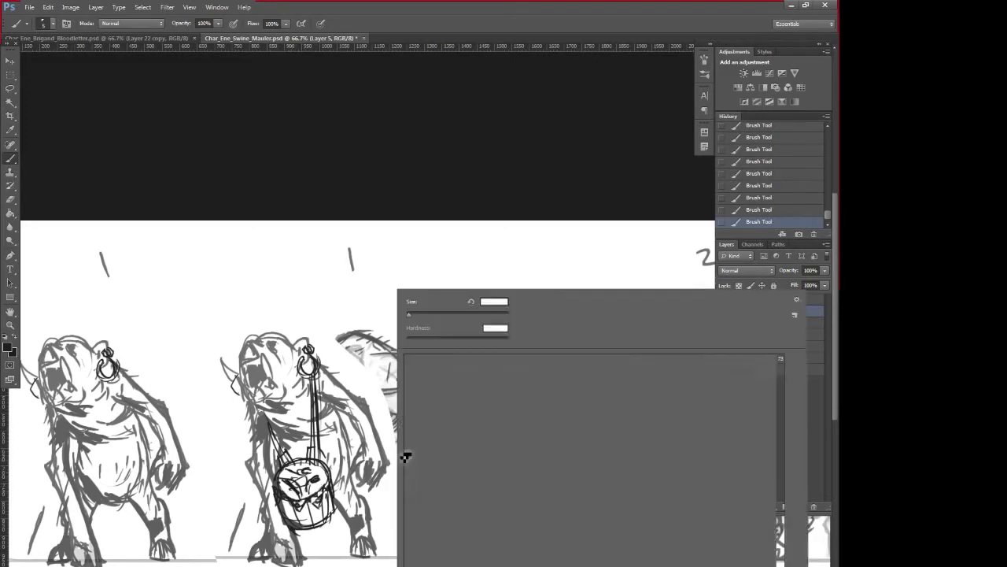
key(l)
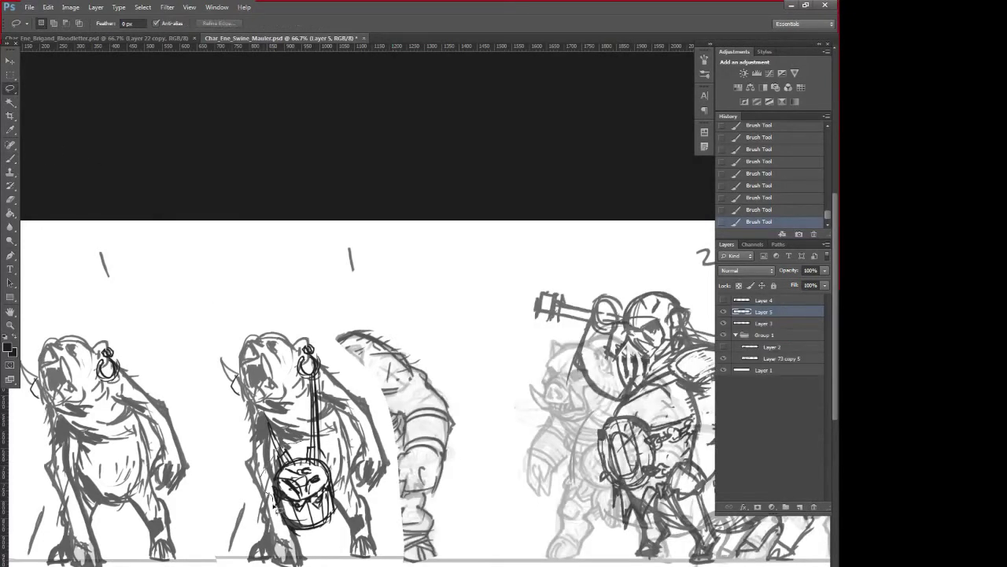
drag(337, 509, 355, 427)
key(ctrl+t)
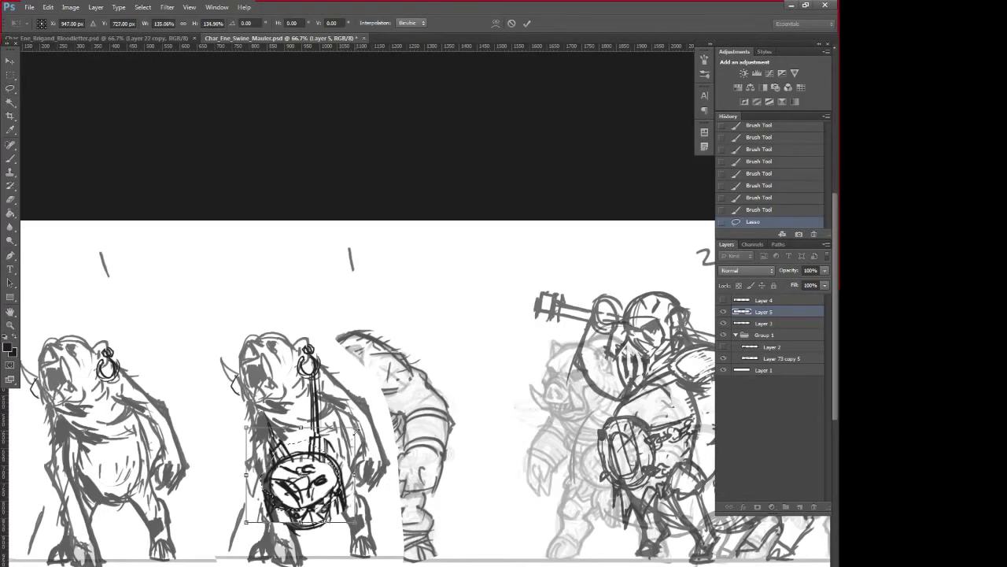
drag(309, 479, 304, 473)
key(Return)
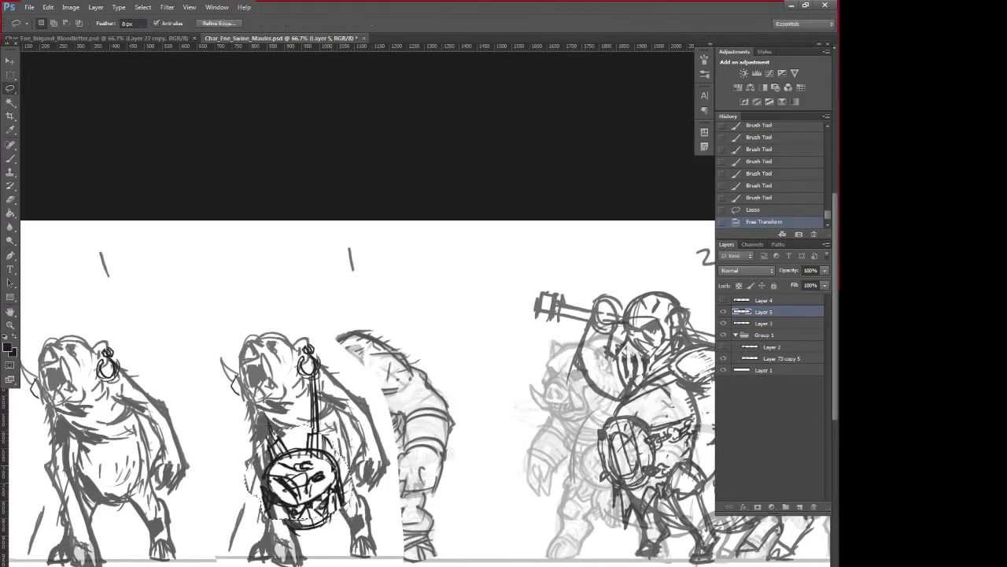
- Narrow the selected drum area to about 91% width with Free Transform and deselect
key(ctrl+t)
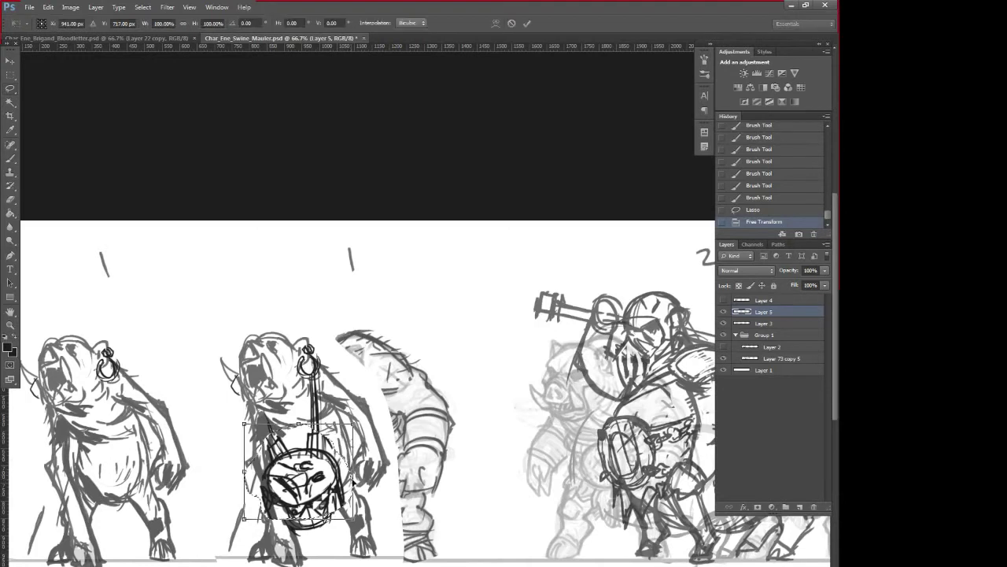
drag(244, 472, 249, 471)
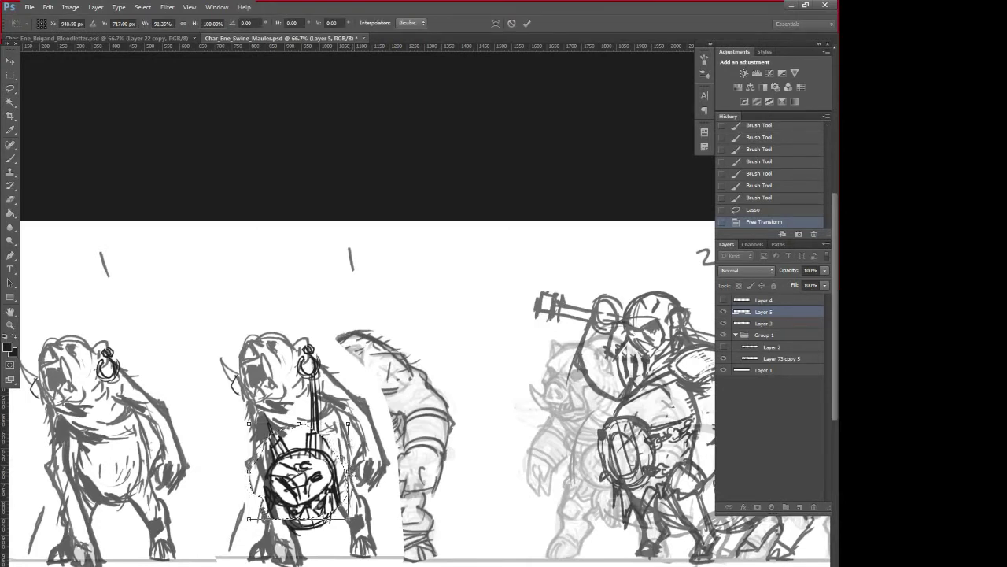
key(Return)
key(b)
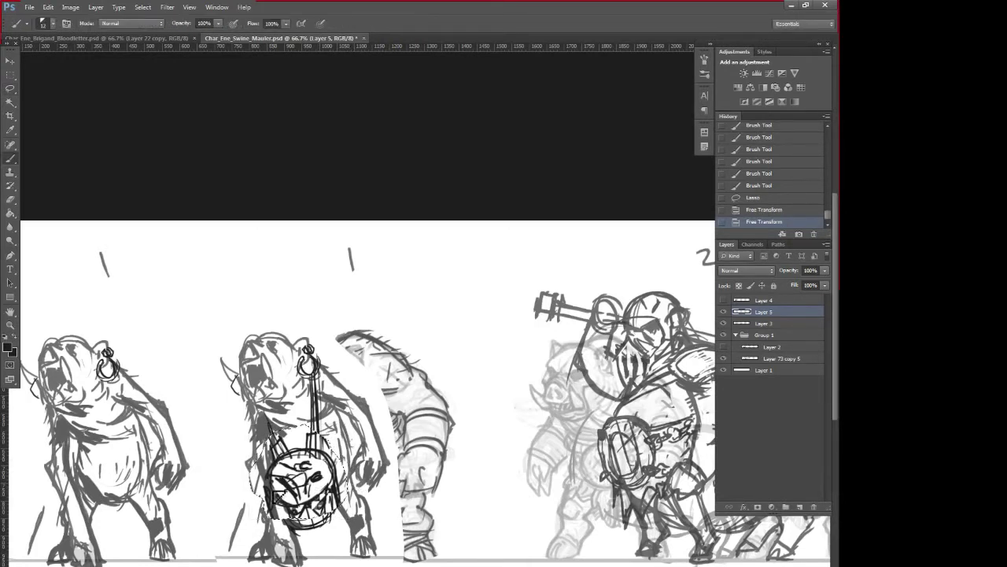
key(ctrl+d)
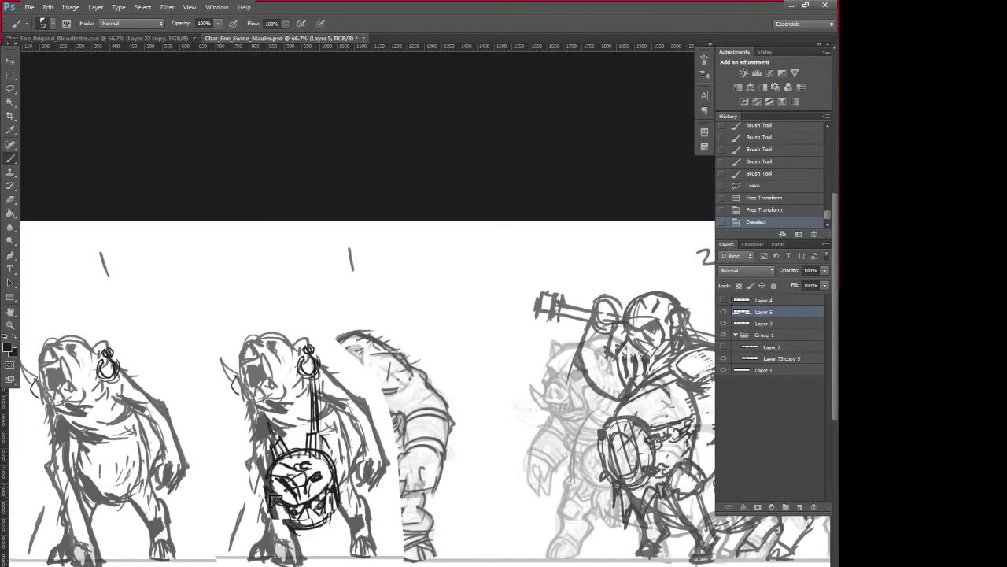
- Redraw the enlarged drum's lower side outline and paint out the rim lines crossing its face in white
drag(336, 504, 327, 525)
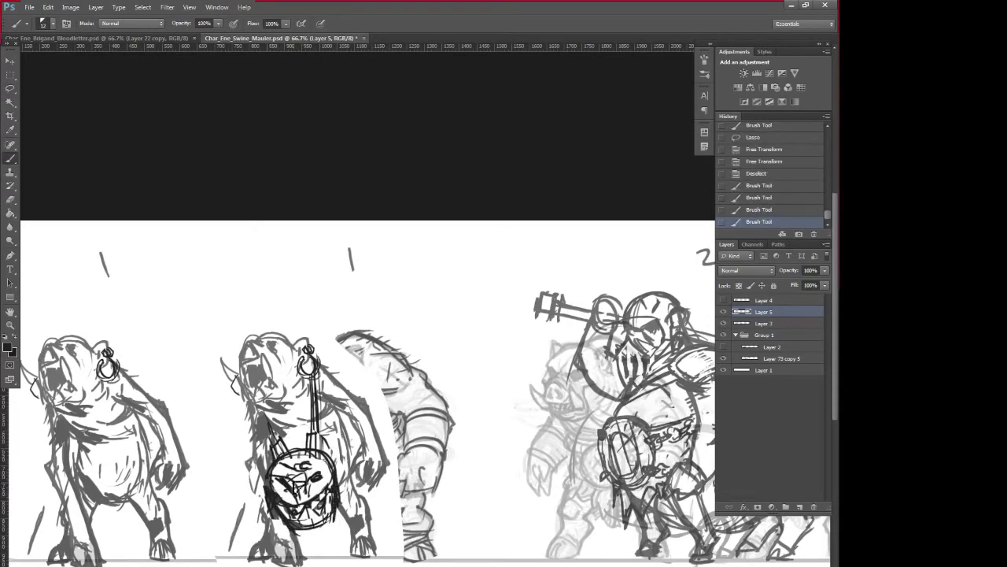
alt+click(300, 480)
mouse_move(298, 473)
mouse_down()
mouse_move(286, 490)
mouse_move(297, 499)
mouse_up()
mouse_move(296, 496)
mouse_down()
mouse_move(304, 503)
mouse_move(281, 495)
mouse_up()
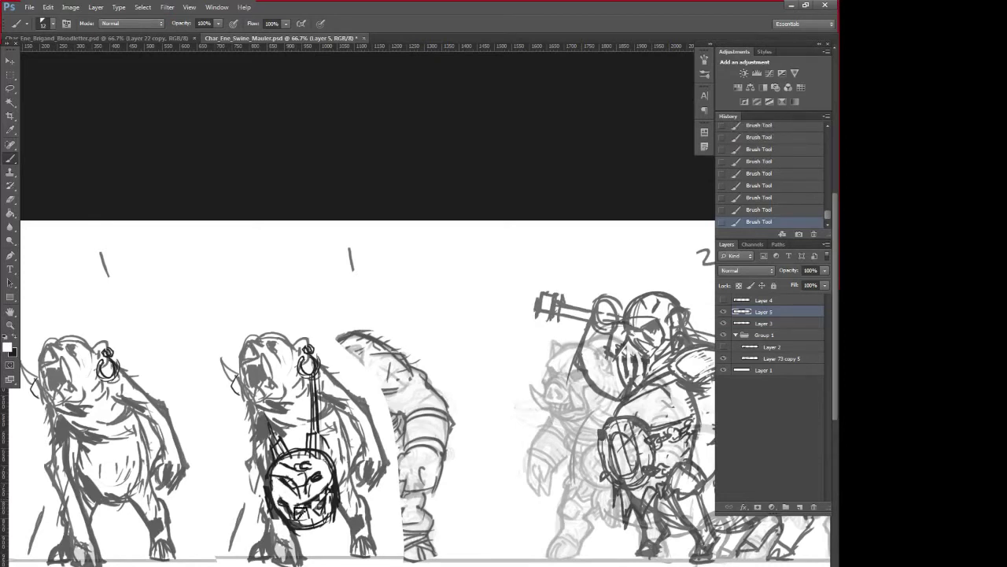
drag(296, 467, 304, 462)
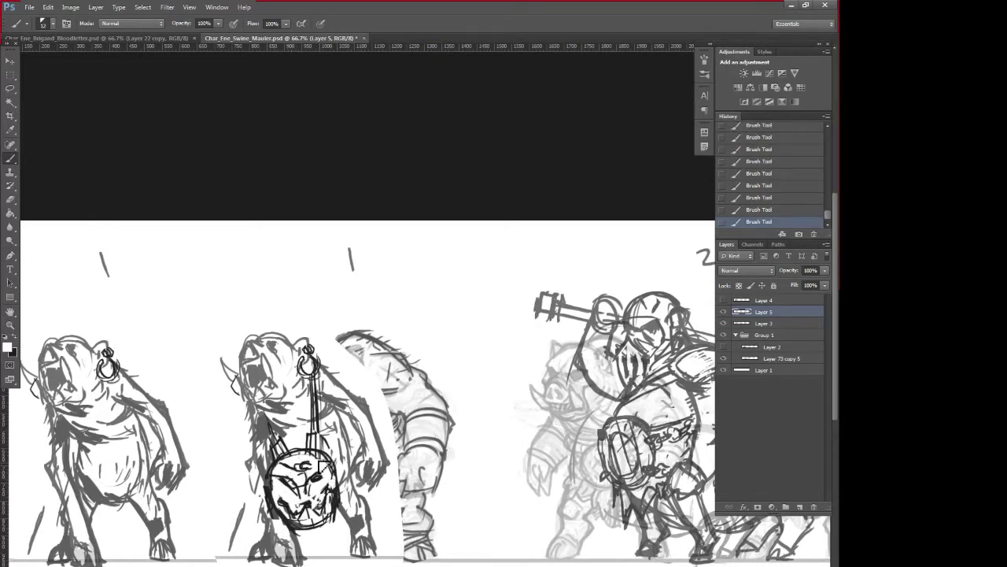
- Alternate dark and white strokes to rework the drum's face with heavier eye sockets, nose and brow marks
key(x)
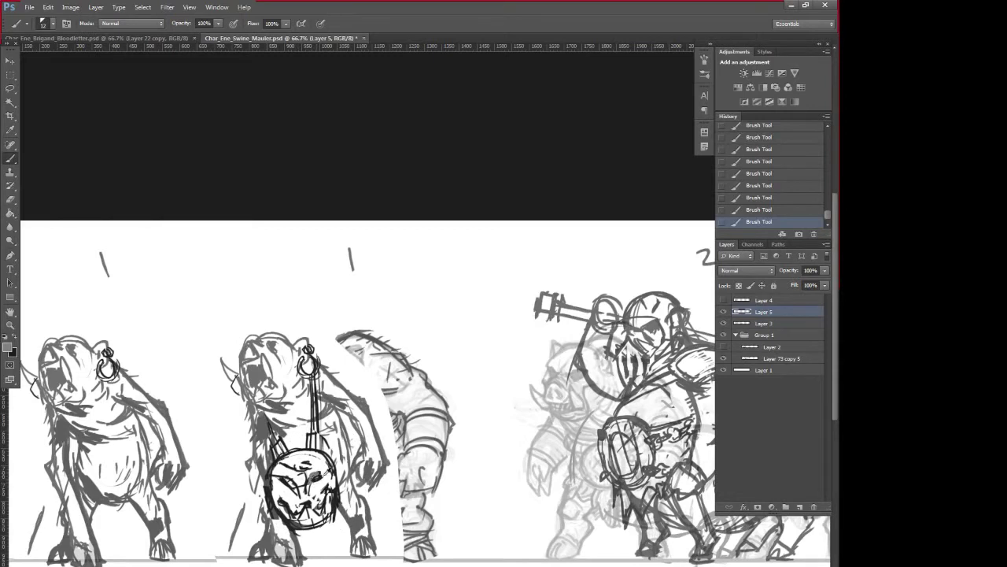
key(x)
key(x)
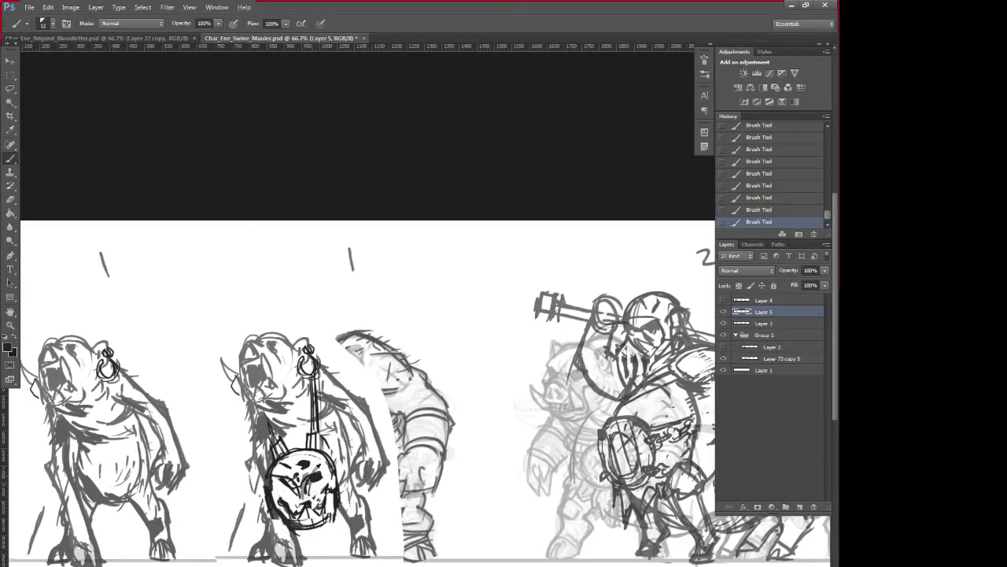
key(x)
alt+click(316, 474)
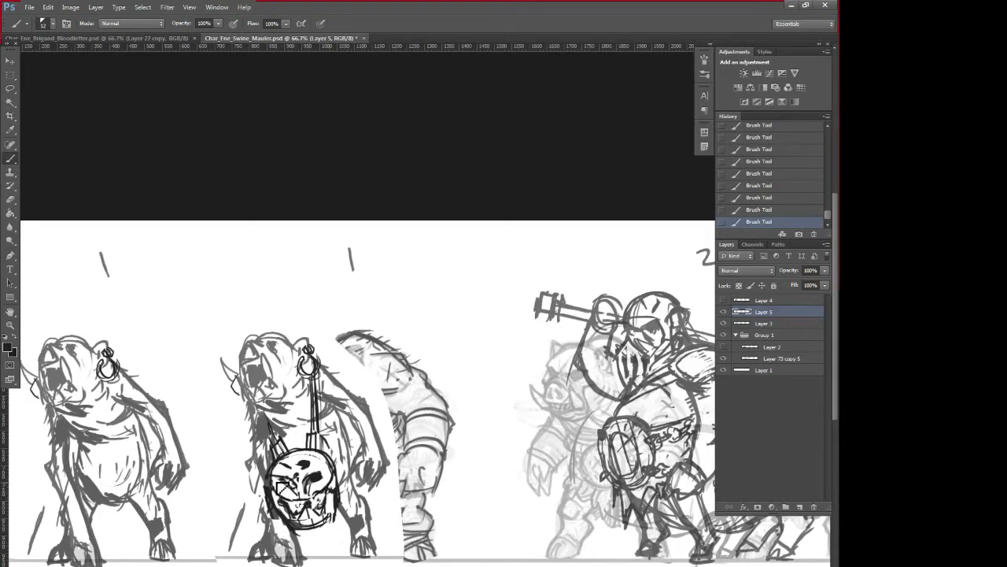
mouse_move(279, 484)
mouse_down()
mouse_move(293, 510)
mouse_move(303, 500)
mouse_move(303, 456)
mouse_move(321, 457)
mouse_move(331, 484)
mouse_up()
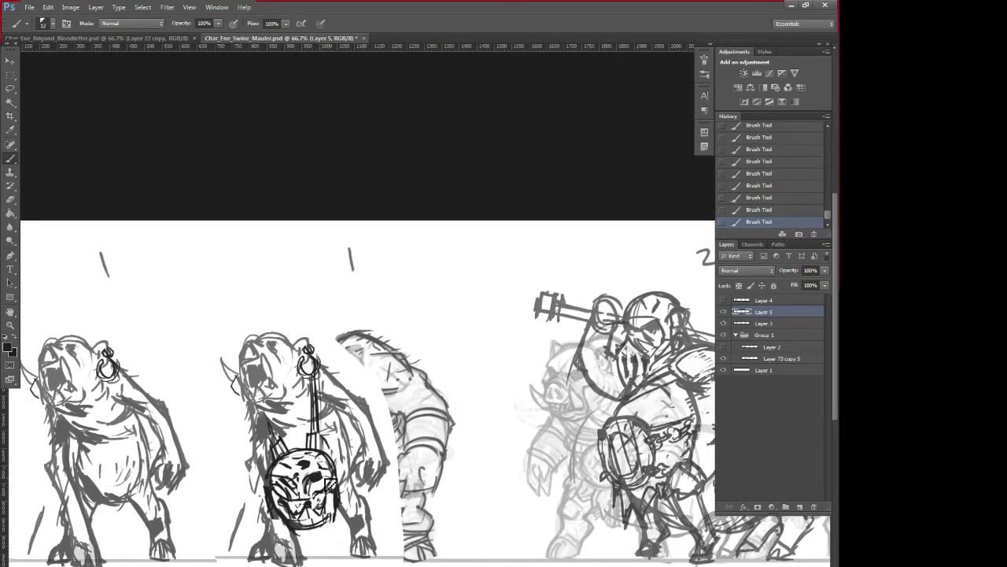
- Darken the straps and the shadow under the copied pigman's neck
drag(324, 436, 325, 451)
drag(328, 398, 326, 414)
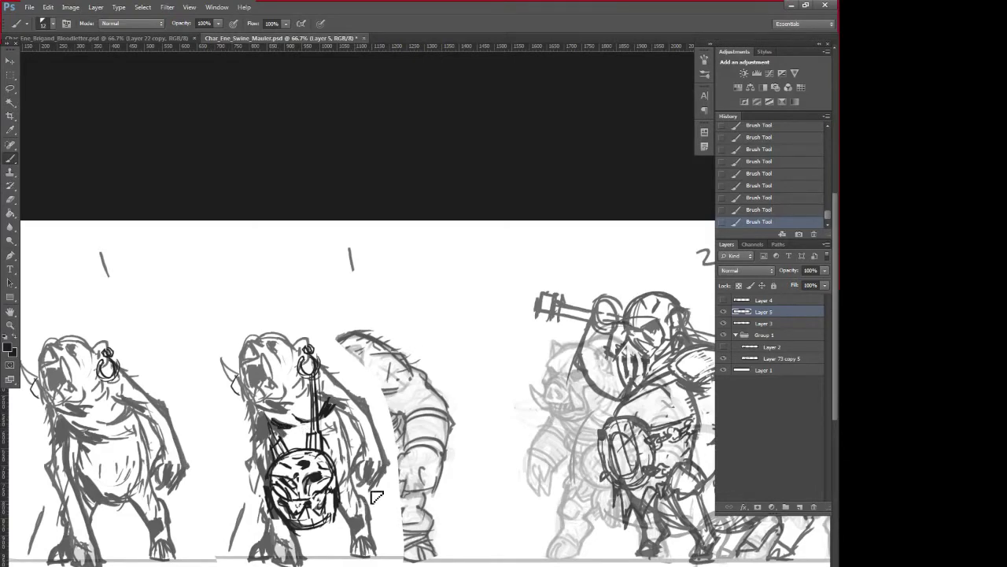
mouse_move(414, 494)
mouse_down()
mouse_move(366, 489)
mouse_move(462, 452)
mouse_move(411, 477)
mouse_move(453, 466)
mouse_move(436, 497)
mouse_move(472, 486)
mouse_move(437, 501)
mouse_move(449, 508)
mouse_move(457, 498)
mouse_move(380, 519)
mouse_up()
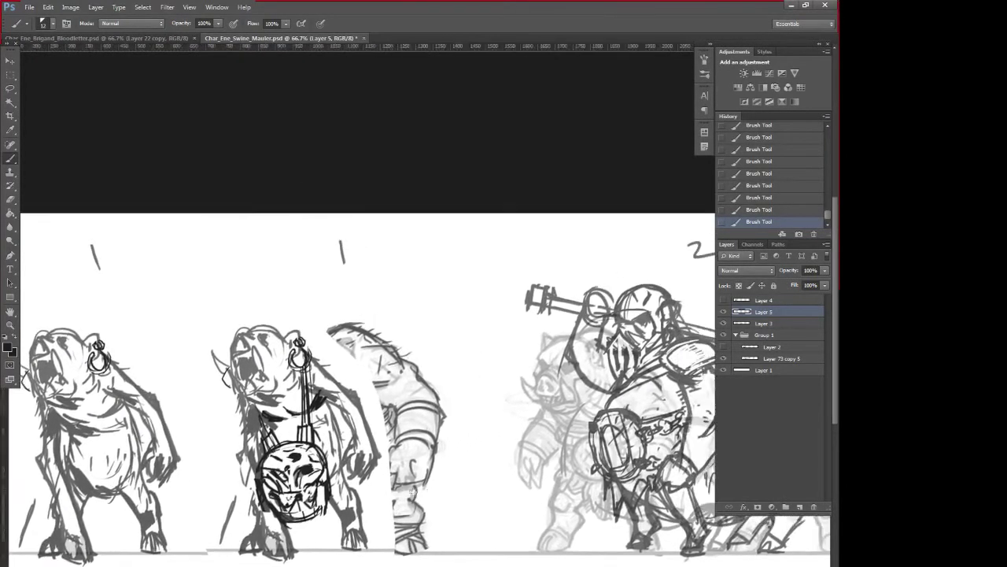
- Thicken the drum's lower edges and sketch a ragged fringe hanging down beside it
drag(488, 485, 445, 478)
drag(286, 461, 284, 484)
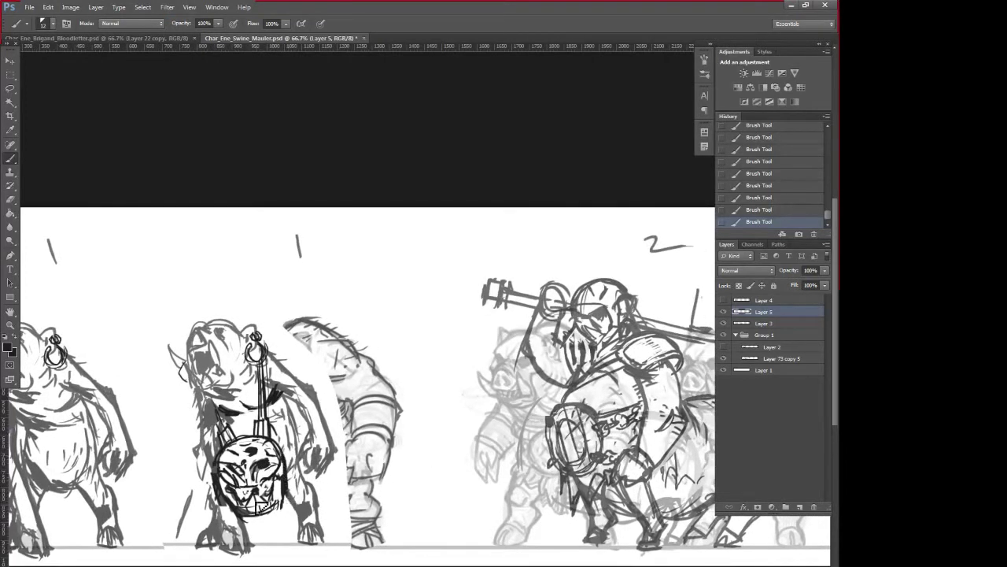
drag(217, 469, 224, 495)
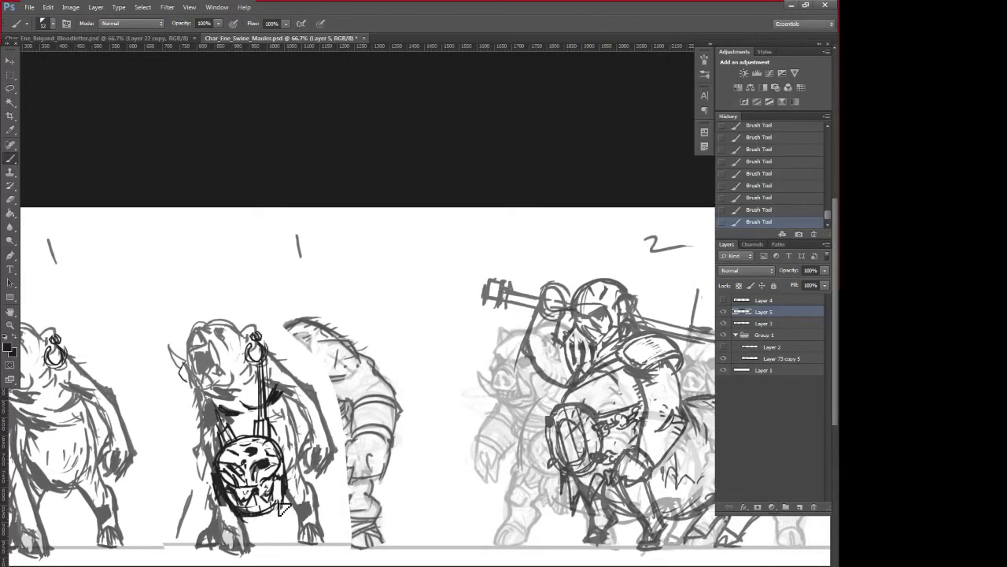
mouse_move(298, 430)
mouse_down()
mouse_move(294, 474)
mouse_move(294, 417)
mouse_move(285, 531)
mouse_move(270, 511)
mouse_move(281, 536)
mouse_up()
mouse_move(304, 467)
mouse_down()
mouse_move(297, 477)
mouse_move(305, 467)
mouse_up()
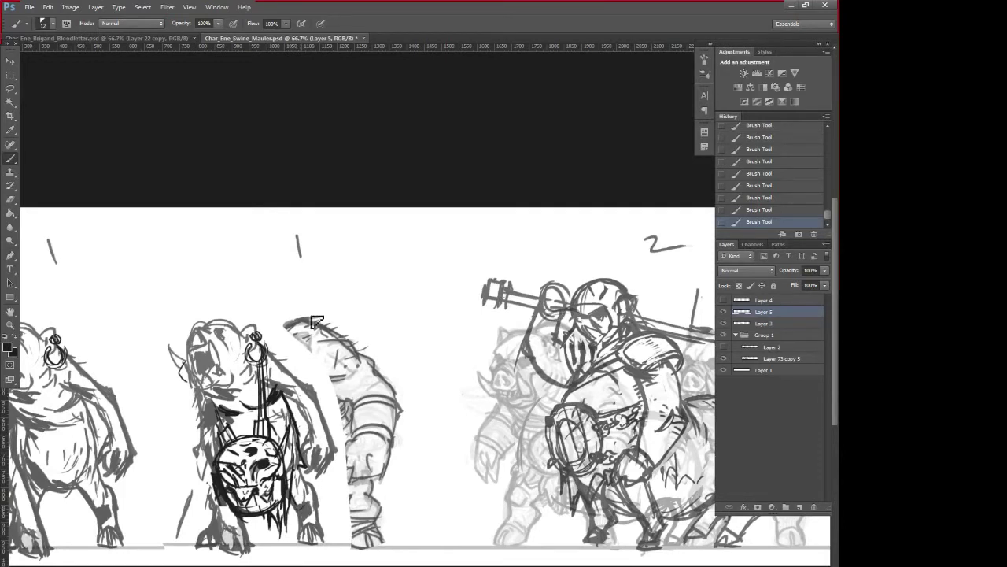
- Paint bands across both drum straps on the copied pigman's chest, switching between black and white
drag(258, 382, 299, 385)
click(5, 337)
click(14, 336)
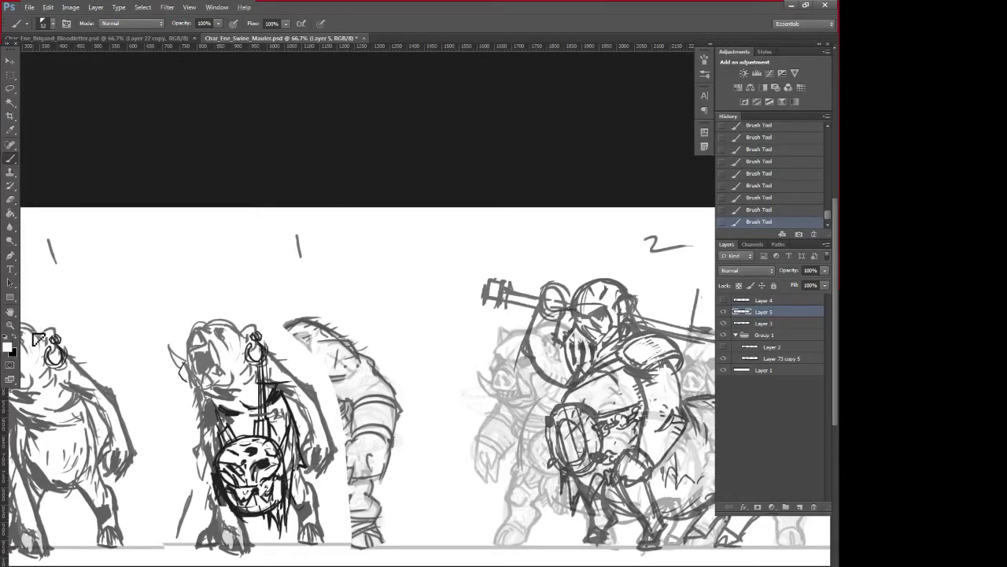
click(14, 336)
mouse_move(253, 418)
mouse_down()
mouse_move(276, 422)
mouse_move(257, 424)
mouse_move(279, 409)
mouse_move(258, 419)
mouse_move(250, 406)
mouse_move(277, 403)
mouse_move(272, 412)
mouse_move(276, 405)
mouse_move(250, 406)
mouse_move(266, 414)
mouse_up()
mouse_move(212, 438)
mouse_down()
mouse_move(239, 417)
mouse_move(232, 414)
mouse_up()
mouse_move(214, 433)
mouse_down()
mouse_move(231, 408)
mouse_move(209, 446)
mouse_move(238, 410)
mouse_move(286, 397)
mouse_move(258, 411)
mouse_up()
alt+click(232, 402)
drag(255, 428, 288, 411)
mouse_move(275, 398)
mouse_down()
mouse_move(285, 389)
mouse_move(269, 399)
mouse_up()
alt+click(271, 397)
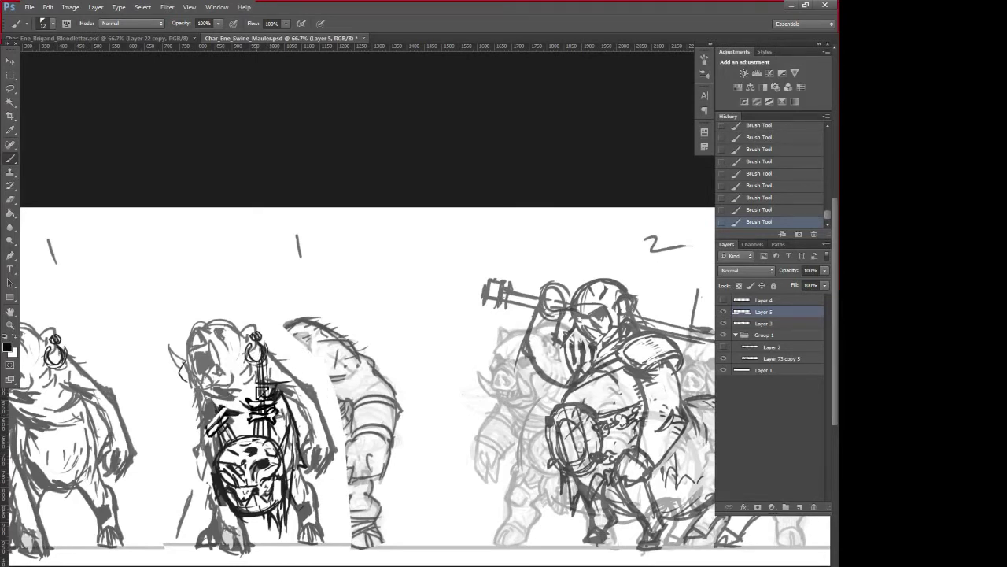
- Undo the last stray strokes and redraw the wrapped bands on the drum strap below the tusked side of the head
key(ctrl+z)
alt+click(249, 400)
mouse_move(226, 414)
mouse_down()
mouse_move(217, 432)
mouse_move(227, 414)
mouse_up()
key(ctrl+z)
key(x)
alt+click(229, 412)
alt+click(229, 416)
alt+click(230, 418)
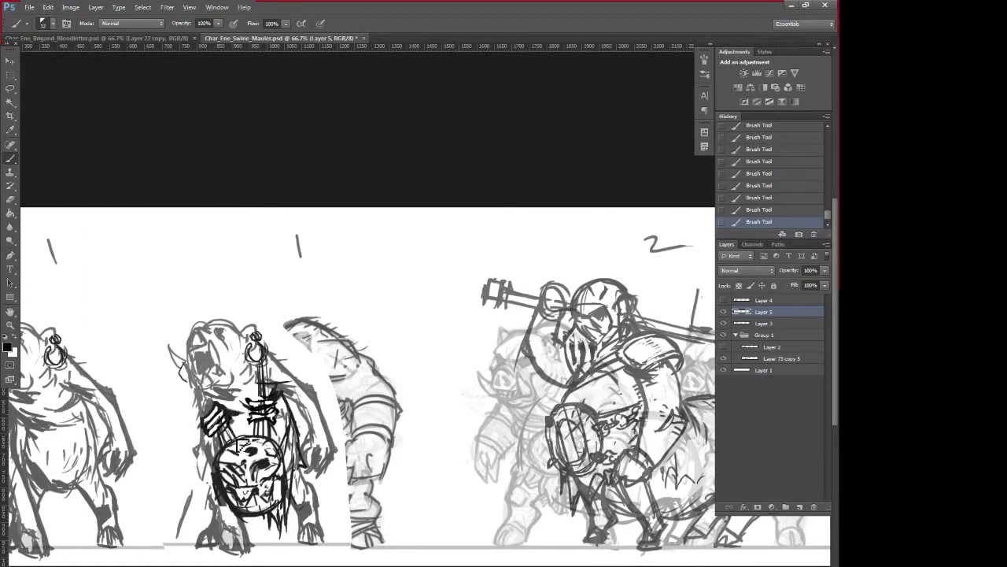
drag(227, 424, 234, 438)
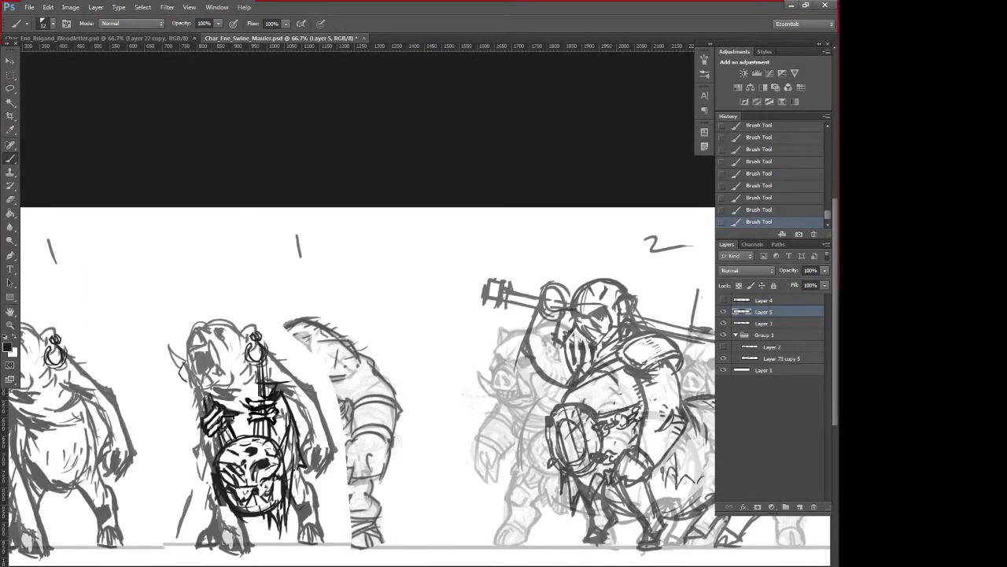
- Darken the drum straps on the copied pigman and fill the drum face's lower jaw with black shading around the teeth
drag(262, 373, 262, 397)
mouse_move(263, 344)
mouse_down()
mouse_move(274, 449)
mouse_move(236, 443)
mouse_move(236, 418)
mouse_up()
key(x)
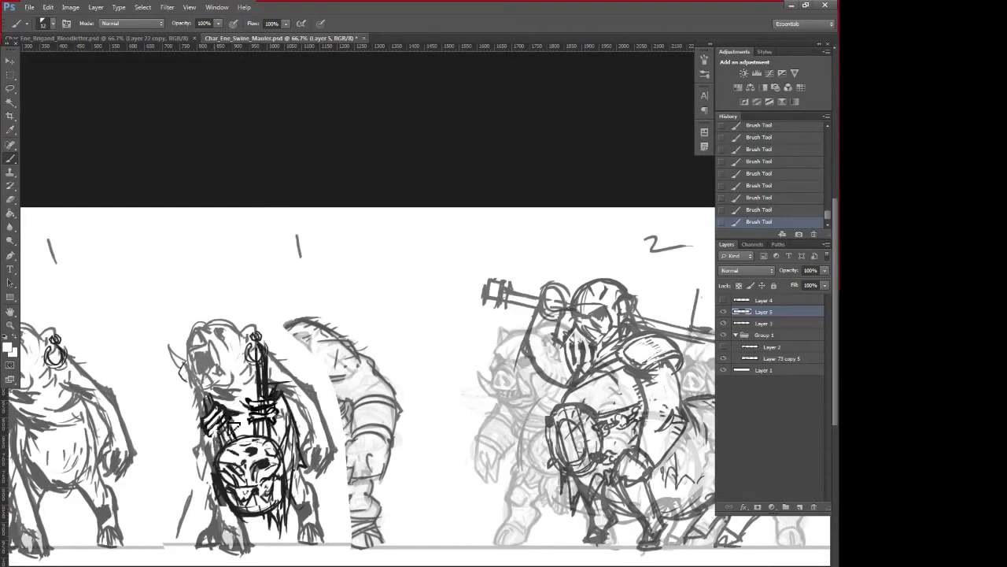
key(x)
mouse_move(236, 500)
mouse_down()
mouse_move(246, 515)
mouse_move(280, 508)
mouse_move(291, 472)
mouse_move(240, 500)
mouse_move(289, 502)
mouse_move(251, 512)
mouse_up()
alt+click(268, 507)
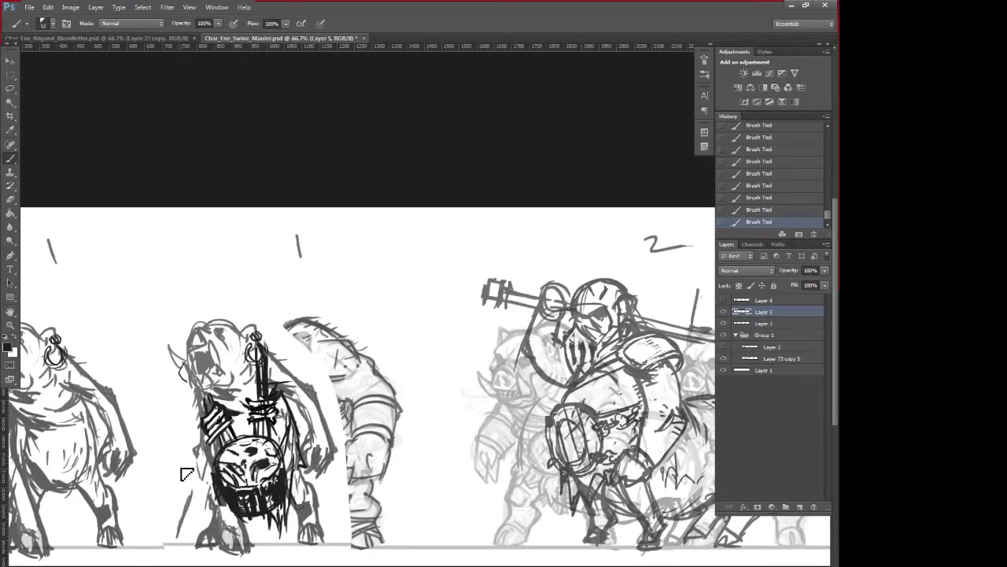
- Draw a round-headed drumstick and the rough fist holding it on the tusked side of the copied pigman
mouse_move(196, 451)
mouse_down()
mouse_move(188, 477)
mouse_move(200, 458)
mouse_move(201, 504)
mouse_up()
drag(166, 411, 198, 472)
mouse_move(160, 406)
mouse_down()
mouse_move(164, 426)
mouse_move(172, 419)
mouse_up()
key(ctrl+z)
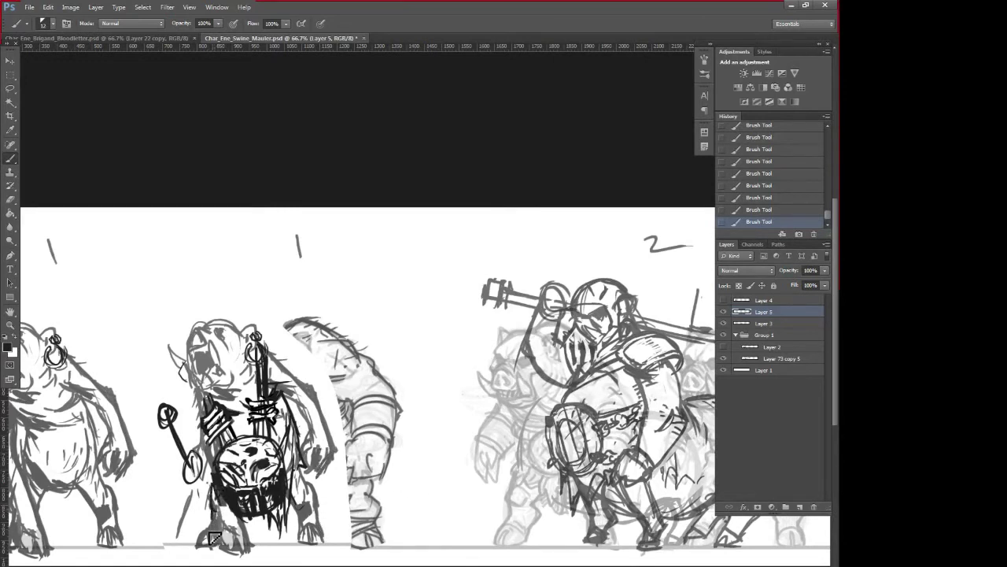
- Ink the copied pigman's legs and hooves in black and draw a second drumstick from the other hand across the drum
mouse_move(202, 547)
mouse_down()
mouse_move(229, 525)
mouse_move(216, 544)
mouse_move(228, 534)
mouse_move(213, 507)
mouse_move(199, 548)
mouse_move(213, 533)
mouse_move(218, 546)
mouse_move(237, 511)
mouse_move(230, 528)
mouse_move(308, 504)
mouse_move(291, 503)
mouse_move(309, 508)
mouse_move(301, 543)
mouse_move(324, 541)
mouse_move(302, 542)
mouse_move(332, 541)
mouse_up()
drag(309, 481, 318, 511)
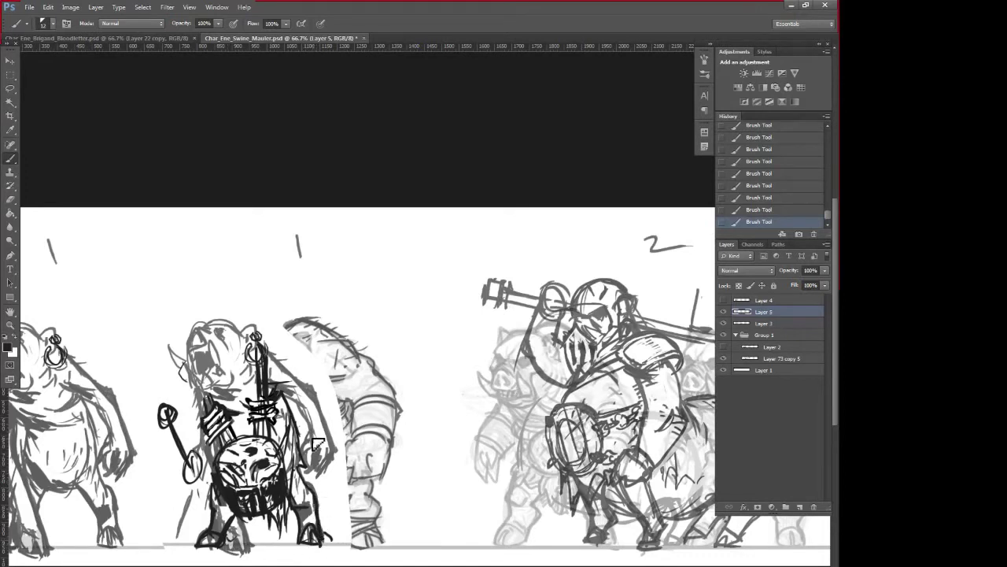
mouse_move(313, 469)
mouse_down()
mouse_move(329, 477)
mouse_move(313, 446)
mouse_move(304, 460)
mouse_move(266, 458)
mouse_move(308, 459)
mouse_move(281, 449)
mouse_move(274, 457)
mouse_move(347, 469)
mouse_up()
key(ctrl+z)
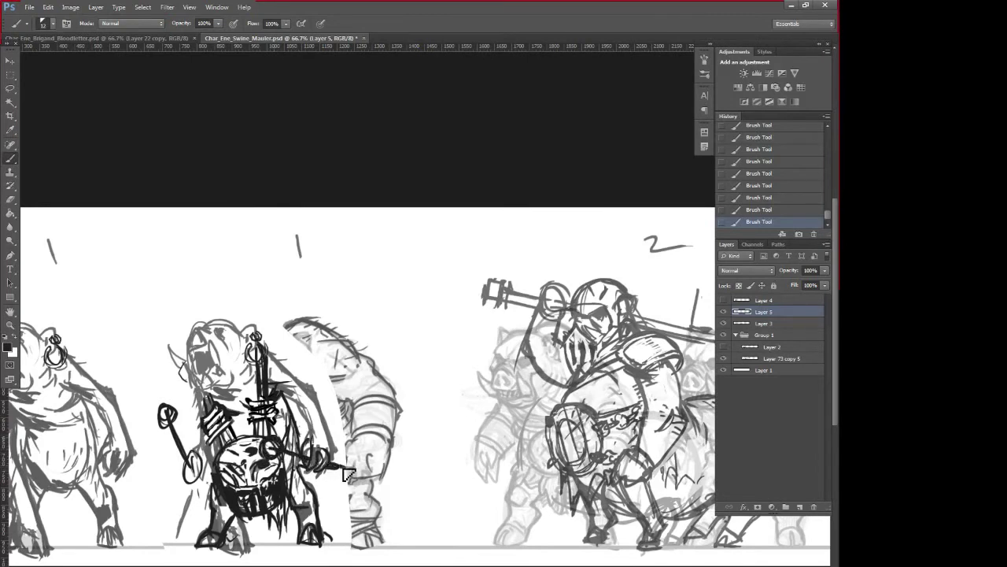
- Ink the outlines of the drummer's two arms in black, adding shading strokes along the shoulder and forearms
mouse_move(296, 379)
mouse_down()
mouse_move(322, 395)
mouse_move(330, 455)
mouse_up()
mouse_move(280, 386)
mouse_down()
mouse_move(302, 404)
mouse_move(310, 432)
mouse_move(303, 412)
mouse_up()
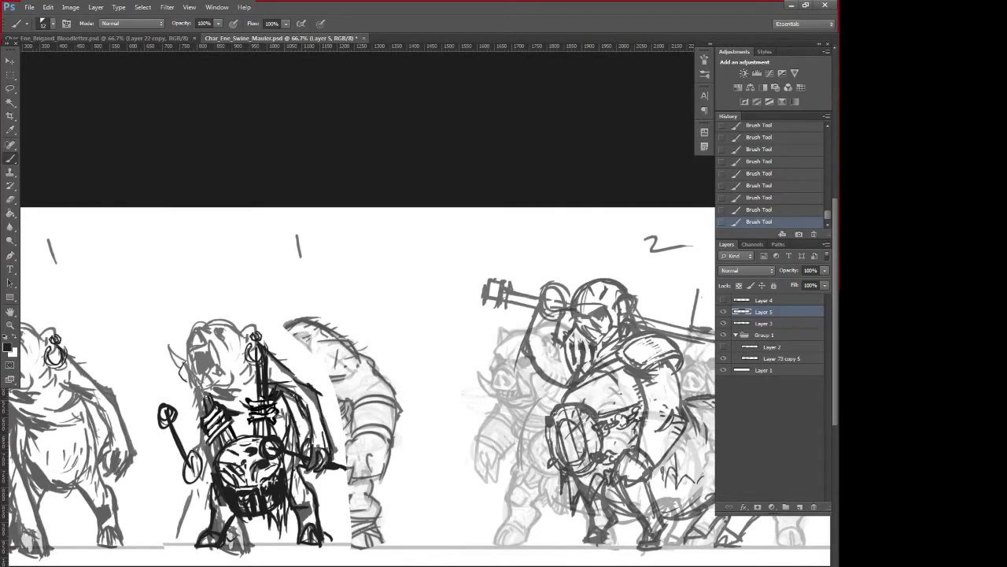
mouse_move(201, 433)
mouse_down()
mouse_move(188, 483)
mouse_move(220, 482)
mouse_up()
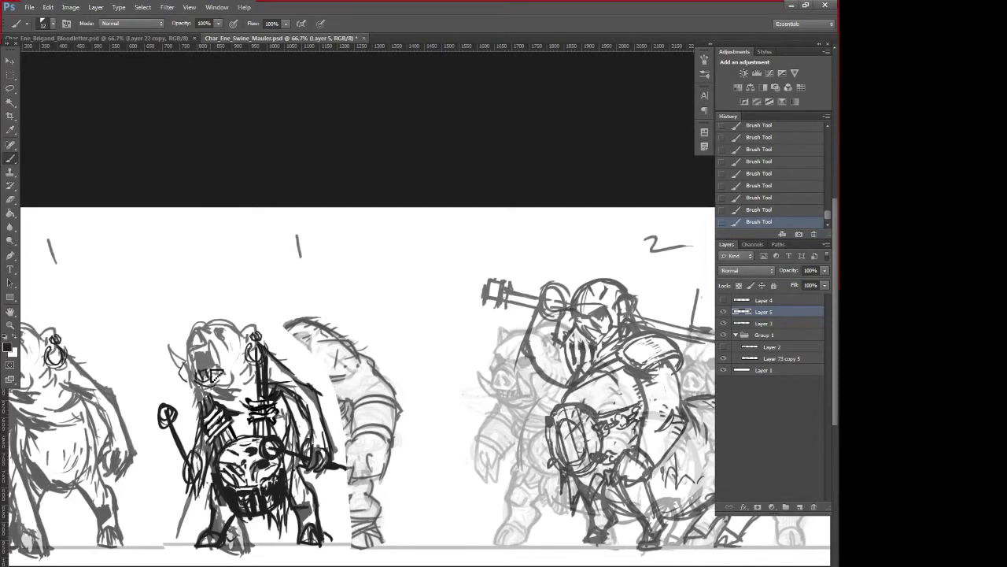
- Ink the drummer's snout, open mouth and ear, darken the neck folds, and define the fist around the raised drumstick
mouse_move(194, 348)
mouse_down()
mouse_move(204, 354)
mouse_move(203, 328)
mouse_move(195, 351)
mouse_move(219, 350)
mouse_move(220, 372)
mouse_move(192, 360)
mouse_move(211, 384)
mouse_move(223, 334)
mouse_up()
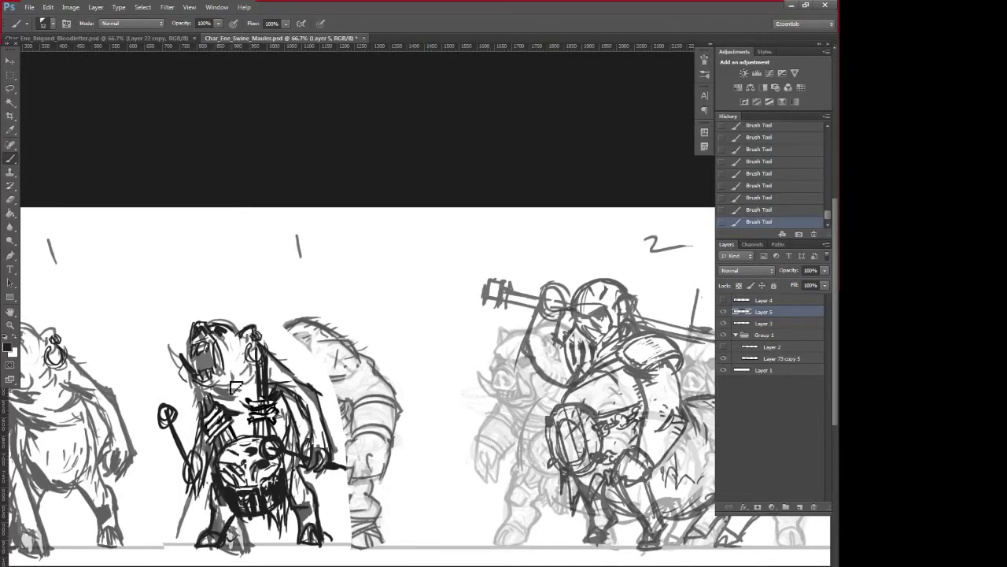
mouse_move(234, 386)
mouse_down()
mouse_move(220, 415)
mouse_move(257, 369)
mouse_move(209, 393)
mouse_move(230, 378)
mouse_up()
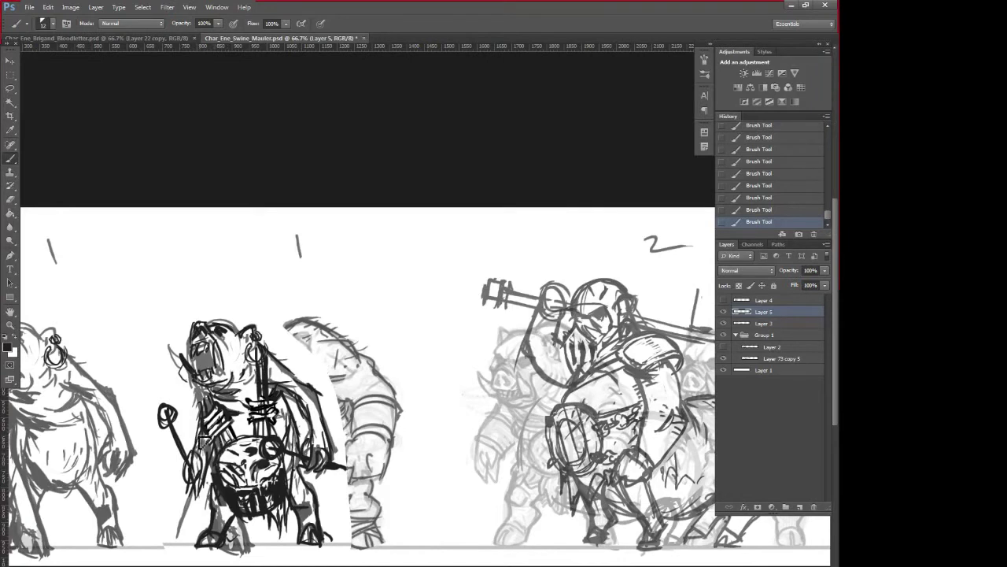
mouse_move(198, 447)
mouse_down()
mouse_move(174, 463)
mouse_move(201, 483)
mouse_move(420, 512)
mouse_move(407, 552)
mouse_move(232, 532)
mouse_up()
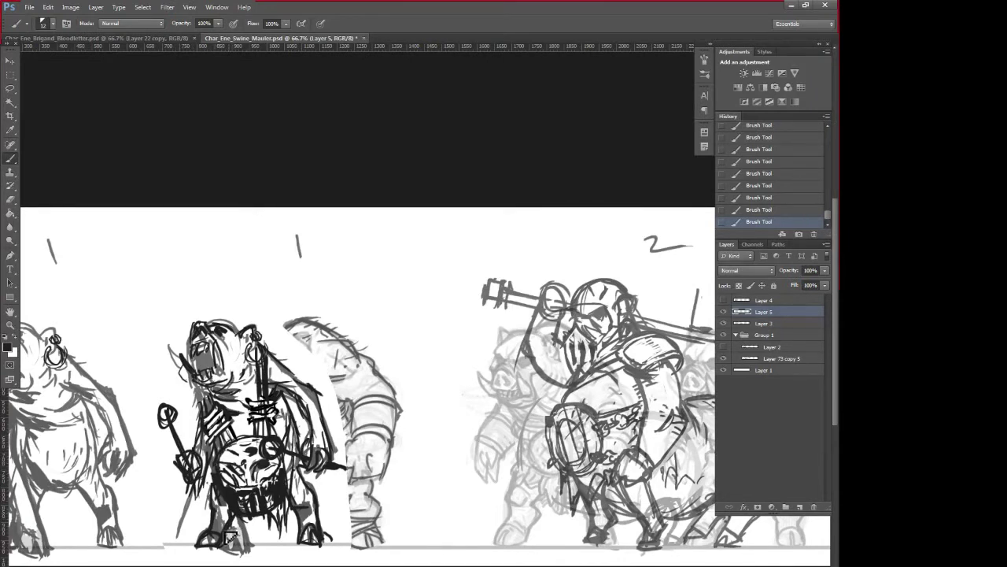
- Paint out the old front foot beneath the drum in white, leaving the gap between the drummer's legs clean
drag(432, 535, 537, 512)
key(ctrl+z)
mouse_move(407, 528)
mouse_down()
mouse_move(550, 512)
mouse_move(519, 542)
mouse_up()
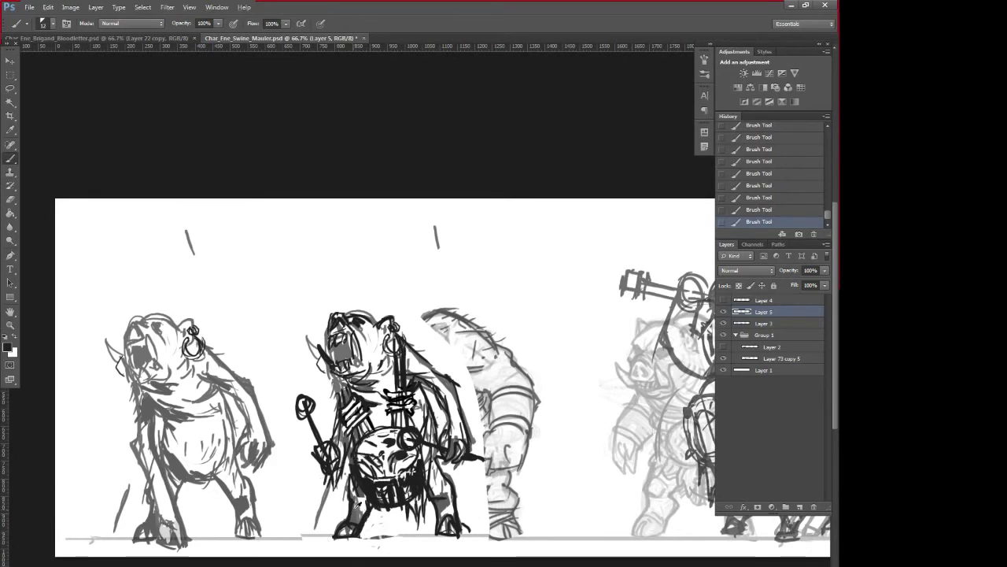
drag(473, 543, 404, 551)
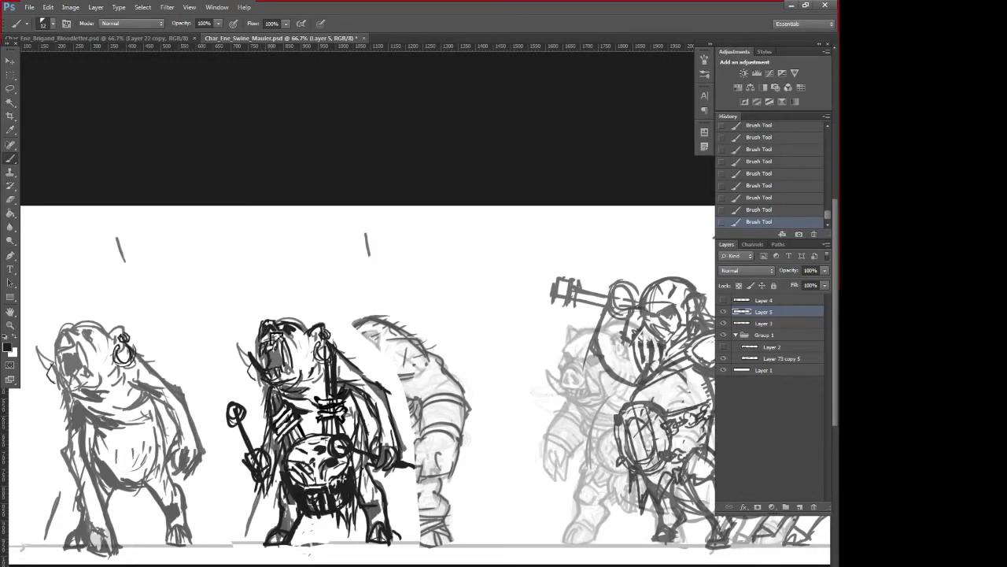
drag(392, 517, 512, 486)
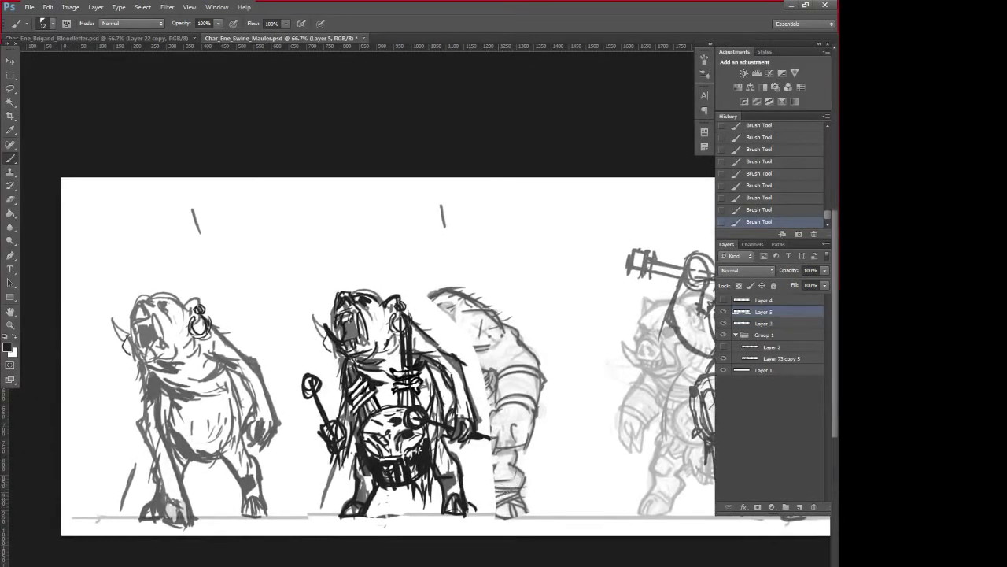
- Shade the inside of the drummer's roaring mouth and redraw its tusk larger with sampled dark and light colours
drag(361, 317, 365, 342)
alt+click(374, 332)
alt+click(357, 314)
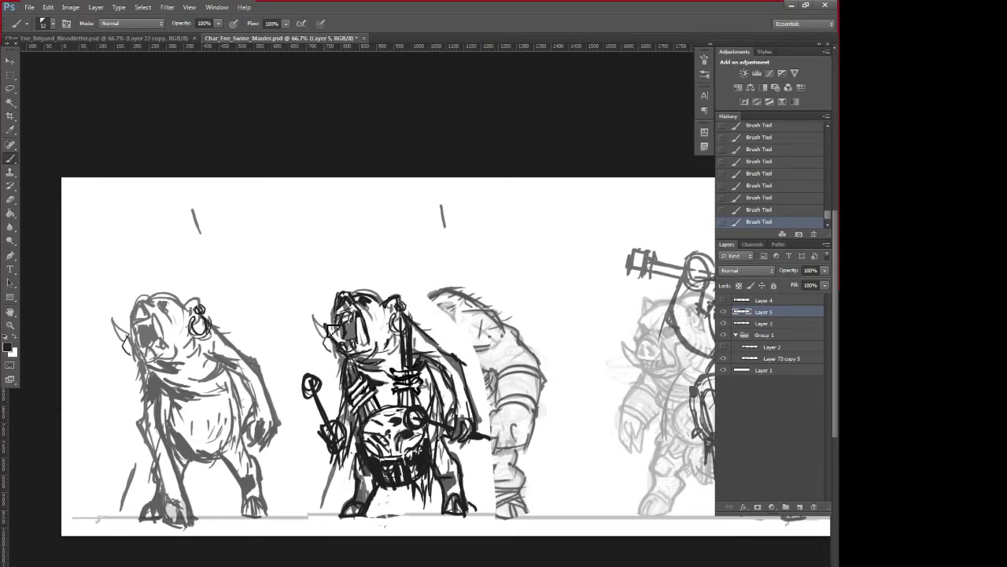
mouse_move(335, 324)
mouse_down()
mouse_move(350, 345)
mouse_move(359, 338)
mouse_up()
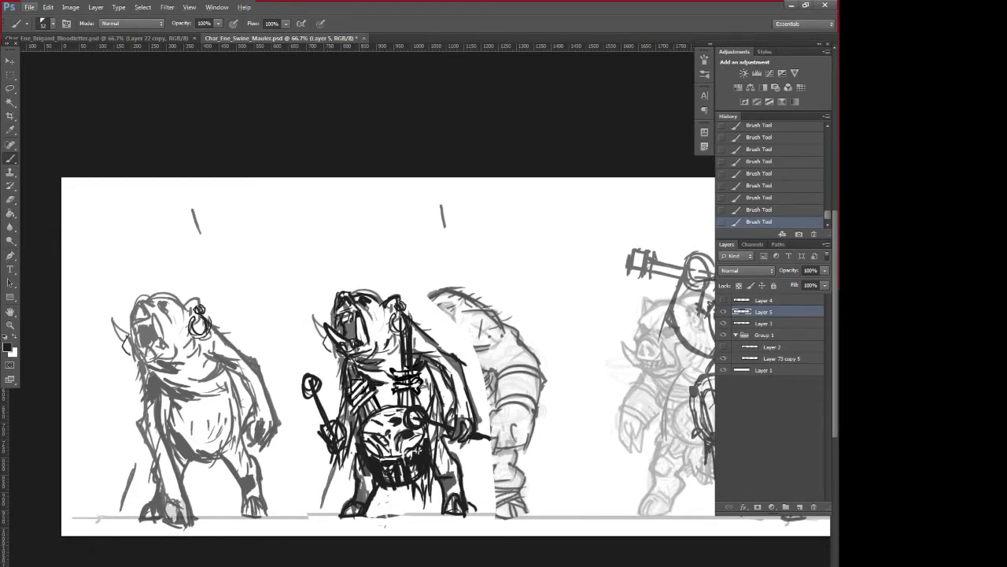
alt+click(425, 459)
drag(465, 549, 415, 557)
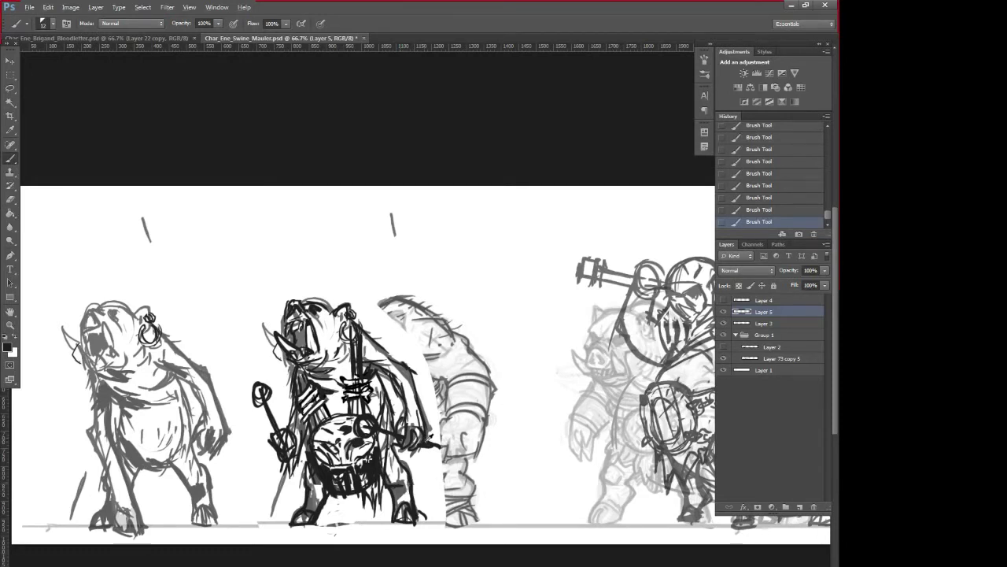
- Move the drummer sketch off the armoured concept 1 pigman and onto the original roaring pigman at the sheet's edge
key(ctrl+minus)
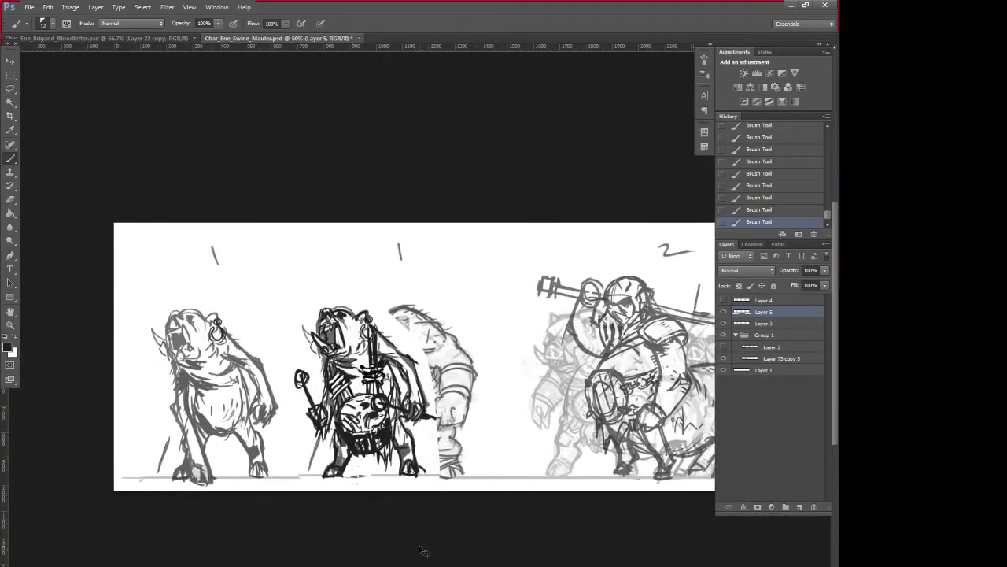
key(ctrl+plus)
mouse_move(549, 517)
mouse_down()
mouse_move(401, 535)
mouse_move(595, 503)
mouse_up()
click(11, 61)
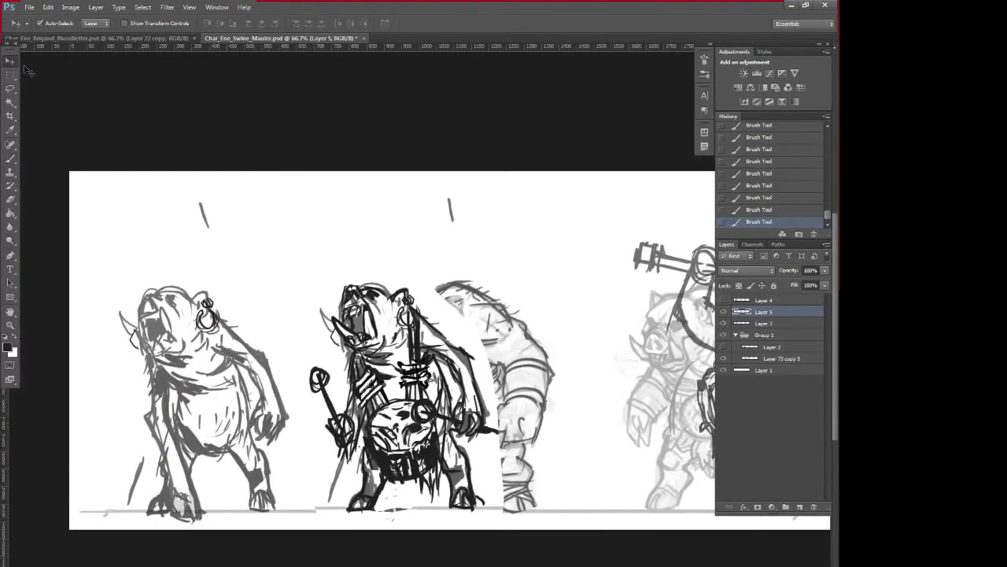
drag(450, 450, 247, 452)
drag(502, 526, 416, 547)
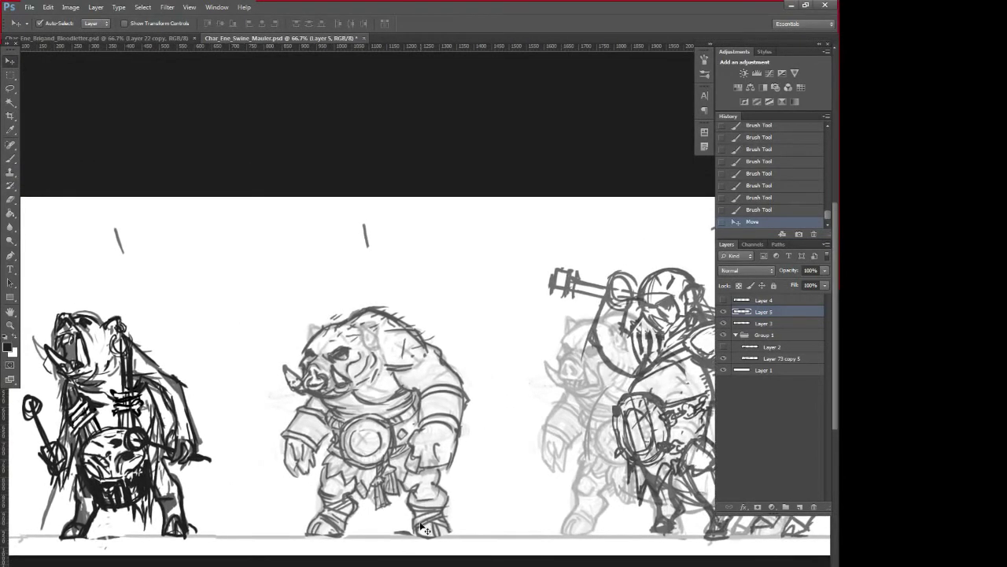
- Toggle the drummer layer's visibility to compare it with the original, and brush extra wrinkle and shading strokes onto its cheek and chest
key(b)
drag(479, 492, 542, 508)
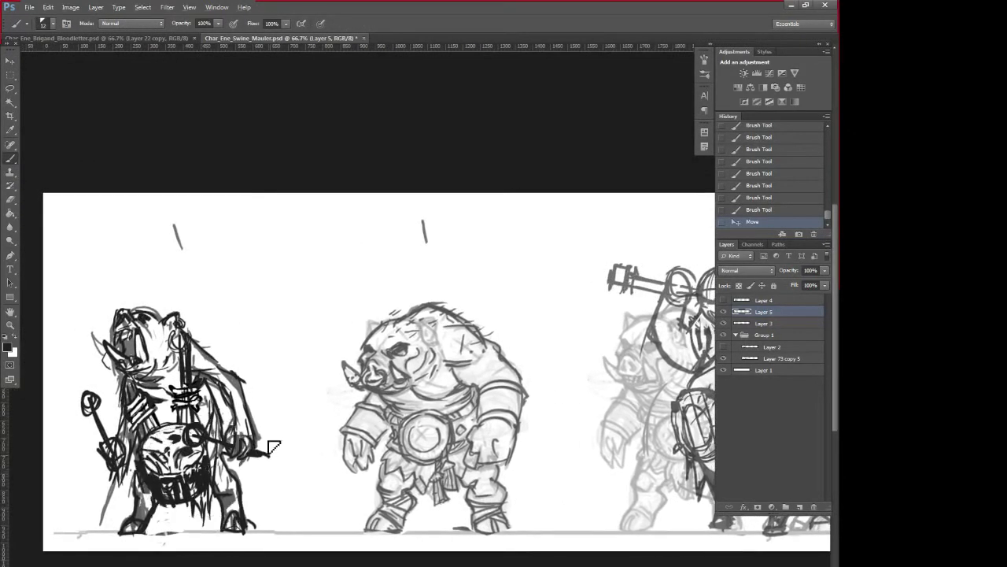
click(723, 312)
click(723, 312)
drag(398, 475, 432, 486)
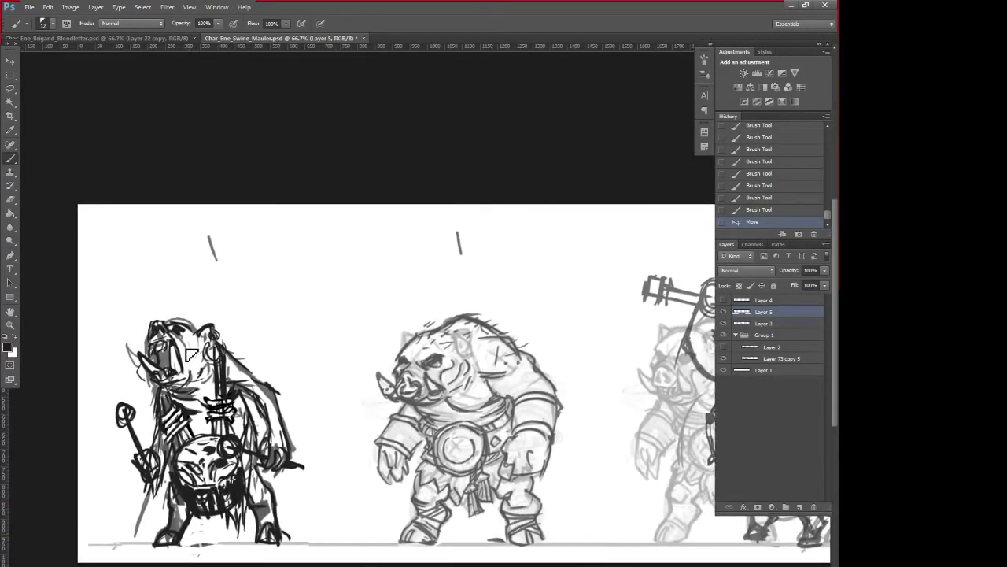
drag(180, 336, 190, 349)
drag(193, 340, 210, 410)
drag(197, 408, 203, 421)
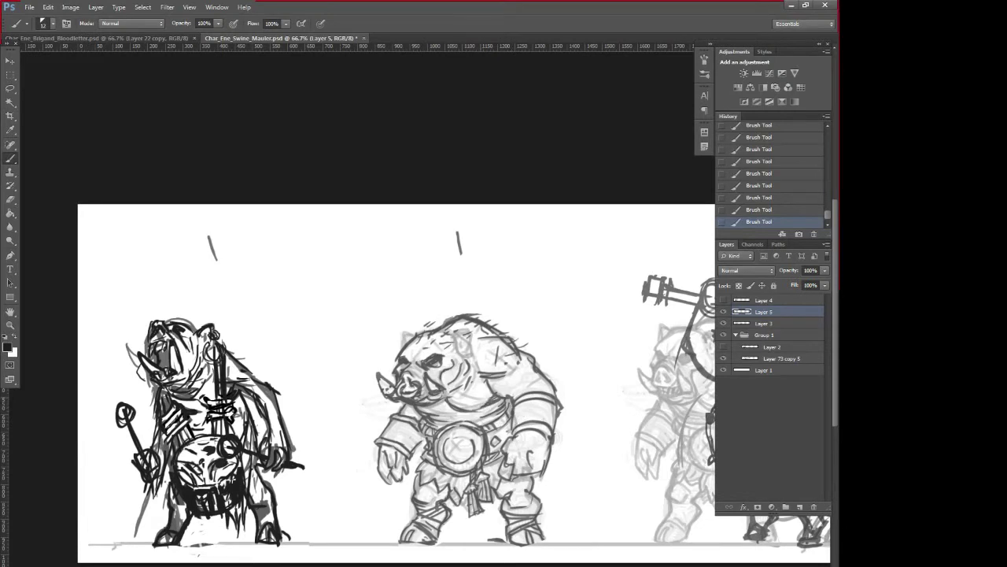
- Try a rounded shape on the armoured pigman's chest and strokes along its fist, stepping back in the history past the rejected strokes
mouse_move(492, 398)
mouse_down()
mouse_move(476, 394)
mouse_move(493, 335)
mouse_up()
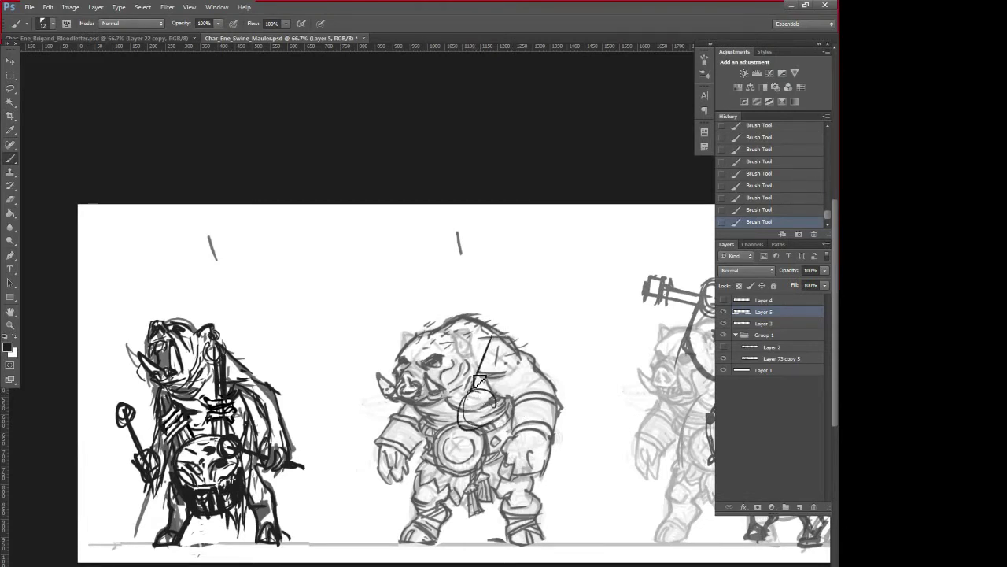
click(744, 197)
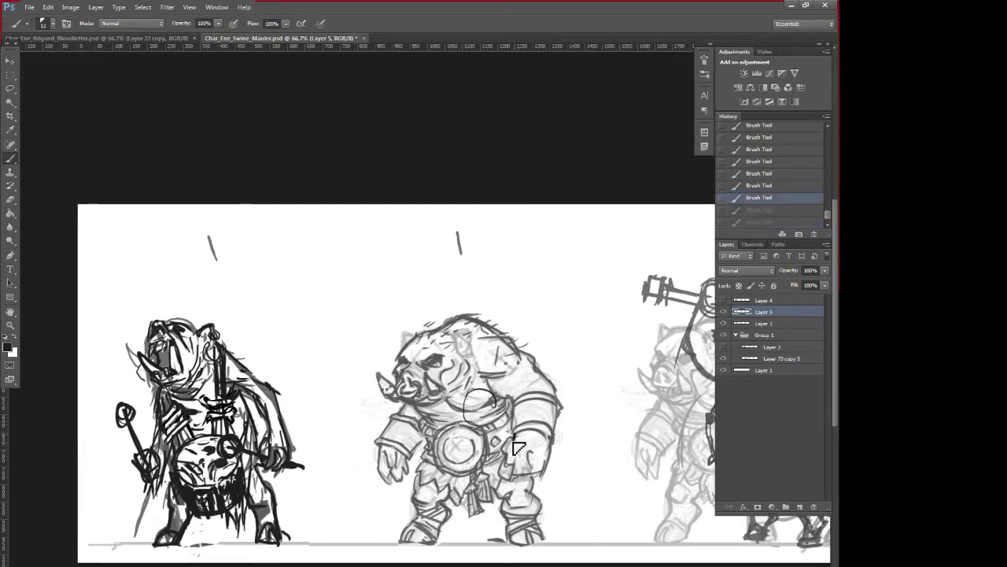
mouse_move(515, 440)
mouse_down()
mouse_move(520, 479)
mouse_move(553, 465)
mouse_move(553, 454)
mouse_move(510, 471)
mouse_move(515, 459)
mouse_move(440, 517)
mouse_up()
drag(504, 474, 410, 533)
click(754, 174)
click(756, 149)
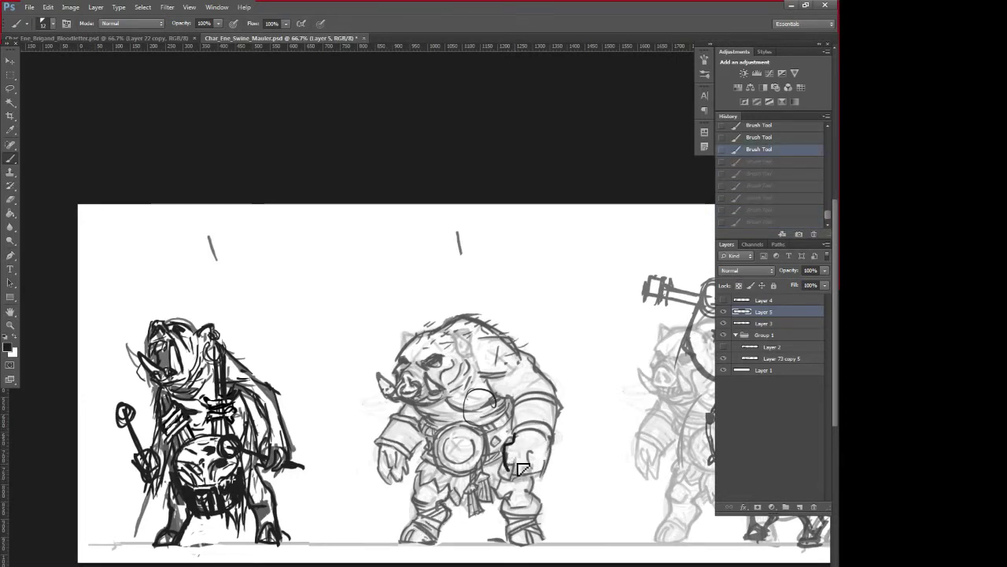
- Draw three binding brackets and a large arched blade on the end of concept 2's shouldered weapon shaft
mouse_move(532, 499)
mouse_down()
mouse_move(429, 506)
mouse_move(411, 519)
mouse_up()
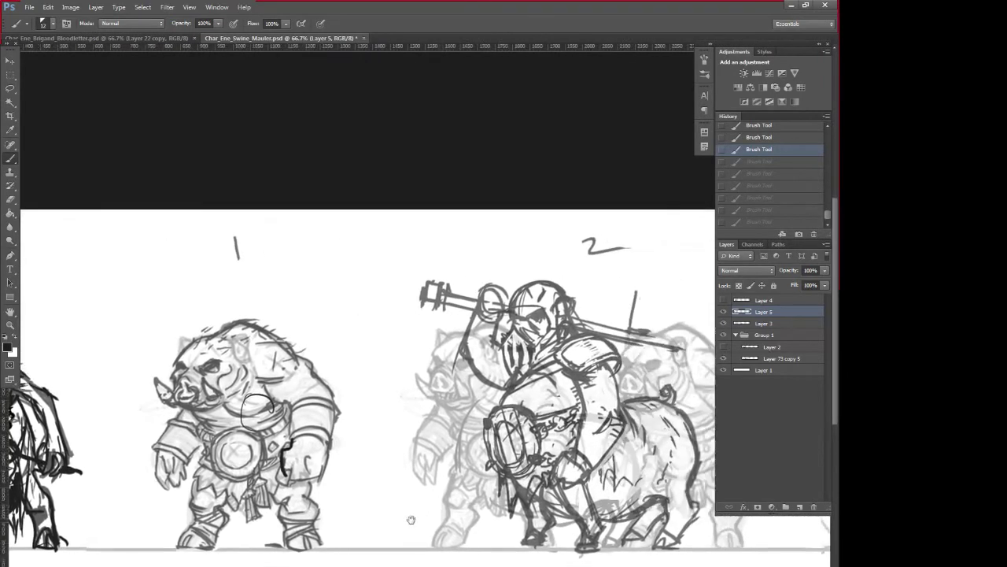
drag(467, 452, 469, 475)
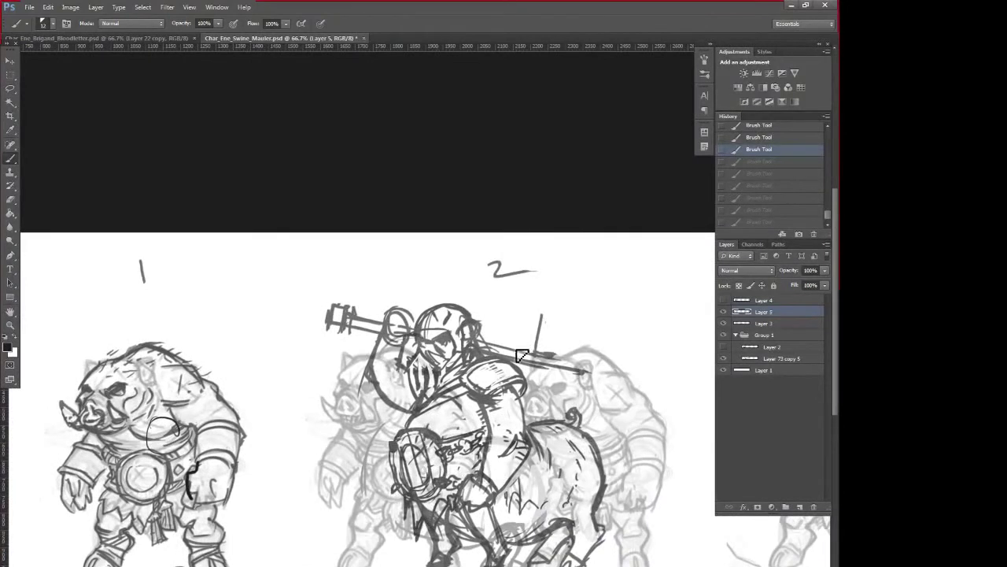
mouse_move(519, 342)
mouse_down()
mouse_move(515, 360)
mouse_move(521, 342)
mouse_move(565, 367)
mouse_up()
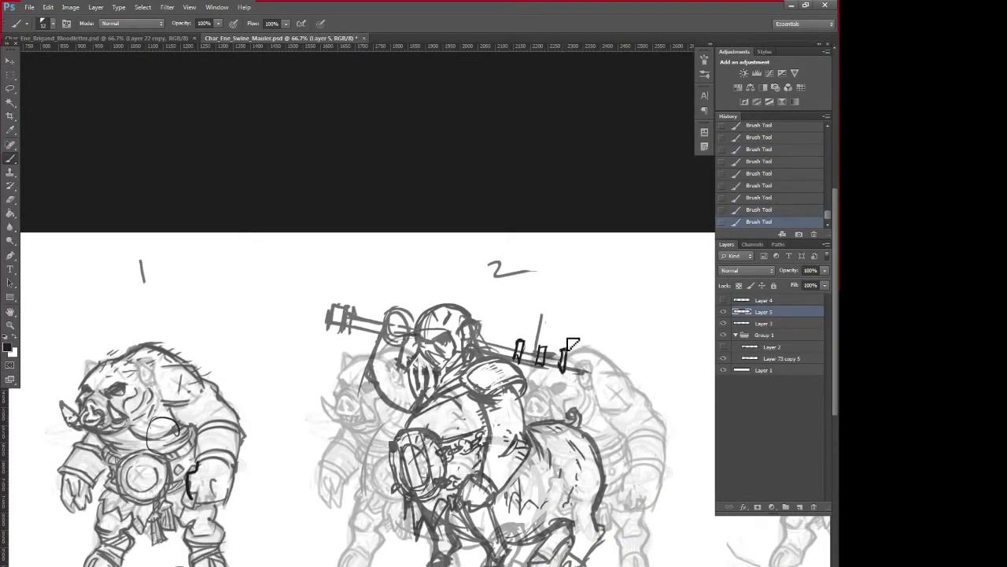
mouse_move(482, 337)
mouse_down()
mouse_move(511, 317)
mouse_move(555, 316)
mouse_move(592, 344)
mouse_move(589, 369)
mouse_move(601, 366)
mouse_move(501, 357)
mouse_move(541, 326)
mouse_up()
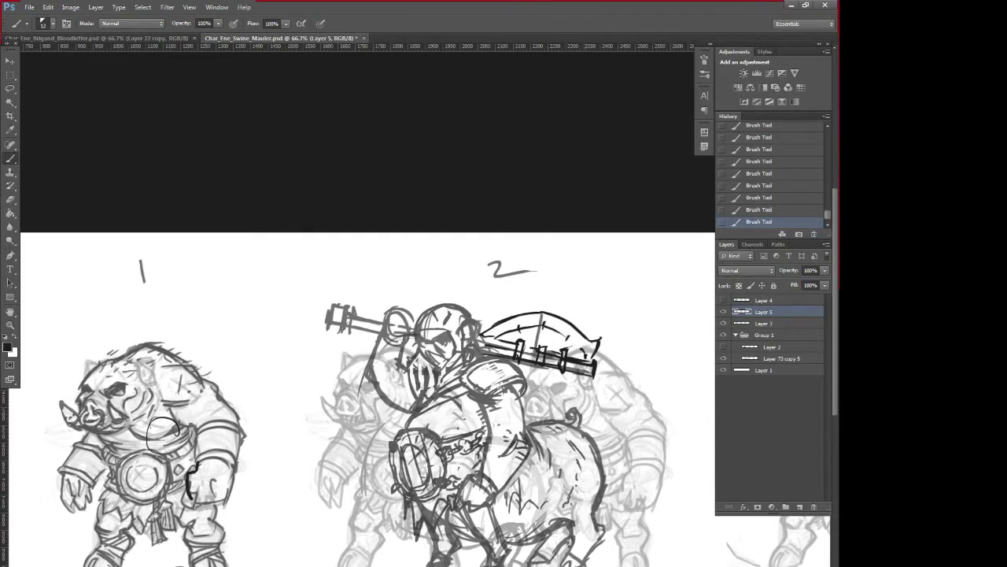
drag(538, 437, 548, 418)
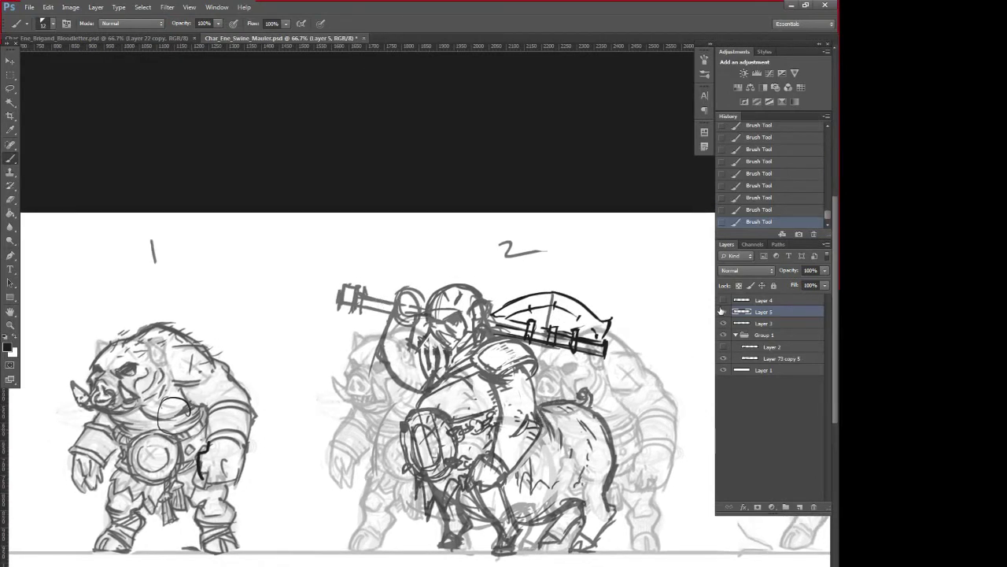
- Add a new layer above Layer 5 and compare the concepts with the Layer 5 sketch hidden and shown
click(800, 506)
click(724, 323)
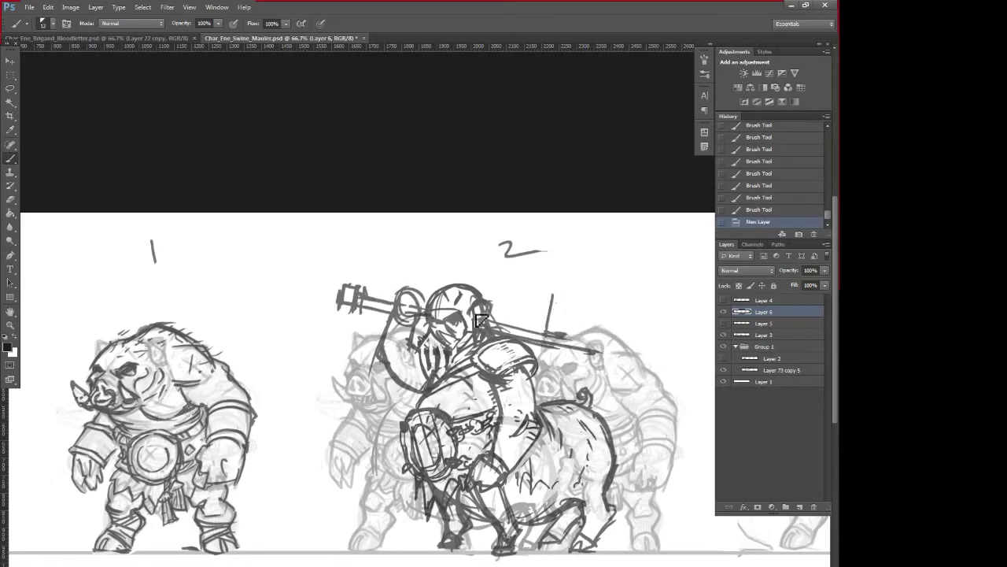
drag(164, 520, 398, 515)
click(722, 324)
mouse_move(659, 434)
mouse_down()
mouse_move(498, 475)
mouse_move(345, 474)
mouse_up()
key(l)
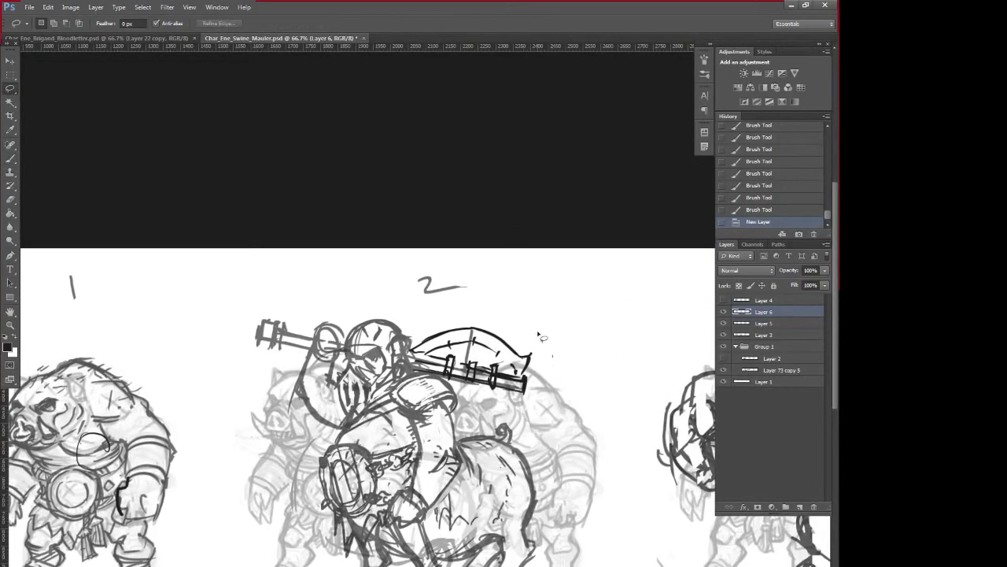
- Erase the axe head and its leftover dark strokes behind figure 2's shoulder from Layer 6 and Layer 5
drag(540, 336, 606, 394)
key(Delete)
key(ctrl+d)
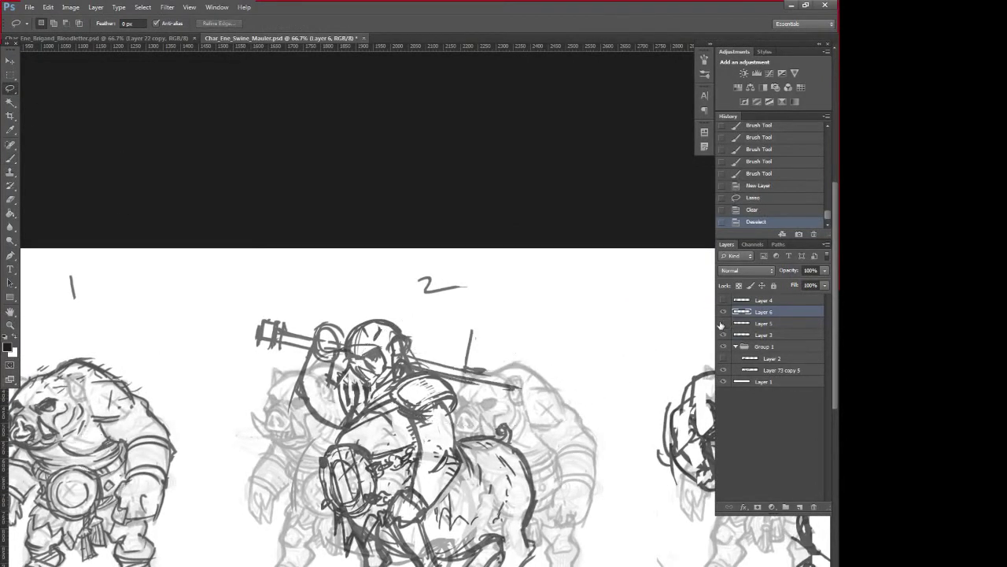
click(723, 323)
click(764, 323)
mouse_move(549, 343)
mouse_down()
mouse_move(370, 397)
mouse_move(492, 425)
mouse_up()
key(Delete)
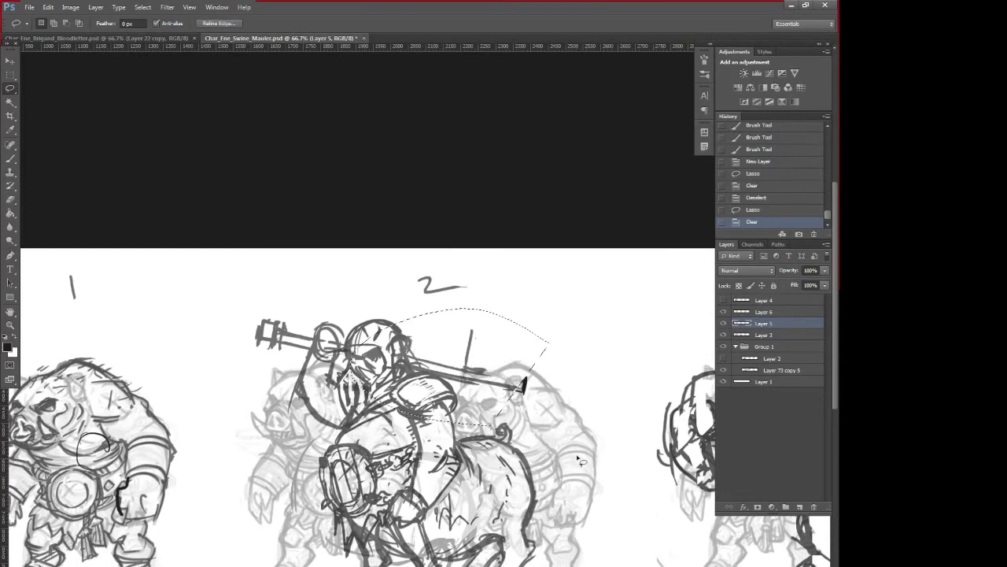
key(ctrl+d)
drag(551, 368, 510, 409)
key(Delete)
key(ctrl+d)
- Brush a long sword across figure 2's shoulders on Layer 5, with a banded black hilt and a tapering pointed blade
key(b)
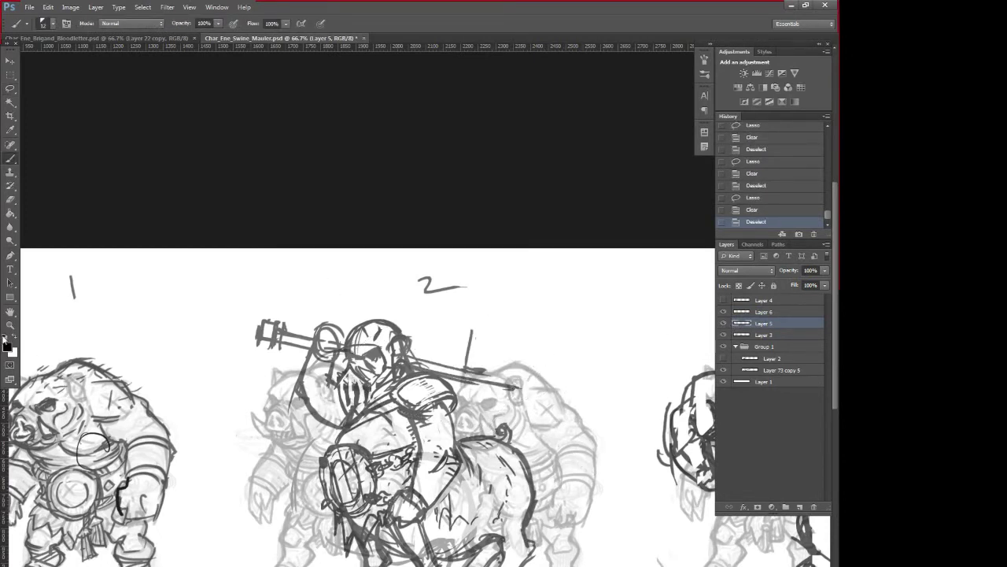
key(z)
drag(294, 330, 375, 391)
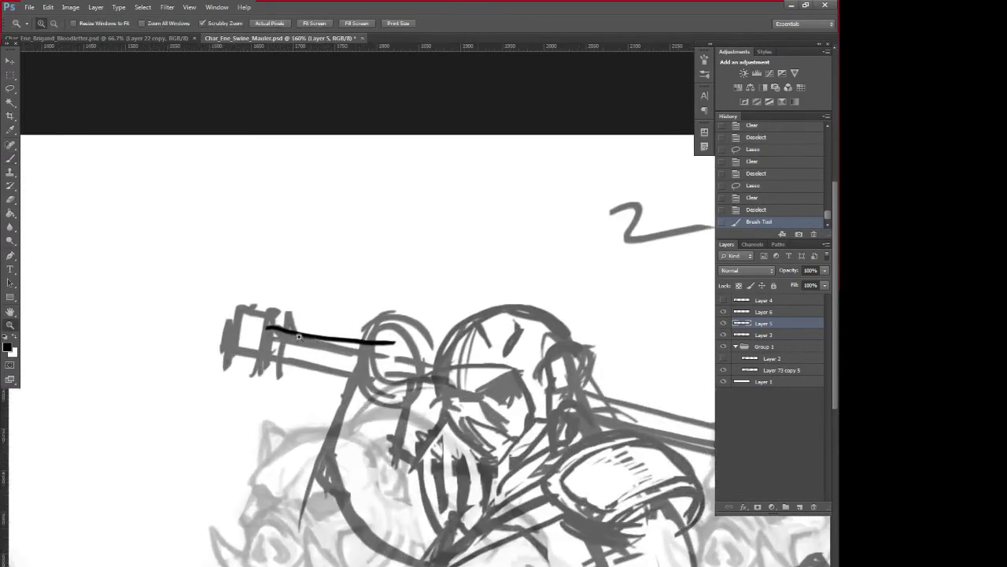
key(ctrl+minus)
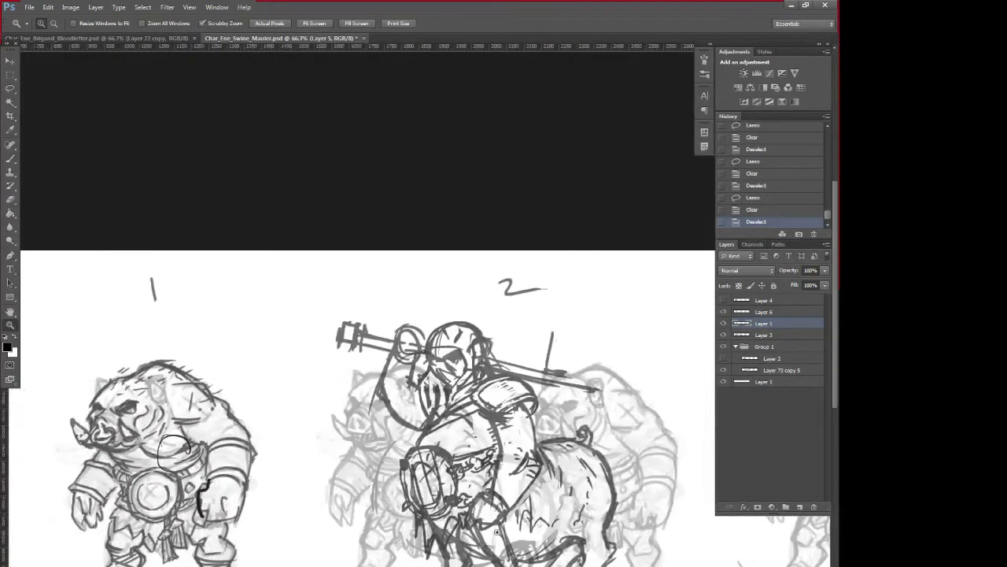
key(b)
mouse_move(361, 329)
mouse_down()
mouse_move(347, 335)
mouse_move(351, 351)
mouse_move(372, 334)
mouse_move(378, 348)
mouse_move(394, 351)
mouse_move(372, 340)
mouse_move(408, 351)
mouse_up()
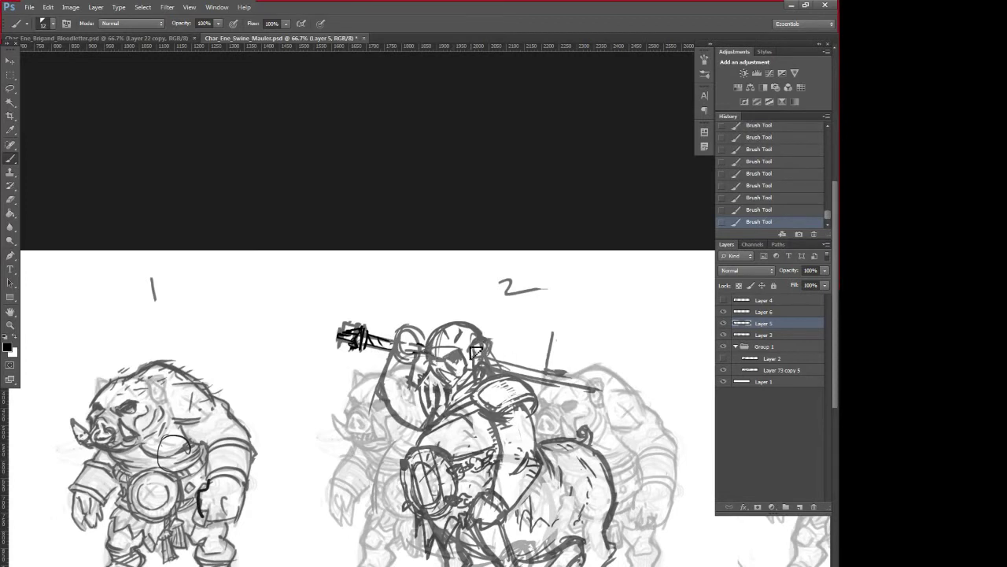
drag(484, 345, 669, 396)
drag(535, 386, 686, 404)
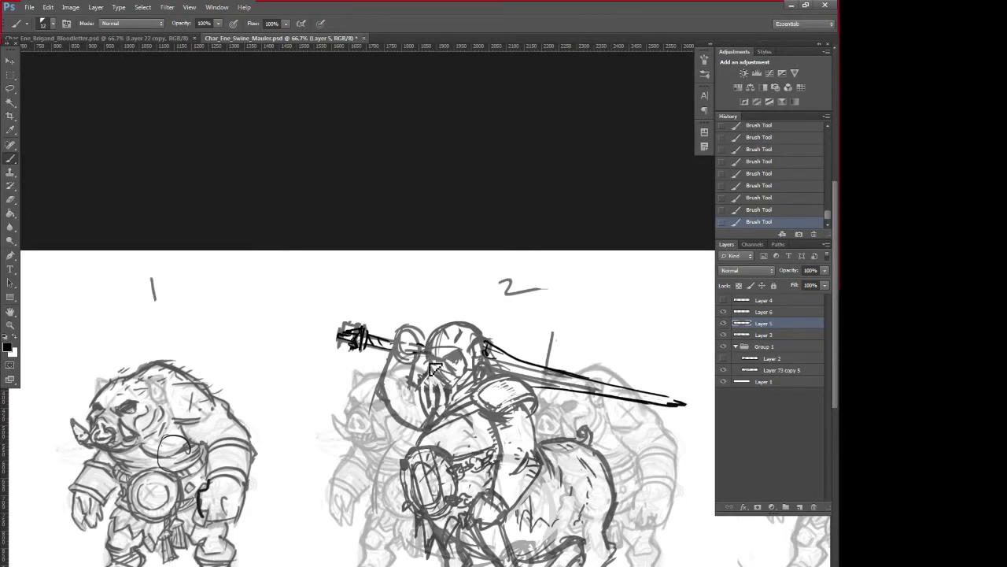
- Sketch a domed helmet with a slanted brow line and cheek guards over figure 2's head
mouse_move(419, 357)
mouse_down()
mouse_move(466, 348)
mouse_move(454, 361)
mouse_up()
mouse_move(427, 362)
mouse_down()
mouse_move(437, 397)
mouse_move(470, 375)
mouse_move(479, 336)
mouse_up()
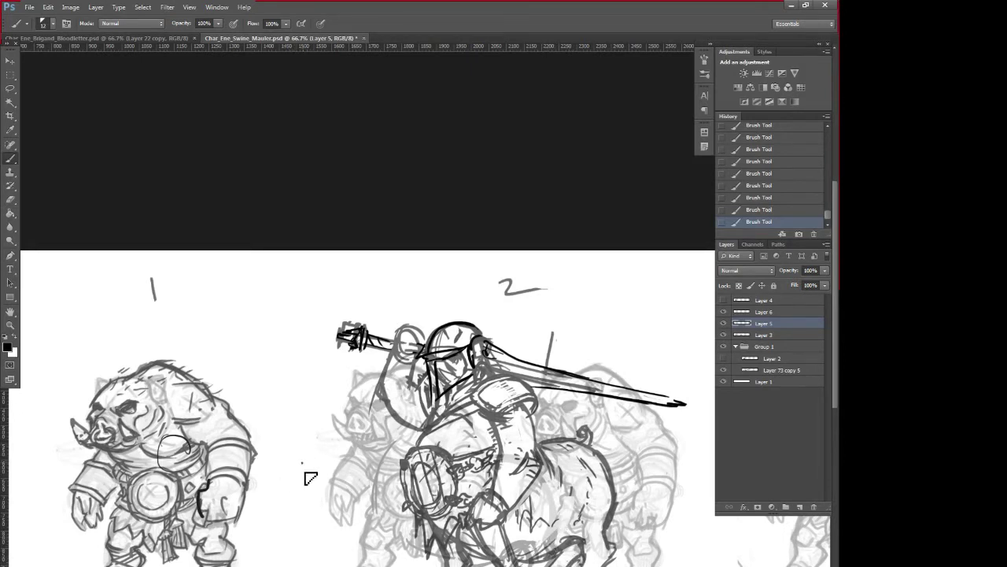
- Doodle a pot-bellied figure with raised arms beside figure 2, with a black bar across its base marked with three white X's
mouse_move(304, 465)
mouse_down()
mouse_move(309, 493)
mouse_move(321, 467)
mouse_move(336, 498)
mouse_move(288, 438)
mouse_move(299, 387)
mouse_move(270, 393)
mouse_move(291, 406)
mouse_move(315, 401)
mouse_up()
mouse_move(292, 386)
mouse_down()
mouse_move(321, 345)
mouse_move(313, 373)
mouse_move(299, 337)
mouse_move(299, 369)
mouse_move(299, 333)
mouse_move(337, 399)
mouse_move(339, 481)
mouse_move(355, 458)
mouse_move(341, 497)
mouse_move(319, 484)
mouse_move(342, 474)
mouse_up()
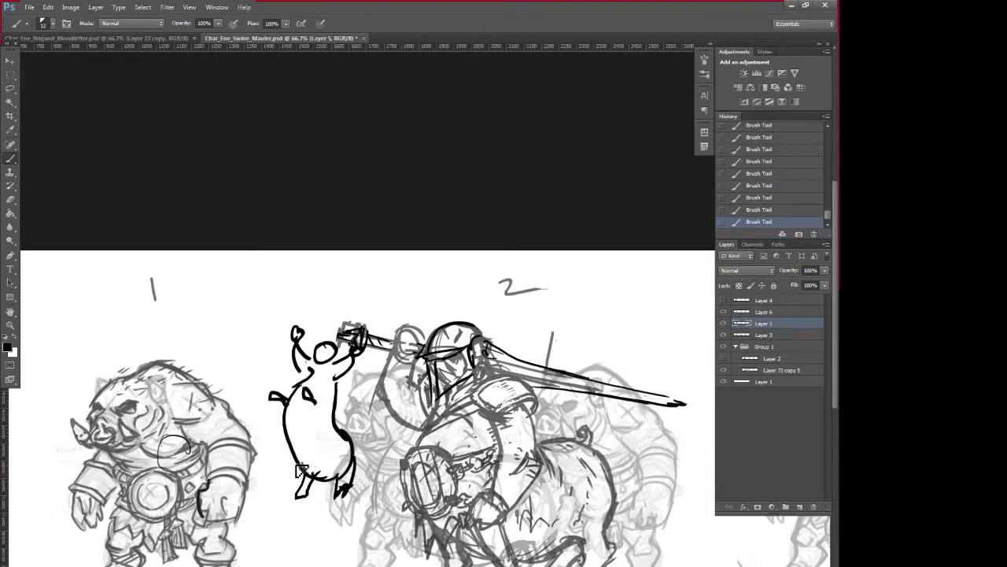
drag(309, 397, 316, 407)
mouse_move(293, 478)
mouse_down()
mouse_move(359, 473)
mouse_move(288, 480)
mouse_move(293, 490)
mouse_move(370, 476)
mouse_up()
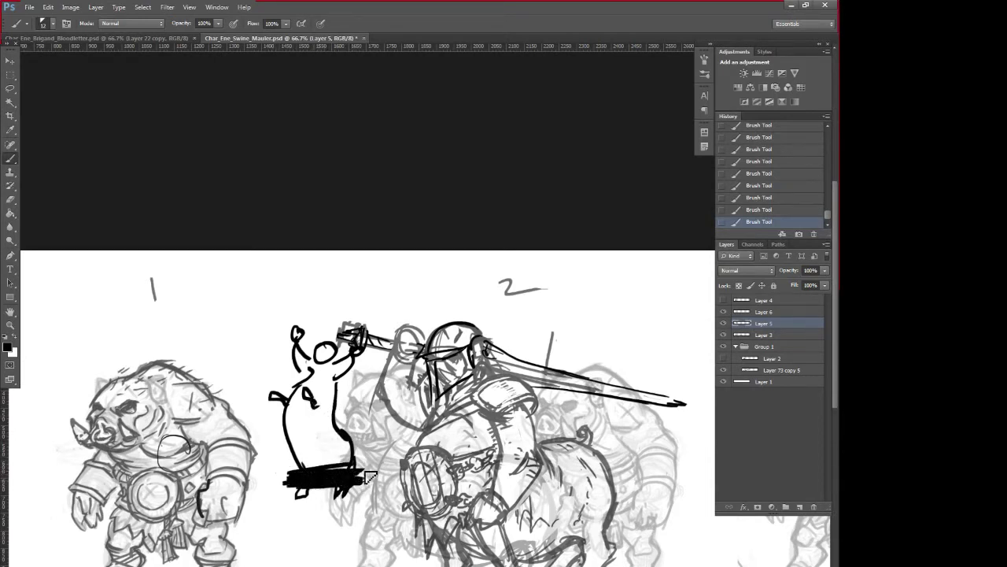
key(x)
drag(304, 471, 315, 483)
mouse_move(315, 472)
mouse_down()
mouse_move(303, 482)
mouse_move(329, 481)
mouse_up()
mouse_move(329, 470)
mouse_down()
mouse_move(318, 481)
mouse_move(344, 481)
mouse_up()
drag(343, 469, 332, 481)
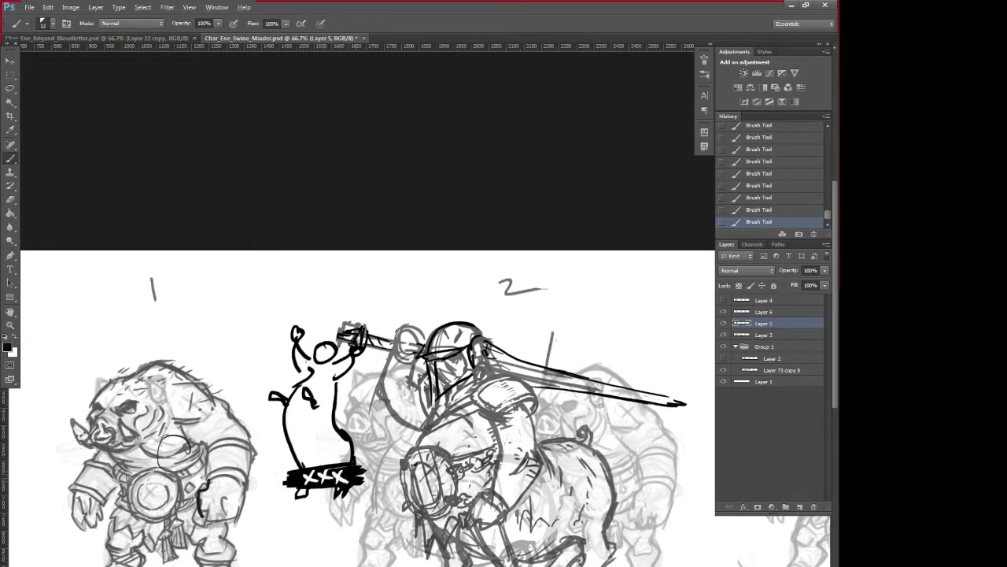
- Revert the drawing to the history state before the pot-bellied doodle
click(757, 162)
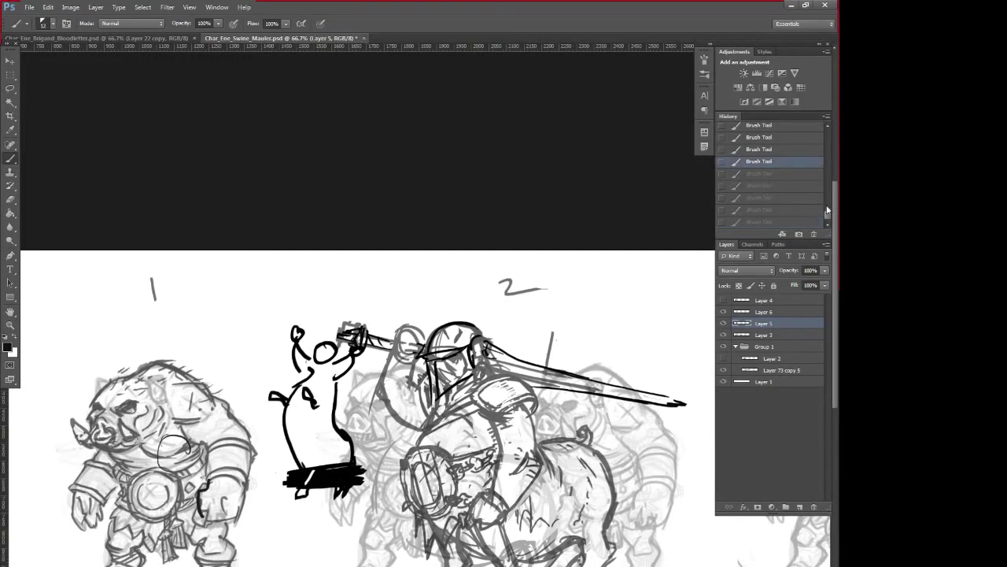
drag(827, 213, 827, 196)
click(773, 149)
click(773, 149)
click(760, 145)
click(763, 133)
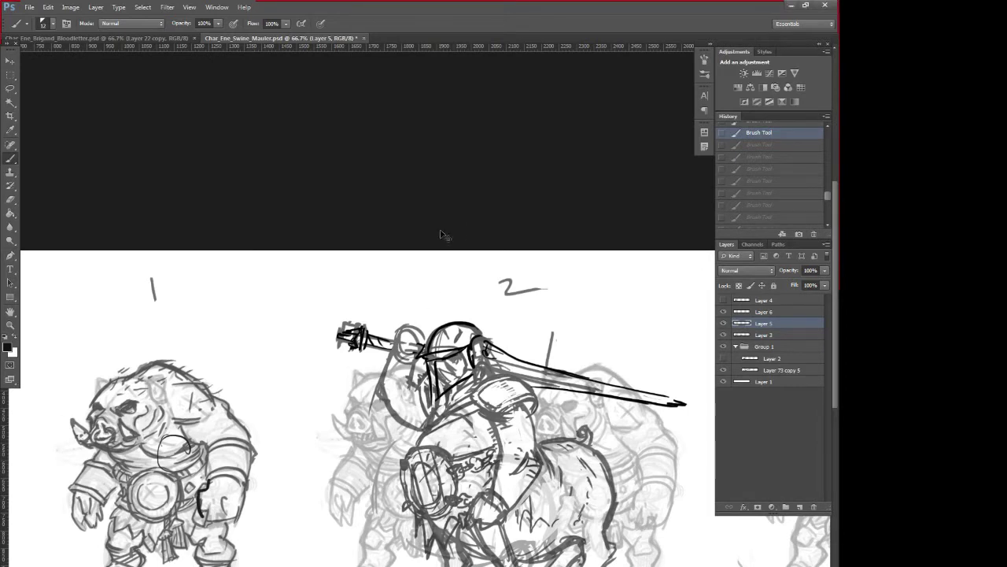
- Paste the copied gladiator helmet photo and place it as a reference between figures 1 and 2
key(ctrl+v)
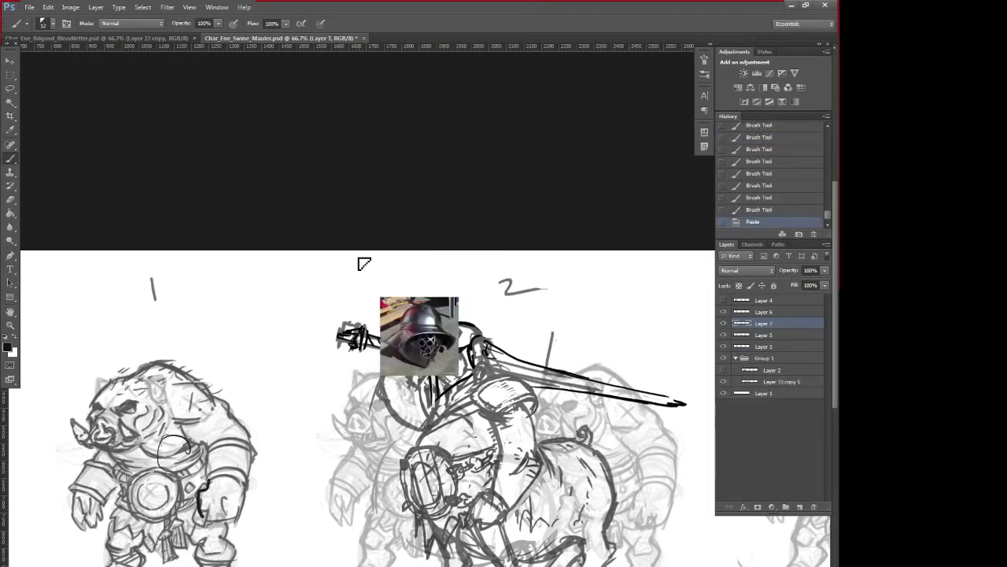
key(v)
drag(420, 337, 293, 384)
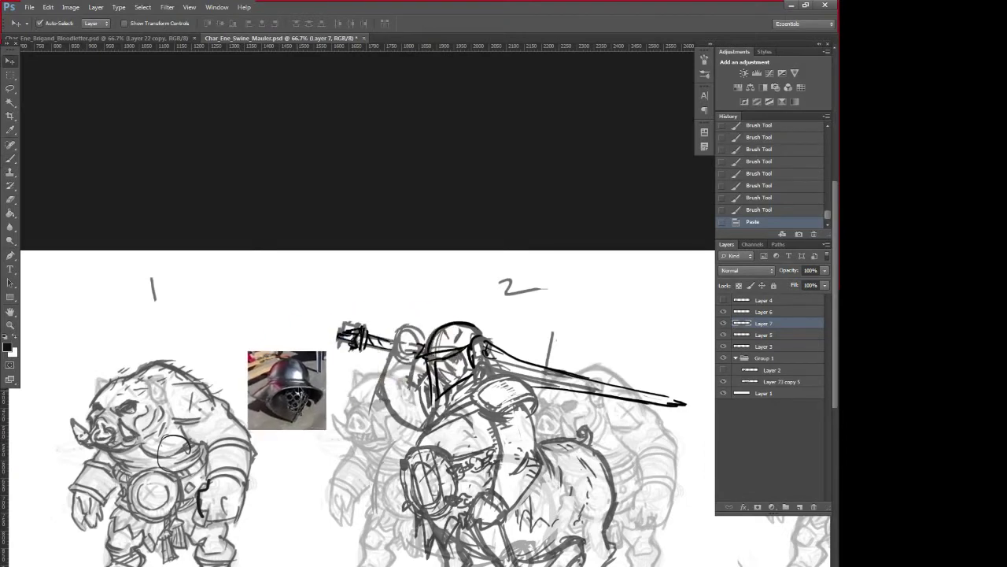
- Check which layer holds figure 2's black helmet strokes and erase them around the head on Layer 5
key(ctrl+plus)
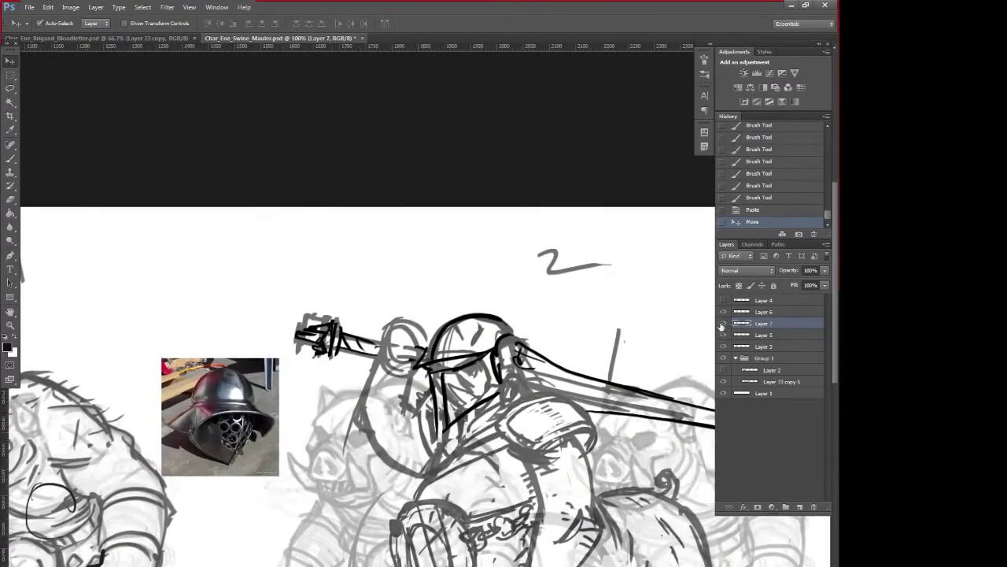
click(722, 324)
click(722, 324)
click(738, 312)
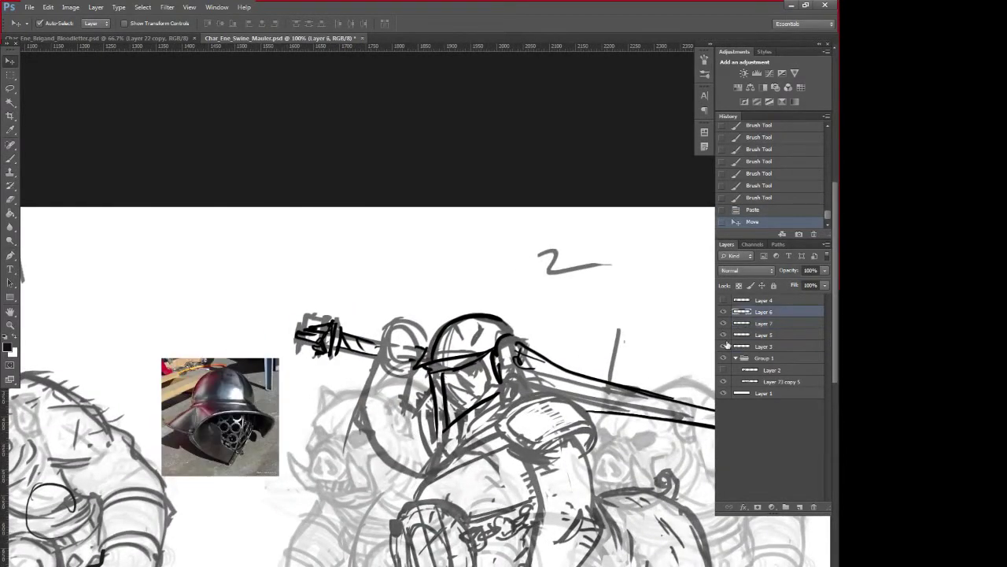
click(723, 335)
click(723, 346)
click(723, 334)
click(723, 346)
click(756, 335)
key(l)
mouse_move(515, 303)
mouse_down()
mouse_move(472, 447)
mouse_move(551, 315)
mouse_up()
key(Delete)
key(ctrl+d)
- Draw a wide curved helmet brim and rounded dome in black over figure 2's head, using a thinner brush
key(b)
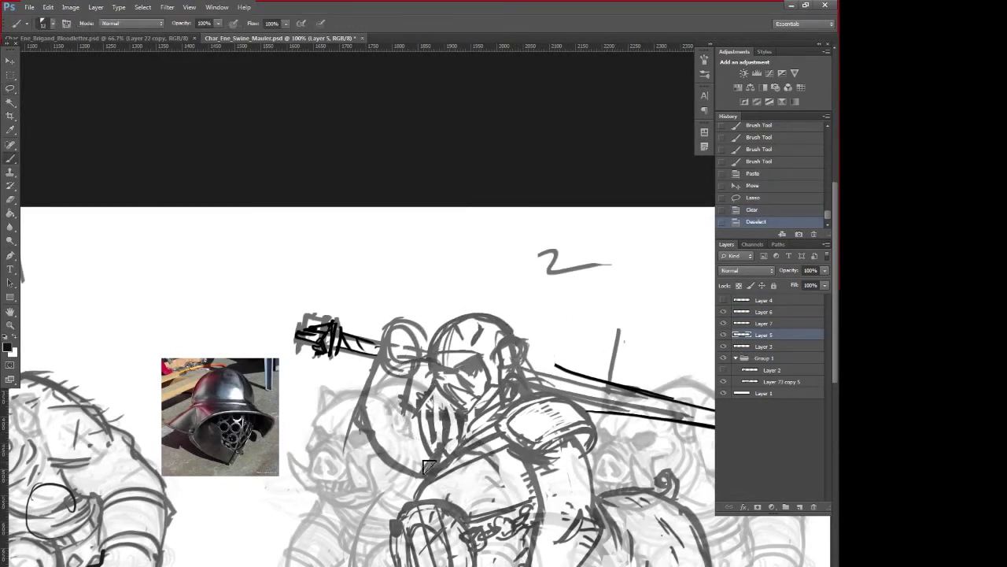
right_click(476, 368)
click(442, 315)
alt+click(418, 360)
drag(444, 366, 458, 373)
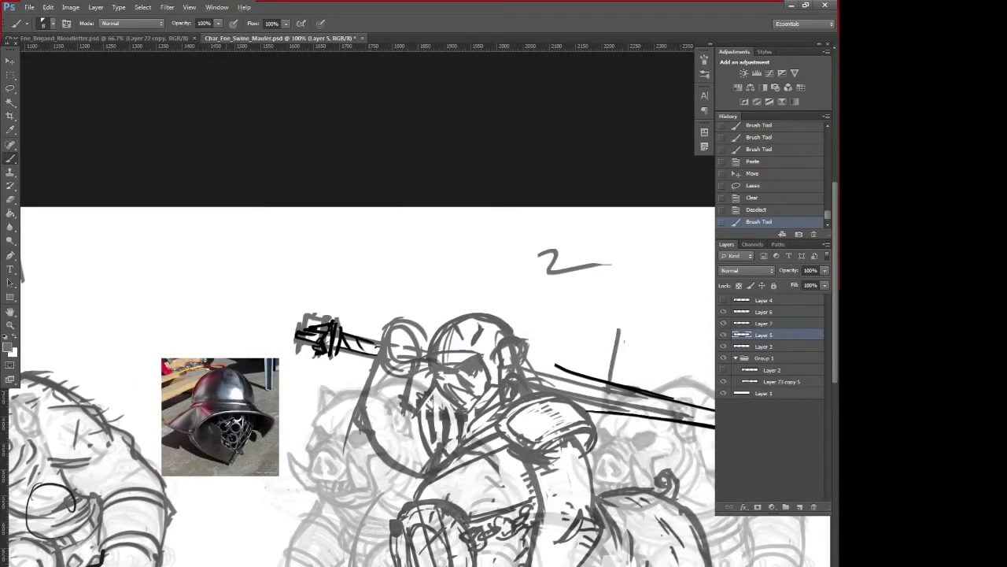
key(d)
mouse_move(401, 367)
mouse_down()
mouse_move(467, 368)
mouse_move(478, 388)
mouse_move(502, 378)
mouse_move(489, 388)
mouse_move(551, 356)
mouse_up()
drag(491, 384, 549, 355)
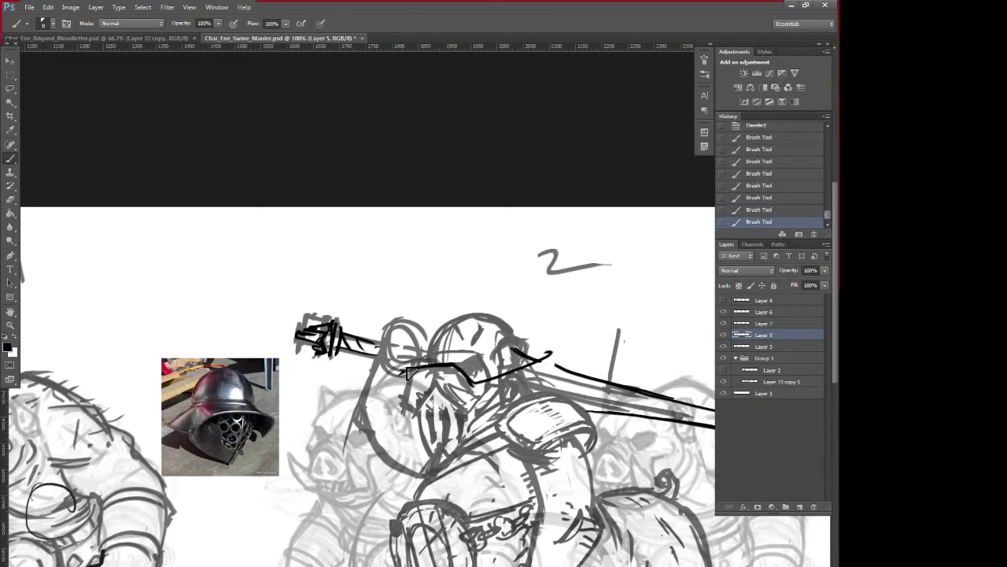
mouse_move(401, 371)
mouse_down()
mouse_move(442, 332)
mouse_move(504, 321)
mouse_move(486, 314)
mouse_move(507, 353)
mouse_up()
drag(481, 310, 510, 353)
- Add a pointed face guard with dark perforations under figure 2's helmet brim, and reinforce the brim lines
key(ctrl+minus)
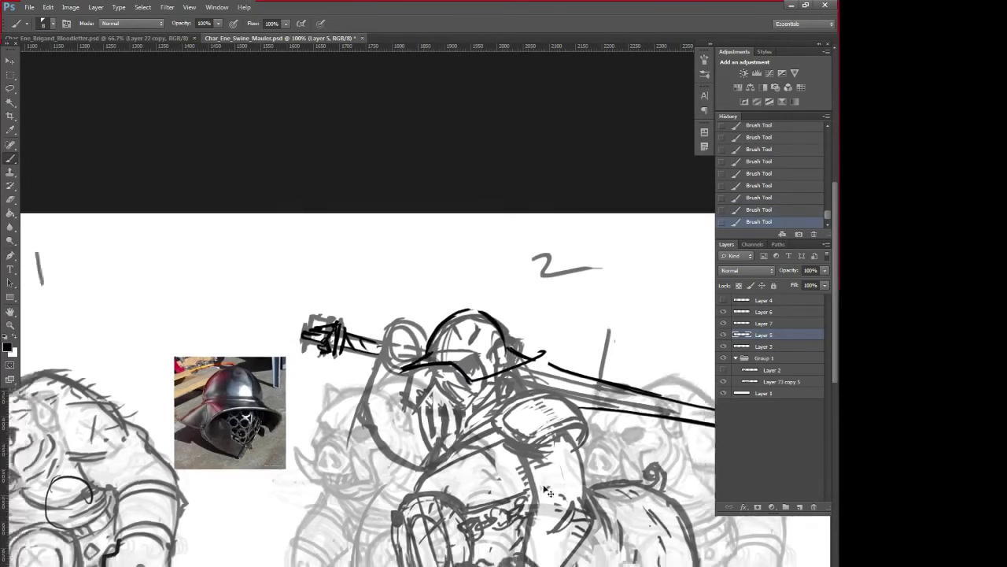
key(ctrl+minus)
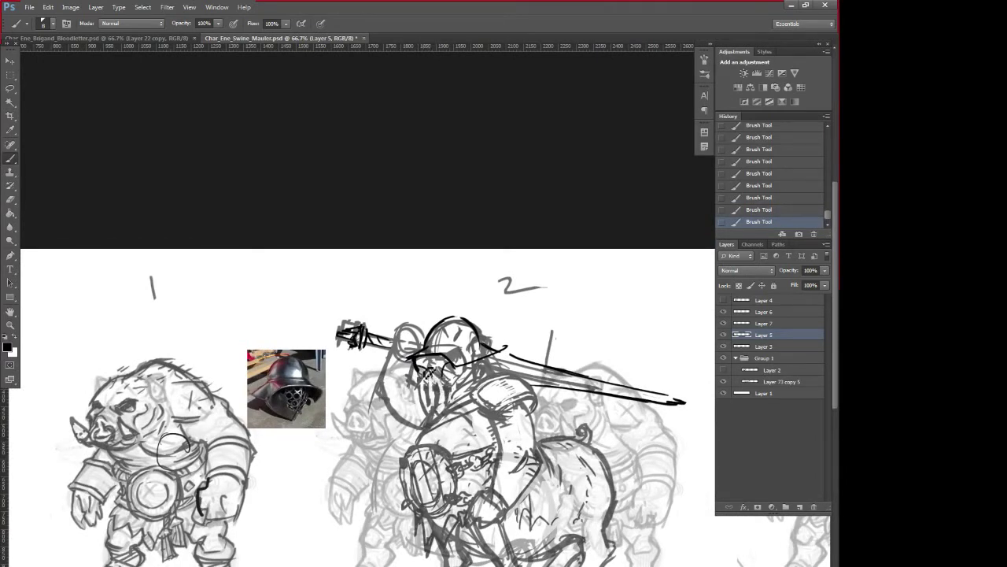
mouse_move(419, 357)
mouse_down()
mouse_move(445, 400)
mouse_move(431, 359)
mouse_move(450, 397)
mouse_move(465, 395)
mouse_move(444, 400)
mouse_move(460, 370)
mouse_up()
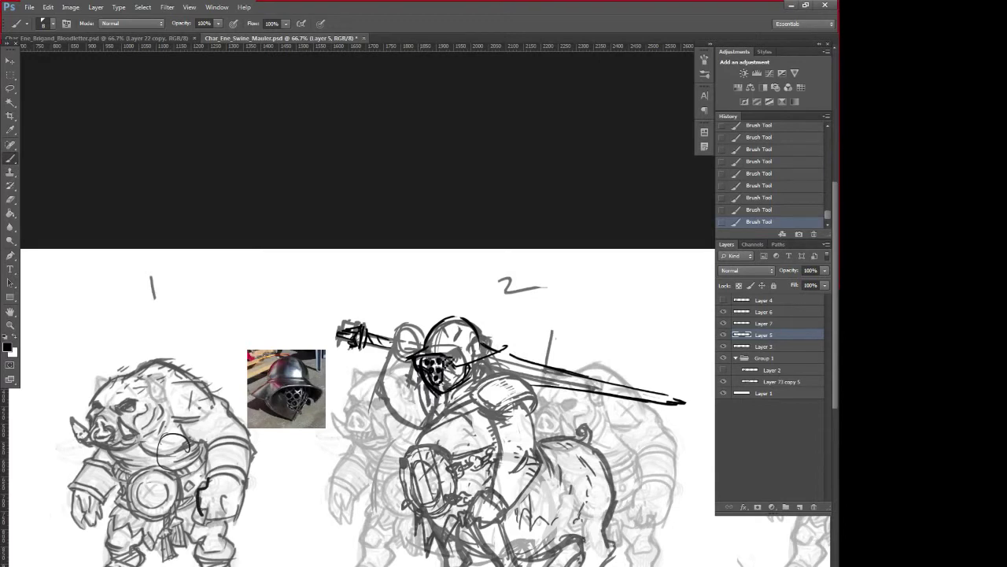
mouse_move(457, 396)
mouse_down()
mouse_move(473, 368)
mouse_move(446, 351)
mouse_move(466, 358)
mouse_move(463, 323)
mouse_move(477, 346)
mouse_up()
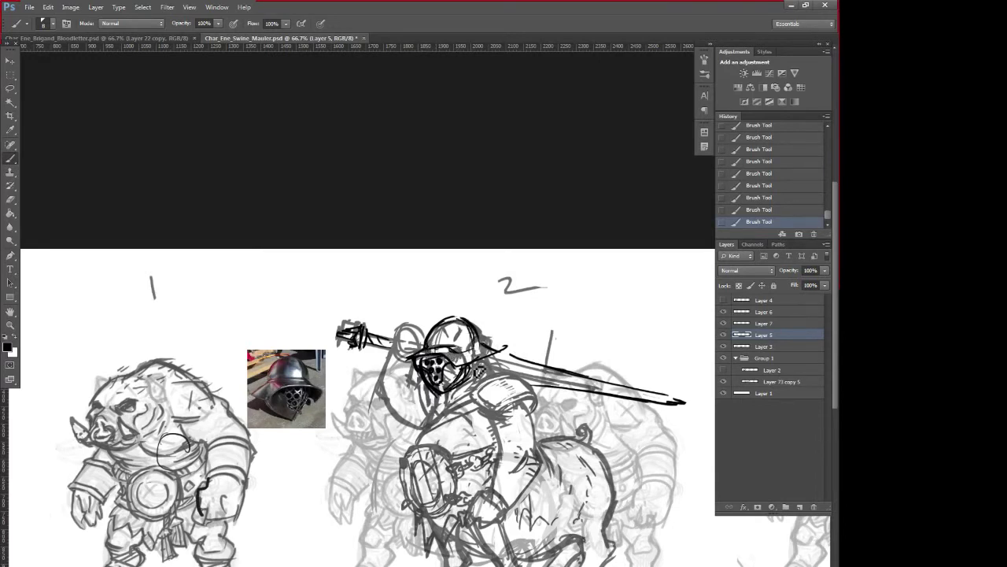
- Draw an arrow pointing at the pole behind the head of the drum-carrying boar beside figure 1
drag(380, 492, 584, 451)
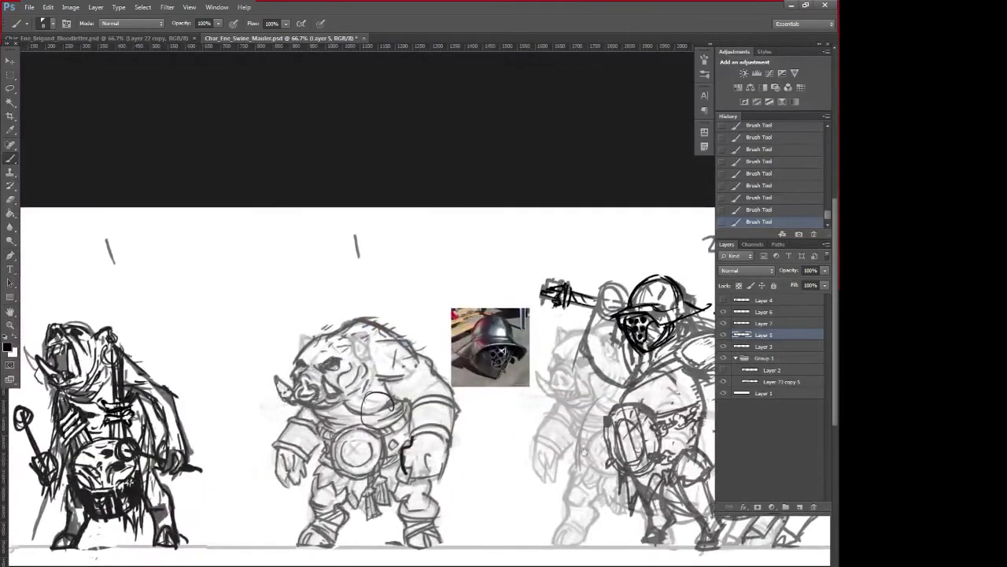
drag(494, 507, 520, 520)
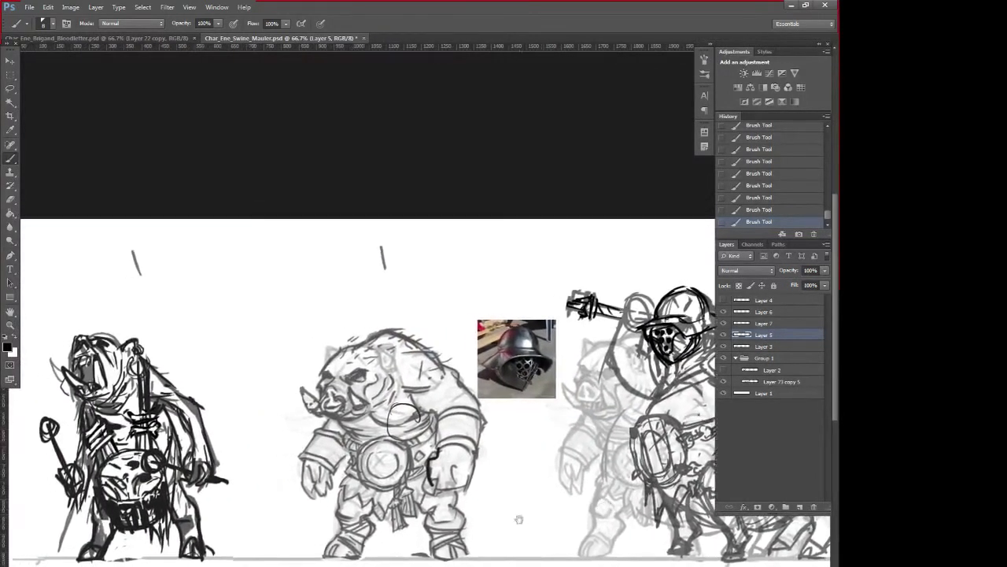
drag(172, 315, 154, 355)
drag(155, 355, 178, 337)
- Strengthen and shade the dome, brim and perforated face guard of figure 2's helmet
drag(482, 405, 437, 412)
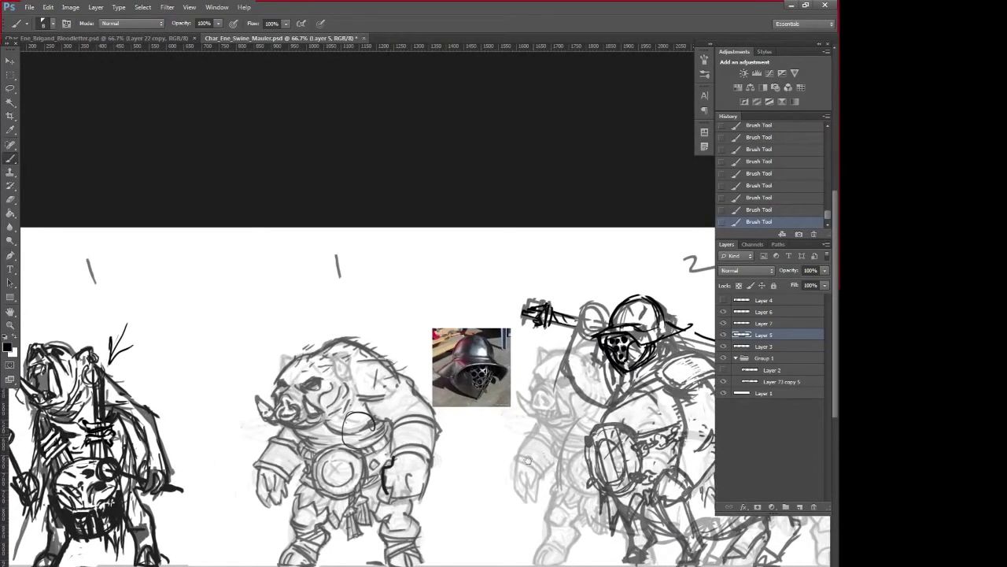
drag(526, 459, 386, 446)
drag(517, 406, 393, 415)
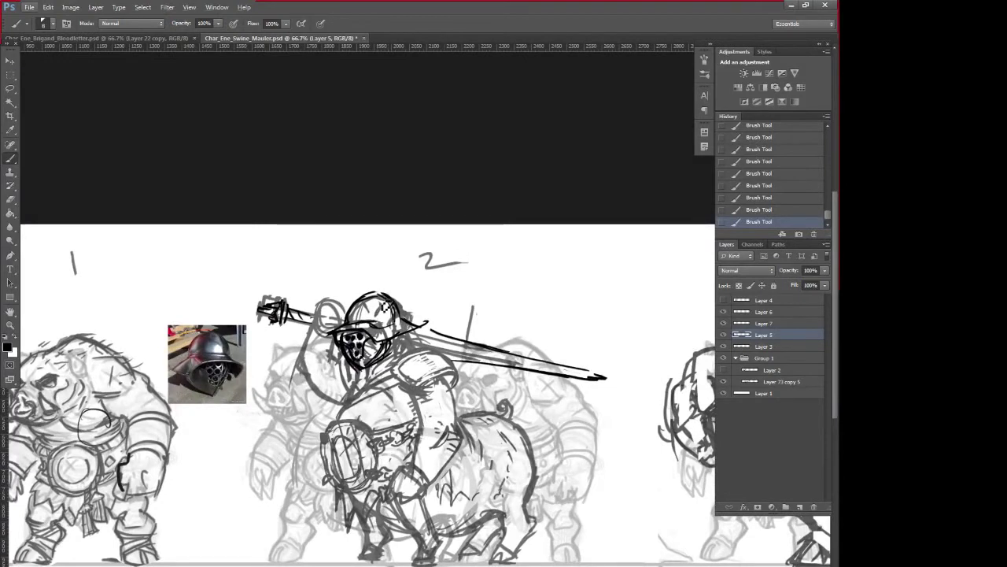
alt+click(377, 280)
mouse_move(340, 351)
mouse_down()
mouse_move(351, 363)
mouse_move(359, 333)
mouse_move(343, 344)
mouse_move(386, 343)
mouse_move(414, 328)
mouse_move(399, 320)
mouse_move(419, 329)
mouse_up()
alt+click(344, 341)
click(356, 352)
alt+click(361, 366)
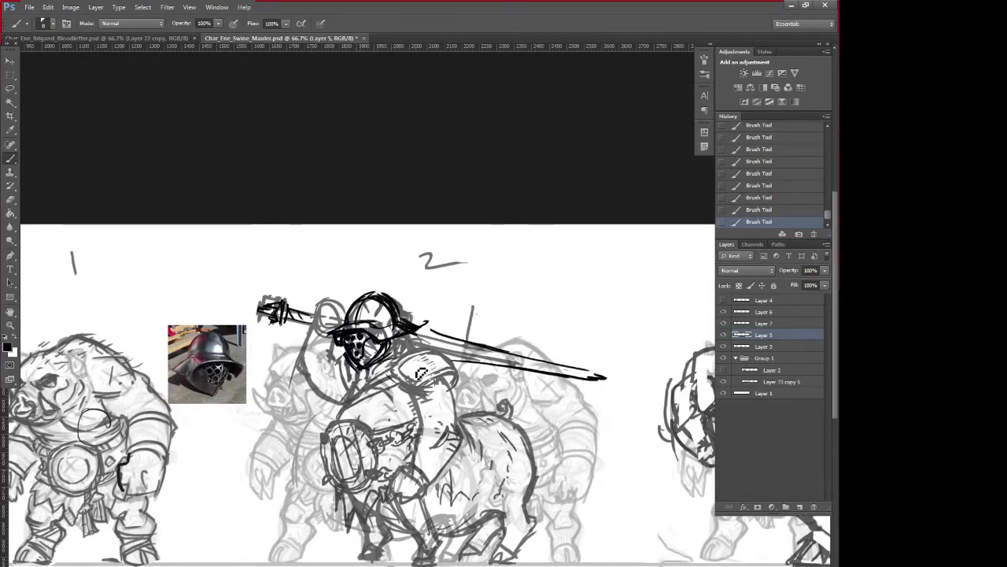
- Ink figure 2's near arm with a rounded shoulder plate, overlapping bands down the arm and a clenched fist
mouse_move(400, 377)
mouse_down()
mouse_move(434, 405)
mouse_move(443, 393)
mouse_move(423, 392)
mouse_move(456, 381)
mouse_up()
mouse_move(419, 408)
mouse_down()
mouse_move(459, 406)
mouse_move(461, 429)
mouse_up()
mouse_move(417, 431)
mouse_down()
mouse_move(460, 450)
mouse_move(461, 470)
mouse_up()
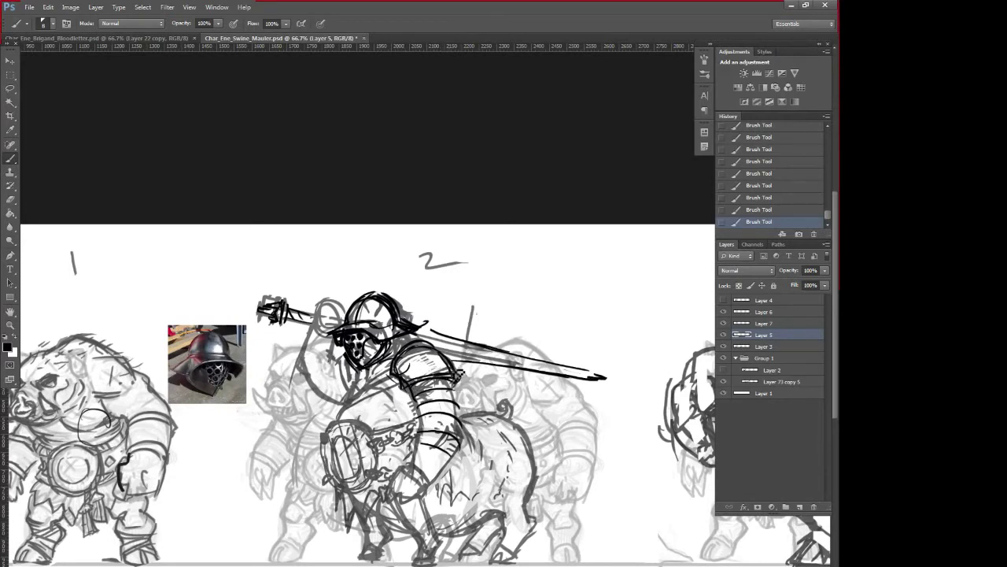
mouse_move(418, 389)
mouse_down()
mouse_move(461, 400)
mouse_move(459, 387)
mouse_move(422, 398)
mouse_move(462, 411)
mouse_move(434, 409)
mouse_move(459, 404)
mouse_up()
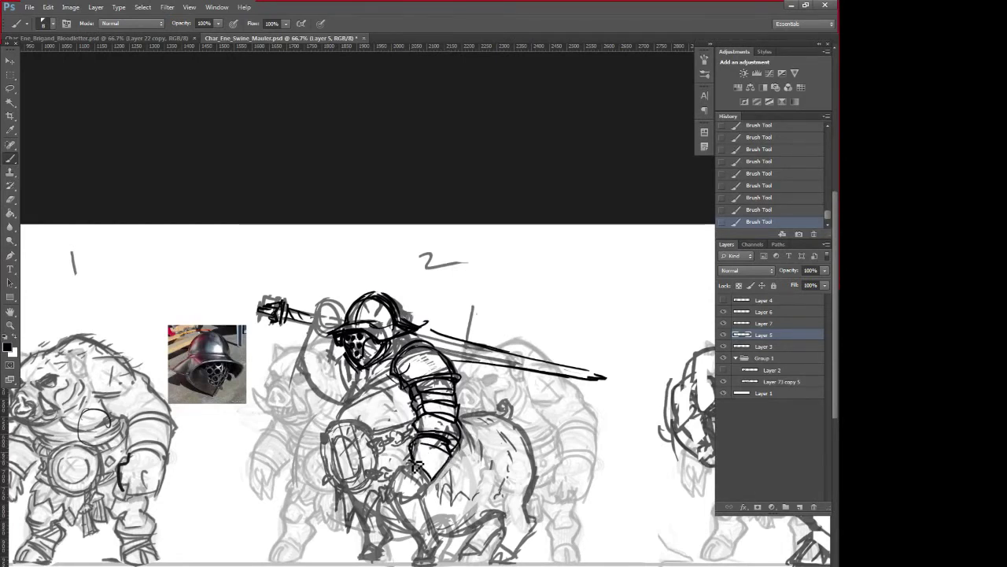
mouse_move(411, 463)
mouse_down()
mouse_move(393, 483)
mouse_move(414, 501)
mouse_move(403, 491)
mouse_up()
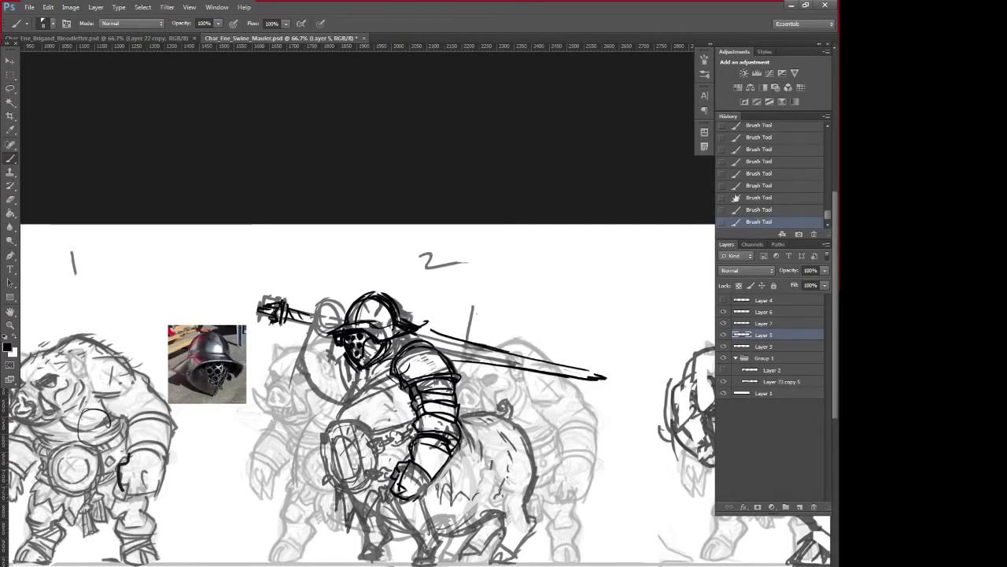
- Compare figure 2 with and without the last four brush strokes by undoing and redoing them
key(ctrl+alt+z)
key(ctrl+alt+z)
key(ctrl+alt+z)
key(ctrl+alt+z)
key(ctrl+shift+z)
key(ctrl+shift+z)
key(ctrl+shift+z)
key(ctrl+shift+z)
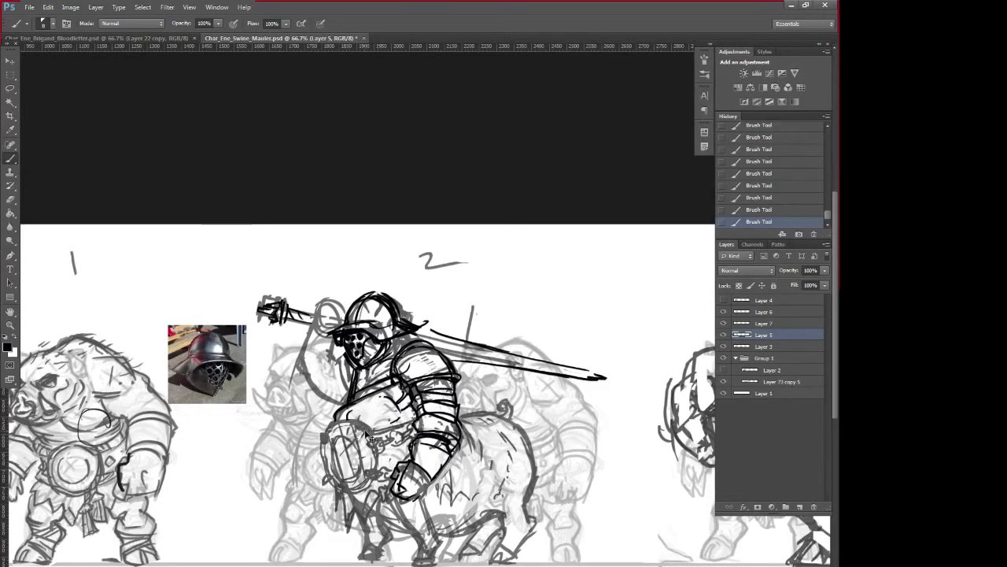
- Ink the lower edge of figure 2's chest and the oval outline of the shield in front of it
drag(368, 433, 415, 421)
drag(450, 472, 503, 444)
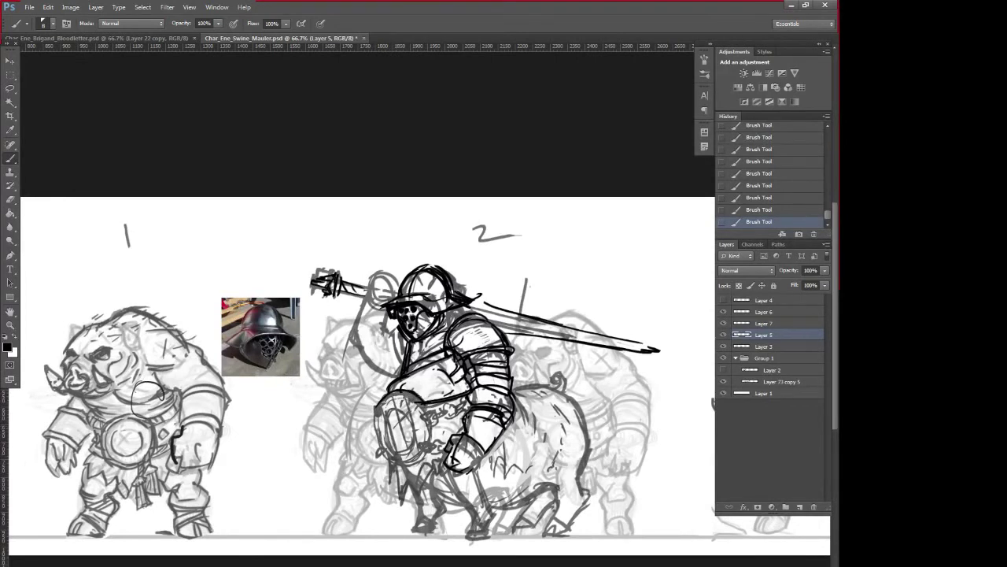
drag(377, 410, 384, 447)
drag(432, 405, 436, 435)
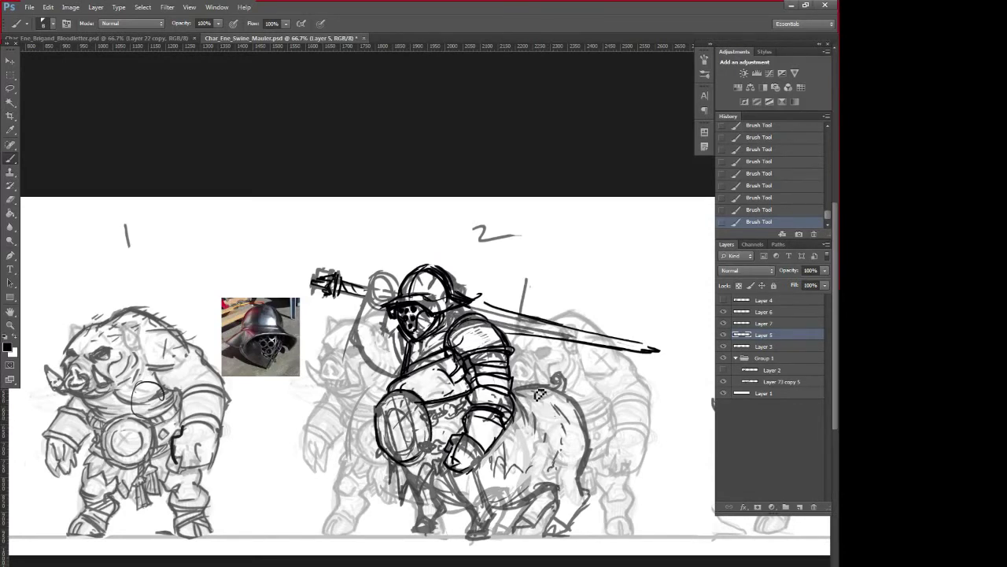
- Ink the plank lines and rim of figure 2's shield and the chain links fastening it across the waist
mouse_move(480, 468)
mouse_down()
mouse_move(511, 464)
mouse_move(464, 473)
mouse_up()
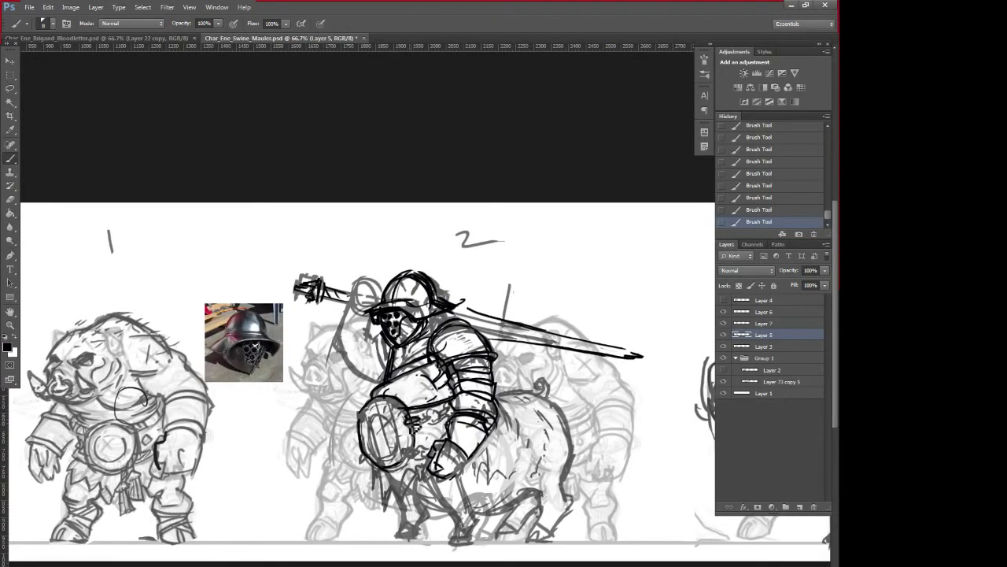
click(759, 173)
click(756, 149)
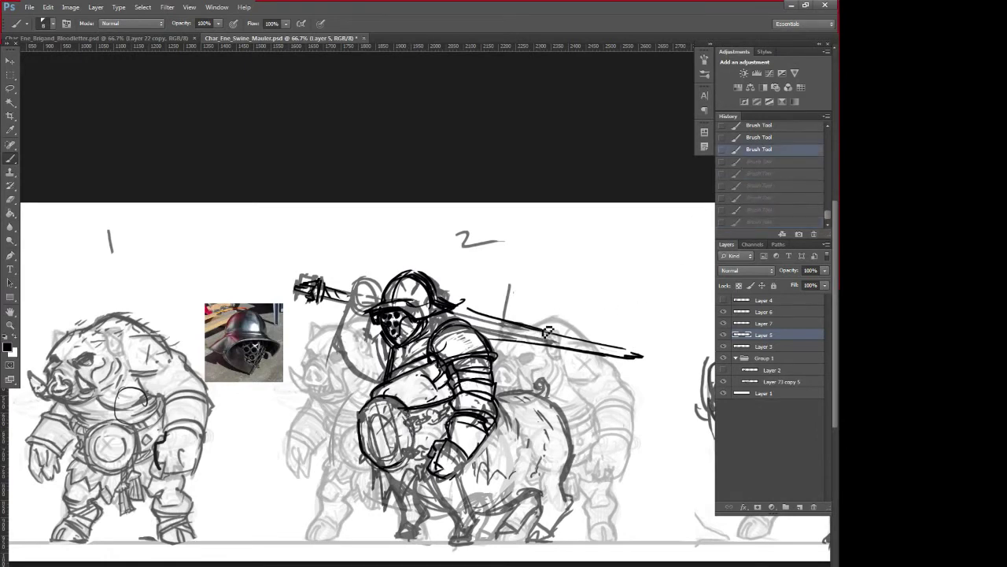
drag(409, 427, 415, 449)
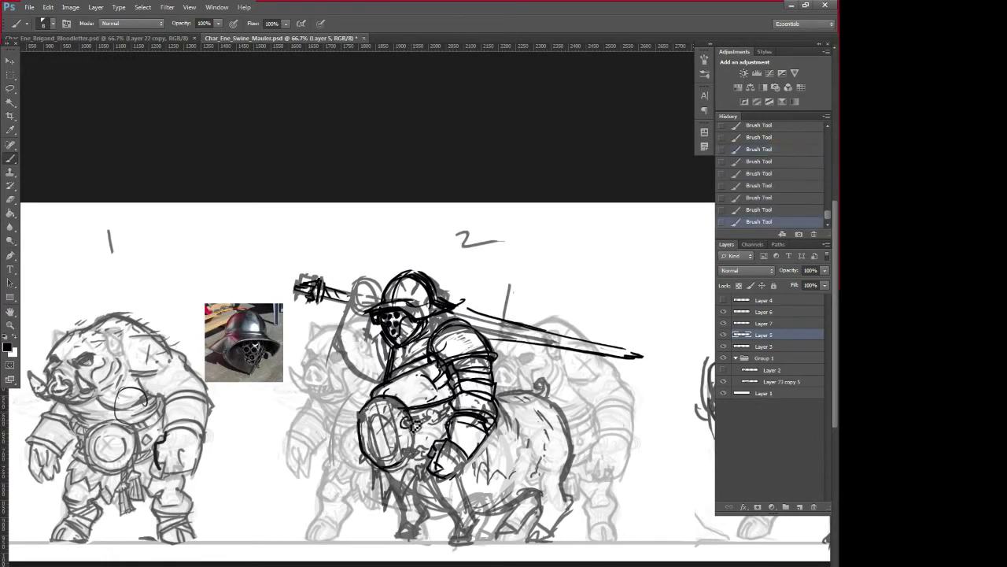
mouse_move(430, 417)
mouse_down()
mouse_move(448, 413)
mouse_move(411, 423)
mouse_up()
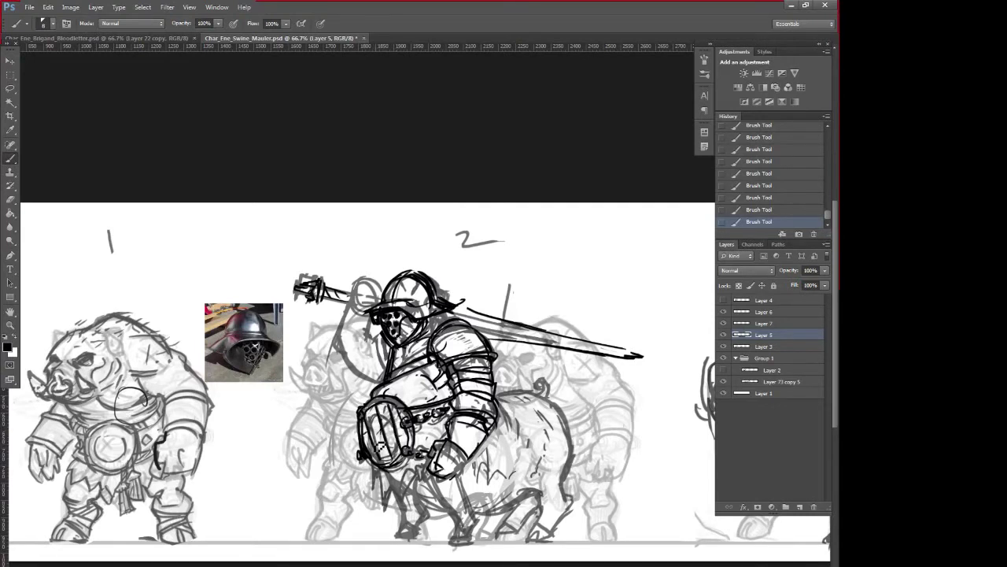
mouse_move(395, 423)
mouse_down()
mouse_move(411, 443)
mouse_move(402, 472)
mouse_move(451, 425)
mouse_up()
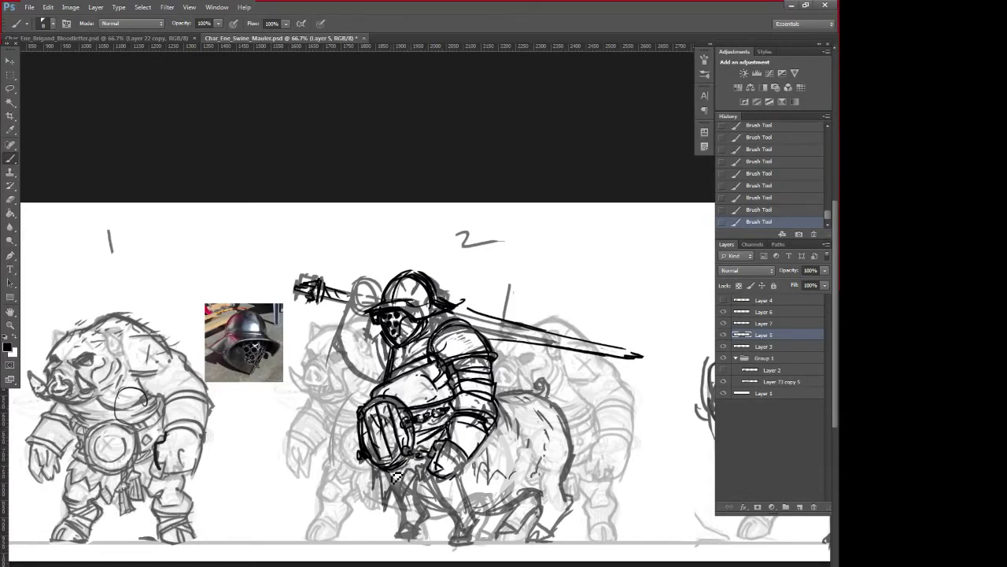
- Ink figure 2's ragged cloth beneath the shield and the pig body's front legs, belly, back and curly tail
mouse_move(379, 469)
mouse_down()
mouse_move(393, 519)
mouse_move(399, 503)
mouse_move(413, 514)
mouse_move(430, 486)
mouse_move(428, 463)
mouse_move(434, 470)
mouse_move(406, 536)
mouse_move(418, 540)
mouse_move(399, 547)
mouse_move(403, 536)
mouse_move(399, 549)
mouse_move(403, 537)
mouse_move(416, 549)
mouse_move(427, 523)
mouse_move(468, 552)
mouse_move(486, 515)
mouse_up()
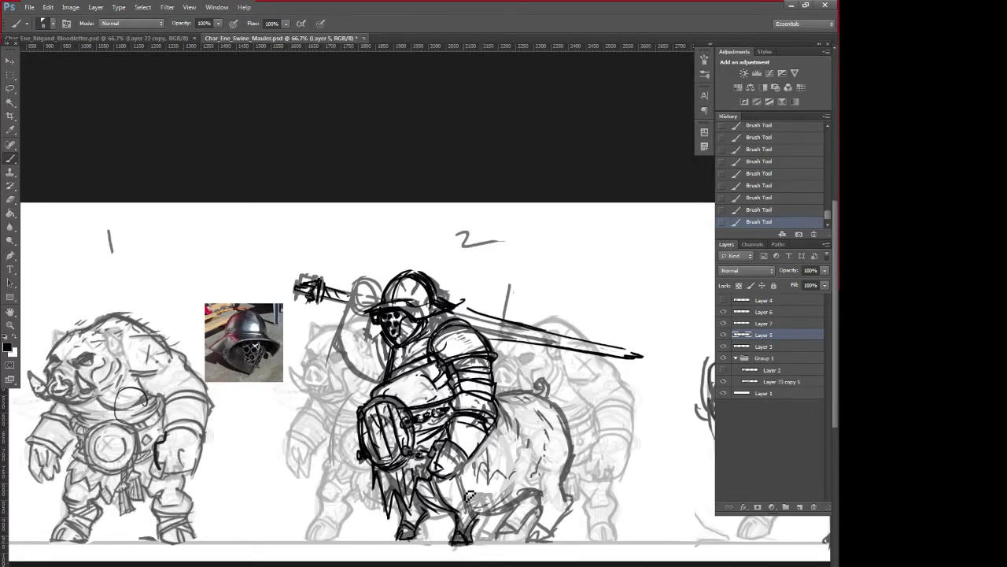
mouse_move(462, 483)
mouse_down()
mouse_move(478, 513)
mouse_move(516, 512)
mouse_move(532, 494)
mouse_move(496, 512)
mouse_up()
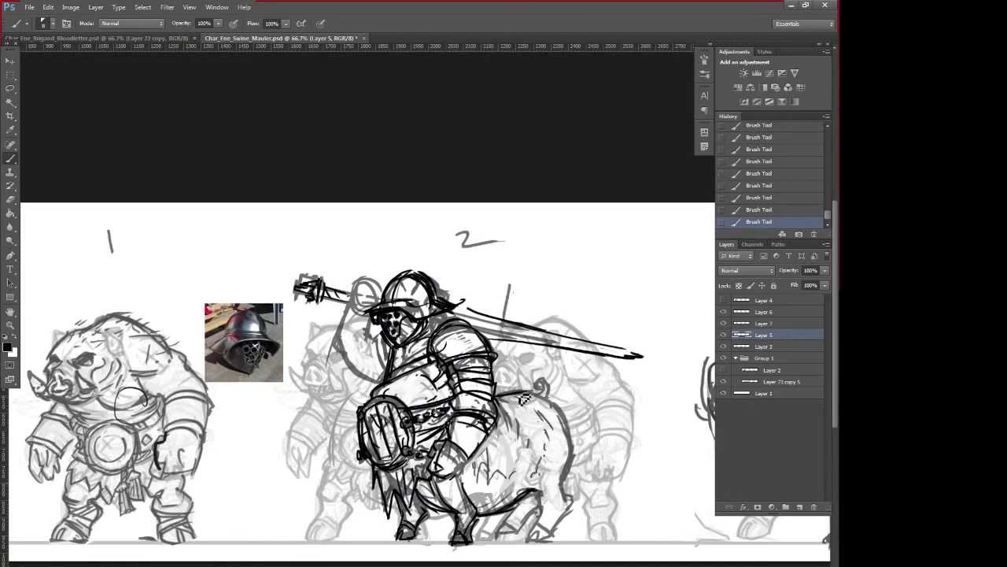
mouse_move(543, 381)
mouse_down()
mouse_move(579, 473)
mouse_move(576, 432)
mouse_move(579, 472)
mouse_up()
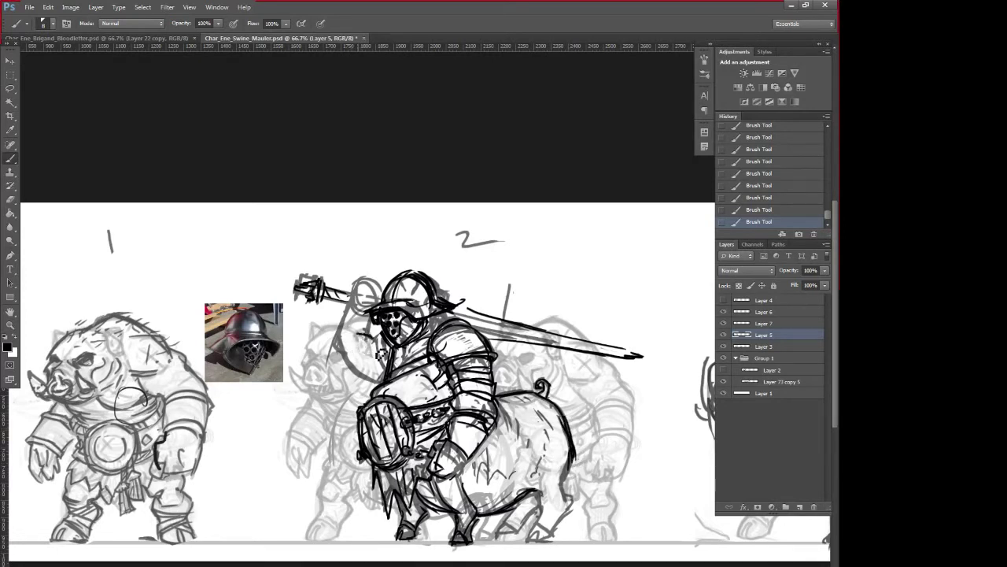
- Ink figure 2's raised far arm with muscle marks and the fist gripping the sword, and touch up the blade behind the helmet
drag(370, 318, 377, 339)
mouse_move(349, 303)
mouse_down()
mouse_move(337, 351)
mouse_move(358, 299)
mouse_up()
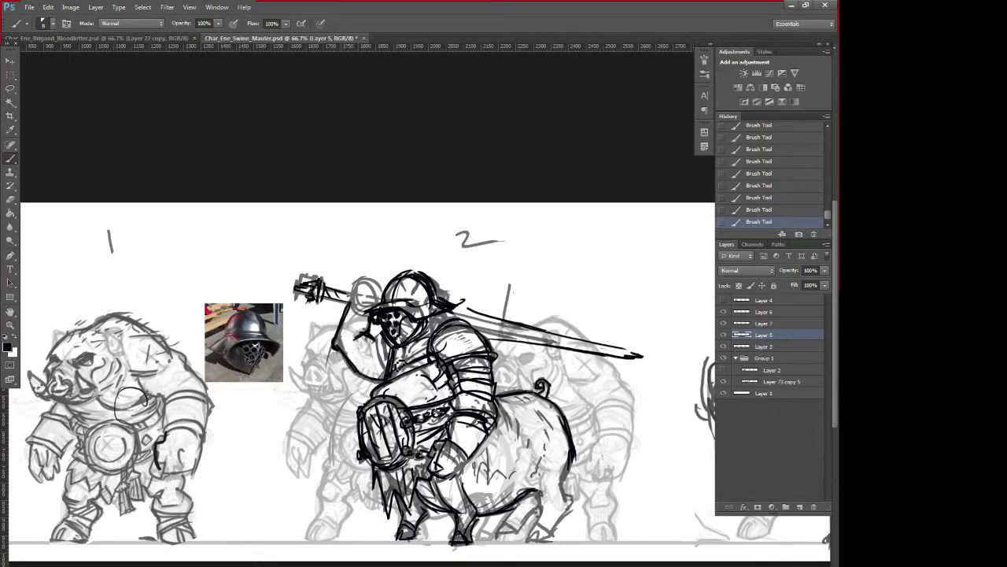
mouse_move(379, 340)
mouse_down()
mouse_move(383, 375)
mouse_move(359, 363)
mouse_move(351, 340)
mouse_up()
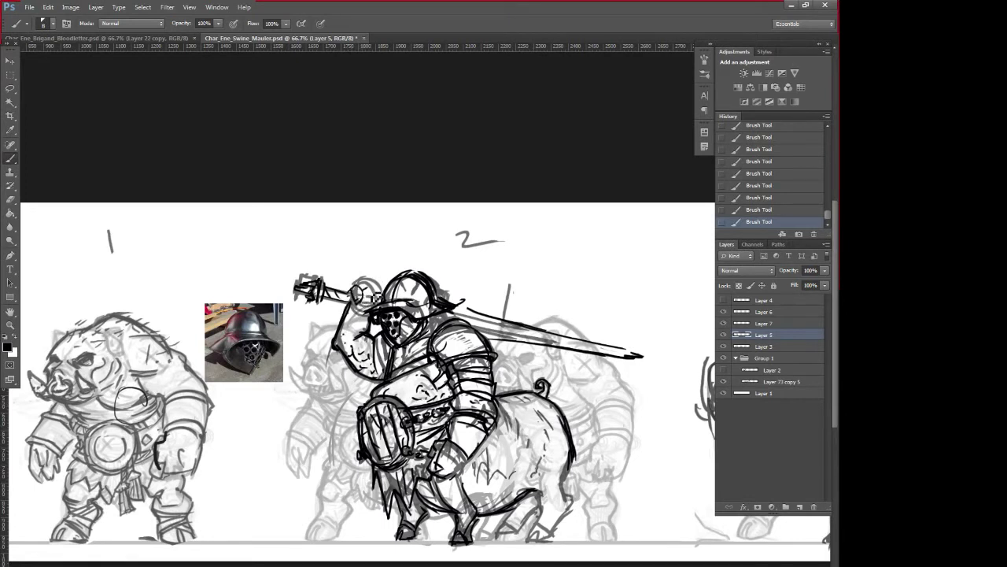
mouse_move(363, 296)
mouse_down()
mouse_move(382, 309)
mouse_move(370, 325)
mouse_up()
drag(446, 300, 465, 308)
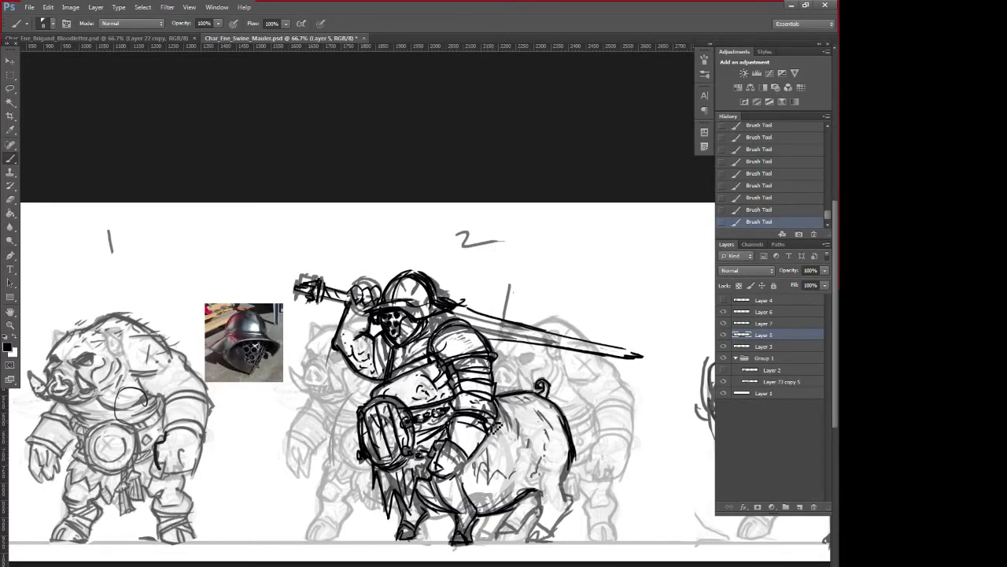
- Thicken the outer edge of figure 2's near forearm guard and add a curved, knobbed crest to the helmet
drag(496, 425, 474, 466)
mouse_move(496, 403)
mouse_down()
mouse_move(499, 430)
mouse_move(469, 468)
mouse_up()
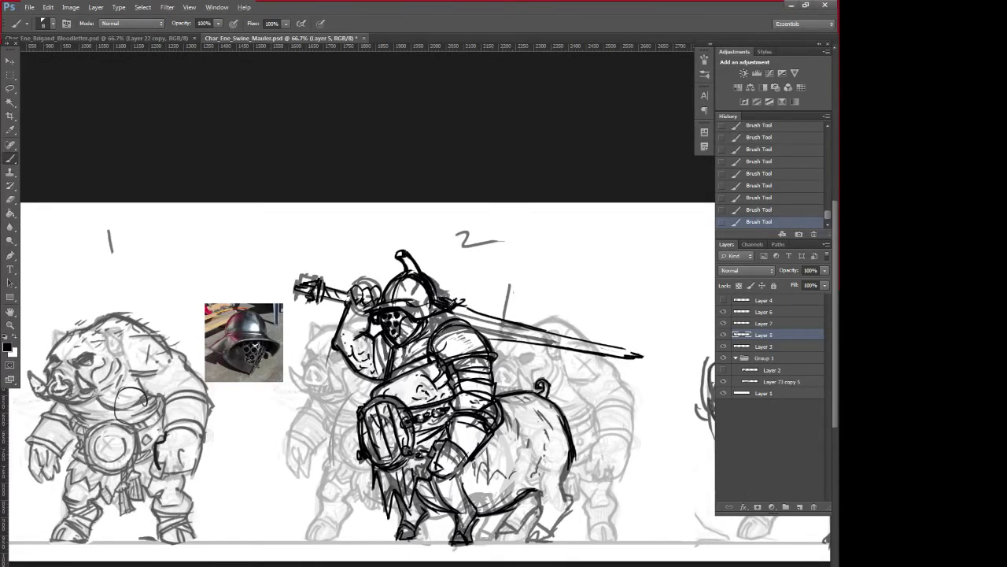
- Ink the hind legs and hooves of figure 2's pig body
alt+click(429, 286)
key(z)
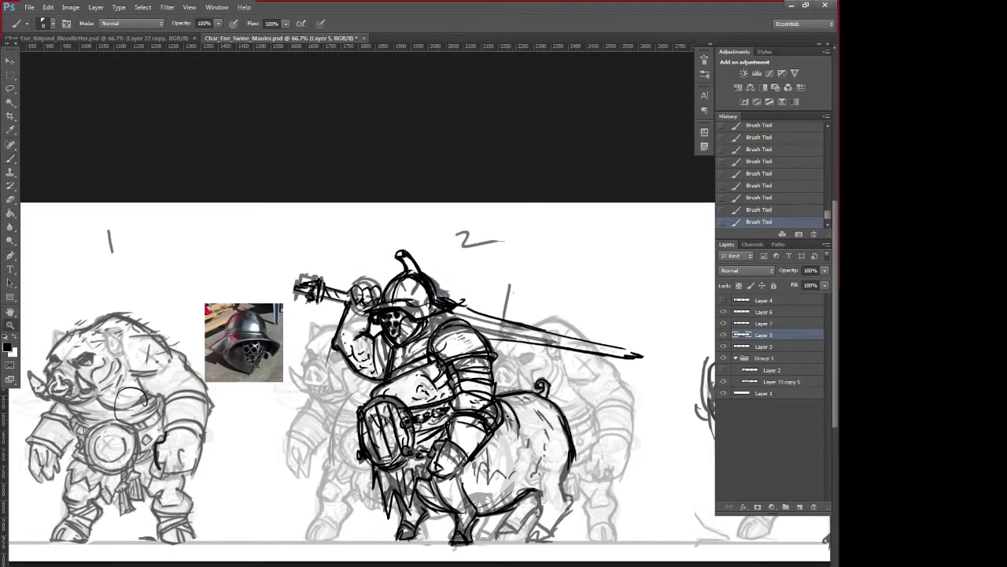
mouse_move(510, 412)
mouse_down()
mouse_move(532, 417)
mouse_move(508, 404)
mouse_move(529, 435)
mouse_up()
key(ctrl+z)
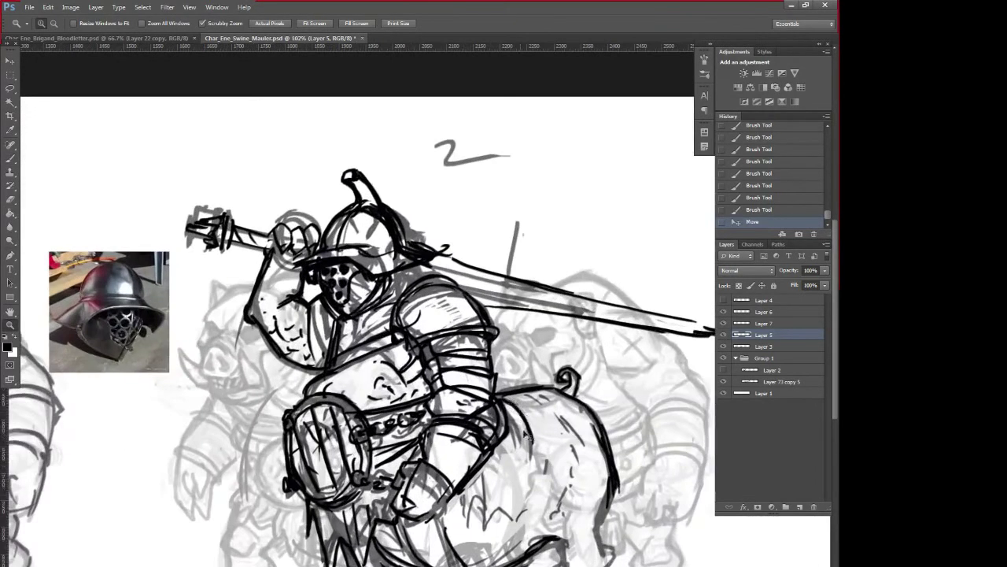
key(ctrl+z)
key(ctrl+z)
key(b)
key(ctrl+minus)
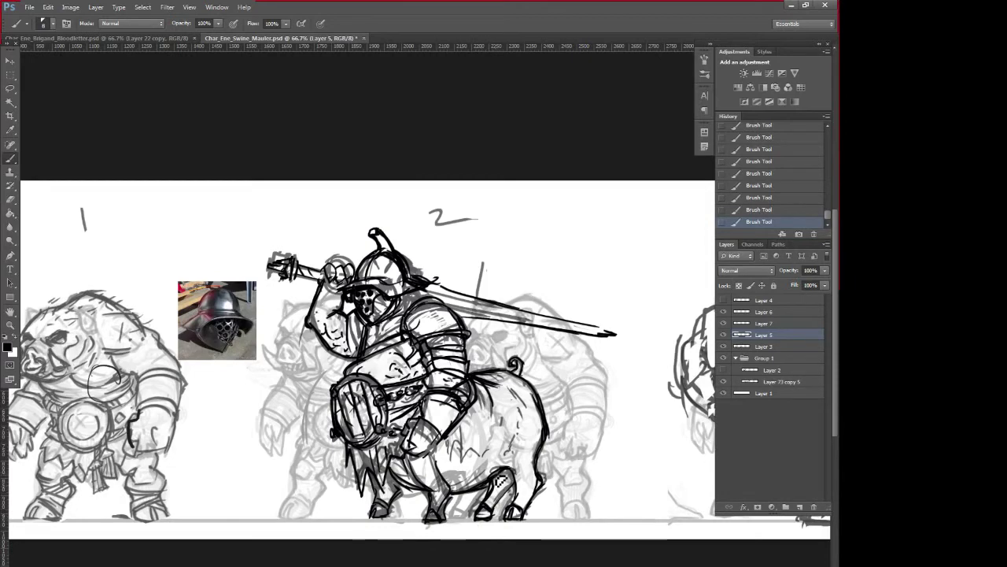
- Sketch a broad sword slung behind the grey boar of concept 1, with its hilt below the snout, and darken the folds under its neck
drag(467, 542, 554, 537)
mouse_move(295, 533)
mouse_down()
mouse_move(476, 546)
mouse_move(289, 527)
mouse_move(358, 530)
mouse_move(365, 540)
mouse_up()
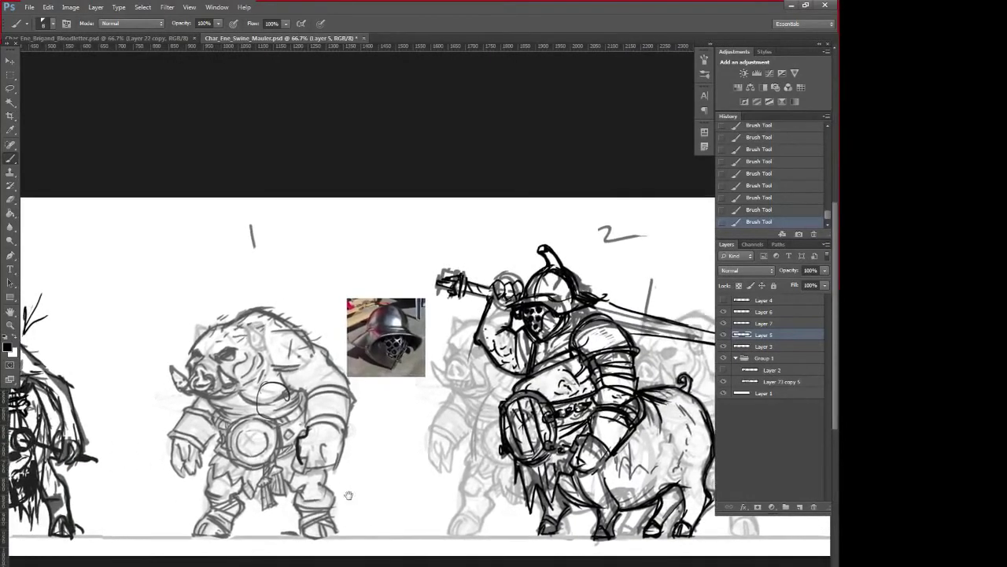
drag(349, 495, 427, 499)
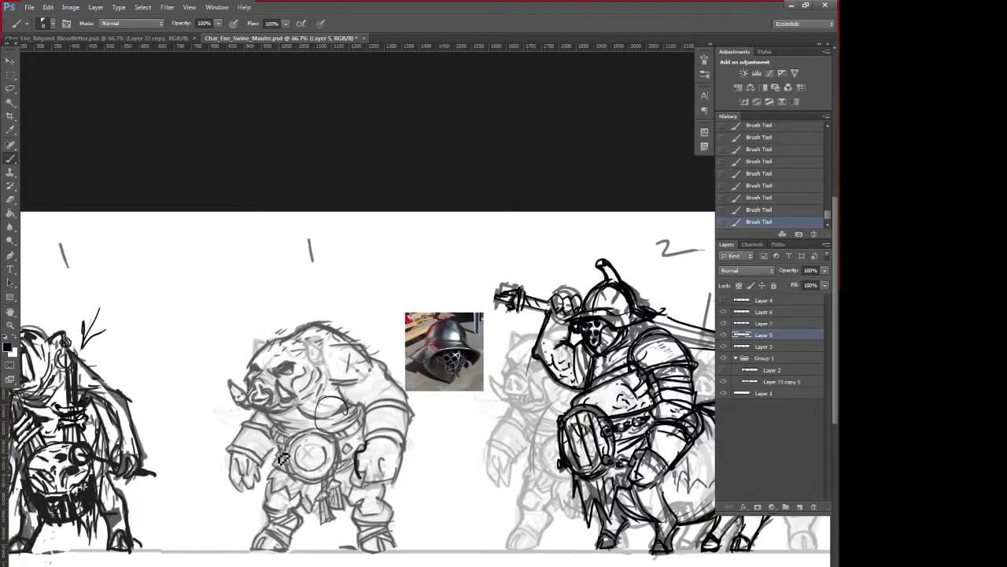
mouse_move(236, 407)
mouse_down()
mouse_move(214, 434)
mouse_move(221, 454)
mouse_move(220, 424)
mouse_move(241, 411)
mouse_move(233, 418)
mouse_up()
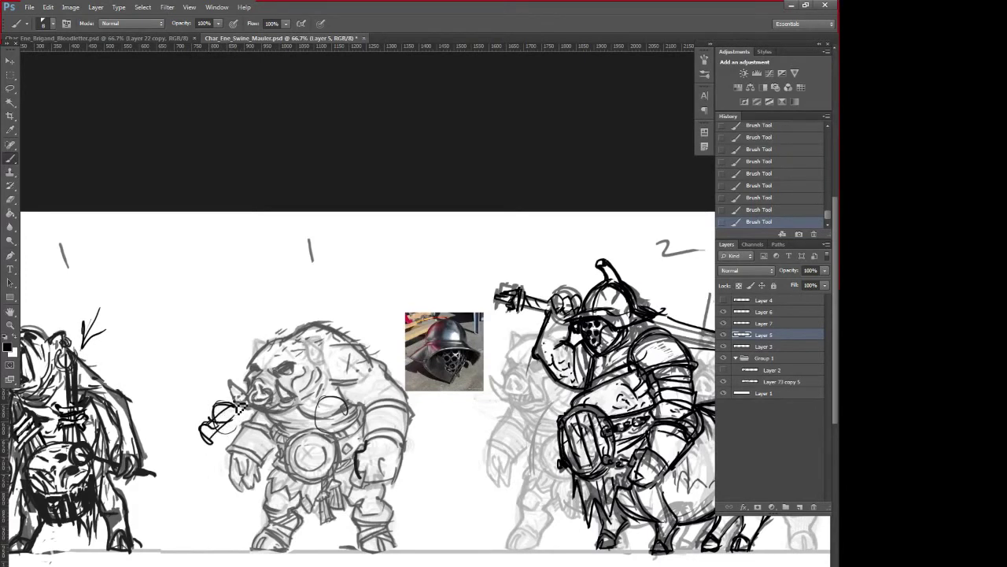
drag(285, 334, 343, 288)
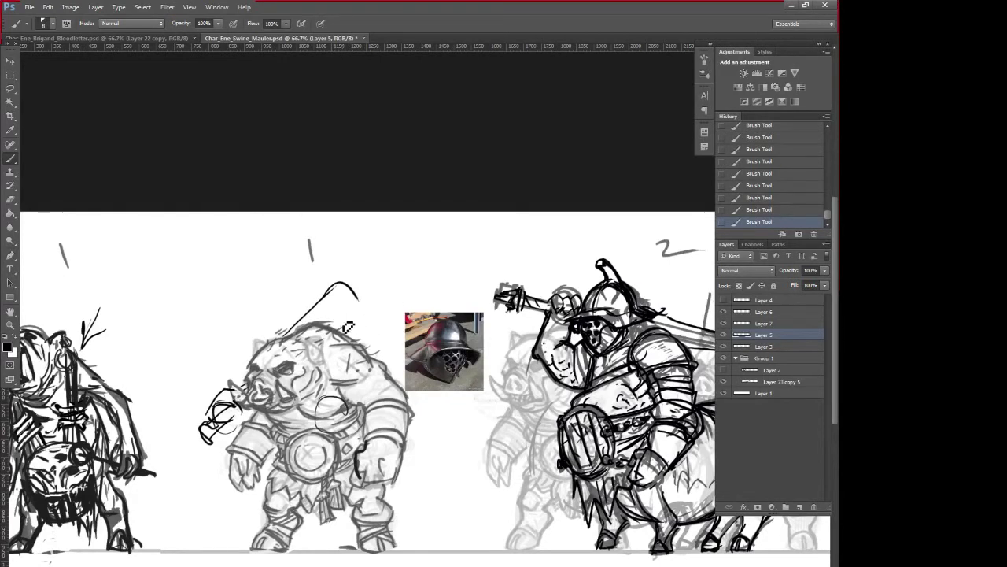
mouse_move(288, 343)
mouse_down()
mouse_move(309, 313)
mouse_move(339, 293)
mouse_move(354, 301)
mouse_move(355, 331)
mouse_up()
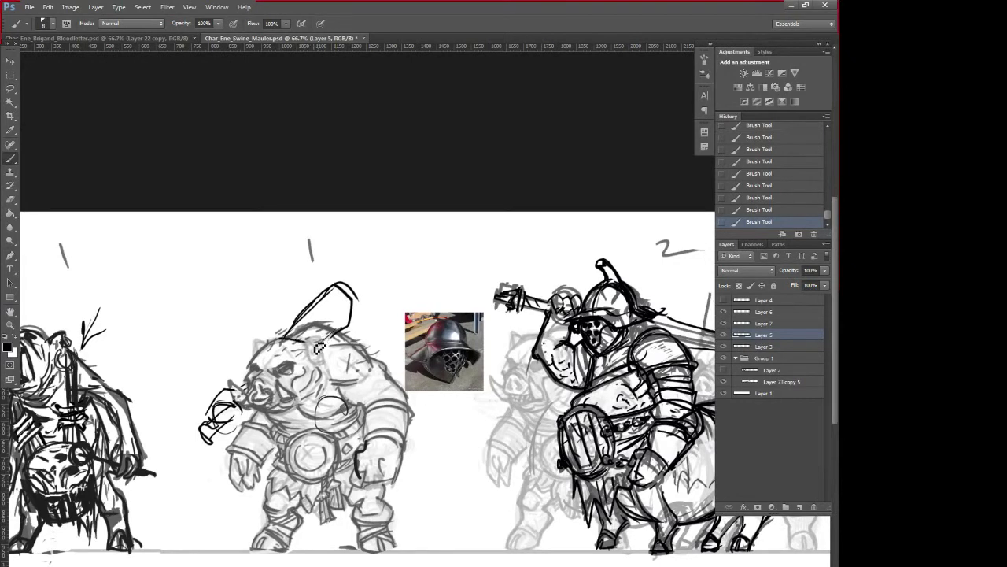
mouse_move(358, 318)
mouse_down()
mouse_move(350, 291)
mouse_move(293, 335)
mouse_up()
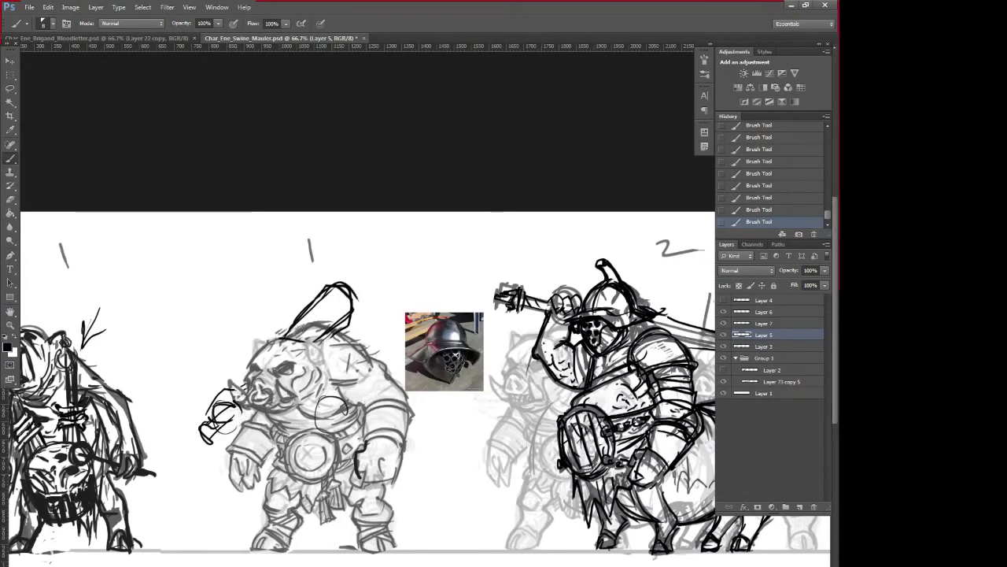
mouse_move(240, 418)
mouse_down()
mouse_move(216, 414)
mouse_move(239, 423)
mouse_move(231, 403)
mouse_move(244, 415)
mouse_up()
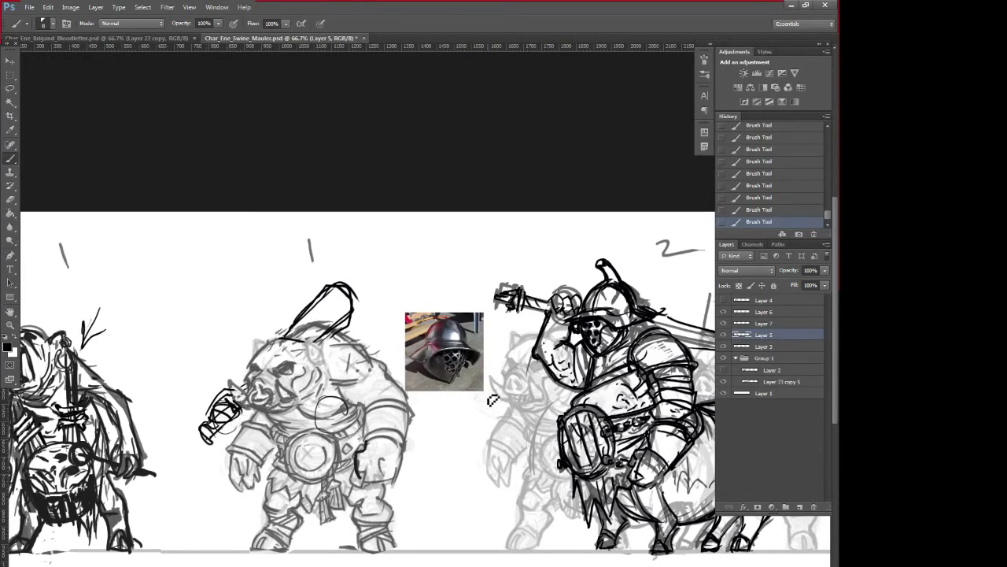
mouse_move(263, 410)
mouse_down()
mouse_move(309, 419)
mouse_move(303, 431)
mouse_move(280, 426)
mouse_move(305, 436)
mouse_move(287, 436)
mouse_move(311, 423)
mouse_move(283, 431)
mouse_move(313, 421)
mouse_move(302, 413)
mouse_move(320, 422)
mouse_move(301, 411)
mouse_move(336, 421)
mouse_move(364, 414)
mouse_up()
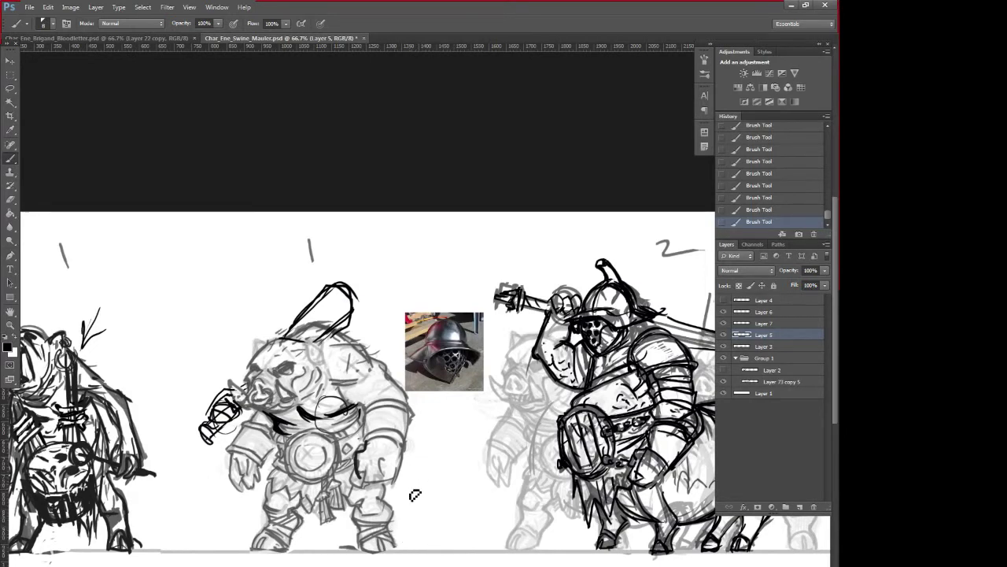
- Review the concept figures side by side, close up and from farther out, to compare their designs and silhouettes
drag(608, 508, 495, 525)
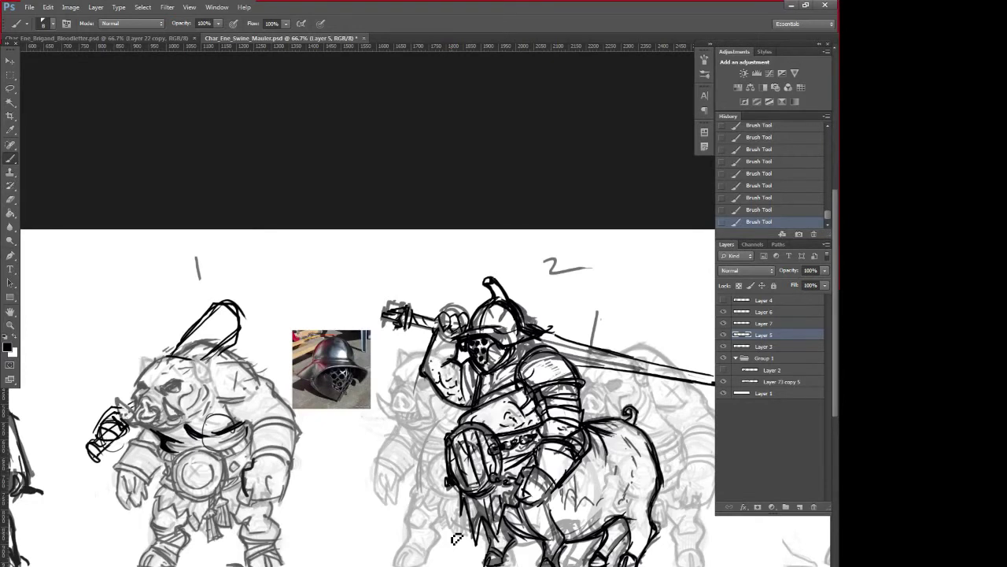
alt+click(472, 342)
drag(443, 494, 515, 457)
drag(481, 509, 449, 529)
drag(389, 531, 495, 524)
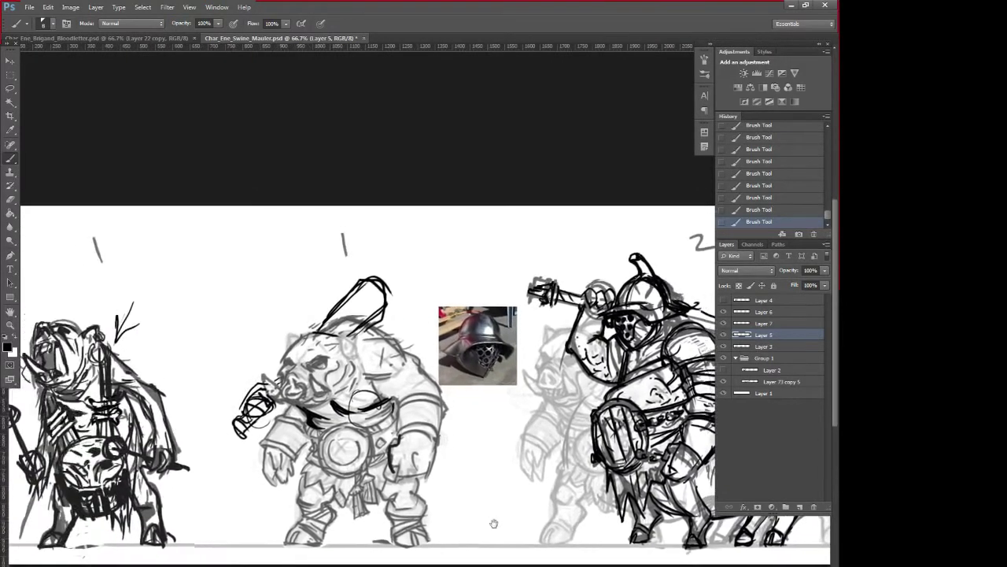
key(ctrl+minus)
key(ctrl+minus)
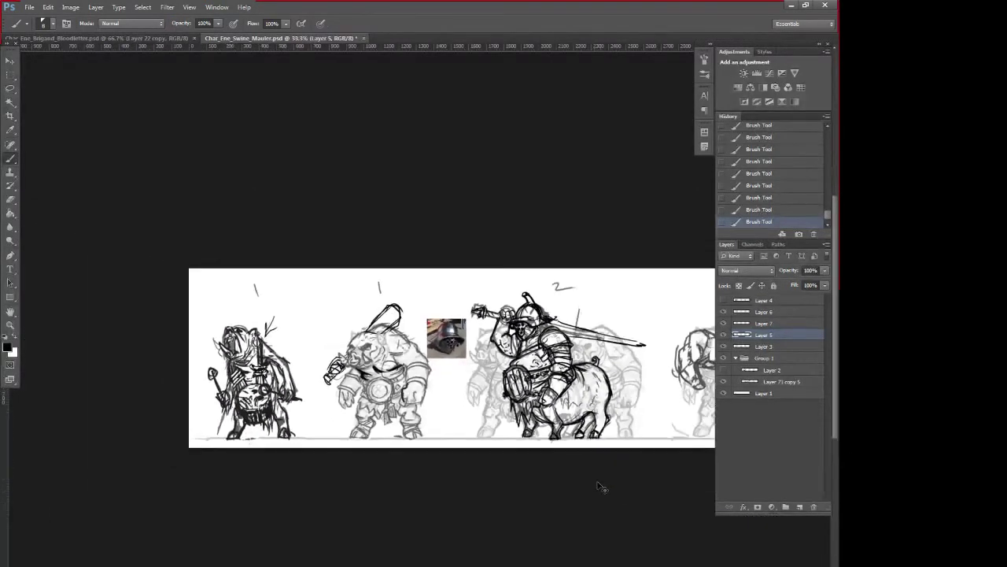
key(ctrl+plus)
drag(572, 500, 512, 524)
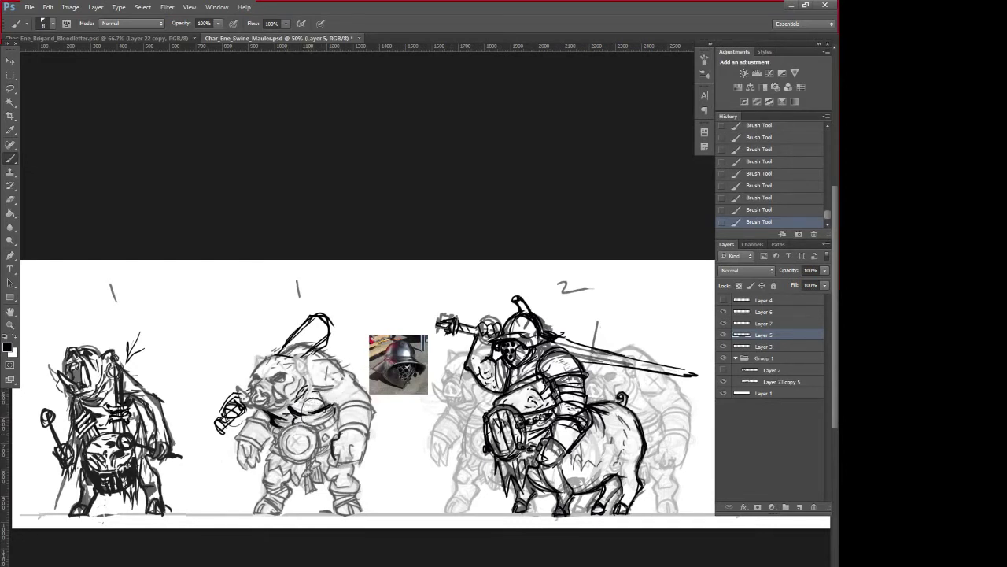
- Block in a wooden yoke in front of the grey boar's face and ink the top of its head, ear and jaw
mouse_move(344, 370)
mouse_down()
mouse_move(266, 365)
mouse_move(299, 358)
mouse_move(218, 367)
mouse_up()
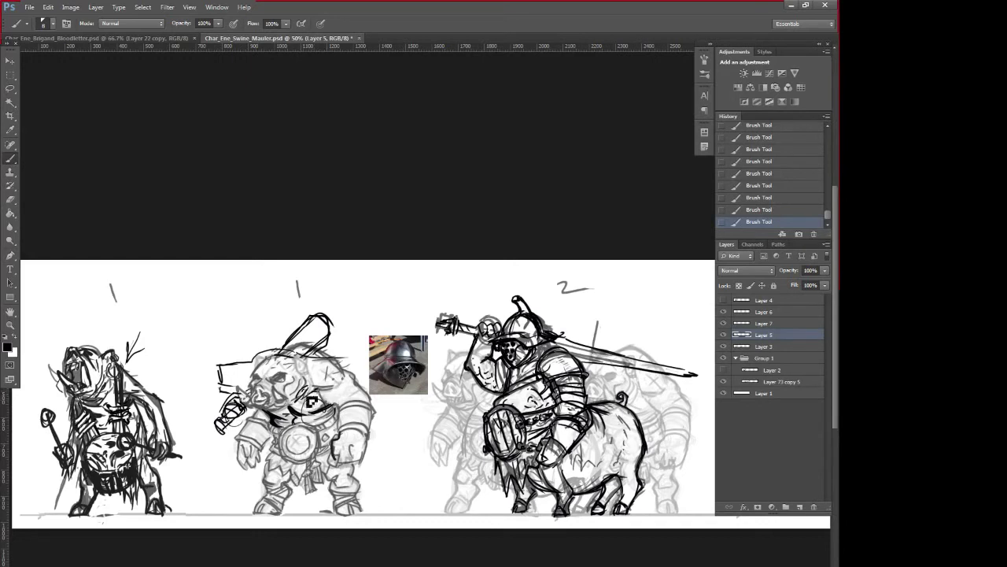
mouse_move(313, 384)
mouse_down()
mouse_move(291, 407)
mouse_move(310, 384)
mouse_move(296, 364)
mouse_move(311, 372)
mouse_move(255, 382)
mouse_up()
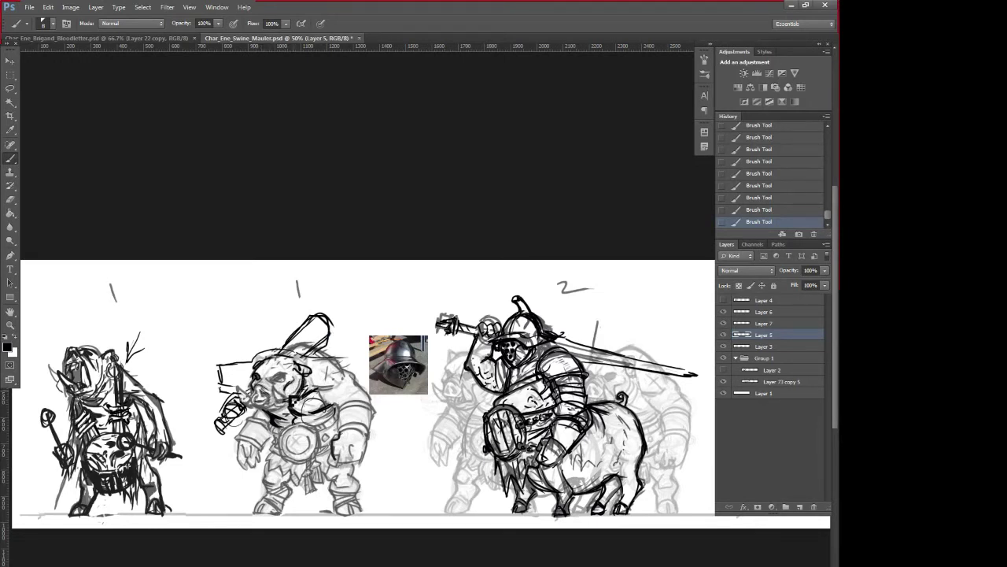
drag(299, 390, 287, 411)
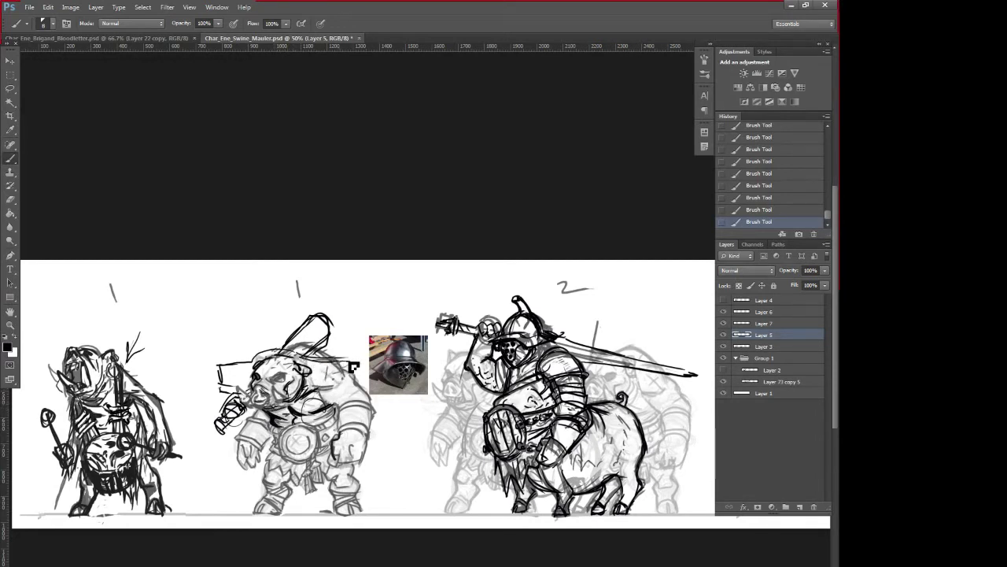
- Extend the wooden yoke behind the grey boar's head with end fittings and plank lines, and ink the snout and tusks
mouse_move(352, 361)
mouse_down()
mouse_move(355, 381)
mouse_move(313, 390)
mouse_up()
mouse_move(216, 365)
mouse_down()
mouse_move(265, 352)
mouse_move(227, 365)
mouse_move(229, 355)
mouse_move(233, 404)
mouse_move(242, 365)
mouse_move(298, 349)
mouse_move(273, 352)
mouse_move(359, 379)
mouse_up()
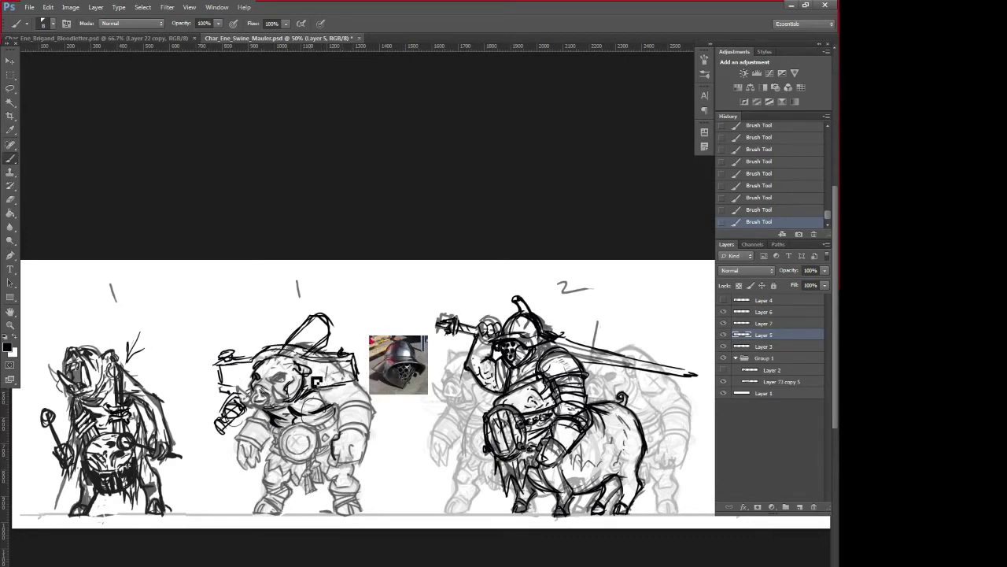
drag(311, 385, 354, 377)
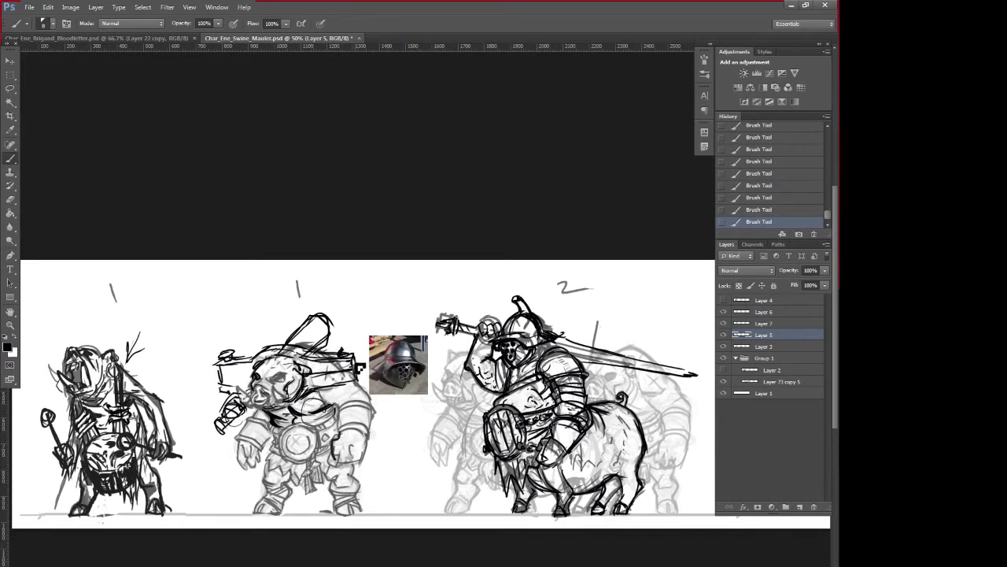
mouse_move(232, 382)
mouse_down()
mouse_move(259, 381)
mouse_move(240, 383)
mouse_up()
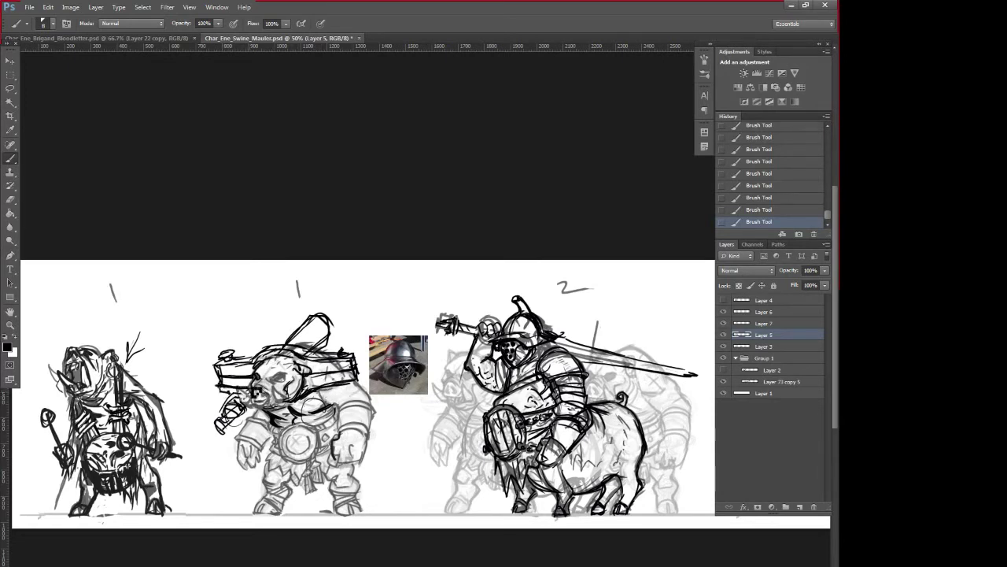
mouse_move(256, 401)
mouse_down()
mouse_move(245, 393)
mouse_move(270, 400)
mouse_move(262, 408)
mouse_up()
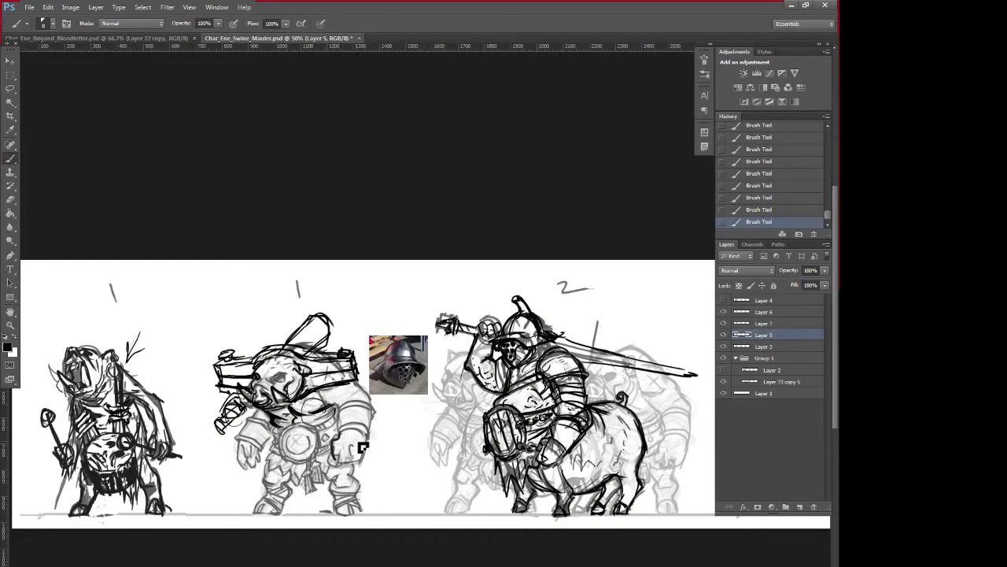
drag(415, 532, 242, 549)
drag(516, 525, 298, 529)
mouse_move(374, 532)
mouse_down()
mouse_move(357, 549)
mouse_move(389, 532)
mouse_move(484, 529)
mouse_up()
drag(350, 514, 373, 506)
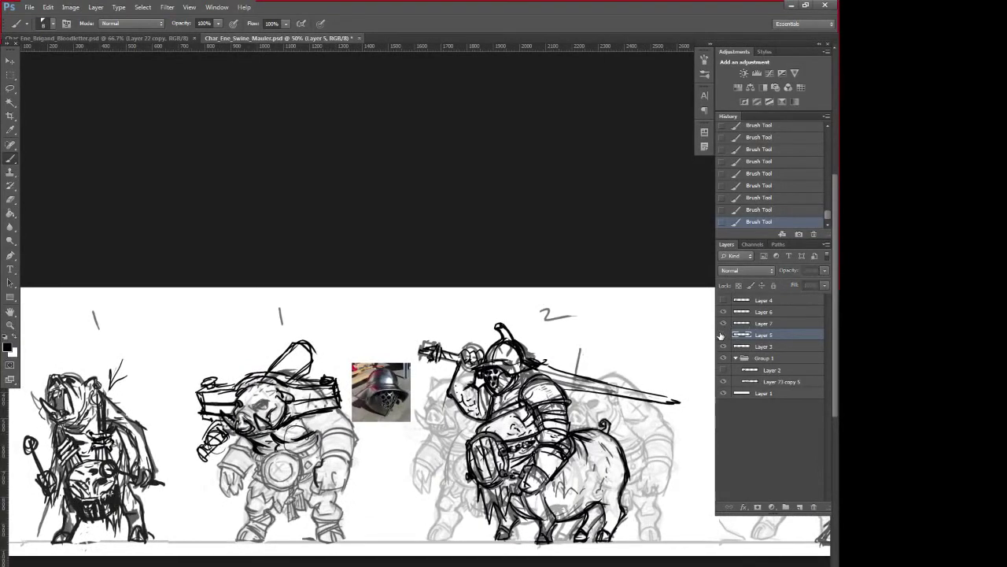
- Check which layer of Group 1 holds the grey boar figures and lasso the rear boar standing behind figure 2
click(12, 89)
mouse_move(308, 337)
mouse_down()
mouse_move(196, 474)
mouse_move(362, 551)
mouse_move(374, 443)
mouse_move(352, 384)
mouse_up()
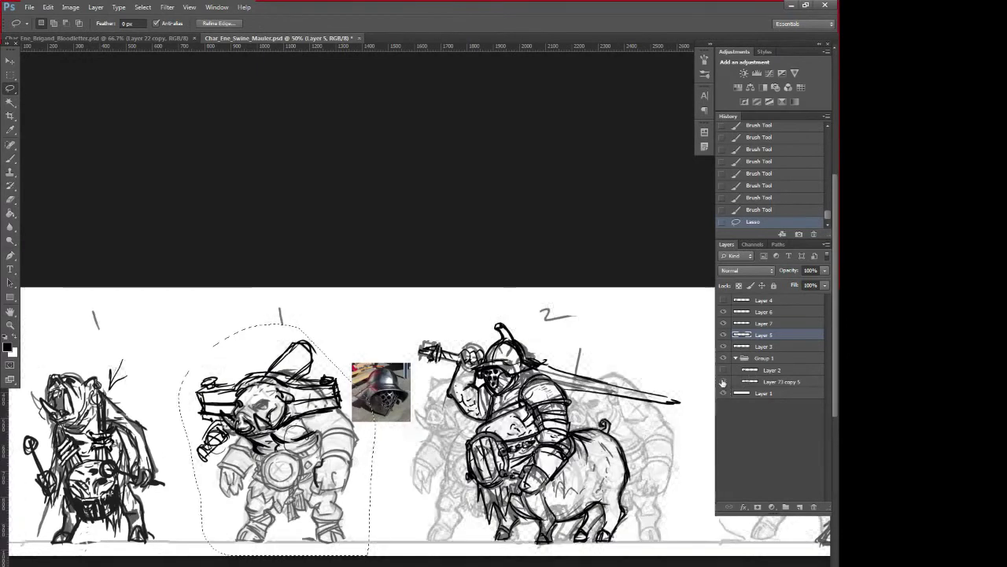
click(724, 382)
click(723, 381)
click(723, 370)
click(722, 370)
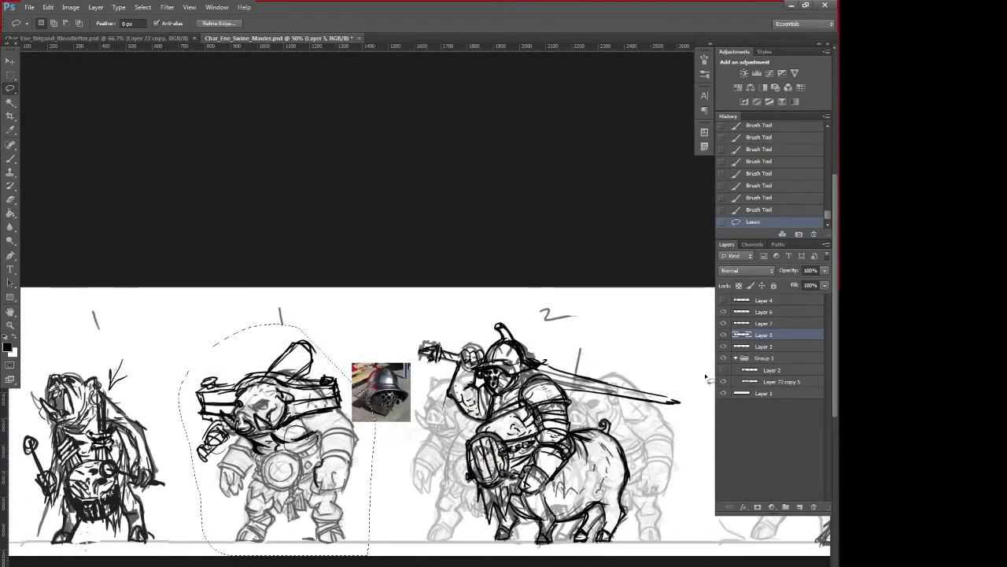
drag(487, 425, 263, 435)
click(723, 382)
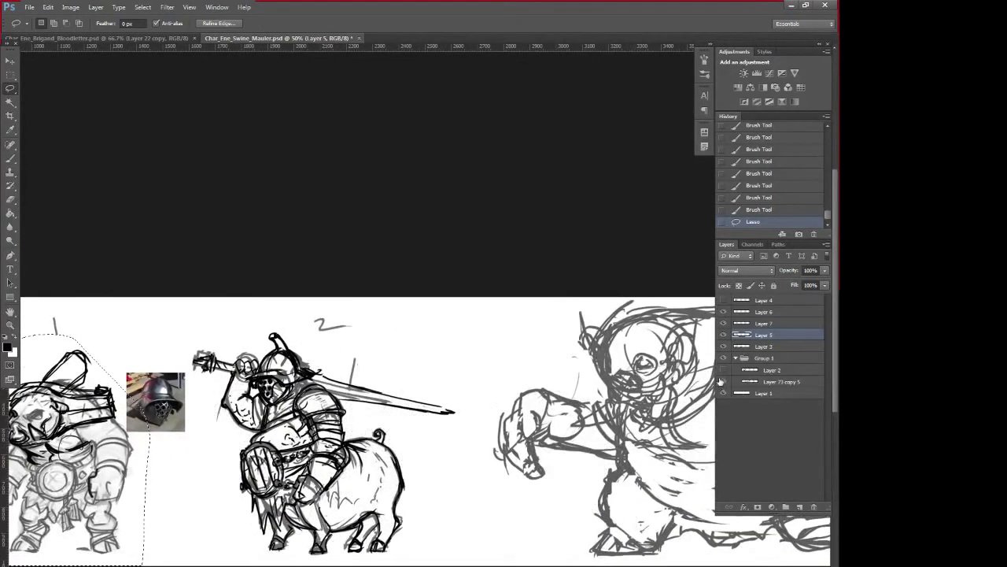
click(723, 382)
click(410, 374)
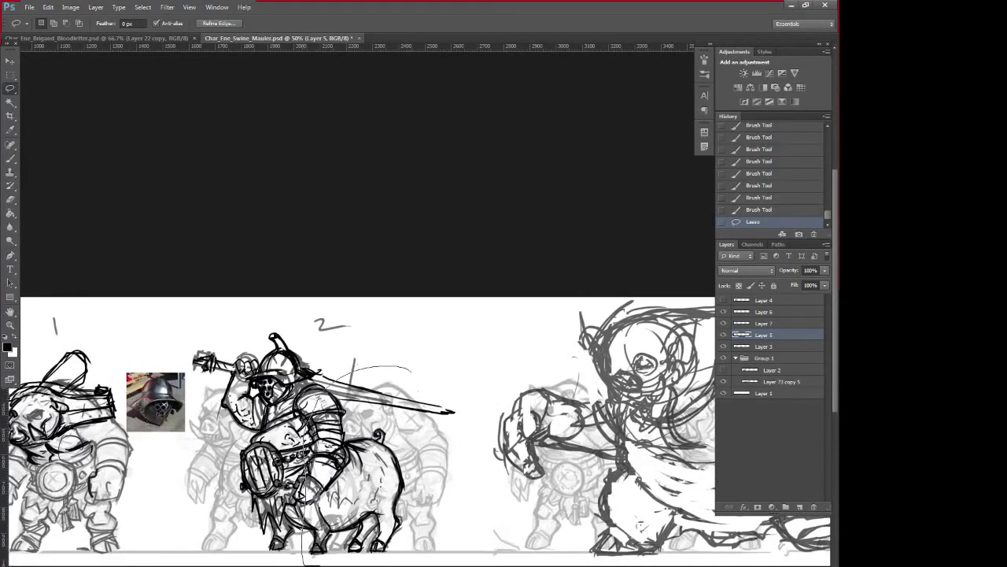
drag(320, 565, 471, 405)
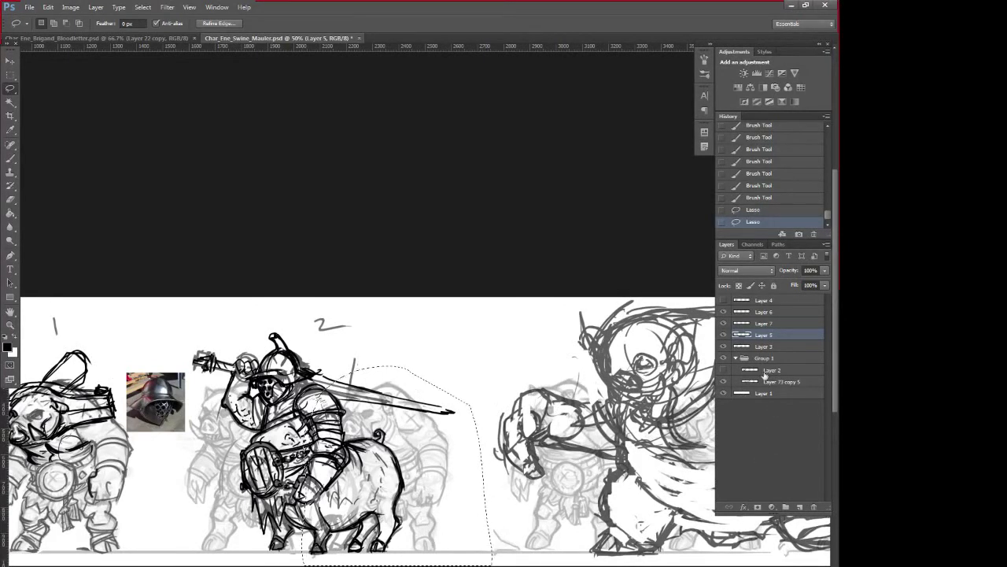
key(ctrl+c)
key(ctrl+v)
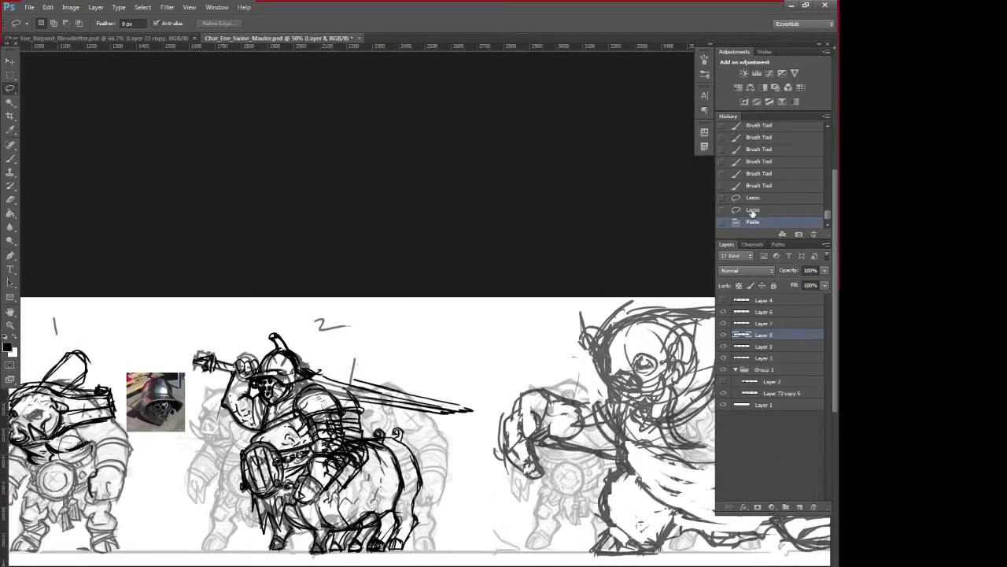
click(752, 210)
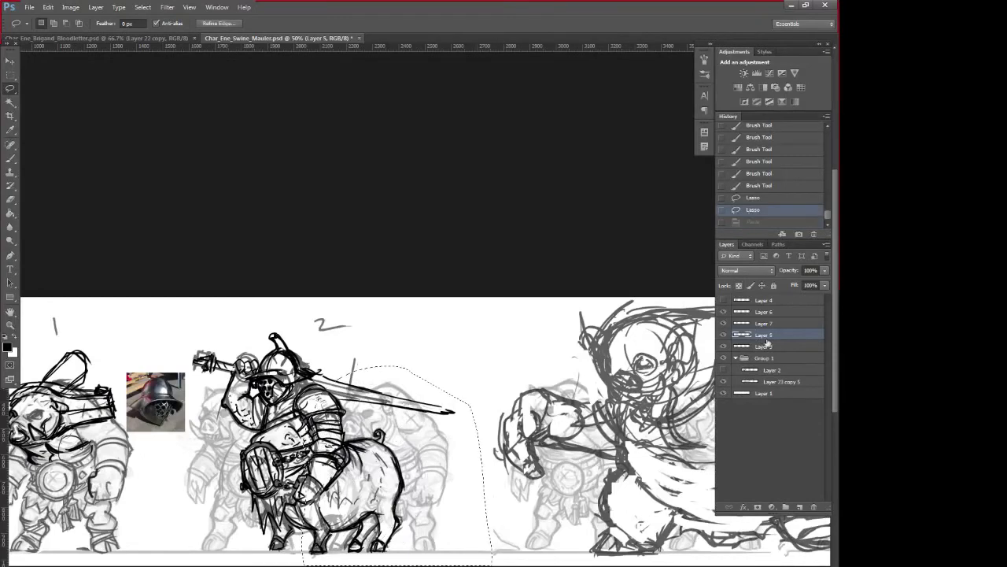
- Copy the selected grey boar from Layer 73 copy 5 onto its own layer, placed in the blank area beyond figure 3's small pig, at 49% opacity
click(750, 382)
key(ctrl+v)
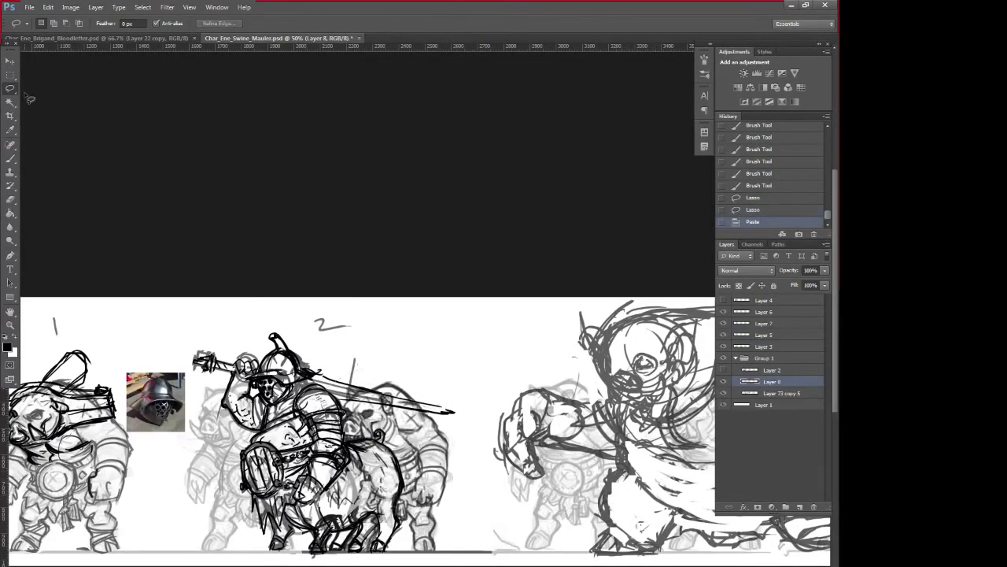
click(12, 64)
drag(570, 465, 139, 490)
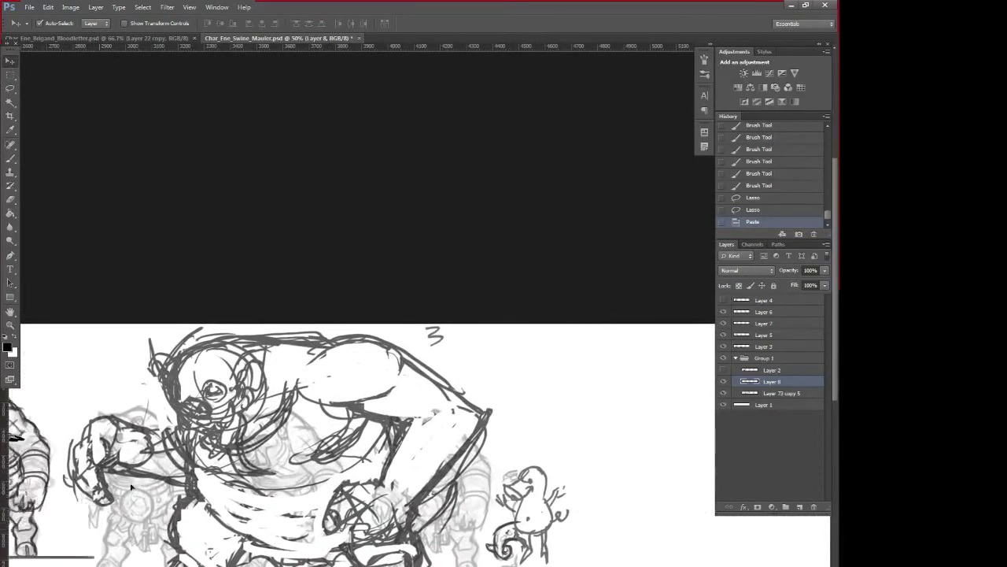
mouse_move(66, 511)
mouse_down()
mouse_move(695, 511)
mouse_move(682, 510)
mouse_up()
mouse_move(682, 510)
mouse_down()
mouse_move(464, 499)
mouse_move(351, 506)
mouse_move(394, 519)
mouse_up()
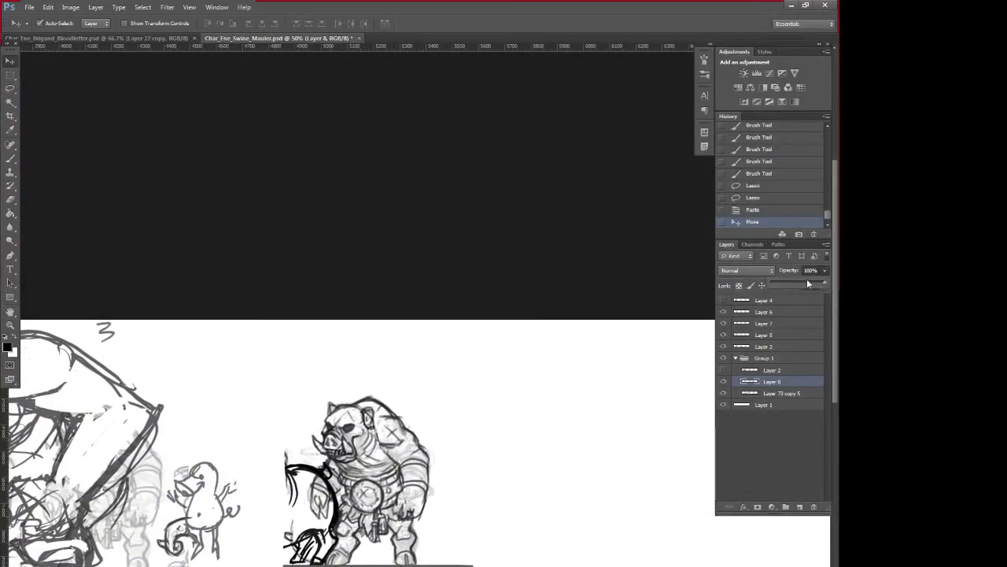
drag(807, 283, 797, 282)
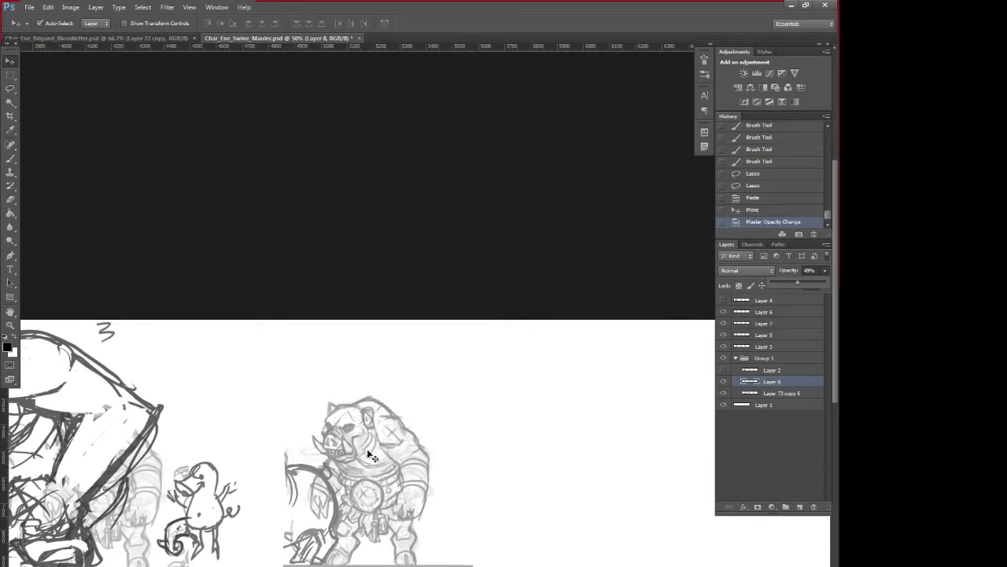
key(b)
- Touch up the helmet of the figure 2 gladiator with short dark brush strokes
drag(428, 508, 717, 497)
mouse_move(339, 499)
mouse_down()
mouse_move(518, 508)
mouse_move(730, 470)
mouse_up()
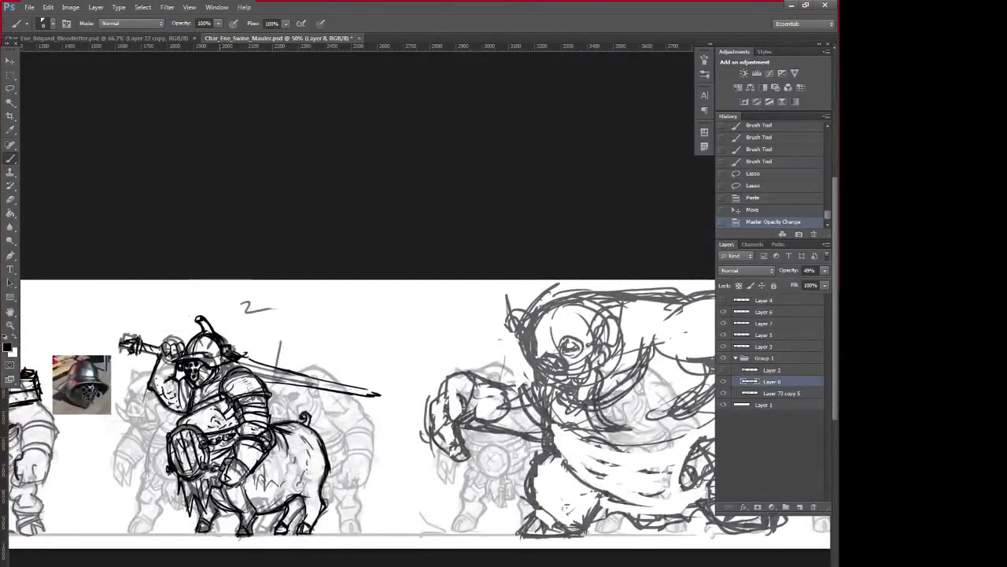
alt+click(219, 344)
drag(189, 429, 180, 431)
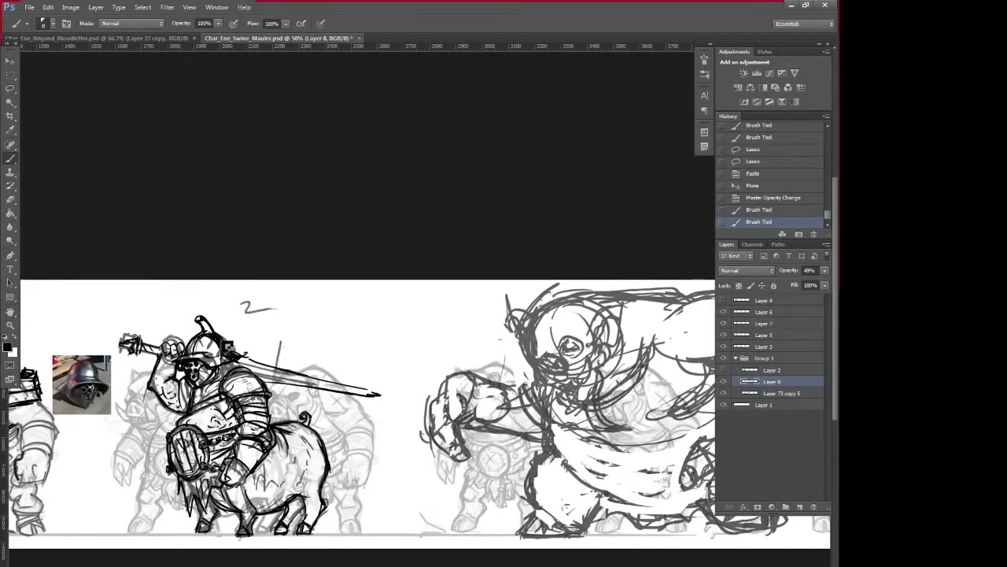
alt+click(209, 337)
drag(515, 435, 200, 456)
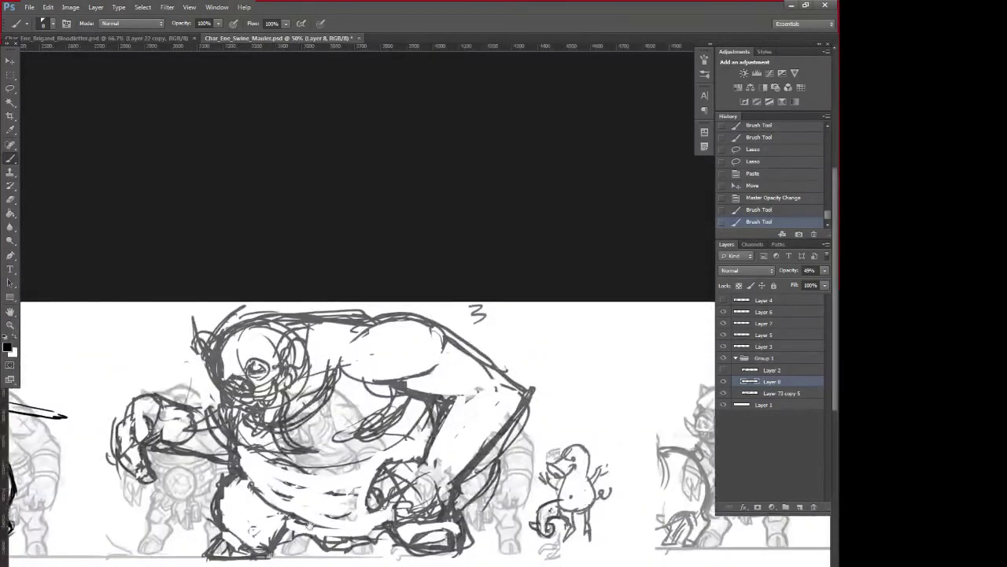
- On Layer 3, start inking the shin and hoof lines of the copied boar's front leg
drag(669, 413, 393, 445)
click(724, 384)
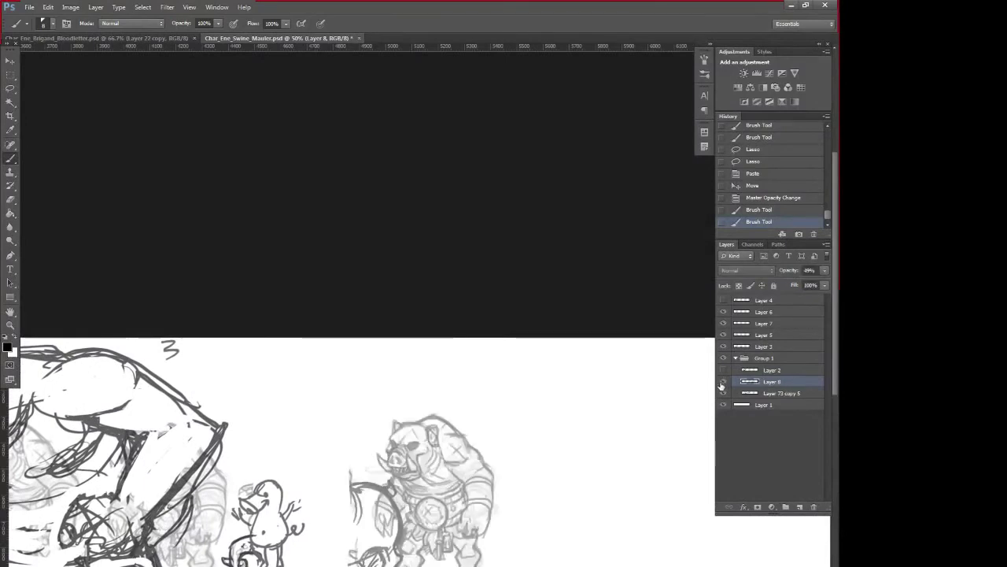
click(767, 346)
drag(491, 510, 591, 478)
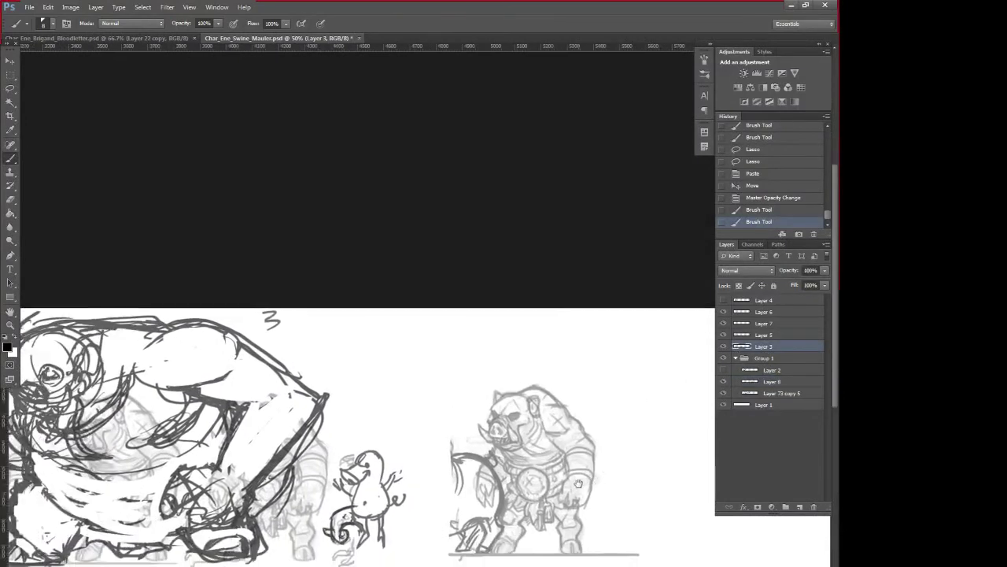
drag(45, 535, 369, 497)
drag(308, 500, 440, 517)
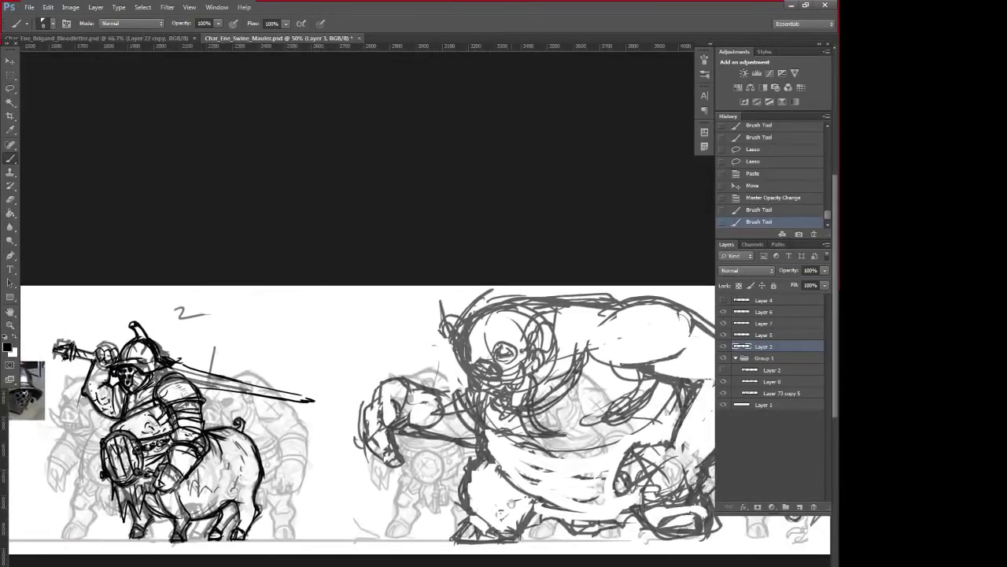
drag(511, 504, 87, 523)
mouse_move(559, 469)
mouse_down()
mouse_move(345, 449)
mouse_move(386, 370)
mouse_move(349, 353)
mouse_up()
key(ctrl+plus)
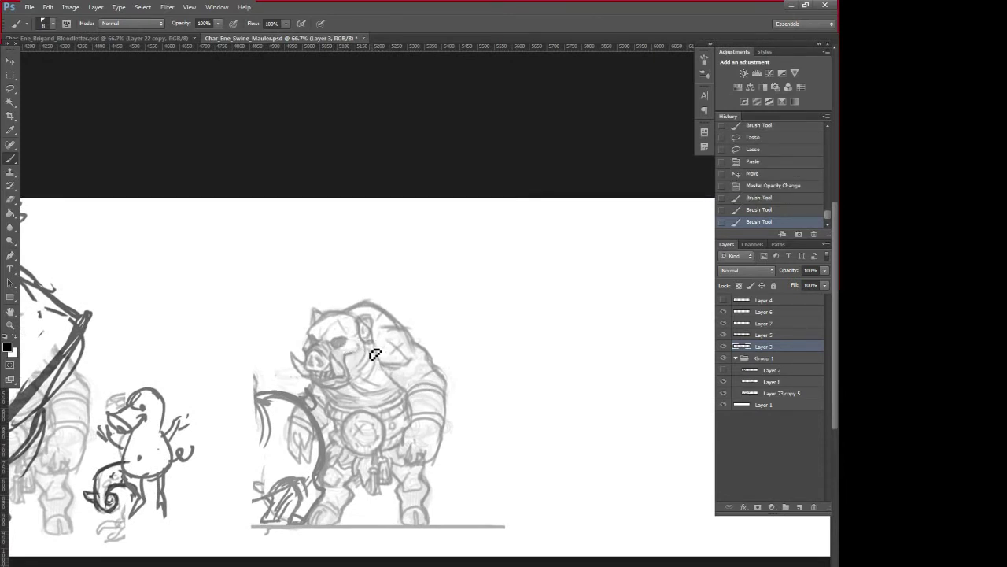
mouse_move(326, 455)
mouse_down()
mouse_move(322, 483)
mouse_move(333, 492)
mouse_up()
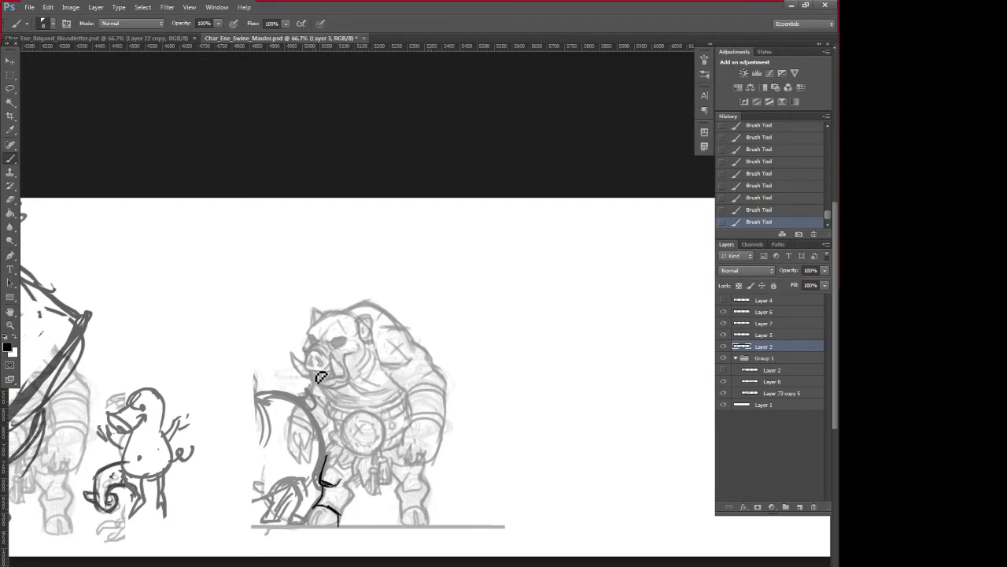
drag(314, 375, 329, 378)
drag(749, 207, 754, 149)
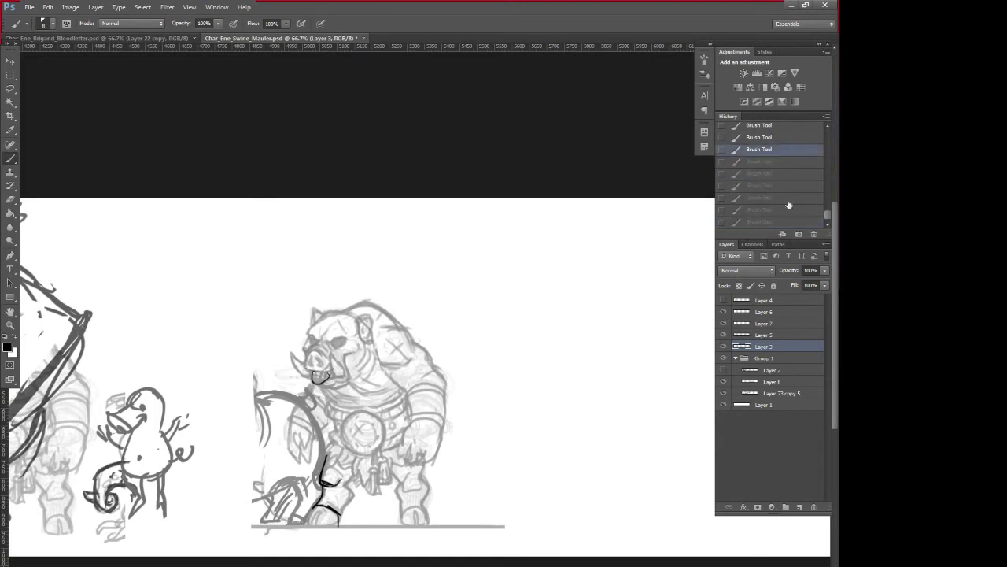
drag(829, 216, 830, 211)
click(772, 174)
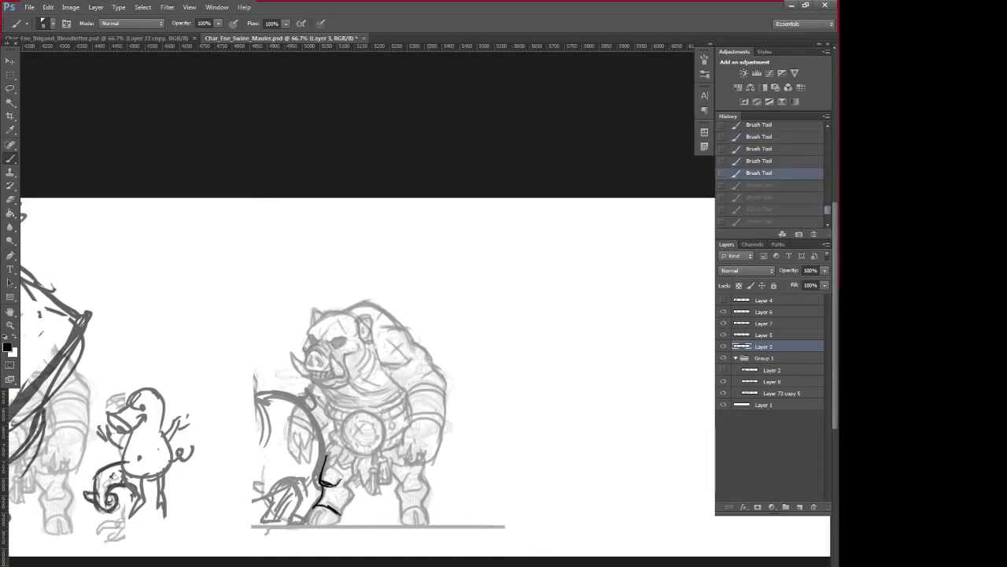
- Rough in the copied boar's arms reaching down to two round fists held together in front of its belt
drag(313, 384, 345, 441)
drag(342, 378, 359, 410)
drag(357, 411, 386, 448)
drag(386, 435, 376, 466)
mouse_move(386, 438)
mouse_down()
mouse_move(368, 454)
mouse_move(425, 465)
mouse_move(417, 440)
mouse_up()
drag(398, 345, 425, 432)
- Draw a long weapon shaft angling down from the boar's fists, ending in a pointed axe head near the ground
mouse_move(409, 373)
mouse_down()
mouse_move(431, 446)
mouse_move(501, 494)
mouse_up()
mouse_move(426, 467)
mouse_down()
mouse_move(524, 504)
mouse_move(400, 452)
mouse_move(431, 474)
mouse_move(401, 478)
mouse_move(358, 447)
mouse_move(513, 503)
mouse_move(418, 474)
mouse_move(496, 506)
mouse_move(430, 478)
mouse_move(480, 488)
mouse_up()
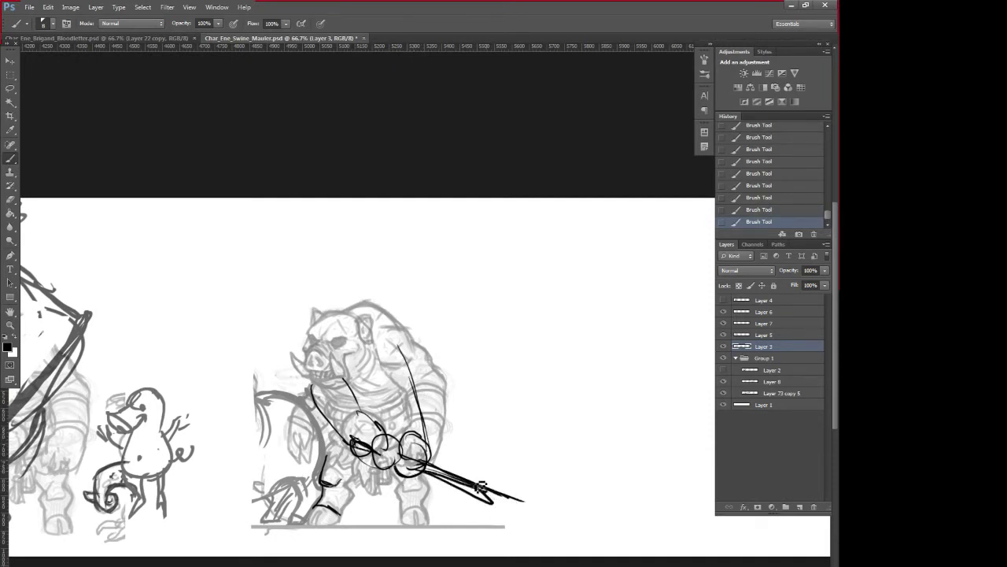
mouse_move(428, 466)
mouse_down()
mouse_move(490, 493)
mouse_move(468, 483)
mouse_move(491, 490)
mouse_move(511, 465)
mouse_move(502, 528)
mouse_up()
drag(455, 480, 523, 502)
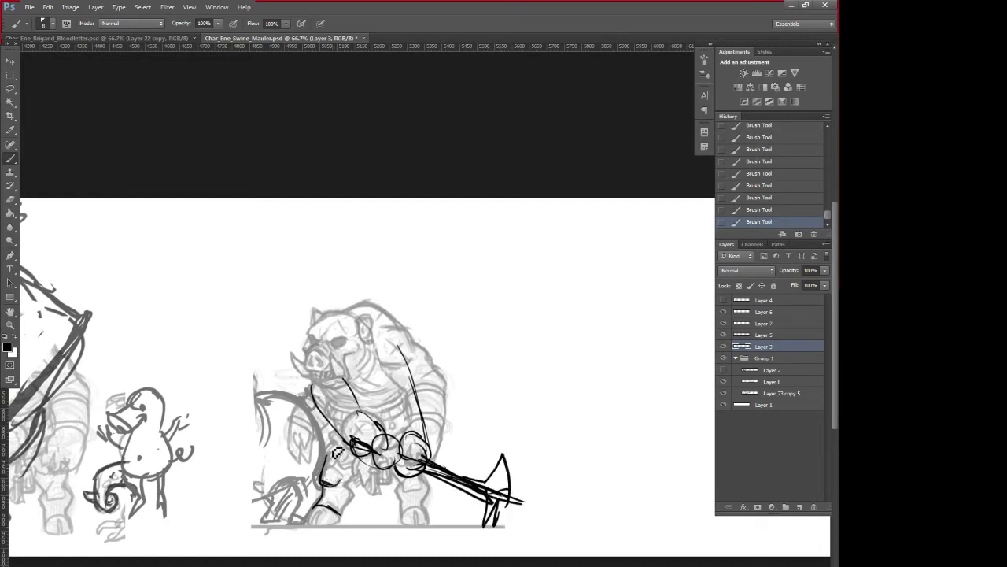
- Ink both legs of the axe-wielding boar, outlining the thighs, knees and hooves down to the ground line
mouse_move(338, 452)
mouse_down()
mouse_move(315, 486)
mouse_move(318, 517)
mouse_move(323, 499)
mouse_move(307, 533)
mouse_move(339, 531)
mouse_move(354, 484)
mouse_move(353, 502)
mouse_move(349, 474)
mouse_move(326, 466)
mouse_up()
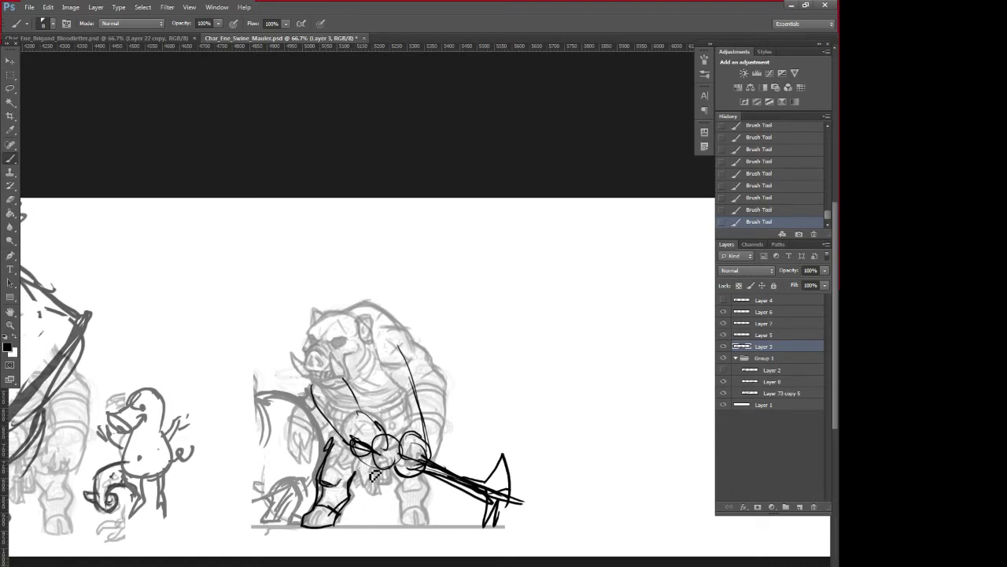
mouse_move(396, 471)
mouse_down()
mouse_move(409, 531)
mouse_move(425, 535)
mouse_move(413, 525)
mouse_move(432, 529)
mouse_move(431, 480)
mouse_move(408, 485)
mouse_up()
drag(339, 486, 319, 485)
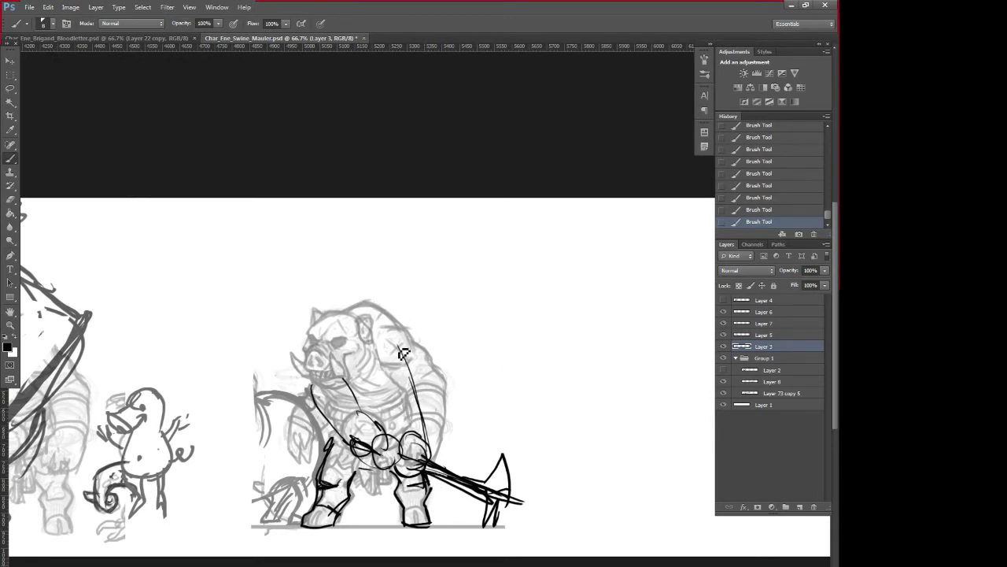
- Ink the outer contours of the boar's arms and hunched back, and add the sleeve edges and inner arm lines
mouse_move(387, 321)
mouse_down()
mouse_move(408, 367)
mouse_move(410, 340)
mouse_move(427, 448)
mouse_up()
mouse_move(313, 402)
mouse_down()
mouse_move(348, 445)
mouse_move(311, 386)
mouse_up()
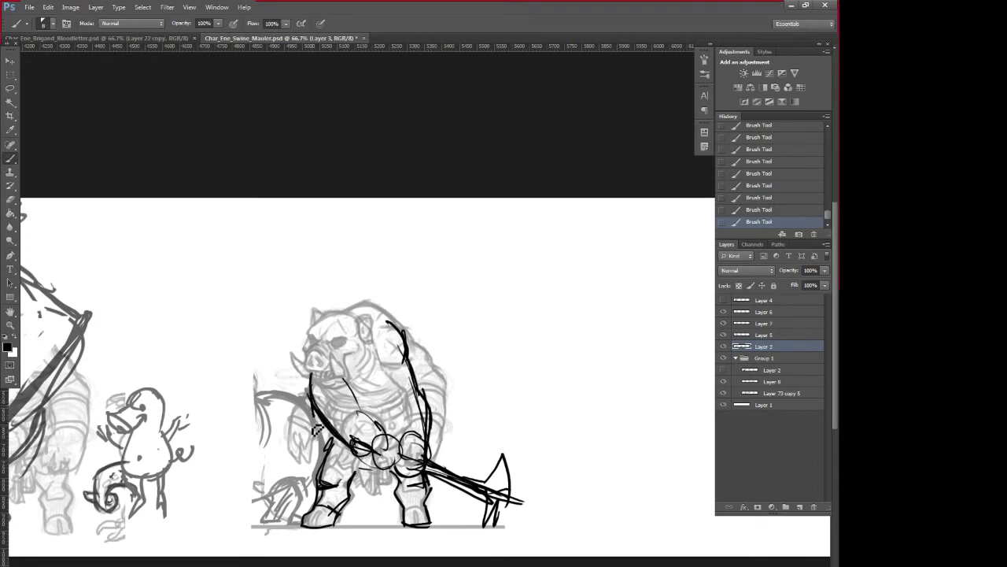
drag(318, 429, 308, 359)
key(ctrl+z)
mouse_move(318, 425)
mouse_down()
mouse_move(313, 347)
mouse_move(382, 306)
mouse_up()
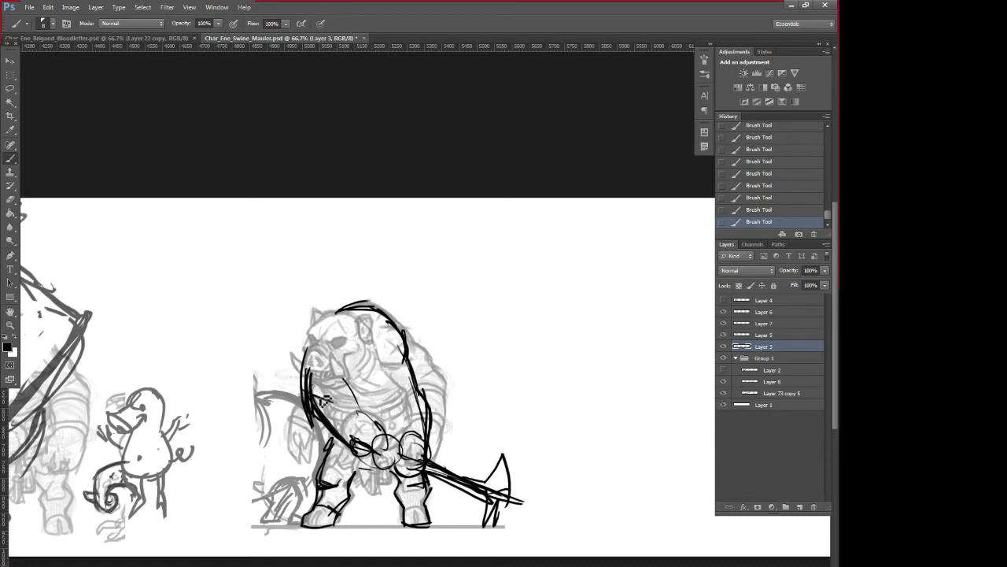
drag(325, 402, 332, 405)
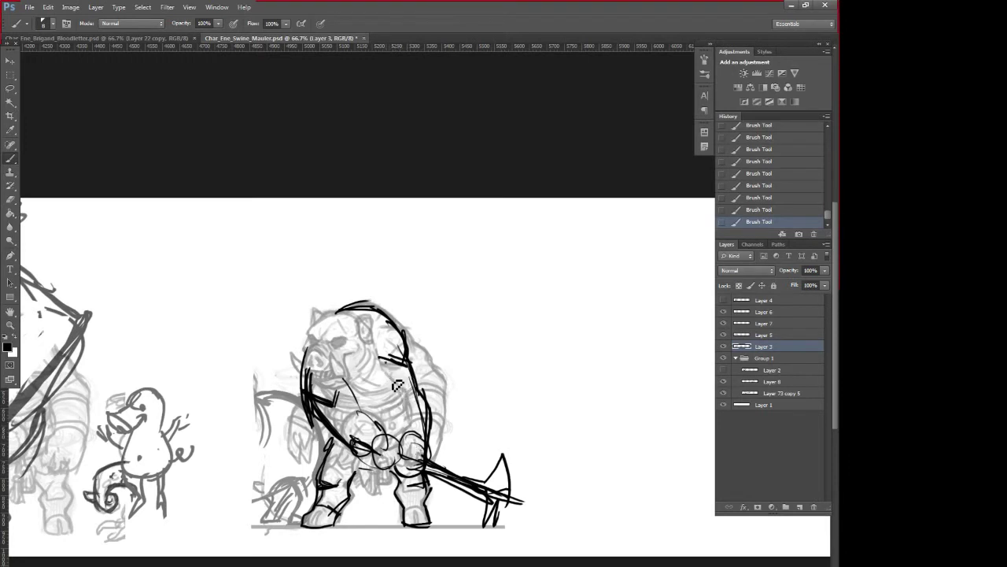
drag(382, 359, 395, 404)
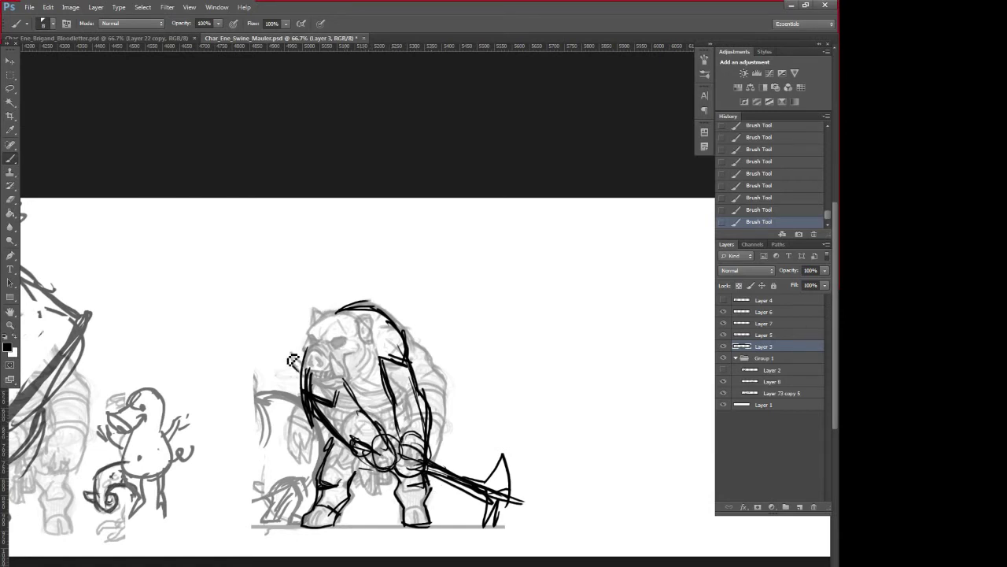
- Sketch a new boar head turned toward figure 3, with a raised snout, tusk, eyes, ear and curved jaw
mouse_move(282, 332)
mouse_down()
mouse_move(286, 354)
mouse_move(293, 335)
mouse_move(275, 339)
mouse_move(299, 334)
mouse_move(293, 310)
mouse_move(346, 333)
mouse_up()
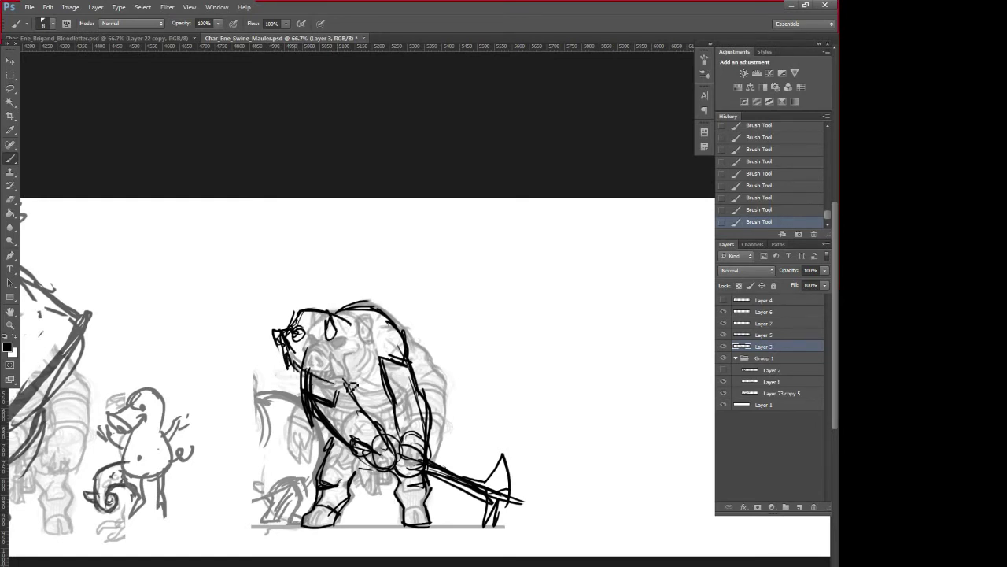
drag(313, 375, 354, 364)
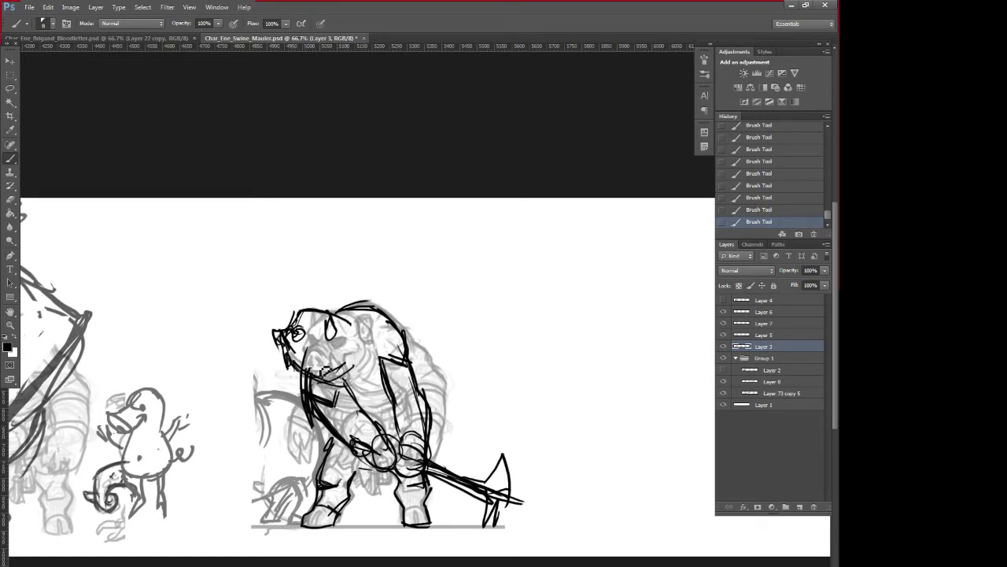
drag(329, 313, 352, 323)
drag(298, 305, 369, 301)
mouse_move(352, 347)
mouse_down()
mouse_move(345, 364)
mouse_move(357, 359)
mouse_up()
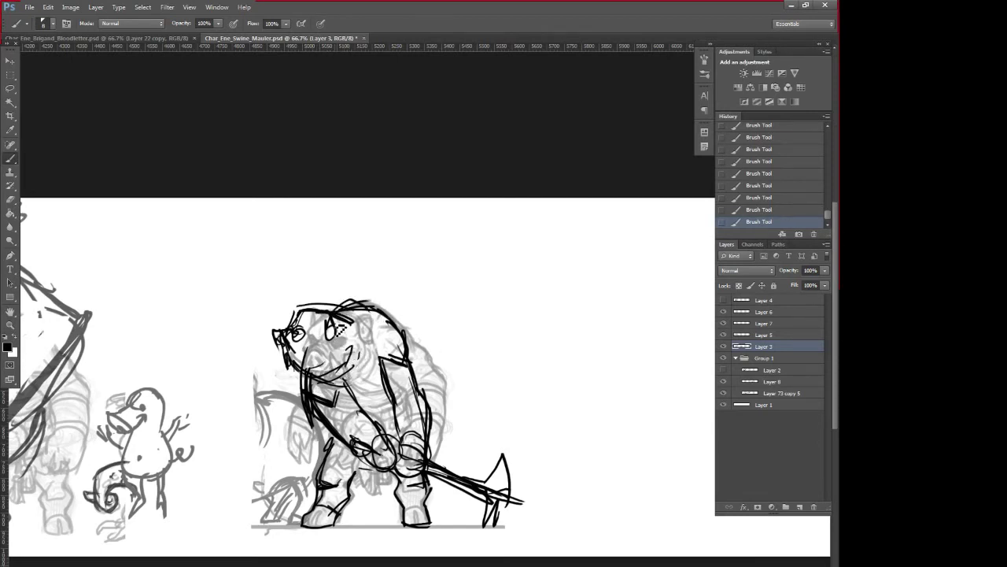
mouse_move(336, 321)
mouse_down()
mouse_move(335, 337)
mouse_move(275, 348)
mouse_move(299, 373)
mouse_up()
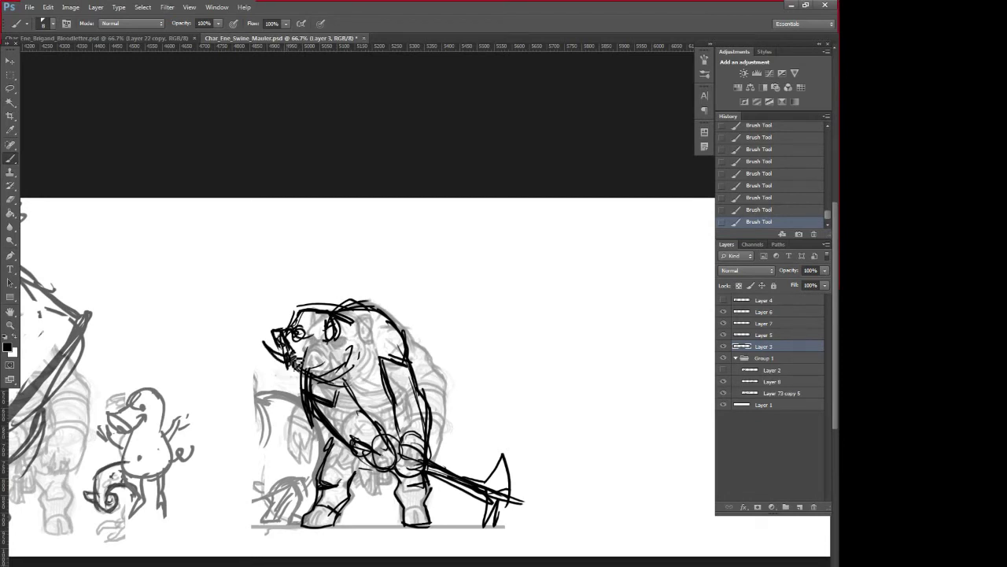
- Add fold lines on the boar's chest and knees, thicken the axe shaft, and draw bristles along its nape
mouse_move(392, 356)
mouse_down()
mouse_move(404, 368)
mouse_move(384, 403)
mouse_move(358, 404)
mouse_move(387, 378)
mouse_move(380, 405)
mouse_move(390, 428)
mouse_up()
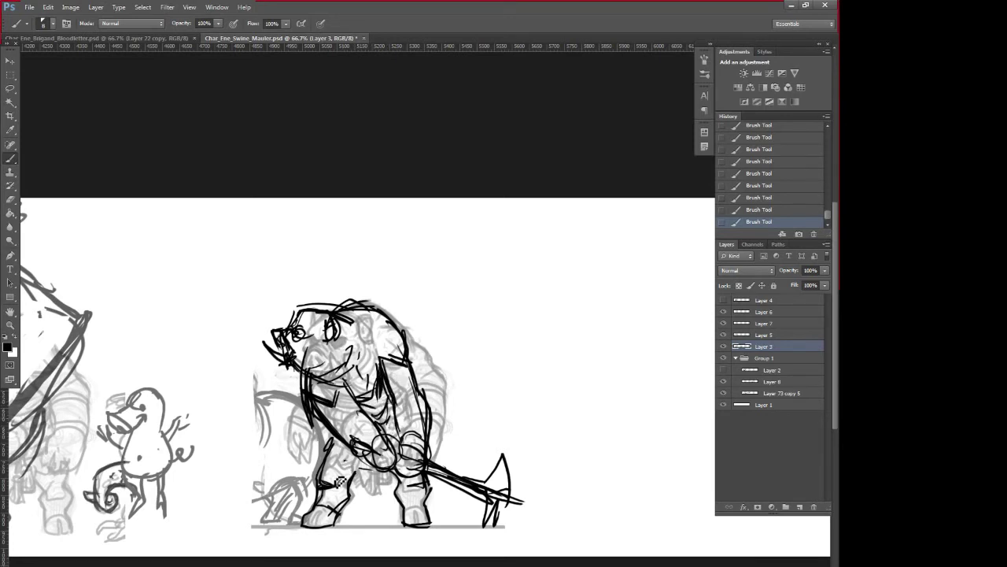
mouse_move(340, 480)
mouse_down()
mouse_move(358, 477)
mouse_move(340, 503)
mouse_up()
drag(408, 482, 409, 502)
drag(445, 470, 473, 492)
mouse_move(338, 314)
mouse_down()
mouse_move(370, 303)
mouse_move(397, 313)
mouse_move(391, 317)
mouse_up()
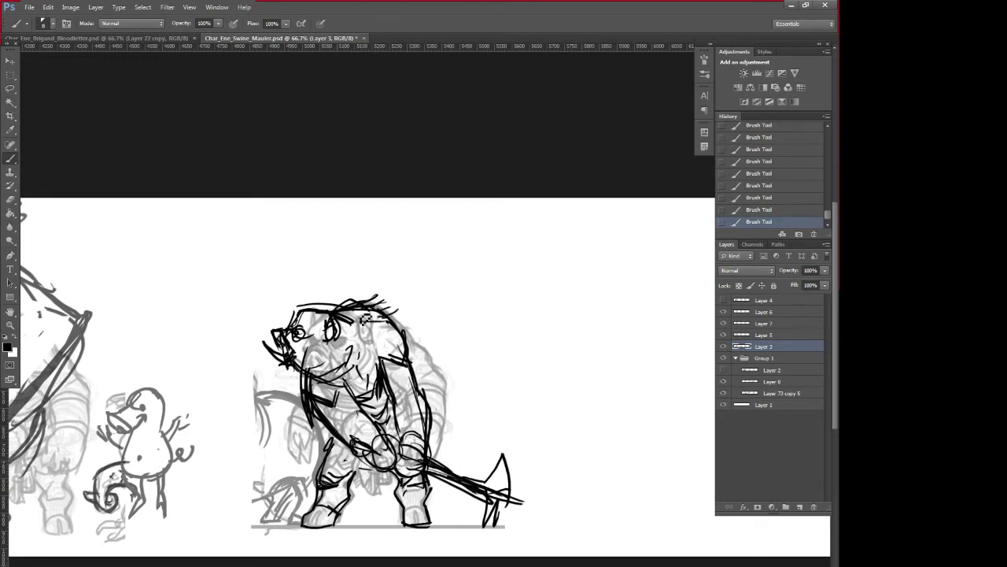
- Add hatching and contour strokes to the boar's face, hoof area, upper arm, shoulder and nape
drag(326, 315, 340, 317)
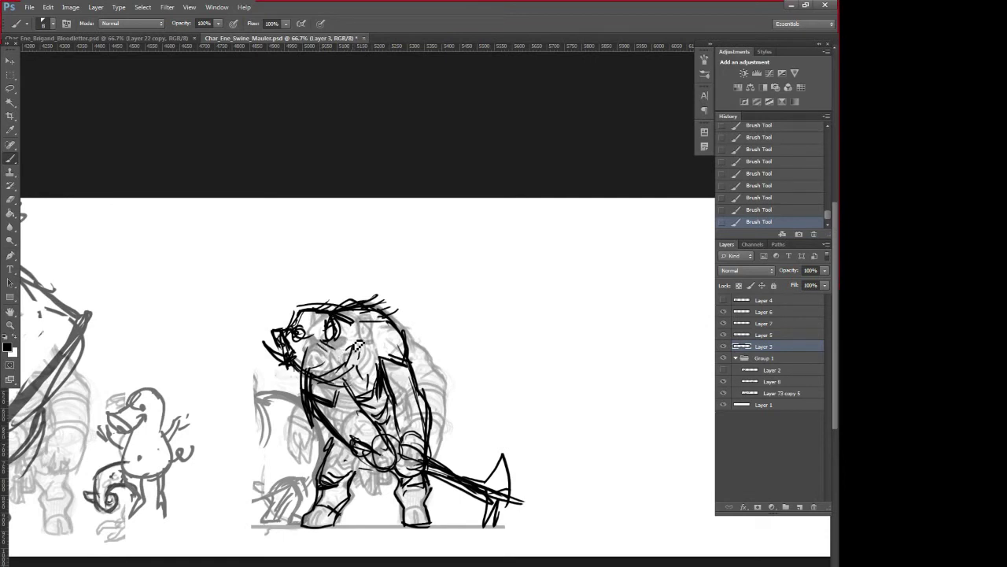
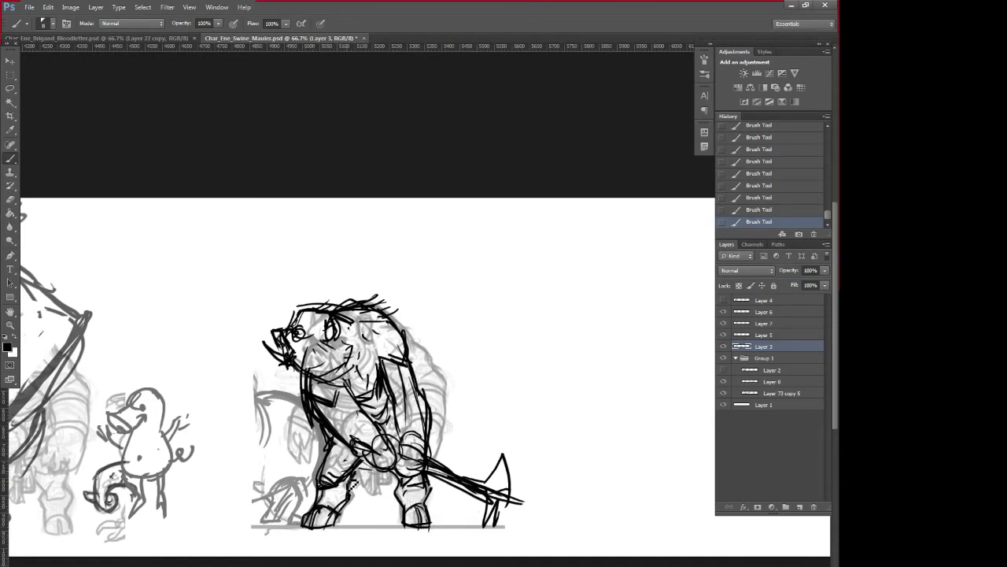
mouse_move(451, 507)
mouse_down()
mouse_move(601, 484)
mouse_move(434, 498)
mouse_up()
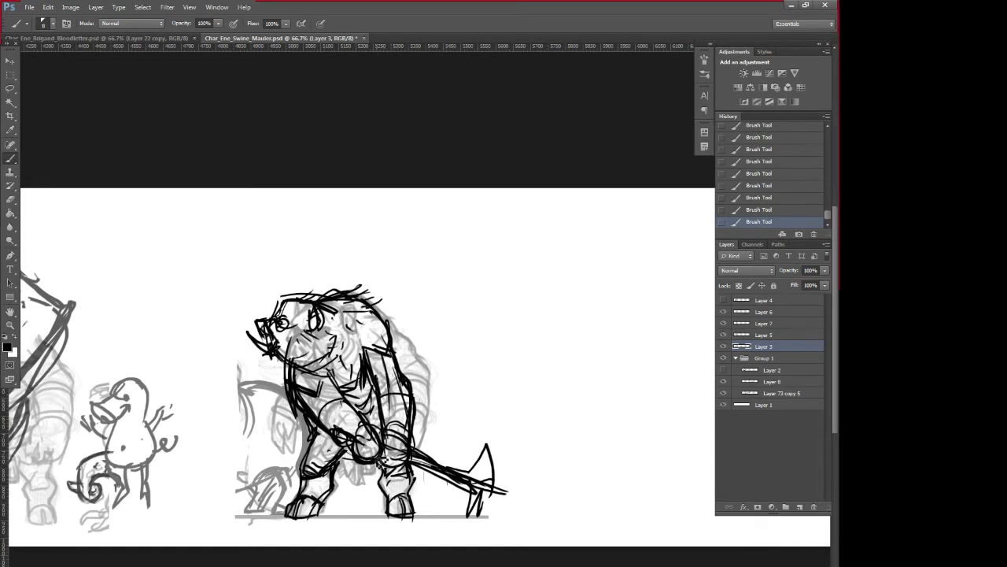
mouse_move(369, 348)
mouse_down()
mouse_move(391, 357)
mouse_move(367, 354)
mouse_move(353, 366)
mouse_up()
drag(356, 330, 368, 348)
drag(351, 321, 364, 340)
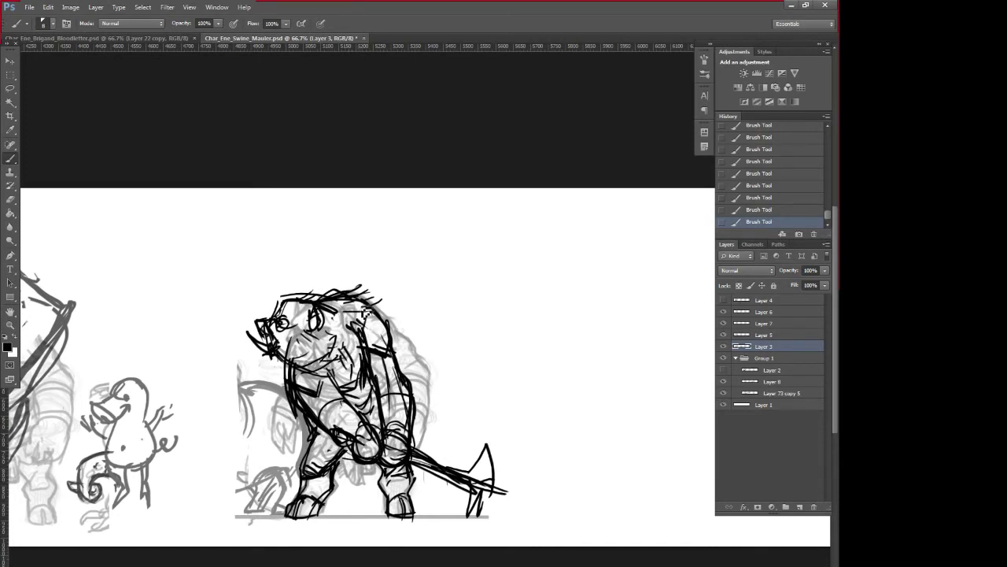
drag(351, 301, 382, 315)
- Paint over the bristles along the boar's nape in white with a 32 px brush to clean up the back line
alt+click(433, 299)
right_click(431, 289)
click(452, 314)
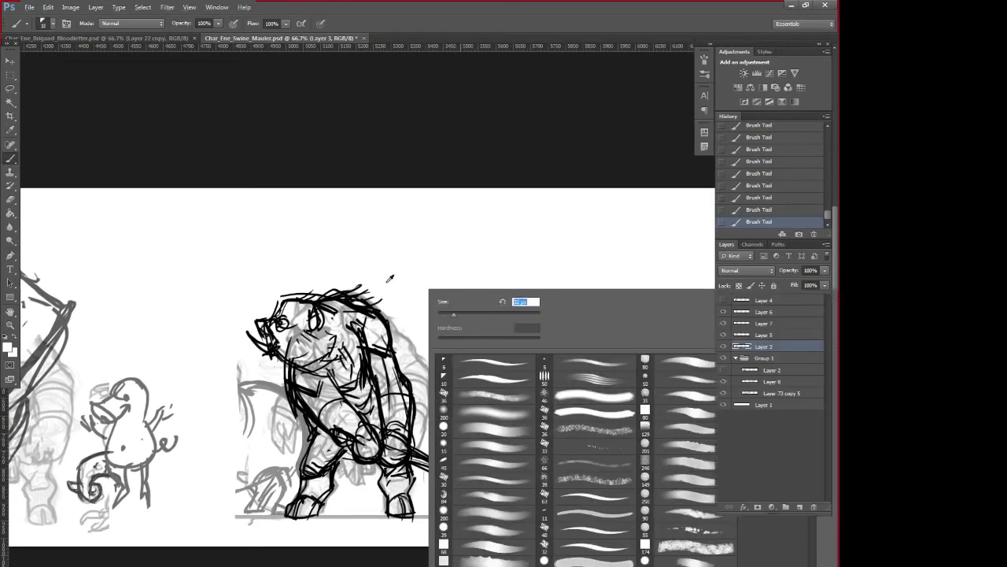
click(389, 281)
mouse_move(330, 295)
mouse_down()
mouse_move(377, 293)
mouse_move(358, 301)
mouse_up()
alt+click(333, 305)
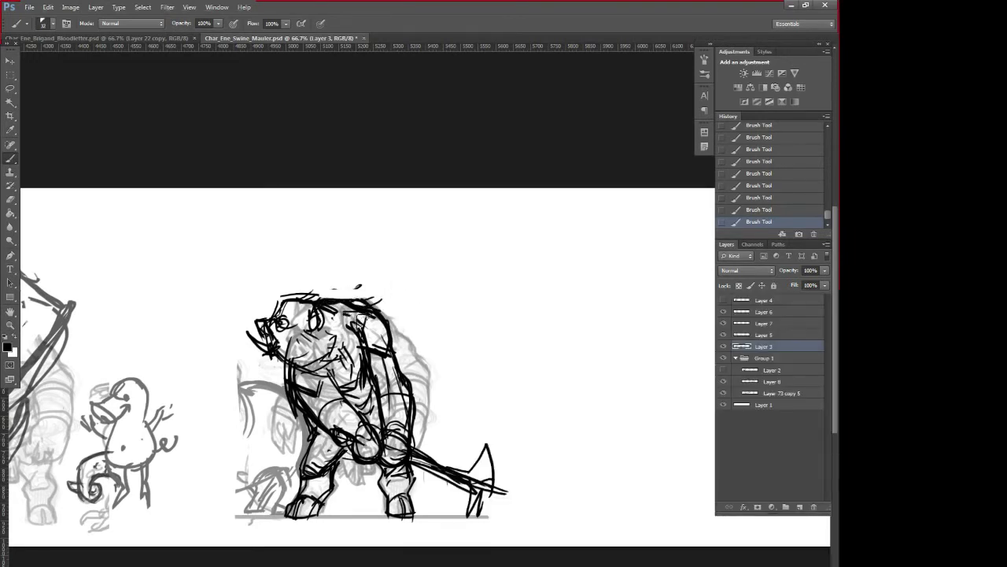
- Outline a long, broad paddle-shaped blade over the axe in black with a 10 px brush, extending past the axe head
right_click(429, 410)
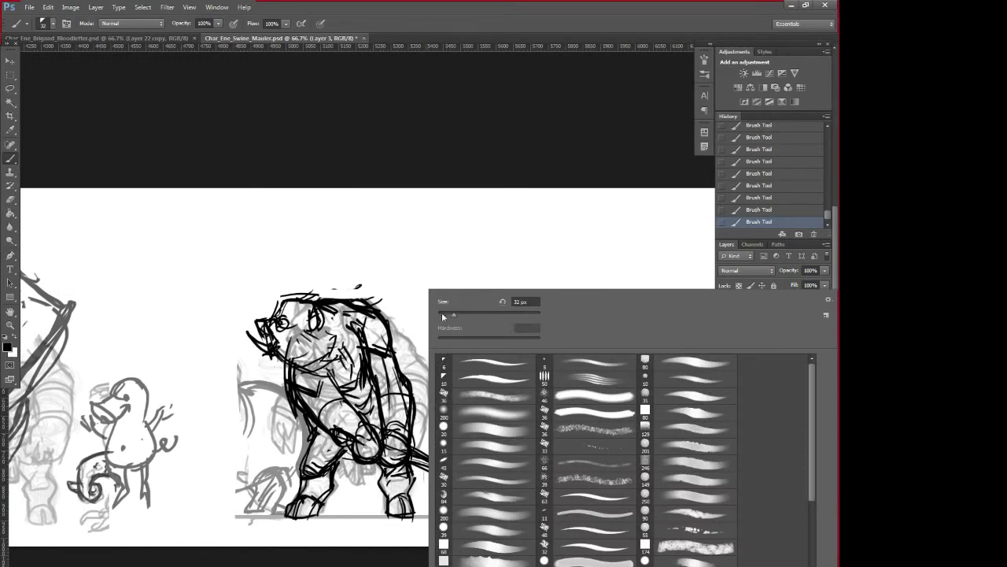
drag(441, 312, 439, 313)
key(Return)
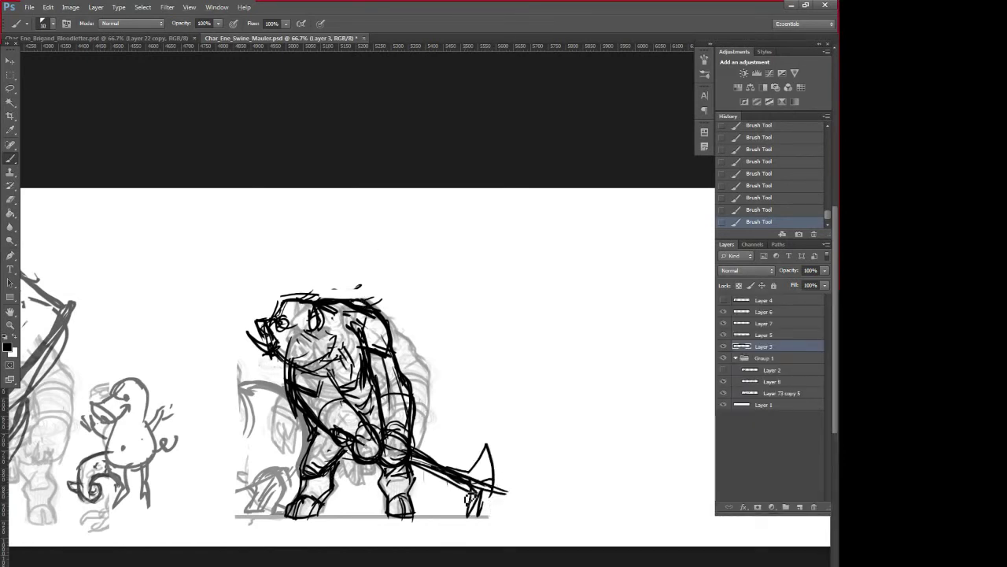
drag(403, 472, 517, 517)
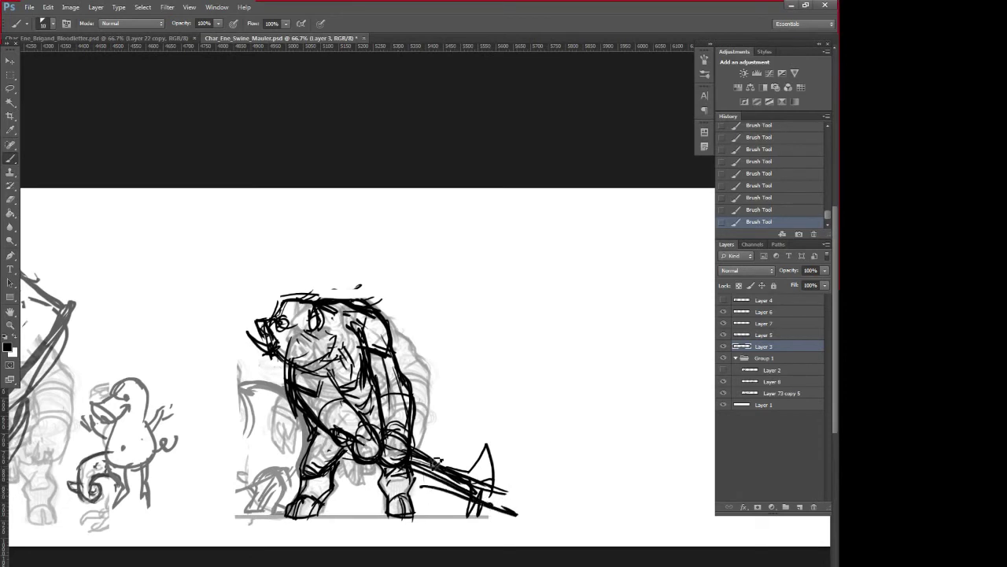
mouse_move(436, 464)
mouse_down()
mouse_move(548, 507)
mouse_move(532, 521)
mouse_up()
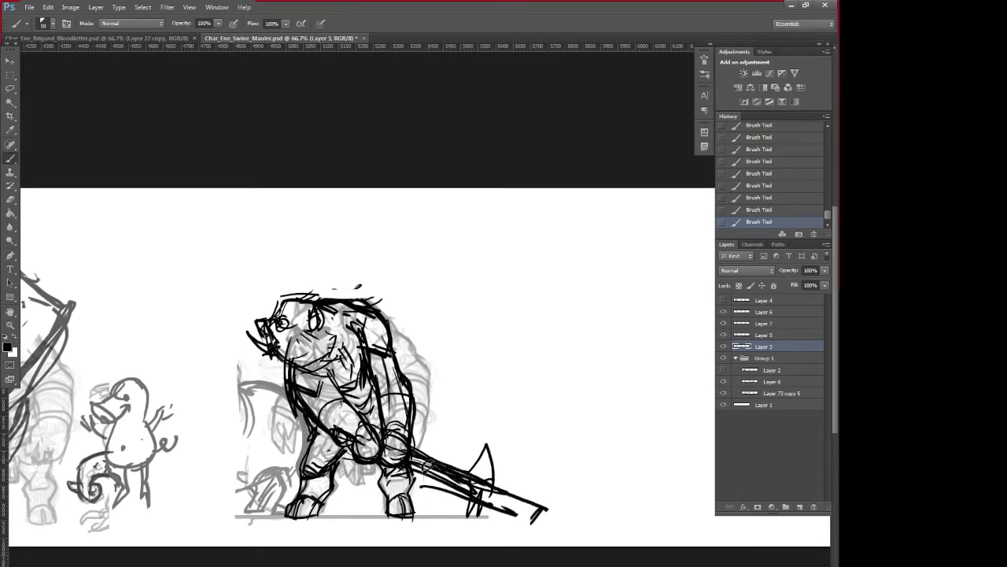
mouse_move(415, 445)
mouse_down()
mouse_move(550, 503)
mouse_move(537, 515)
mouse_up()
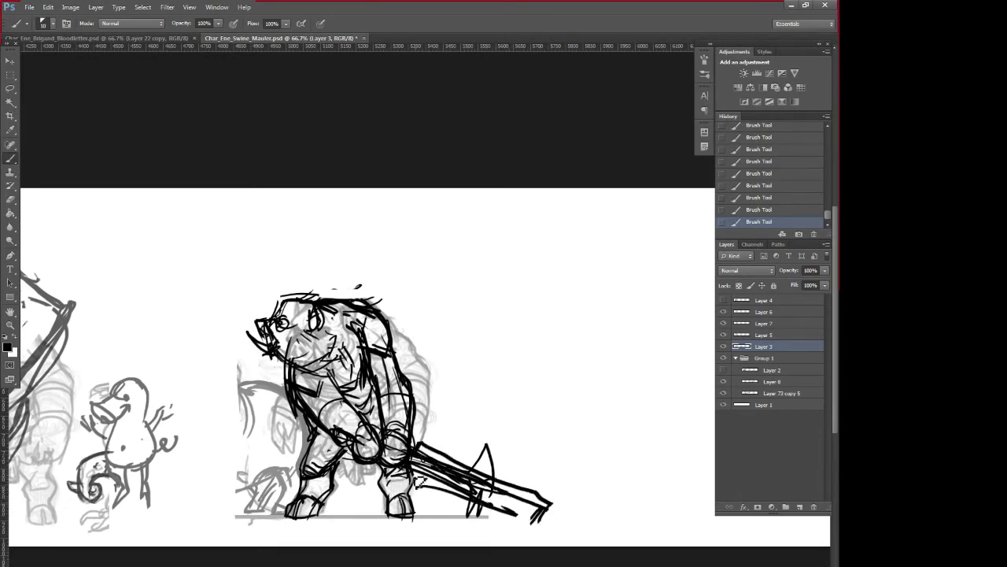
drag(411, 473, 520, 516)
- Paint out the old axe shaft lines inside the new blade in white with a larger brush
right_click(521, 441)
click(457, 312)
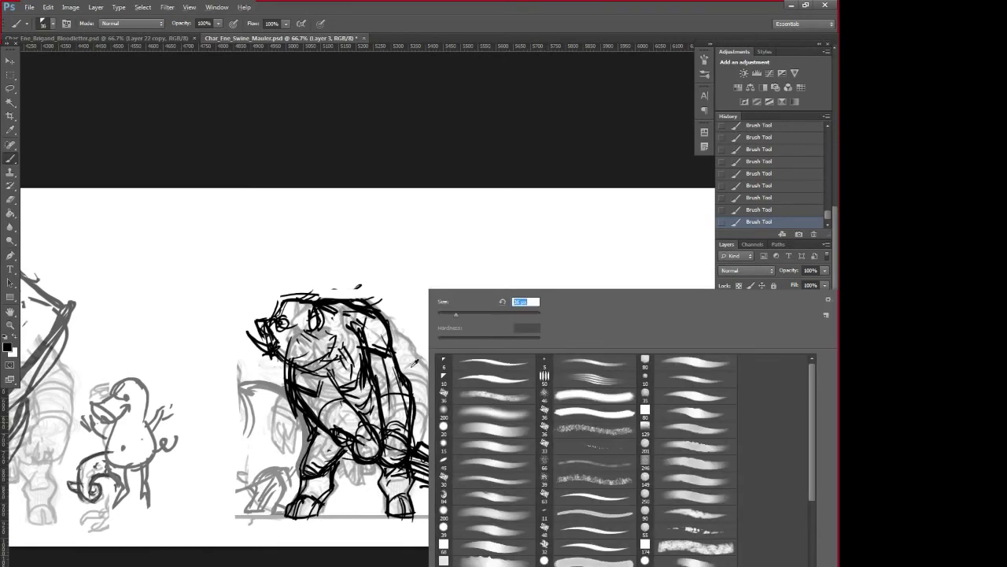
alt+click(416, 370)
drag(411, 462, 515, 504)
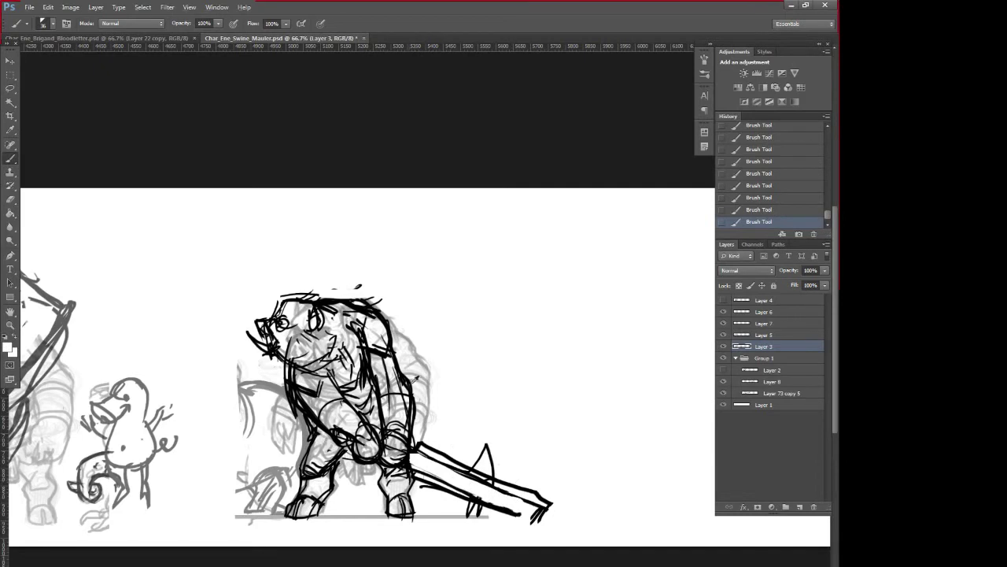
- Paint thick black bands along both long edges of the blade
key(x)
mouse_move(409, 470)
mouse_down()
mouse_move(524, 521)
mouse_move(540, 513)
mouse_up()
drag(418, 447, 553, 508)
- Paint out the leftover axe head in white, cut notches into the black edges, and trim the blade's tip
key(x)
drag(483, 439, 505, 466)
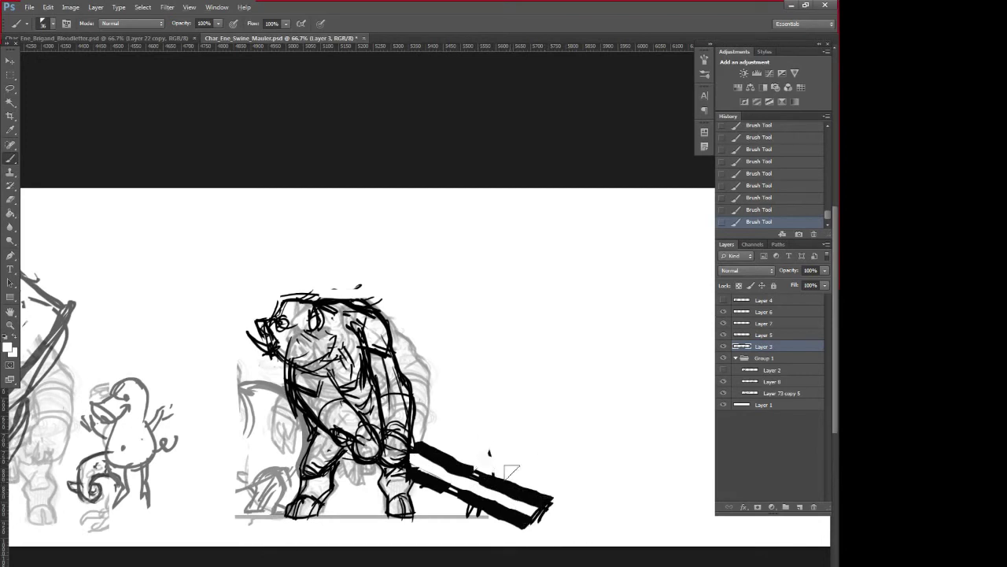
mouse_move(545, 495)
mouse_down()
mouse_move(557, 507)
mouse_move(525, 526)
mouse_up()
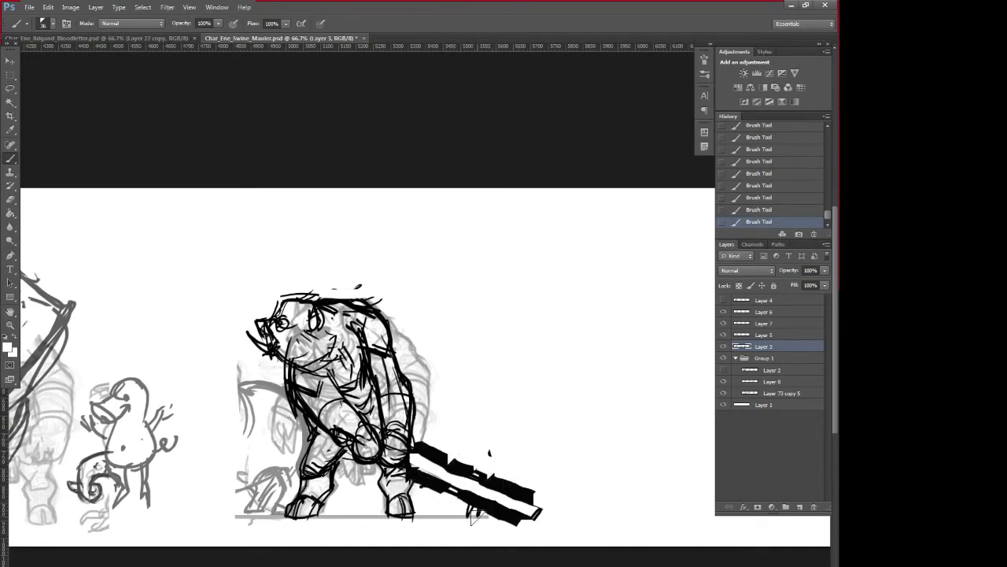
drag(469, 513, 497, 523)
- Sketch the weapon's handle end beside the boar's front hand in black, and fill its inside with white
alt+click(434, 451)
right_click(433, 450)
click(462, 364)
alt+click(423, 450)
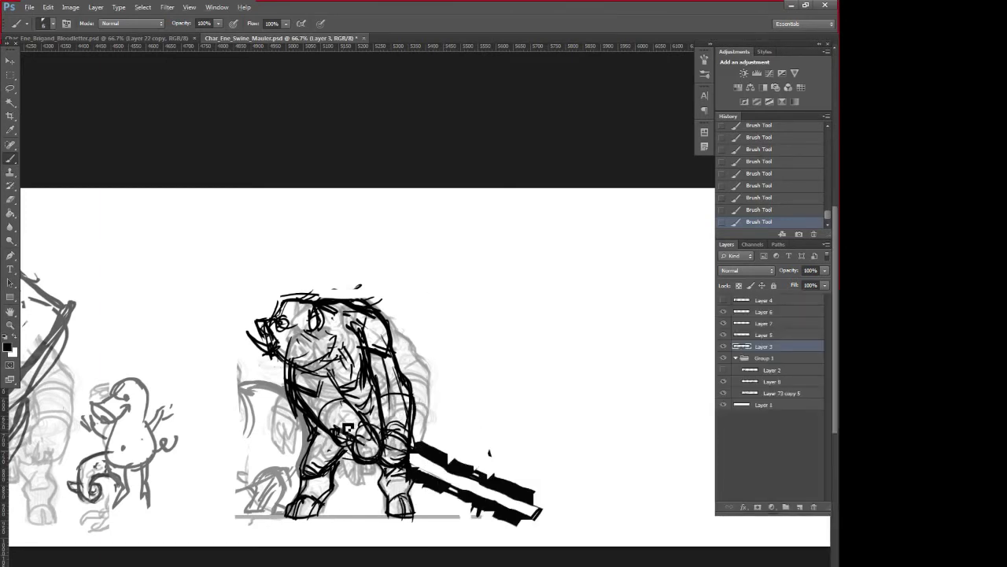
key(x)
right_click(484, 380)
click(449, 316)
alt+click(414, 287)
mouse_move(340, 435)
mouse_down()
mouse_move(425, 477)
mouse_move(343, 424)
mouse_move(362, 443)
mouse_up()
- Add black detail lines along the white centre of the weapon's blade
alt+click(422, 476)
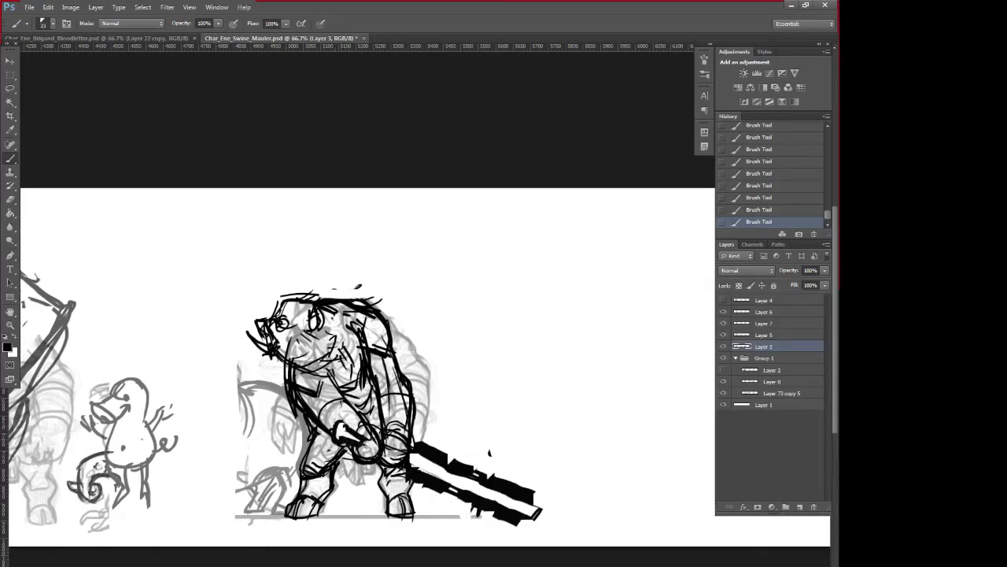
alt+click(508, 487)
drag(428, 468, 504, 499)
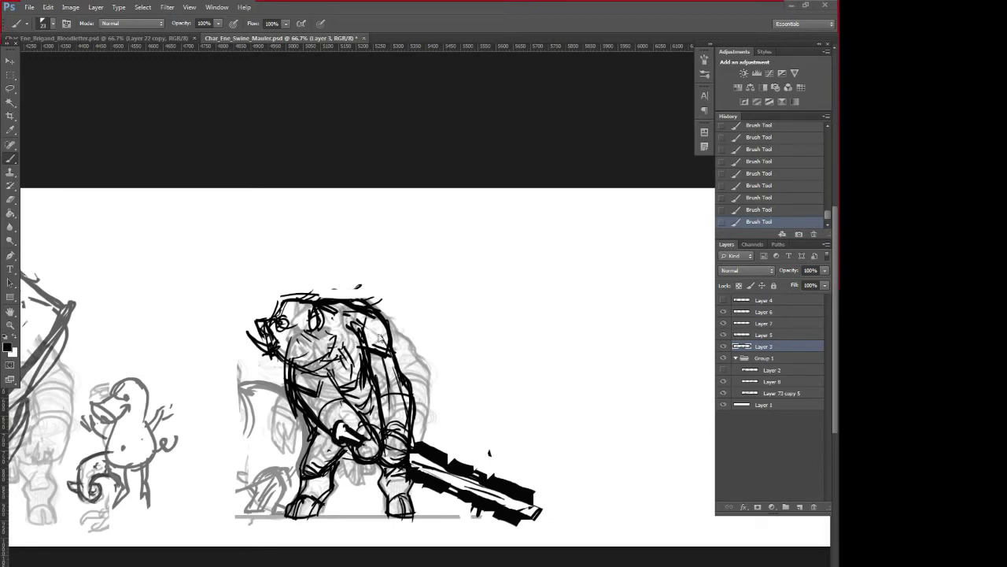
- Paste the photo of the wooden toothed club, enlarge it, and place it beside the boar as reference
key(ctrl+v)
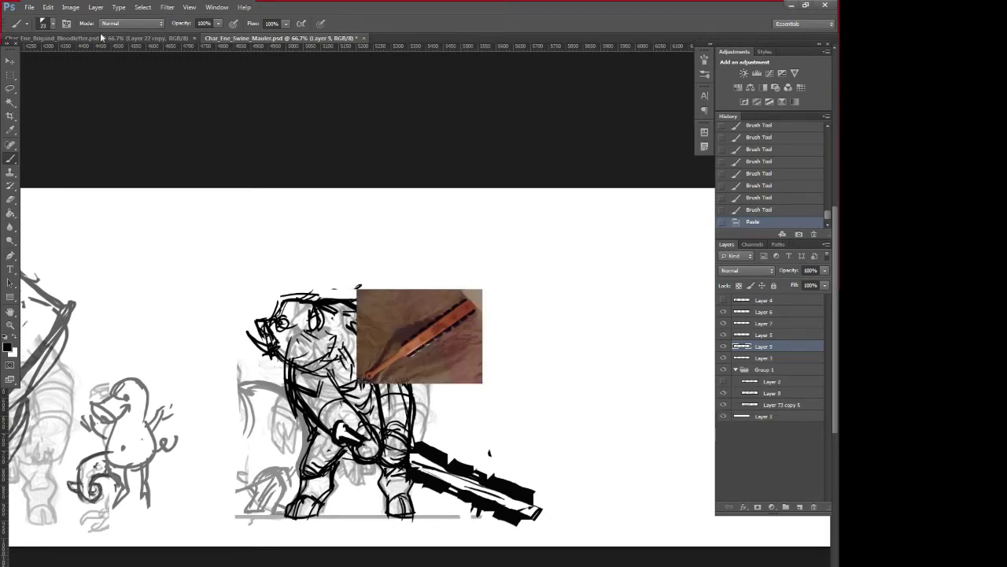
click(7, 70)
key(ctrl+t)
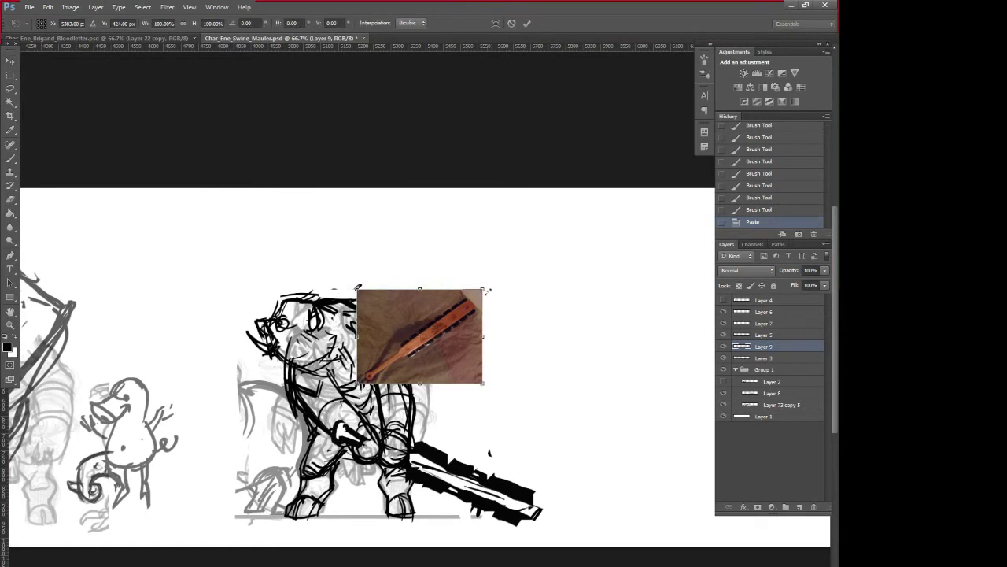
drag(487, 291, 585, 252)
mouse_move(463, 329)
mouse_down()
mouse_move(577, 340)
mouse_move(627, 313)
mouse_up()
key(Return)
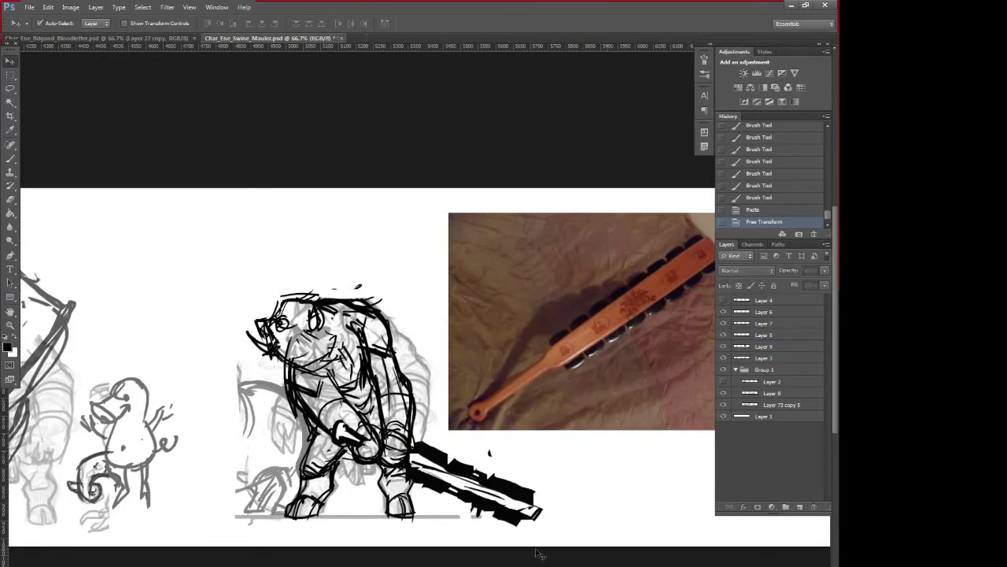
- Toggle the visibility of the photo layer, the boar sketch layer and Group 1 to identify their contents
click(722, 347)
click(722, 347)
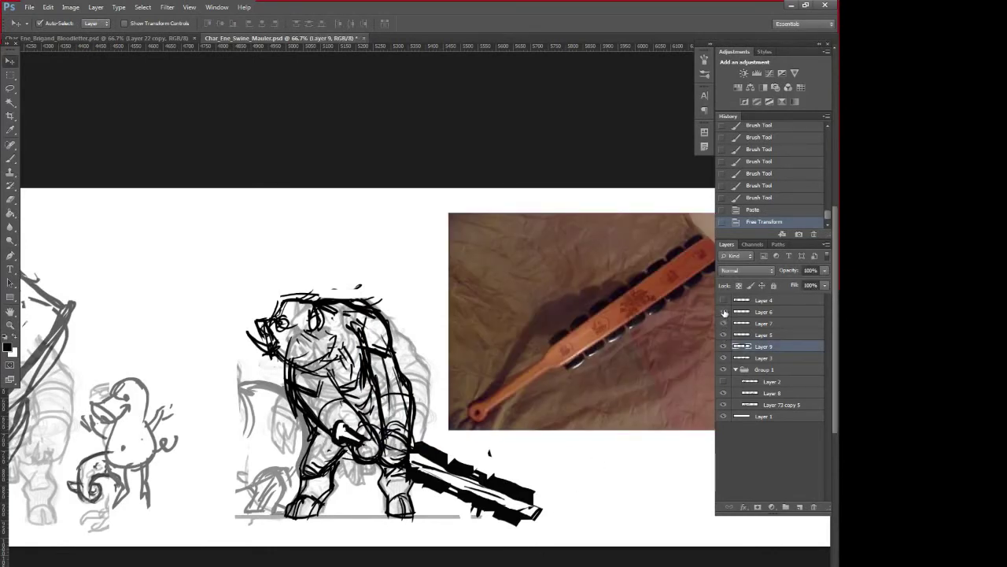
click(723, 369)
click(723, 358)
click(724, 358)
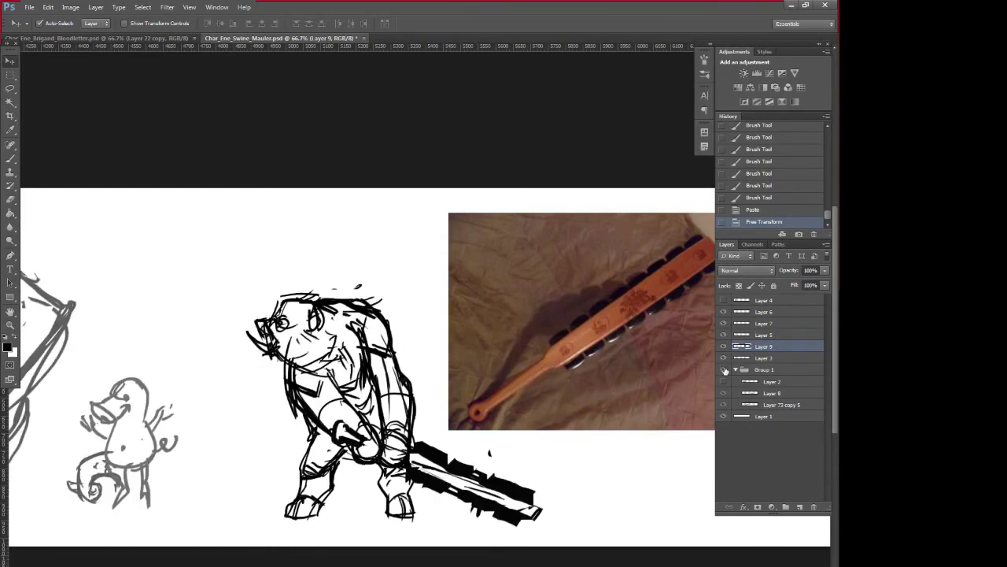
click(723, 369)
- Lasso the weapon's blade on Layer 3, shorten and reshape it with Free Transform, and deselect it
click(737, 356)
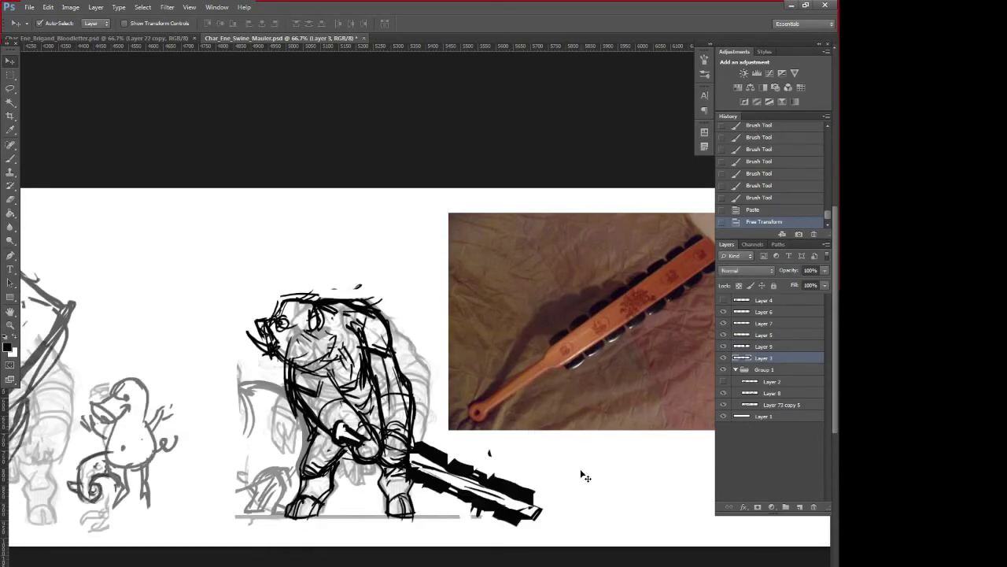
key(l)
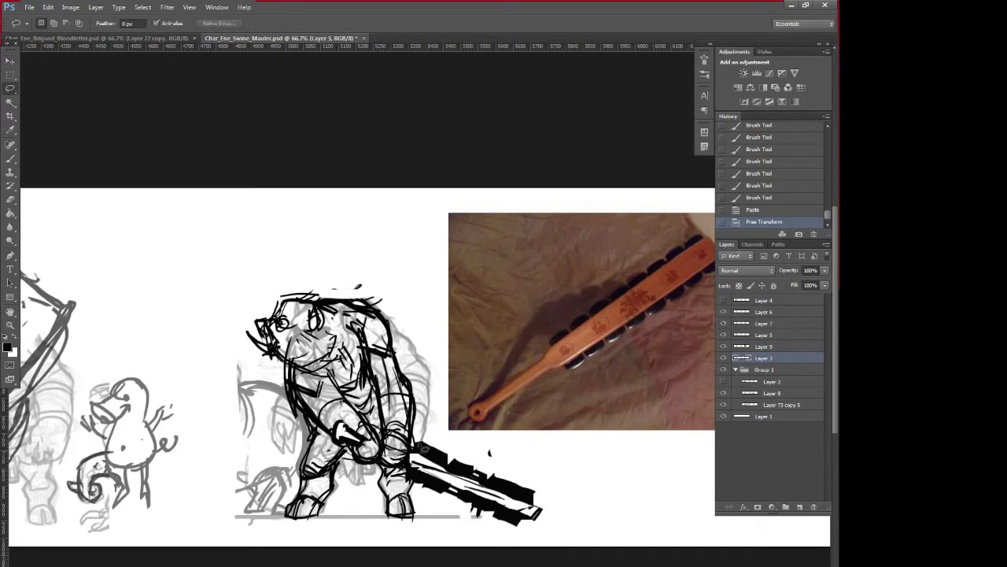
mouse_move(409, 465)
mouse_down()
mouse_move(573, 529)
mouse_move(491, 448)
mouse_move(418, 431)
mouse_up()
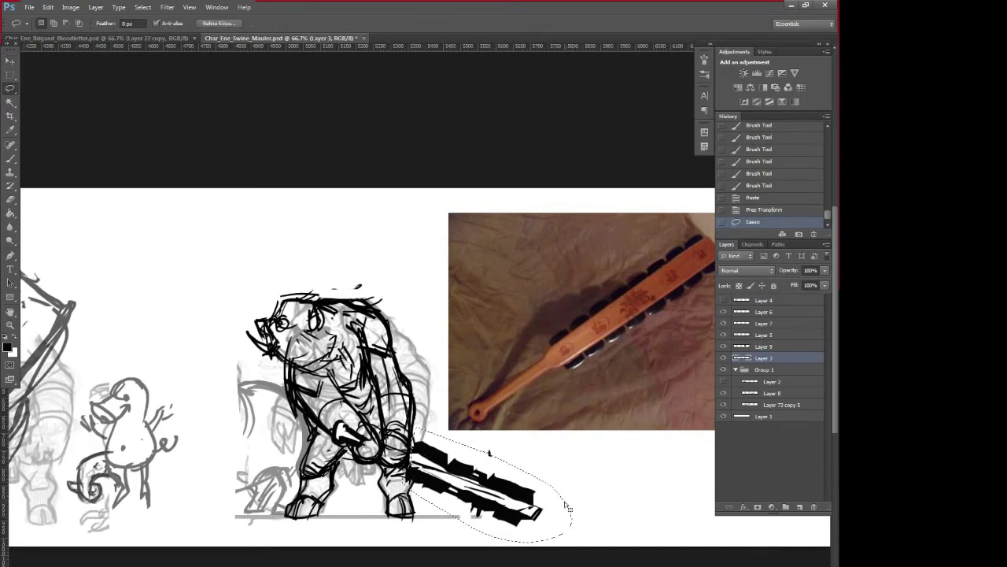
key(ctrl+t)
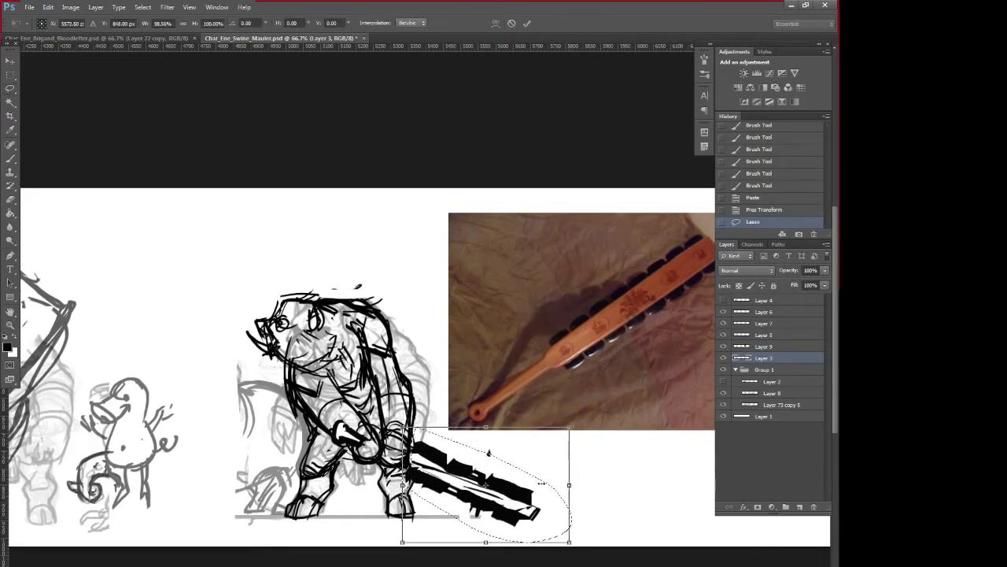
mouse_move(573, 485)
mouse_down()
mouse_move(527, 480)
mouse_move(529, 464)
mouse_up()
right_click(465, 484)
click(501, 355)
key(Return)
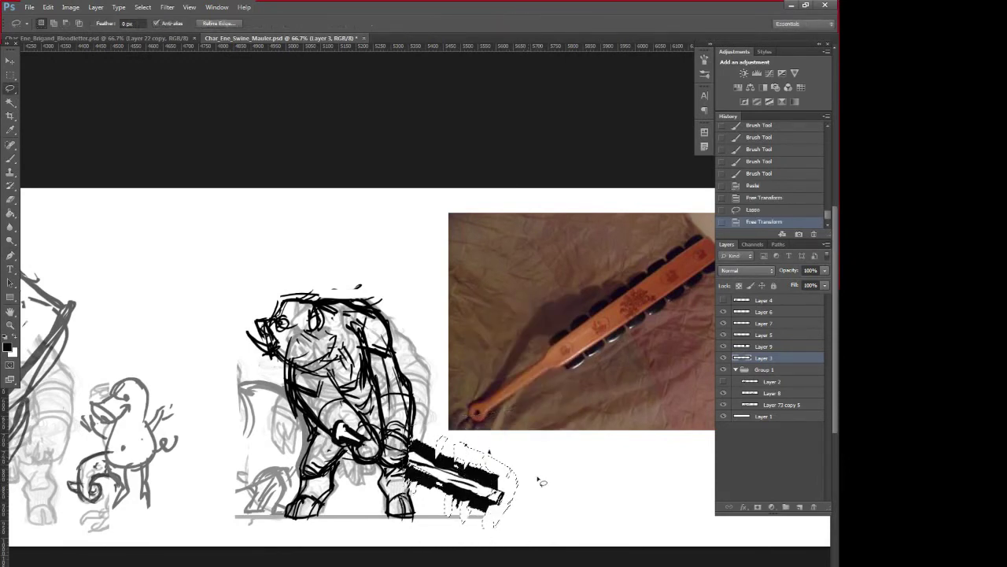
key(ctrl+d)
key(ctrl+d)
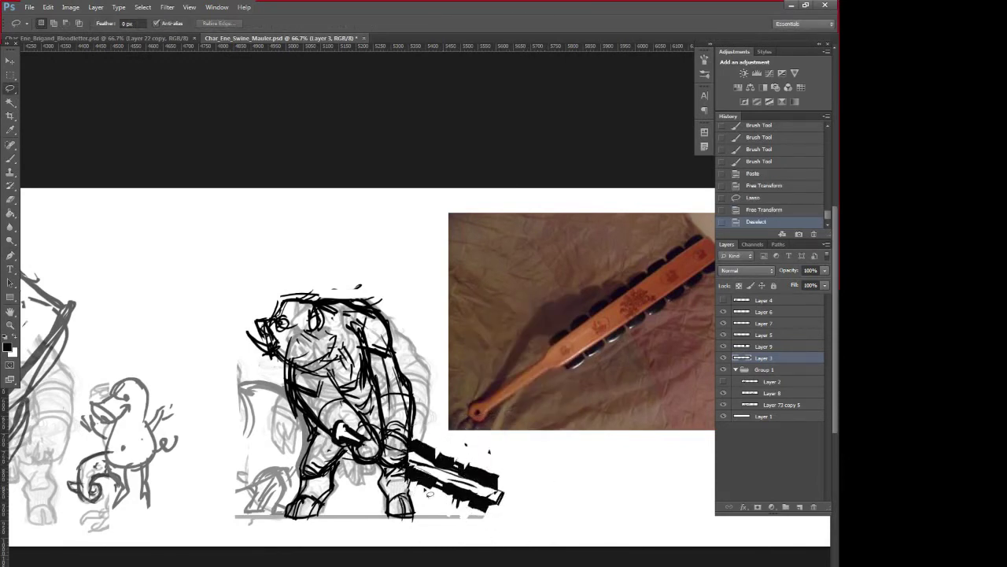
- Lasso the boar's head, torso, arms and weapon, shift them slightly down toward the weapon's side, and deselect
key(b)
key(l)
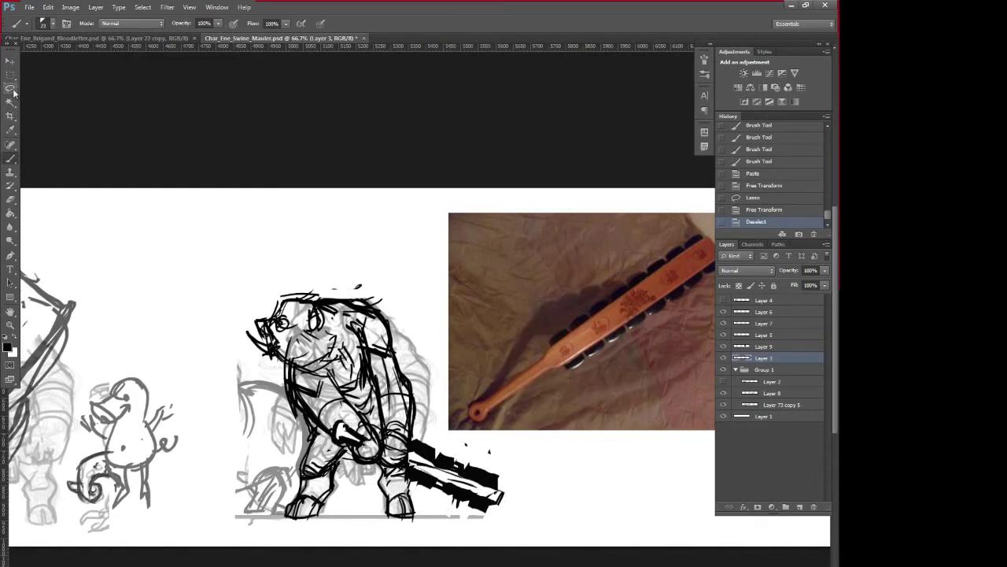
mouse_move(375, 278)
mouse_down()
mouse_move(234, 358)
mouse_move(335, 463)
mouse_up()
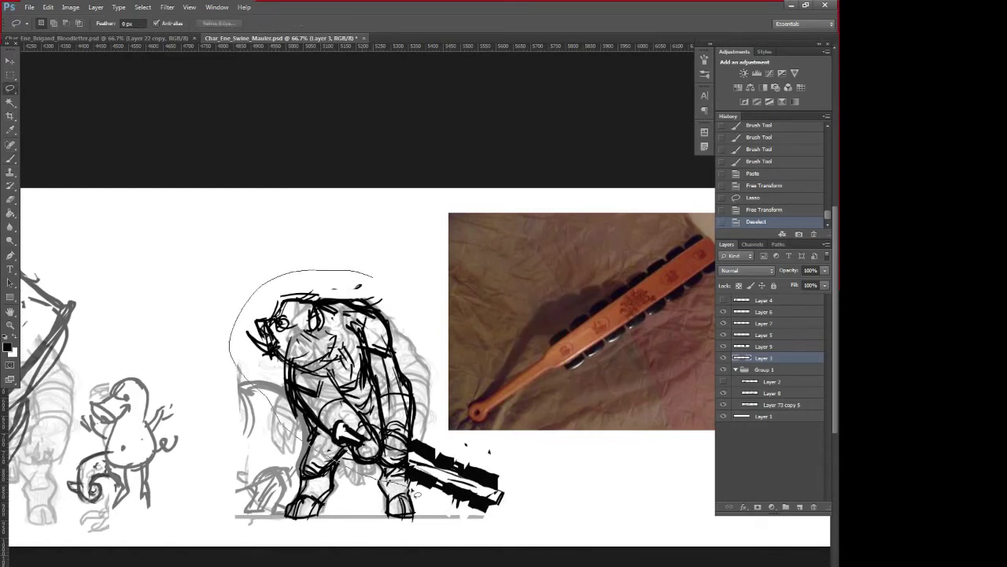
mouse_move(491, 520)
mouse_down()
mouse_move(444, 450)
mouse_move(385, 285)
mouse_up()
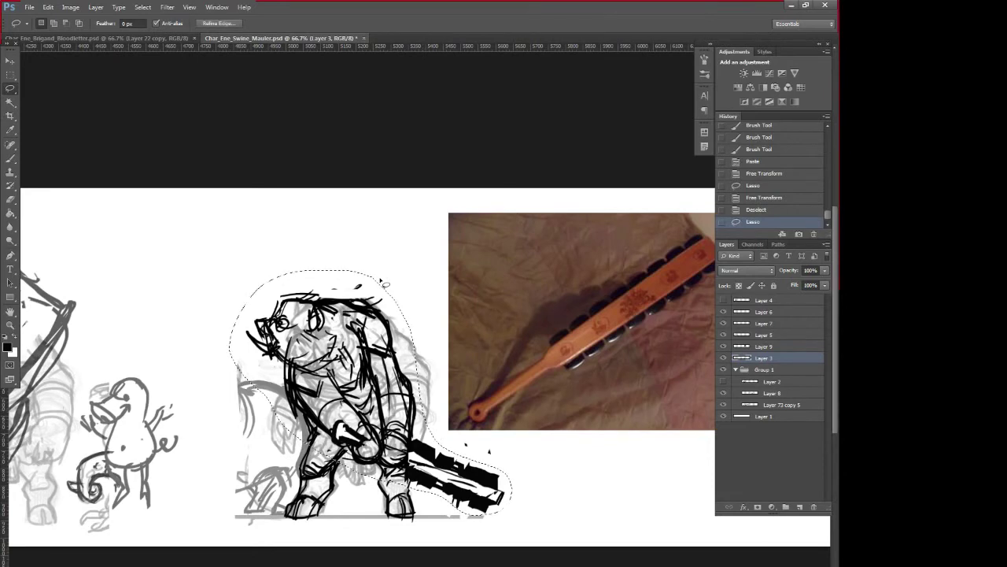
key(v)
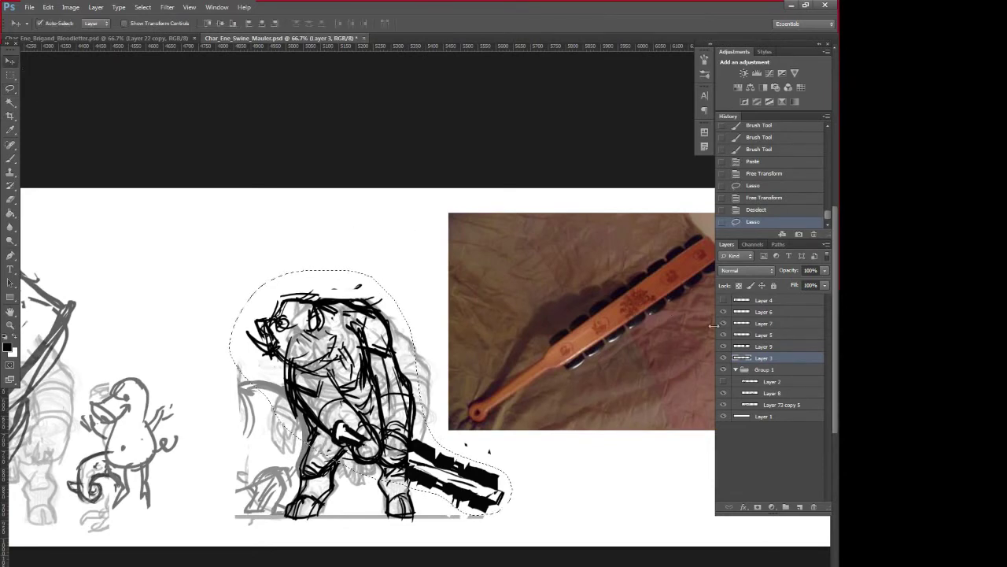
click(723, 358)
click(724, 359)
drag(455, 456, 460, 461)
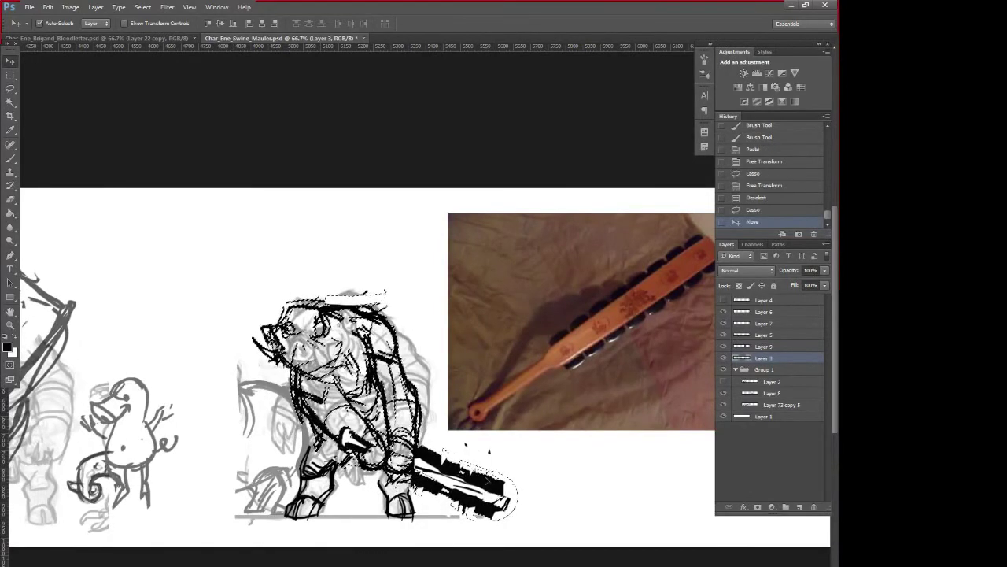
key(ctrl+d)
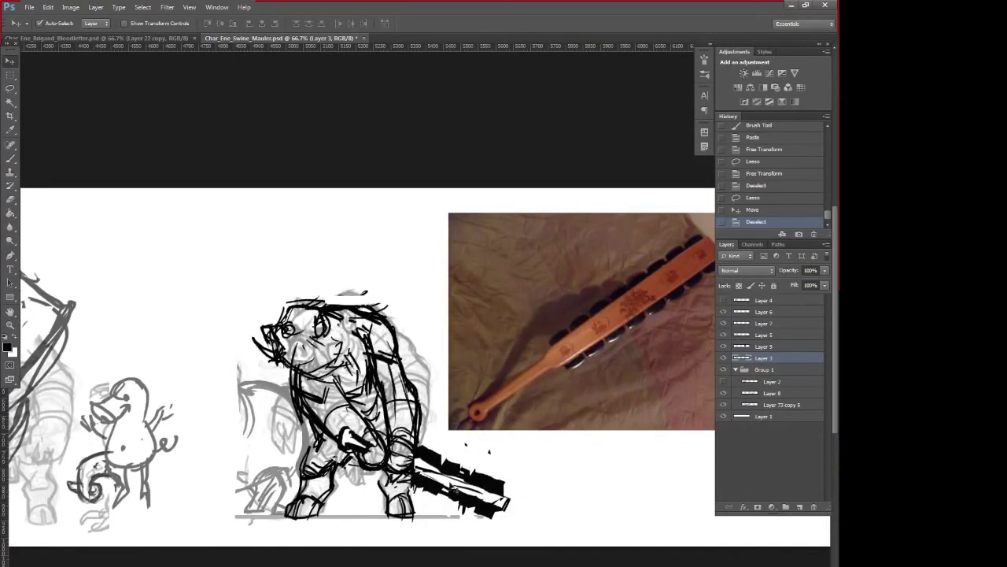
- Brush heavy black shadows around the boar's waist, upper thighs and rear of the far leg on Layer 3
key(b)
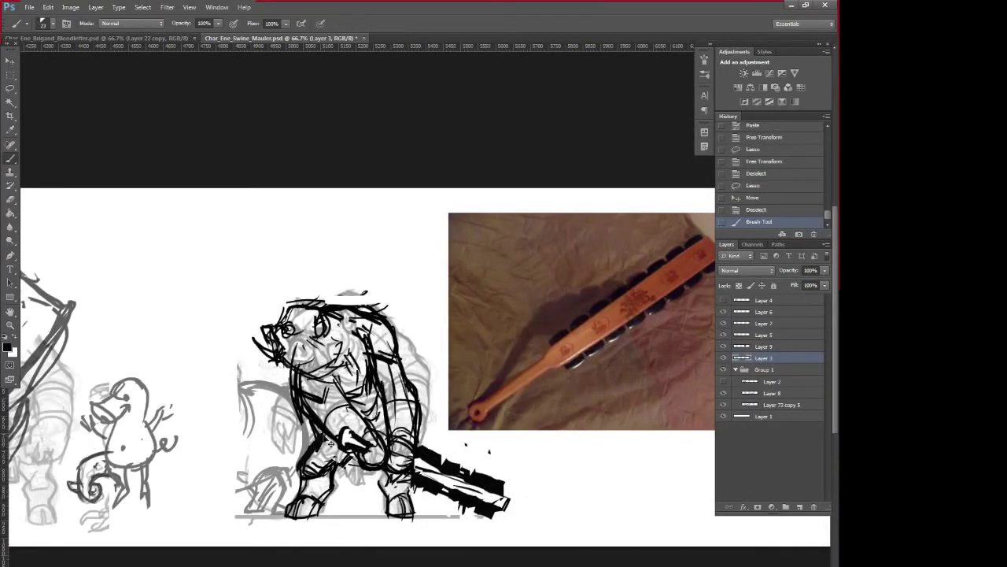
key(ctrl+z)
drag(325, 438, 320, 452)
drag(324, 449, 359, 467)
mouse_move(356, 468)
mouse_down()
mouse_move(396, 483)
mouse_move(384, 482)
mouse_move(383, 493)
mouse_up()
mouse_move(400, 482)
mouse_down()
mouse_move(413, 481)
mouse_move(411, 525)
mouse_up()
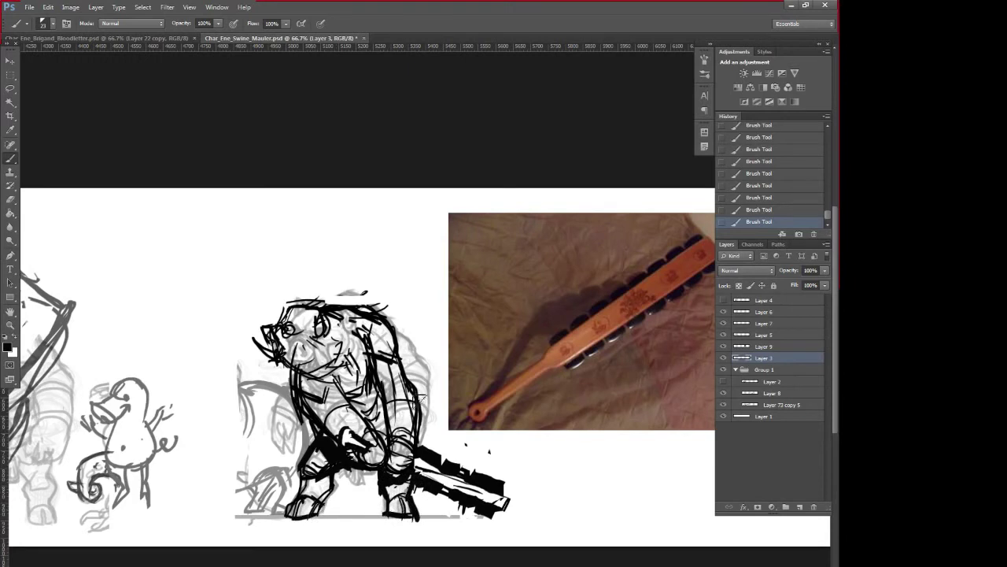
- Break up the boar's cheek and neck lines with white strokes, and darken the area beneath the eye with black
mouse_move(319, 306)
mouse_down()
mouse_move(344, 299)
mouse_move(347, 312)
mouse_move(337, 321)
mouse_move(345, 333)
mouse_move(335, 372)
mouse_up()
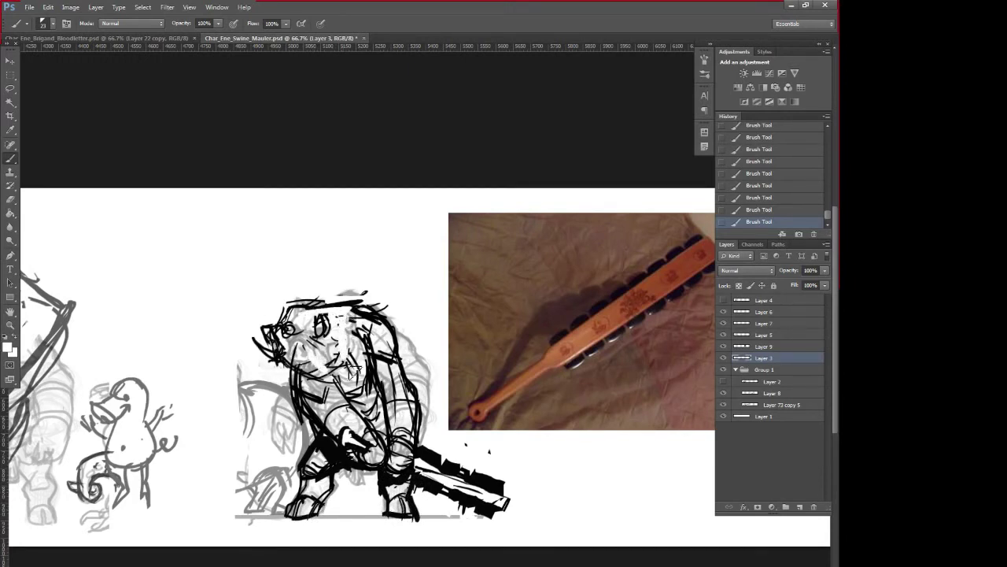
drag(353, 331, 361, 318)
alt+click(375, 317)
mouse_move(294, 357)
mouse_down()
mouse_move(312, 359)
mouse_move(324, 375)
mouse_move(305, 362)
mouse_up()
alt+click(335, 444)
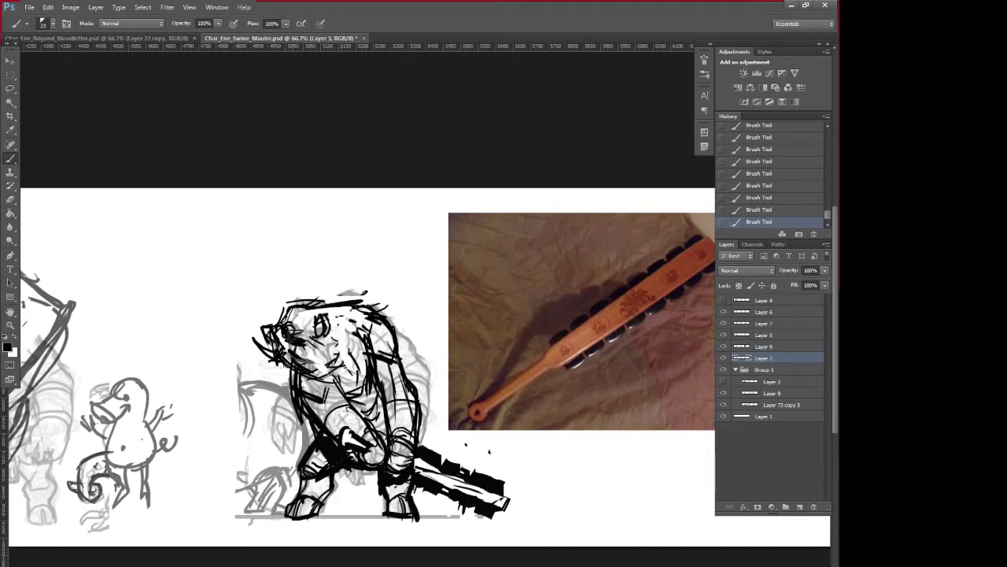
- Refine the boar's brow, eye socket and snout with black strokes, and carve out the tusks in white
alt+click(301, 319)
drag(298, 322, 288, 324)
alt+click(293, 332)
alt+click(295, 316)
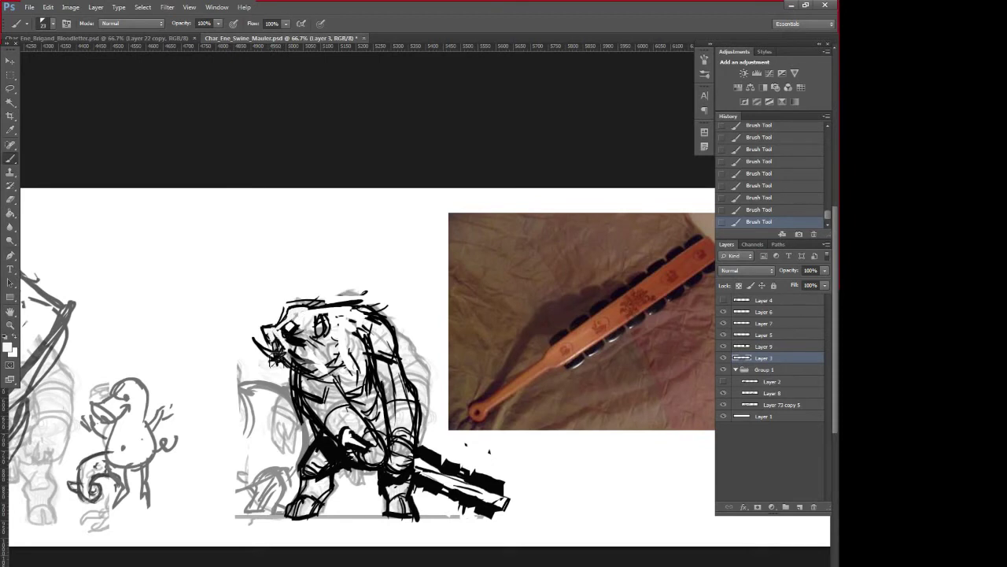
drag(250, 340, 272, 347)
alt+click(287, 348)
drag(281, 362, 285, 359)
alt+click(292, 337)
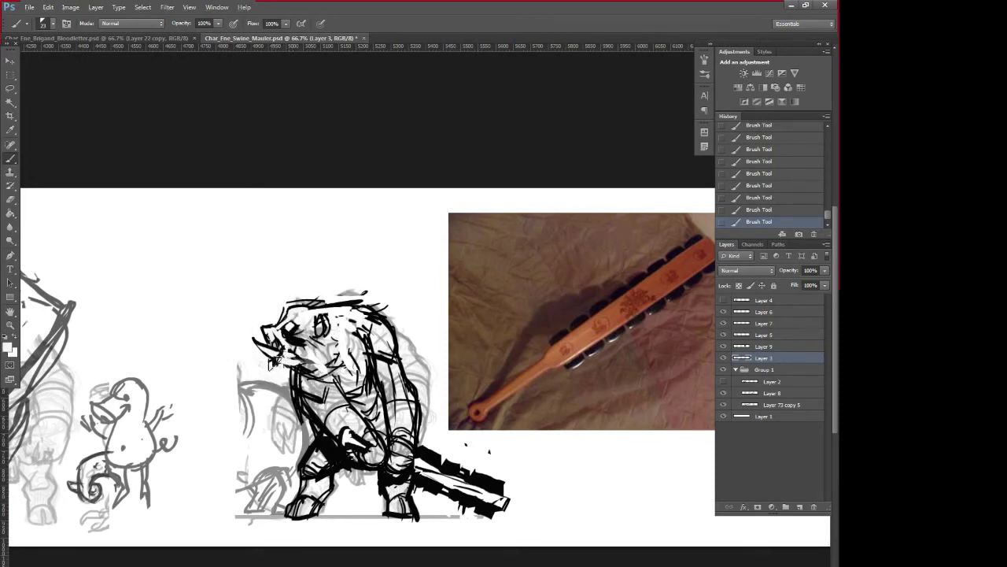
- Redraw the boar's mouth and lower jaw behind the tusks with alternating white and black strokes
key(x)
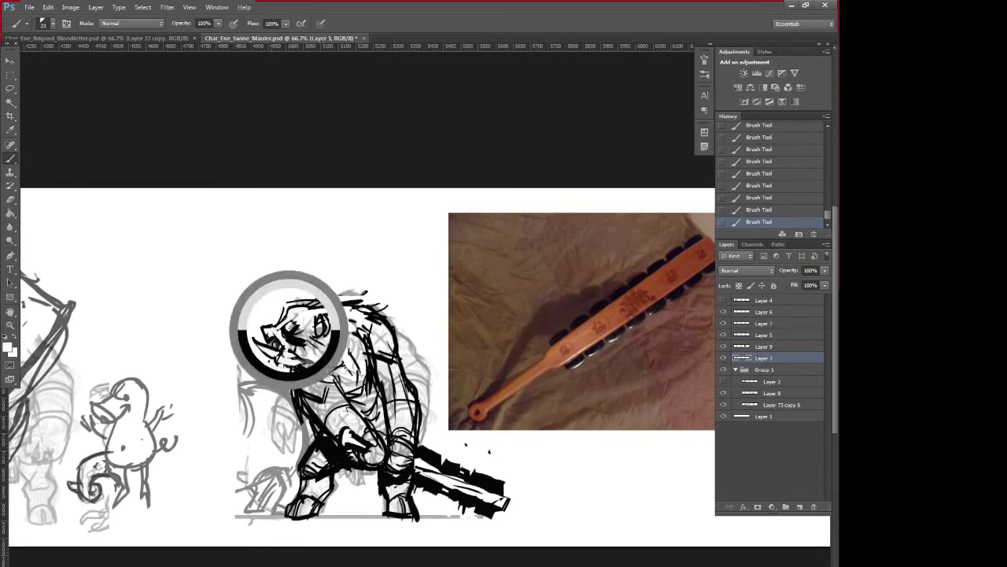
alt+click(282, 346)
alt+click(291, 330)
drag(272, 336, 306, 370)
alt+click(305, 361)
alt+click(351, 304)
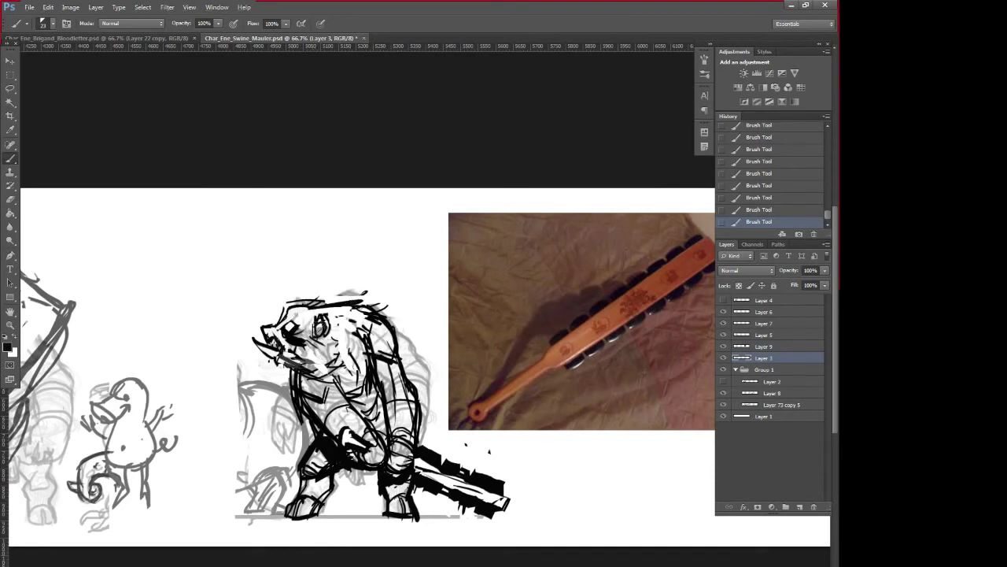
- Fill the boar's ear with solid black and tidy the strokes around it
alt+click(318, 328)
alt+click(296, 343)
mouse_move(316, 321)
mouse_down()
mouse_move(296, 340)
mouse_move(326, 321)
mouse_up()
alt+click(335, 317)
alt+click(320, 323)
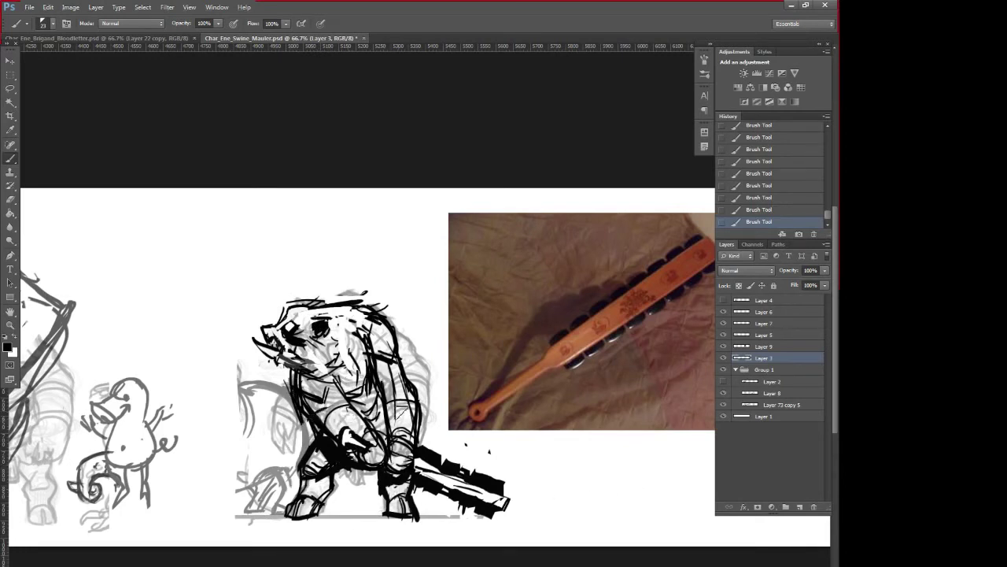
- Ink the club's tip and the gripping hand, and fill the rounded piece at the boar's waist with light grey
drag(502, 505, 496, 510)
mouse_move(408, 450)
mouse_down()
mouse_move(372, 465)
mouse_move(377, 436)
mouse_move(361, 437)
mouse_move(382, 431)
mouse_move(356, 418)
mouse_move(388, 450)
mouse_move(360, 467)
mouse_up()
alt+click(416, 455)
alt+click(375, 451)
key(x)
mouse_move(326, 416)
mouse_down()
mouse_move(334, 432)
mouse_move(362, 417)
mouse_move(379, 455)
mouse_up()
alt+click(373, 432)
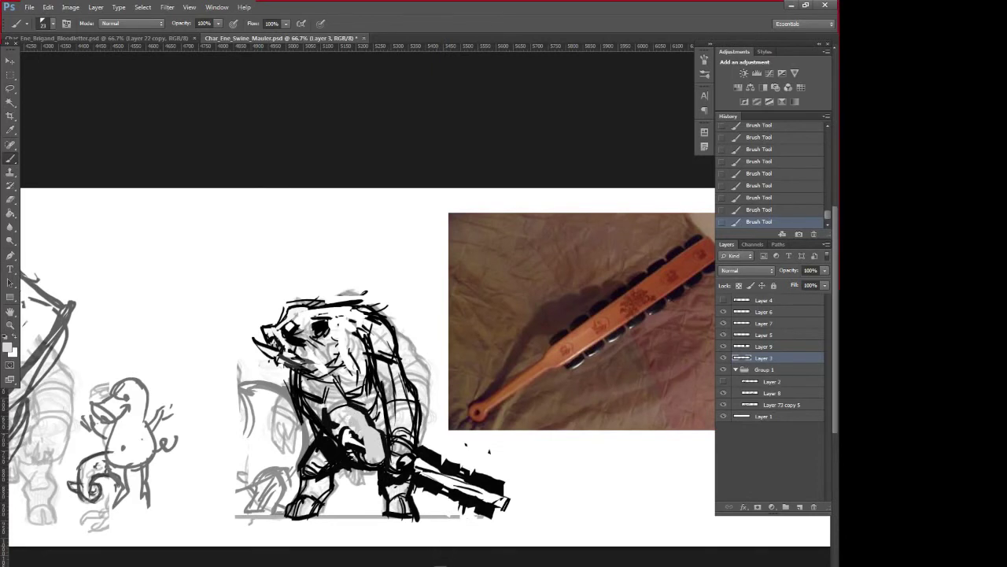
- Paint a small hooked emblem on the grey waist piece, alternating black and white
key(x)
key(x)
drag(351, 435, 348, 438)
key(x)
key(x)
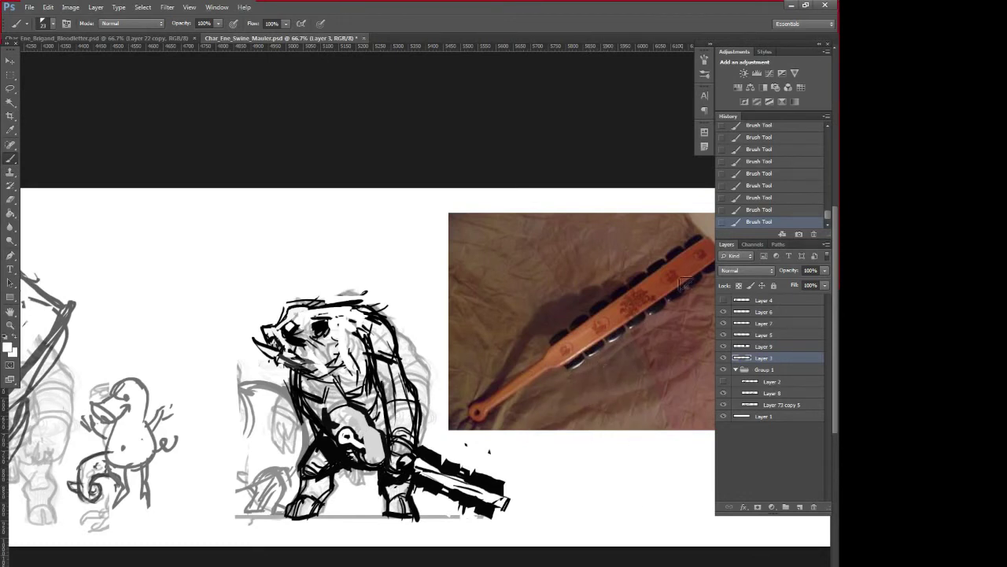
- Brush white along the length of the club's blade to clean up its centre between the teeth
drag(422, 462, 510, 502)
alt+click(499, 488)
key(bracketleft)
key(bracketleft)
key(bracketleft)
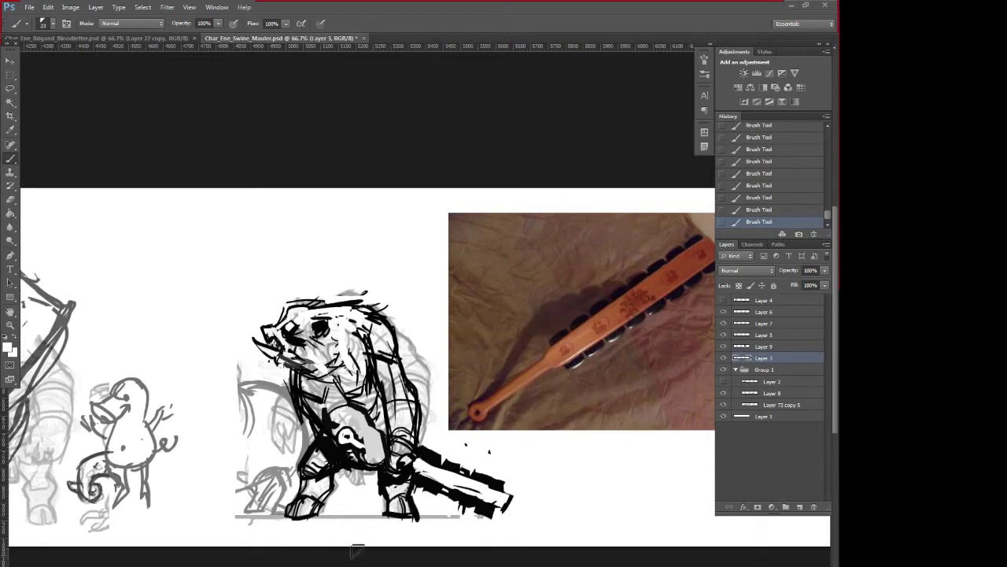
- Add black shading strokes to the boar's chest above the waist piece and down the near leg
alt+click(327, 446)
alt+click(327, 447)
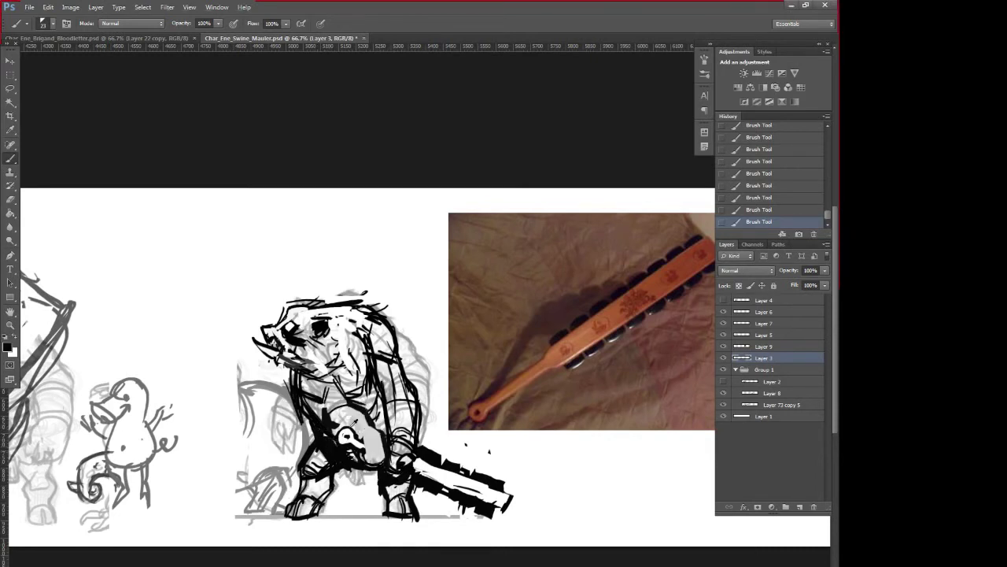
mouse_move(377, 384)
mouse_down()
mouse_move(382, 428)
mouse_move(362, 417)
mouse_up()
alt+click(336, 463)
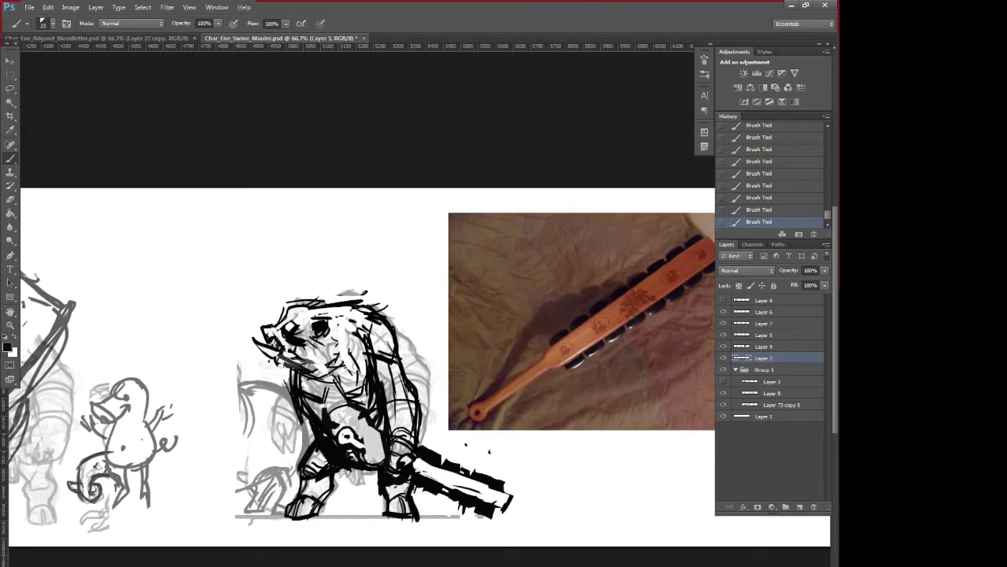
drag(336, 476, 313, 518)
- Reduce the brush size to 15 px and paint jagged black marks over the upper part of the grey waist piece
drag(404, 446, 605, 476)
drag(275, 558, 732, 536)
mouse_move(394, 512)
mouse_down()
mouse_move(718, 499)
mouse_move(275, 496)
mouse_up()
drag(504, 500, 197, 514)
drag(592, 454, 336, 471)
right_click(312, 474)
right_click(412, 391)
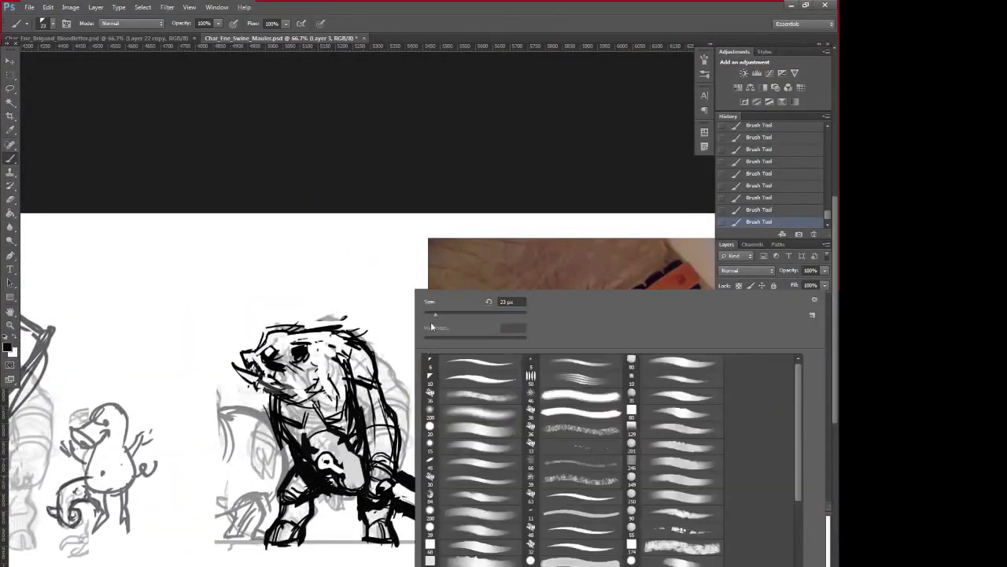
click(433, 316)
alt+click(307, 452)
mouse_move(345, 438)
mouse_down()
mouse_move(339, 422)
mouse_move(322, 448)
mouse_up()
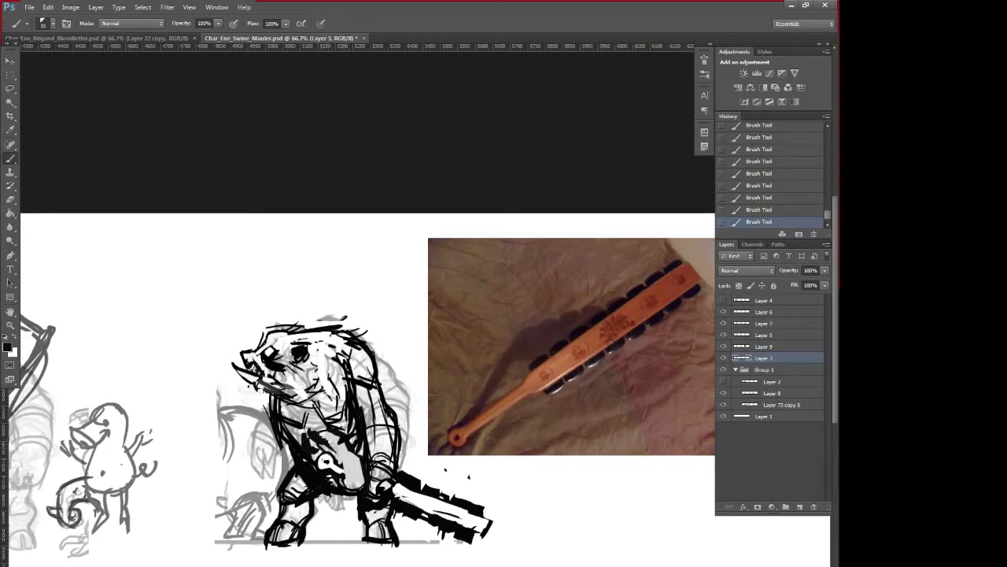
key(ctrl+z)
- Strengthen the black outline along the top of the boar's head and back, trimming stray lines with white
alt+click(305, 305)
mouse_move(268, 338)
mouse_down()
mouse_move(359, 318)
mouse_move(264, 332)
mouse_up()
alt+click(358, 318)
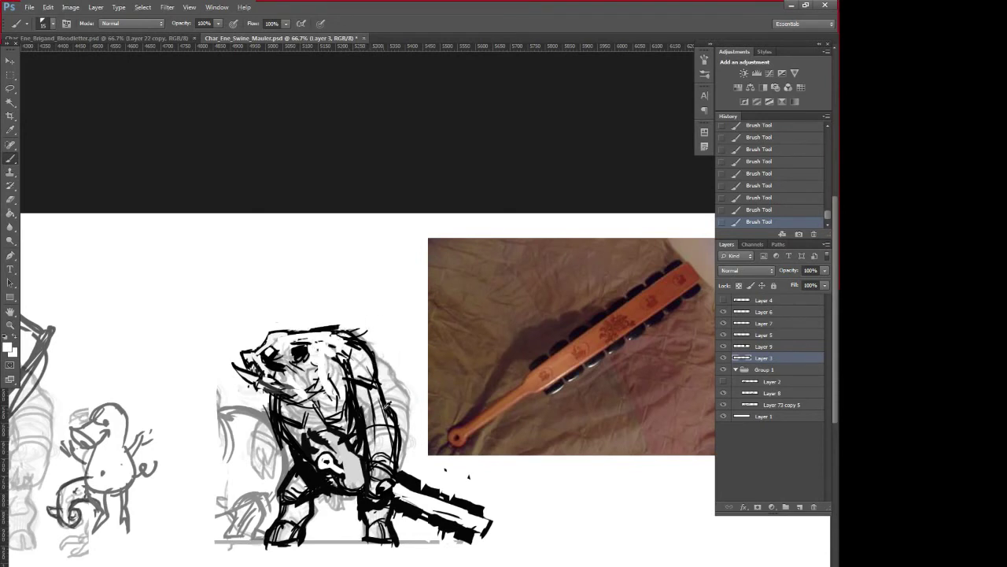
- Shade the grey waist piece with black strokes along its edge and lower half
alt+click(342, 466)
drag(359, 469, 362, 494)
alt+click(361, 420)
alt+click(347, 440)
mouse_move(343, 442)
mouse_down()
mouse_move(359, 460)
mouse_move(472, 440)
mouse_up()
alt+click(365, 422)
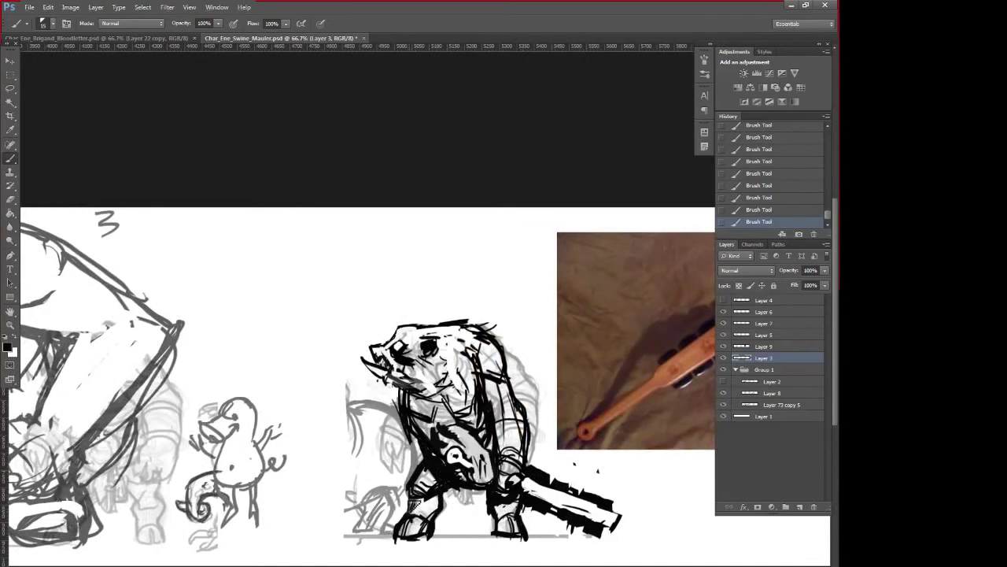
- Clean up the space between the boar's legs with white, and ink detail lines on both lower legs and hooves
alt+click(404, 475)
drag(422, 465, 413, 498)
alt+click(434, 516)
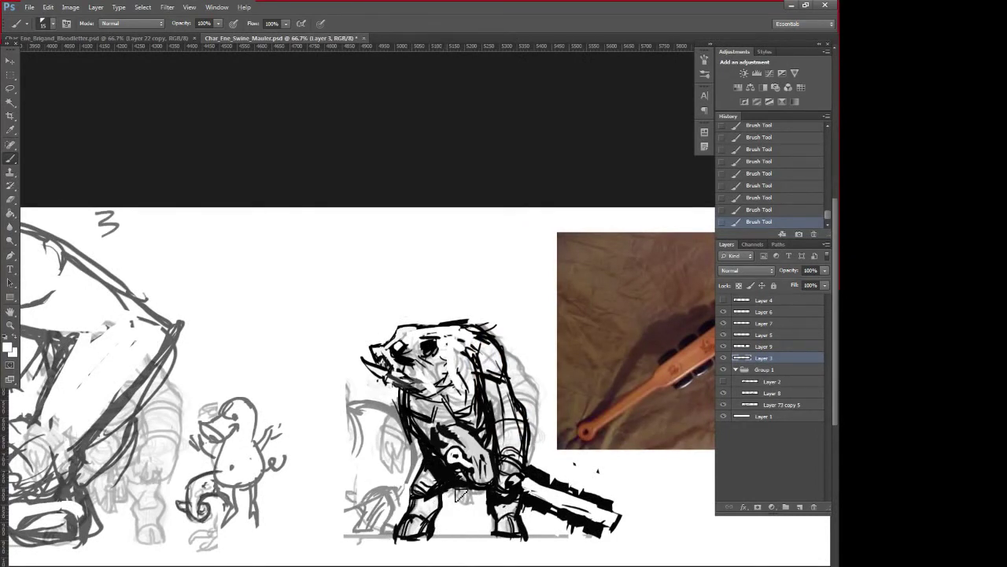
alt+click(455, 479)
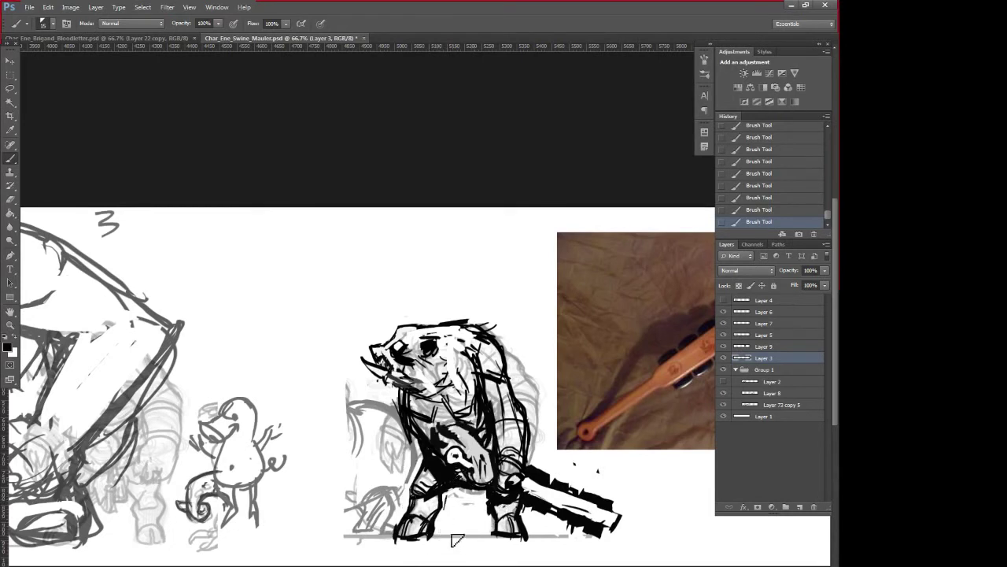
alt+click(450, 479)
mouse_move(421, 510)
mouse_down()
mouse_move(437, 530)
mouse_move(429, 511)
mouse_up()
drag(499, 532, 515, 522)
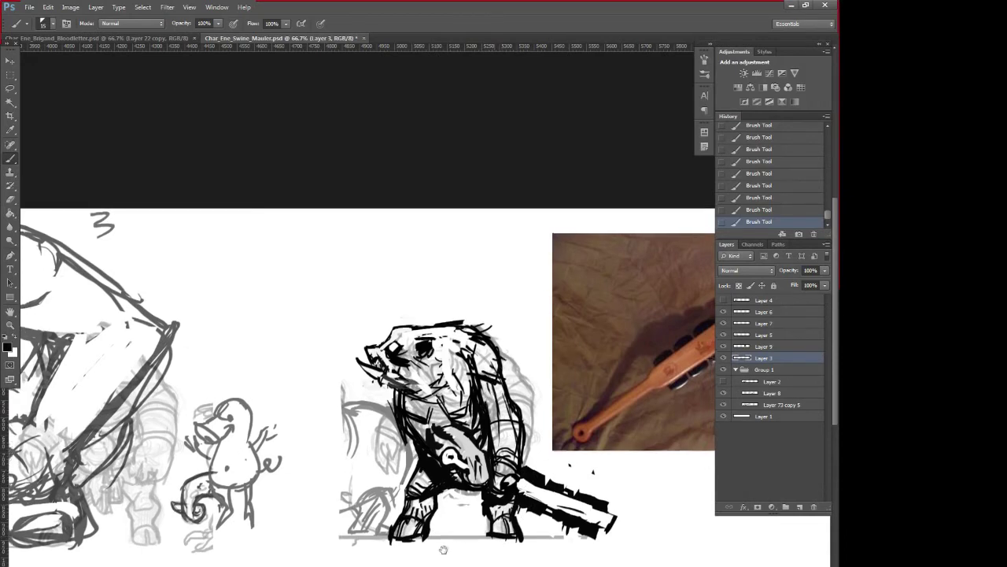
- Paint out guide lines behind the boar's chest with white, and add black texture marks to the cheek
drag(507, 356, 352, 350)
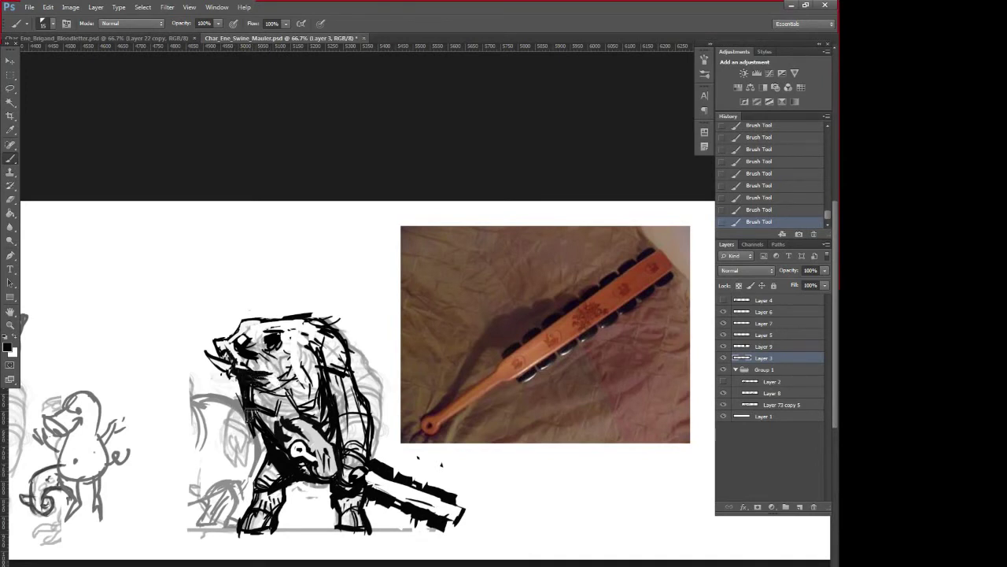
key(x)
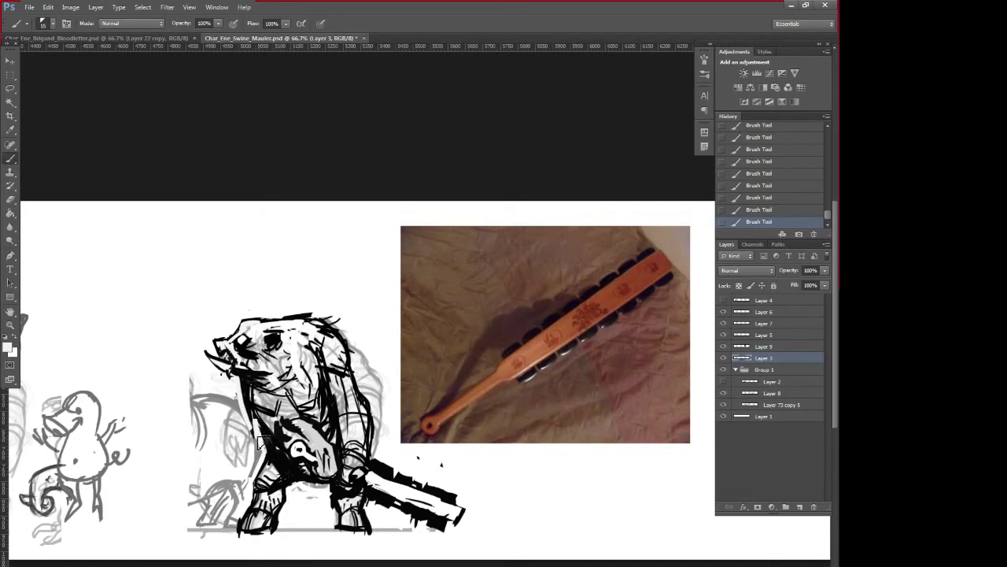
mouse_move(245, 402)
mouse_down()
mouse_move(260, 449)
mouse_move(230, 401)
mouse_up()
key(x)
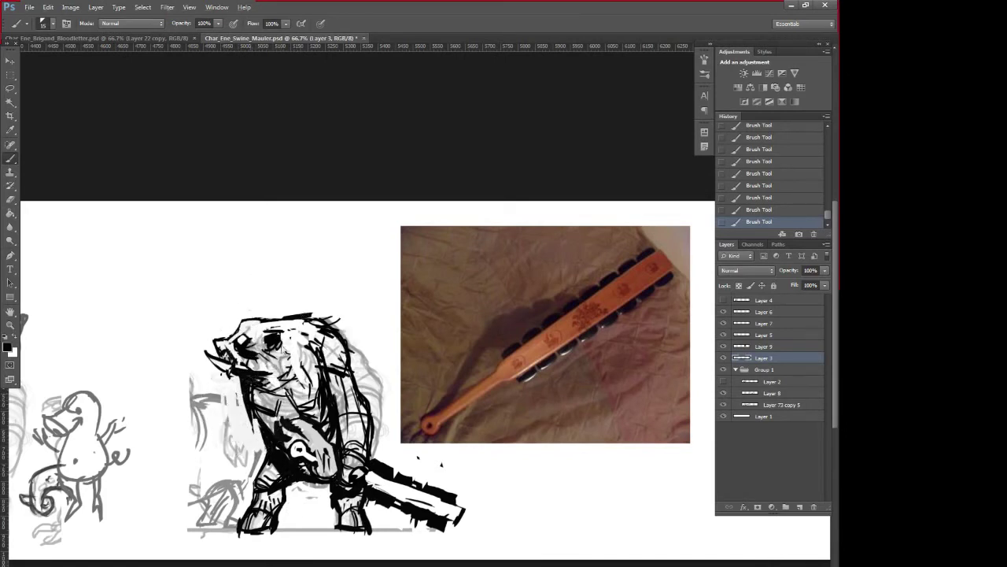
drag(285, 353, 273, 373)
drag(514, 539, 632, 527)
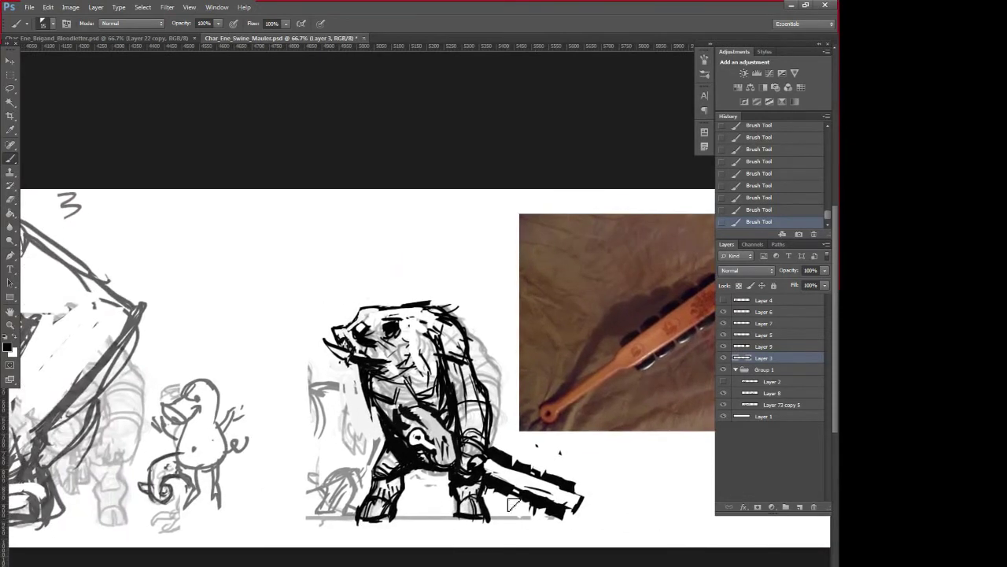
- Rough in fur tufts across the boar's neck and chest, and draw a shaft and rounded band on the club
alt+click(409, 451)
drag(544, 524, 441, 531)
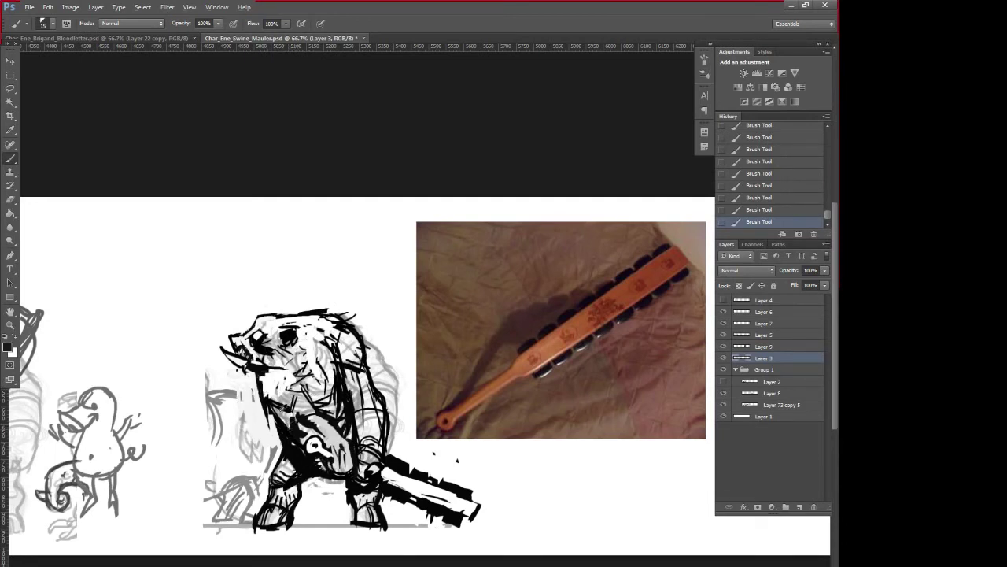
alt+click(292, 442)
mouse_move(270, 392)
mouse_down()
mouse_move(289, 407)
mouse_move(303, 390)
mouse_up()
alt+click(298, 458)
mouse_move(392, 476)
mouse_down()
mouse_move(472, 499)
mouse_move(482, 515)
mouse_move(427, 505)
mouse_move(435, 496)
mouse_move(464, 505)
mouse_move(451, 482)
mouse_move(456, 516)
mouse_up()
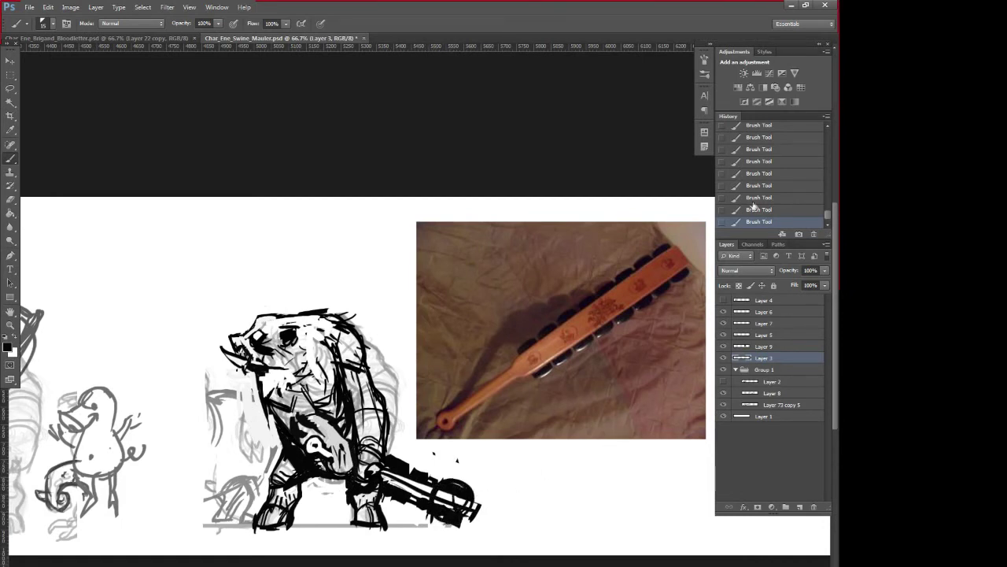
- Ink a ring around the boar's eye, try extra marks on the brow and snout, and undo the last six strokes
mouse_move(253, 337)
mouse_down()
mouse_move(267, 338)
mouse_move(250, 330)
mouse_move(256, 315)
mouse_move(290, 321)
mouse_move(263, 311)
mouse_move(290, 329)
mouse_up()
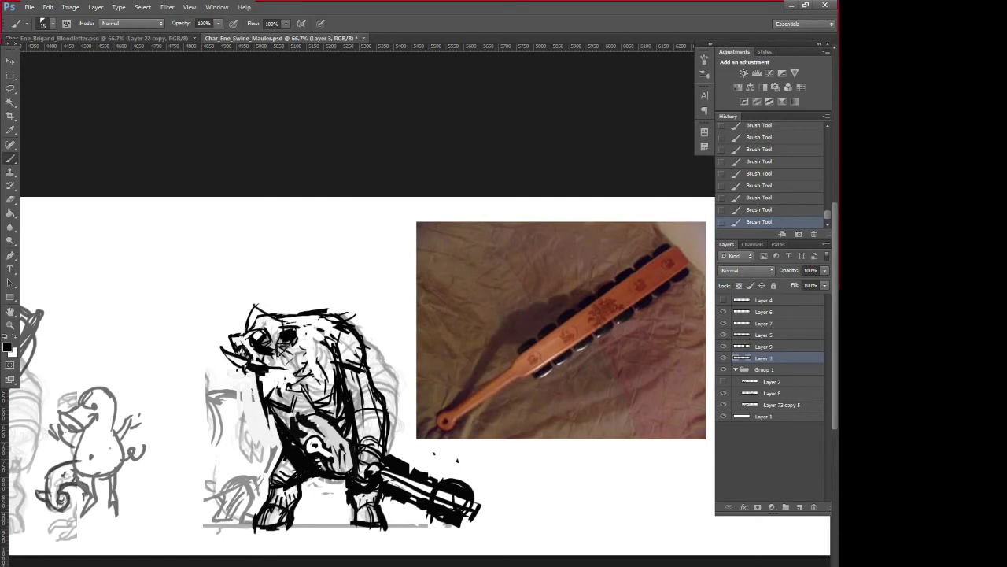
drag(563, 467, 703, 451)
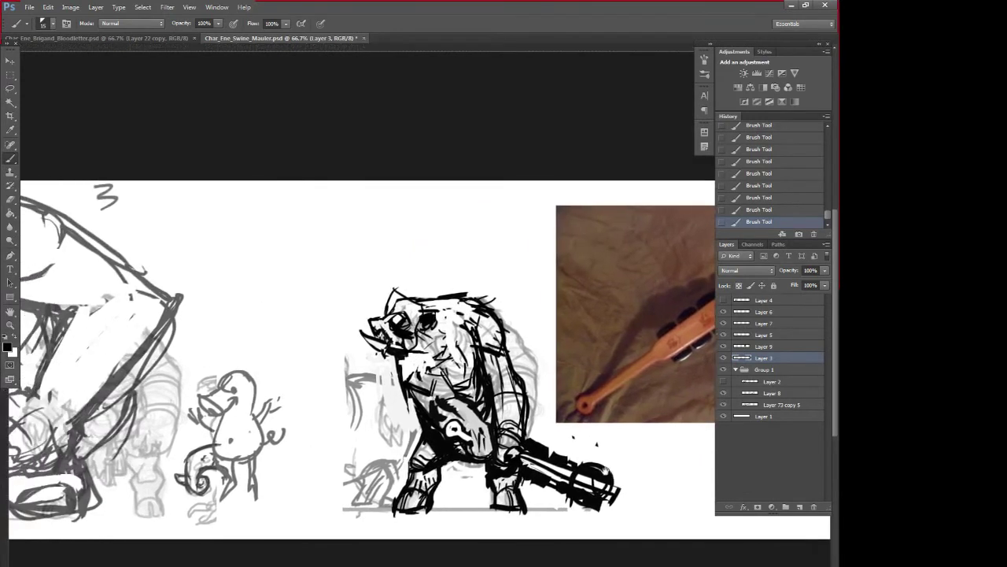
key(ctrl+alt+z)
key(ctrl+alt+z)
key(ctrl+alt+z)
key(ctrl+alt+z)
key(ctrl+alt+z)
key(ctrl+alt+z)
- Lasso the boar's head on Layer 3 and copy and paste it onto its own layer
drag(576, 450, 648, 452)
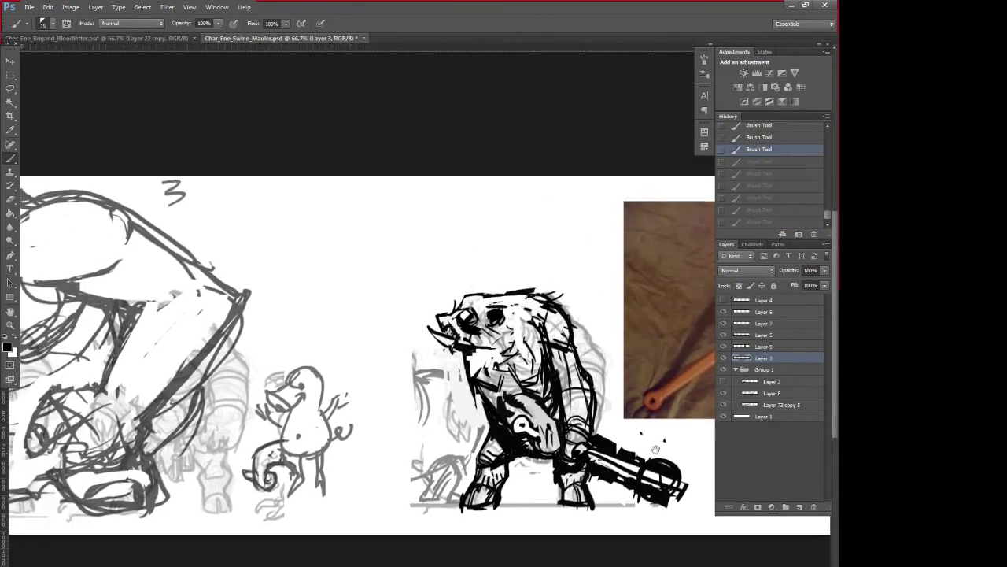
click(10, 89)
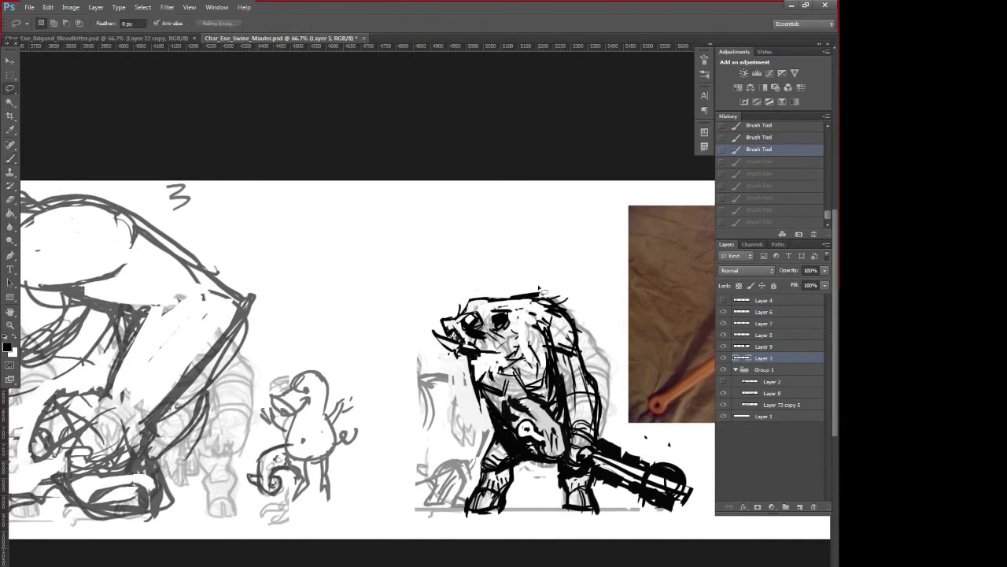
drag(571, 281, 429, 333)
drag(540, 324, 543, 323)
key(ctrl+c)
key(ctrl+v)
- Nudge the pasted head slightly toward the club's side with Free Transform, commit it, and toggle its layer's visibility to compare
key(ctrl+t)
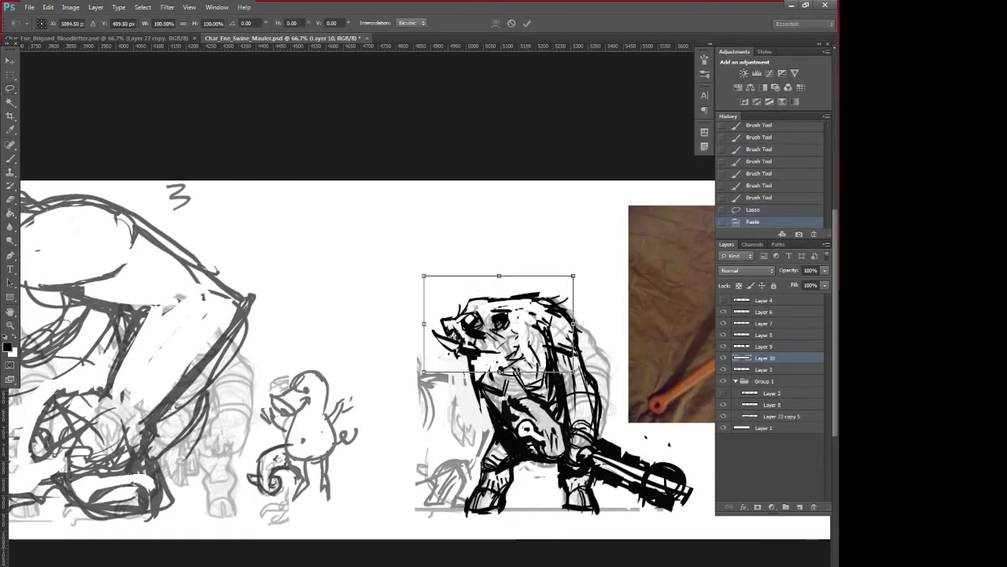
drag(589, 416, 607, 426)
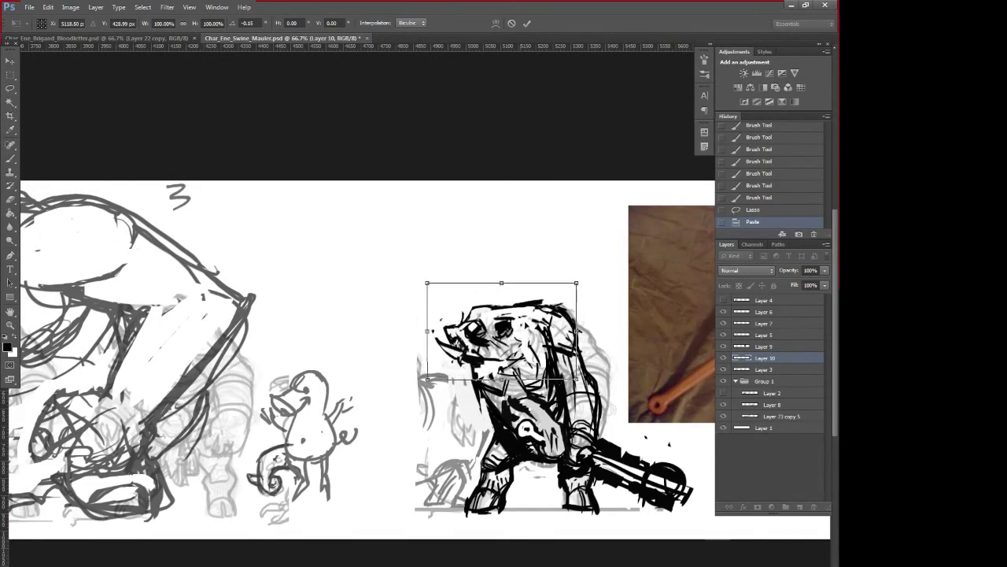
key(Up)
key(Up)
key(Left)
key(Left)
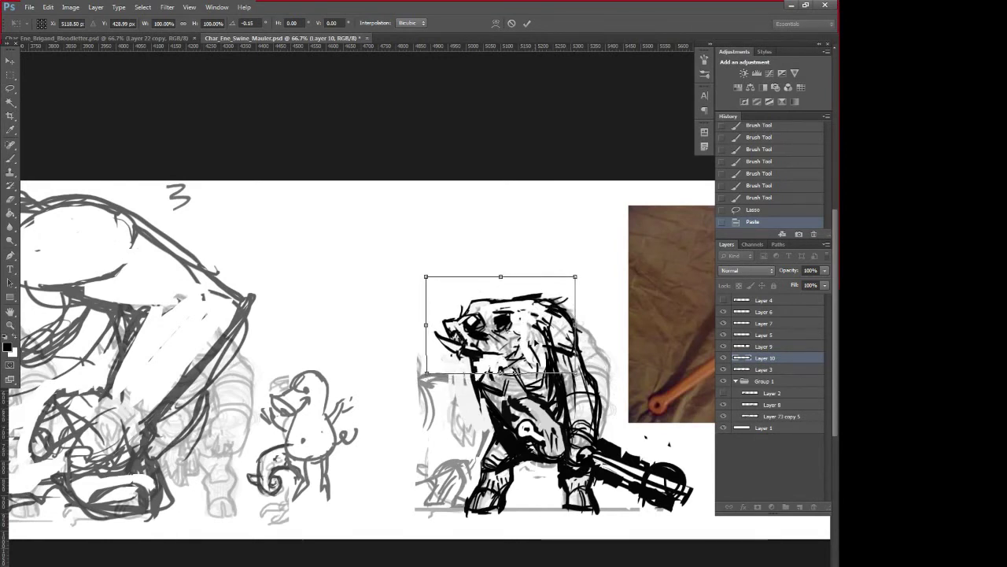
key(Return)
click(724, 359)
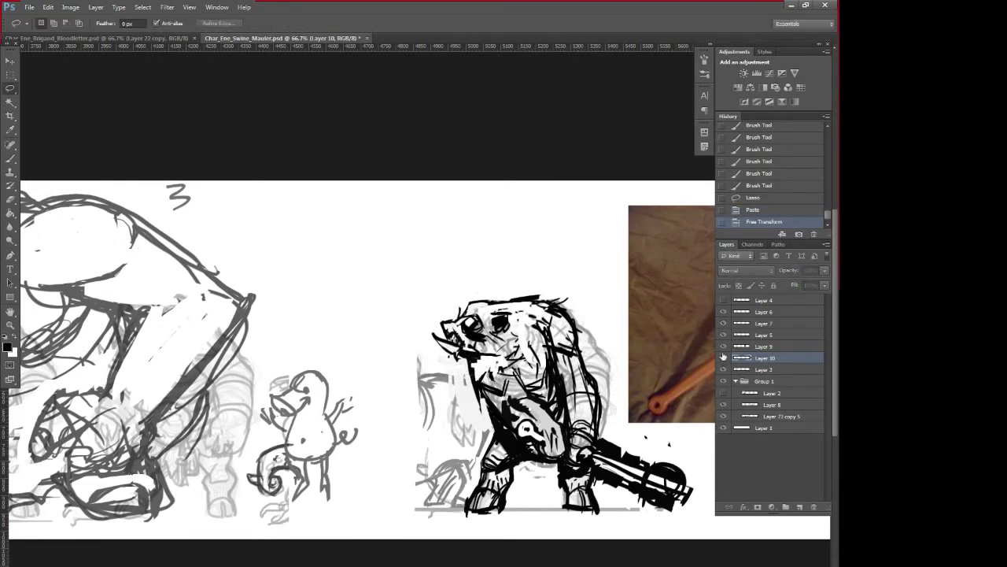
- Compare the shifted boar head by toggling Layer 10's visibility, and delete that layer
click(723, 359)
click(723, 360)
click(724, 359)
click(723, 359)
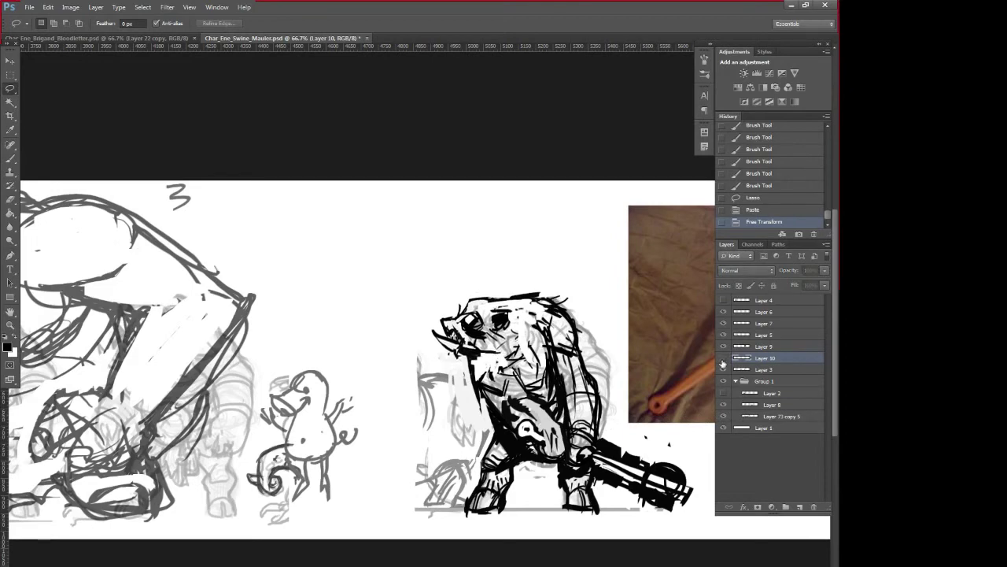
key(Delete)
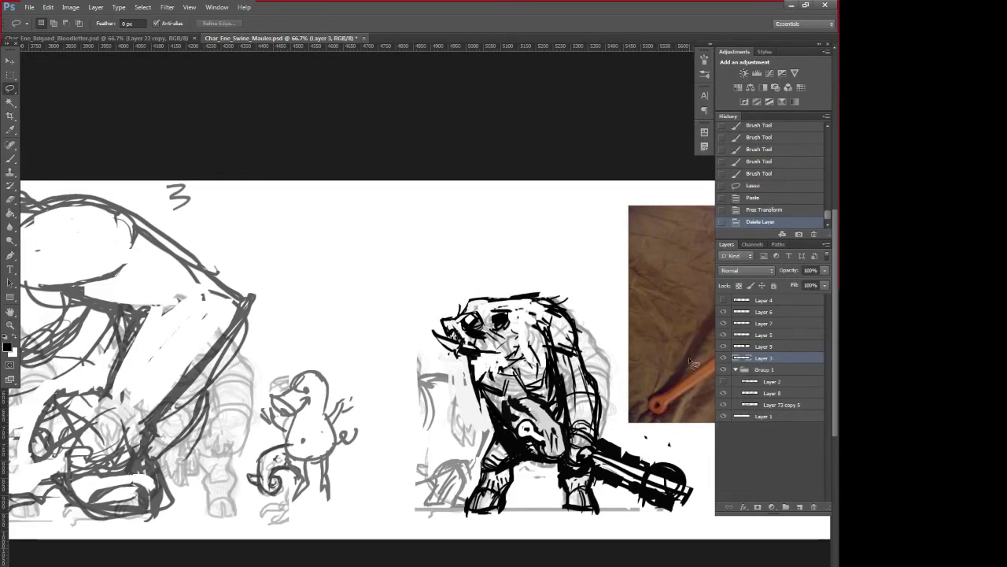
- Look over the whole lineup of swine variants, from the club-wielding boar back to the first sketches
key(ctrl+minus)
key(ctrl+minus)
key(ctrl+minus)
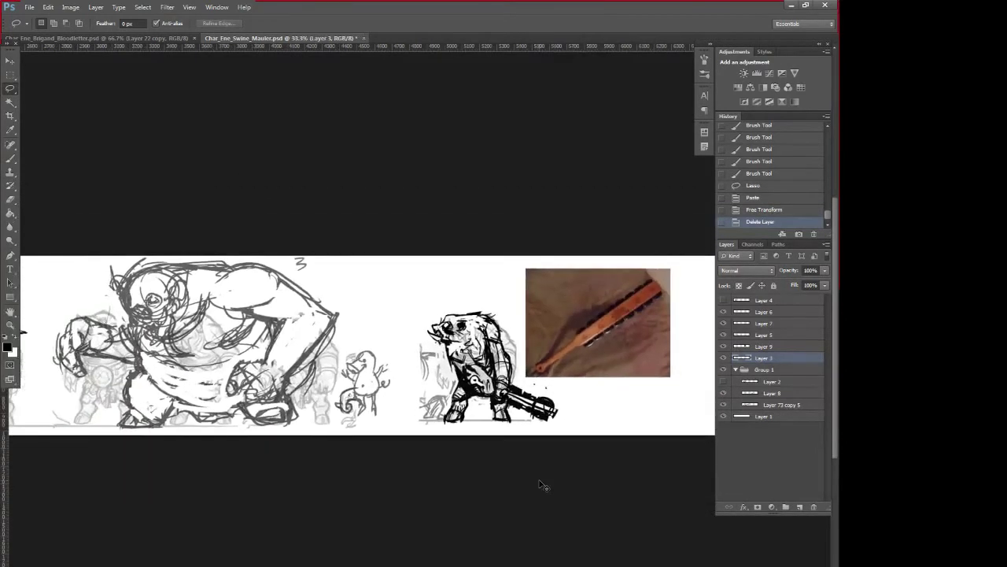
key(ctrl+plus)
key(ctrl+plus)
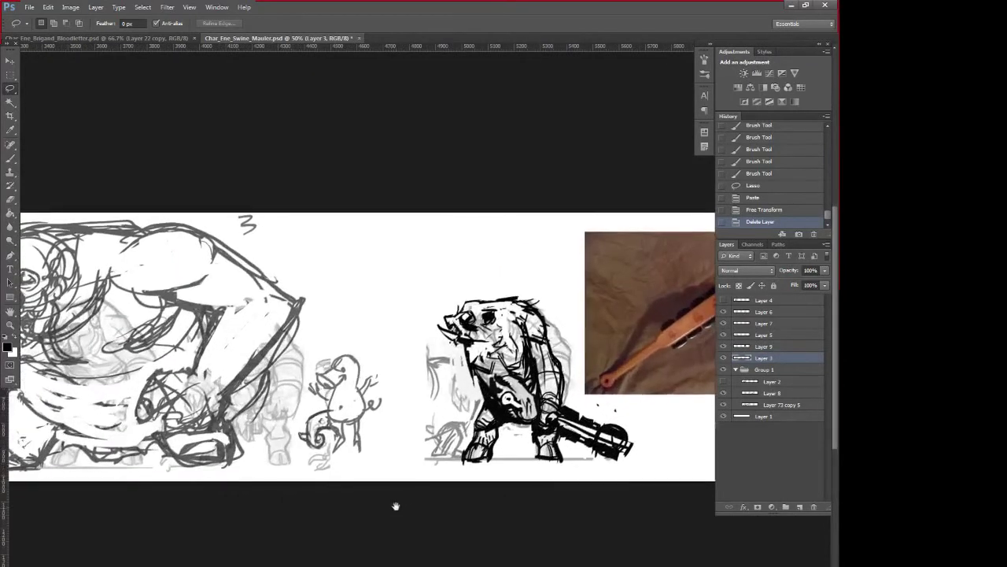
drag(194, 491, 658, 513)
mouse_move(458, 528)
mouse_down()
mouse_move(625, 512)
mouse_move(714, 520)
mouse_up()
drag(511, 533, 646, 517)
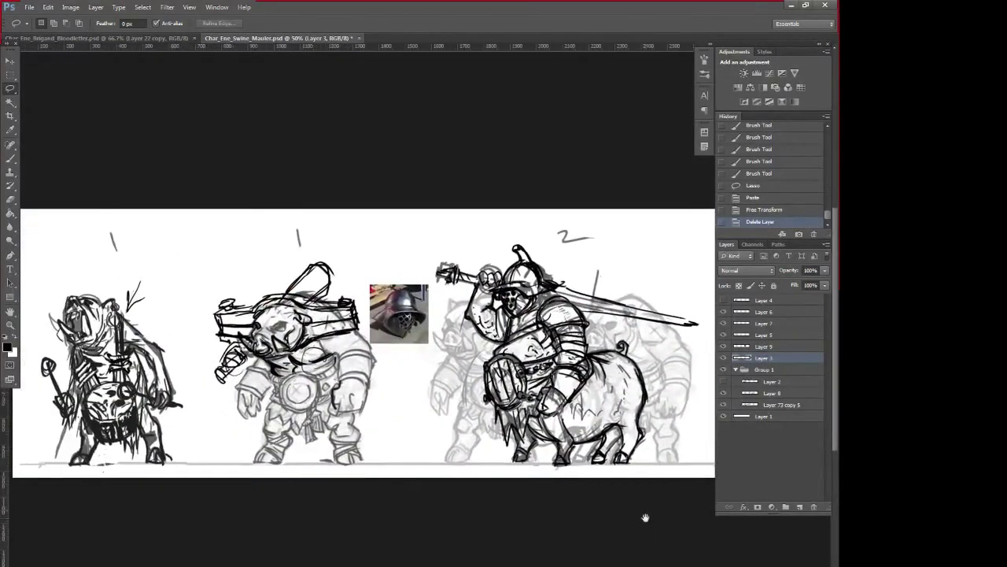
drag(530, 533, 573, 557)
- With the Brush and a sampled dark sketch tone, draw spots and a round ring on the mounted variant's pig hindquarters
key(b)
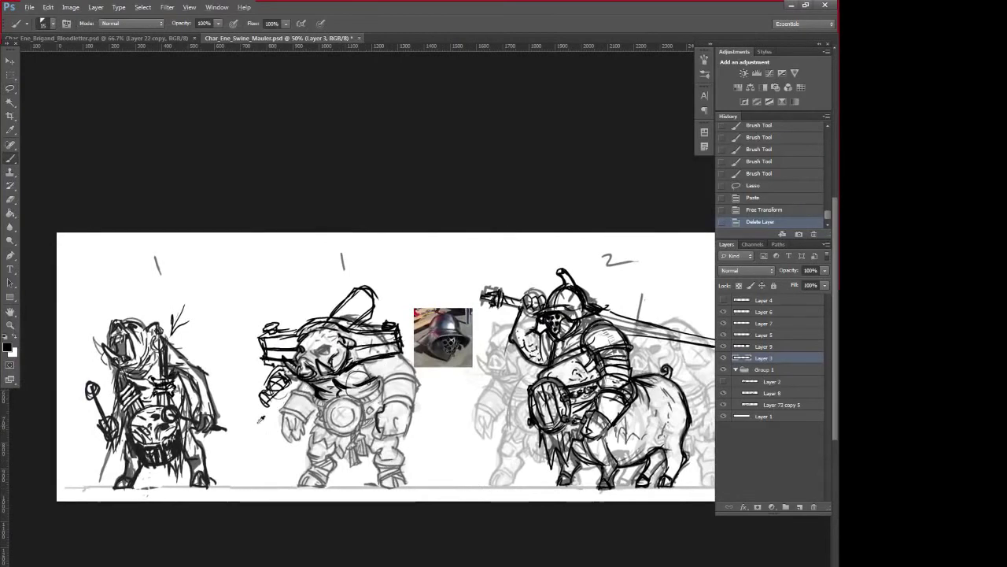
alt+click(317, 388)
drag(559, 512, 283, 530)
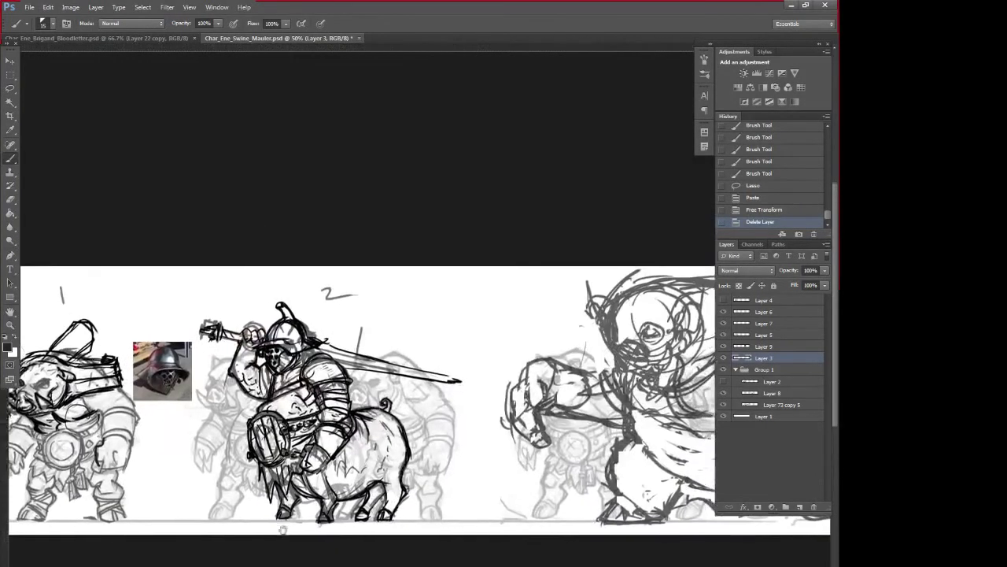
drag(527, 541, 415, 501)
key(ctrl+r)
mouse_move(301, 440)
mouse_down()
mouse_move(298, 452)
mouse_move(307, 431)
mouse_move(317, 430)
mouse_move(315, 438)
mouse_up()
drag(304, 435, 292, 480)
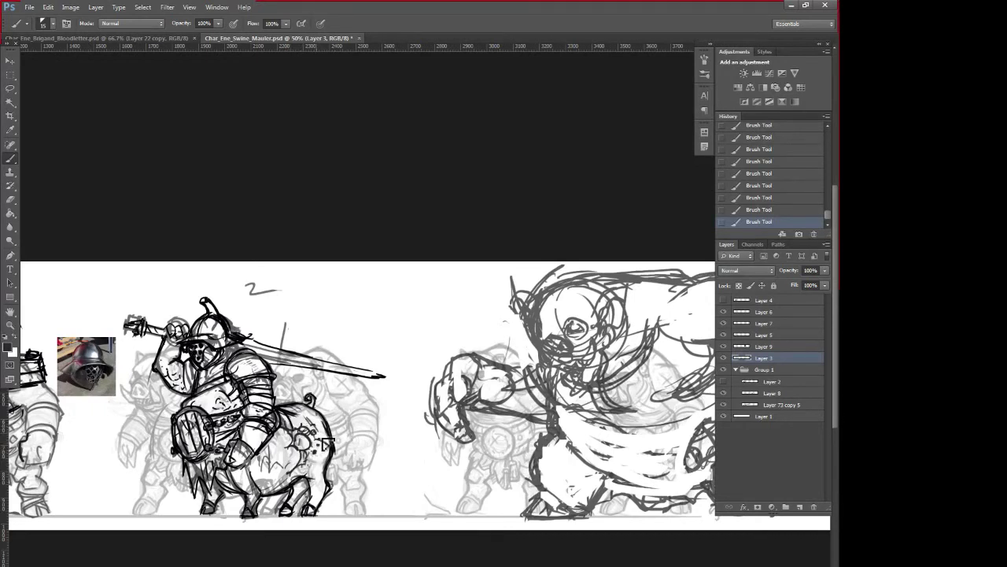
drag(312, 419, 320, 426)
drag(311, 438, 302, 463)
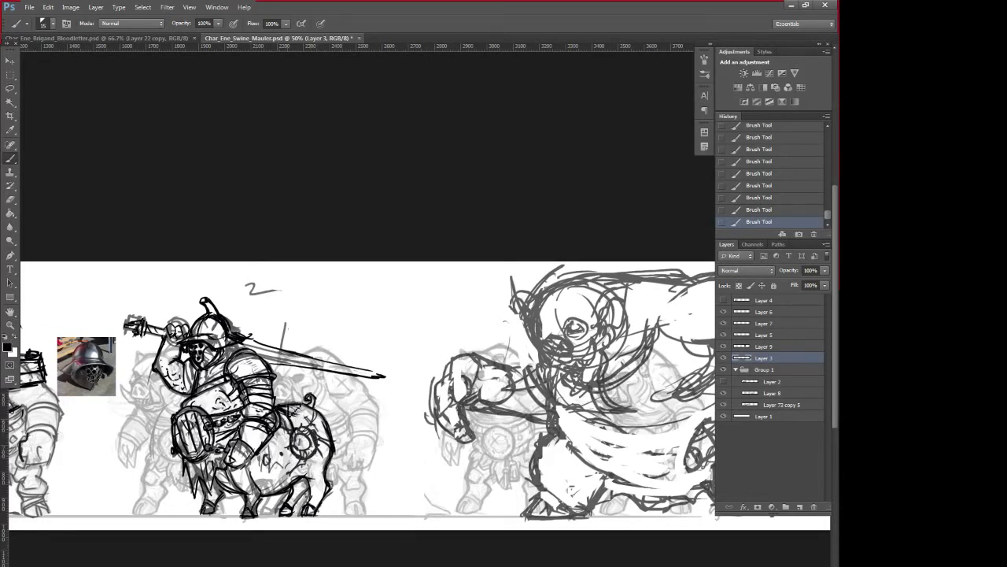
- Add straps running from the ring across the mount's rump and belly, and touch up its hind leg in light and dark
drag(286, 406, 299, 433)
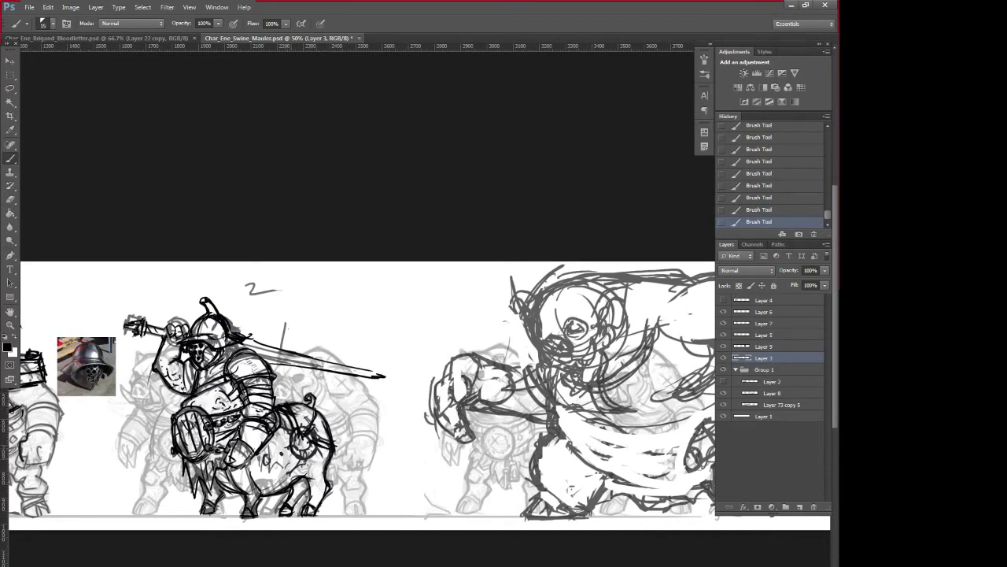
drag(303, 456, 297, 486)
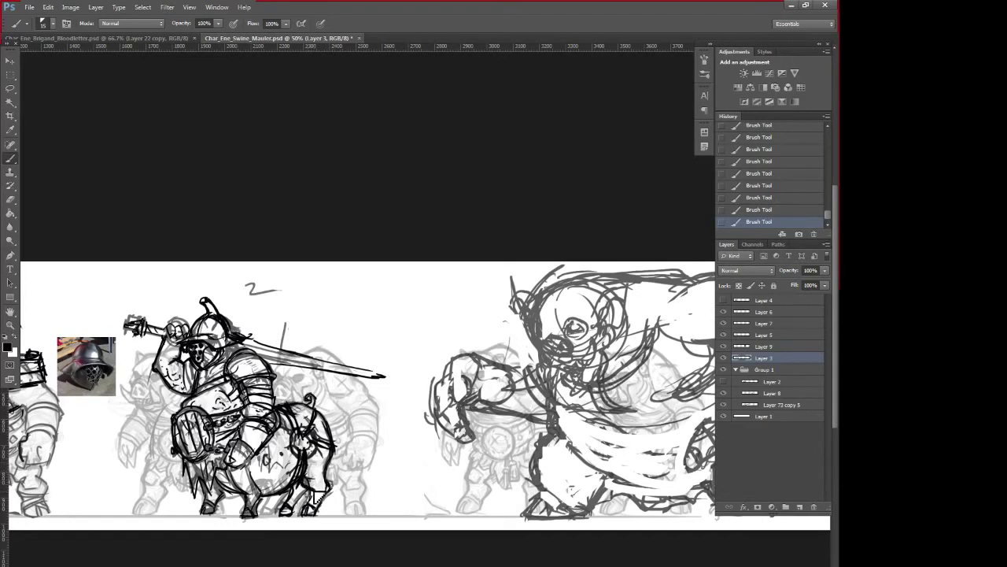
key(x)
click(316, 488)
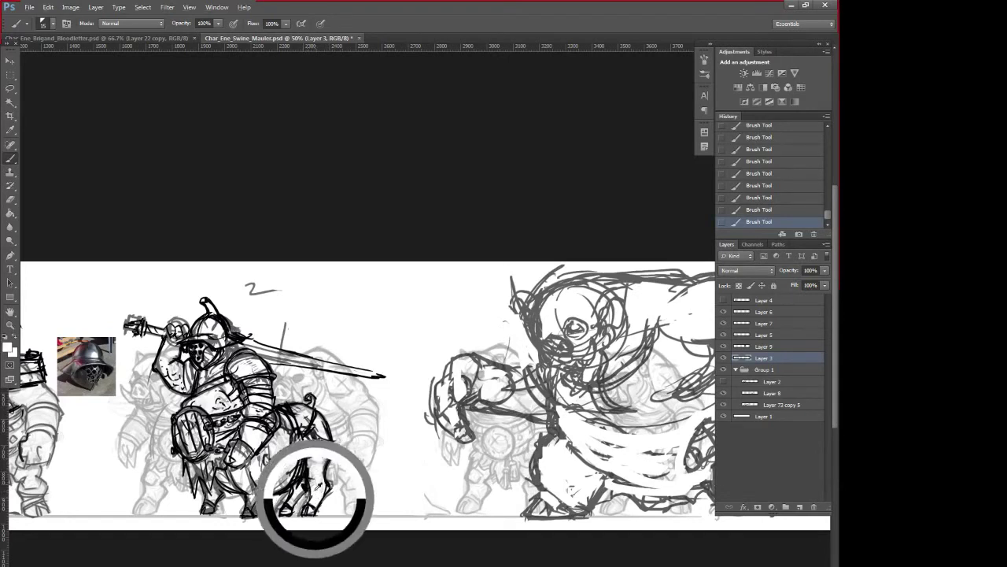
click(333, 445)
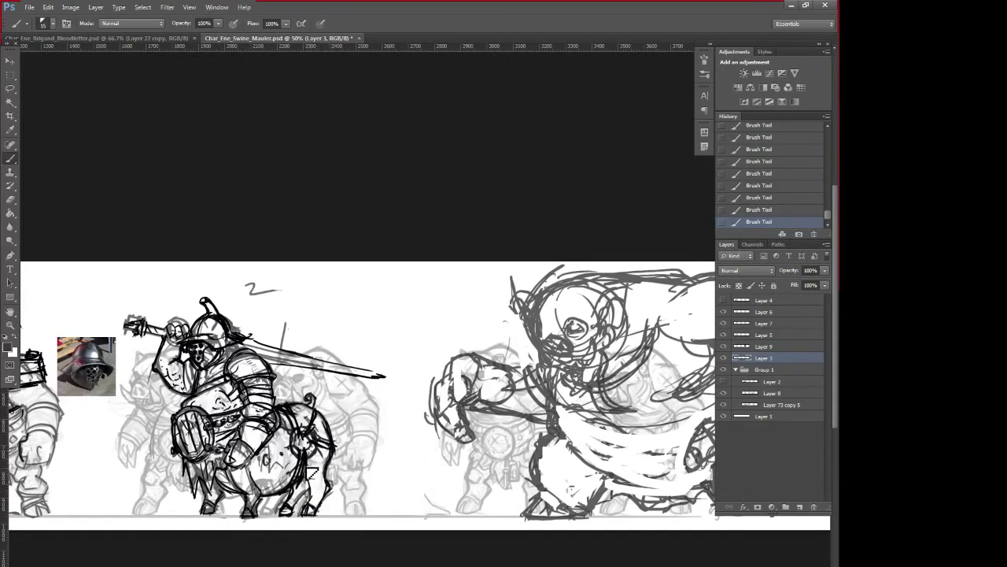
click(307, 458)
- Compare the mounted variant, the giant and the club-wielding boar across the sheet
drag(474, 525, 351, 554)
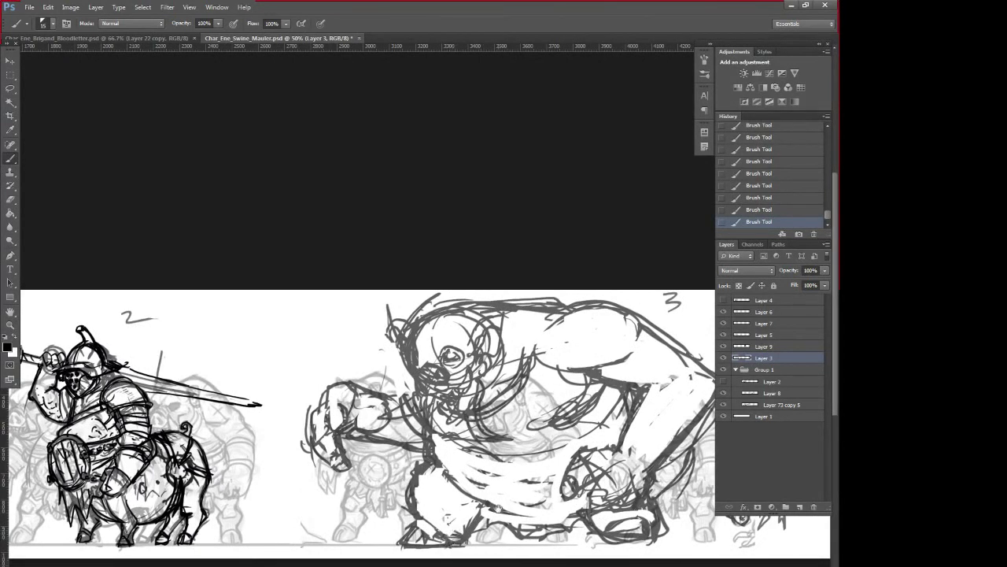
scroll(498, 507, right, 5)
scroll(498, 508, down, 1)
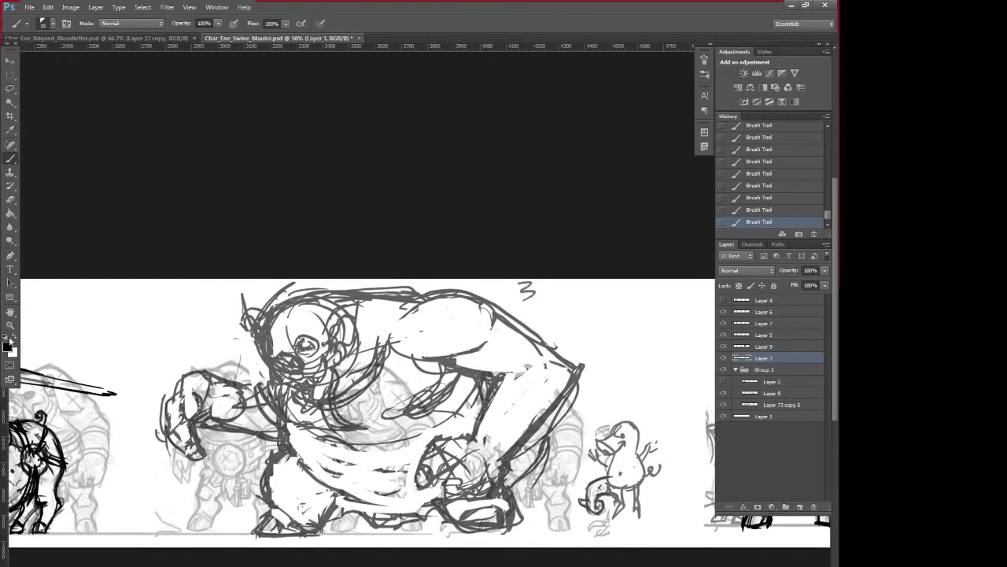
scroll(533, 536, right, 12)
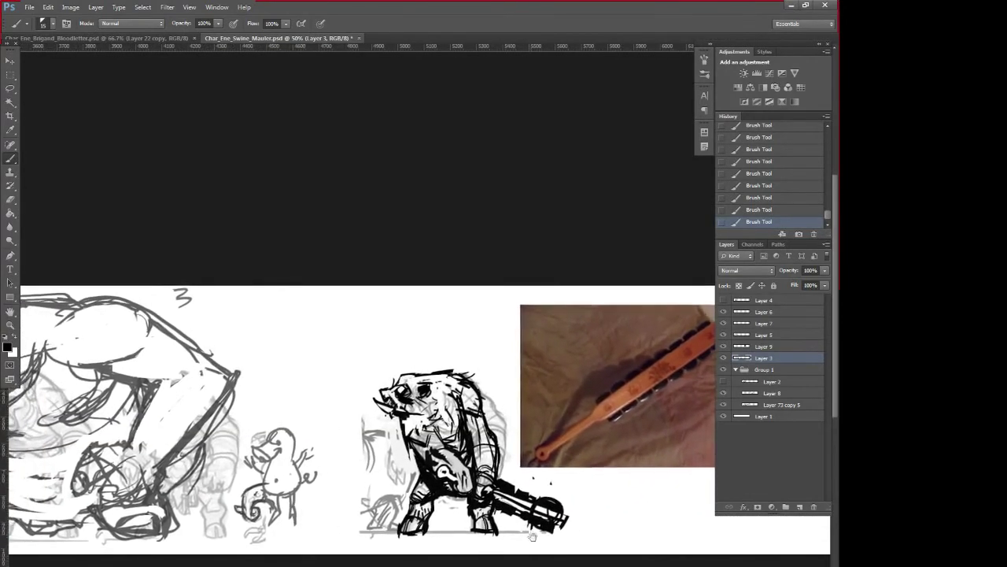
scroll(533, 536, left, 3)
scroll(512, 543, up, 1)
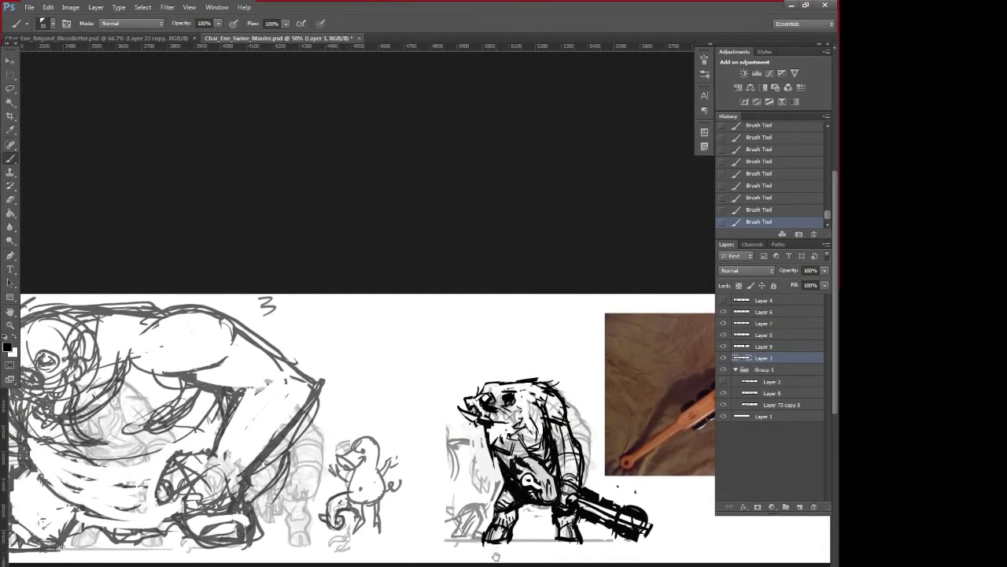
scroll(496, 556, left, 5)
scroll(482, 554, left, 9)
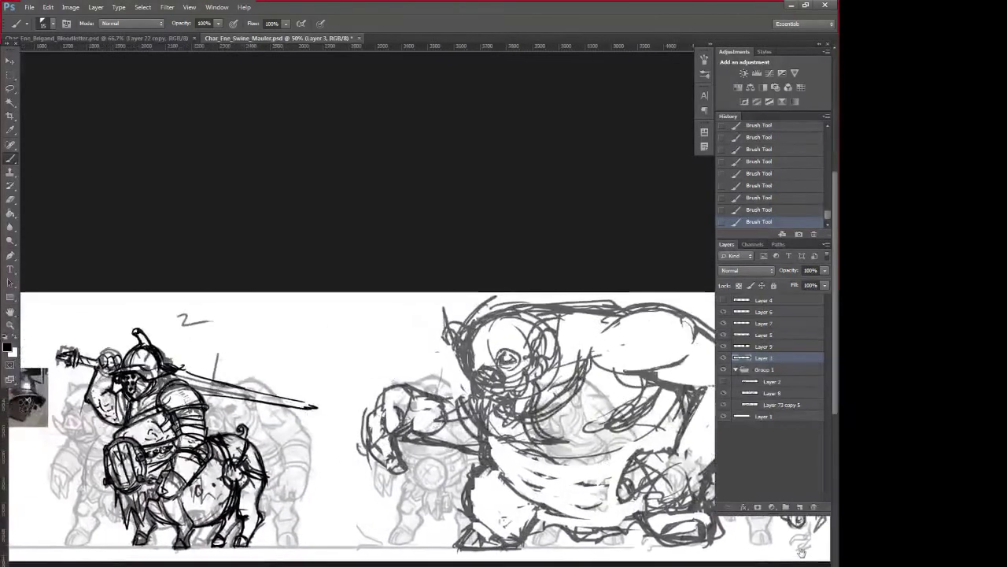
scroll(482, 554, right, 8)
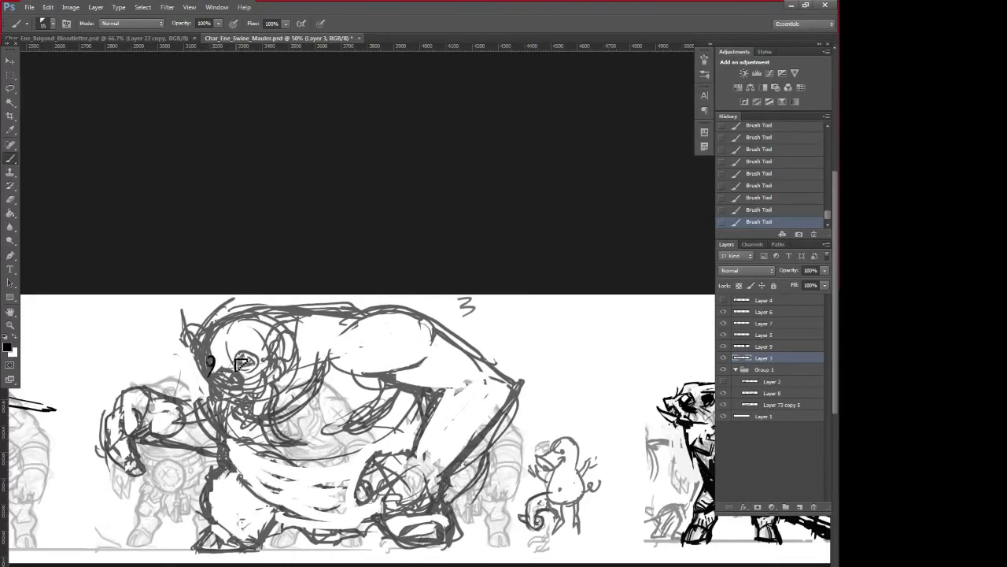
- Ink the giant variant 3's eyes, snout, upper teeth and head outline, with straight bands across its forehead
mouse_move(242, 366)
mouse_down()
mouse_move(257, 373)
mouse_move(247, 360)
mouse_up()
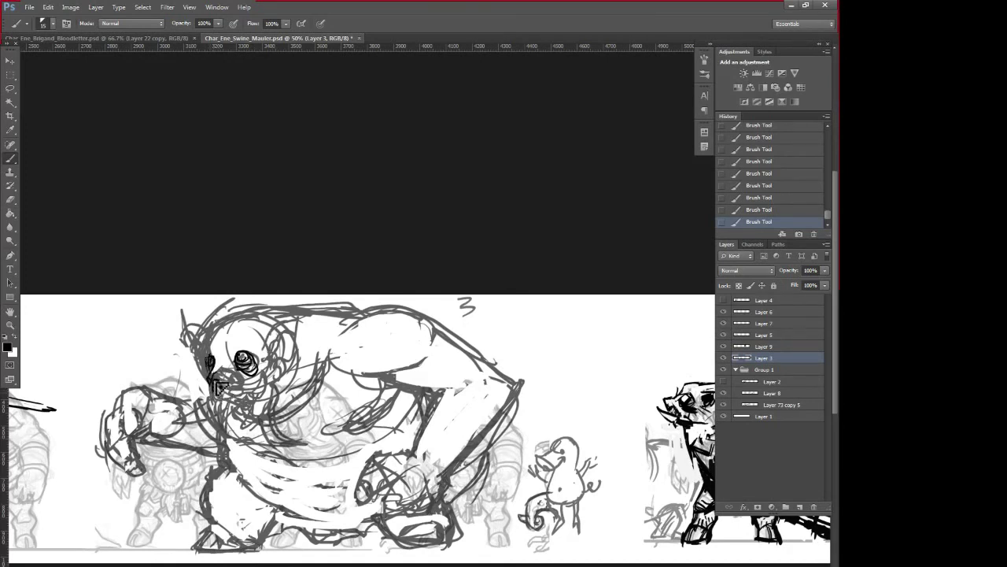
drag(220, 387, 228, 391)
mouse_move(197, 349)
mouse_down()
mouse_move(277, 336)
mouse_move(268, 328)
mouse_up()
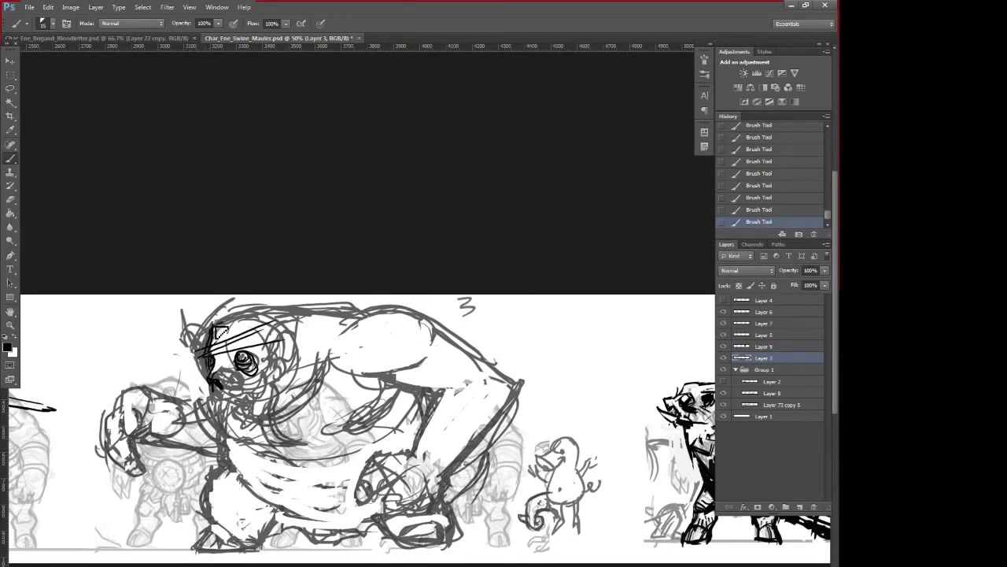
drag(220, 329, 262, 318)
drag(210, 362, 202, 382)
mouse_move(202, 382)
mouse_down()
mouse_move(222, 398)
mouse_move(256, 340)
mouse_move(213, 403)
mouse_move(230, 382)
mouse_move(235, 393)
mouse_move(208, 397)
mouse_move(229, 395)
mouse_move(254, 342)
mouse_move(241, 399)
mouse_up()
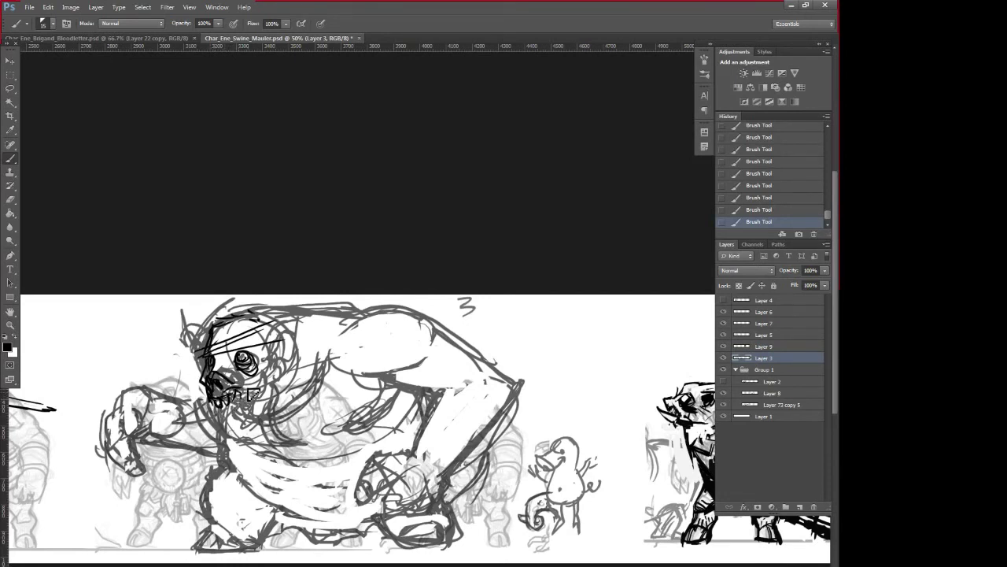
- Ink the giant's cheek, toothed lower jaw, tusk and ear, and darken the inside of its open mouth
mouse_move(234, 365)
mouse_down()
mouse_move(260, 387)
mouse_move(269, 373)
mouse_move(272, 392)
mouse_move(279, 376)
mouse_move(263, 394)
mouse_up()
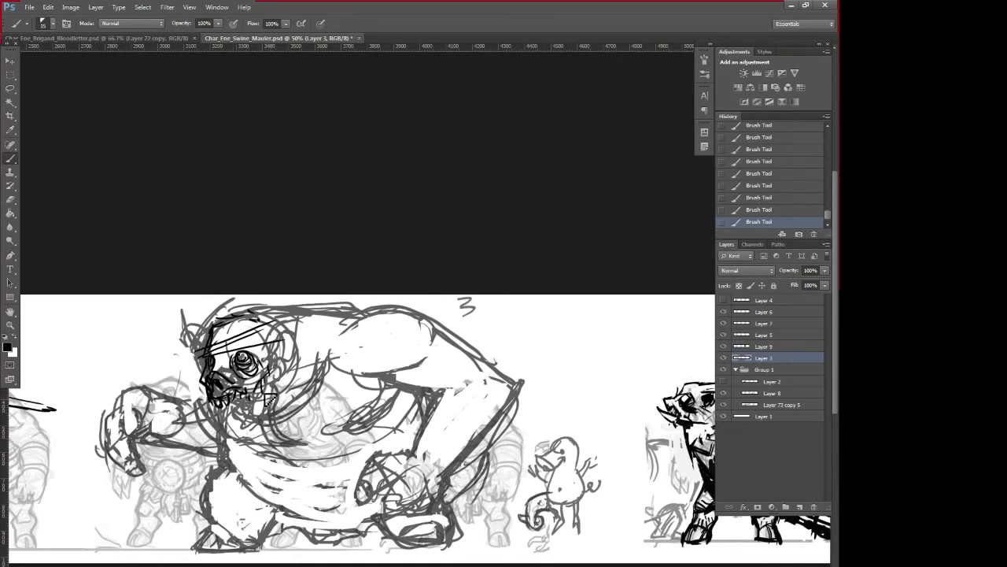
click(226, 425)
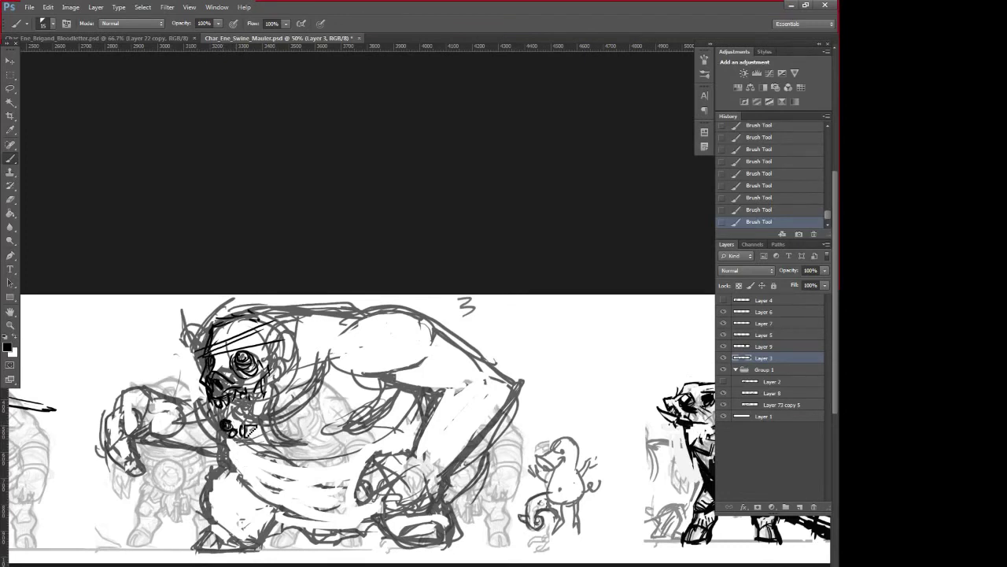
mouse_move(247, 427)
mouse_down()
mouse_move(244, 434)
mouse_move(199, 401)
mouse_move(203, 431)
mouse_move(224, 440)
mouse_move(262, 422)
mouse_move(240, 405)
mouse_move(256, 429)
mouse_move(273, 414)
mouse_move(236, 441)
mouse_move(261, 449)
mouse_move(261, 433)
mouse_move(239, 439)
mouse_move(226, 427)
mouse_move(263, 417)
mouse_move(288, 346)
mouse_move(297, 382)
mouse_move(277, 350)
mouse_move(299, 357)
mouse_up()
mouse_move(203, 362)
mouse_down()
mouse_move(190, 374)
mouse_move(197, 382)
mouse_move(211, 359)
mouse_up()
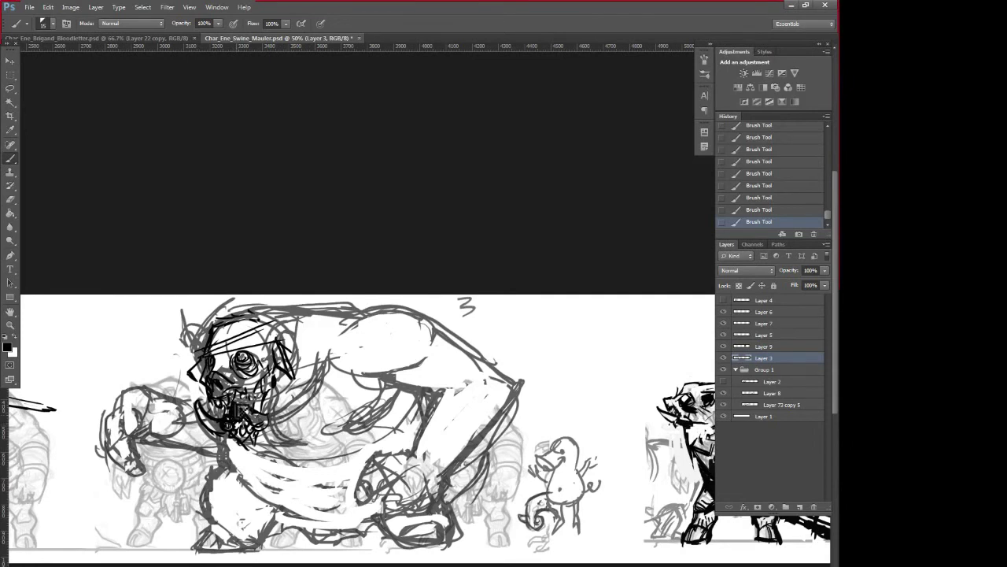
drag(240, 409, 250, 404)
- Darken the oval tip on the giant's lowered hand, and add hair strokes around its ear, jaw and neck
mouse_move(368, 485)
mouse_down()
mouse_move(358, 506)
mouse_move(374, 490)
mouse_up()
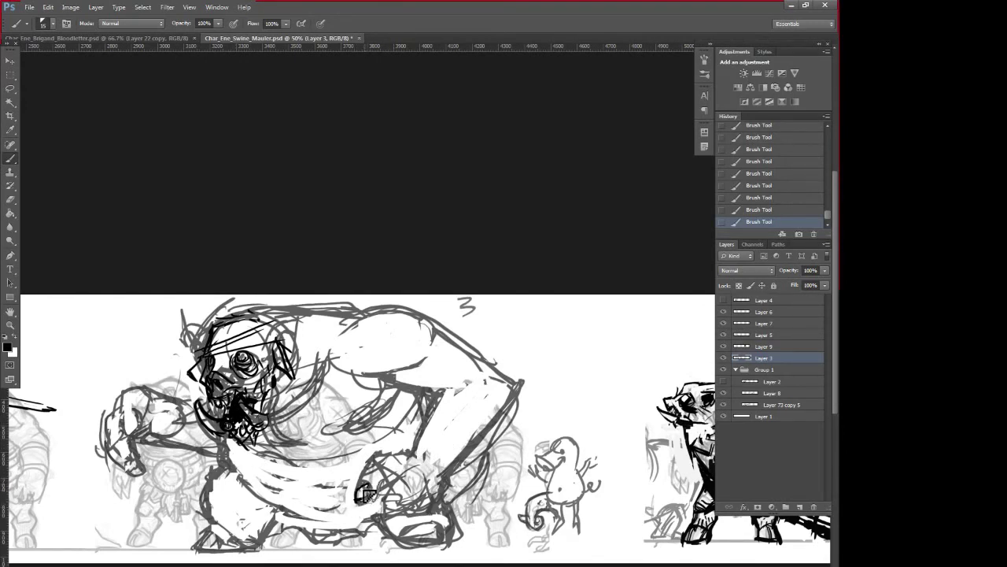
drag(371, 495, 356, 488)
drag(276, 350, 279, 362)
drag(213, 359, 202, 370)
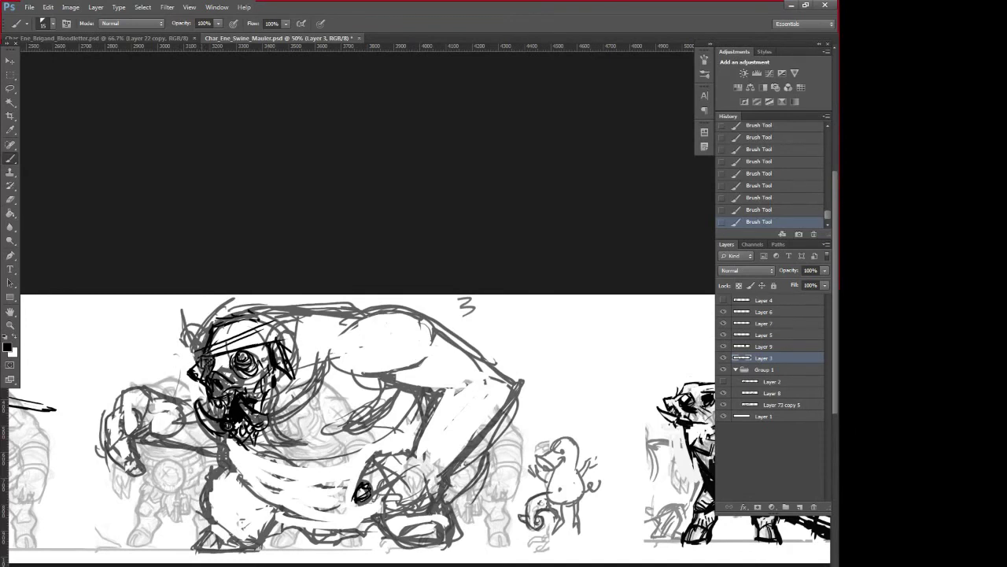
drag(278, 325, 288, 351)
mouse_move(260, 320)
mouse_down()
mouse_move(294, 321)
mouse_move(300, 311)
mouse_move(292, 336)
mouse_move(307, 326)
mouse_move(300, 366)
mouse_move(352, 337)
mouse_move(337, 362)
mouse_move(301, 372)
mouse_move(285, 401)
mouse_move(305, 386)
mouse_up()
mouse_move(259, 433)
mouse_down()
mouse_move(264, 459)
mouse_move(256, 431)
mouse_move(246, 451)
mouse_move(261, 468)
mouse_move(287, 398)
mouse_up()
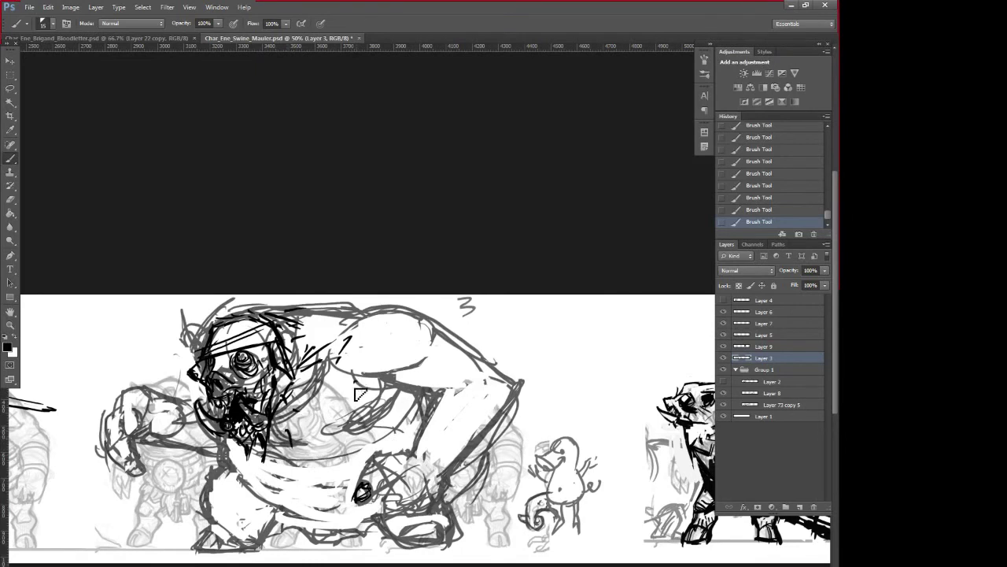
- Ink the giant's sagging chest fold with hatching, the wrinkles across its chest, and the shadow under its shoulder
drag(358, 427, 342, 432)
mouse_move(342, 432)
mouse_down()
mouse_move(373, 411)
mouse_move(364, 381)
mouse_move(355, 425)
mouse_up()
mouse_move(369, 378)
mouse_down()
mouse_move(358, 423)
mouse_move(365, 410)
mouse_up()
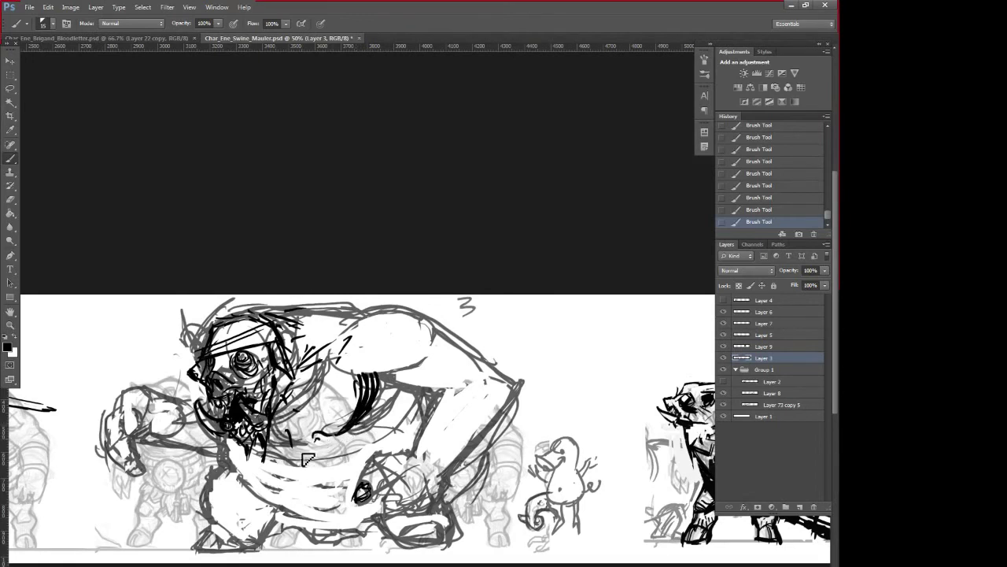
mouse_move(332, 439)
mouse_down()
mouse_move(298, 443)
mouse_move(368, 441)
mouse_move(322, 452)
mouse_move(357, 449)
mouse_move(330, 464)
mouse_move(363, 454)
mouse_move(415, 402)
mouse_move(394, 414)
mouse_up()
mouse_move(267, 458)
mouse_down()
mouse_move(318, 462)
mouse_move(288, 469)
mouse_move(273, 455)
mouse_move(301, 439)
mouse_up()
mouse_move(352, 370)
mouse_down()
mouse_move(402, 369)
mouse_move(351, 376)
mouse_move(394, 362)
mouse_move(403, 366)
mouse_move(395, 374)
mouse_move(356, 370)
mouse_move(414, 325)
mouse_move(362, 374)
mouse_move(463, 379)
mouse_up()
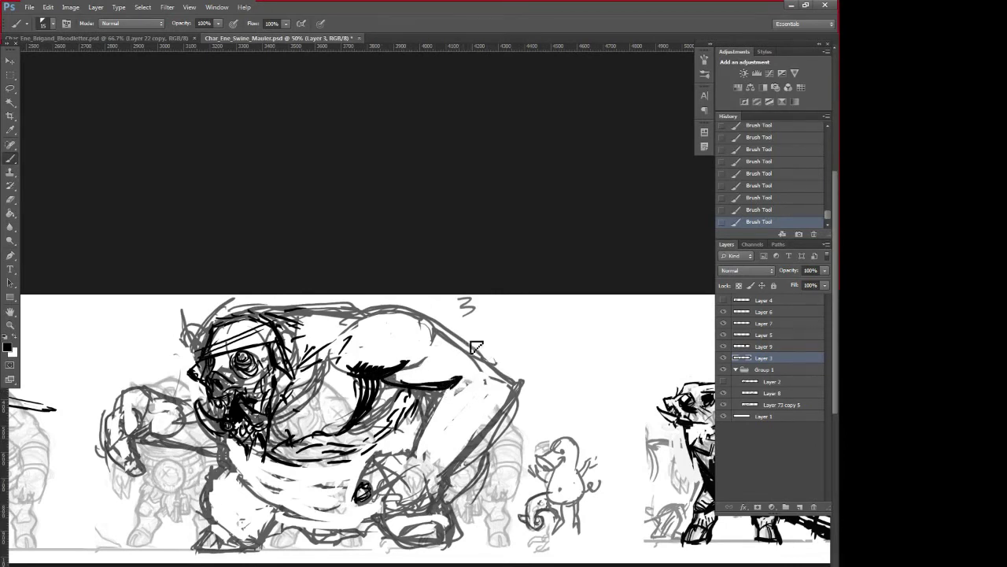
- Ink the outline of the giant's large bent arm, its clenched hand, and crossed wrappings around the forearm
mouse_move(437, 326)
mouse_down()
mouse_move(518, 389)
mouse_move(446, 437)
mouse_up()
mouse_move(472, 401)
mouse_down()
mouse_move(446, 400)
mouse_move(457, 379)
mouse_move(409, 459)
mouse_move(437, 405)
mouse_up()
drag(518, 394, 474, 456)
mouse_move(503, 414)
mouse_down()
mouse_move(441, 481)
mouse_move(377, 469)
mouse_move(407, 454)
mouse_move(390, 486)
mouse_move(412, 488)
mouse_move(401, 483)
mouse_move(408, 496)
mouse_move(401, 473)
mouse_move(416, 474)
mouse_move(389, 491)
mouse_move(385, 514)
mouse_move(417, 486)
mouse_move(398, 504)
mouse_move(362, 488)
mouse_move(377, 464)
mouse_move(385, 485)
mouse_move(378, 467)
mouse_move(391, 460)
mouse_move(377, 464)
mouse_move(408, 455)
mouse_move(377, 472)
mouse_move(366, 499)
mouse_move(400, 481)
mouse_move(422, 489)
mouse_move(403, 527)
mouse_up()
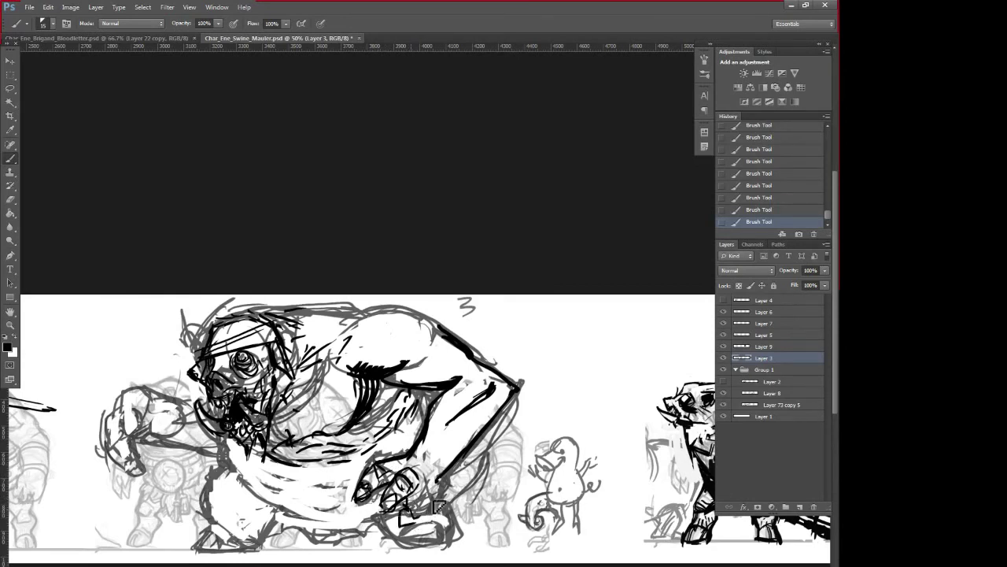
drag(438, 482, 421, 516)
mouse_move(386, 480)
mouse_down()
mouse_move(374, 488)
mouse_move(445, 492)
mouse_move(441, 524)
mouse_move(429, 519)
mouse_move(438, 523)
mouse_up()
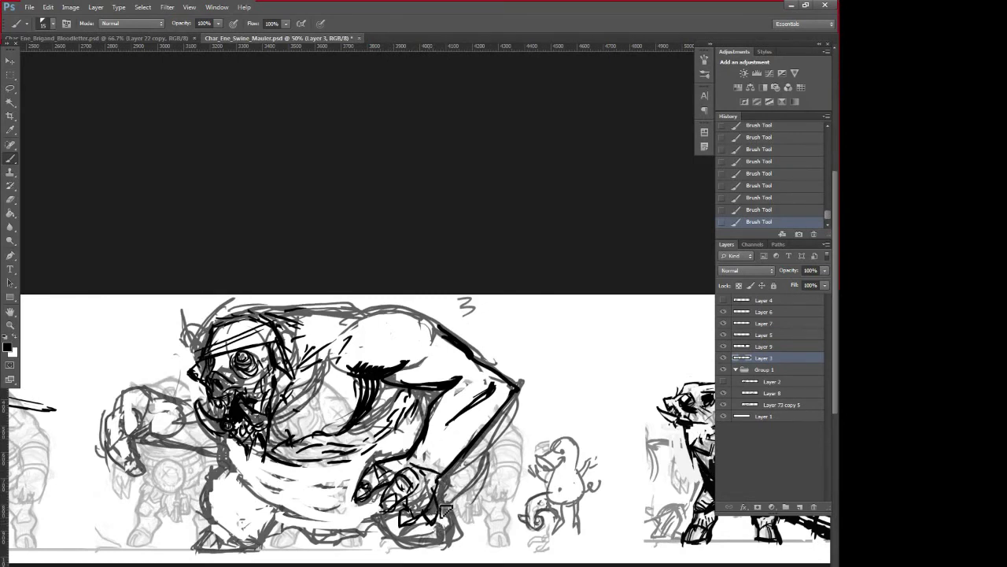
mouse_move(402, 461)
mouse_down()
mouse_move(439, 478)
mouse_move(438, 502)
mouse_move(476, 456)
mouse_move(431, 429)
mouse_move(461, 454)
mouse_move(449, 417)
mouse_move(480, 437)
mouse_move(478, 483)
mouse_move(471, 460)
mouse_move(472, 484)
mouse_move(459, 504)
mouse_move(445, 484)
mouse_move(478, 500)
mouse_up()
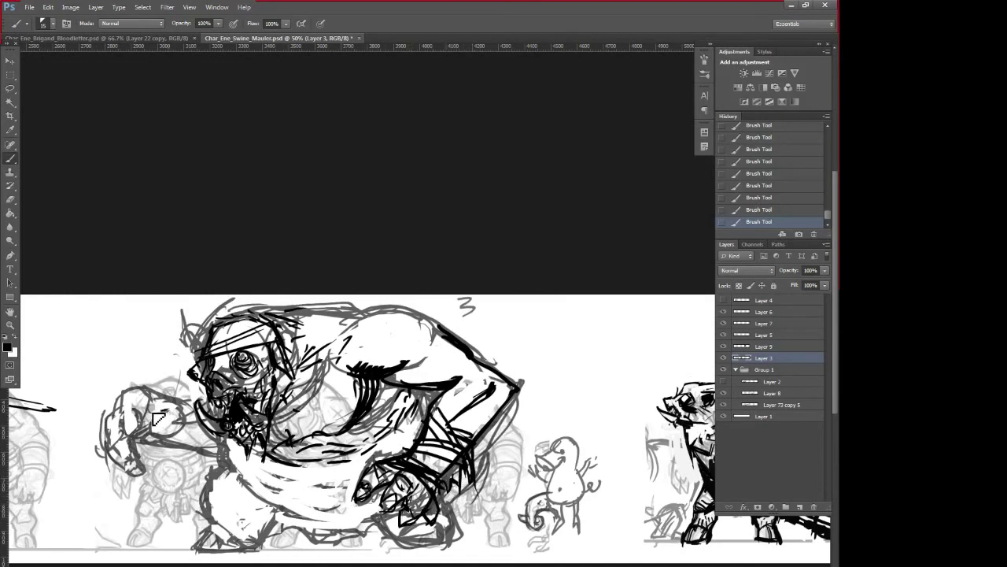
- Ink the giant's outstretched clawed hand, the underside of its belly and its bent front leg
mouse_move(154, 411)
mouse_down()
mouse_move(156, 445)
mouse_move(185, 408)
mouse_move(155, 436)
mouse_move(180, 414)
mouse_move(124, 424)
mouse_move(135, 435)
mouse_move(153, 394)
mouse_move(122, 425)
mouse_move(115, 416)
mouse_move(128, 460)
mouse_move(142, 450)
mouse_move(122, 438)
mouse_move(112, 445)
mouse_move(134, 475)
mouse_move(153, 433)
mouse_move(179, 437)
mouse_move(150, 445)
mouse_move(169, 438)
mouse_move(148, 389)
mouse_move(179, 400)
mouse_up()
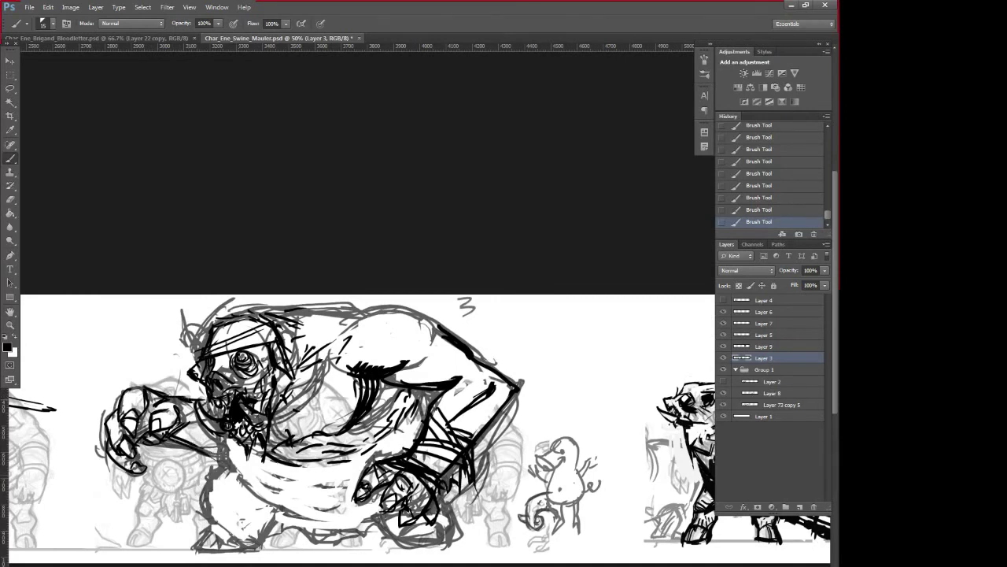
mouse_move(228, 445)
mouse_down()
mouse_move(233, 473)
mouse_move(226, 446)
mouse_move(282, 506)
mouse_move(231, 473)
mouse_move(240, 475)
mouse_move(223, 459)
mouse_move(266, 504)
mouse_up()
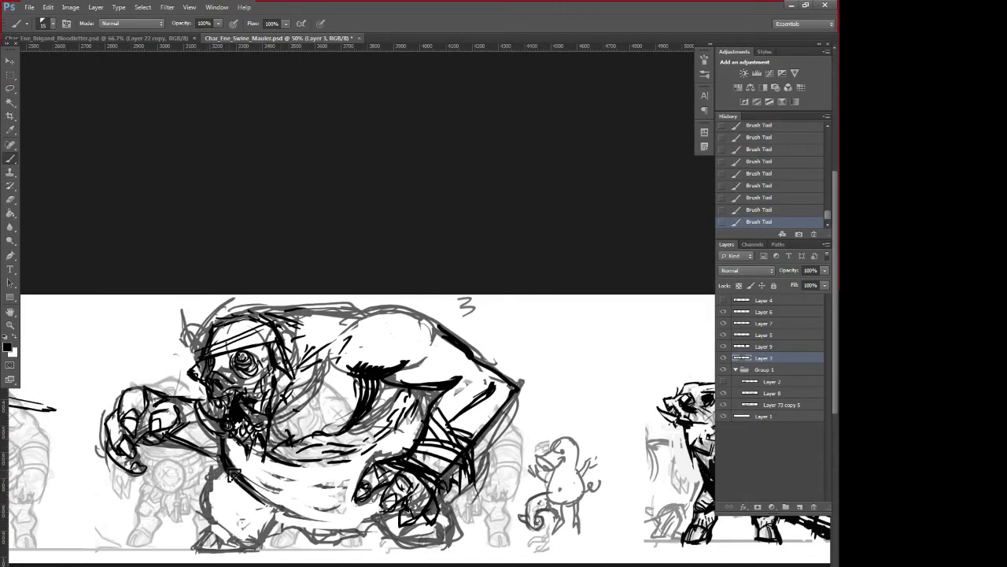
mouse_move(232, 472)
mouse_down()
mouse_move(203, 487)
mouse_move(223, 497)
mouse_move(207, 490)
mouse_move(225, 485)
mouse_move(208, 485)
mouse_move(226, 481)
mouse_move(236, 493)
mouse_move(210, 527)
mouse_move(215, 506)
mouse_move(222, 529)
mouse_move(211, 527)
mouse_move(198, 552)
mouse_move(240, 543)
mouse_move(203, 550)
mouse_up()
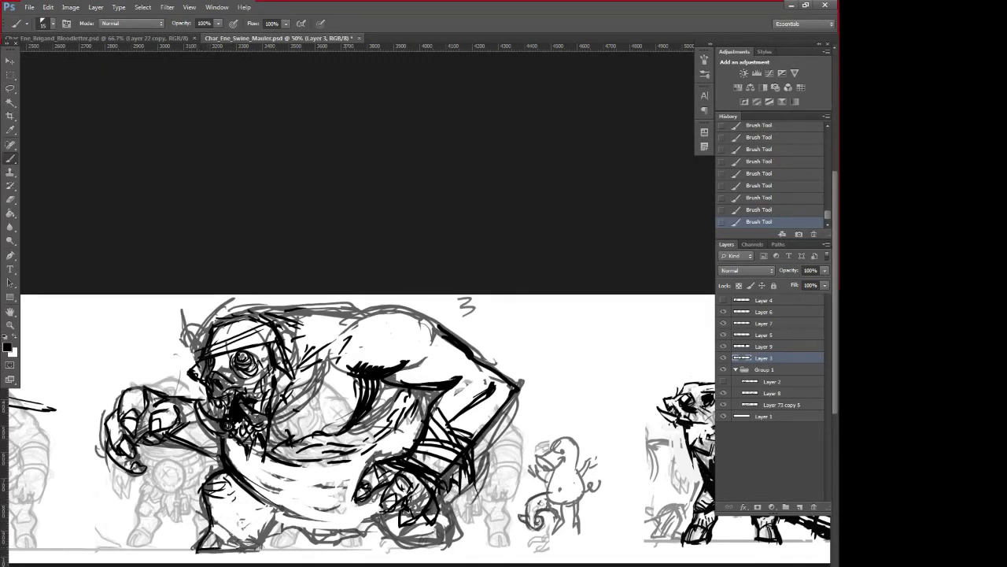
drag(258, 499, 254, 521)
- Ink the ragged, folded loincloth beneath the belly, plus the rear foot and the shoulder line with its dark oval spots
mouse_move(239, 476)
mouse_down()
mouse_move(254, 526)
mouse_move(222, 543)
mouse_move(232, 551)
mouse_move(250, 542)
mouse_move(255, 522)
mouse_move(319, 525)
mouse_move(369, 508)
mouse_up()
mouse_move(272, 520)
mouse_down()
mouse_move(297, 535)
mouse_move(328, 529)
mouse_move(319, 544)
mouse_move(359, 548)
mouse_up()
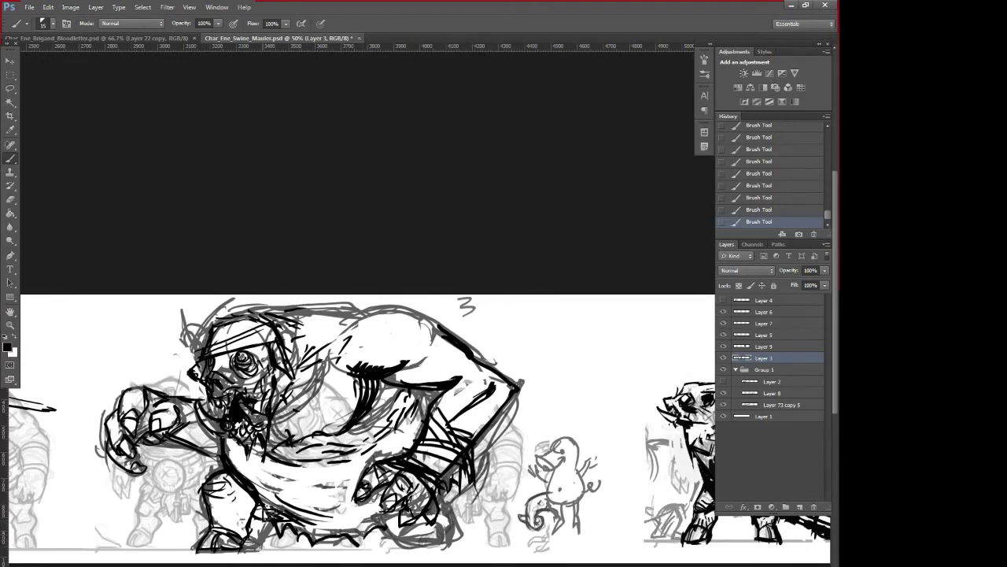
mouse_move(267, 521)
mouse_down()
mouse_move(256, 495)
mouse_move(317, 506)
mouse_up()
drag(231, 476, 366, 504)
mouse_move(279, 496)
mouse_down()
mouse_move(371, 508)
mouse_move(340, 517)
mouse_move(336, 529)
mouse_move(374, 518)
mouse_move(369, 534)
mouse_move(327, 540)
mouse_move(458, 514)
mouse_move(391, 543)
mouse_move(424, 543)
mouse_move(397, 549)
mouse_move(425, 553)
mouse_move(439, 528)
mouse_move(437, 551)
mouse_move(424, 549)
mouse_move(444, 545)
mouse_move(406, 549)
mouse_up()
mouse_move(336, 346)
mouse_down()
mouse_move(353, 327)
mouse_move(299, 402)
mouse_move(337, 317)
mouse_move(413, 313)
mouse_move(426, 329)
mouse_move(403, 329)
mouse_move(438, 359)
mouse_move(423, 332)
mouse_move(395, 314)
mouse_move(432, 344)
mouse_up()
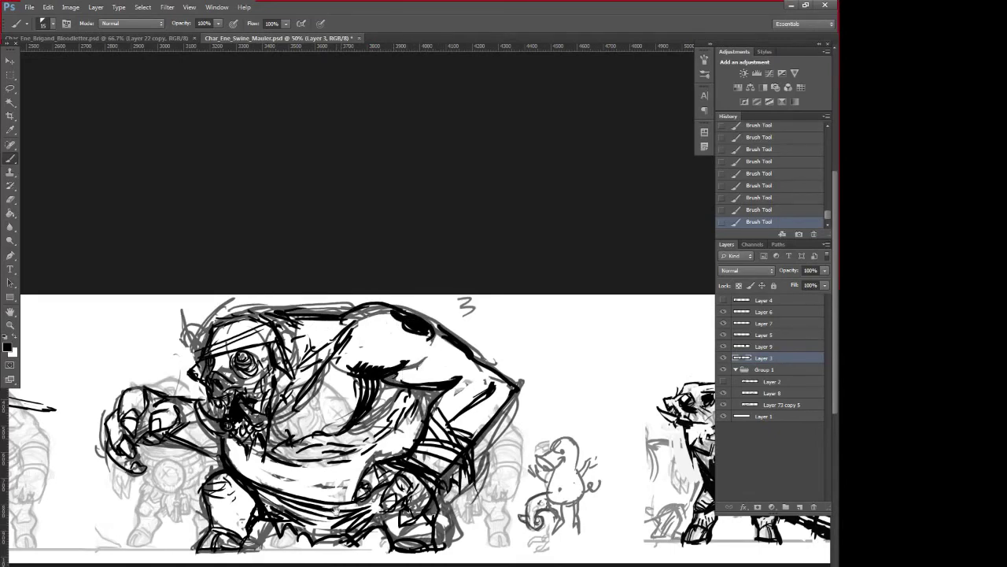
drag(307, 514, 400, 522)
- Add thin drips and small droplets falling beneath the giant's outstretched hand
mouse_move(238, 443)
mouse_down()
mouse_move(244, 502)
mouse_move(234, 480)
mouse_move(242, 507)
mouse_up()
drag(234, 513, 232, 518)
drag(254, 452, 255, 463)
drag(258, 474, 274, 460)
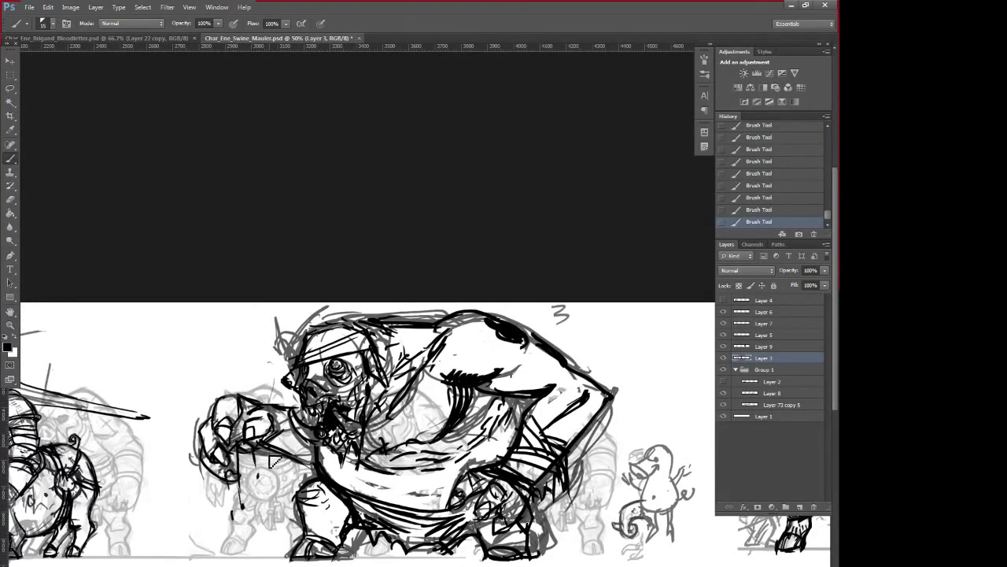
- Enlarge the brush and repaint the loincloth area as a mass of rounded, bulging guts in black and white
mouse_move(432, 498)
mouse_down()
mouse_move(411, 480)
mouse_move(358, 491)
mouse_move(361, 480)
mouse_move(403, 521)
mouse_move(383, 492)
mouse_move(375, 495)
mouse_move(375, 551)
mouse_up()
right_click(471, 477)
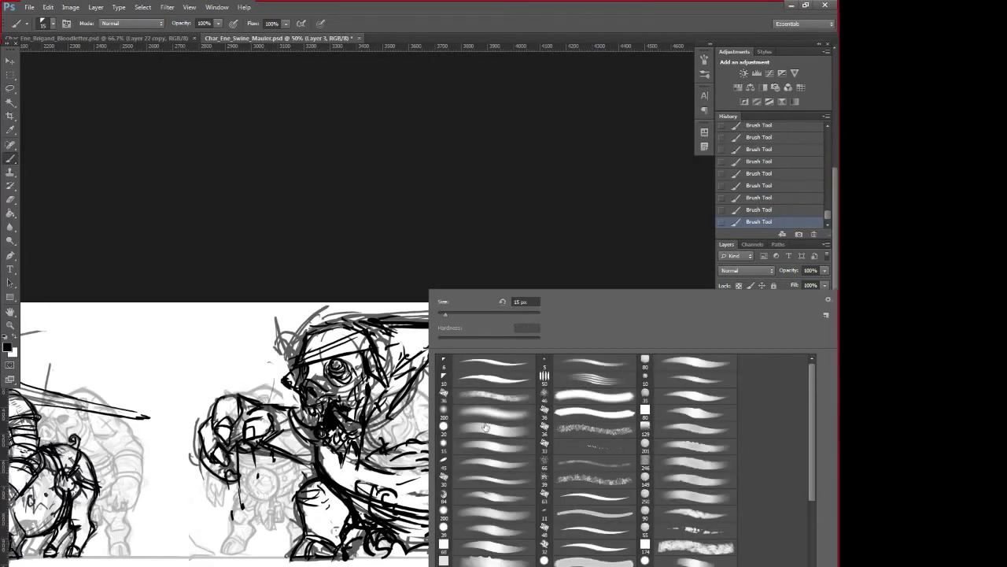
click(459, 319)
click(397, 498)
key(x)
mouse_move(389, 499)
mouse_down()
mouse_move(370, 551)
mouse_move(395, 514)
mouse_move(431, 520)
mouse_move(389, 556)
mouse_move(370, 554)
mouse_up()
alt+click(452, 421)
mouse_move(412, 522)
mouse_down()
mouse_move(425, 510)
mouse_move(397, 520)
mouse_move(421, 543)
mouse_move(341, 552)
mouse_move(377, 554)
mouse_move(365, 551)
mouse_up()
alt+click(410, 523)
mouse_move(385, 510)
mouse_down()
mouse_move(397, 551)
mouse_move(382, 525)
mouse_move(363, 542)
mouse_up()
alt+click(396, 520)
alt+click(463, 380)
alt+click(370, 519)
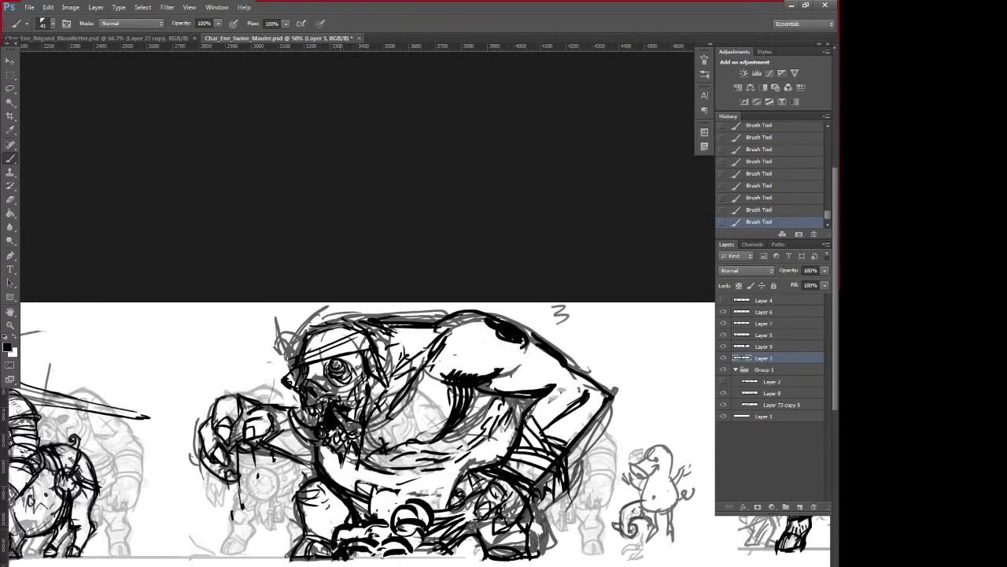
- Add dark clumps along the upper edge of the guts, undoing the trial strokes over the front leg
drag(381, 494, 372, 513)
mouse_move(420, 485)
mouse_down()
mouse_move(437, 502)
mouse_move(460, 510)
mouse_up()
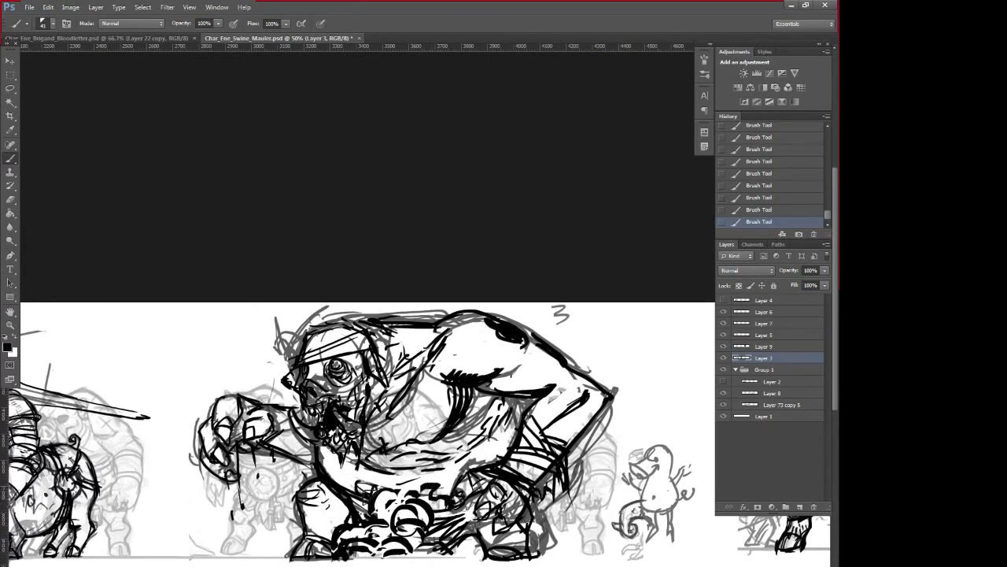
drag(378, 489, 354, 518)
mouse_move(316, 485)
mouse_down()
mouse_move(303, 510)
mouse_move(318, 529)
mouse_move(278, 474)
mouse_move(308, 486)
mouse_move(308, 540)
mouse_move(313, 501)
mouse_move(325, 508)
mouse_up()
key(ctrl+alt+z)
key(ctrl+alt+z)
- Repaint the giant's front leg as a thinner, bony limb with heavy black contours and a dark foot
alt+click(338, 487)
alt+click(328, 481)
alt+click(306, 473)
alt+click(289, 467)
mouse_move(299, 473)
mouse_down()
mouse_move(325, 509)
mouse_move(332, 493)
mouse_move(351, 521)
mouse_up()
drag(349, 520, 365, 540)
drag(307, 509, 323, 526)
mouse_move(308, 512)
mouse_down()
mouse_move(334, 558)
mouse_move(314, 534)
mouse_up()
mouse_move(306, 538)
mouse_down()
mouse_move(328, 551)
mouse_move(271, 560)
mouse_up()
mouse_move(294, 480)
mouse_down()
mouse_move(306, 551)
mouse_move(302, 518)
mouse_move(383, 486)
mouse_move(355, 499)
mouse_move(336, 529)
mouse_up()
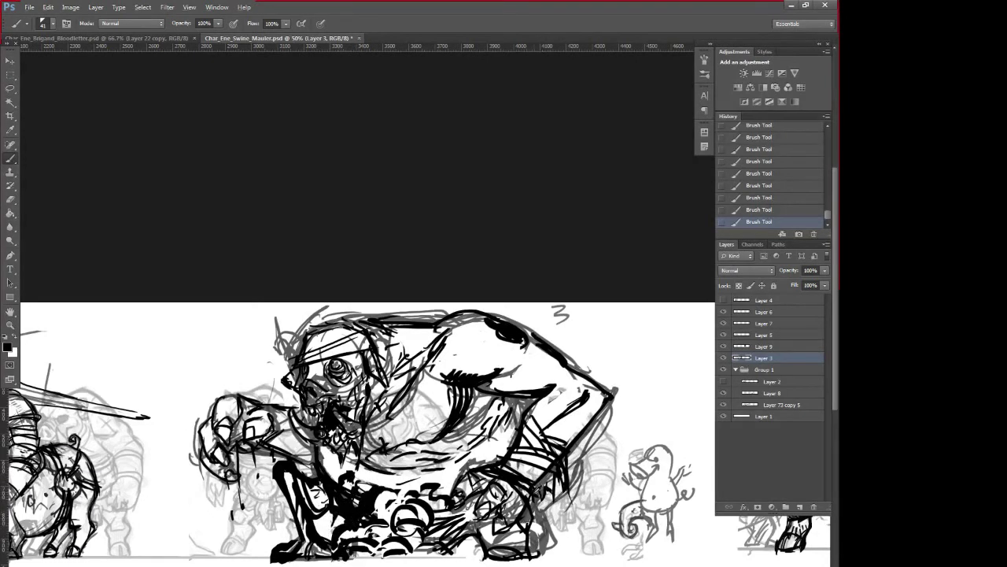
- Fill the shadow between the guts and the clenched hand, blacken the rear foot and touch up the flesh beside the arm
drag(475, 498, 440, 530)
mouse_move(503, 522)
mouse_down()
mouse_move(481, 551)
mouse_move(507, 557)
mouse_move(532, 535)
mouse_up()
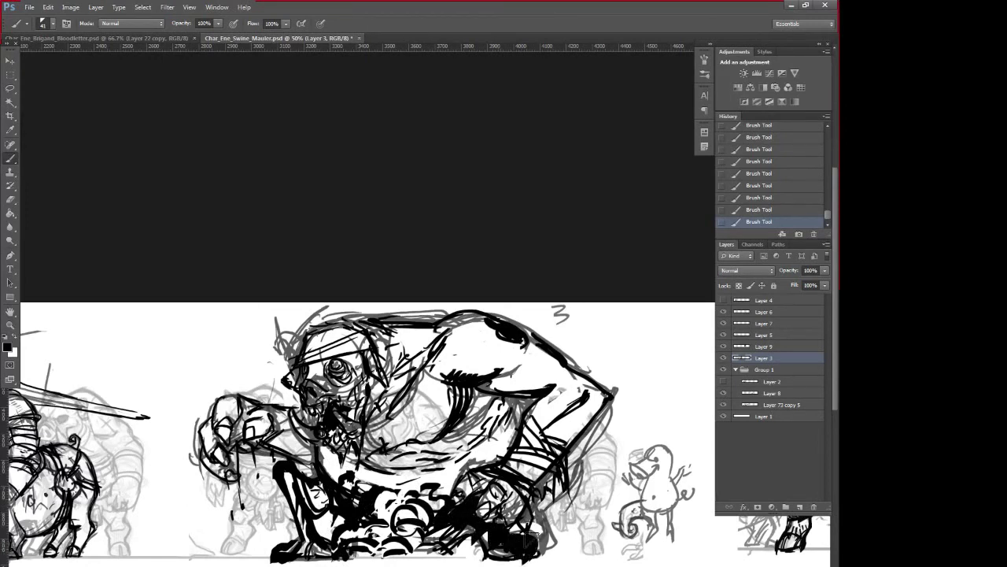
drag(499, 396, 515, 435)
mouse_move(553, 487)
mouse_down()
mouse_move(541, 528)
mouse_move(551, 499)
mouse_up()
drag(510, 400, 523, 415)
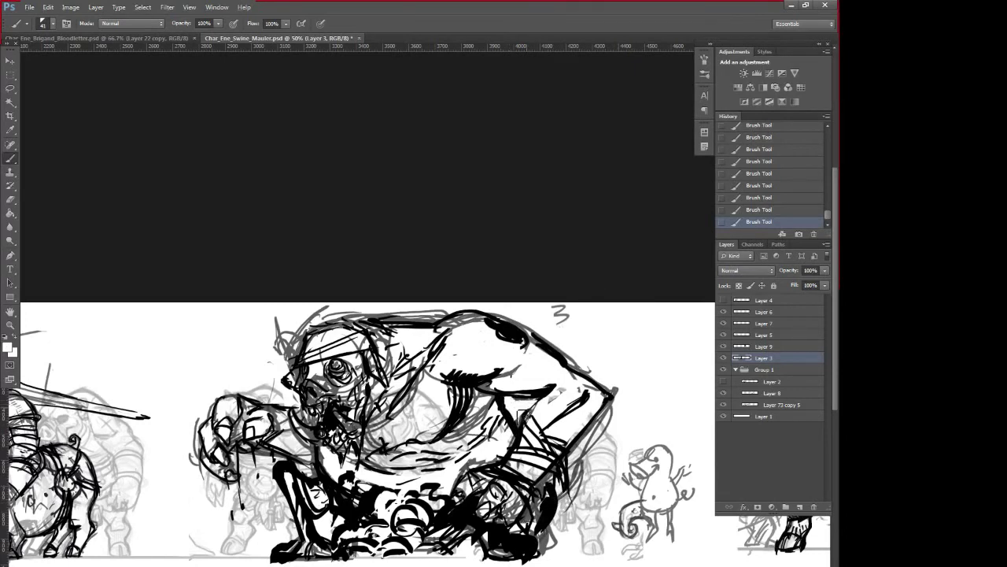
- Paint white highlights along the upper part of the giant's bony front leg
alt+click(330, 467)
mouse_move(332, 464)
mouse_down()
mouse_move(285, 481)
mouse_move(320, 480)
mouse_move(285, 477)
mouse_move(316, 493)
mouse_up()
alt+click(324, 477)
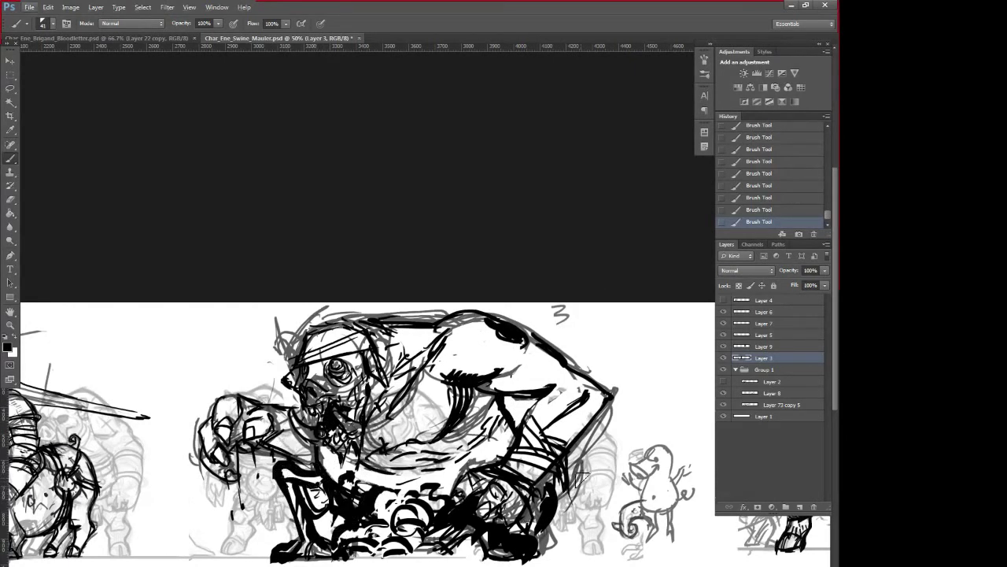
- Paint a rounded black lump with white flecks at the base of the guts beside the rear foot
key(x)
mouse_move(433, 498)
mouse_down()
mouse_move(457, 513)
mouse_move(465, 548)
mouse_move(447, 531)
mouse_move(414, 556)
mouse_up()
alt+click(458, 514)
mouse_move(417, 556)
mouse_down()
mouse_move(466, 554)
mouse_move(464, 545)
mouse_up()
mouse_move(433, 540)
mouse_down()
mouse_move(420, 555)
mouse_move(459, 548)
mouse_move(431, 556)
mouse_move(460, 532)
mouse_up()
alt+click(455, 523)
key(x)
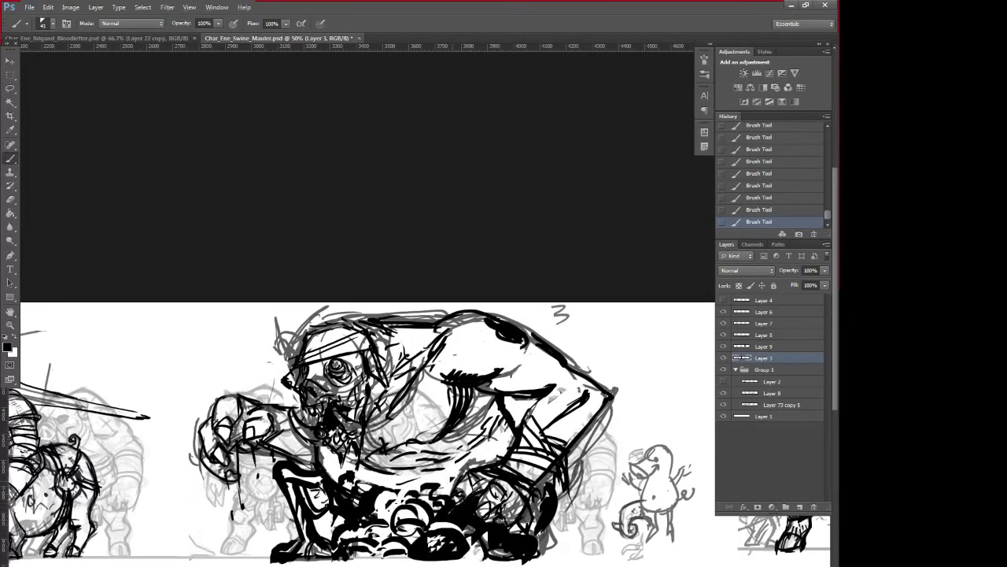
- Cut white strokes through the belly wrinkles and darken the banded area under the giant's jaw and outstretched arm
mouse_move(455, 485)
mouse_down()
mouse_move(490, 464)
mouse_move(452, 494)
mouse_move(478, 463)
mouse_move(485, 403)
mouse_move(425, 444)
mouse_up()
alt+click(475, 455)
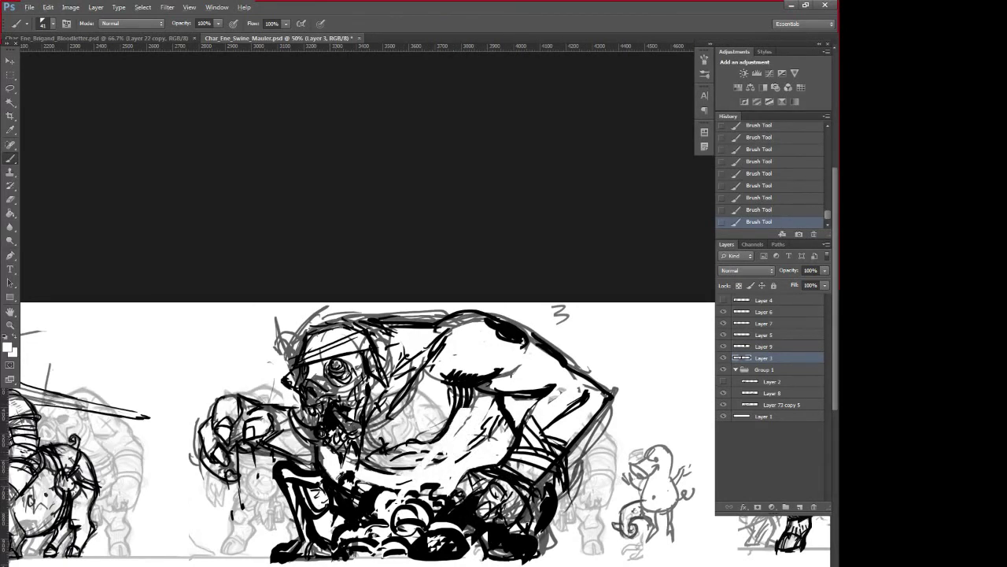
key(x)
mouse_move(339, 480)
mouse_down()
mouse_move(325, 450)
mouse_move(315, 462)
mouse_move(280, 438)
mouse_move(285, 420)
mouse_move(320, 472)
mouse_up()
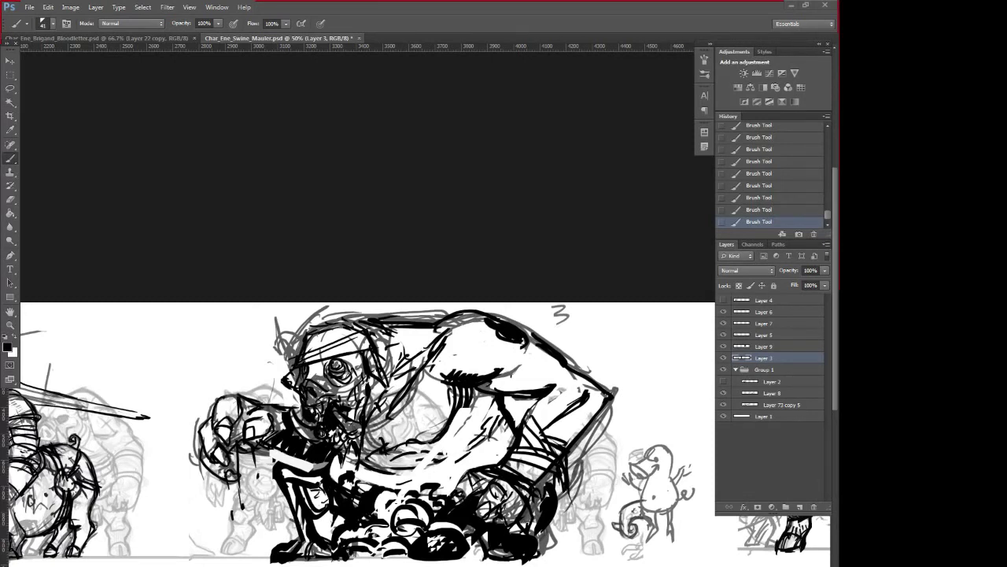
- Add black strokes running down the belly and side into the guts to suggest stretched, hanging flesh
alt+click(463, 509)
mouse_move(456, 466)
mouse_down()
mouse_move(446, 487)
mouse_move(457, 488)
mouse_move(398, 507)
mouse_up()
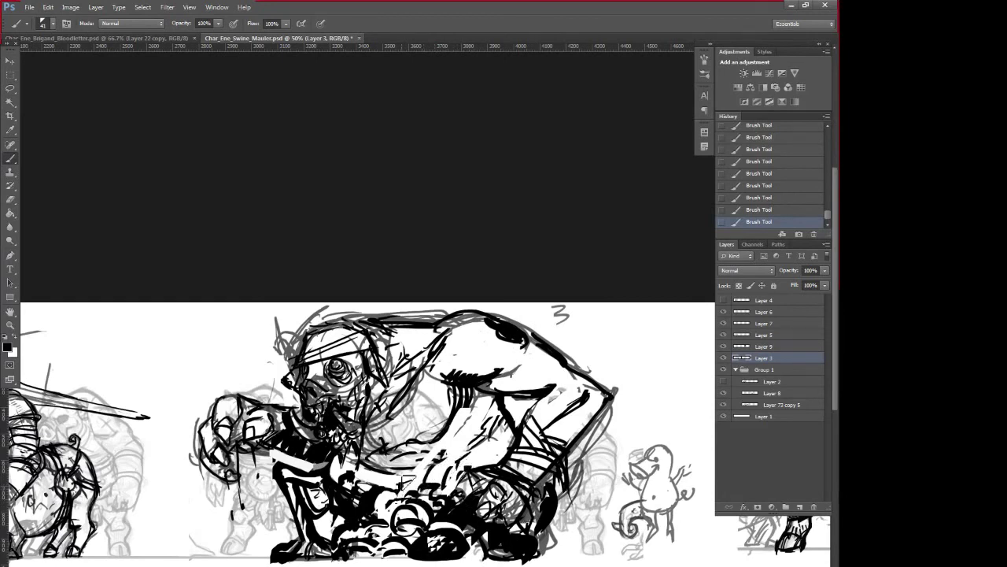
drag(482, 472, 476, 426)
drag(488, 470, 482, 431)
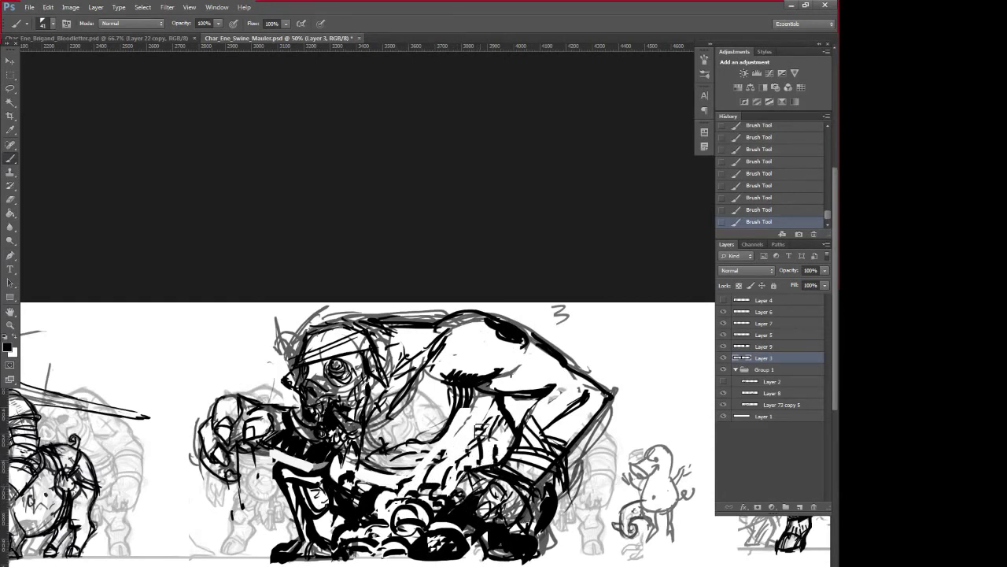
mouse_move(414, 472)
mouse_down()
mouse_move(394, 485)
mouse_move(405, 488)
mouse_up()
- Thicken the hanging shadow strokes under the giant's armpit and try extra shading on the upper arm and shoulder
mouse_move(478, 419)
mouse_down()
mouse_move(478, 396)
mouse_move(475, 414)
mouse_up()
drag(487, 408, 477, 392)
mouse_move(496, 434)
mouse_down()
mouse_move(486, 406)
mouse_move(493, 413)
mouse_move(464, 429)
mouse_move(510, 438)
mouse_up()
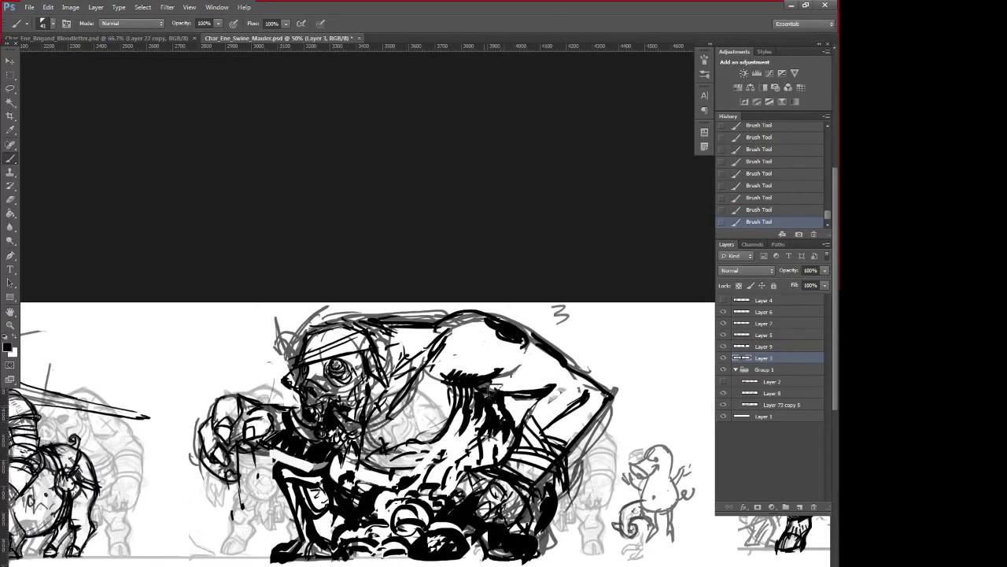
drag(494, 389, 548, 384)
key(ctrl+z)
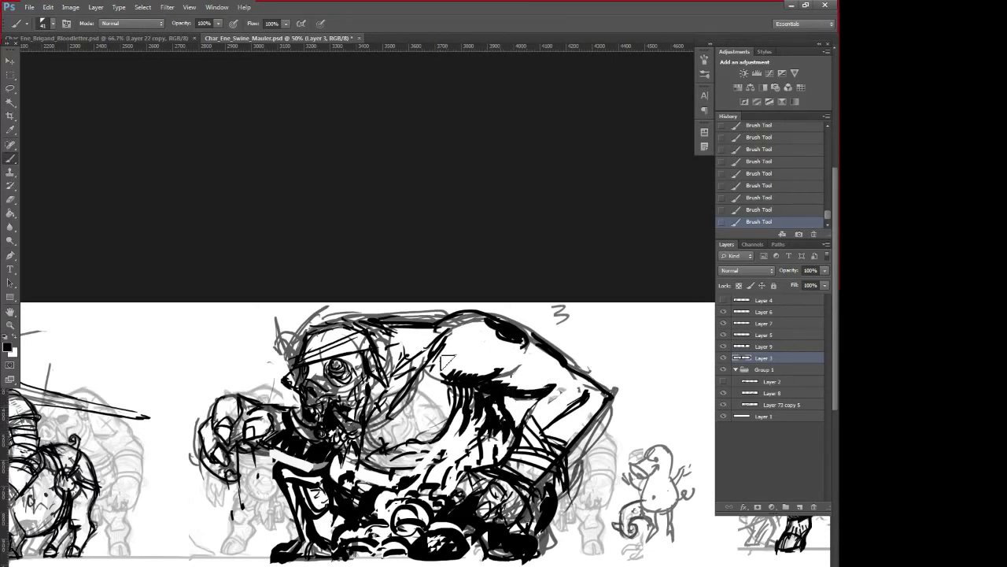
mouse_move(446, 362)
mouse_down()
mouse_move(452, 341)
mouse_move(457, 360)
mouse_up()
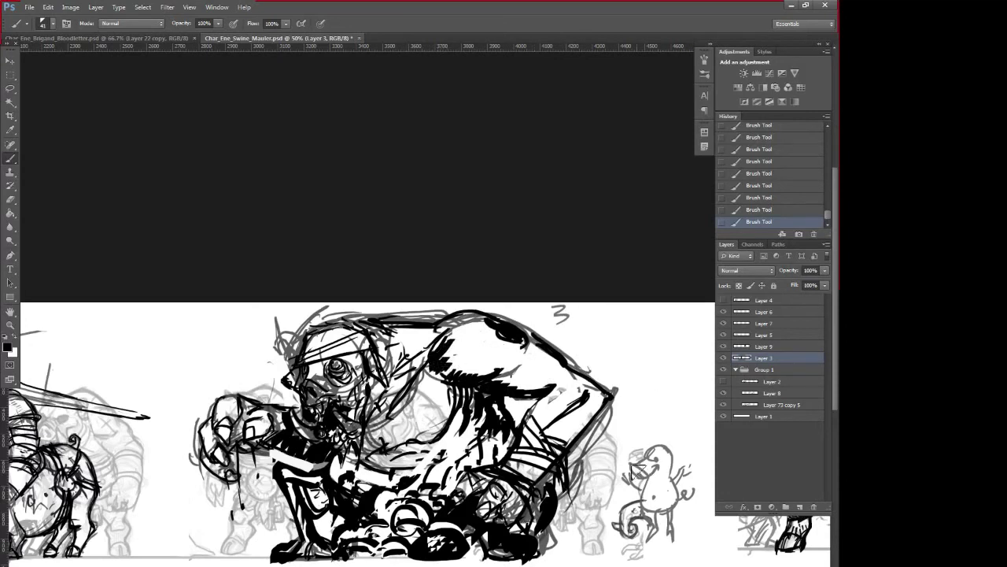
key(ctrl+z)
- Darken the neck behind the giant's ear and jaw, undoing the trial strokes along the sagging chest fold
mouse_move(389, 388)
mouse_down()
mouse_move(370, 419)
mouse_move(385, 447)
mouse_move(381, 387)
mouse_move(392, 365)
mouse_move(402, 370)
mouse_move(383, 373)
mouse_move(394, 356)
mouse_move(408, 360)
mouse_move(411, 334)
mouse_up()
mouse_move(458, 411)
mouse_down()
mouse_move(438, 429)
mouse_move(453, 399)
mouse_move(434, 455)
mouse_up()
key(ctrl+z)
key(ctrl+z)
mouse_move(458, 388)
mouse_down()
mouse_move(440, 433)
mouse_move(402, 453)
mouse_move(399, 442)
mouse_move(431, 433)
mouse_move(440, 397)
mouse_move(435, 440)
mouse_move(444, 412)
mouse_up()
key(ctrl+z)
alt+click(437, 407)
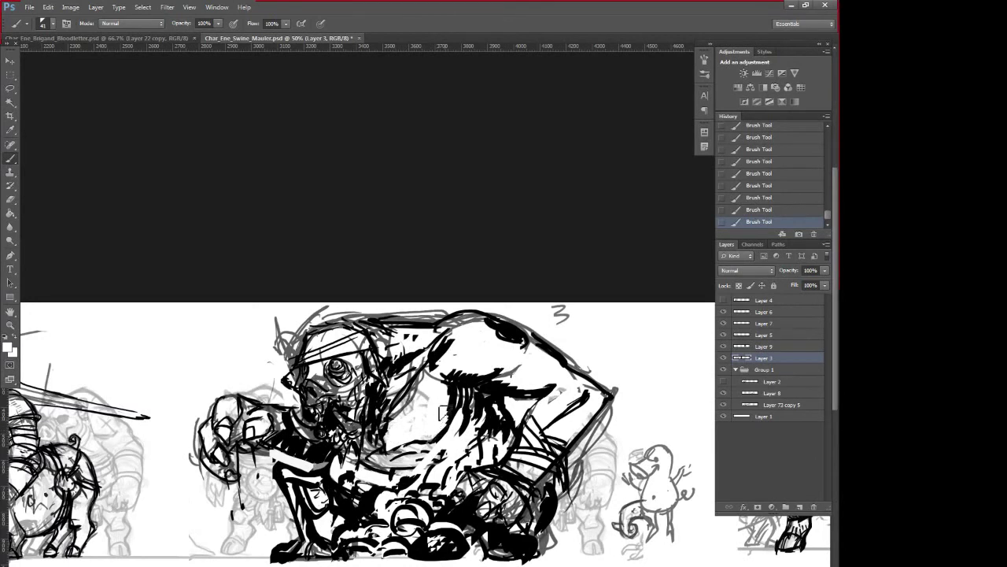
- Redefine the giant's lower chest and belly folds with alternating black and white strokes
alt+click(452, 392)
alt+click(452, 405)
mouse_move(399, 458)
mouse_down()
mouse_move(442, 453)
mouse_move(373, 450)
mouse_up()
alt+click(452, 384)
alt+click(364, 458)
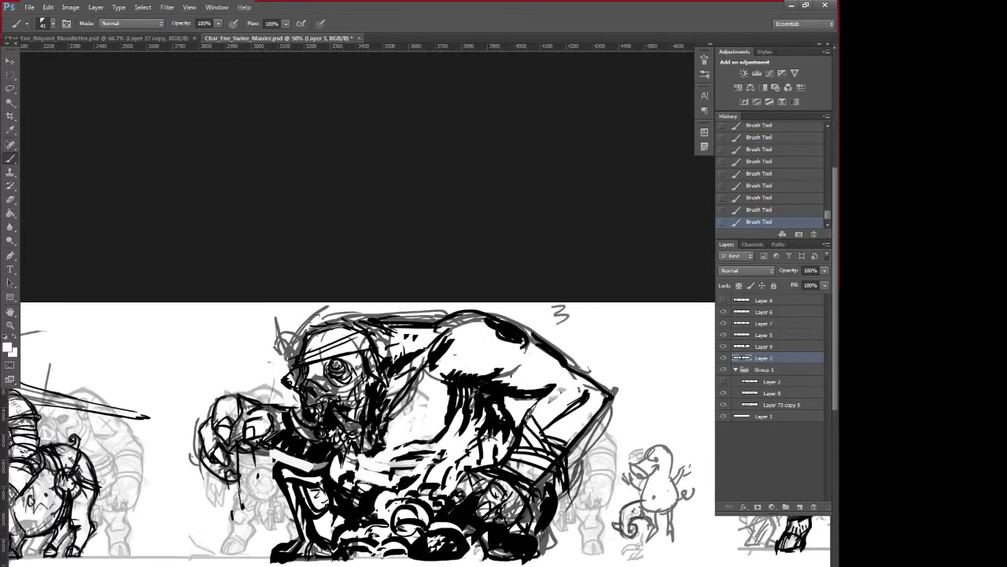
alt+click(407, 447)
mouse_move(385, 474)
mouse_down()
mouse_move(368, 471)
mouse_move(406, 466)
mouse_up()
drag(466, 442, 451, 465)
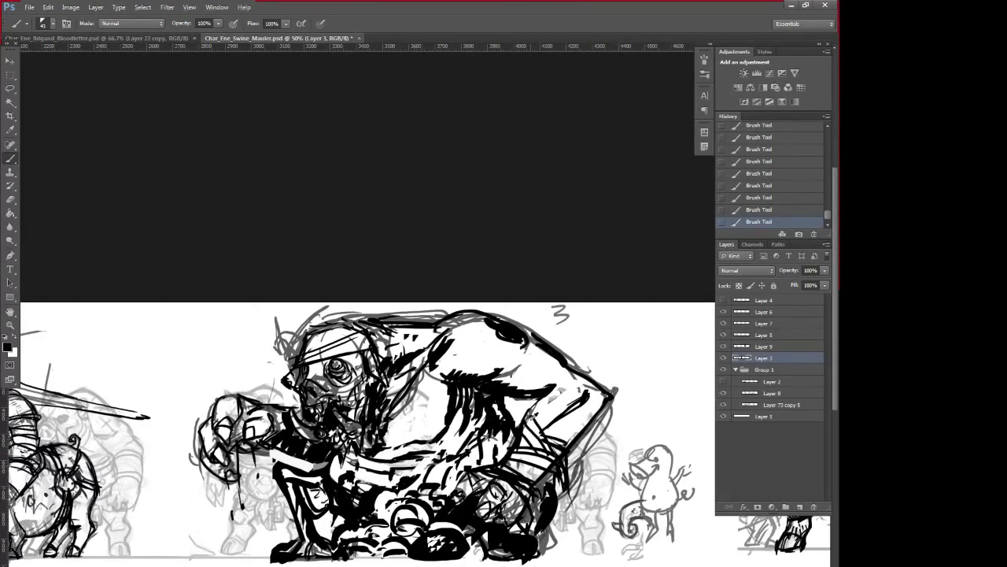
- Repaint the giant's clenched hand as a bulky fist with thick white fingers and dark gaps between them
alt+click(547, 406)
mouse_move(481, 481)
mouse_down()
mouse_move(471, 529)
mouse_move(489, 527)
mouse_up()
drag(504, 487, 502, 516)
drag(516, 498, 495, 534)
alt+click(506, 477)
mouse_move(497, 483)
mouse_down()
mouse_move(488, 538)
mouse_move(477, 516)
mouse_move(466, 526)
mouse_move(474, 537)
mouse_move(494, 479)
mouse_move(455, 500)
mouse_move(464, 531)
mouse_move(509, 538)
mouse_up()
alt+click(566, 421)
alt+click(474, 486)
drag(560, 489, 551, 502)
drag(504, 462, 532, 474)
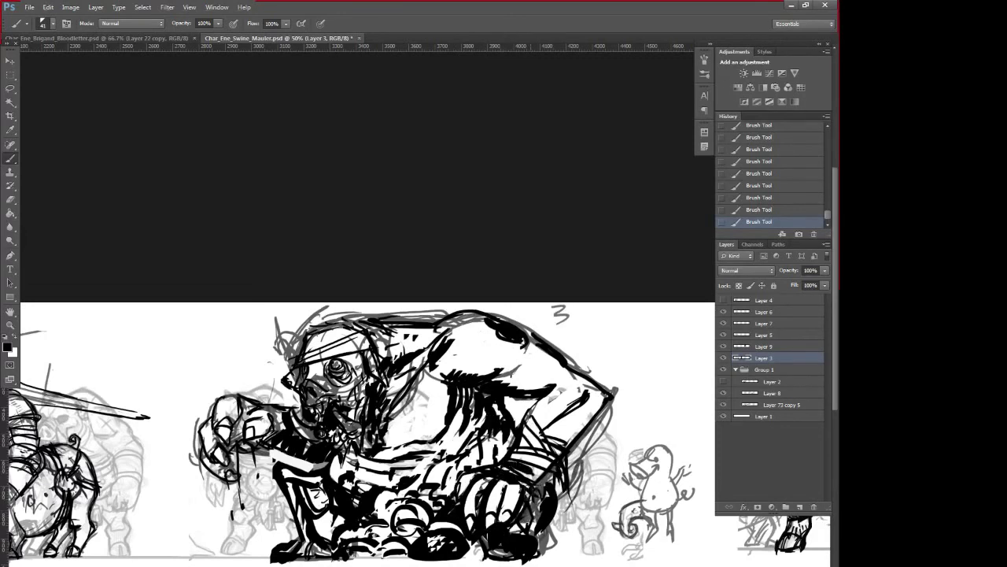
- Paint over the upper forearm wrappings and add a ring-shaped sore and small dark spots near the elbow
mouse_move(536, 417)
mouse_down()
mouse_move(563, 443)
mouse_move(523, 406)
mouse_move(532, 410)
mouse_move(556, 386)
mouse_up()
alt+click(548, 392)
alt+click(548, 402)
alt+click(524, 416)
alt+click(526, 410)
mouse_move(522, 424)
mouse_down()
mouse_move(527, 399)
mouse_move(539, 416)
mouse_move(538, 404)
mouse_up()
drag(539, 401, 565, 399)
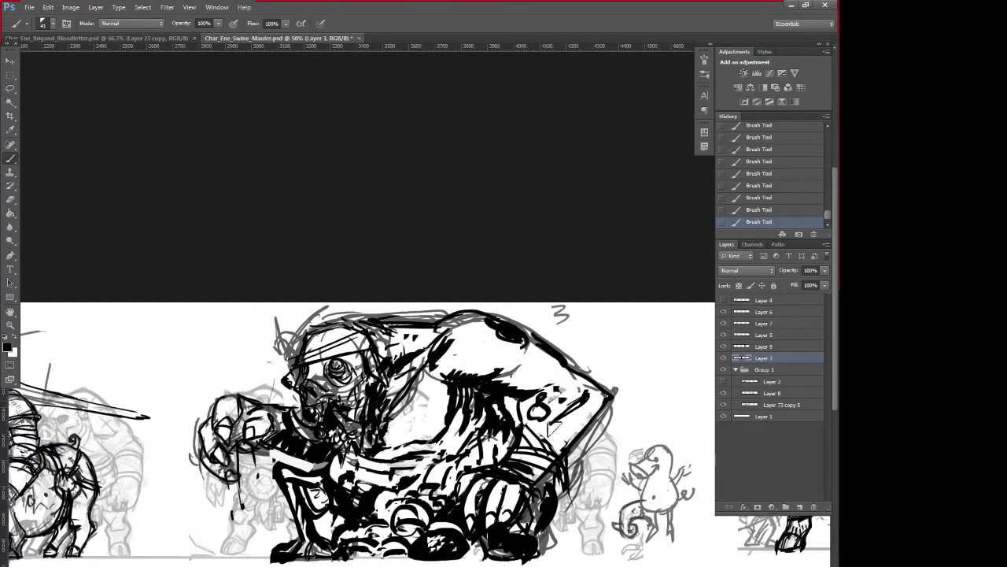
- Reshape the giant's elbow and forearm into a bulging contour, painting out the old outer lines down to the rear foot
drag(566, 458, 585, 429)
alt+click(563, 446)
mouse_move(620, 390)
mouse_down()
mouse_move(590, 423)
mouse_move(562, 472)
mouse_up()
drag(569, 467, 554, 539)
alt+click(546, 513)
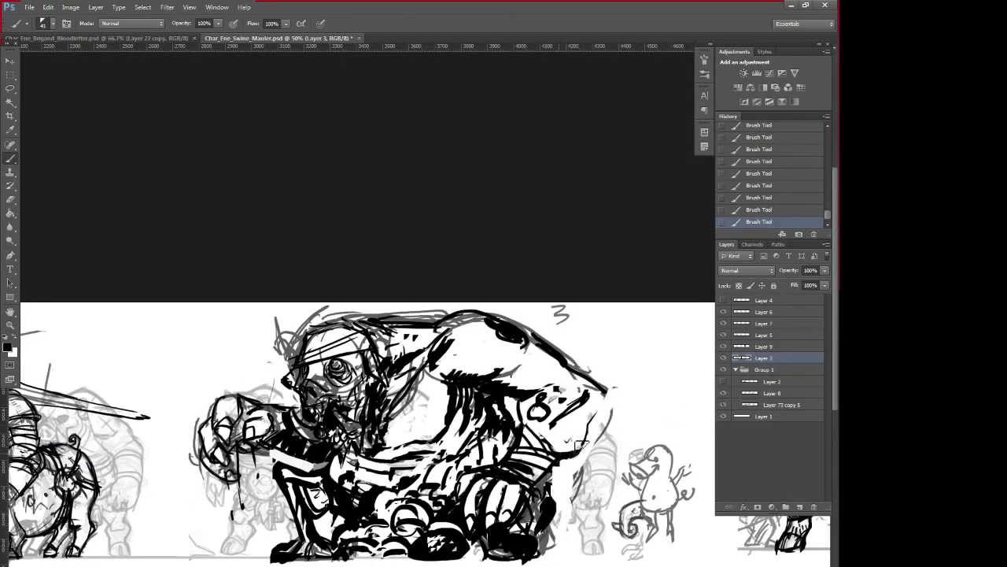
mouse_move(582, 448)
mouse_down()
mouse_move(602, 393)
mouse_move(567, 450)
mouse_move(565, 437)
mouse_move(545, 438)
mouse_move(537, 410)
mouse_move(558, 370)
mouse_up()
- Add a sore on the giant's shoulder, small dark marks on its chest and arm, and a heavier upper arm contour
drag(430, 410, 426, 423)
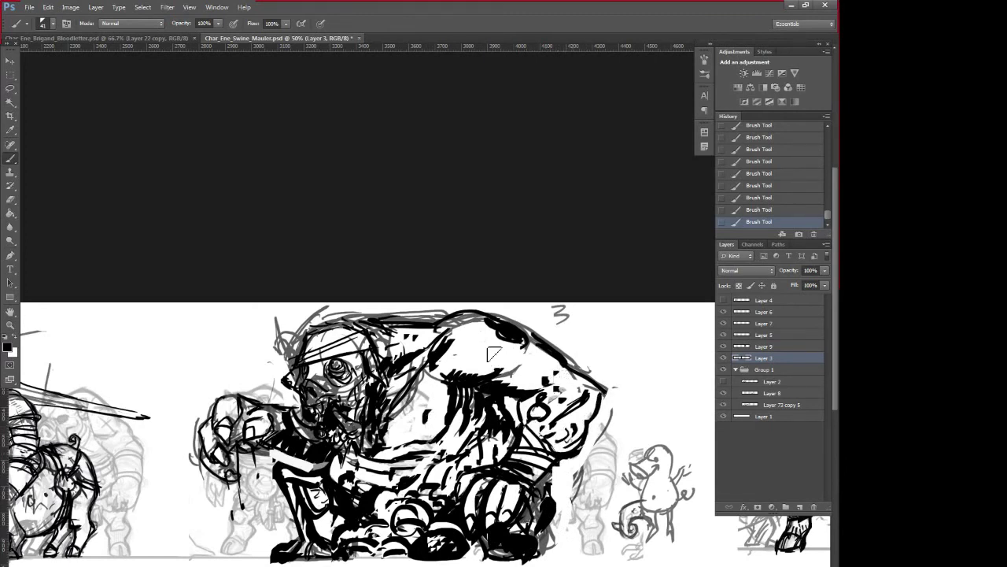
drag(495, 354, 484, 351)
mouse_move(484, 350)
mouse_down()
mouse_move(474, 327)
mouse_move(464, 342)
mouse_move(467, 330)
mouse_move(481, 364)
mouse_move(548, 340)
mouse_move(539, 358)
mouse_move(457, 320)
mouse_move(580, 364)
mouse_up()
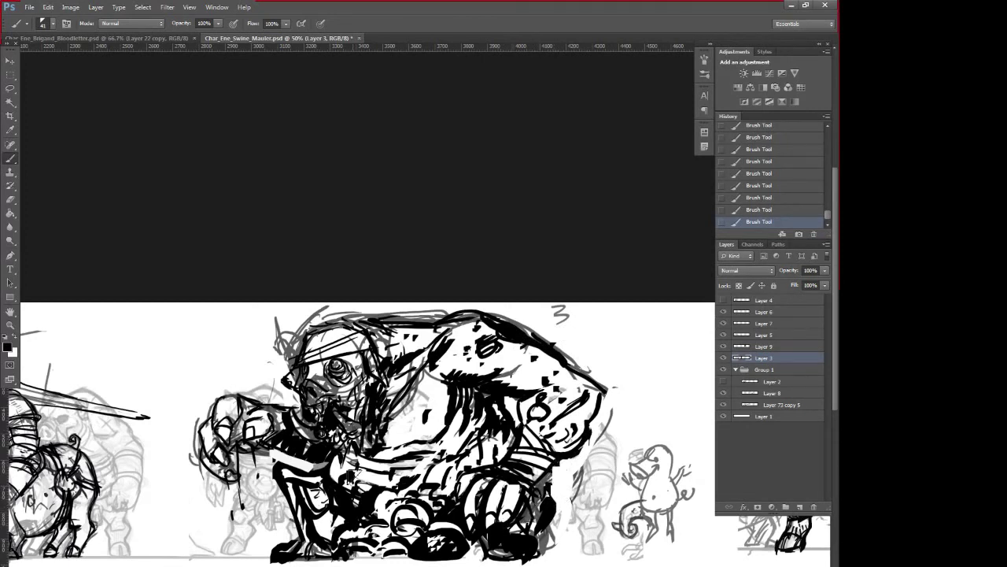
- Paint white along the outside of the giant's front leg, stepping back through the history and restoring the strokes
key(x)
mouse_move(280, 449)
mouse_down()
mouse_move(265, 458)
mouse_move(267, 477)
mouse_up()
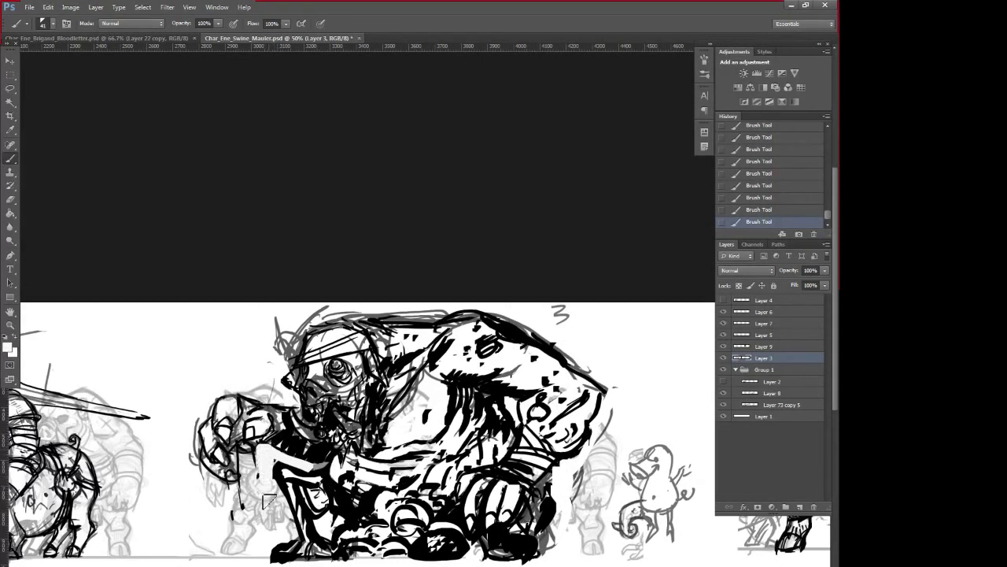
key(x)
key(ctrl+alt+z)
key(ctrl+alt+z)
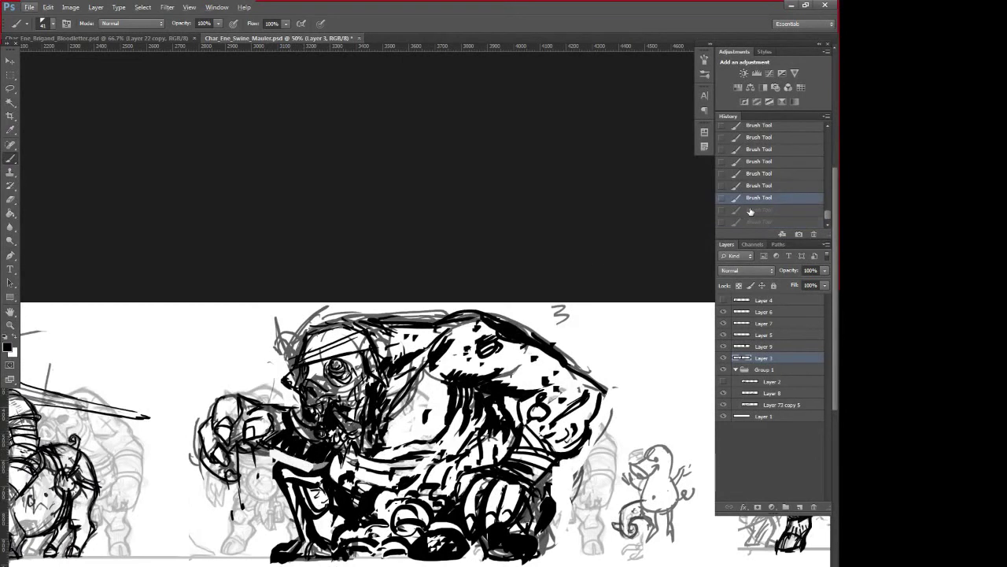
click(751, 210)
key(ctrl+shift+z)
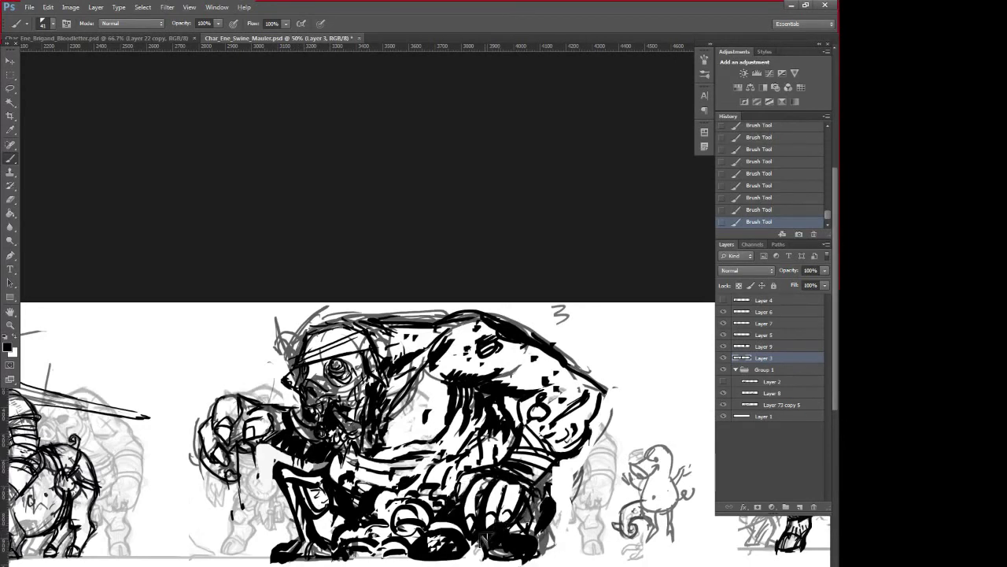
- Paint out the top of the giant's rear foot and redraw it as a wider black foot with clawed toes
key(x)
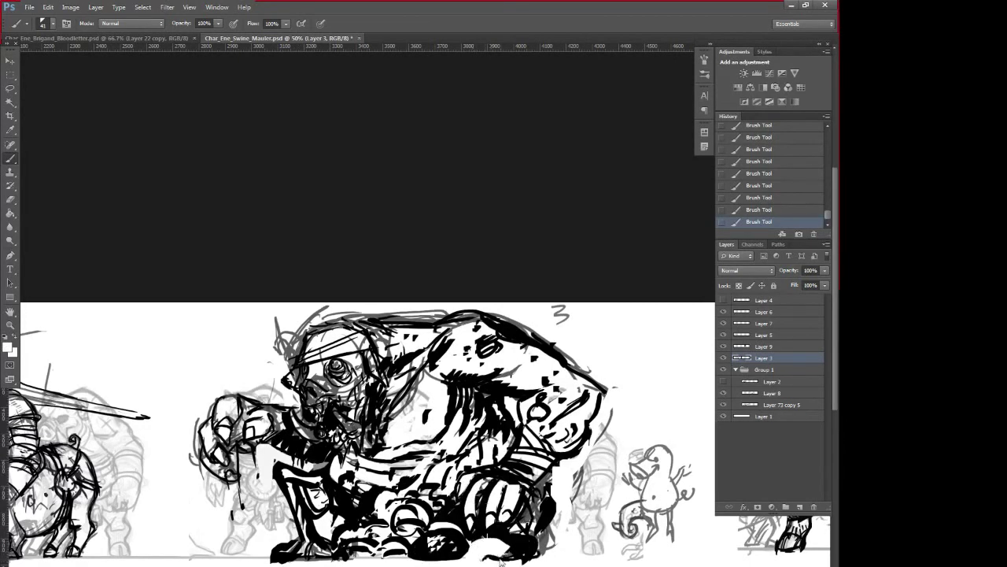
key(x)
drag(483, 549, 560, 542)
key(x)
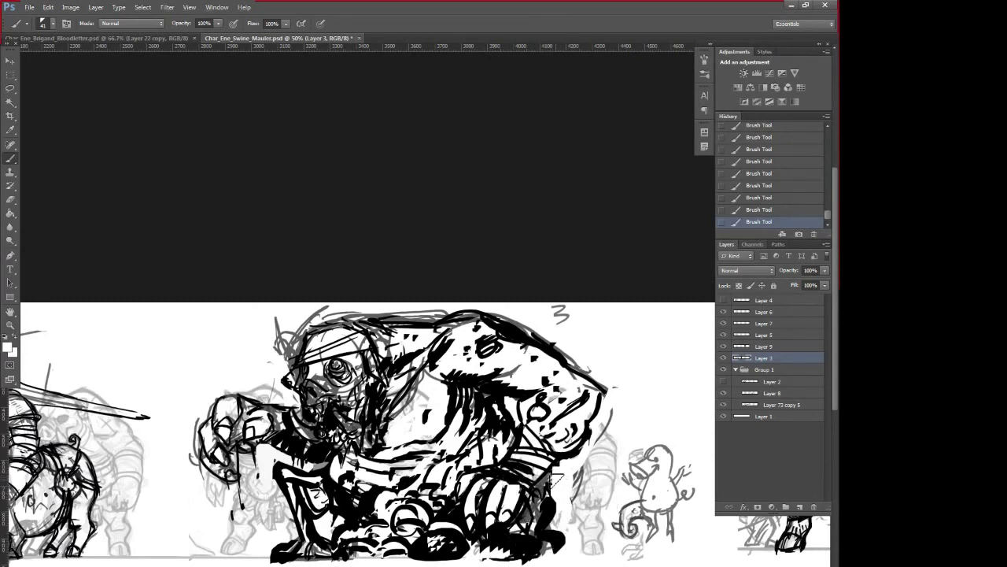
- Clean the edge behind the giant's fist, add ragged strokes below the forearm and touch up the arm above the wrappings
drag(569, 459, 557, 489)
key(x)
drag(565, 455, 573, 492)
alt+click(569, 480)
alt+click(573, 461)
drag(526, 399, 557, 388)
key(x)
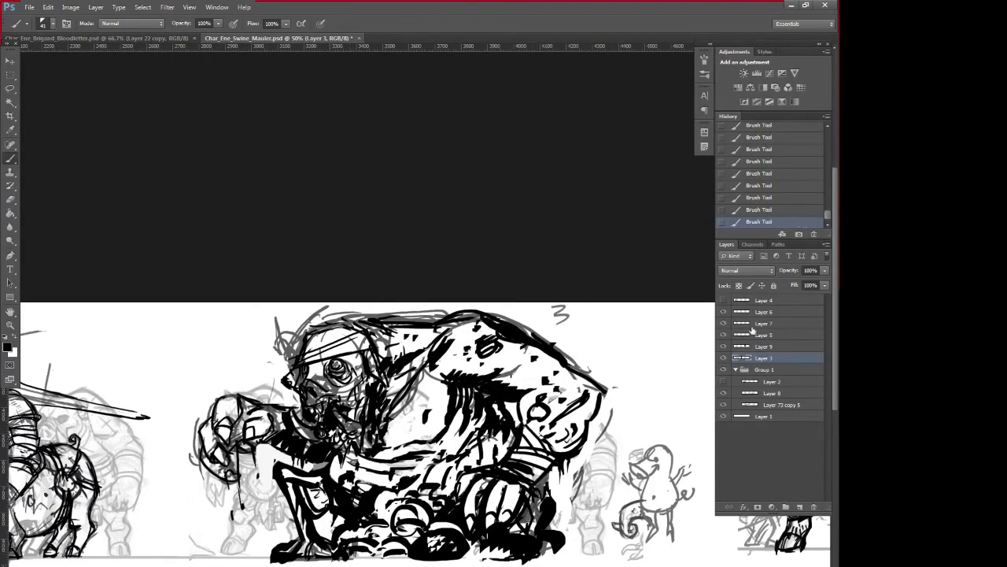
- Compare the other swine variants and the hero lineup with the inking layer hidden and shown
mouse_move(359, 422)
mouse_down()
mouse_move(455, 415)
mouse_move(405, 396)
mouse_up()
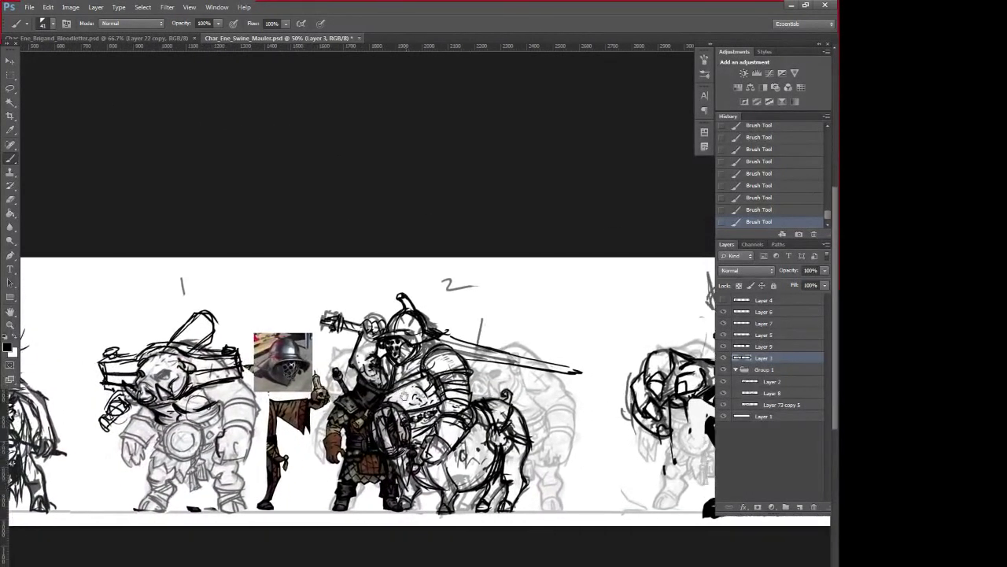
click(10, 62)
click(723, 358)
click(723, 358)
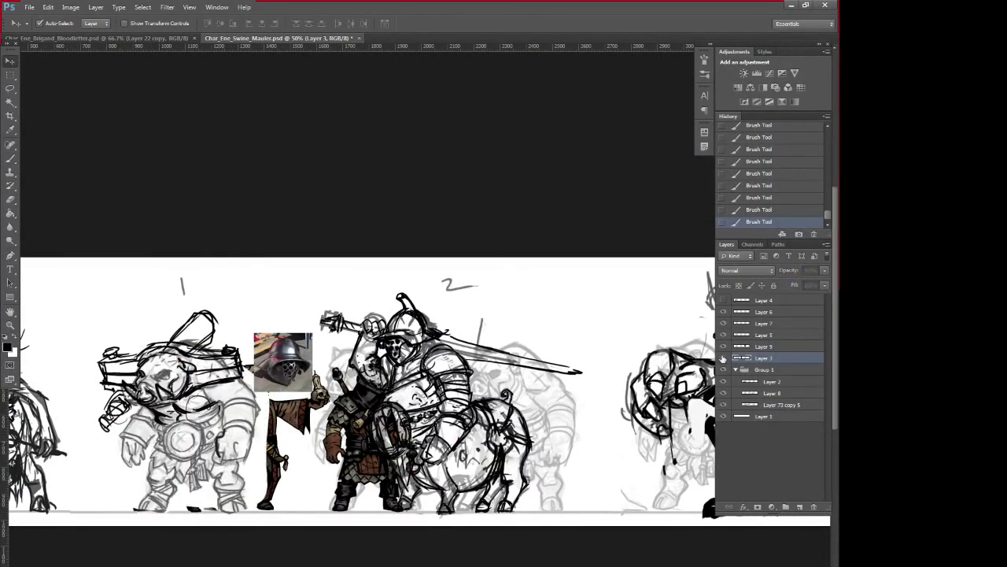
click(724, 358)
key(ctrl+plus)
key(ctrl+plus)
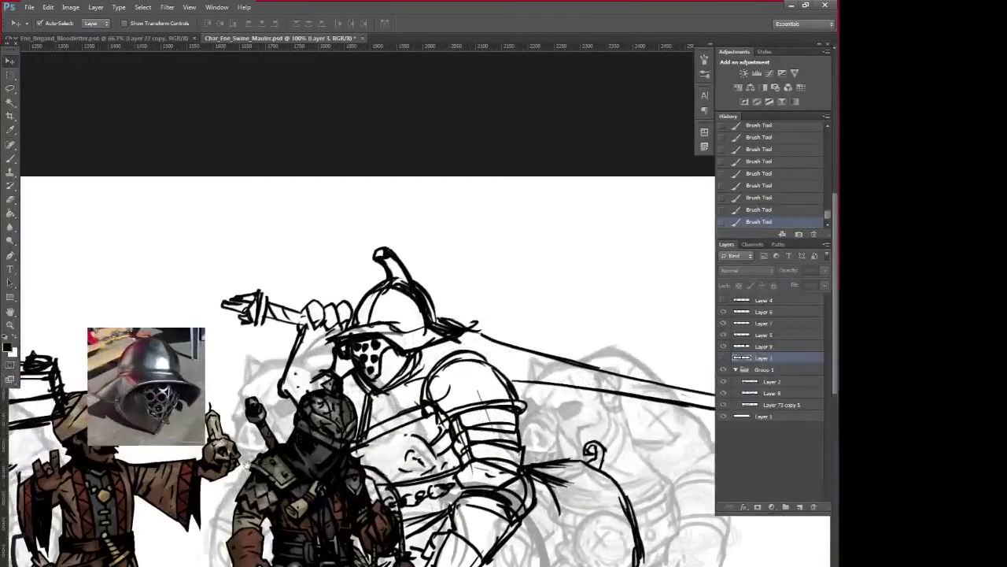
drag(250, 462, 311, 388)
key(ctrl+minus)
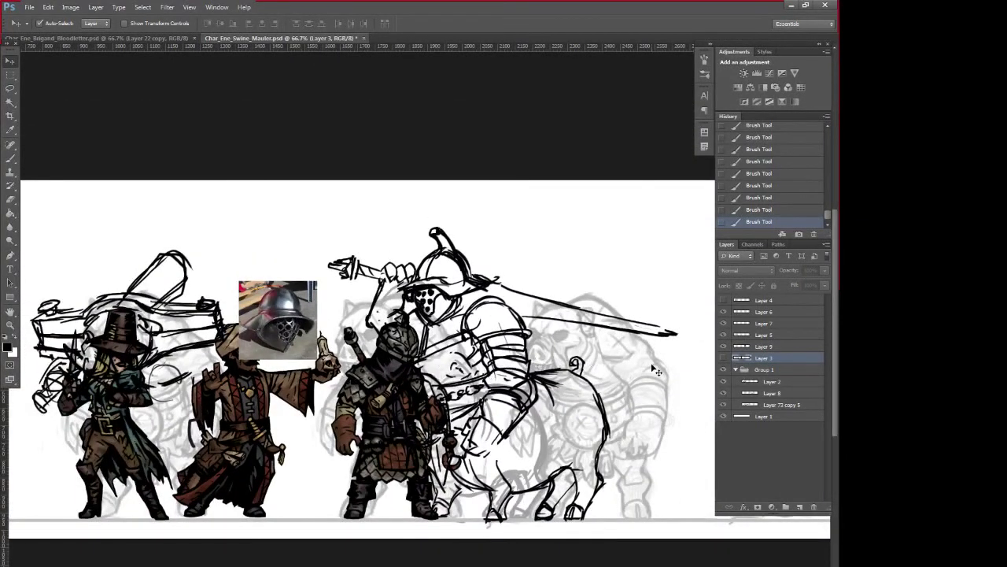
click(723, 359)
click(723, 359)
click(724, 359)
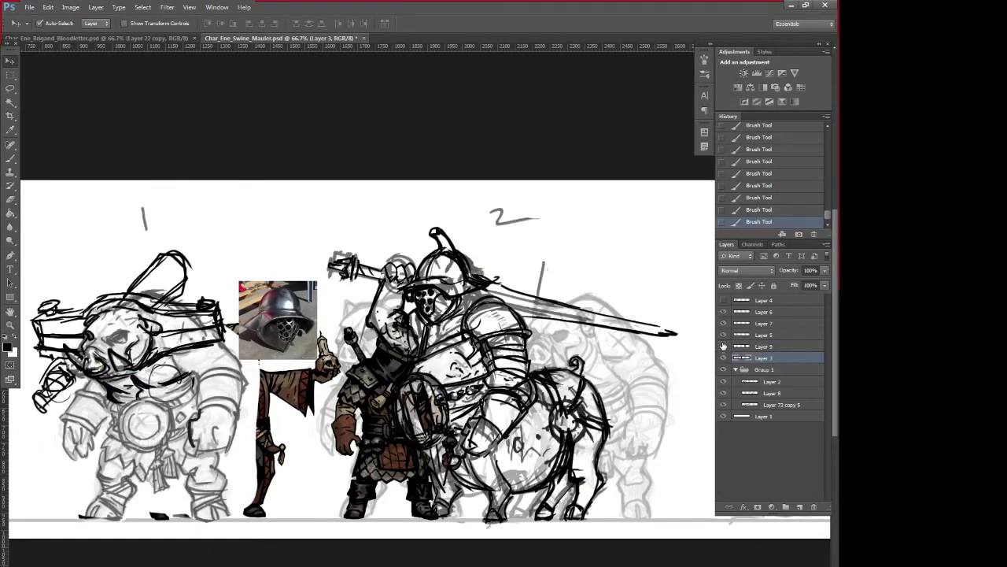
click(724, 301)
click(724, 301)
drag(692, 398, 430, 430)
drag(546, 406, 428, 419)
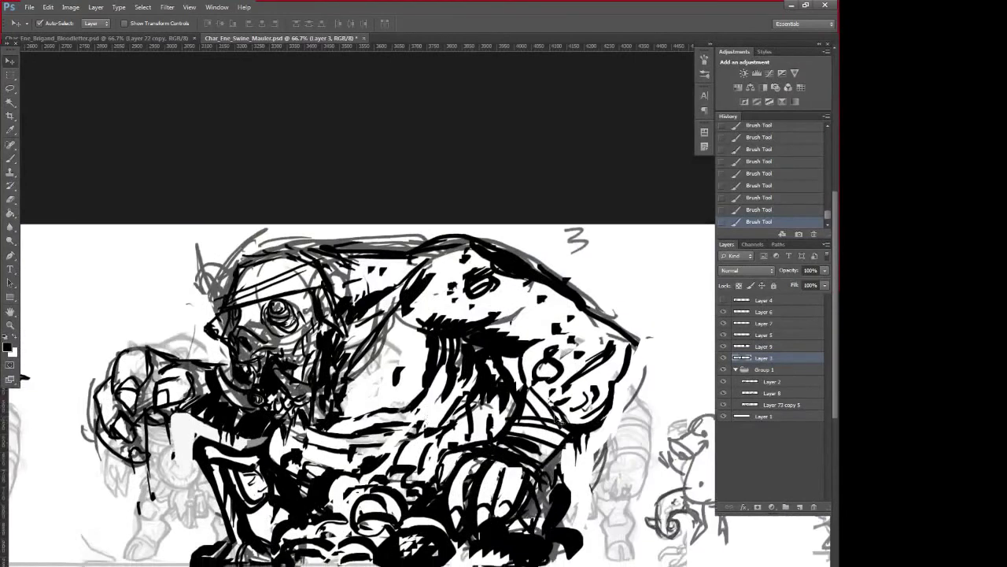
- Toggle the ink layer and Group 1 to check which one holds the faint swine sketches behind the giant
key(b)
key(ctrl+minus)
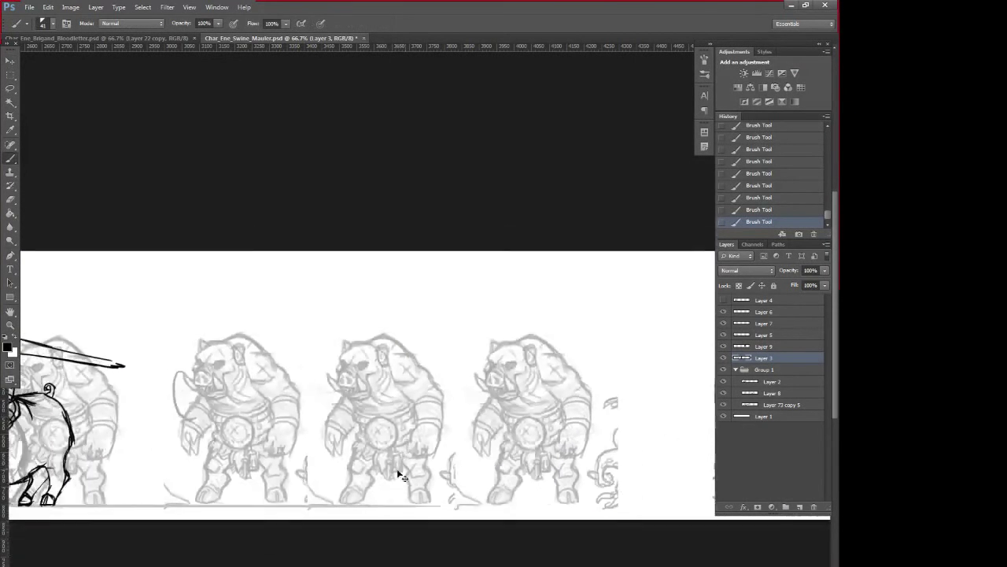
alt+click(337, 459)
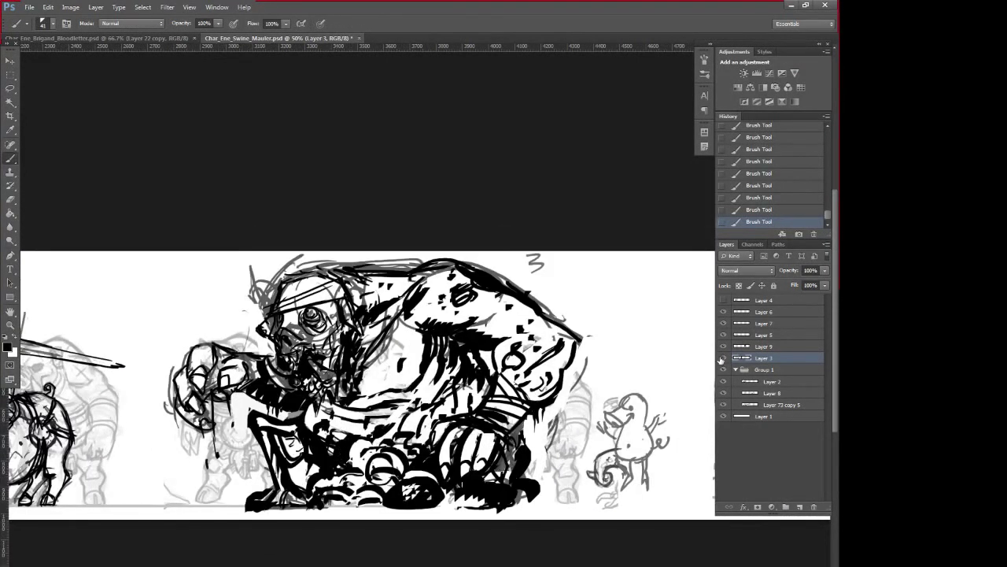
click(723, 359)
click(722, 359)
click(722, 359)
click(723, 359)
click(722, 370)
click(723, 370)
click(723, 370)
click(723, 370)
- Add a layer above Layer 2 in Group 1 and fill a rectangle around the giant with white to cover the faint sketches
click(759, 381)
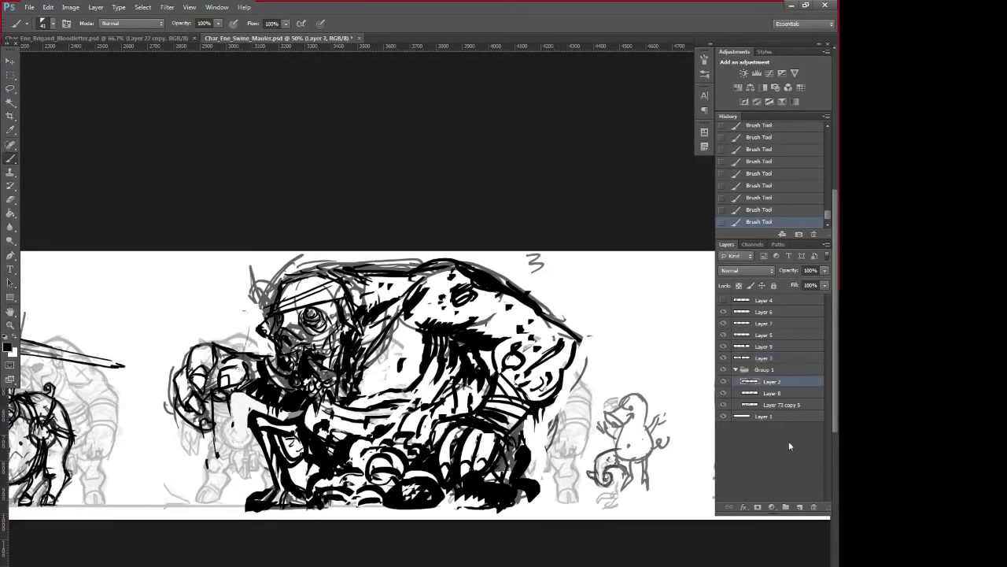
click(800, 507)
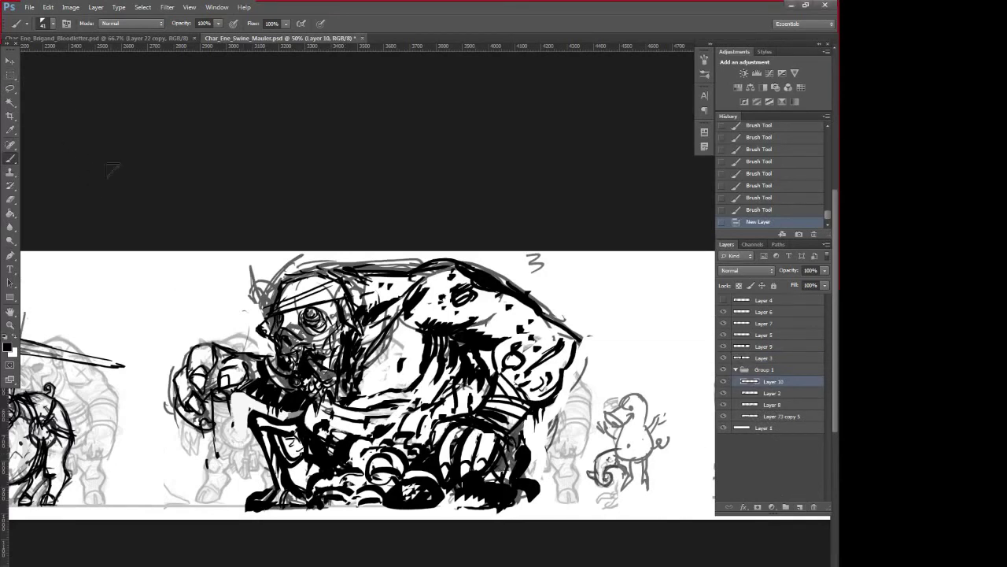
click(11, 75)
drag(235, 364, 677, 520)
click(11, 213)
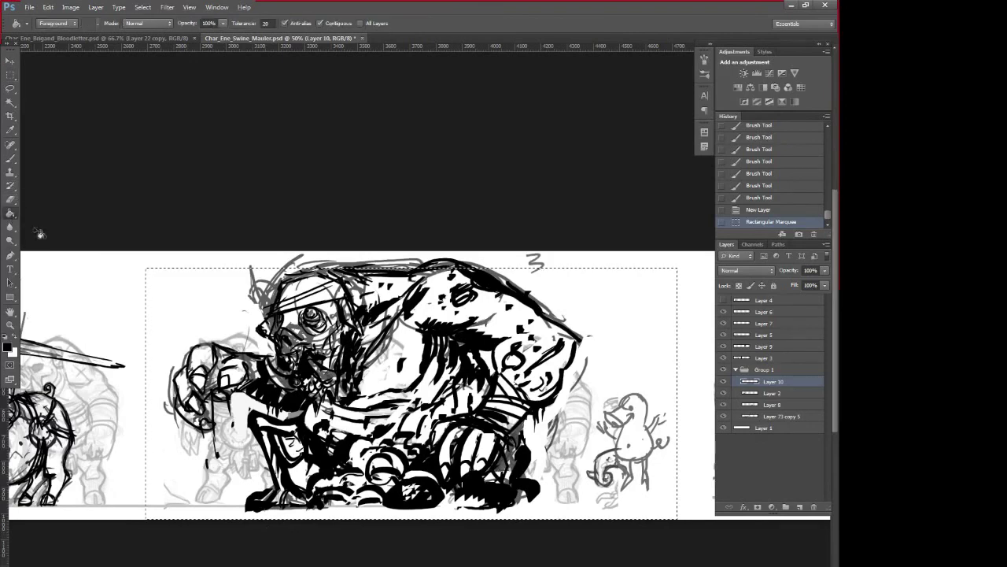
key(x)
key(alt+BackSpace)
key(ctrl+d)
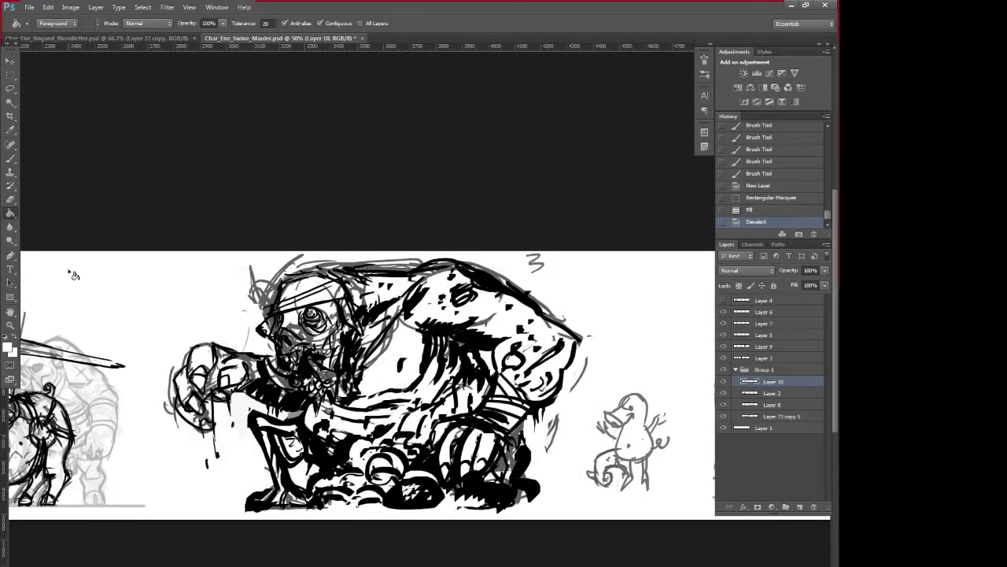
drag(507, 541, 574, 548)
key(b)
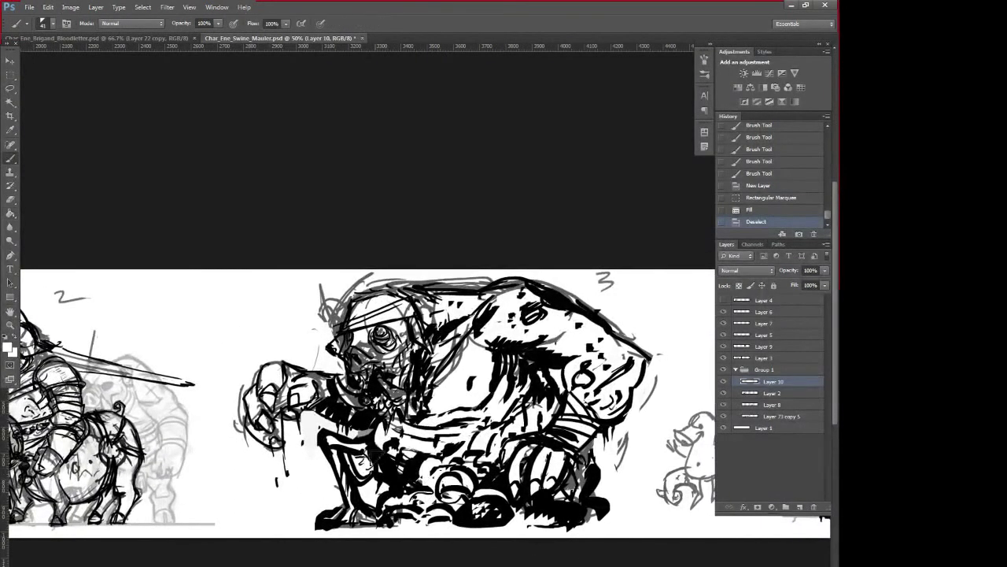
key(x)
drag(318, 444, 334, 477)
key(ctrl+z)
click(723, 383)
click(723, 382)
click(754, 299)
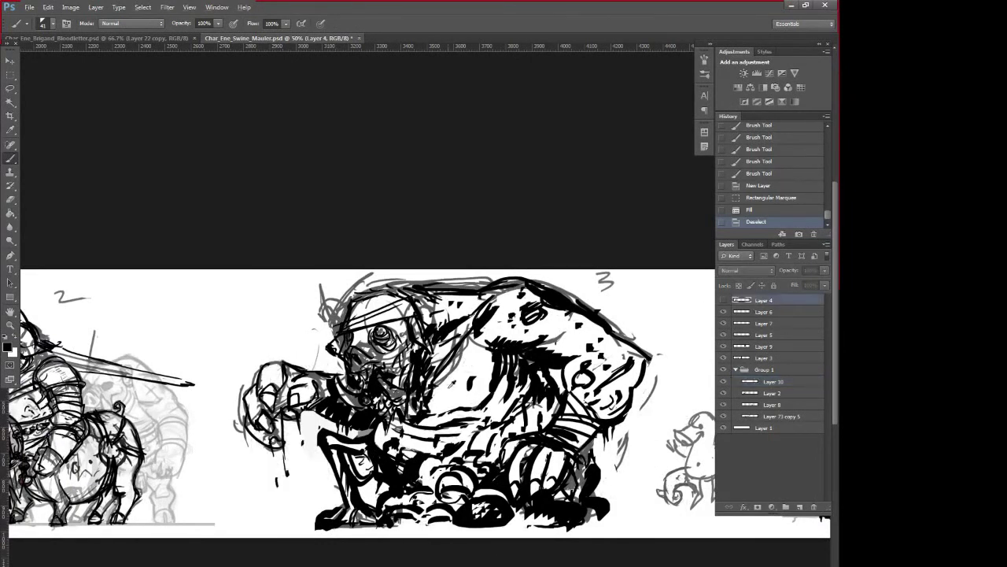
click(327, 362)
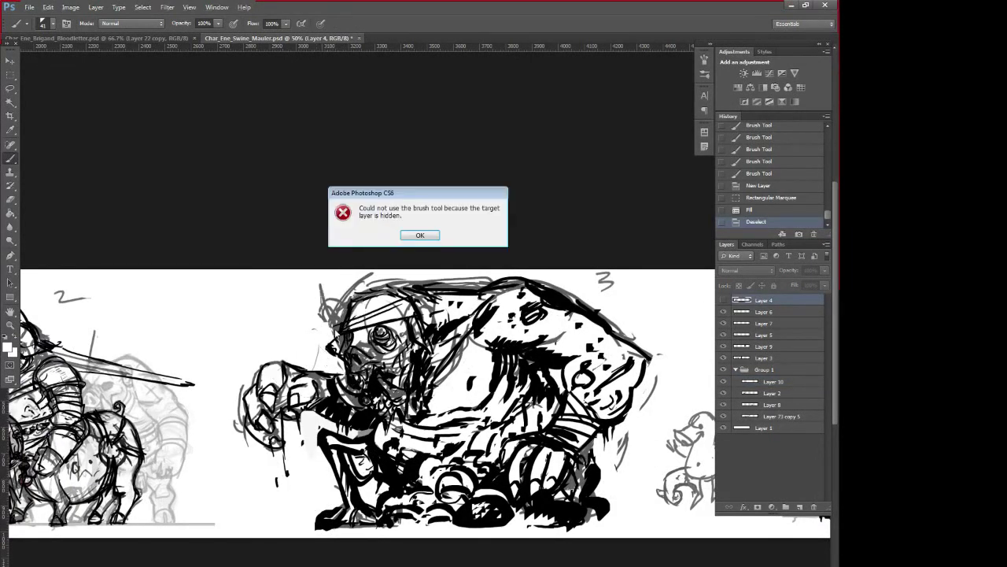
click(420, 235)
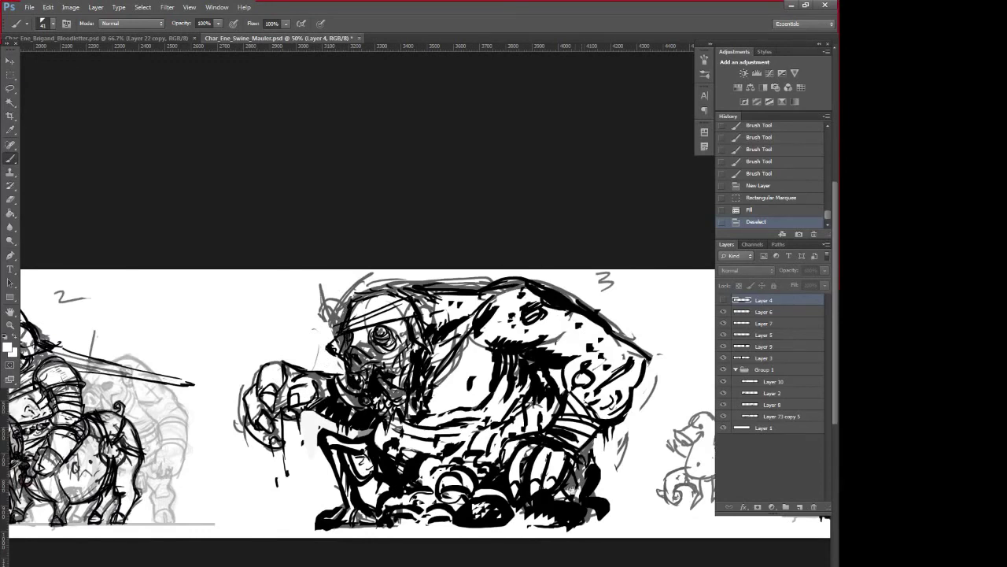
- Create a layer at the top of the stack and paint out the curly scribble beside the pig doodle's legs with white
scroll(420, 236, right, 3)
key(alt)
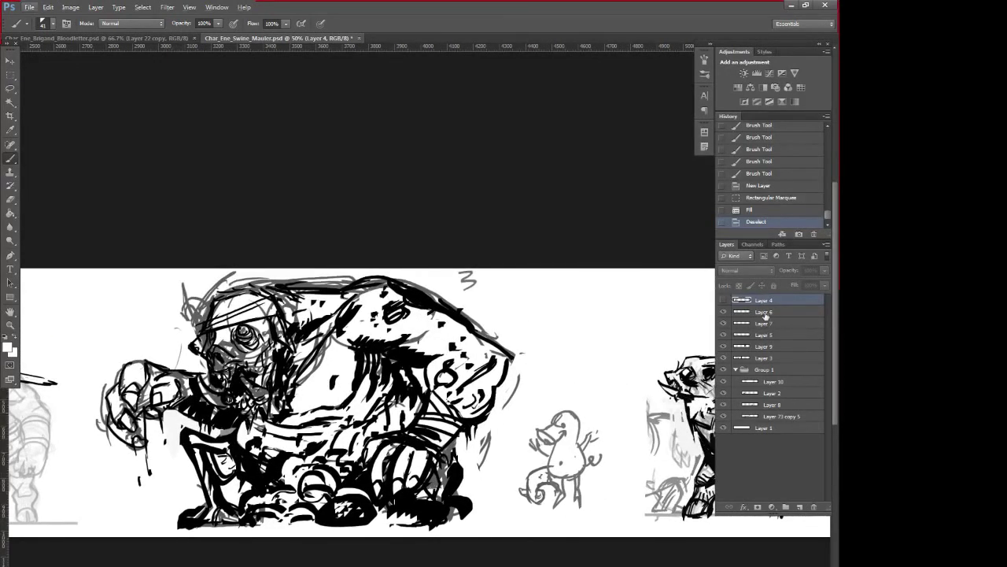
click(800, 507)
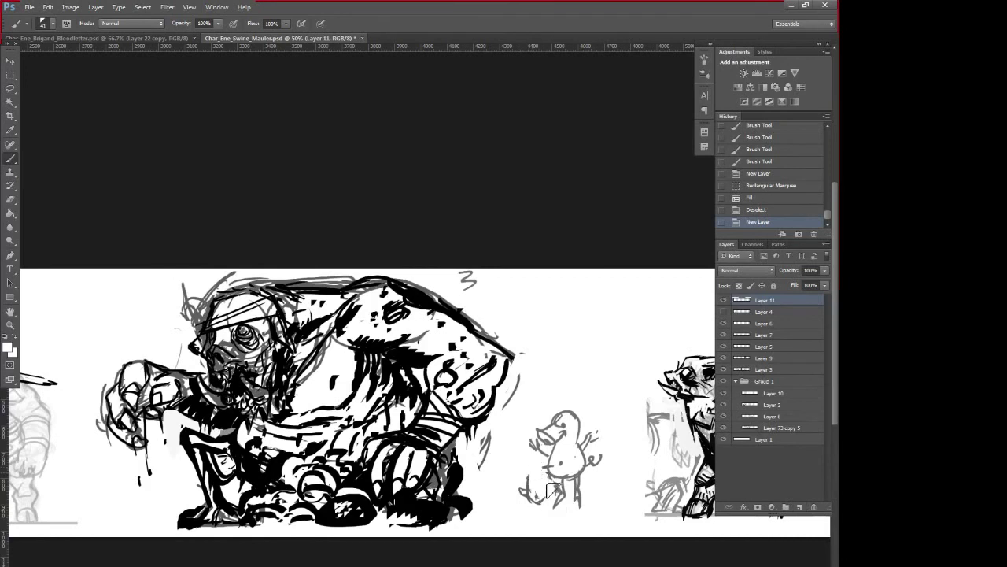
click(528, 502)
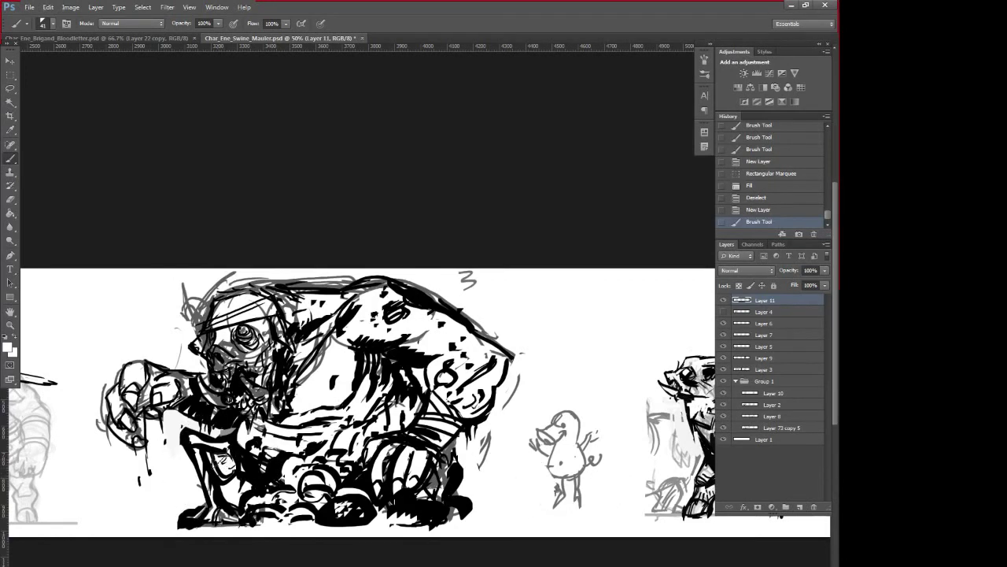
- Reshape the giant's front knee and shin with white and black strokes into a knobbier, bonier leg
click(224, 463)
click(225, 465)
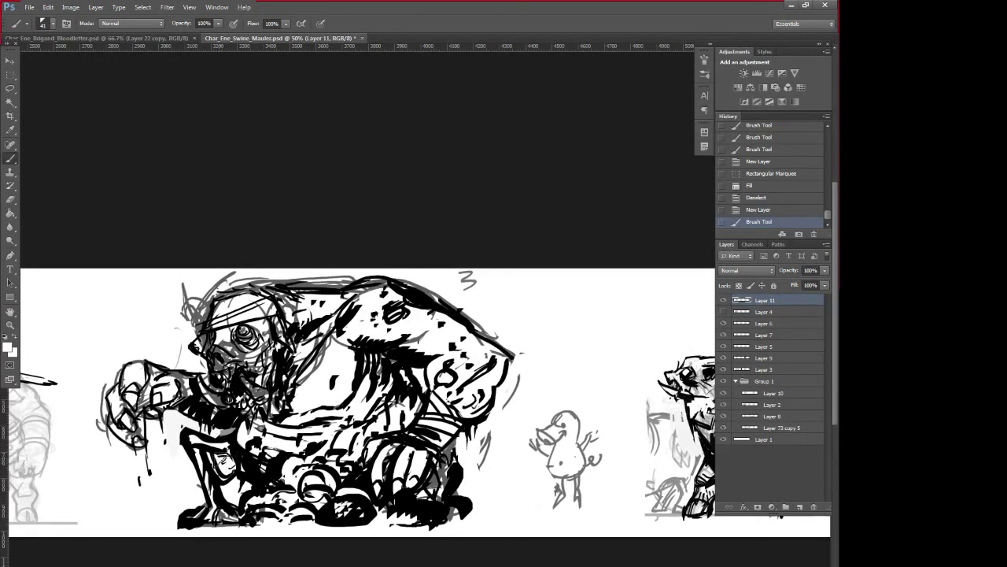
click(232, 453)
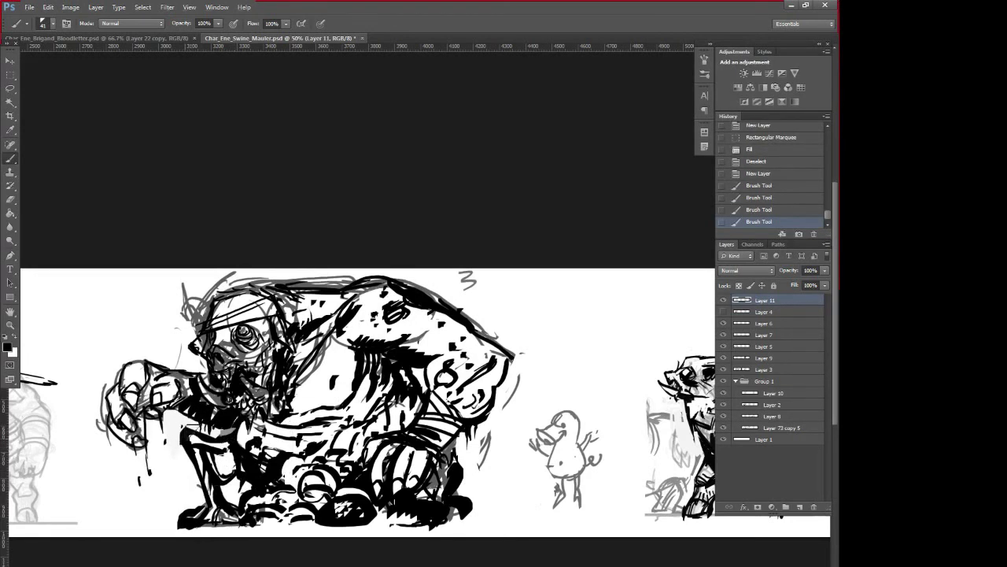
mouse_move(190, 428)
mouse_down()
mouse_move(205, 446)
mouse_move(191, 444)
mouse_move(196, 462)
mouse_move(204, 449)
mouse_move(201, 468)
mouse_up()
alt+click(192, 441)
alt+click(191, 448)
alt+click(198, 443)
alt+click(201, 451)
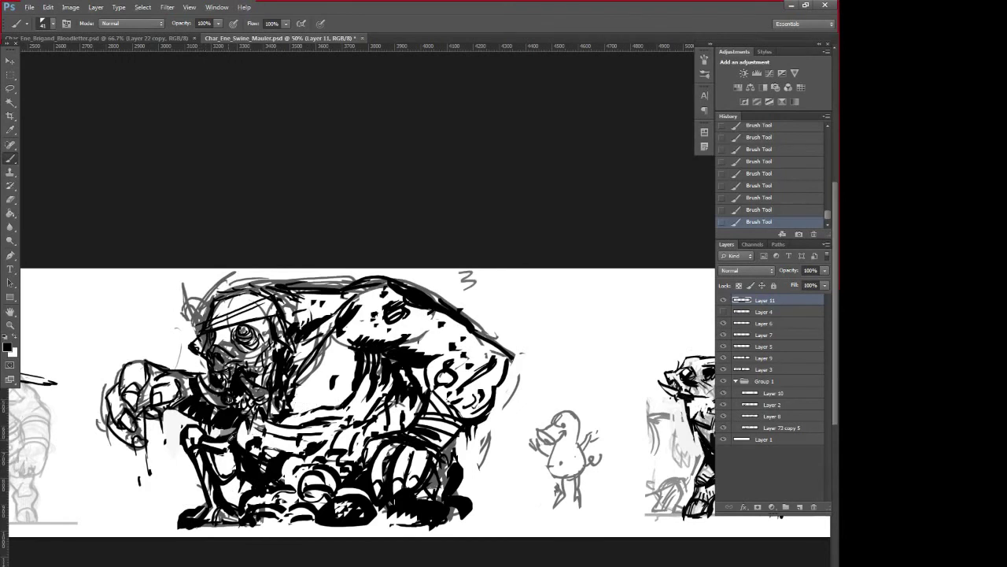
drag(232, 436, 230, 443)
alt+click(231, 446)
- Recut the giant's front foot into angular shapes, touch up the rear foot and fill the raised fist's inner fingers with black
key(x)
alt+click(215, 507)
mouse_move(214, 508)
mouse_down()
mouse_move(196, 520)
mouse_move(207, 507)
mouse_move(205, 522)
mouse_up()
alt+click(216, 499)
drag(390, 502, 447, 510)
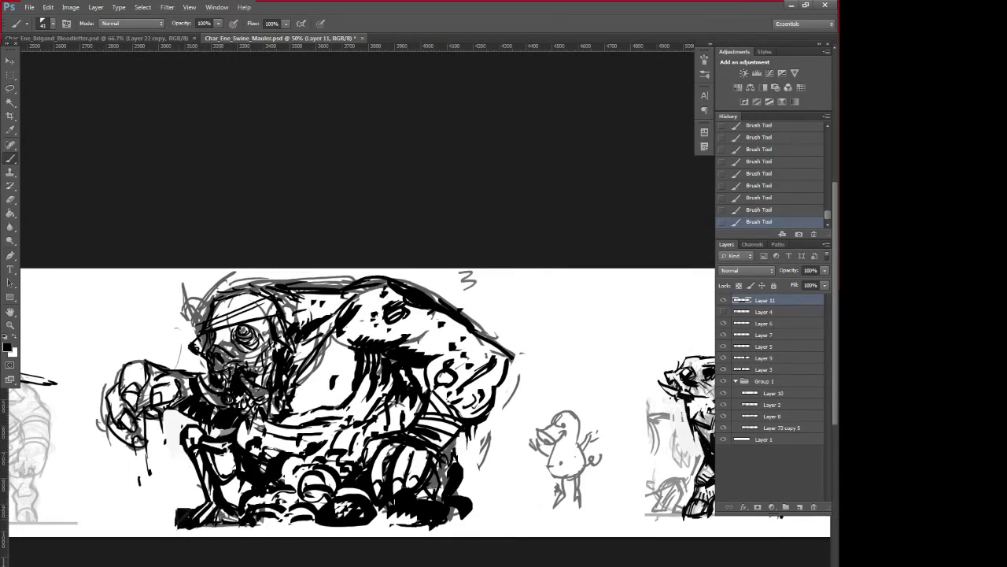
mouse_move(146, 393)
mouse_down()
mouse_move(141, 408)
mouse_move(154, 412)
mouse_move(148, 396)
mouse_move(142, 411)
mouse_up()
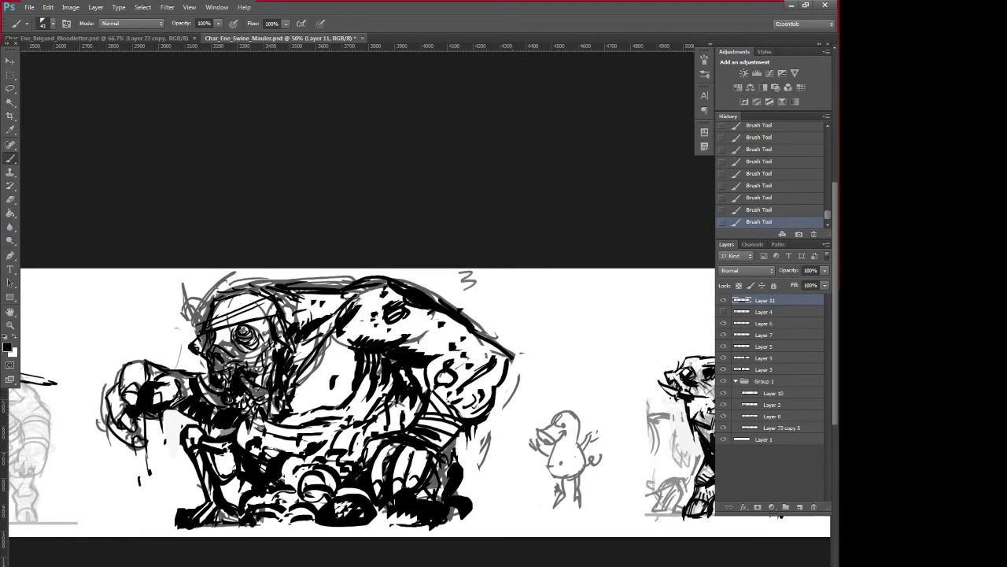
- Repaint the giant's face as a skull-like snout with open mouth, teeth and large tusks, clearing the stray lines around the head
key(x)
mouse_move(209, 294)
mouse_down()
mouse_move(173, 311)
mouse_move(269, 277)
mouse_move(337, 281)
mouse_move(424, 265)
mouse_move(259, 266)
mouse_move(179, 296)
mouse_move(217, 316)
mouse_move(232, 362)
mouse_move(216, 365)
mouse_move(265, 393)
mouse_move(214, 394)
mouse_move(240, 403)
mouse_move(269, 334)
mouse_move(266, 374)
mouse_move(258, 367)
mouse_move(266, 392)
mouse_up()
alt+click(284, 357)
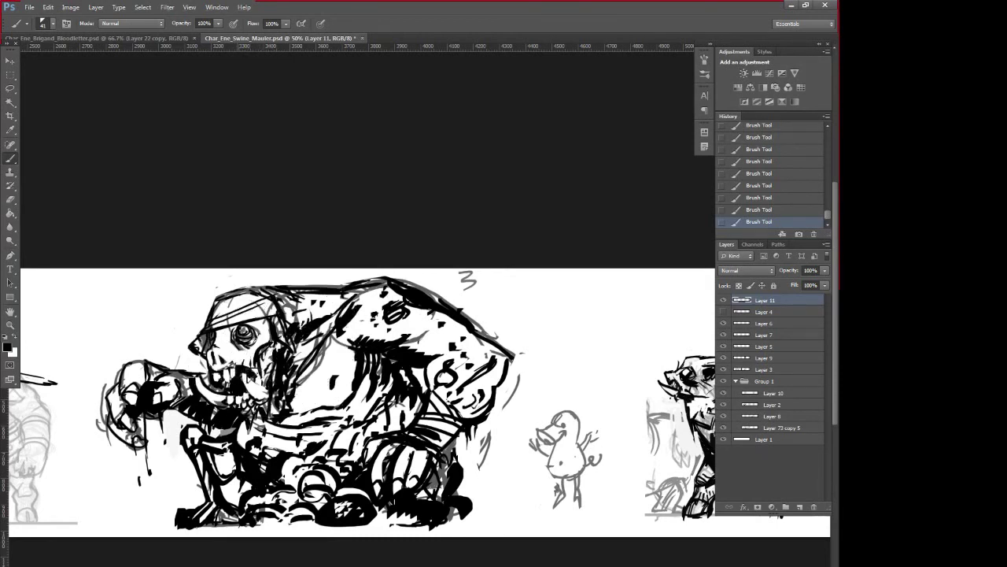
alt+click(236, 379)
mouse_move(237, 379)
mouse_down()
mouse_move(217, 382)
mouse_move(231, 381)
mouse_up()
alt+click(243, 368)
alt+click(281, 327)
- Darken the giant's eye socket and head bandage, and add tufts of hair on top of the head
mouse_move(242, 332)
mouse_down()
mouse_move(253, 340)
mouse_move(210, 338)
mouse_move(249, 325)
mouse_up()
alt+click(251, 325)
key(x)
key(x)
drag(232, 338, 260, 317)
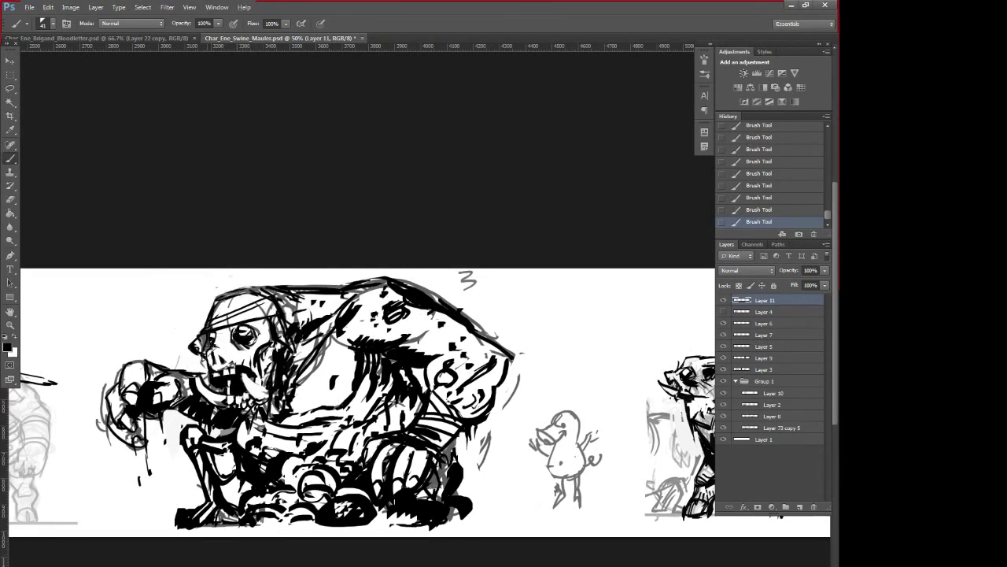
mouse_move(263, 316)
mouse_down()
mouse_move(211, 325)
mouse_move(244, 289)
mouse_move(236, 295)
mouse_move(260, 289)
mouse_up()
key(x)
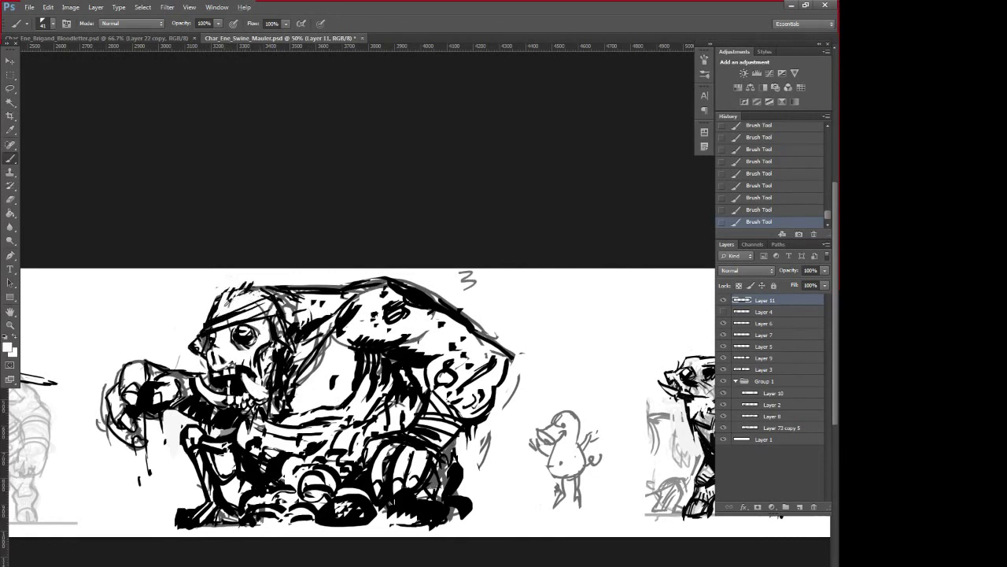
- Refine the giant's tusks and teeth, and deepen the black shadow under the jaw and along the outstretched forearm
alt+click(242, 373)
mouse_move(244, 368)
mouse_down()
mouse_move(262, 389)
mouse_move(236, 401)
mouse_move(245, 398)
mouse_up()
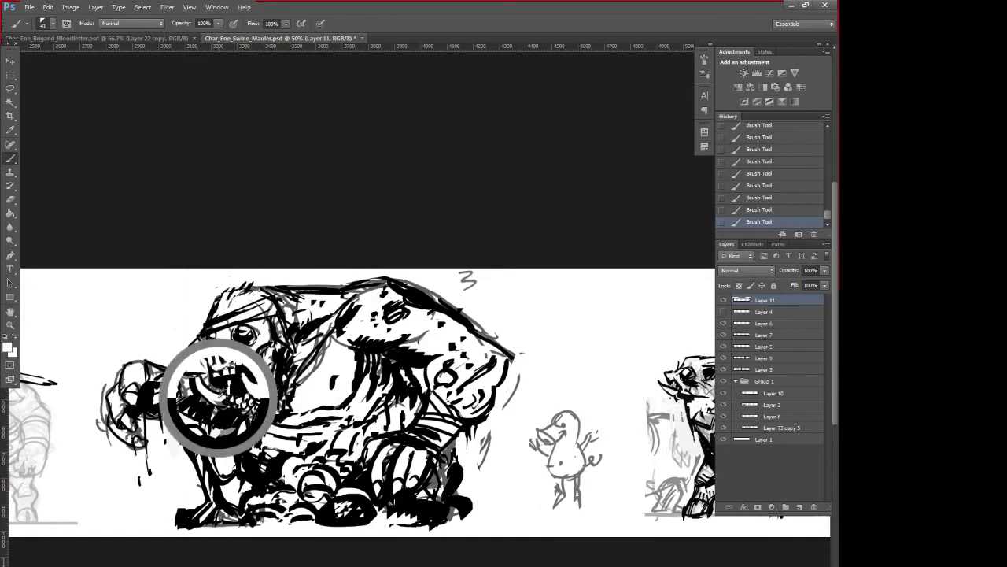
mouse_move(197, 378)
mouse_down()
mouse_move(206, 397)
mouse_move(186, 387)
mouse_move(181, 404)
mouse_move(216, 387)
mouse_up()
alt+click(188, 390)
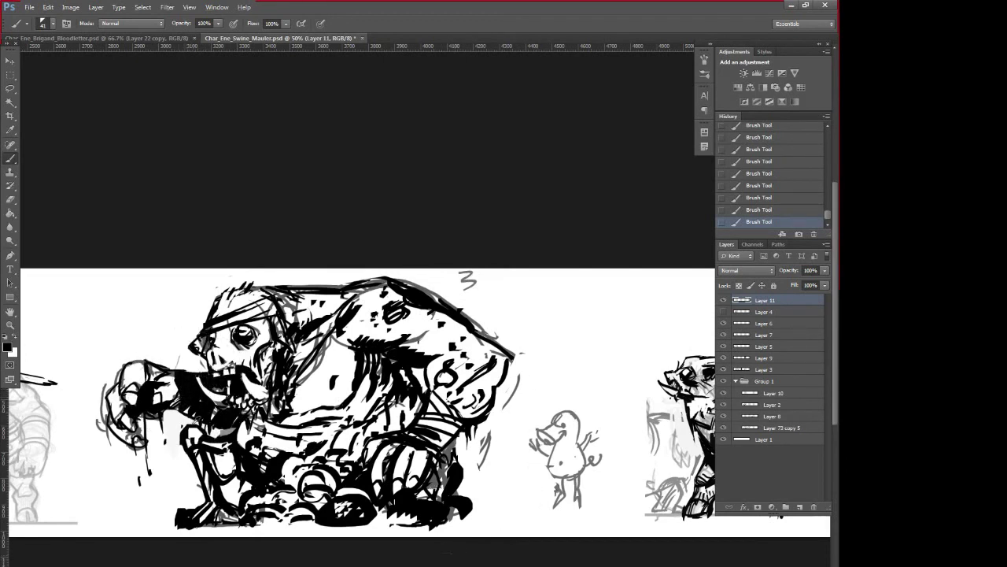
drag(170, 383, 181, 404)
alt+click(148, 381)
- Clean the stray lines outside the giant's back and rear arm with white, and simplify the guts beside the front leg
alt+click(471, 297)
mouse_move(401, 278)
mouse_down()
mouse_move(473, 311)
mouse_move(529, 354)
mouse_move(481, 471)
mouse_up()
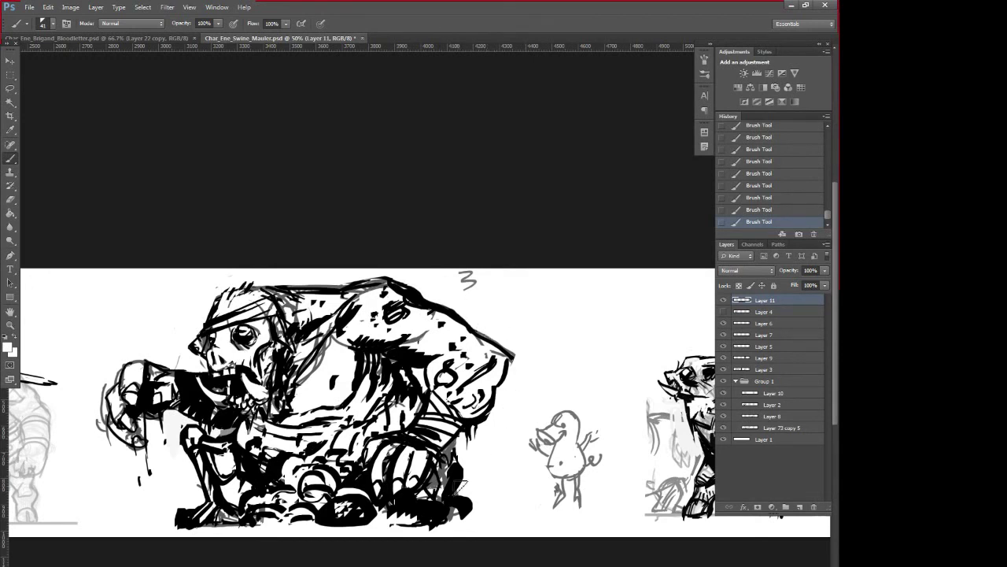
alt+click(258, 499)
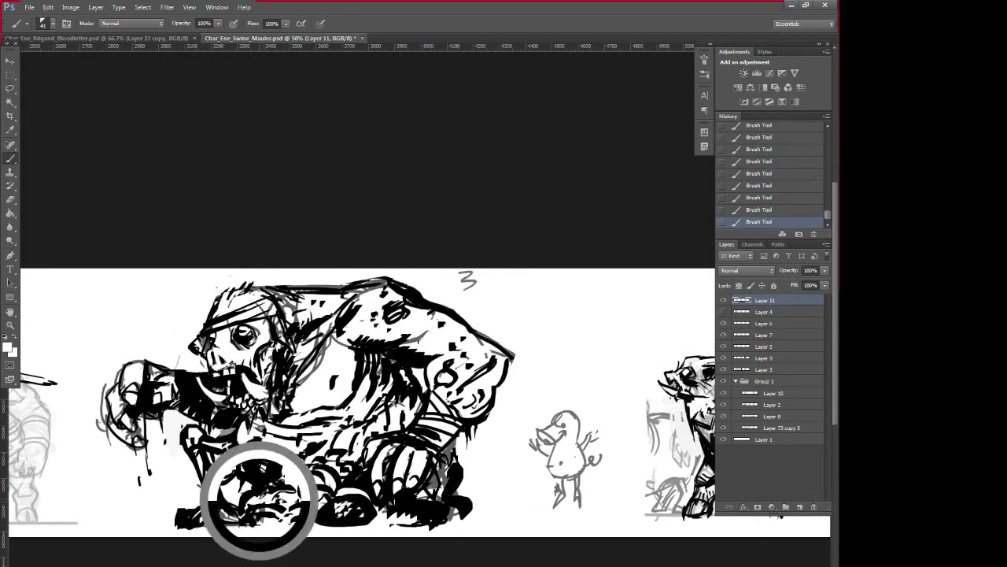
mouse_move(258, 500)
mouse_down()
mouse_move(280, 495)
mouse_move(287, 480)
mouse_move(269, 483)
mouse_move(281, 481)
mouse_up()
alt+click(277, 472)
alt+click(273, 473)
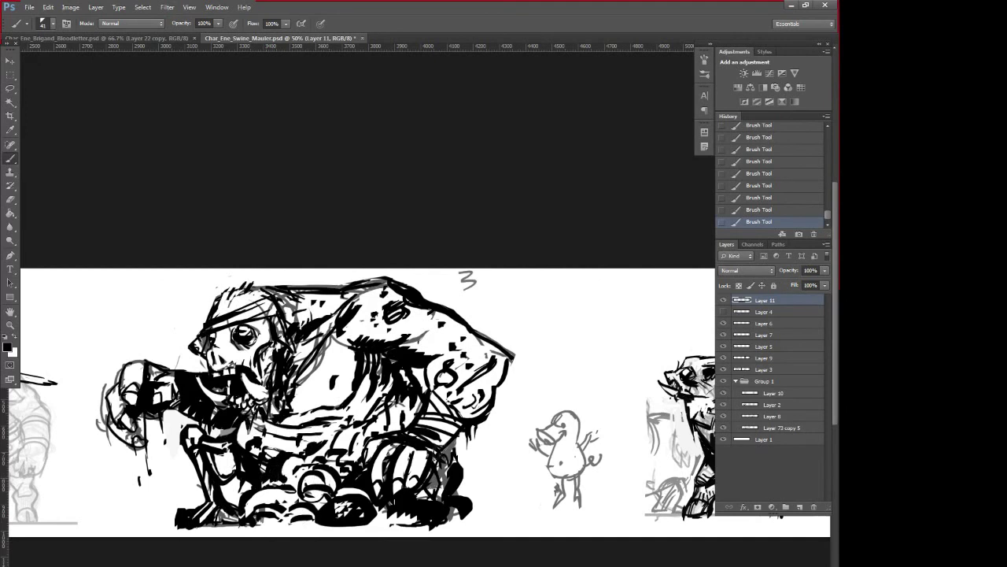
- Shade the giant's chest behind the beard with ragged black strokes, undoing the unwanted attempts
click(358, 364)
mouse_move(354, 380)
mouse_down()
mouse_move(351, 393)
mouse_move(359, 364)
mouse_move(359, 397)
mouse_up()
key(ctrl+z)
alt+click(356, 354)
drag(299, 370, 301, 419)
key(ctrl+z)
mouse_move(299, 376)
mouse_down()
mouse_move(294, 414)
mouse_move(256, 438)
mouse_move(247, 426)
mouse_move(266, 439)
mouse_move(292, 429)
mouse_up()
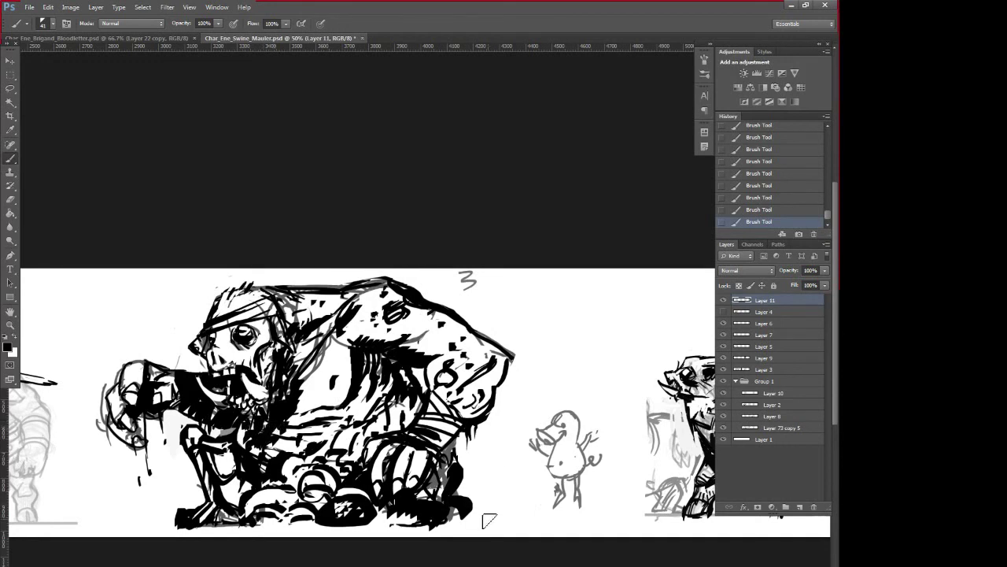
- Refine the knuckles of the giant's planted hand and trim the outline along the rear arm and elbow with white
mouse_move(377, 475)
mouse_down()
mouse_move(379, 464)
mouse_move(430, 466)
mouse_move(410, 466)
mouse_move(425, 469)
mouse_move(419, 462)
mouse_up()
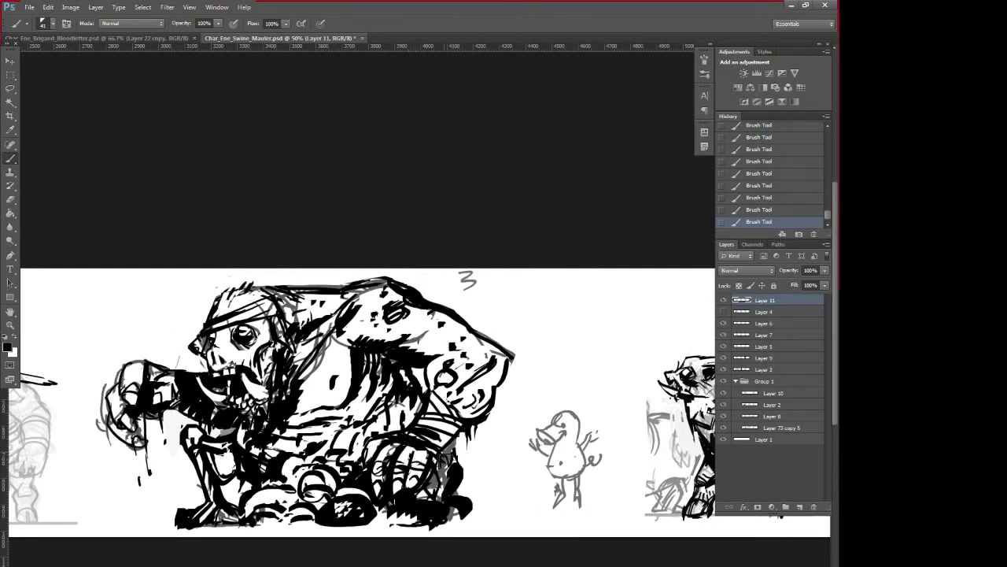
key(x)
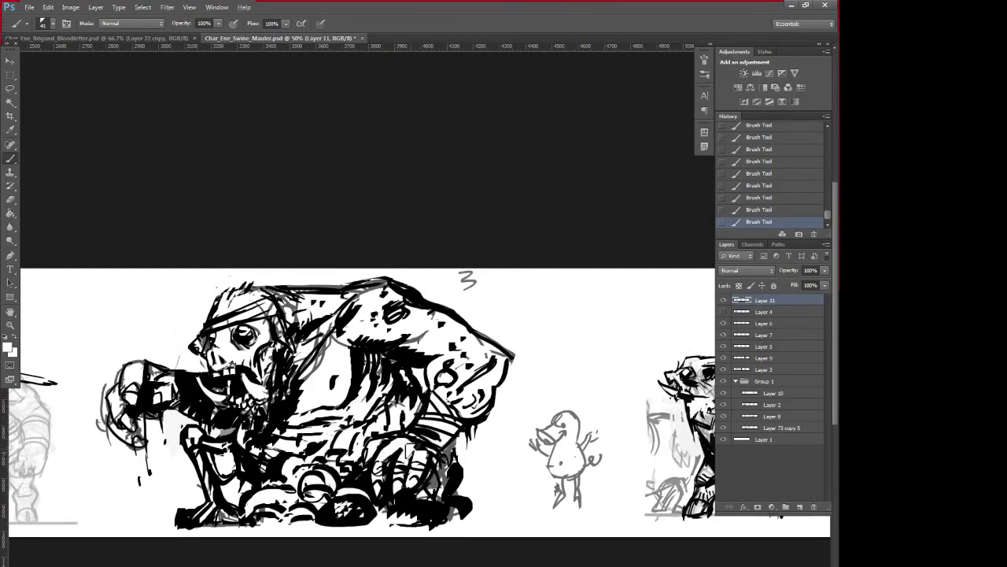
mouse_move(406, 443)
mouse_down()
mouse_move(433, 465)
mouse_move(494, 405)
mouse_move(515, 357)
mouse_up()
key(x)
key(x)
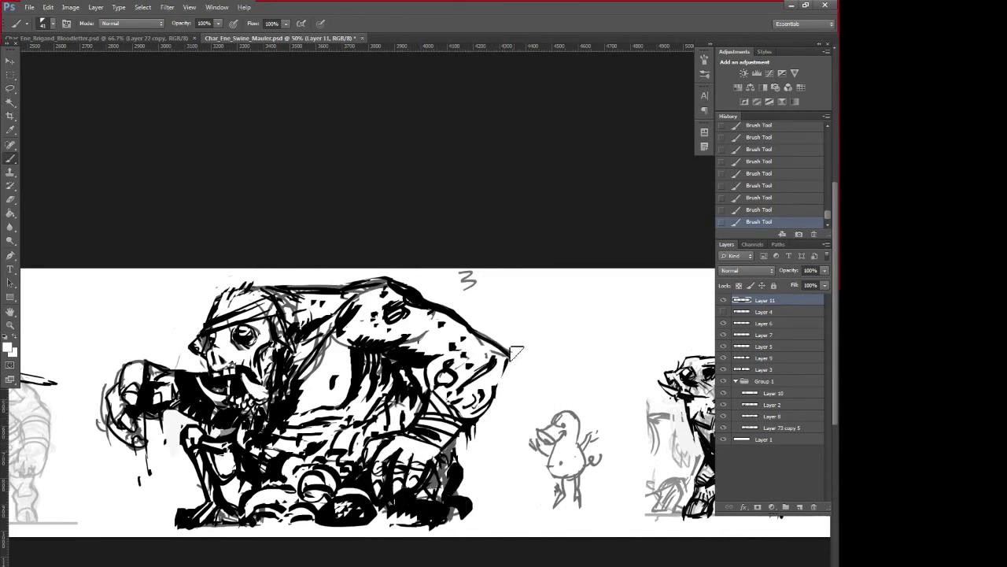
drag(477, 327, 511, 353)
key(x)
key(x)
- Paint curved black rib shadows on the giant's chest below the armpit, carving highlights between them with white
mouse_move(337, 373)
mouse_down()
mouse_move(341, 338)
mouse_move(374, 325)
mouse_move(363, 339)
mouse_move(423, 329)
mouse_up()
alt+click(341, 342)
alt+click(364, 345)
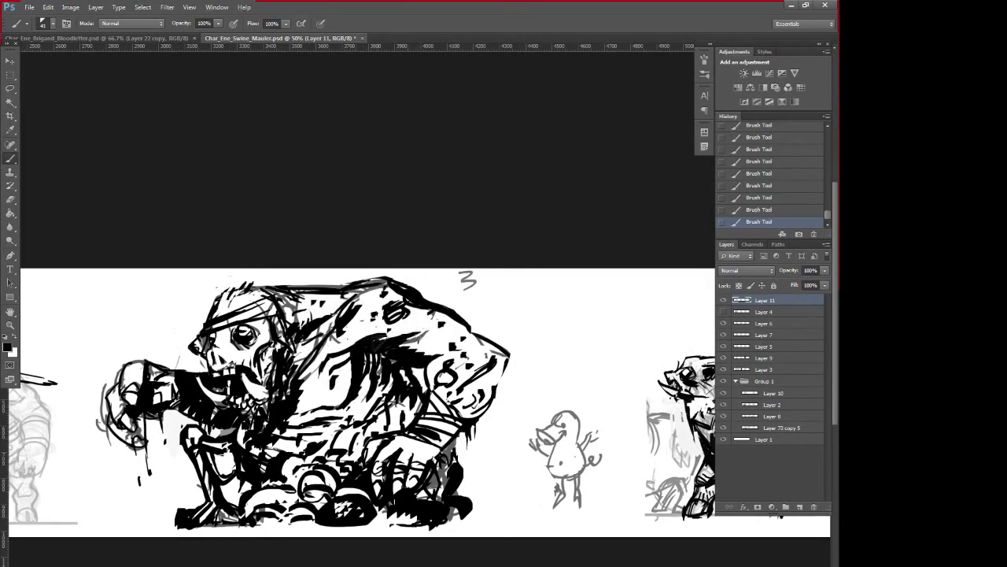
key(x)
alt+click(359, 345)
mouse_move(326, 360)
mouse_down()
mouse_move(312, 382)
mouse_move(331, 361)
mouse_move(331, 377)
mouse_move(348, 381)
mouse_up()
alt+click(332, 347)
alt+click(357, 350)
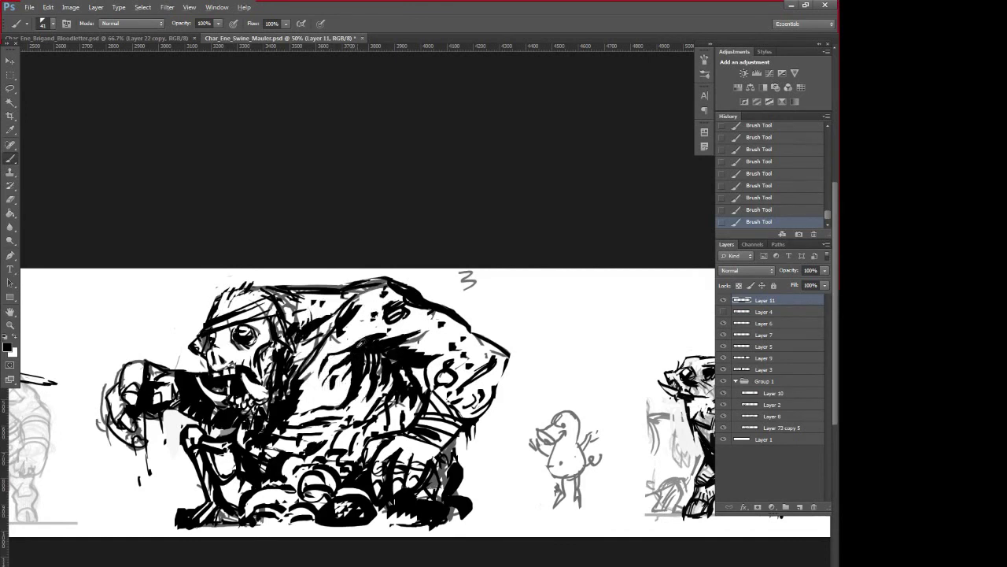
- Redraw the contour of the giant's shoulder hump and strengthen the line below the rear elbow
drag(366, 296, 411, 301)
key(x)
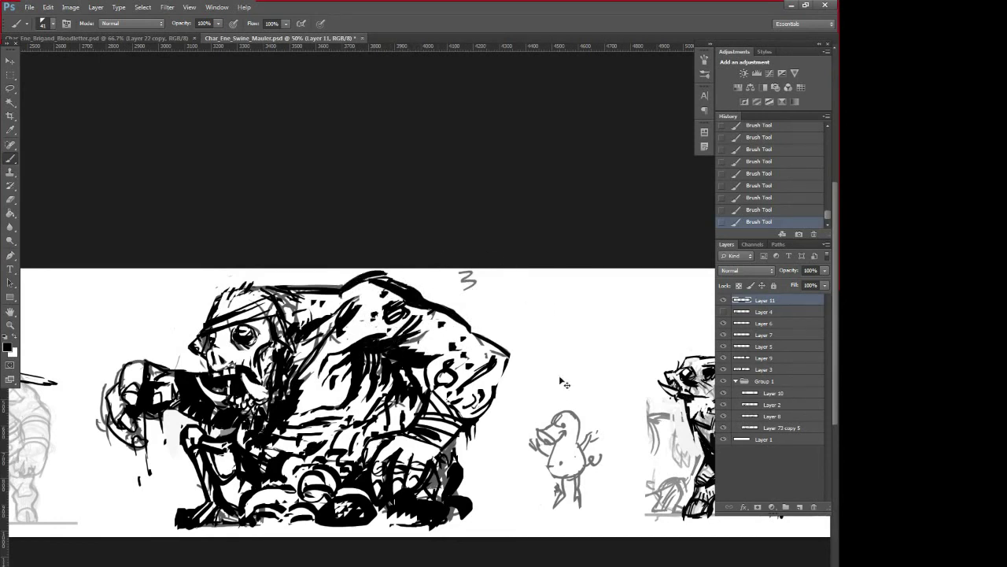
drag(507, 359, 493, 395)
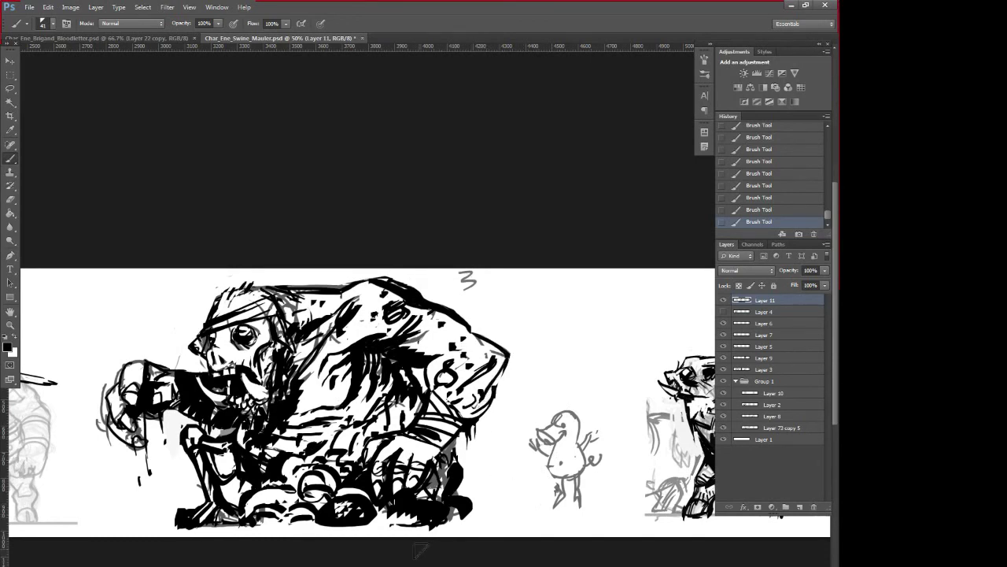
- Move the three coloured heroes closer to the giant, bring Layer 2 to the top of the stack and show it alone
key(ctrl+minus)
key(ctrl+minus)
key(ctrl+plus)
drag(417, 499, 547, 520)
key(ctrl+plus)
drag(423, 495, 610, 454)
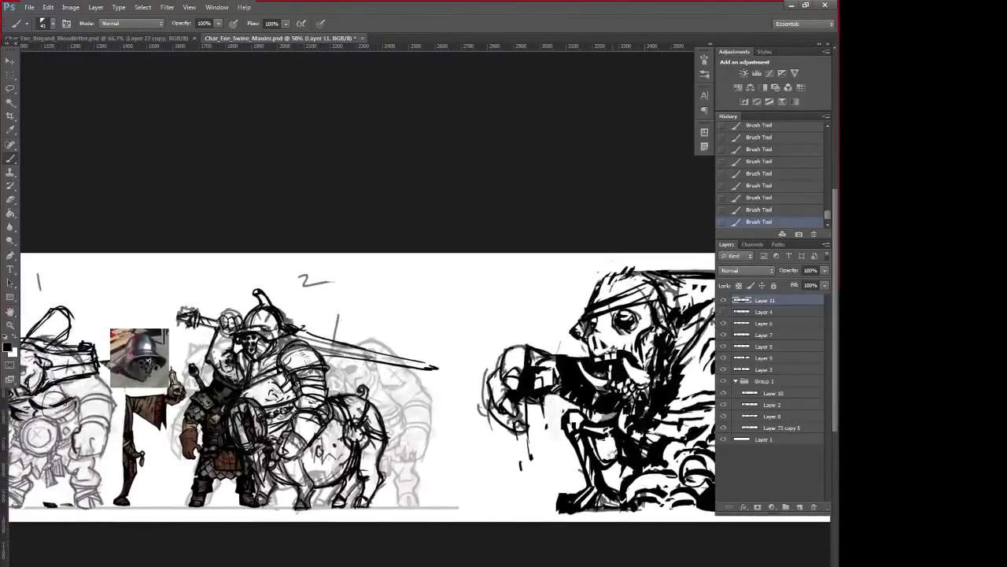
click(12, 61)
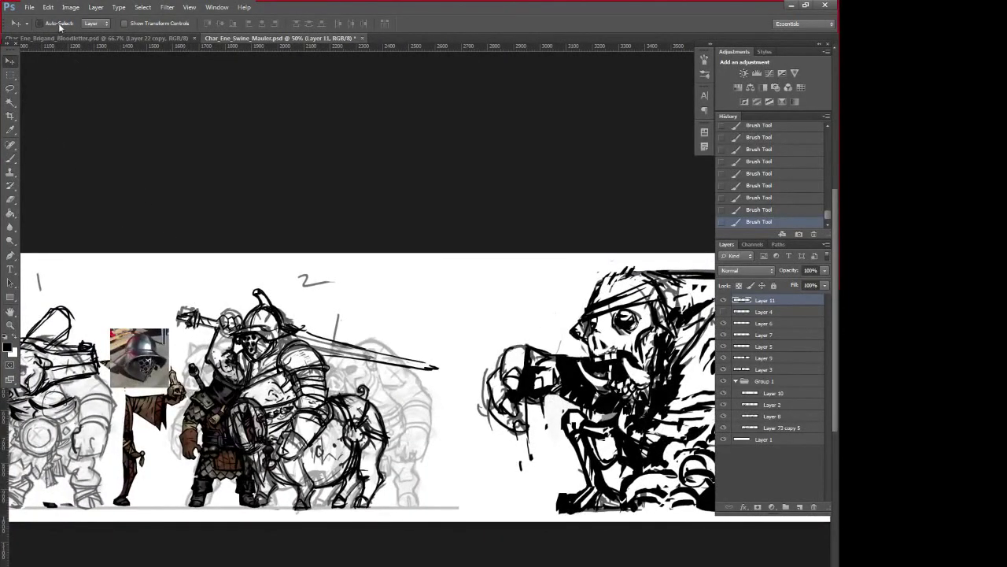
drag(228, 449, 431, 451)
drag(768, 404, 724, 439)
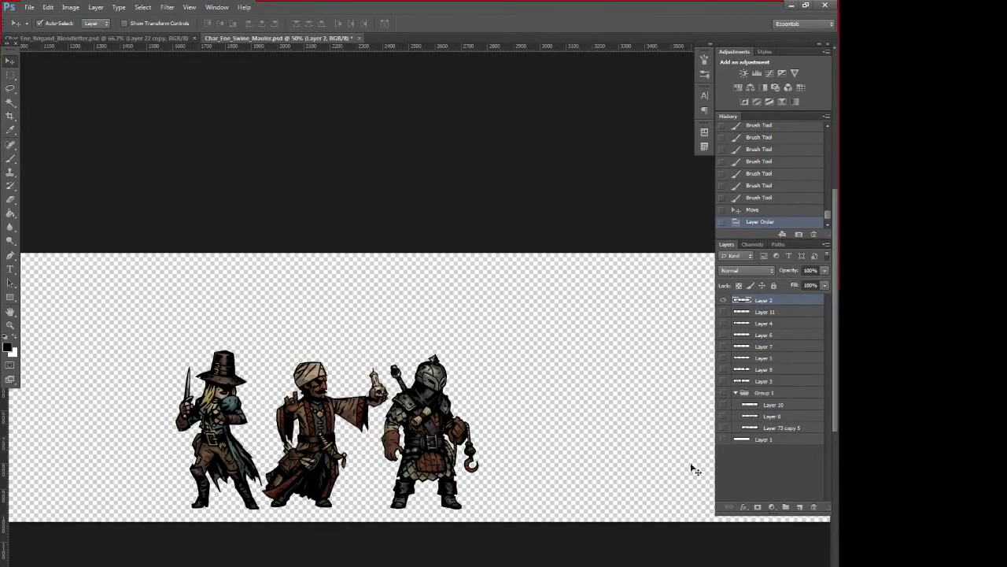
- Make the drawing layers from Layer 11 down to Group 1 visible and lasso around the whole giant
scroll(690, 468, right, 5)
click(724, 312)
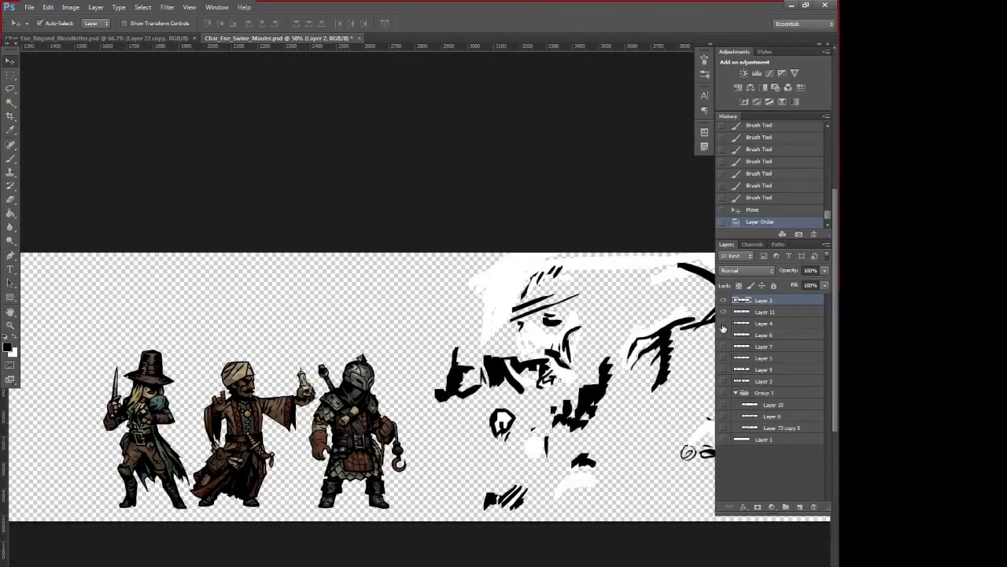
click(723, 325)
drag(723, 352, 727, 399)
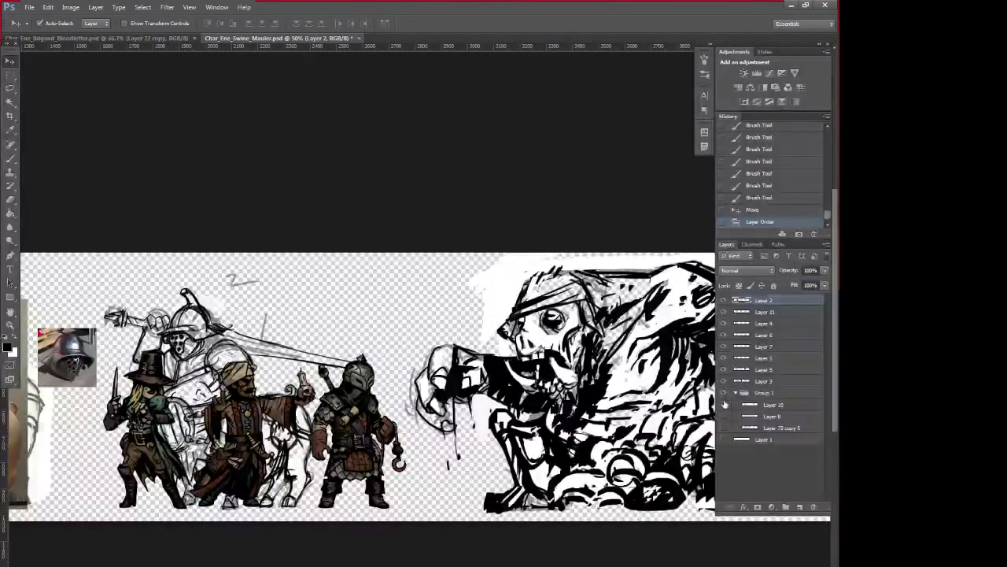
mouse_move(444, 253)
mouse_down()
mouse_move(202, 280)
mouse_move(161, 429)
mouse_move(447, 549)
mouse_move(607, 374)
mouse_move(453, 244)
mouse_up()
click(10, 89)
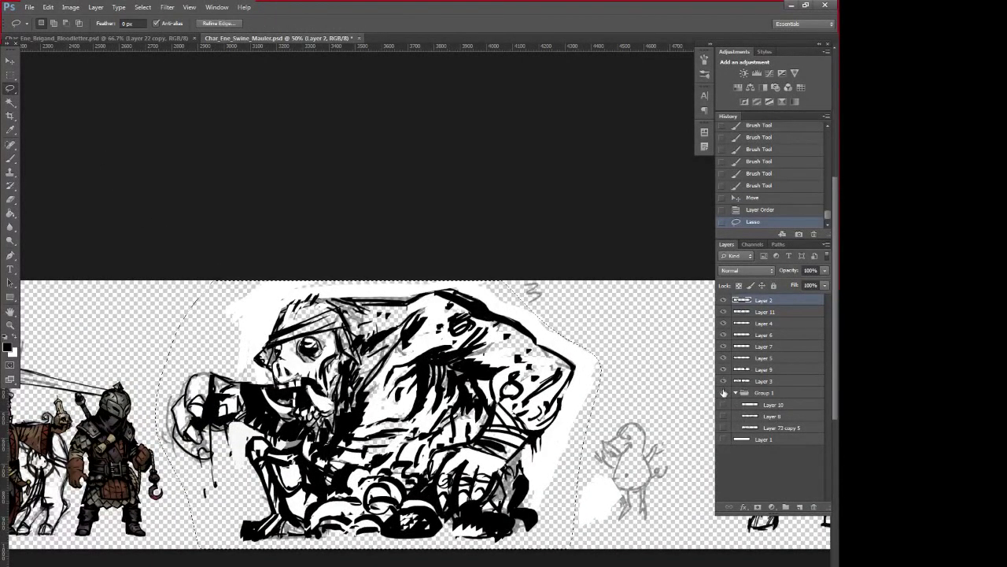
- Paste a merged copy of the selected giant on a new layer, with only Layer 2 and the white Layer 1 shown besides it
key(Delete)
click(724, 441)
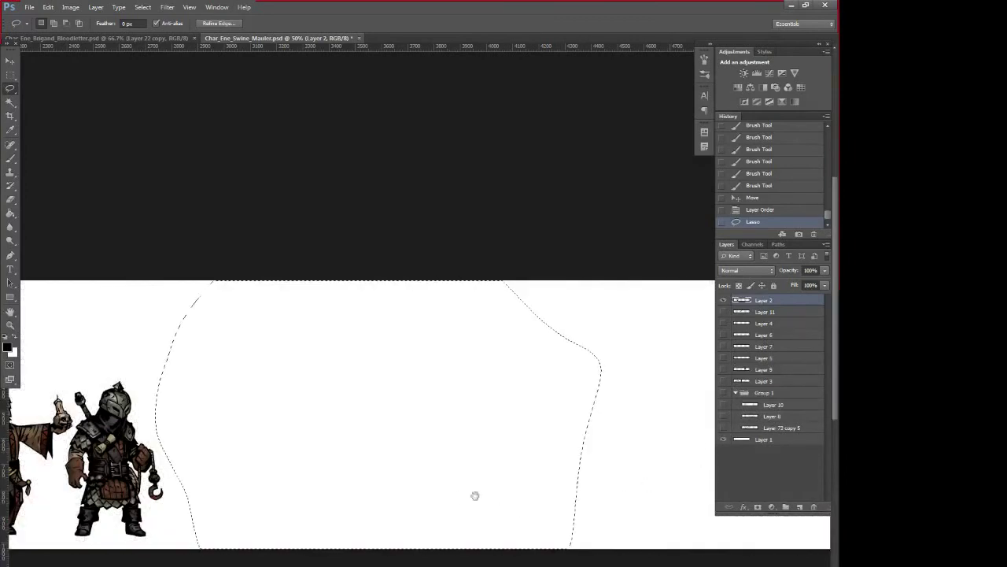
drag(474, 493, 655, 495)
key(ctrl+v)
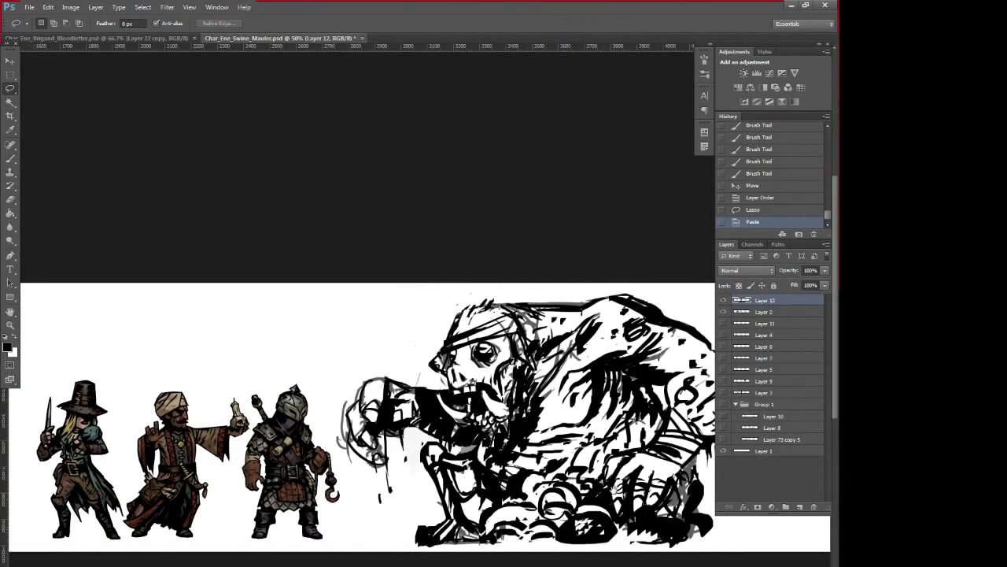
- Examine the giant's scale and silhouette beside the three heroes
scroll(533, 551, right, 2)
key(ctrl+minus)
key(ctrl+minus)
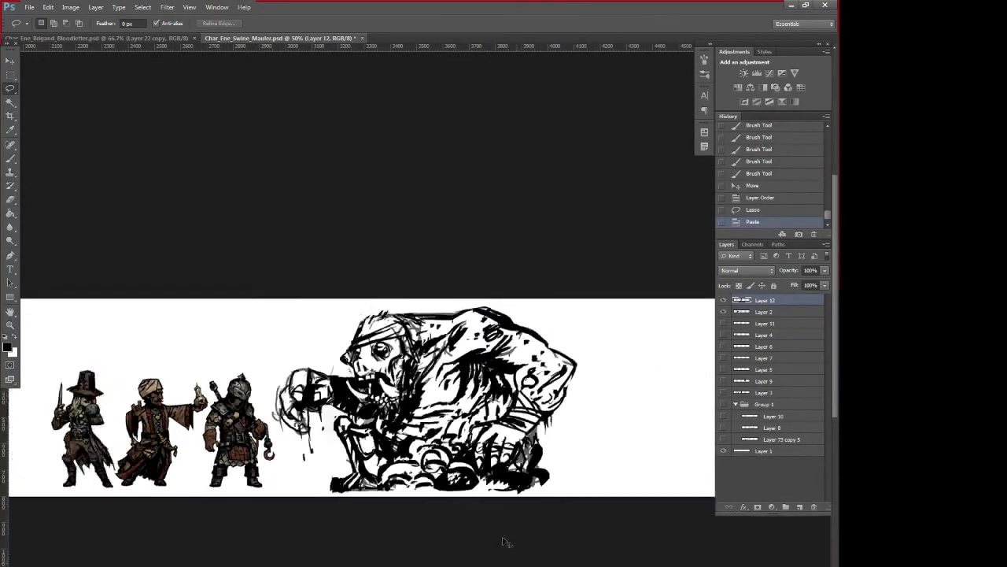
key(ctrl+plus)
drag(544, 474, 635, 474)
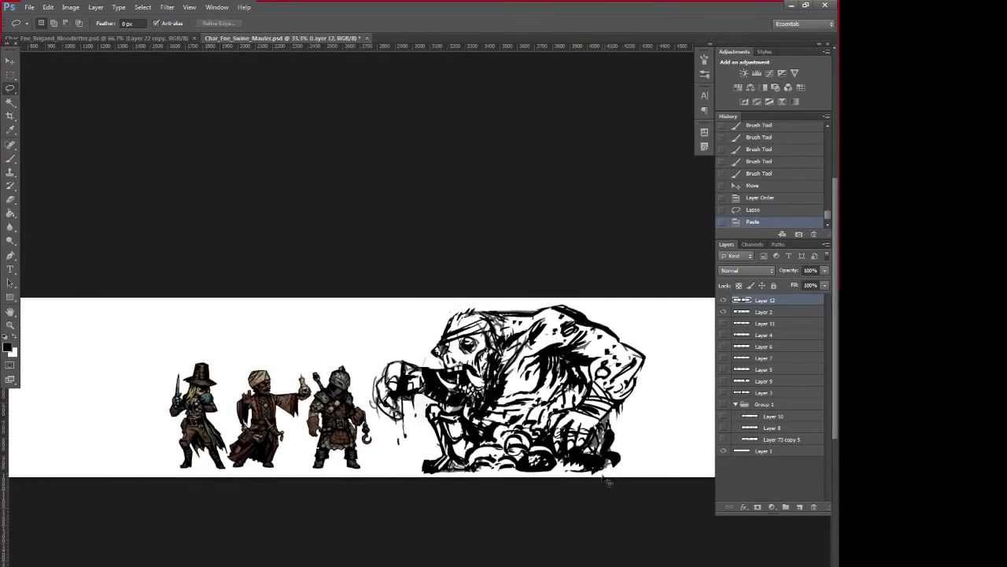
key(ctrl+minus)
key(ctrl+plus)
key(ctrl+plus)
drag(551, 450, 438, 469)
- Flip the canvas horizontally so the giant faces the heroes from the opposite side
click(70, 8)
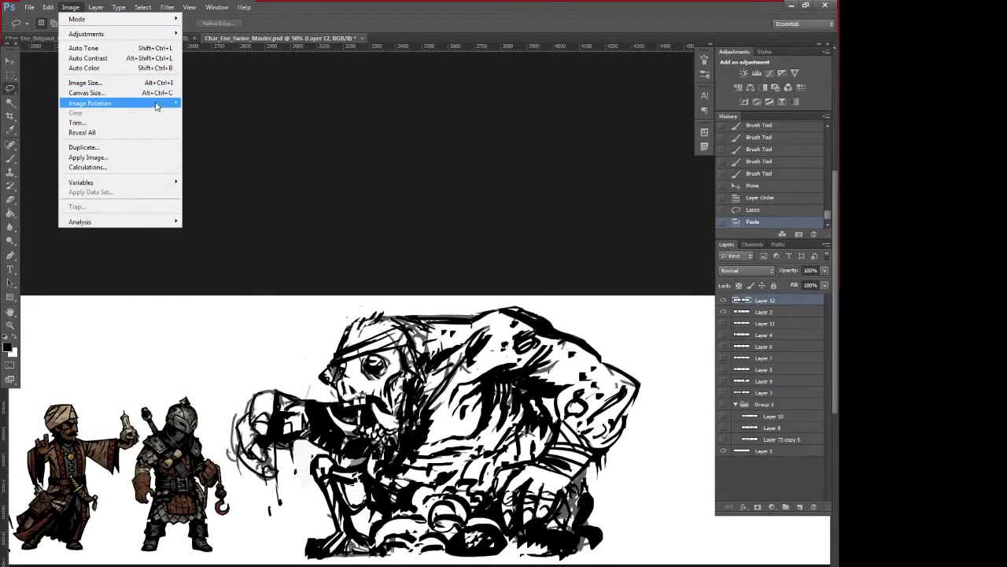
mouse_move(161, 103)
click(238, 148)
drag(519, 480, 170, 468)
mouse_move(558, 502)
mouse_down()
mouse_move(497, 505)
mouse_move(513, 508)
mouse_up()
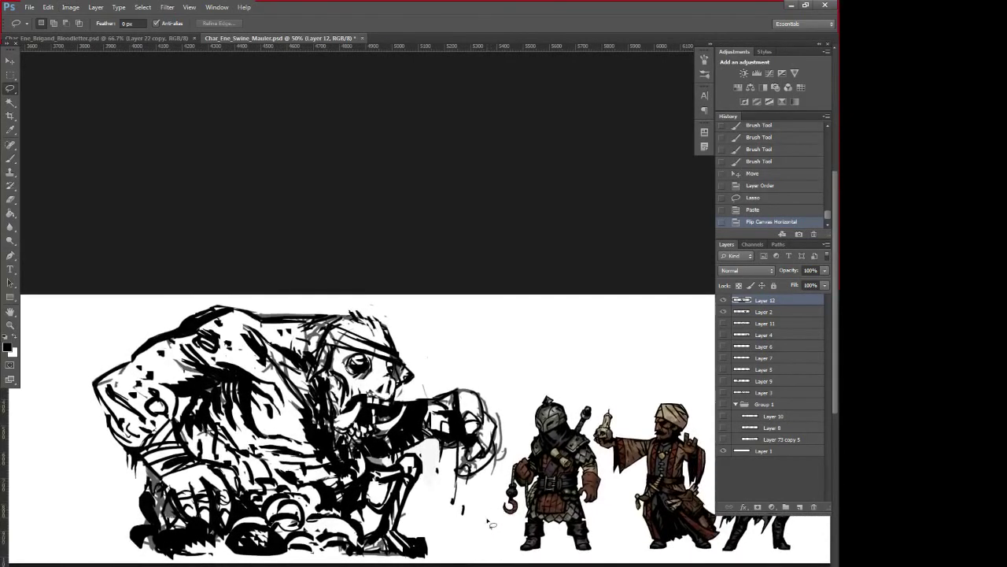
- Brush a pointed ear behind the giant's head bandage, sharpen the snout tip and darken the neck behind the ear
key(b)
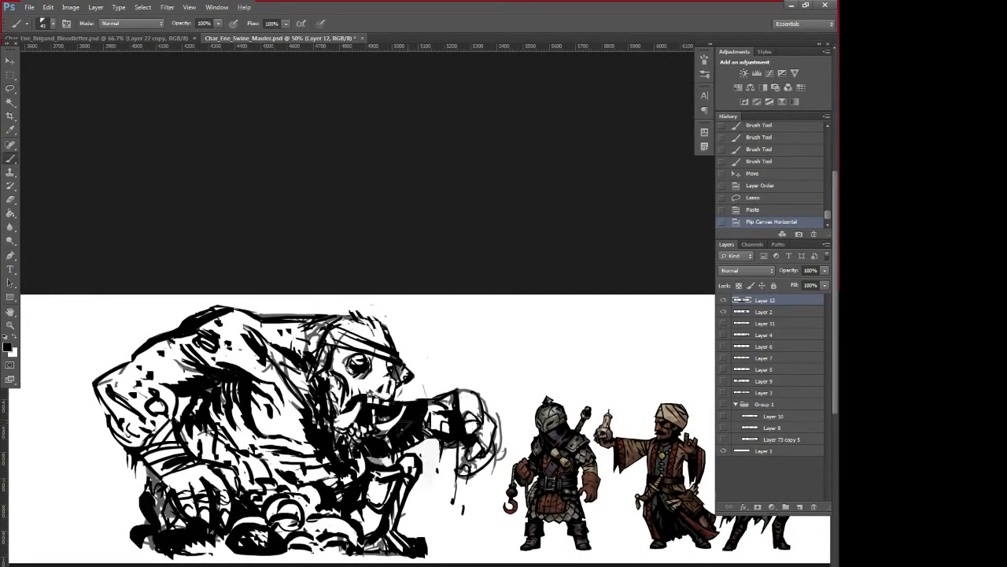
key(z)
alt+click(409, 421)
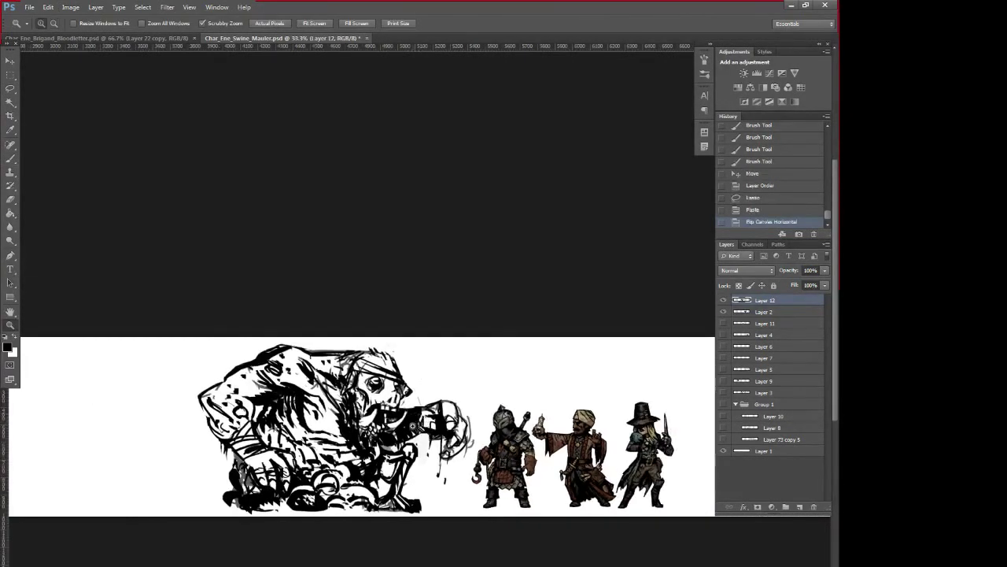
key(b)
key(ctrl+plus)
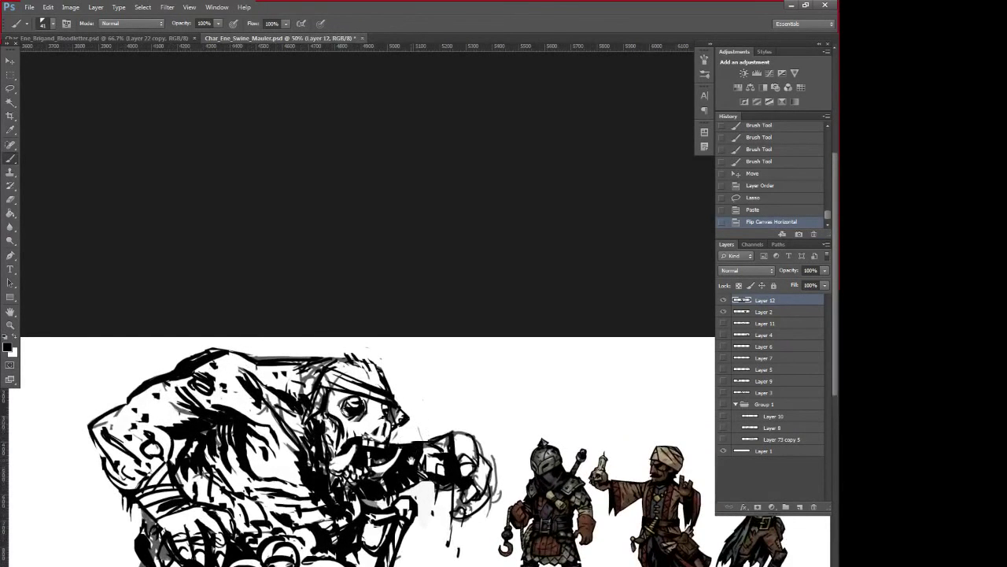
drag(406, 432, 415, 398)
alt+click(303, 343)
mouse_move(308, 345)
mouse_down()
mouse_move(346, 331)
mouse_move(327, 347)
mouse_move(354, 342)
mouse_move(311, 382)
mouse_move(334, 377)
mouse_up()
alt+click(344, 366)
alt+click(332, 346)
drag(338, 359, 333, 373)
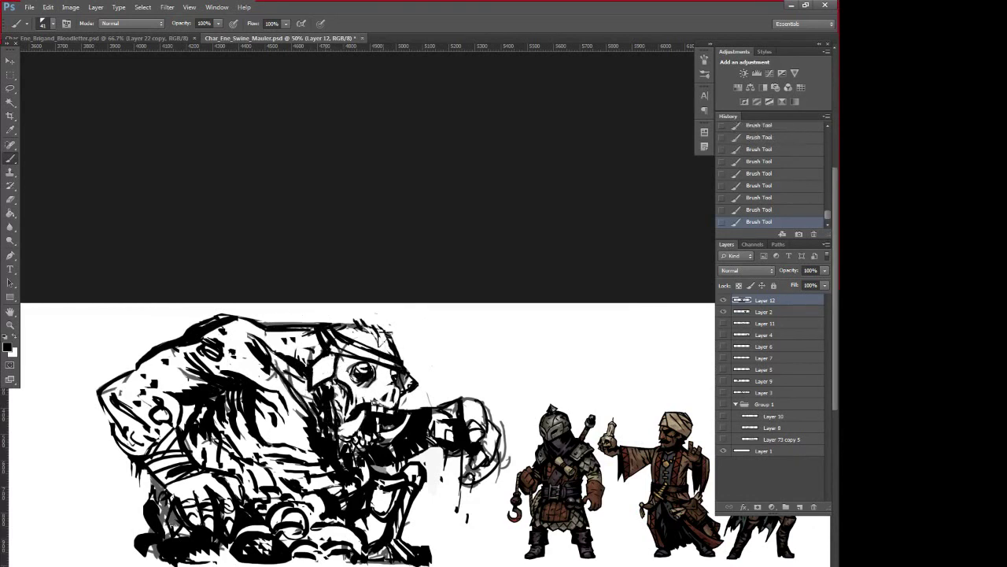
alt+click(418, 368)
alt+click(305, 392)
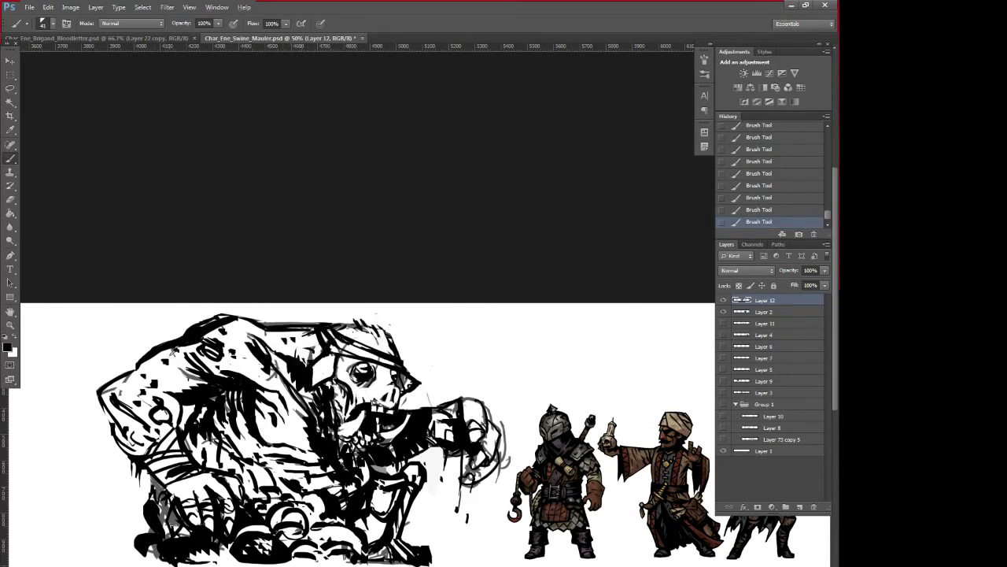
- Reshape the top of the giant's shoulder hump by cutting its heavy outline with white and restating it in black
key(x)
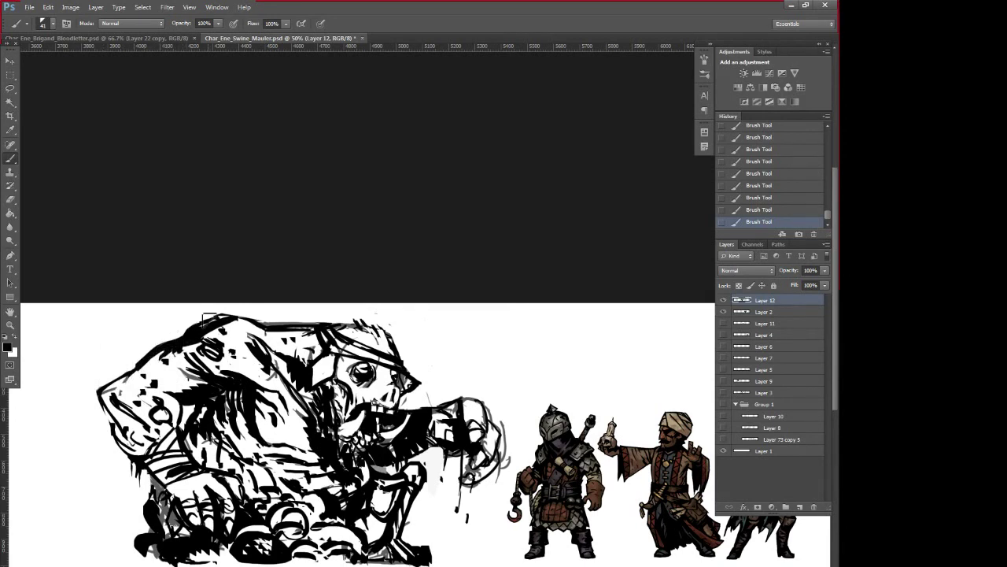
alt+click(192, 319)
drag(197, 328, 225, 314)
alt+click(211, 311)
alt+click(216, 325)
mouse_move(207, 337)
mouse_down()
mouse_move(195, 363)
mouse_move(228, 335)
mouse_move(206, 346)
mouse_move(231, 345)
mouse_move(205, 320)
mouse_move(209, 289)
mouse_move(198, 310)
mouse_move(234, 271)
mouse_up()
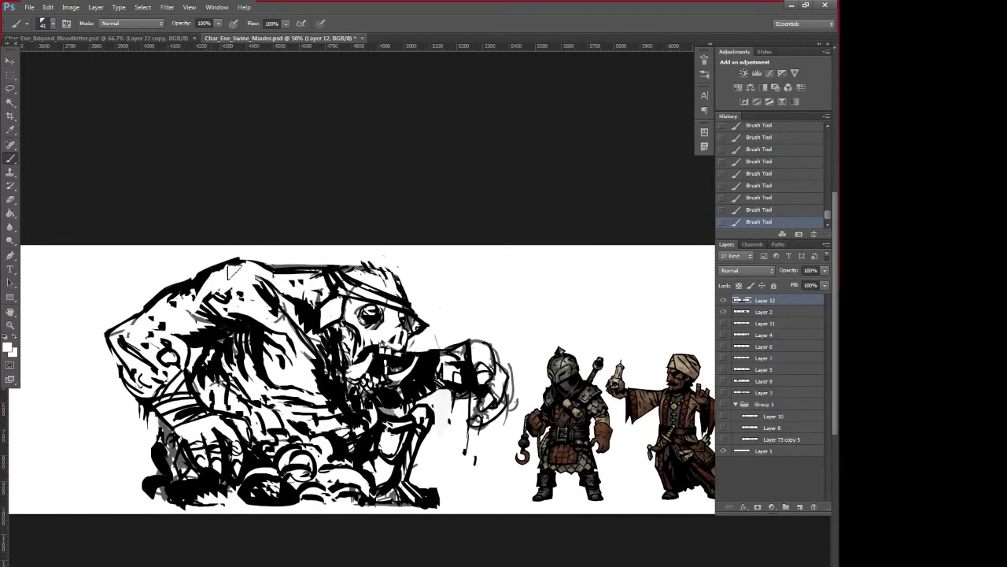
- Touch up the shading between the giant's rear arm and torso below the armpit
mouse_move(457, 441)
mouse_down()
mouse_move(403, 457)
mouse_move(402, 471)
mouse_up()
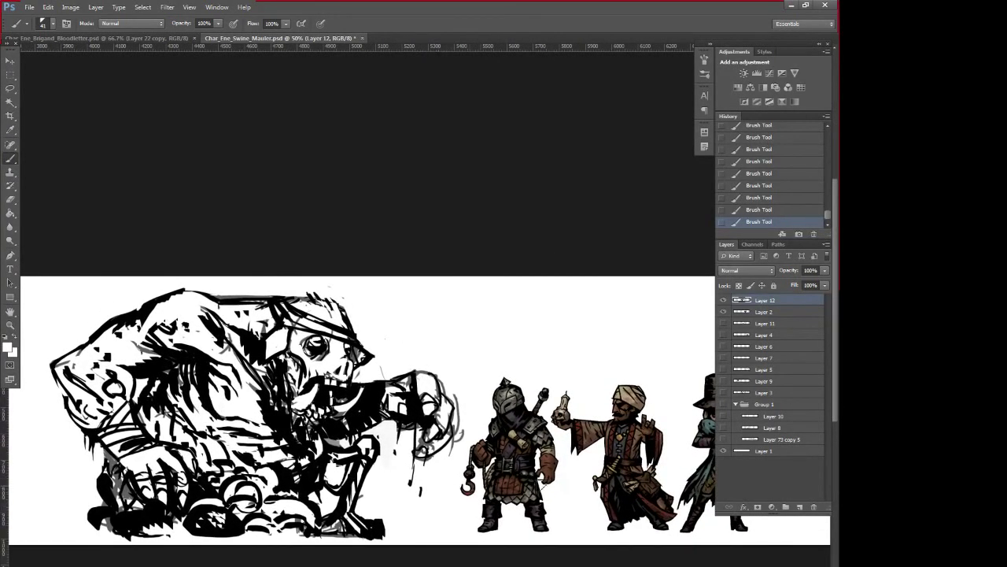
alt+click(151, 375)
drag(150, 390, 150, 403)
drag(487, 490, 494, 488)
- Draw a bent, bony rear leg with a flat foot behind the giant's planted hand
scroll(493, 488, left, 4)
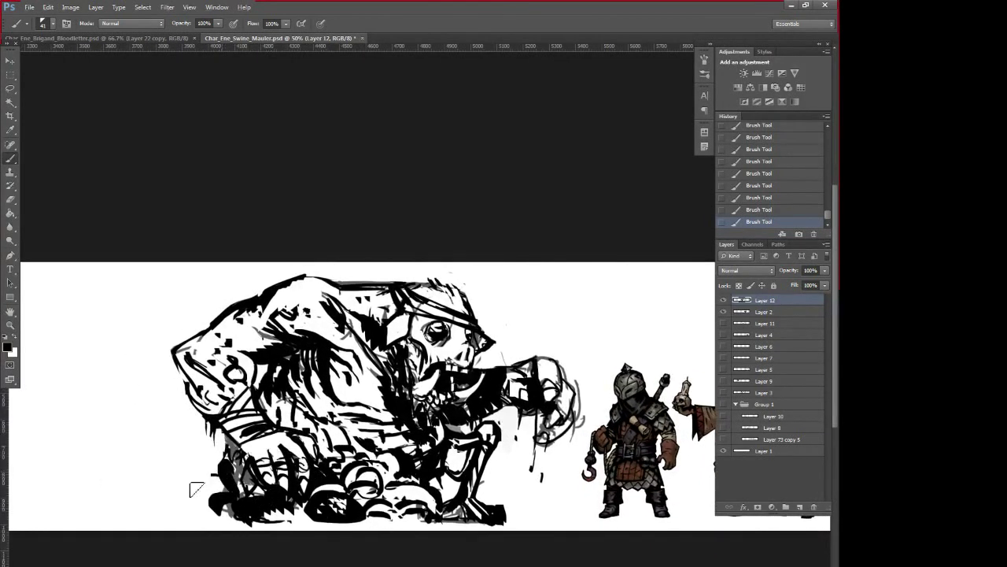
mouse_move(207, 477)
mouse_down()
mouse_move(176, 444)
mouse_move(179, 427)
mouse_move(225, 482)
mouse_up()
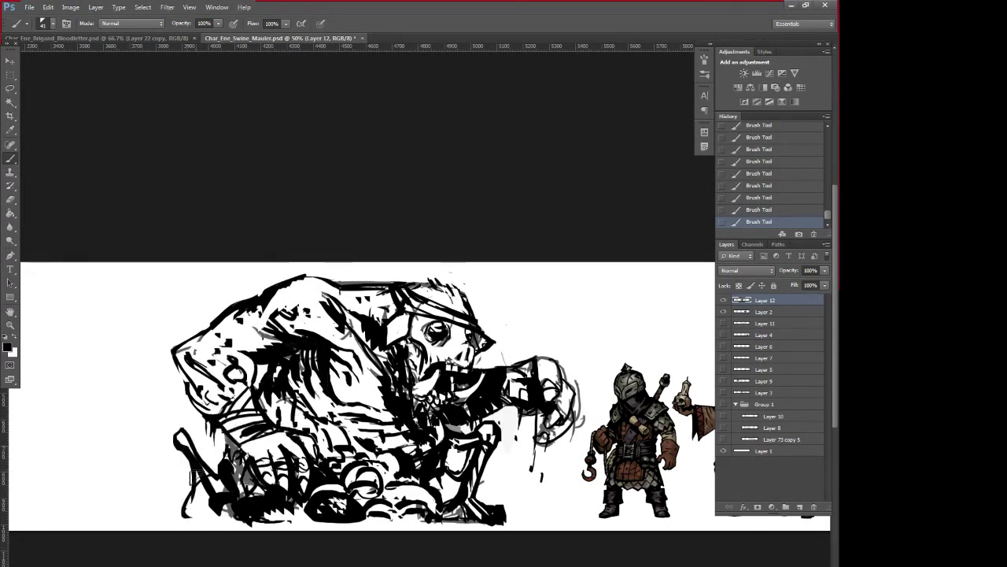
mouse_move(195, 510)
mouse_down()
mouse_move(207, 488)
mouse_move(201, 513)
mouse_move(171, 516)
mouse_move(213, 515)
mouse_move(225, 462)
mouse_up()
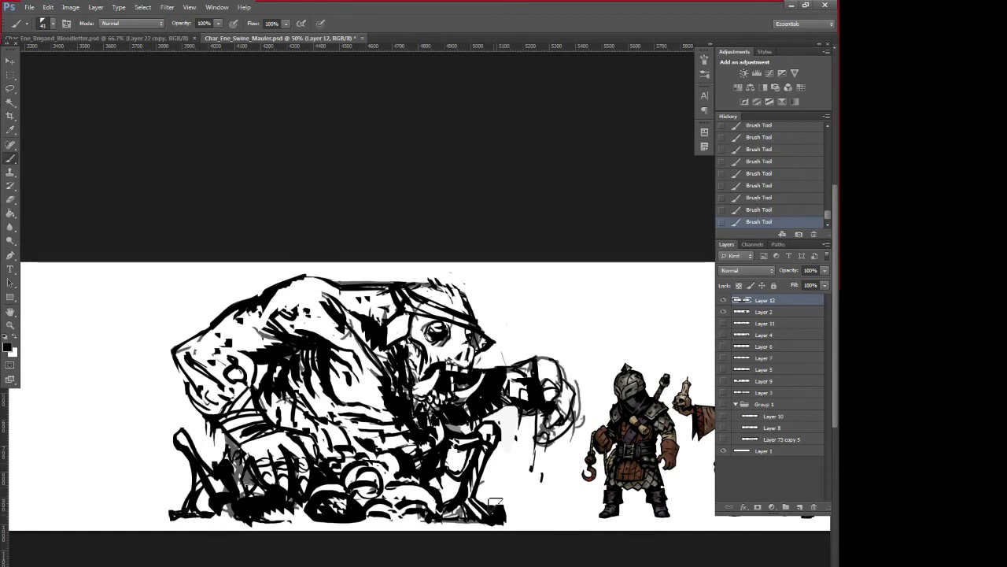
- Extend the giant's front foot with black toe strokes and an upright spike, and clean its edges with white
mouse_move(495, 503)
mouse_down()
mouse_move(505, 475)
mouse_move(526, 477)
mouse_move(519, 463)
mouse_move(514, 513)
mouse_move(488, 498)
mouse_up()
alt+click(524, 483)
alt+click(504, 516)
alt+click(495, 506)
alt+click(489, 501)
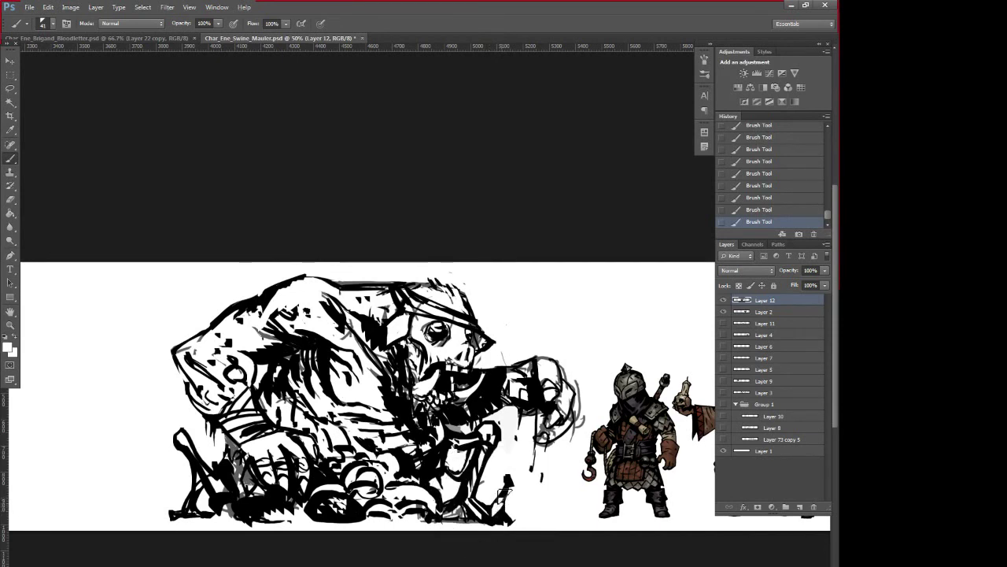
drag(514, 482, 501, 517)
alt+click(503, 513)
- Touch up the shadow under the giant's jaw and refine the cheek and snout around the eye socket
alt+click(485, 400)
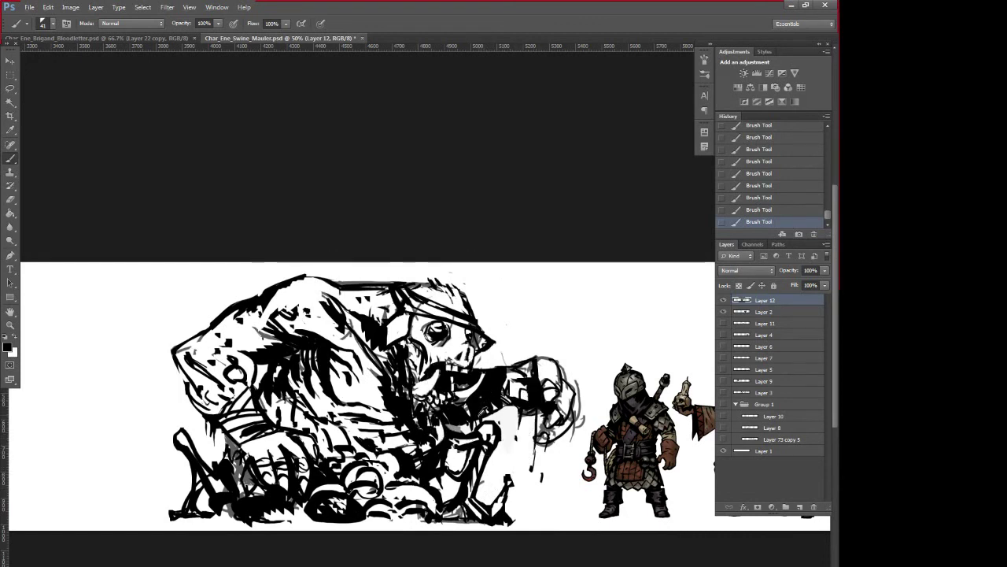
alt+click(446, 416)
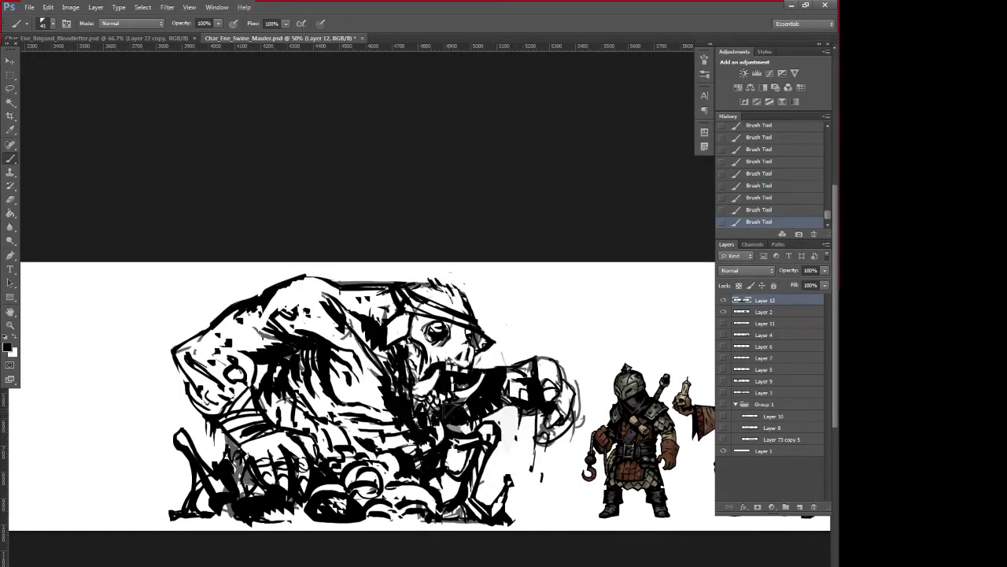
alt+click(447, 368)
alt+click(456, 343)
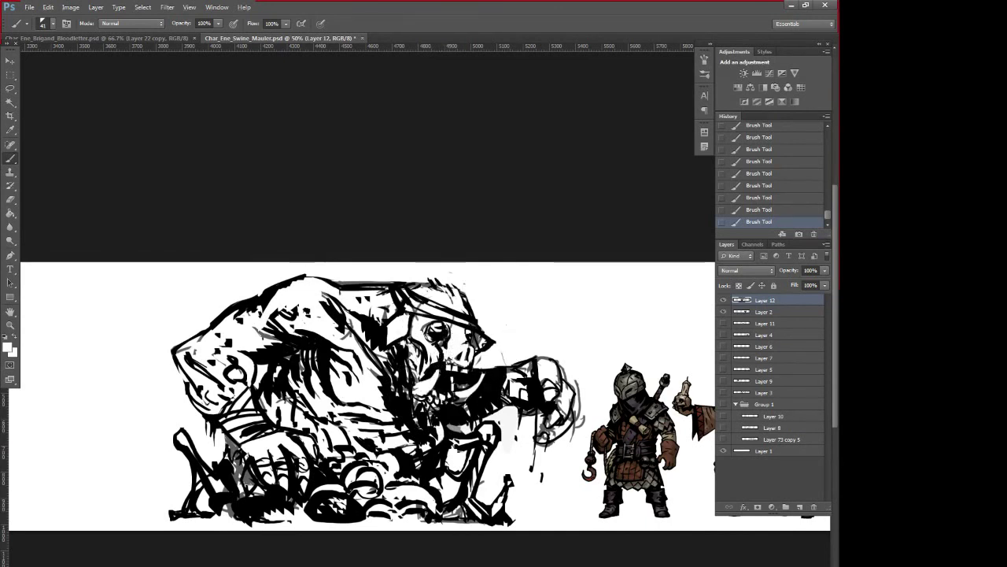